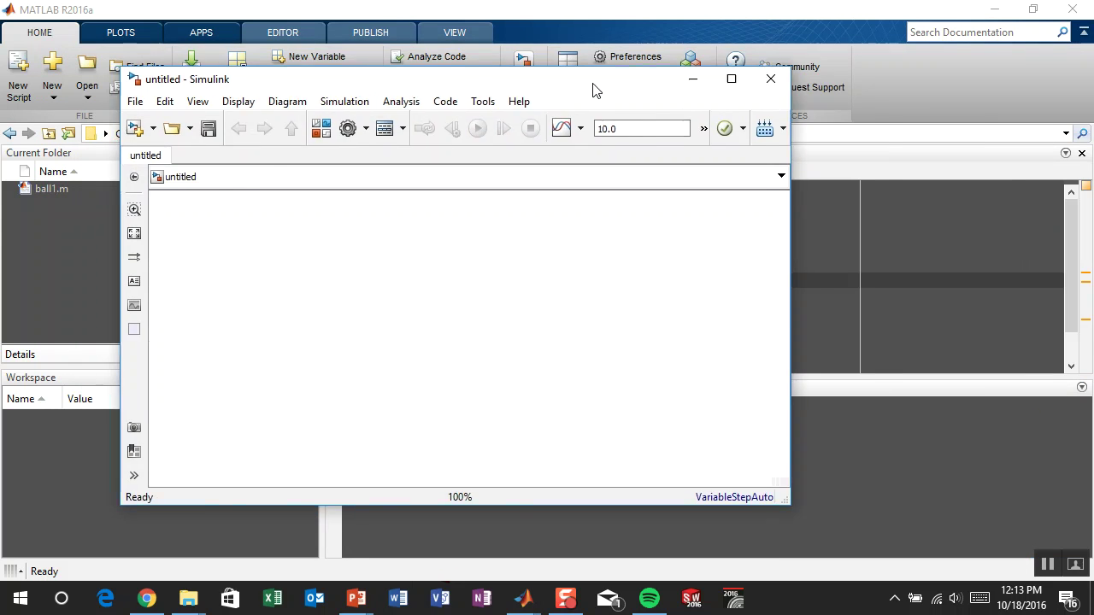
# - Arrange the narrowed blank model window beside a small, always-on-top Library Browser over the reference diagram
pyautogui.click(1002, 16)
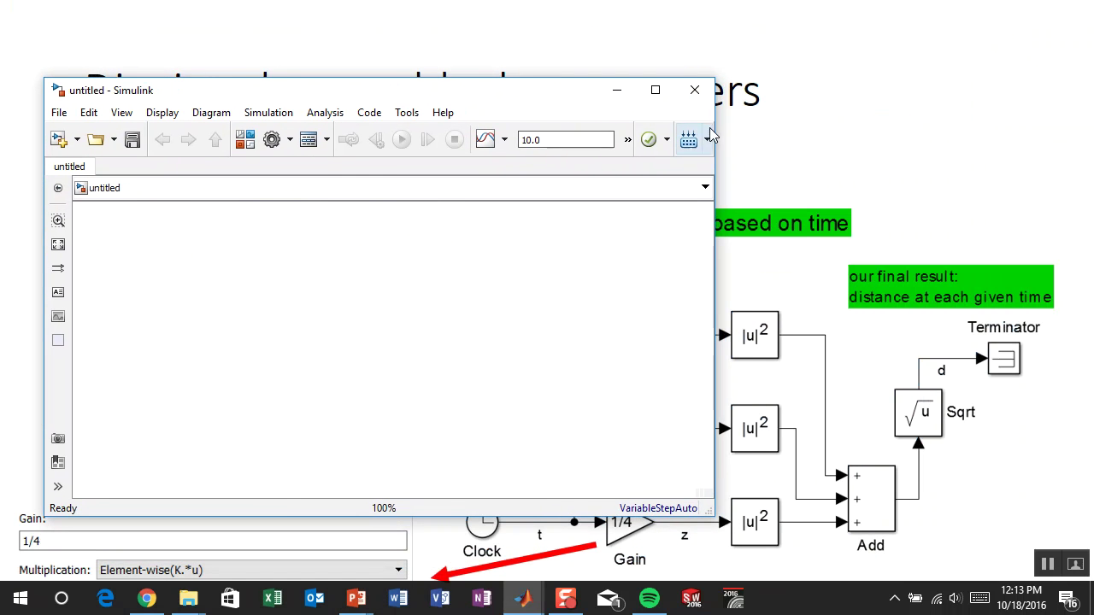
pyautogui.moveTo(714, 115); pyautogui.dragTo(456, 81)
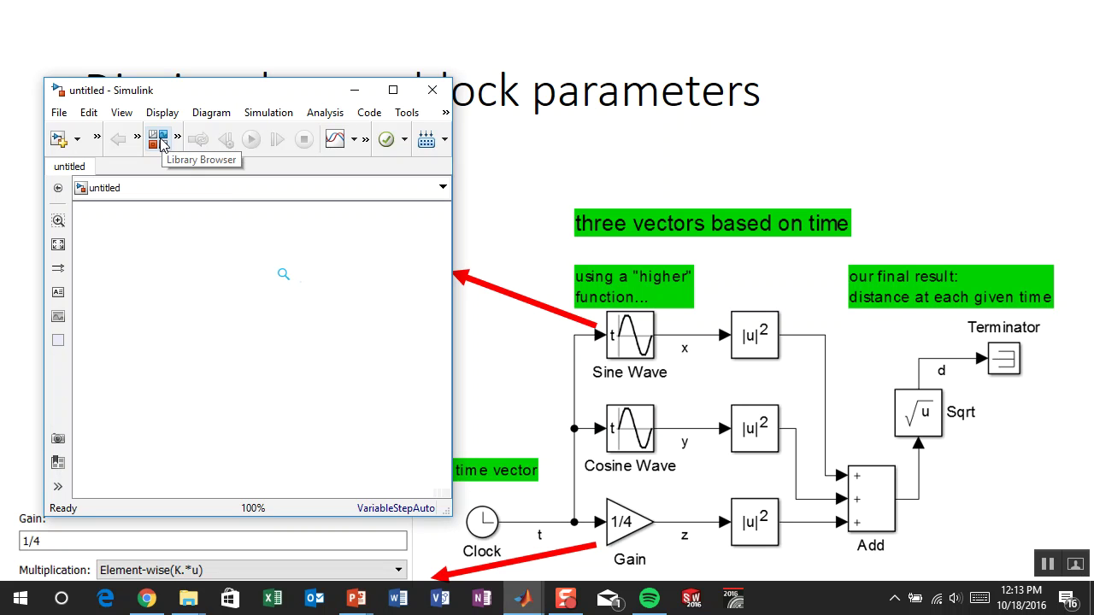
pyautogui.click(159, 141)
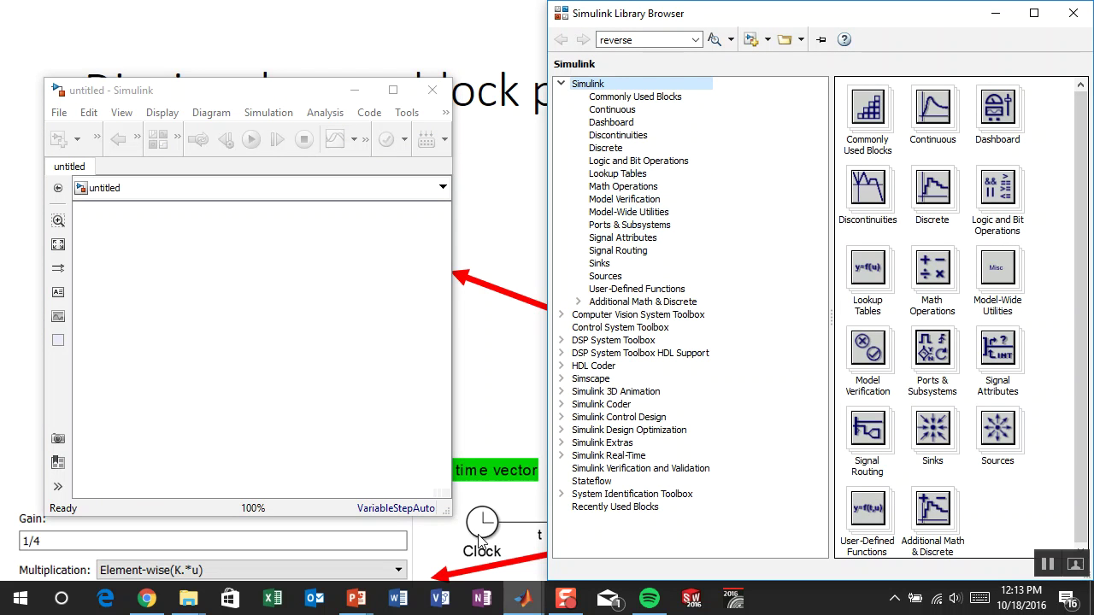
pyautogui.click(820, 39)
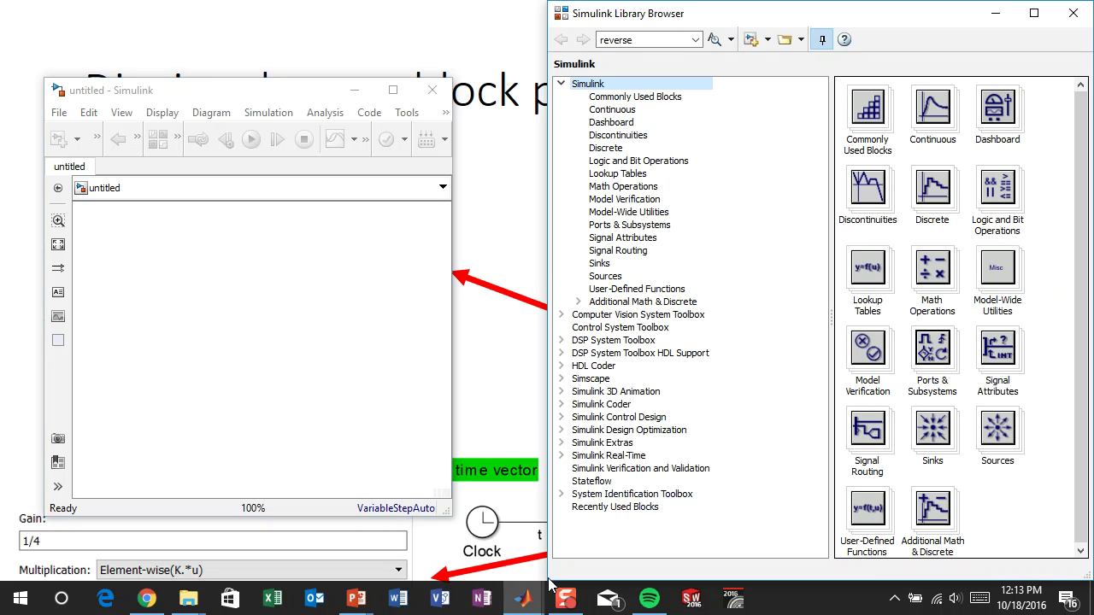
pyautogui.moveTo(547, 581); pyautogui.dragTo(560, 258)
# - Add a Clock block from the Sources library to the blank model, leaving its decimation unchanged
pyautogui.moveTo(834, 111); pyautogui.dragTo(834, 134)
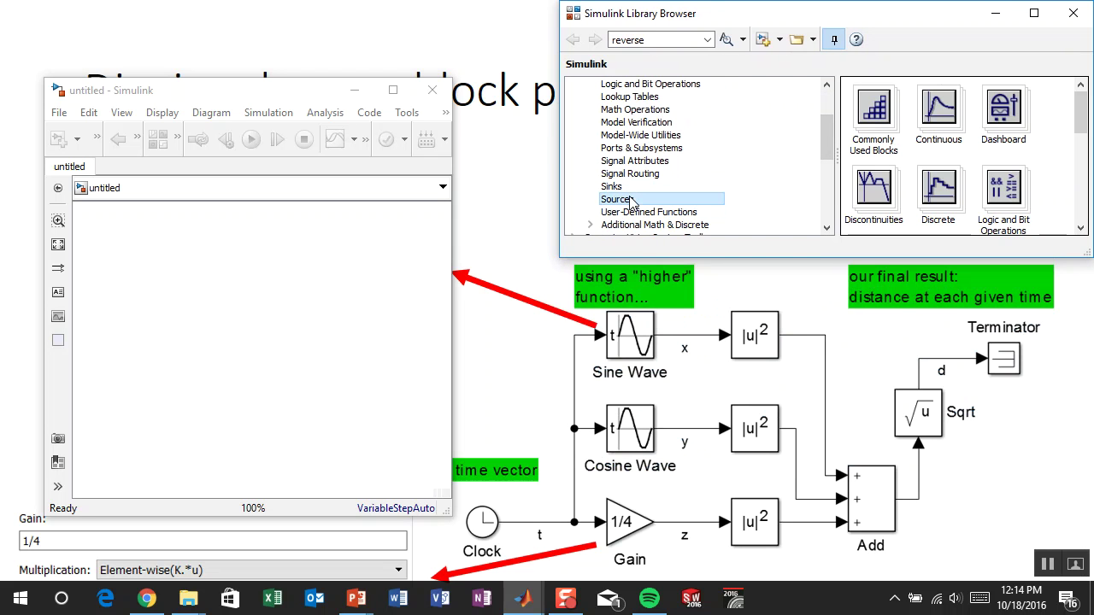
pyautogui.click(666, 200)
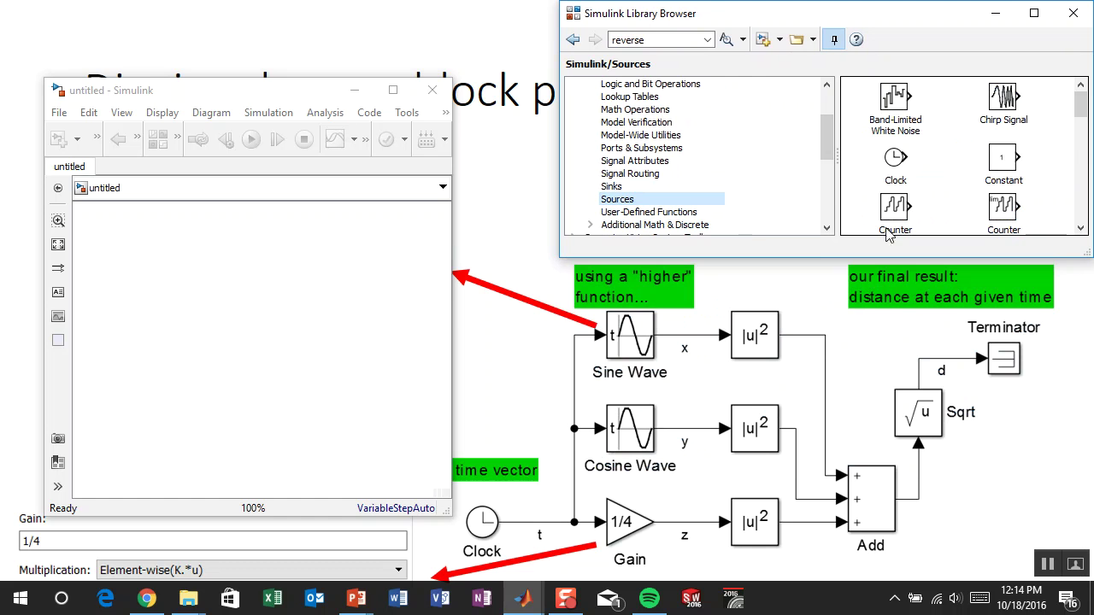
pyautogui.click(897, 165)
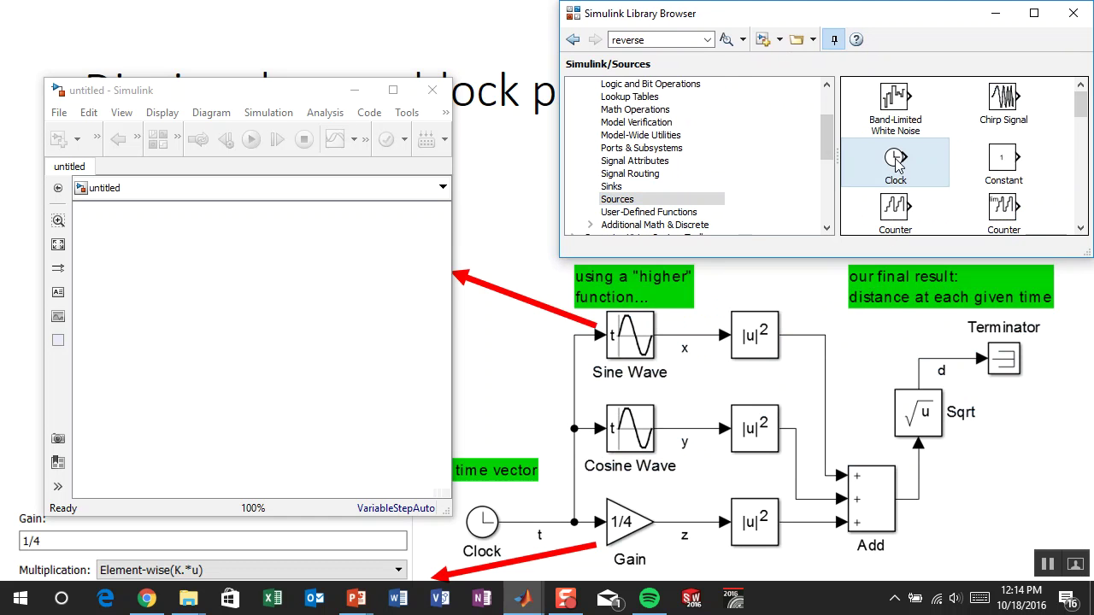
pyautogui.click(168, 361)
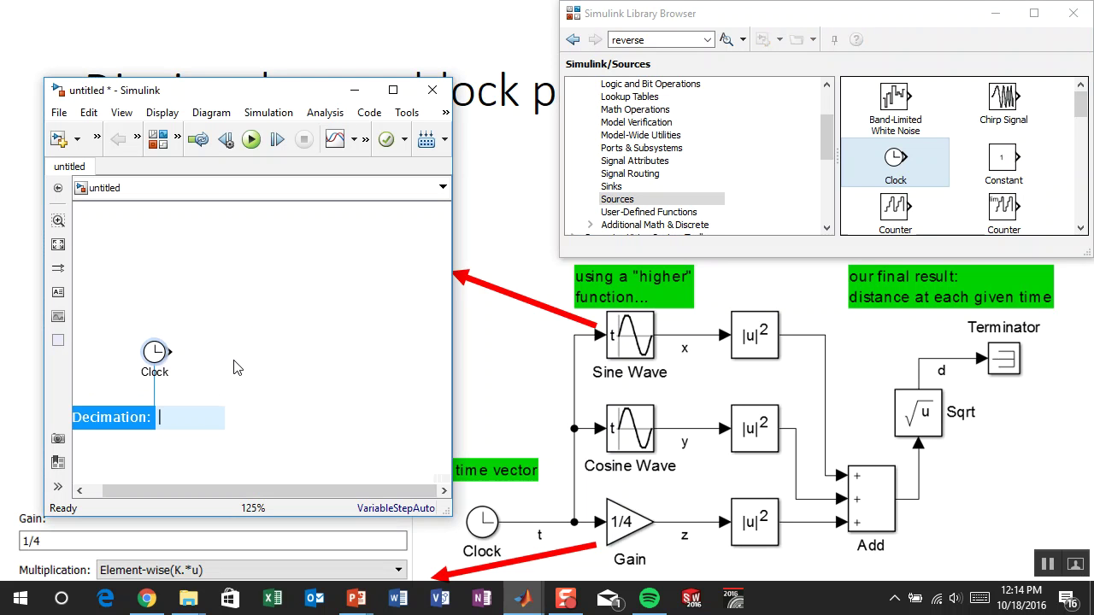
pyautogui.click(237, 300)
# - Look through the Math Operations library for a sine wave block
pyautogui.click(829, 128)
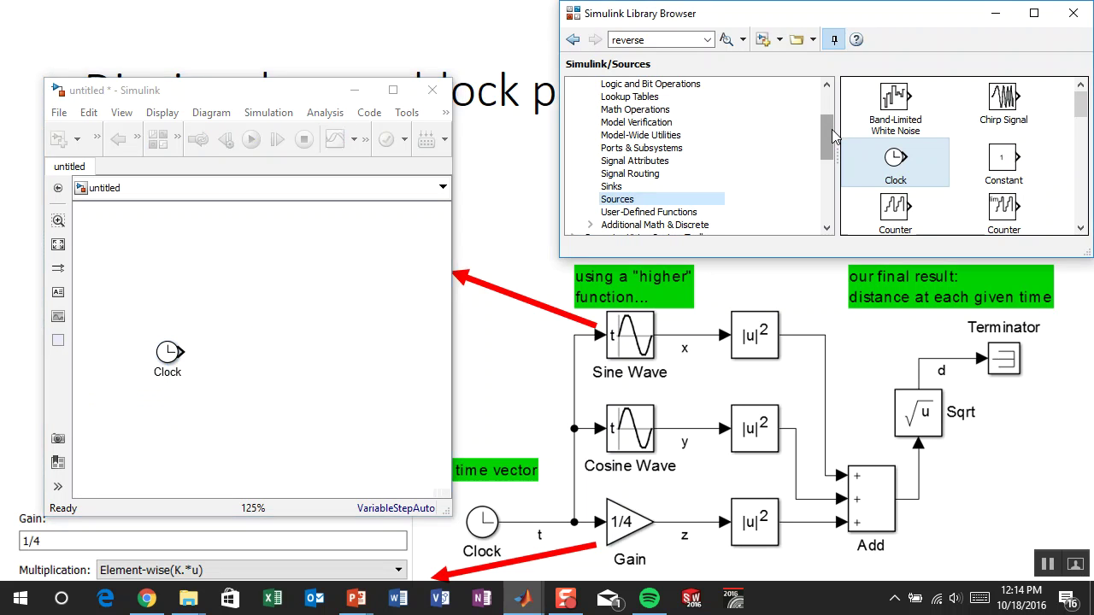
pyautogui.click(658, 110)
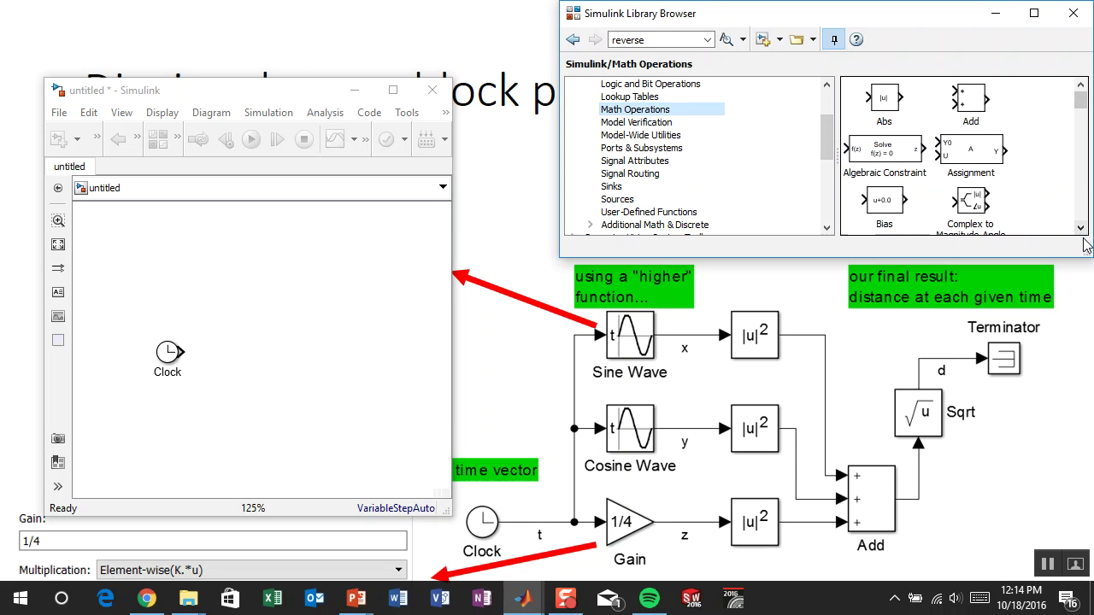
pyautogui.scroll(-3, 1087, 220)
pyautogui.scroll(-5, 1087, 219)
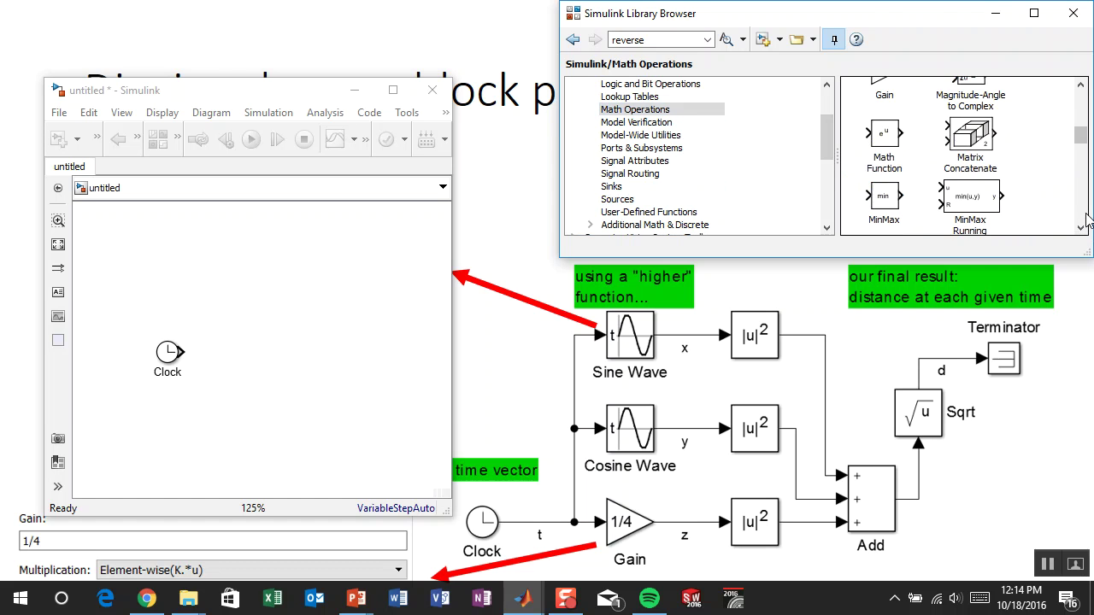
pyautogui.scroll(-3, 1087, 219)
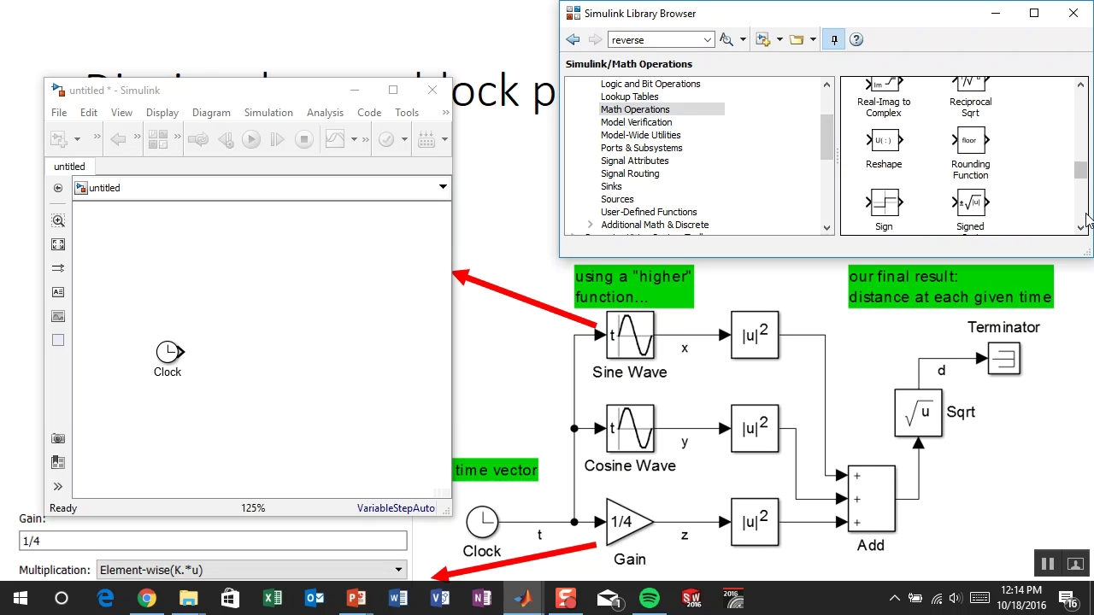
pyautogui.scroll(-3, 1087, 219)
pyautogui.scroll(-3, 1083, 220)
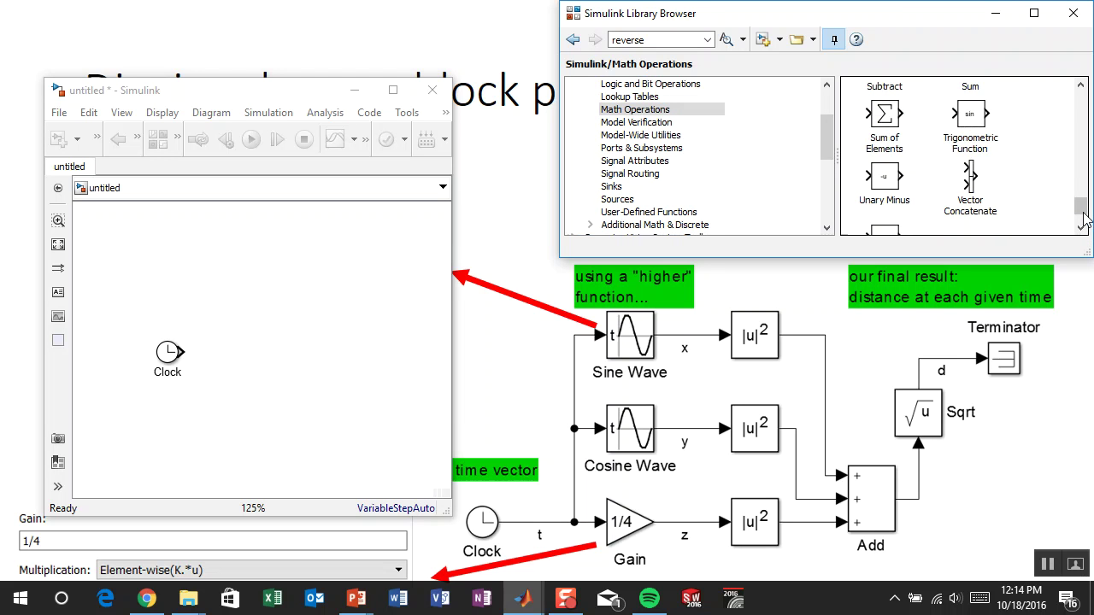
pyautogui.scroll(-2, 1084, 220)
pyautogui.moveTo(1081, 220); pyautogui.dragTo(1066, 102)
# - Search the block library for "sine" and place a Sine Wave Function block above and to the right of the Clock
pyautogui.doubleClick(668, 38)
pyautogui.write('sine')
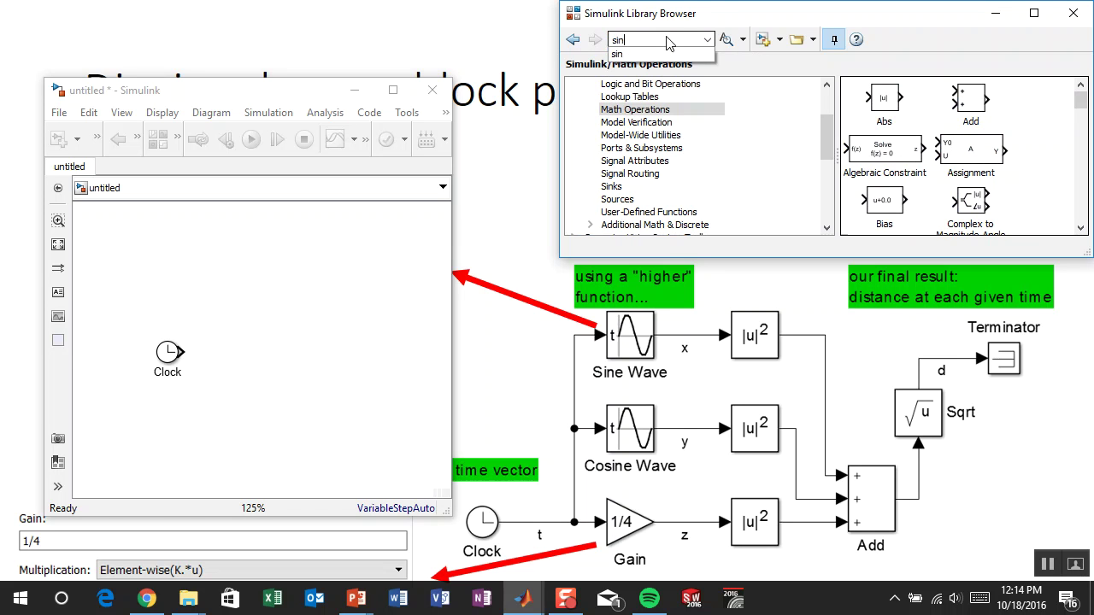
pyautogui.press('Return')
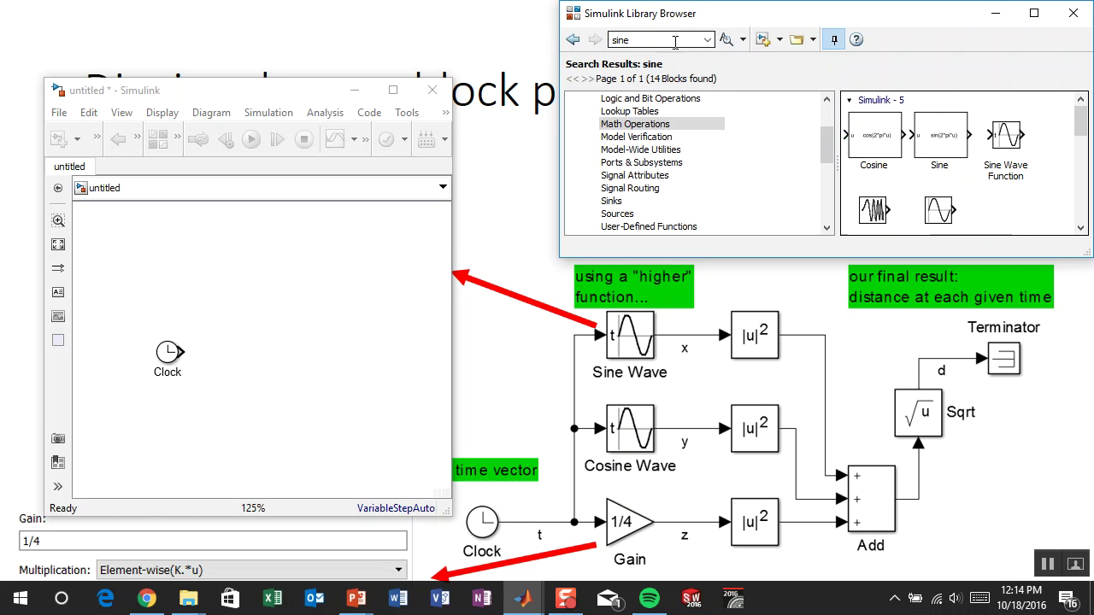
pyautogui.click(948, 138)
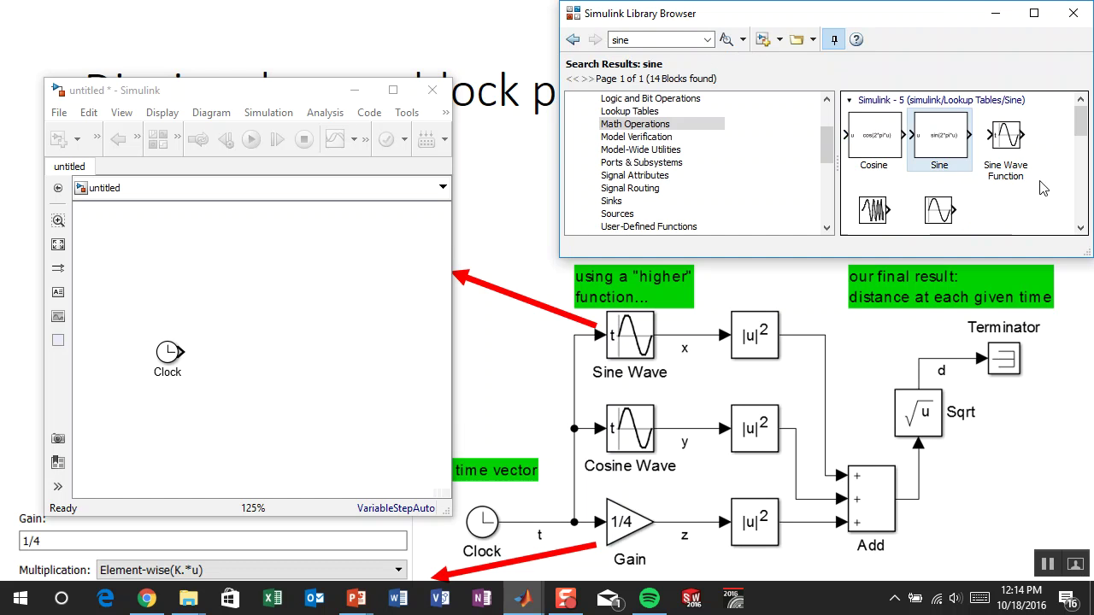
pyautogui.click(1010, 138)
pyautogui.moveTo(1012, 138); pyautogui.dragTo(243, 288)
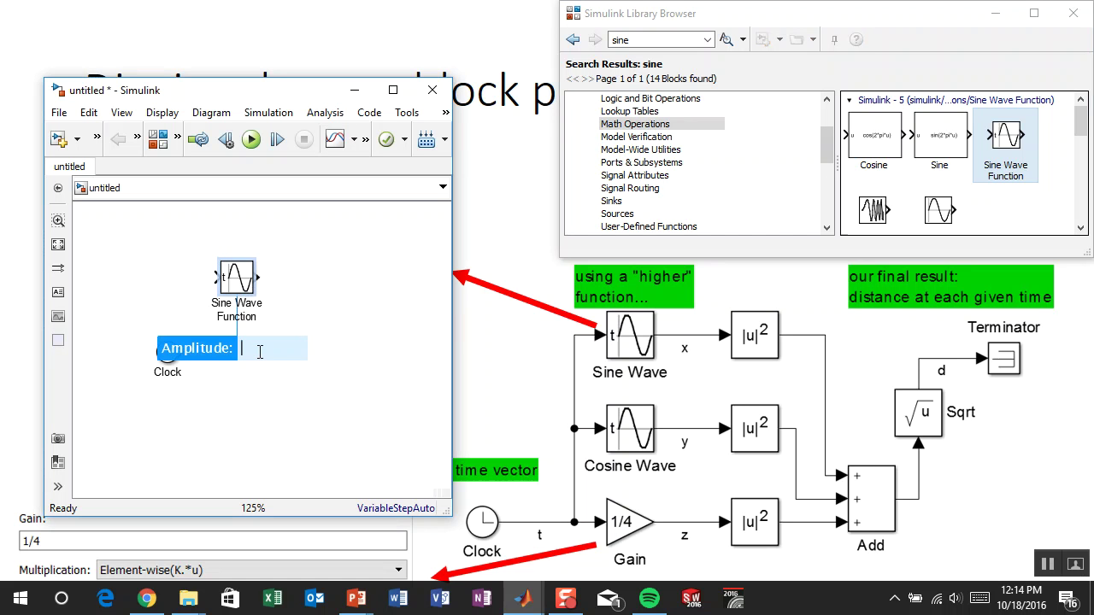
pyautogui.click(323, 279)
pyautogui.moveTo(246, 287); pyautogui.dragTo(268, 280)
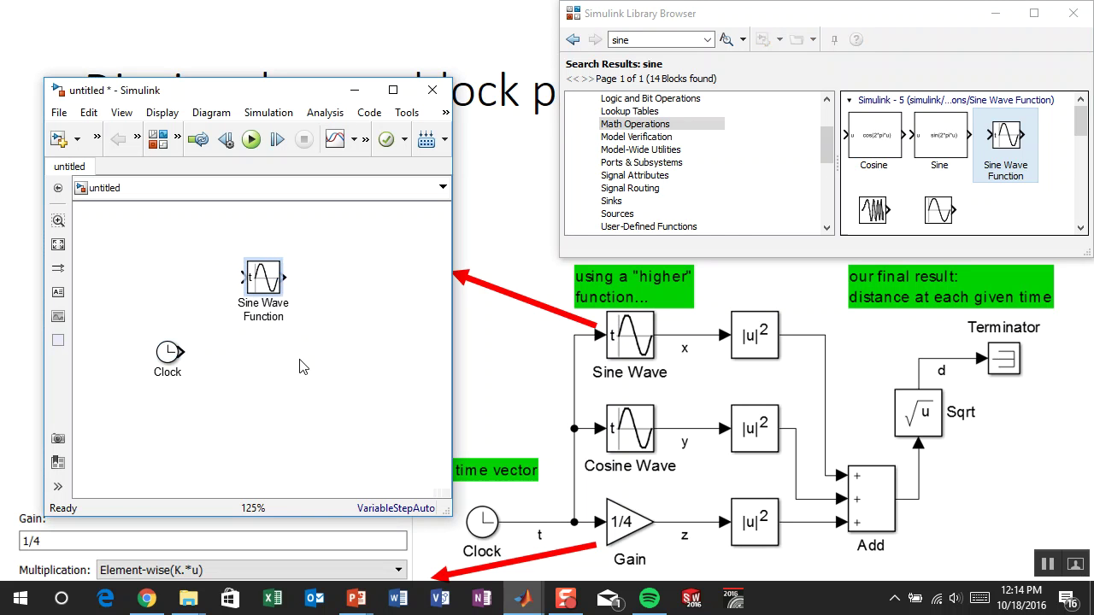
# - Open the Sine Wave Function's block parameters, unpin and minimize the Library Browser, and enlarge the dialog to show all parameters
pyautogui.click(274, 280)
pyautogui.doubleClick(274, 282)
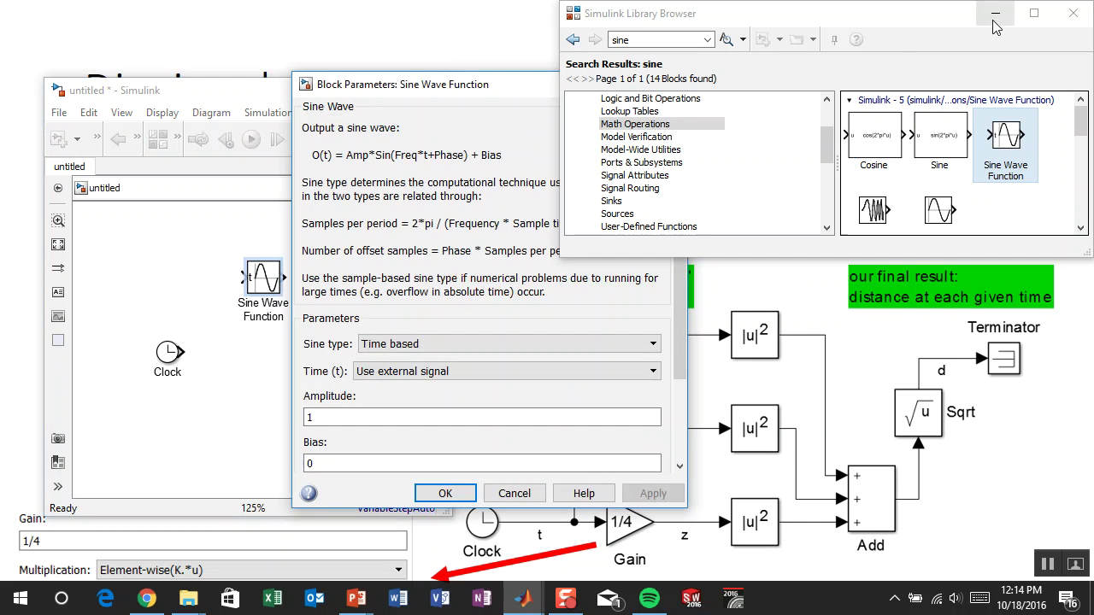
pyautogui.click(758, 17)
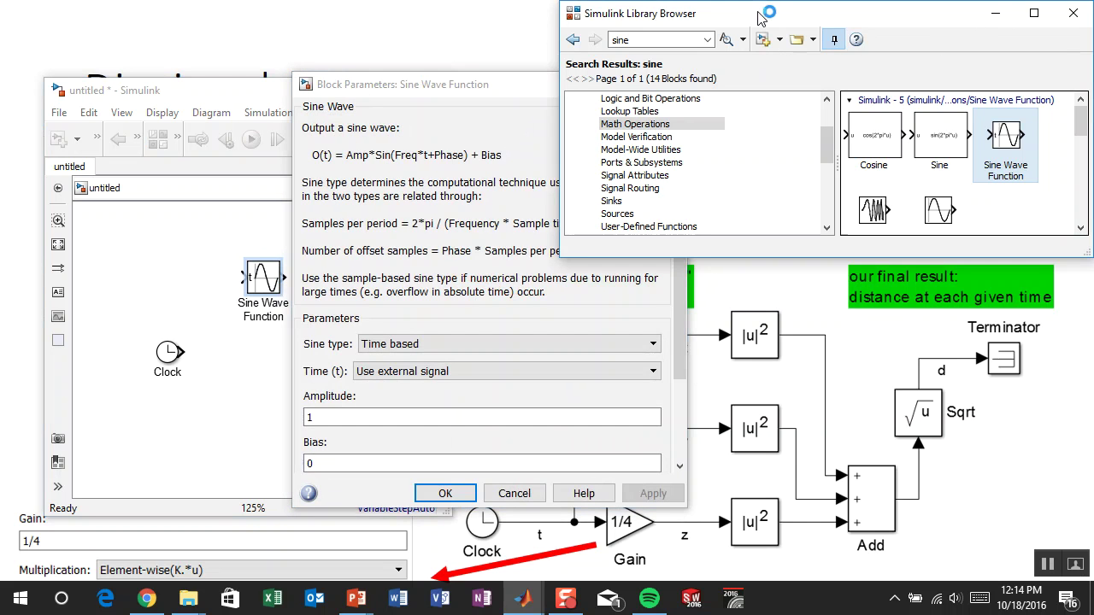
pyautogui.click(834, 40)
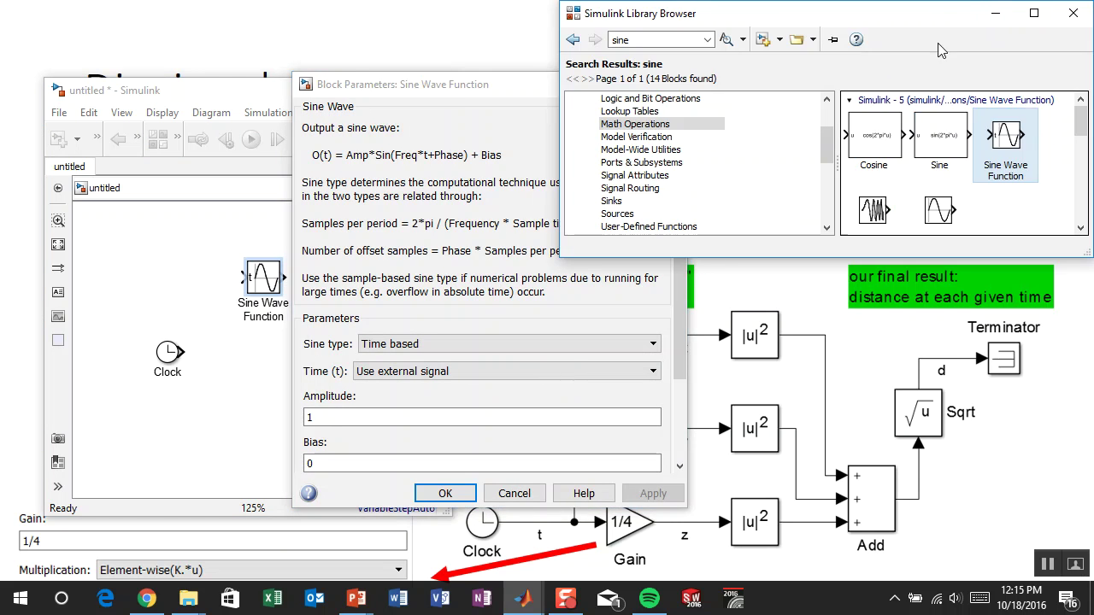
pyautogui.click(995, 13)
pyautogui.moveTo(557, 89); pyautogui.dragTo(861, 53)
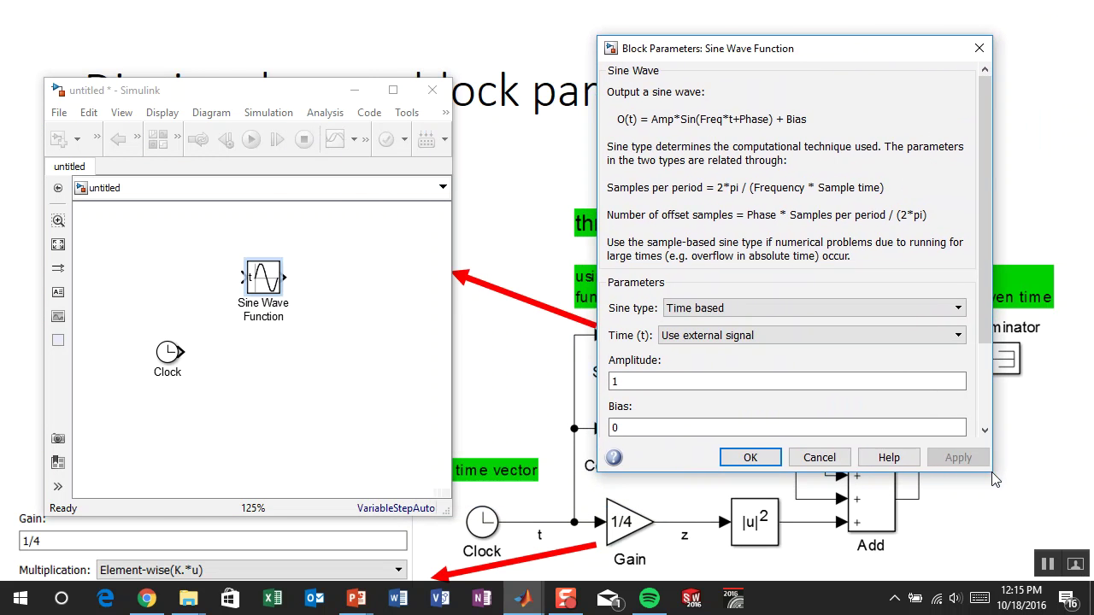
pyautogui.moveTo(992, 478); pyautogui.dragTo(1005, 566)
pyautogui.moveTo(1000, 462); pyautogui.dragTo(998, 516)
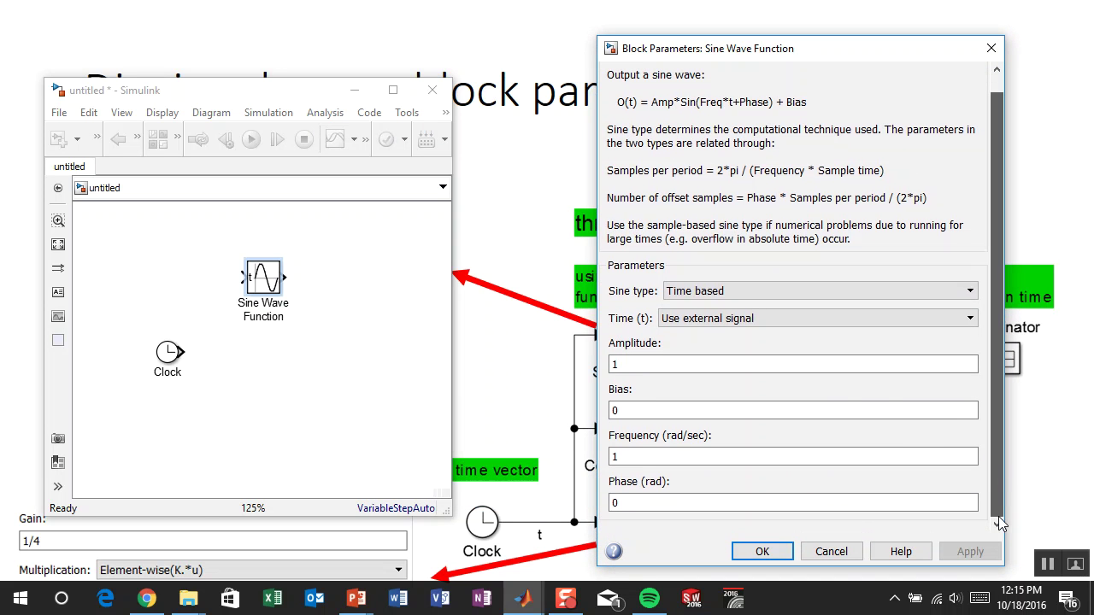
# - Review the sine block's amplitude, bias, frequency and phase, and accept the default settings
pyautogui.click(625, 363)
pyautogui.click(645, 409)
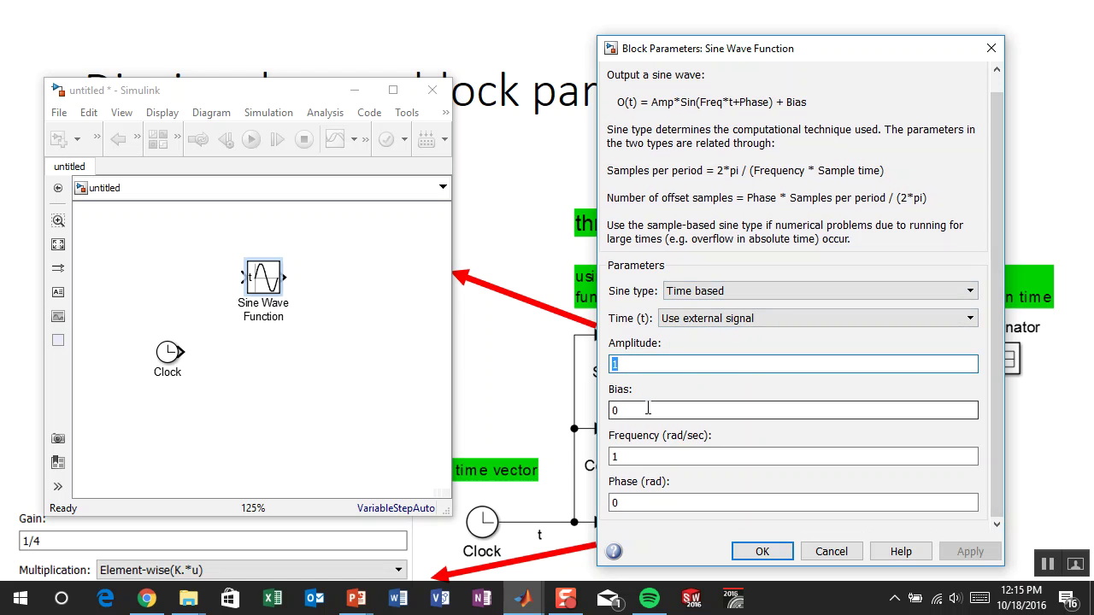
pyautogui.click(652, 453)
pyautogui.click(665, 503)
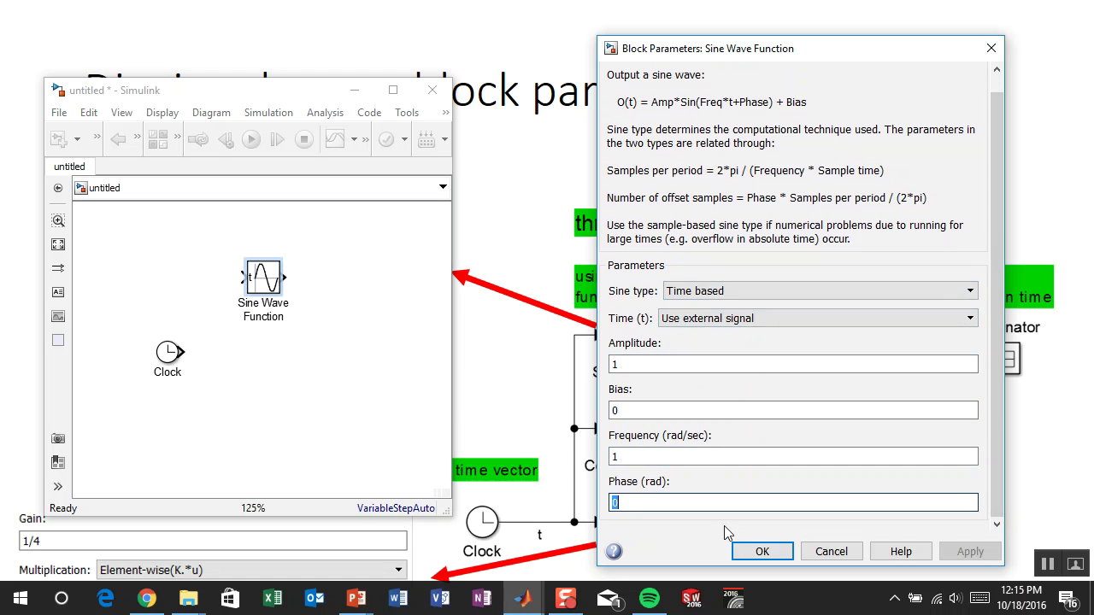
pyautogui.click(755, 552)
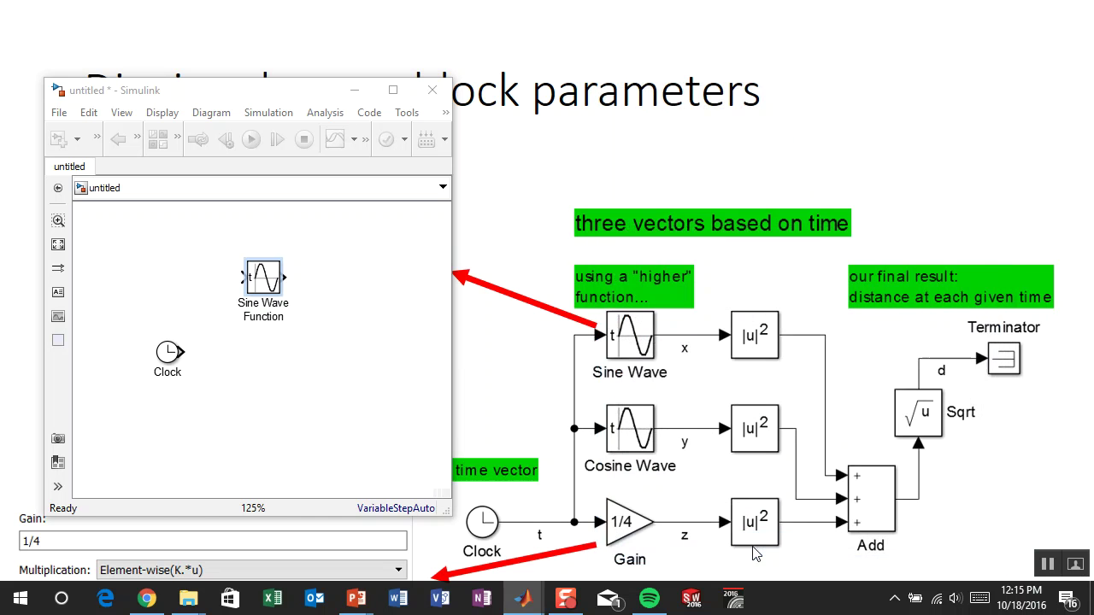
# - Bring back the Library Browser and add a Gain block with gain 1/4 below the Sine Wave Function block
pyautogui.click(248, 380)
pyautogui.click(157, 139)
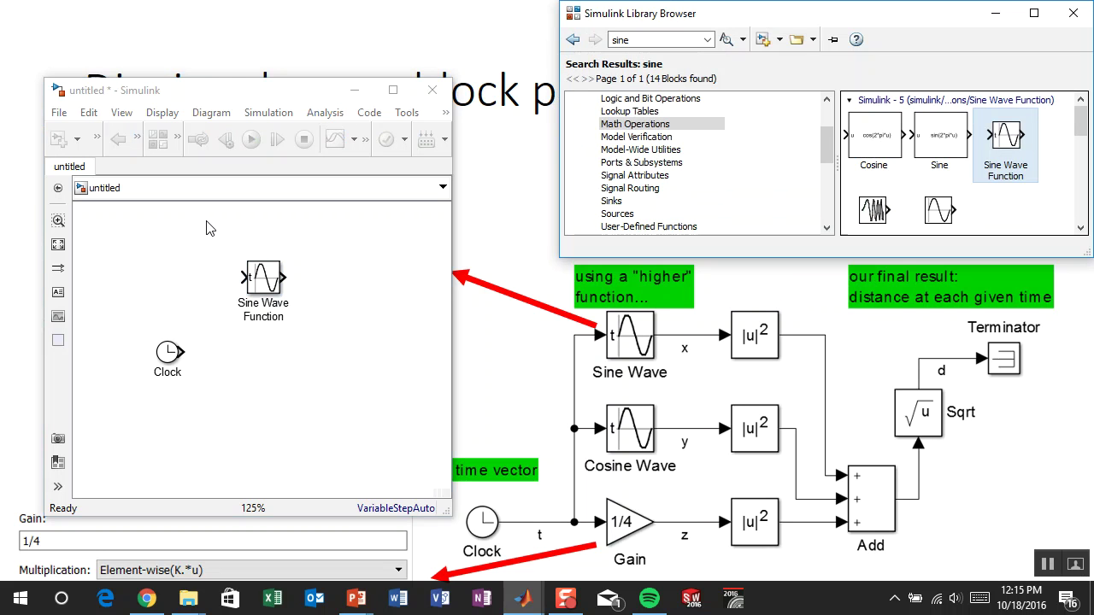
pyautogui.click(265, 391)
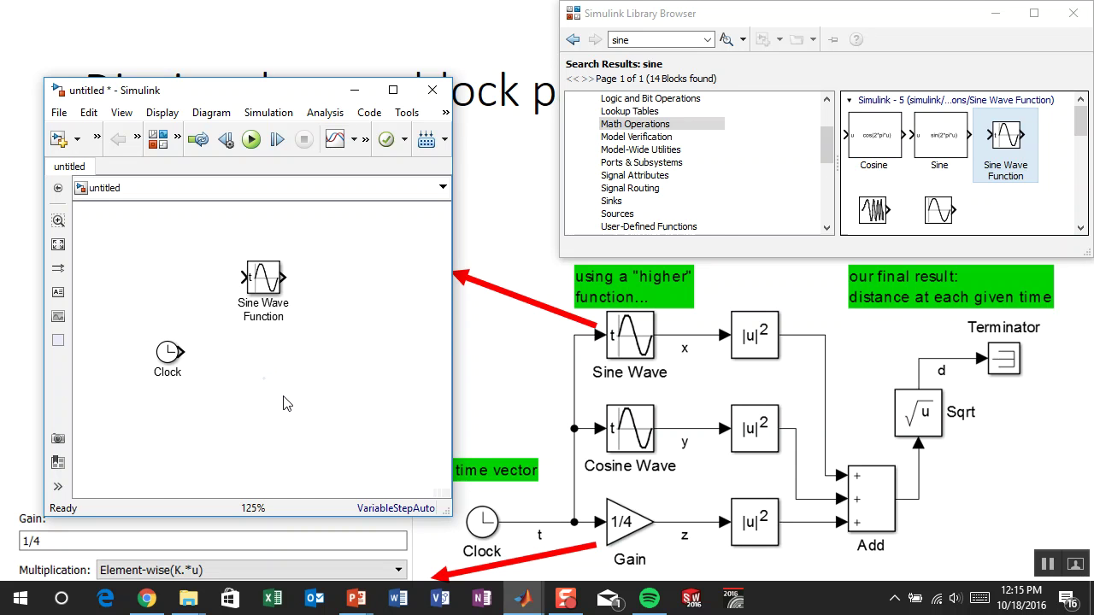
pyautogui.write('gain')
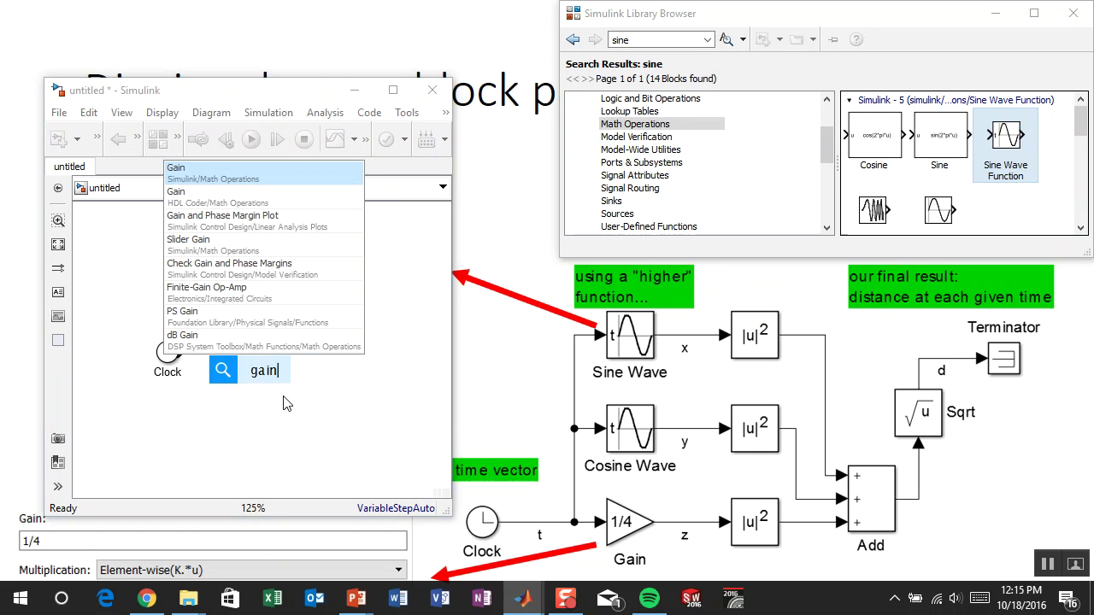
pyautogui.press('Return')
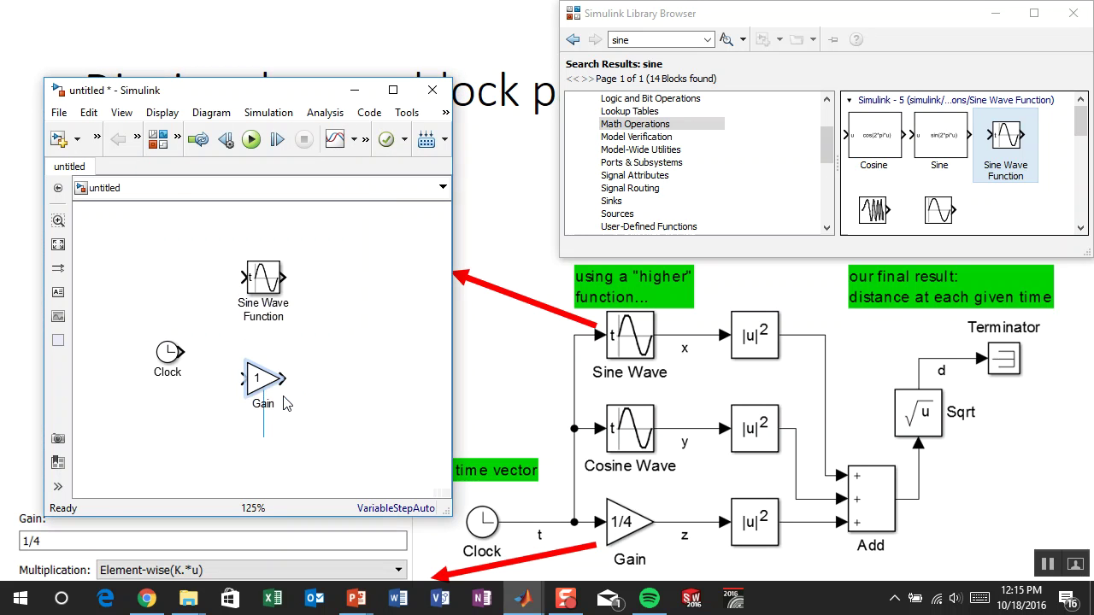
pyautogui.write('1/4')
pyautogui.press('Return')
# - Move the Sine Wave Function block higher in the model and place a copy of it below and to its right
pyautogui.click(260, 284)
pyautogui.moveTo(260, 284); pyautogui.dragTo(261, 239)
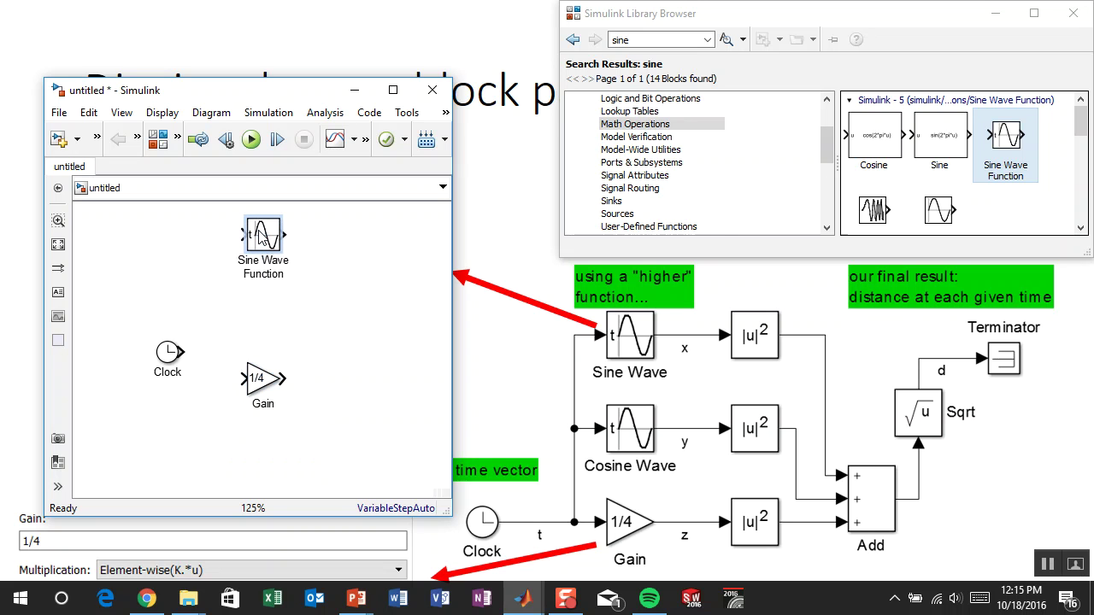
pyautogui.moveTo(260, 237); pyautogui.dragTo(335, 281)
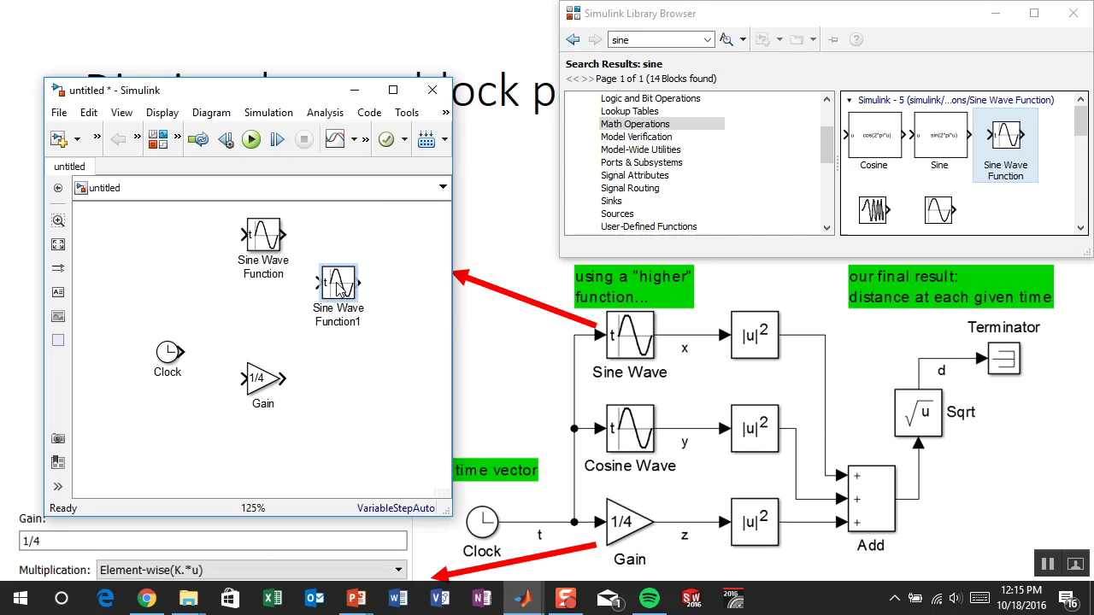
# - Set the phase of the copied Sine Wave Function block to pi/2 rad
pyautogui.doubleClick(339, 288)
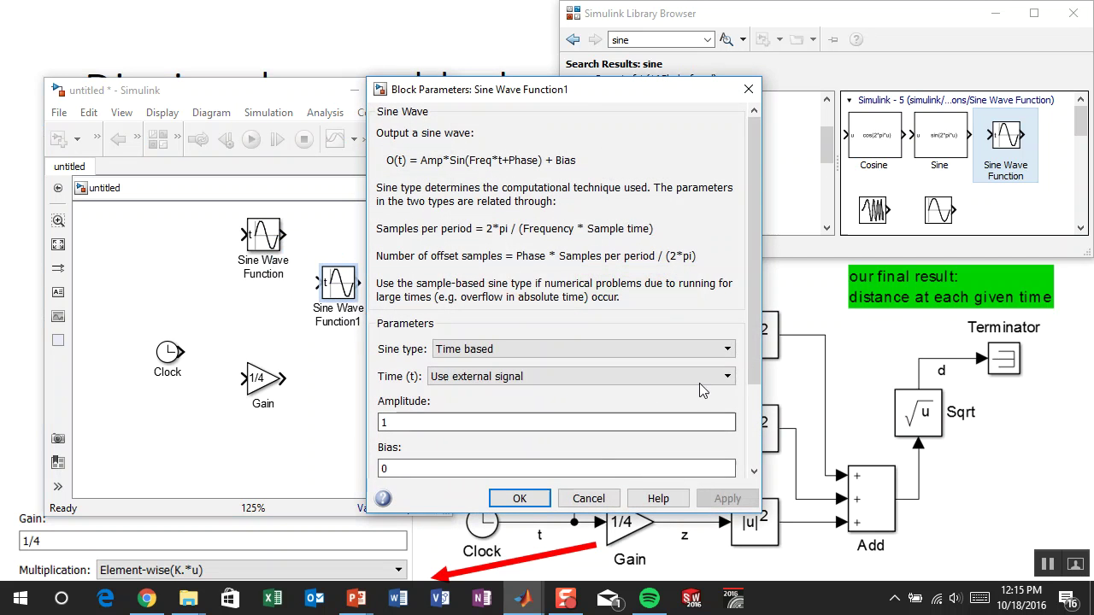
pyautogui.moveTo(759, 333); pyautogui.dragTo(754, 414)
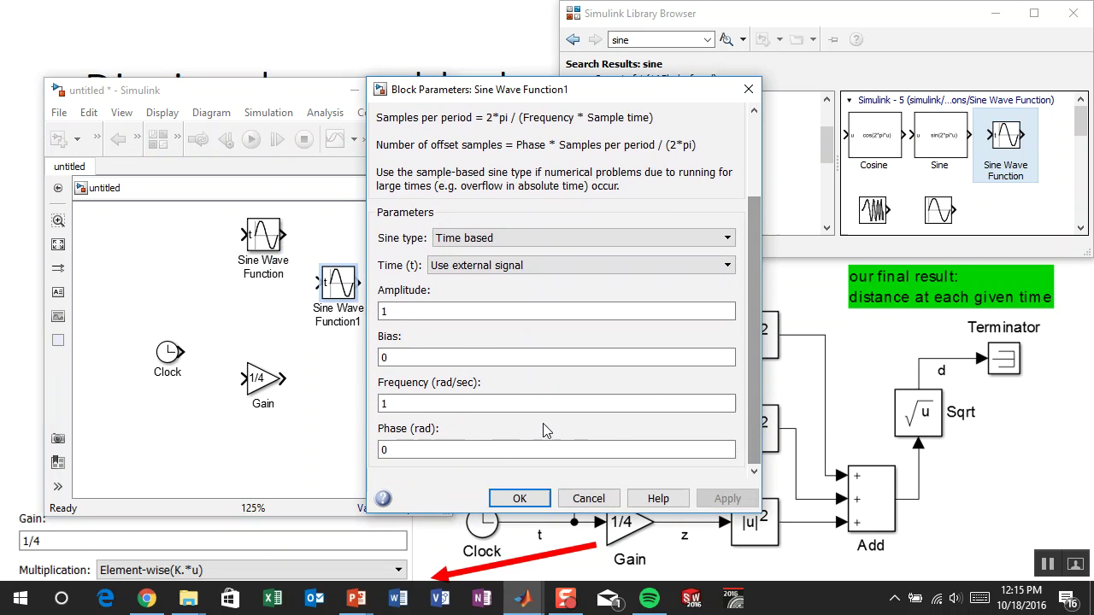
pyautogui.doubleClick(442, 450)
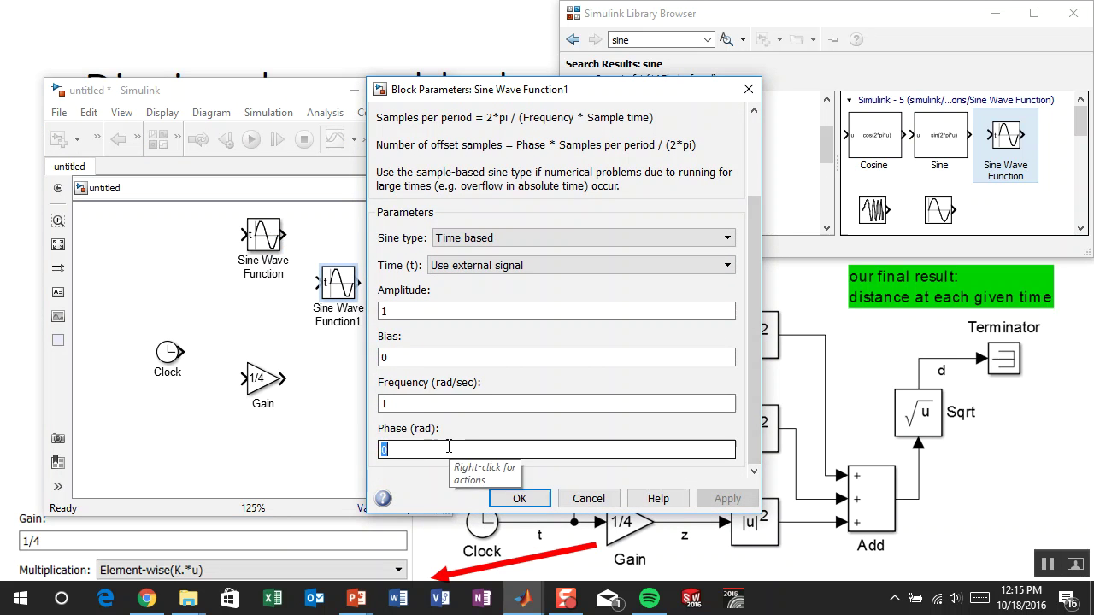
pyautogui.write('pi/2')
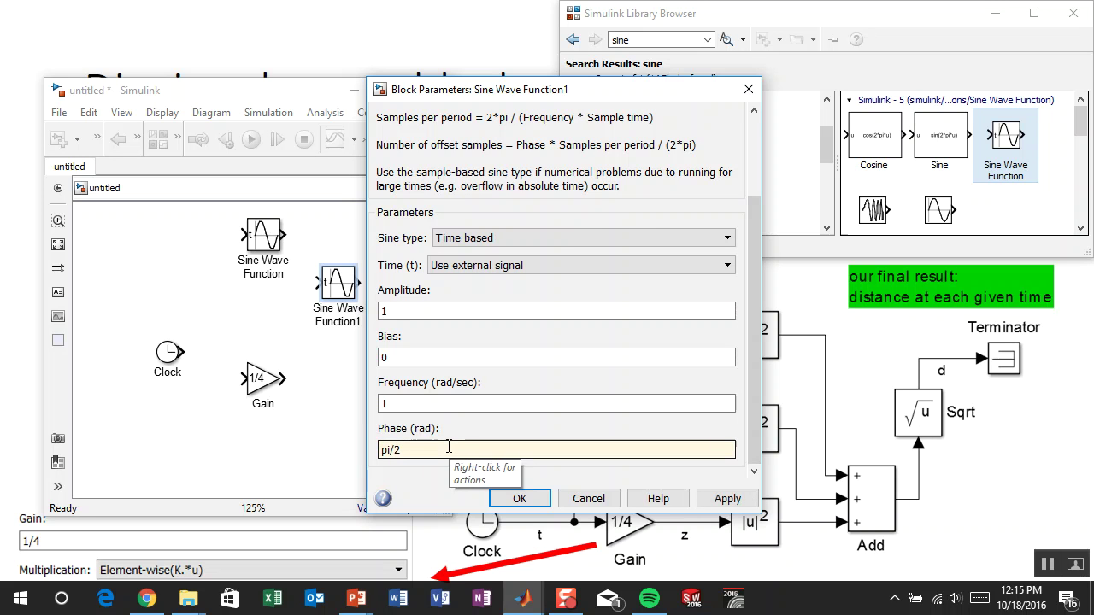
pyautogui.press('Return')
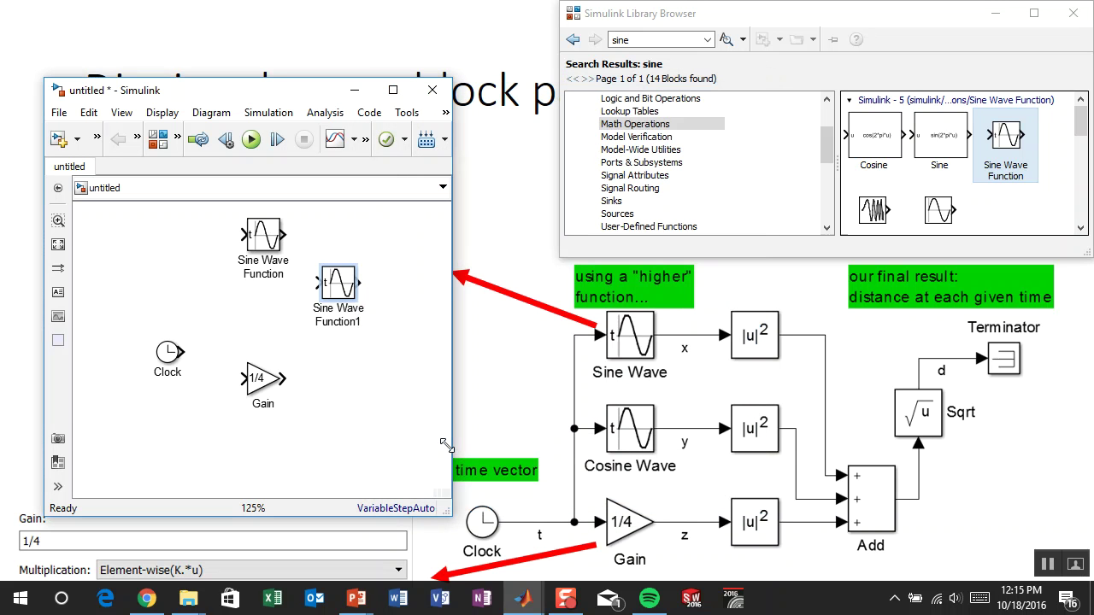
# - Rename the copied sine block as "Cosine fcn"
pyautogui.click(346, 320)
pyautogui.press('BackSpace')
pyautogui.press('BackSpace')
pyautogui.press('BackSpace')
pyautogui.press('BackSpace')
pyautogui.press('BackSpace')
pyautogui.press('BackSpace')
pyautogui.press('BackSpace')
pyautogui.press('BackSpace')
pyautogui.press('BackSpace')
pyautogui.press('BackSpace')
pyautogui.press('BackSpace')
pyautogui.press('BackSpace')
pyautogui.press('BackSpace')
pyautogui.press('BackSpace')
pyautogui.press('BackSpace')
pyautogui.press('BackSpace')
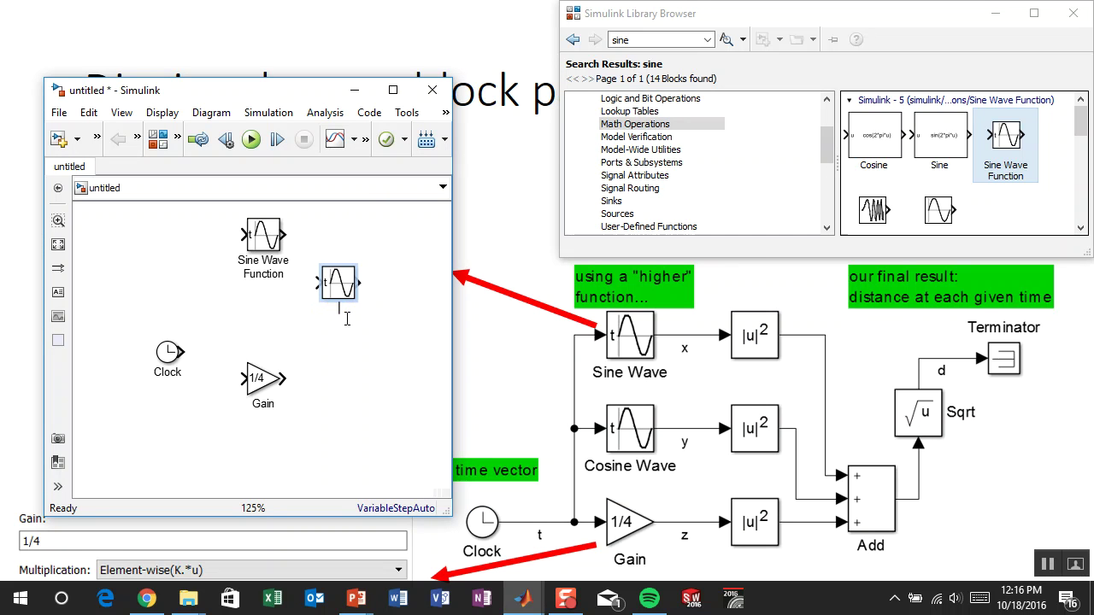
pyautogui.write('Cosine ')
pyautogui.write('wave')
pyautogui.press('BackSpace')
pyautogui.press('BackSpace')
pyautogui.press('BackSpace')
pyautogui.press('BackSpace')
pyautogui.write('fcn')
pyautogui.click(375, 349)
# - Rename the original Sine Wave Function block as "Sine fcn"
pyautogui.click(268, 272)
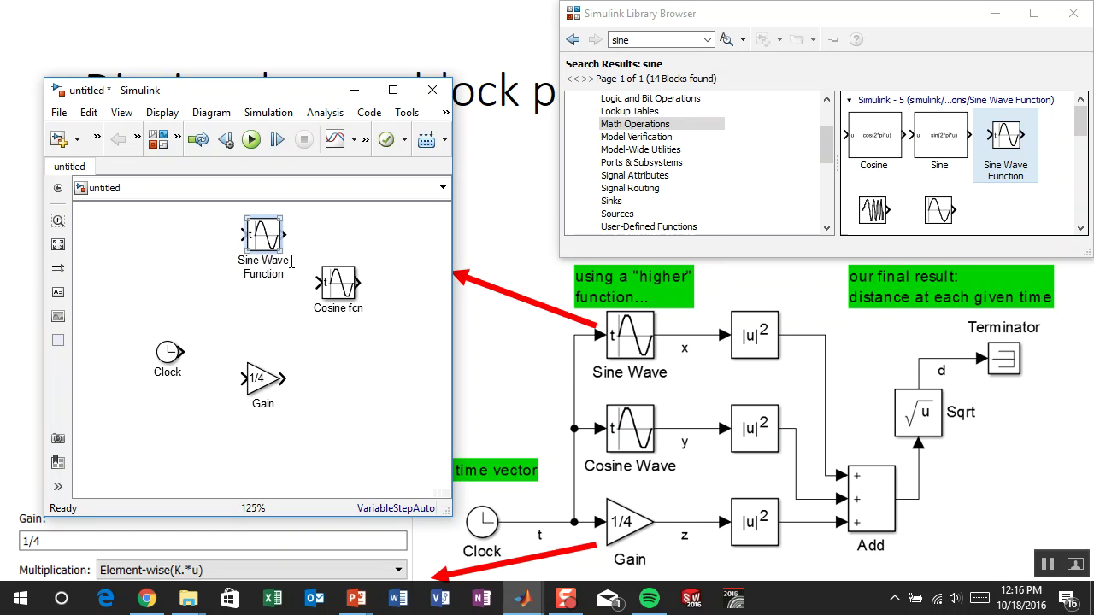
pyautogui.click(270, 264)
pyautogui.press('BackSpace')
pyautogui.press('BackSpace')
pyautogui.press('Delete')
pyautogui.press('Delete')
pyautogui.press('Delete')
pyautogui.press('Delete')
pyautogui.press('Delete')
pyautogui.press('Delete')
pyautogui.press('Delete')
pyautogui.press('Delete')
pyautogui.press('Delete')
pyautogui.press('Delete')
pyautogui.press('Delete')
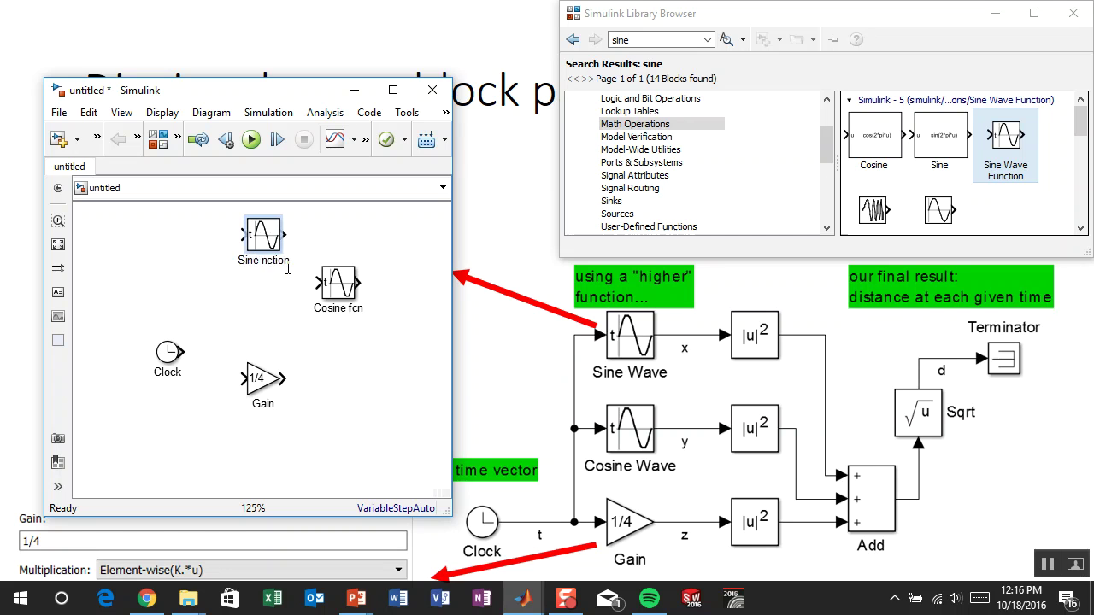
pyautogui.write('fcn')
pyautogui.click(285, 320)
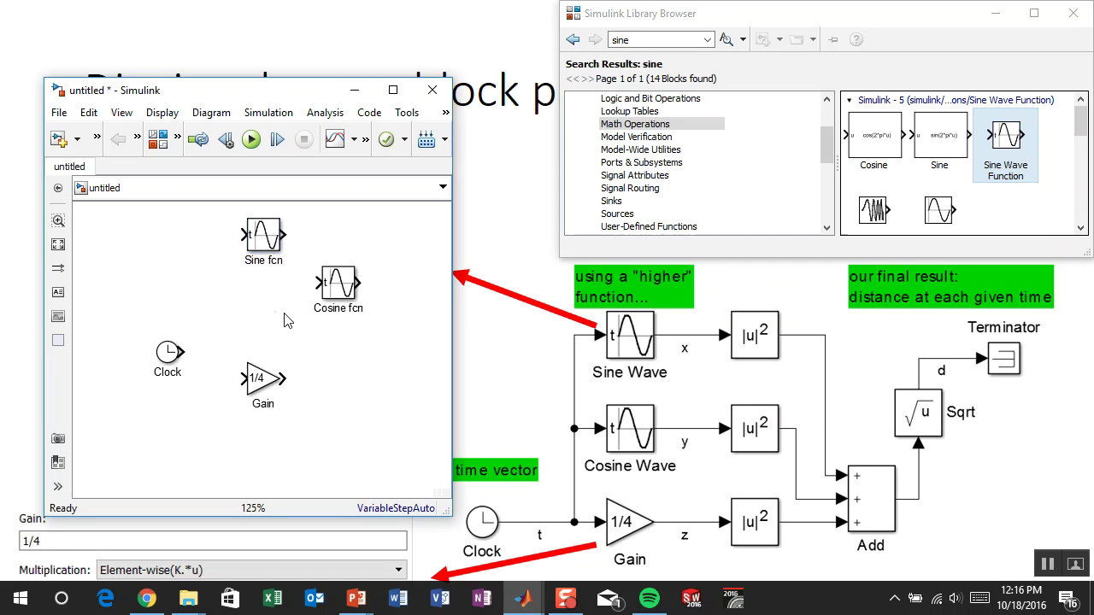
# - Move the Clock block level with the Gain block and connect its output to the Gain input
pyautogui.click(174, 357)
pyautogui.moveTo(173, 358); pyautogui.dragTo(140, 384)
pyautogui.click(181, 381)
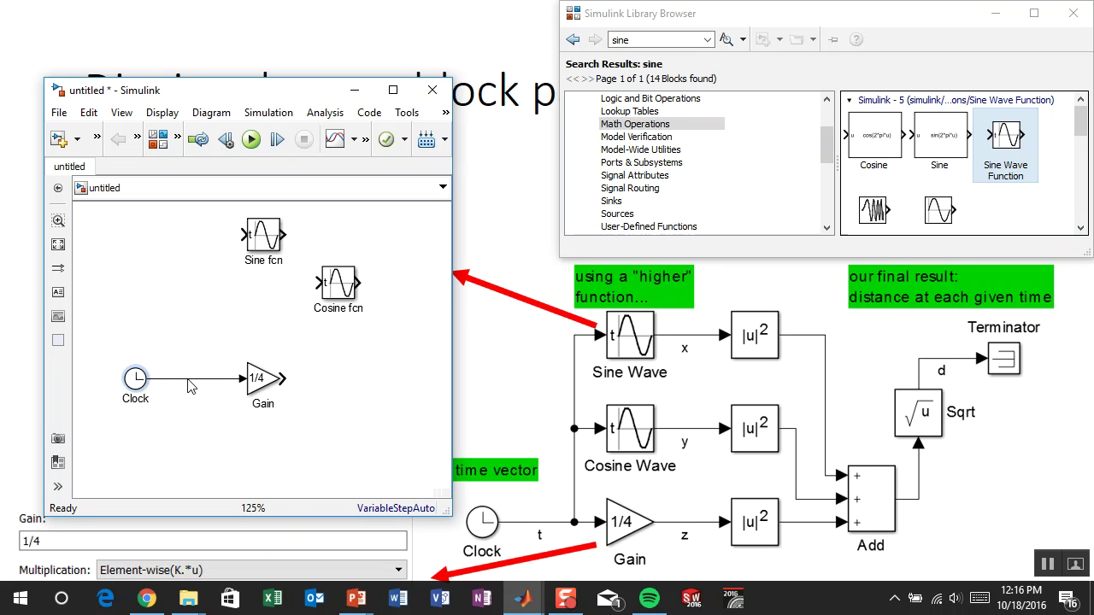
# - Stack the Cosine fcn block above the Sine fcn block, with both aligned vertically over the Gain block
pyautogui.moveTo(342, 295); pyautogui.dragTo(266, 312)
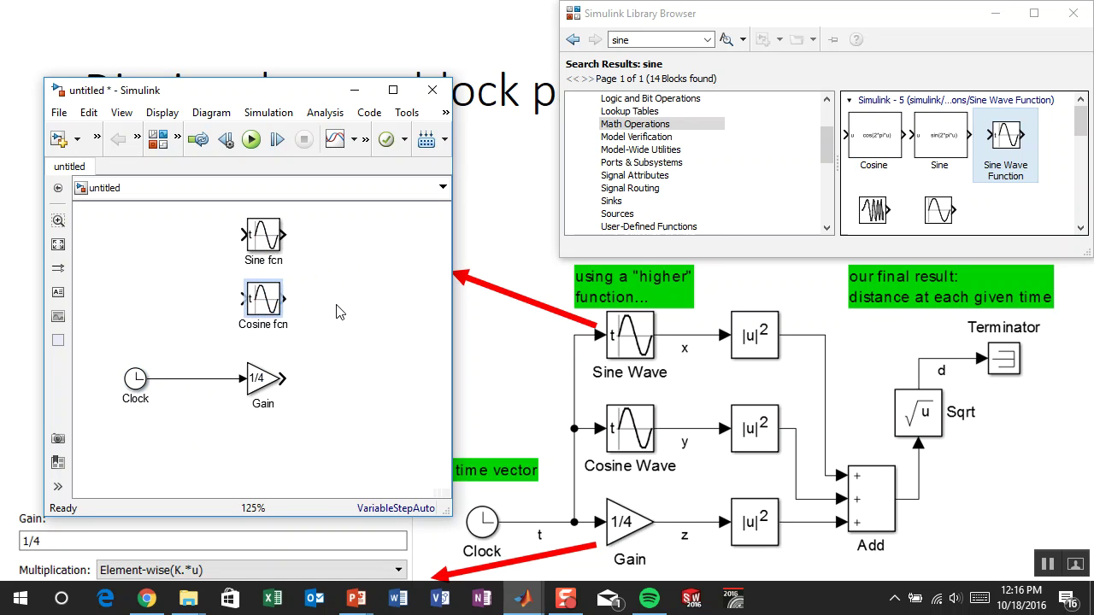
pyautogui.moveTo(283, 233); pyautogui.dragTo(364, 322)
pyautogui.moveTo(259, 311); pyautogui.dragTo(259, 241)
pyautogui.moveTo(359, 323); pyautogui.dragTo(264, 306)
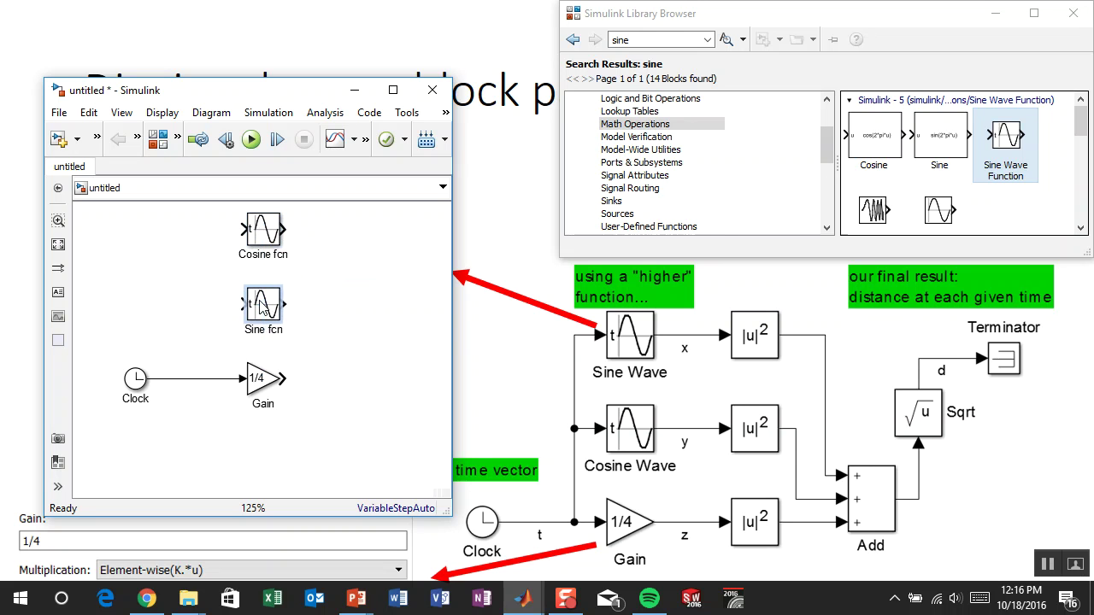
# - Branch the Clock signal line to the inputs of the Sine fcn and Cosine fcn blocks
pyautogui.click(260, 317)
pyautogui.click(229, 309)
pyautogui.moveTo(241, 304)
pyautogui.mouseDown()
pyautogui.moveTo(208, 338)
pyautogui.moveTo(206, 378)
pyautogui.moveTo(195, 379)
pyautogui.mouseUp()
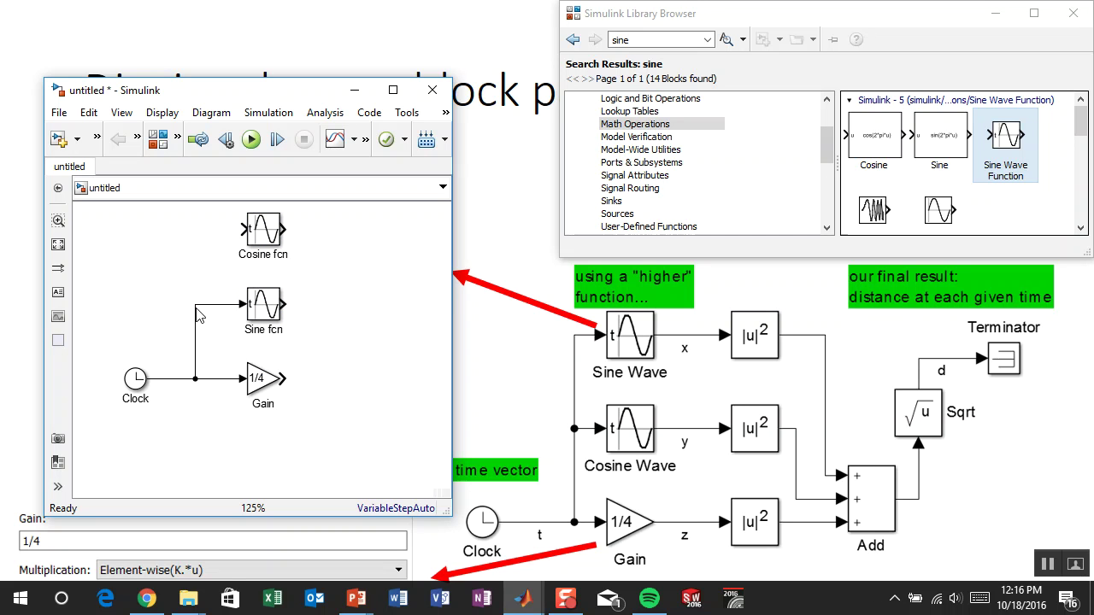
pyautogui.moveTo(196, 304)
pyautogui.mouseDown()
pyautogui.moveTo(227, 243)
pyautogui.moveTo(250, 229)
pyautogui.mouseUp()
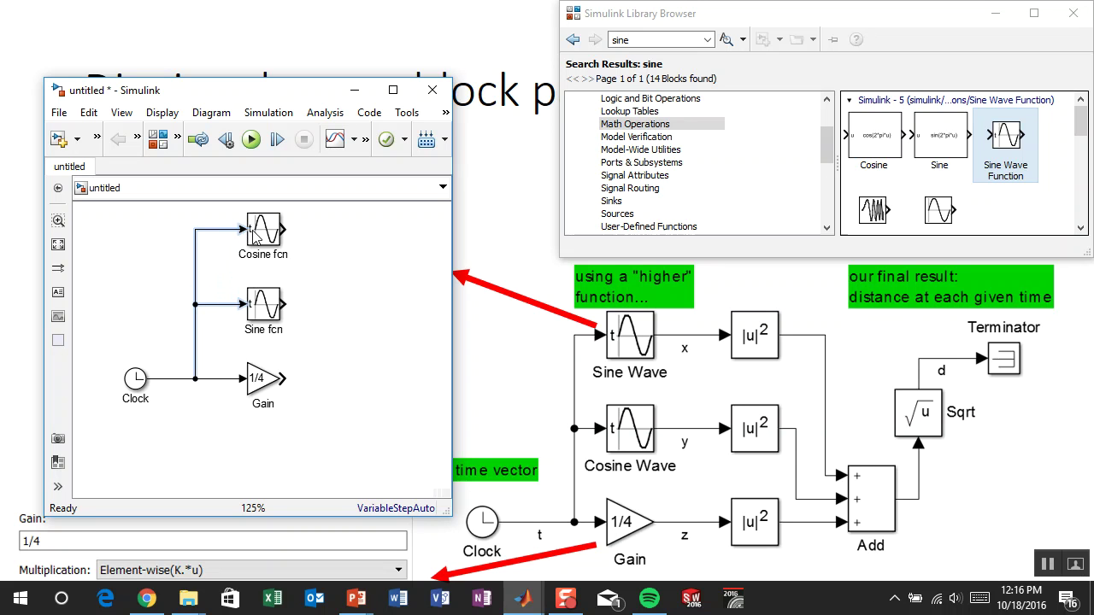
pyautogui.click(400, 315)
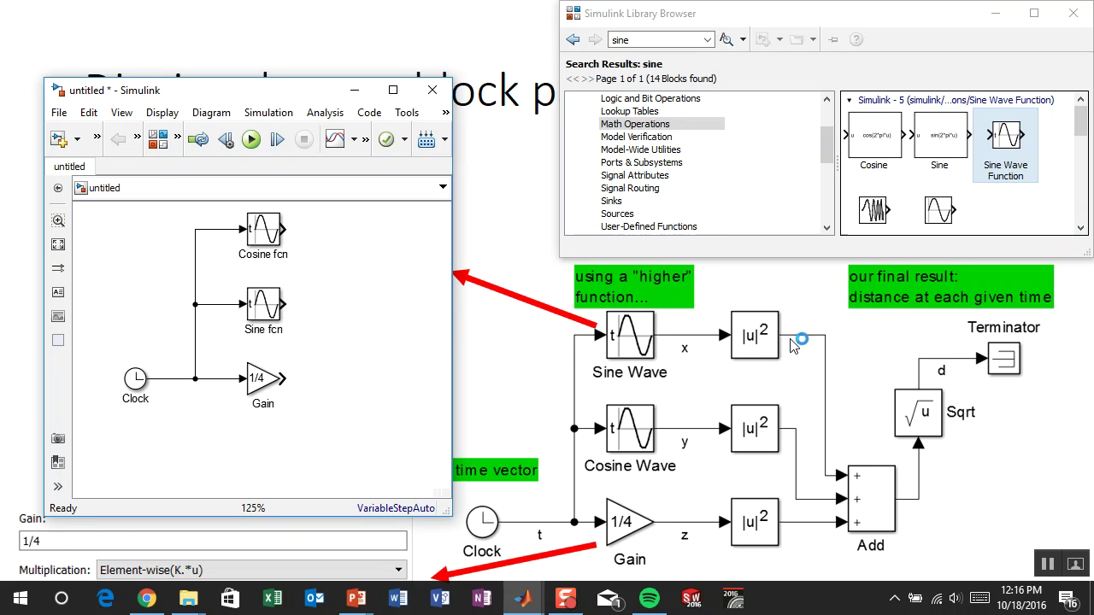
# - Enlarge the Library Browser and add a Math Function block from the Math Operations library to the right of Cosine fcn
pyautogui.moveTo(787, 258); pyautogui.dragTo(788, 302)
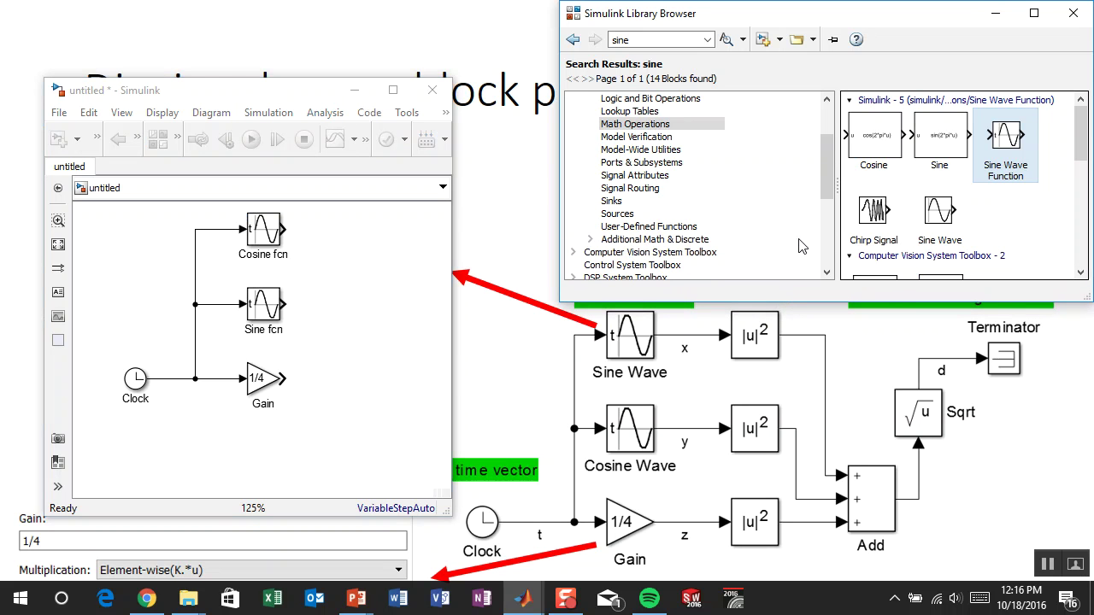
pyautogui.click(639, 137)
pyautogui.click(638, 111)
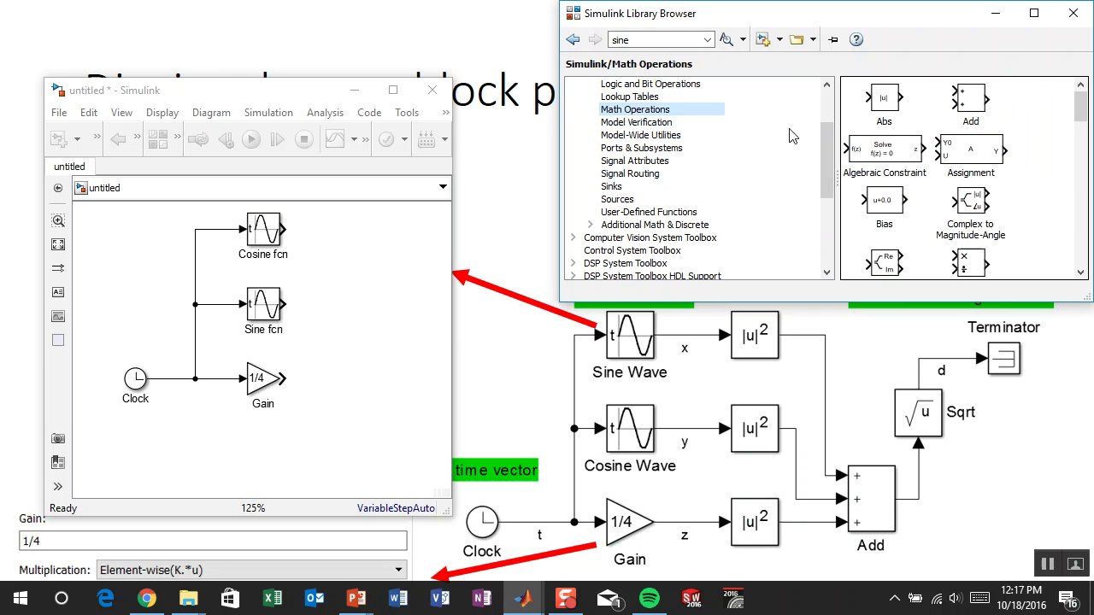
pyautogui.moveTo(1076, 110); pyautogui.dragTo(1080, 156)
pyautogui.moveTo(892, 167); pyautogui.dragTo(373, 252)
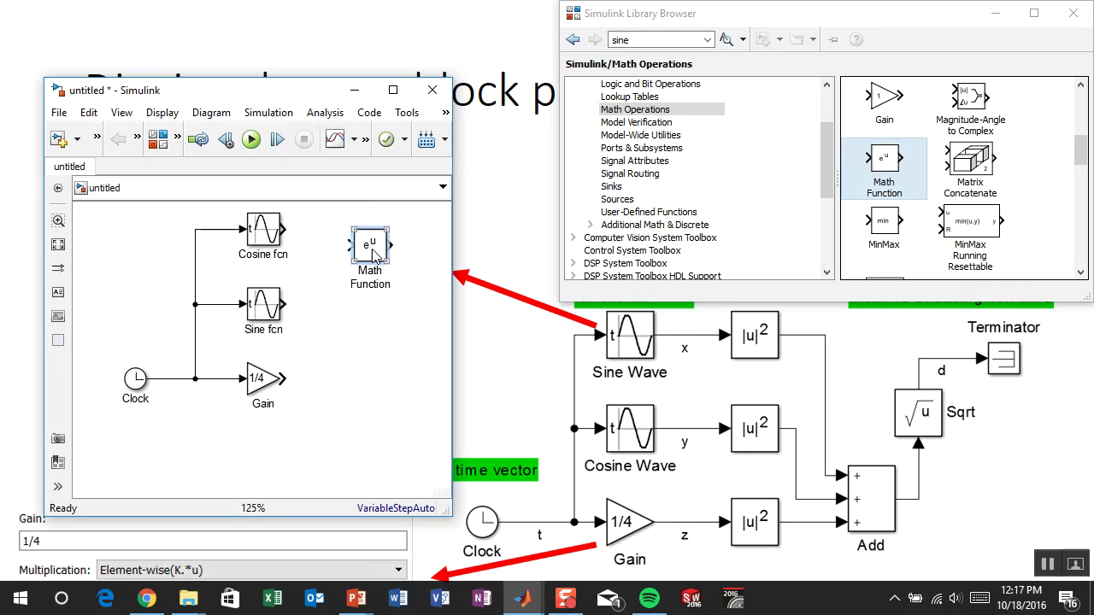
# - Set the Math Function block's function to magnitude^2
pyautogui.doubleClick(373, 254)
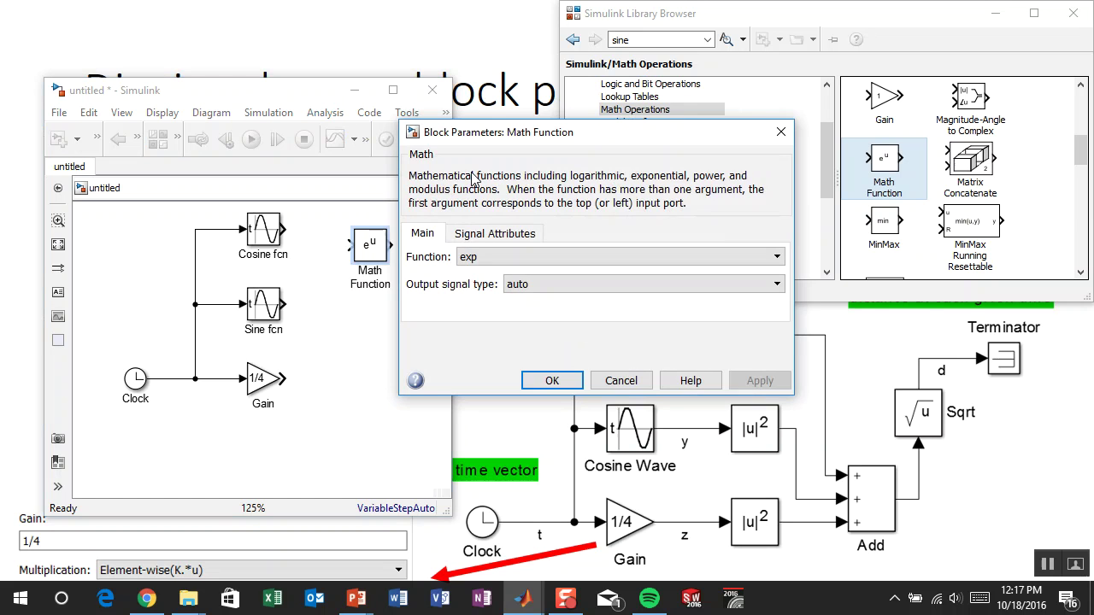
pyautogui.moveTo(494, 135); pyautogui.dragTo(346, 112)
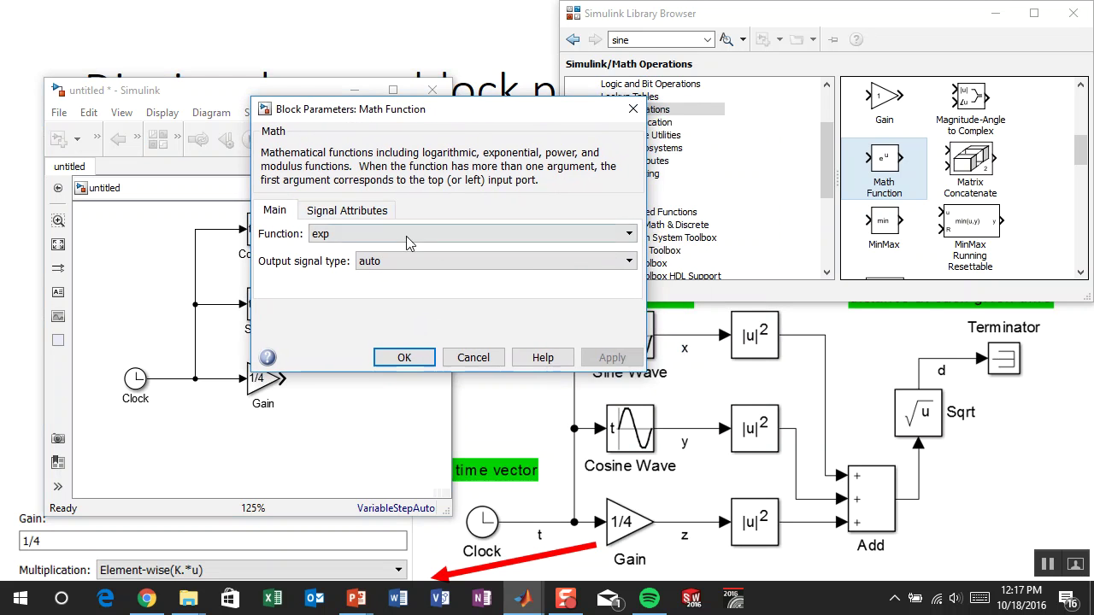
pyautogui.click(630, 238)
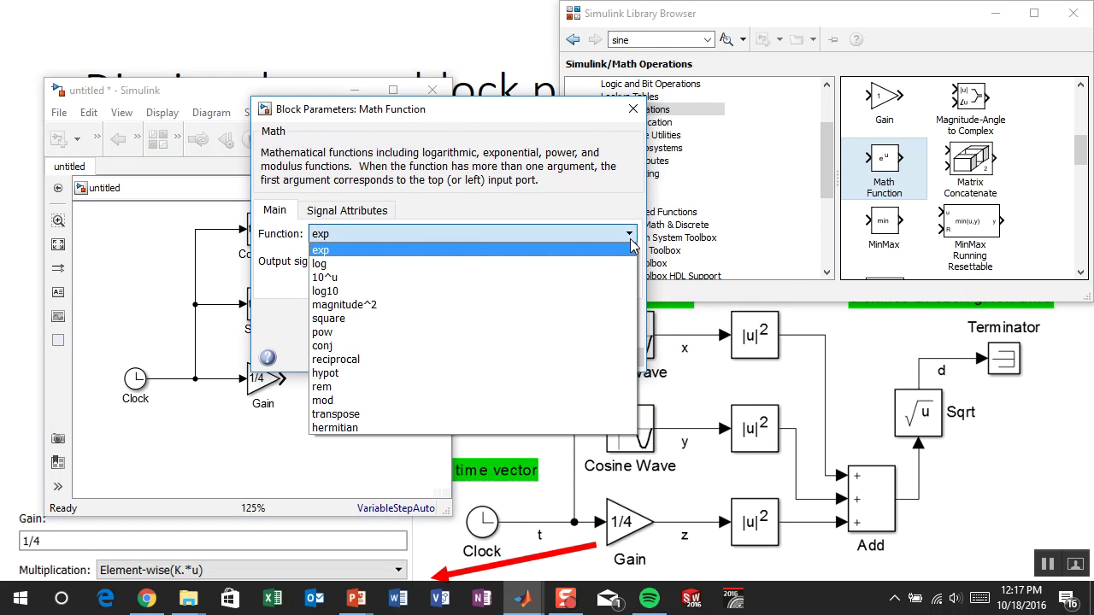
pyautogui.click(607, 304)
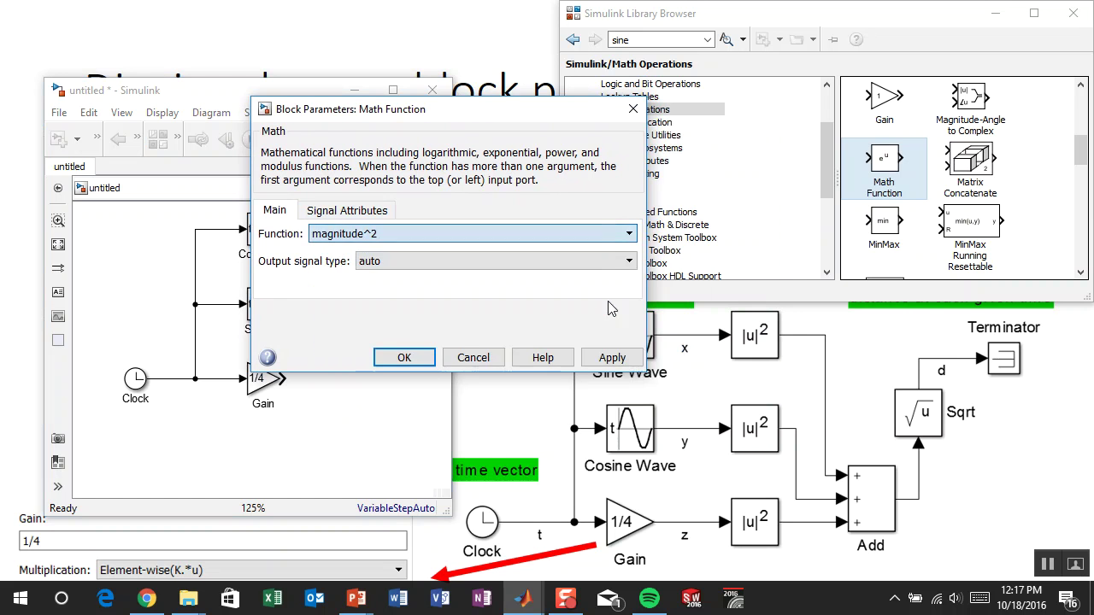
pyautogui.click(404, 358)
# - Copy the Math Function block beside Sine fcn and Gain, and connect each row's output to its own squaring block
pyautogui.moveTo(372, 256); pyautogui.dragTo(346, 387)
pyautogui.click(368, 231)
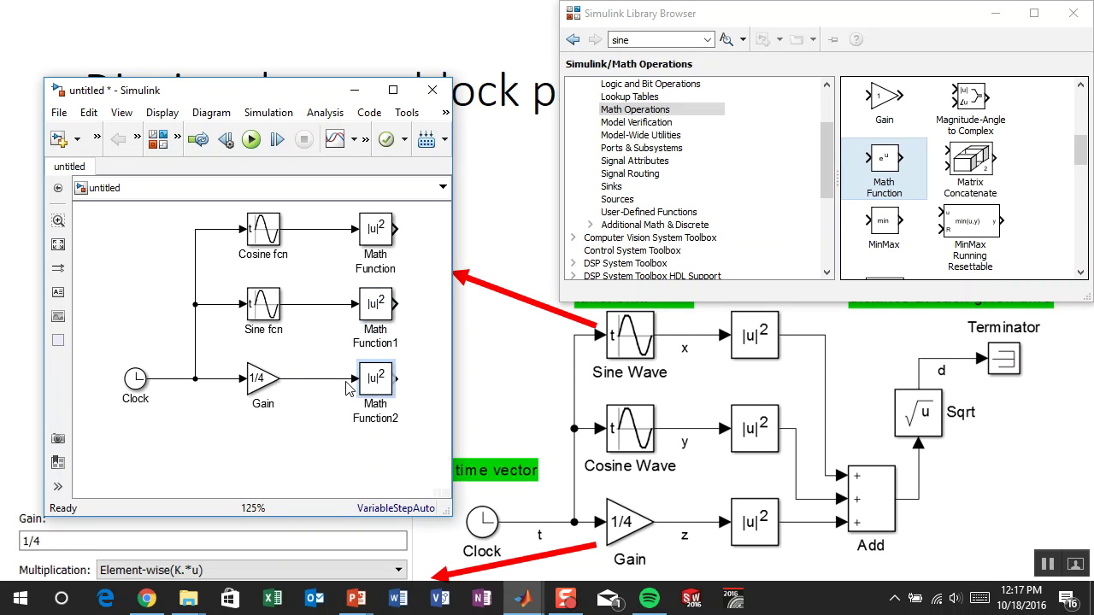
# - Hide the block names of all three Math Function blocks
pyautogui.moveTo(374, 462); pyautogui.dragTo(394, 229)
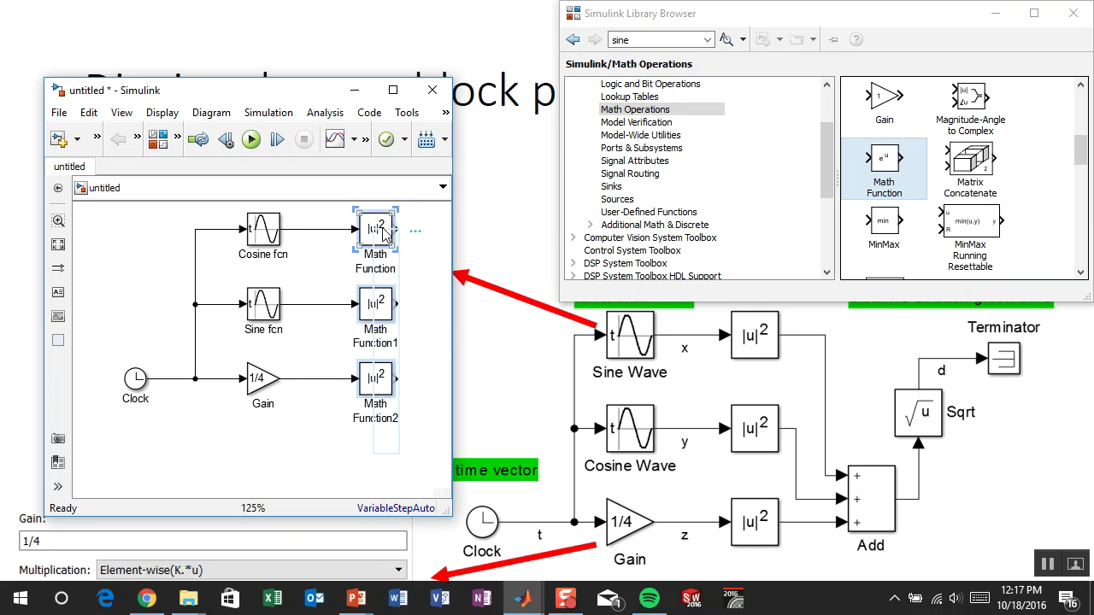
pyautogui.rightClick(382, 232)
pyautogui.moveTo(514, 405)
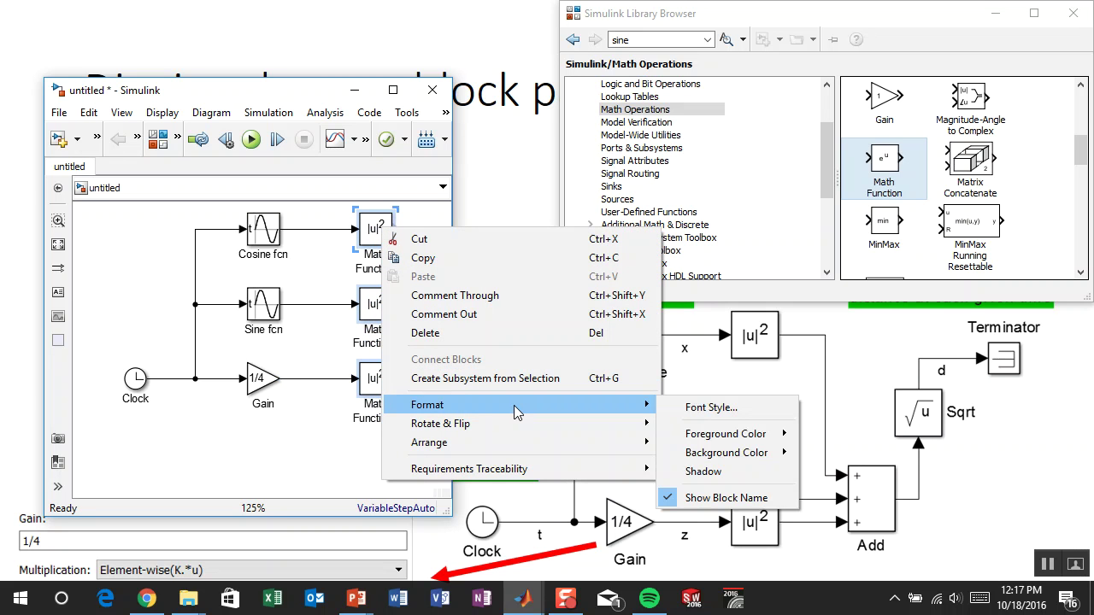
pyautogui.click(711, 496)
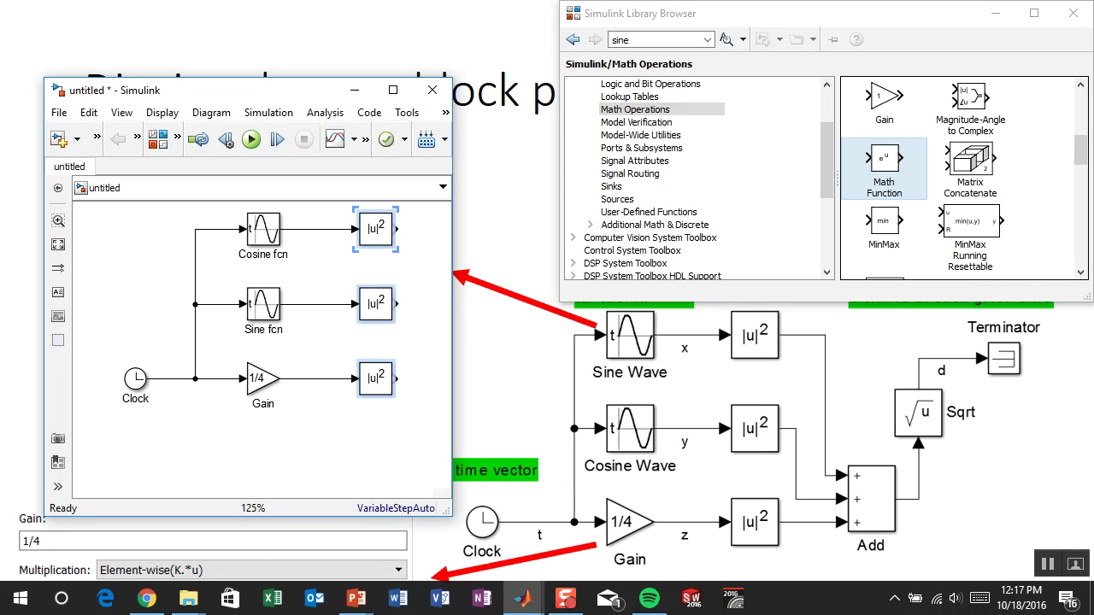
pyautogui.click(353, 455)
# - Add an Add block from the Math Operations library to the right of the middle squaring block
pyautogui.moveTo(429, 282); pyautogui.dragTo(288, 294)
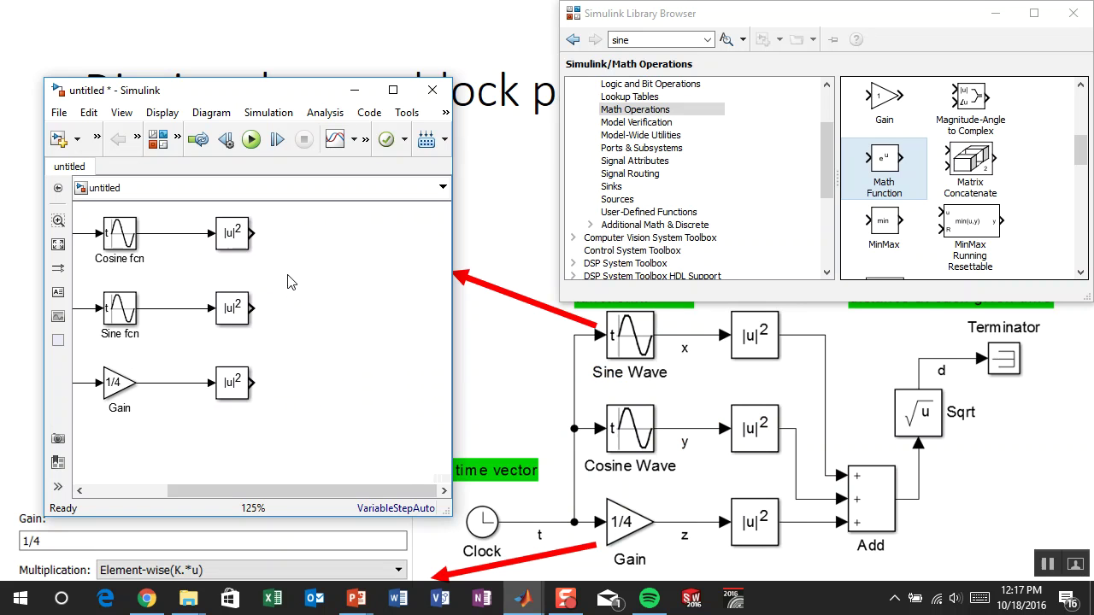
pyautogui.moveTo(288, 282); pyautogui.dragTo(378, 278)
pyautogui.moveTo(362, 210); pyautogui.dragTo(390, 282)
pyautogui.scroll(1, 295, 313)
pyautogui.scroll(2, 296, 312)
pyautogui.scroll(-4, 286, 313)
pyautogui.scroll(3, 286, 324)
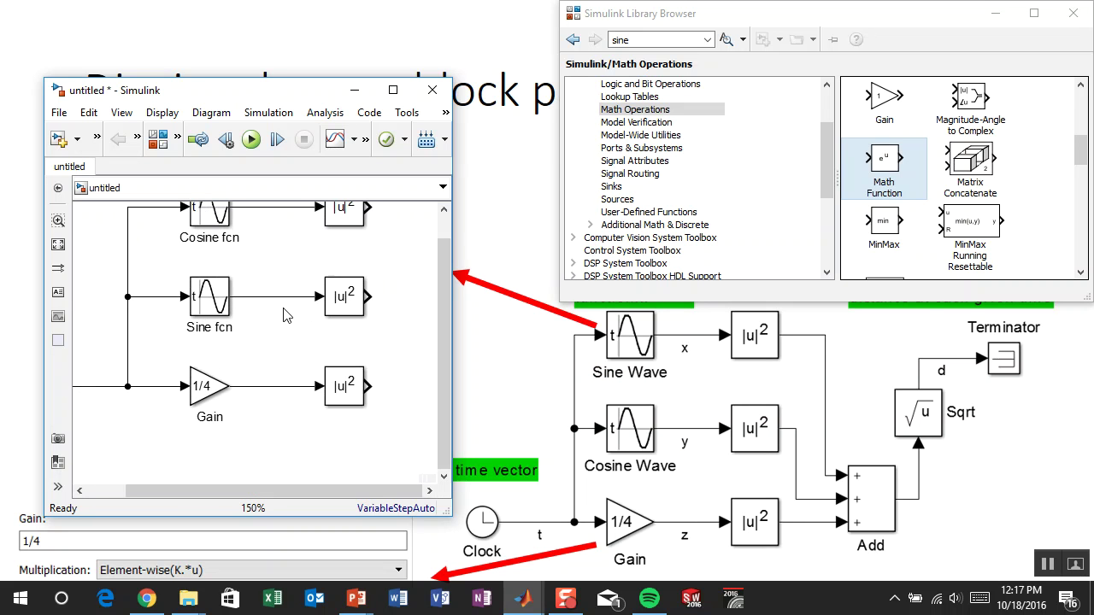
pyautogui.moveTo(358, 245); pyautogui.dragTo(241, 273)
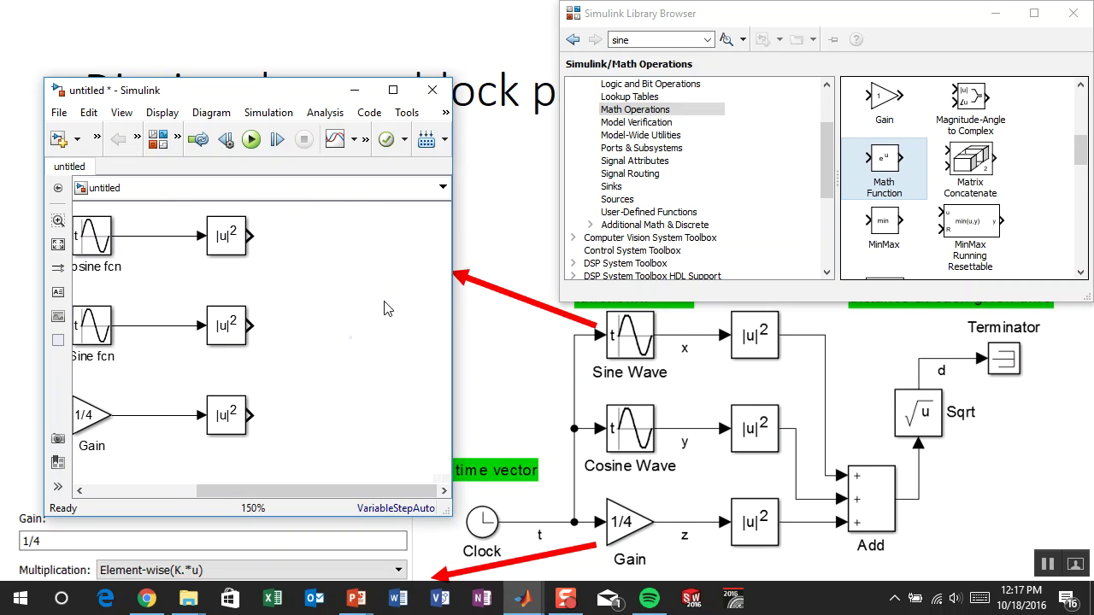
pyautogui.click(1079, 167)
pyautogui.moveTo(1079, 166); pyautogui.dragTo(1084, 107)
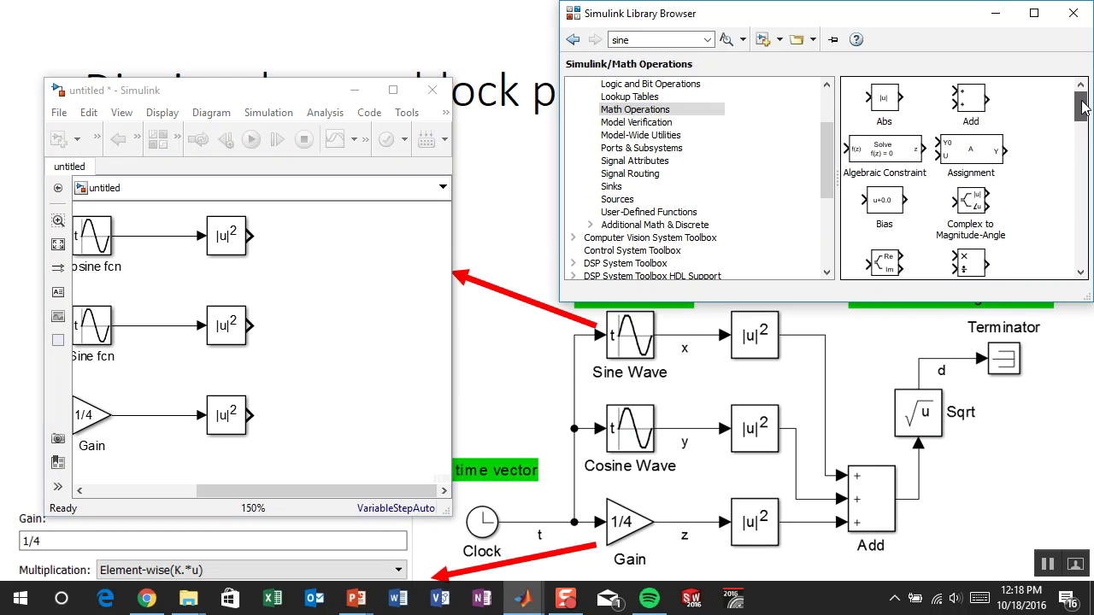
pyautogui.moveTo(974, 105); pyautogui.dragTo(384, 336)
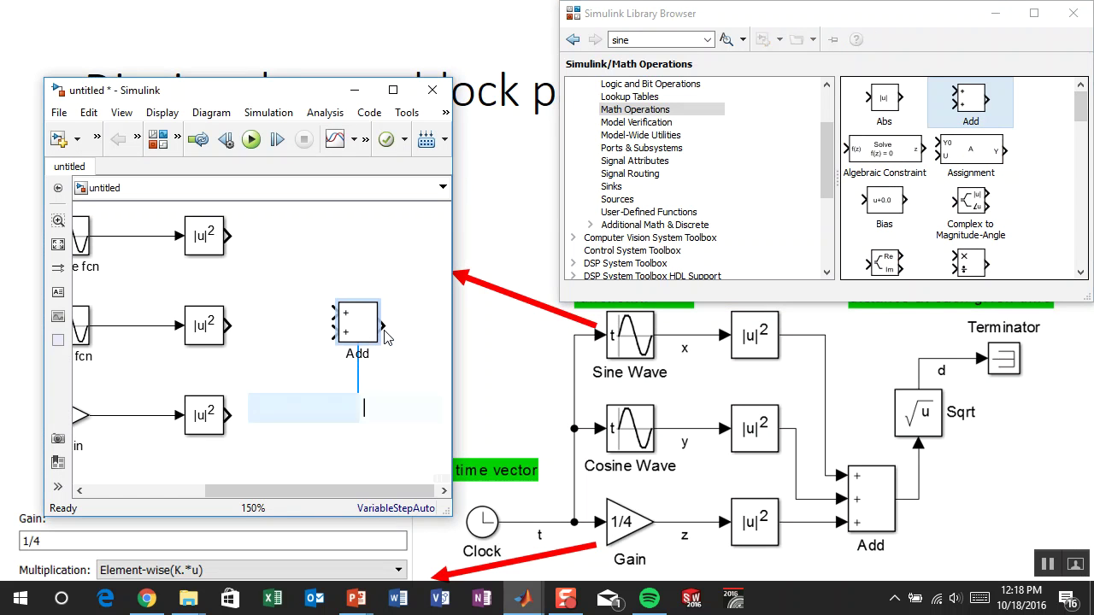
pyautogui.click(416, 309)
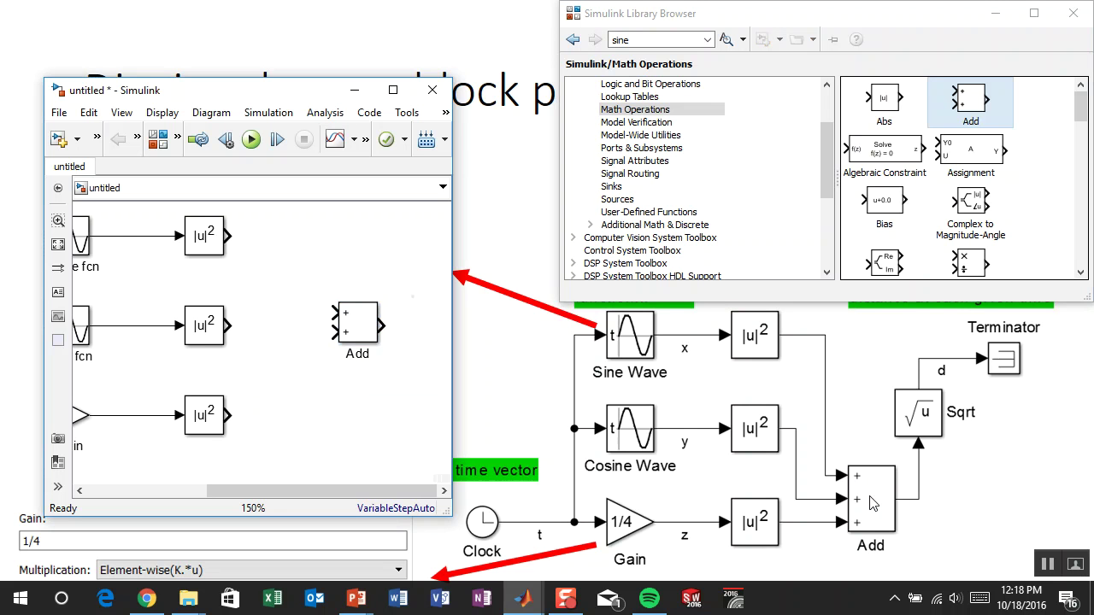
# - Set the Add block's list of signs to +++ for three inputs
pyautogui.click(345, 323)
pyautogui.doubleClick(355, 326)
pyautogui.doubleClick(452, 357)
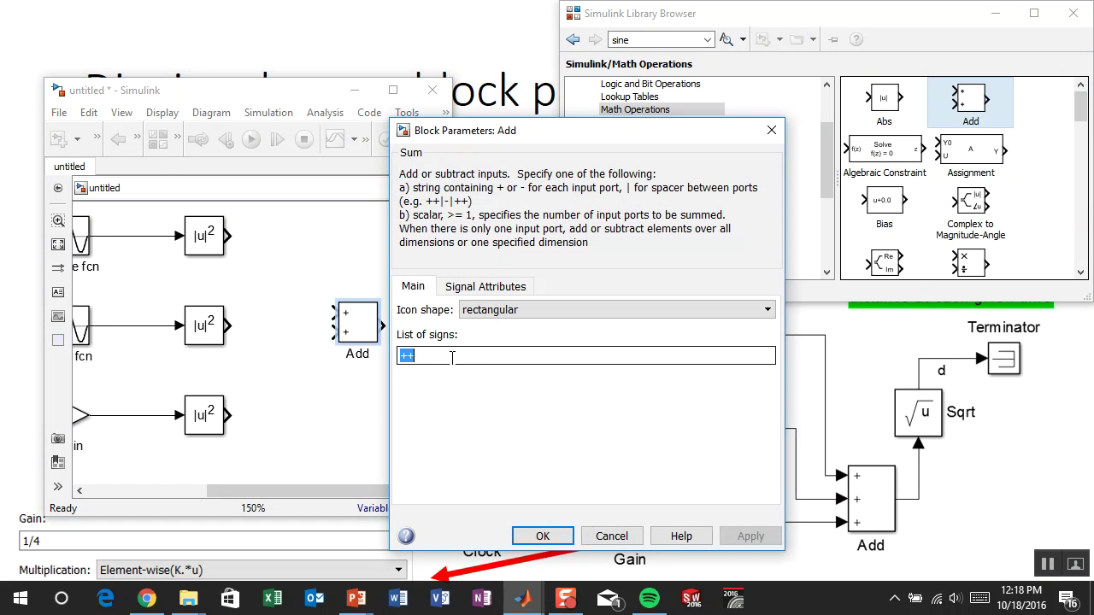
pyautogui.write('+')
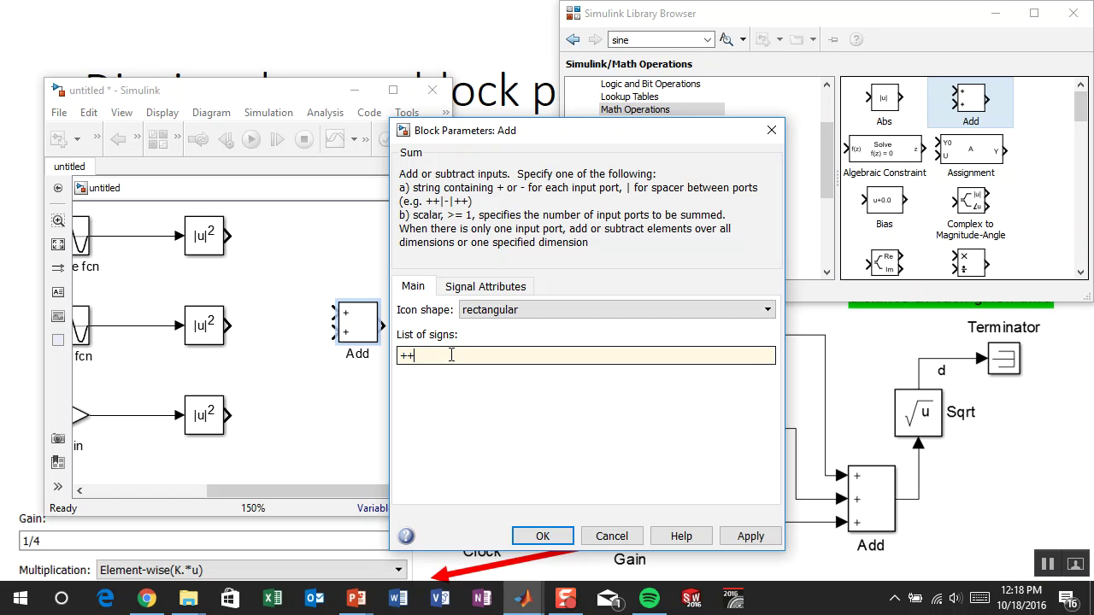
pyautogui.write('++')
pyautogui.press('Return')
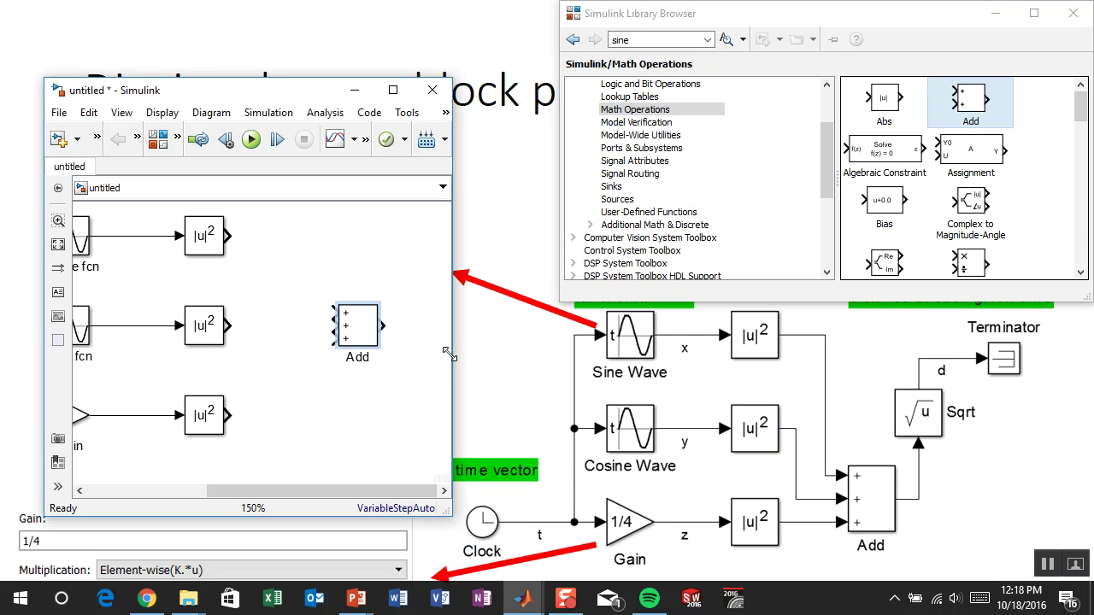
# - Enlarge the Add block, align its lowest input with the Gain row, and connect all three squaring outputs to its inputs
pyautogui.click(372, 341)
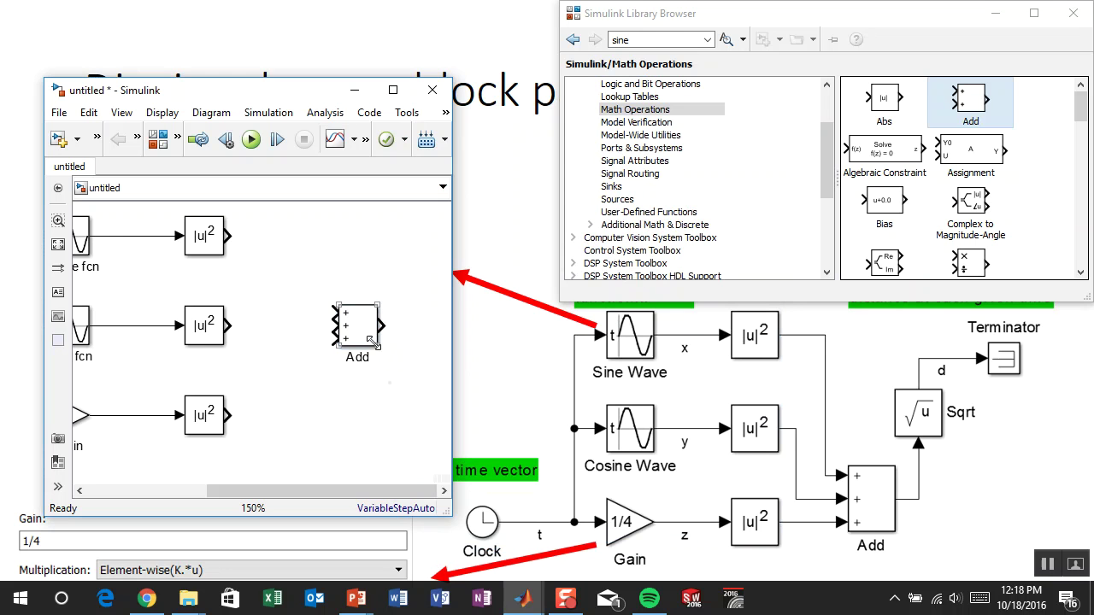
pyautogui.moveTo(374, 343); pyautogui.dragTo(372, 409)
pyautogui.click(353, 416)
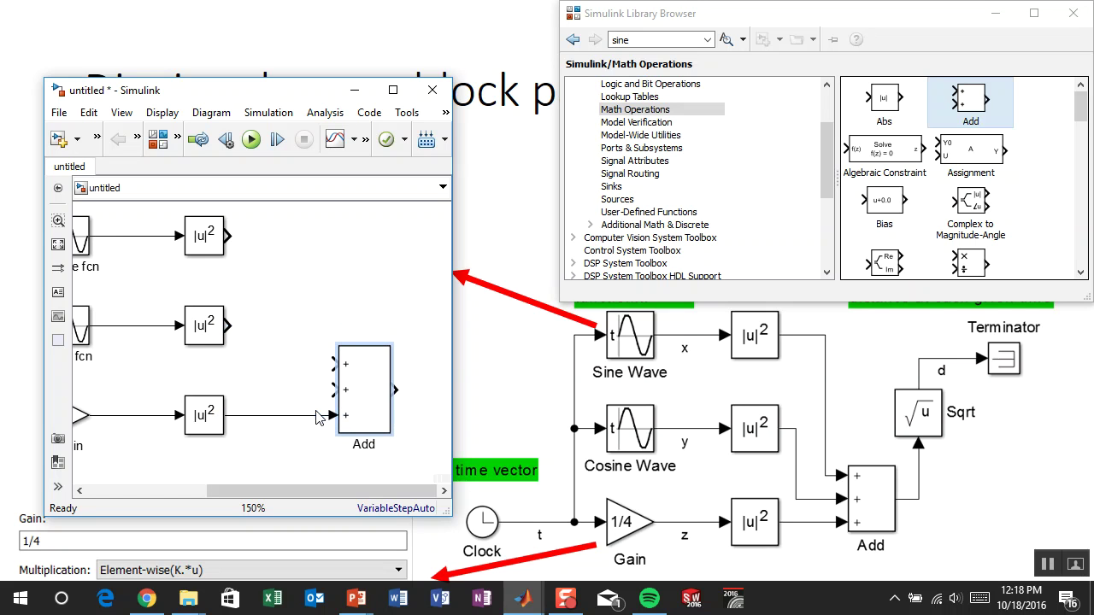
pyautogui.moveTo(244, 338); pyautogui.dragTo(333, 389)
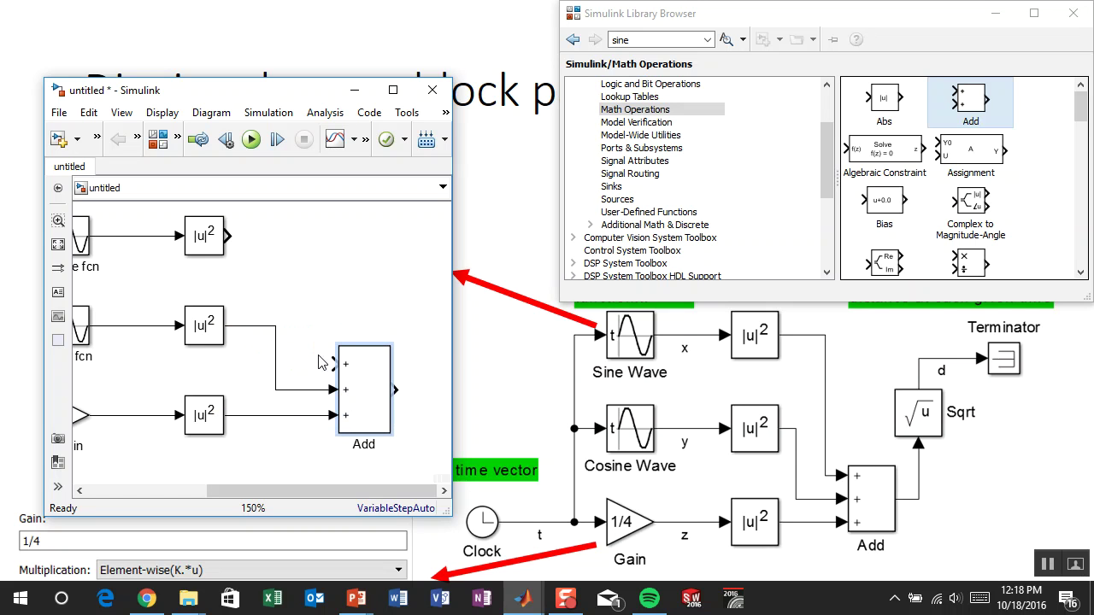
pyautogui.moveTo(230, 242); pyautogui.dragTo(335, 359)
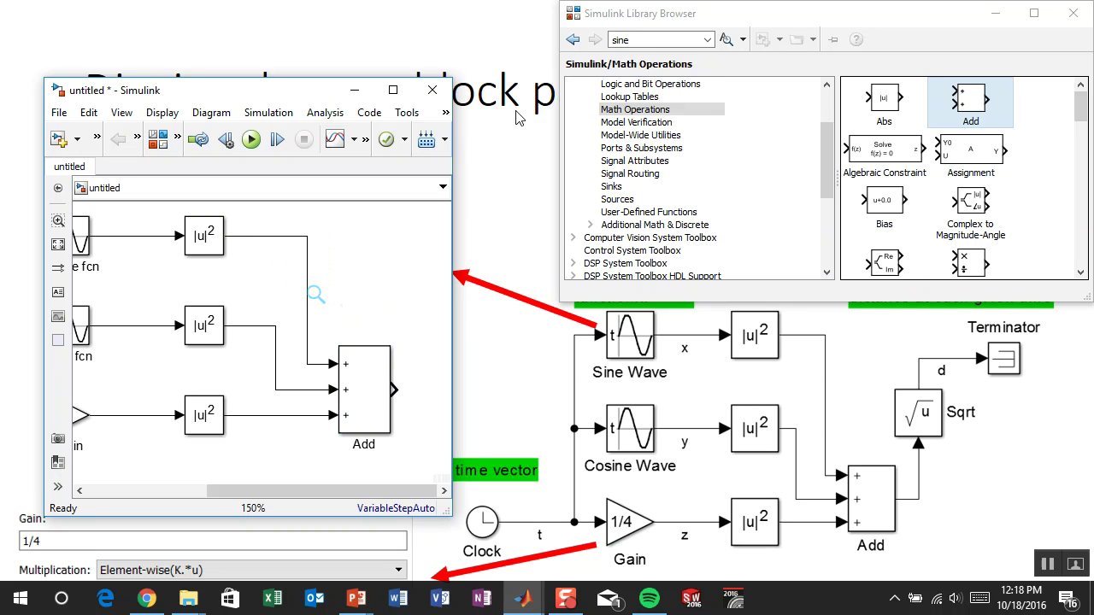
# - Search the block library for sqrt and place a Sqrt block above and to the right of the Add block
pyautogui.doubleClick(654, 39)
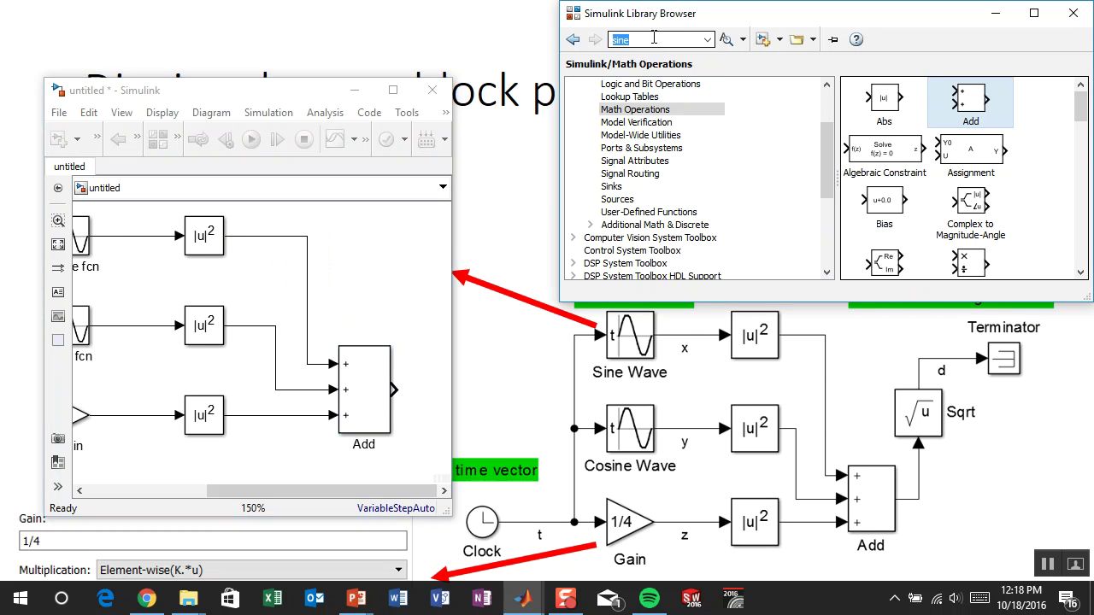
pyautogui.write('sqrt')
pyautogui.press('Return')
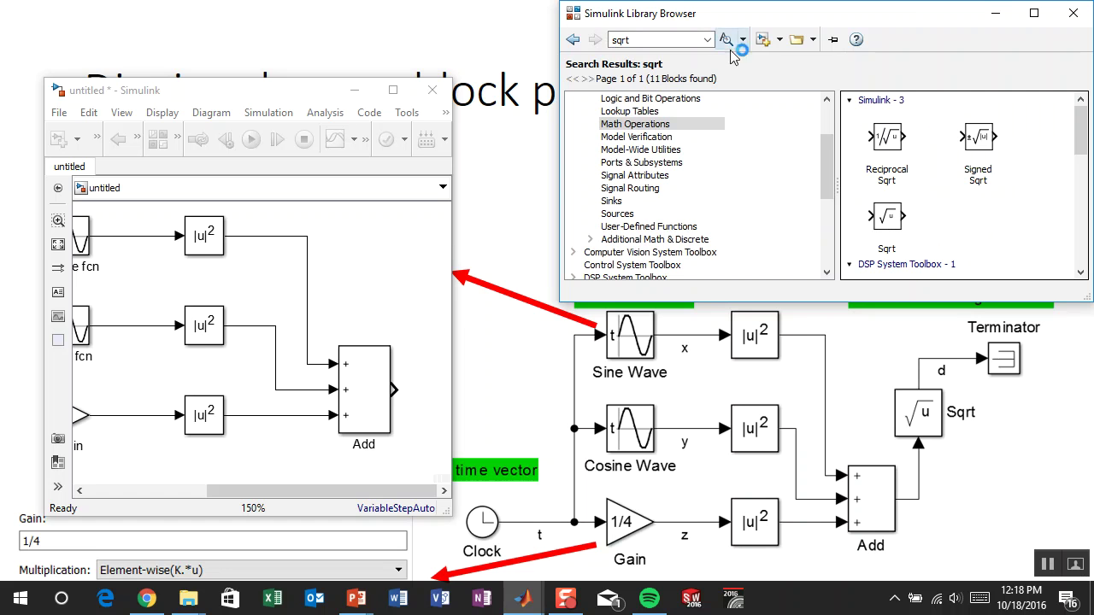
pyautogui.click(892, 220)
pyautogui.moveTo(892, 220); pyautogui.dragTo(562, 277)
pyautogui.moveTo(406, 254); pyautogui.dragTo(459, 284)
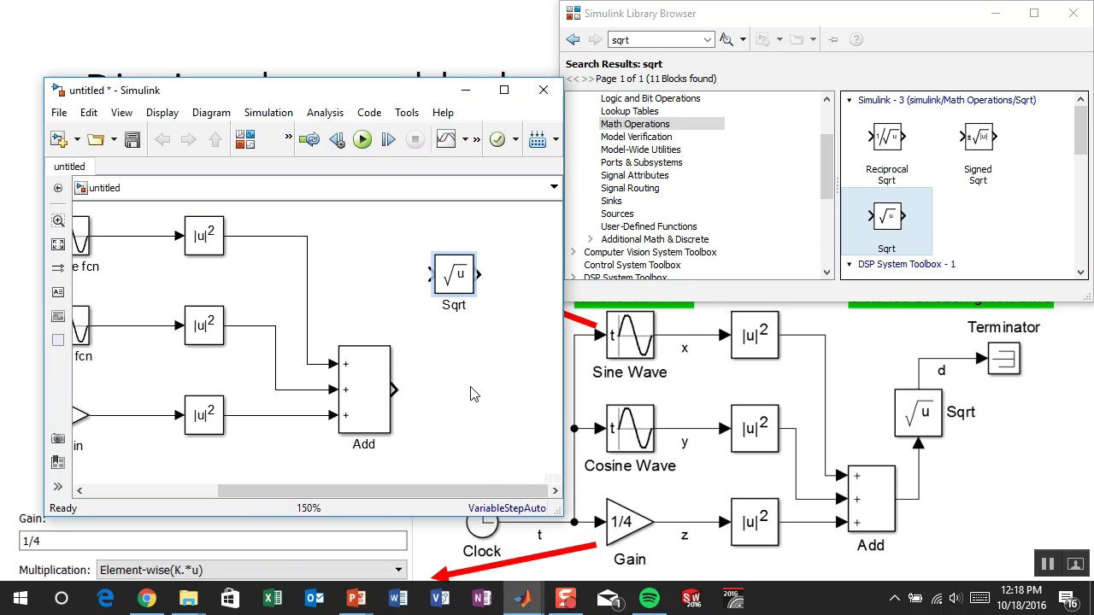
# - Rotate the Sqrt block clockwise three times so its input faces down and its output faces up
pyautogui.hotkey('ctrl', 'r')
pyautogui.hotkey('ctrl', 'r')
pyautogui.hotkey('ctrl', 'r')
pyautogui.rightClick(456, 277)
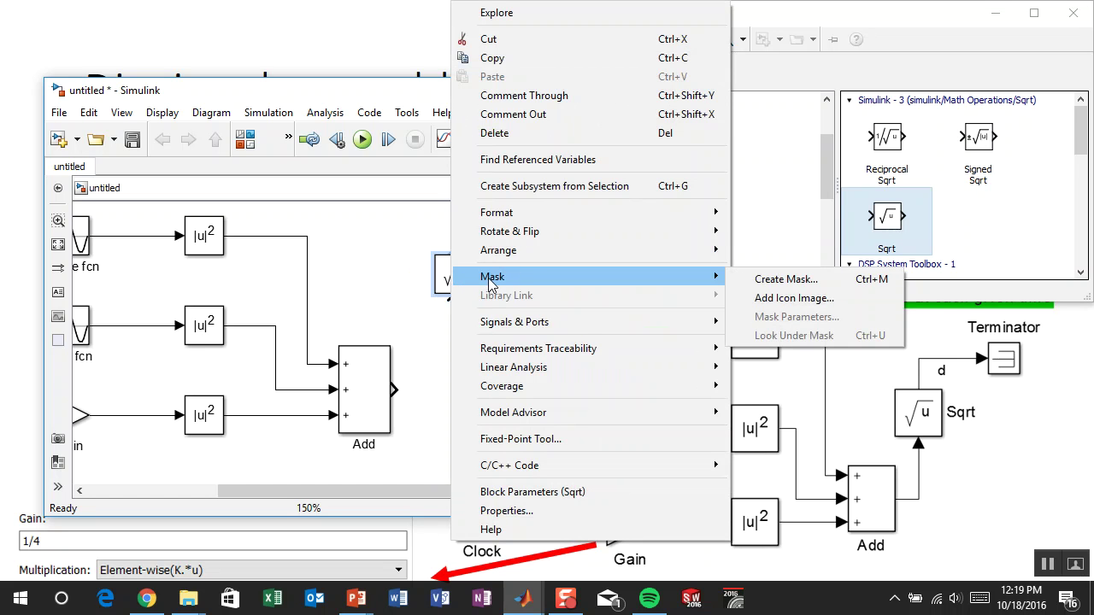
pyautogui.moveTo(551, 235)
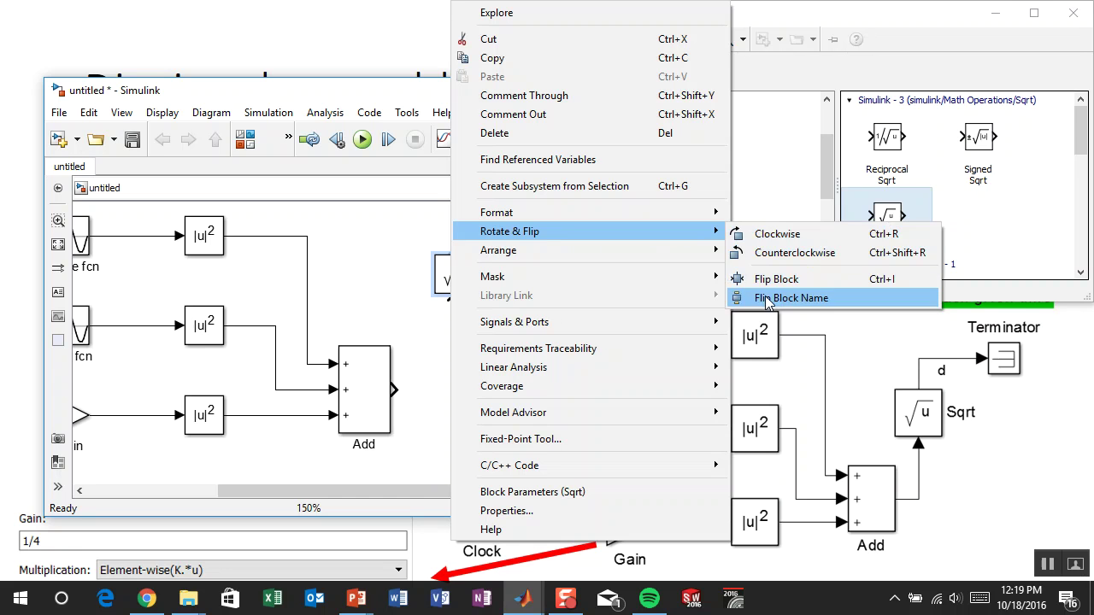
pyautogui.moveTo(646, 250)
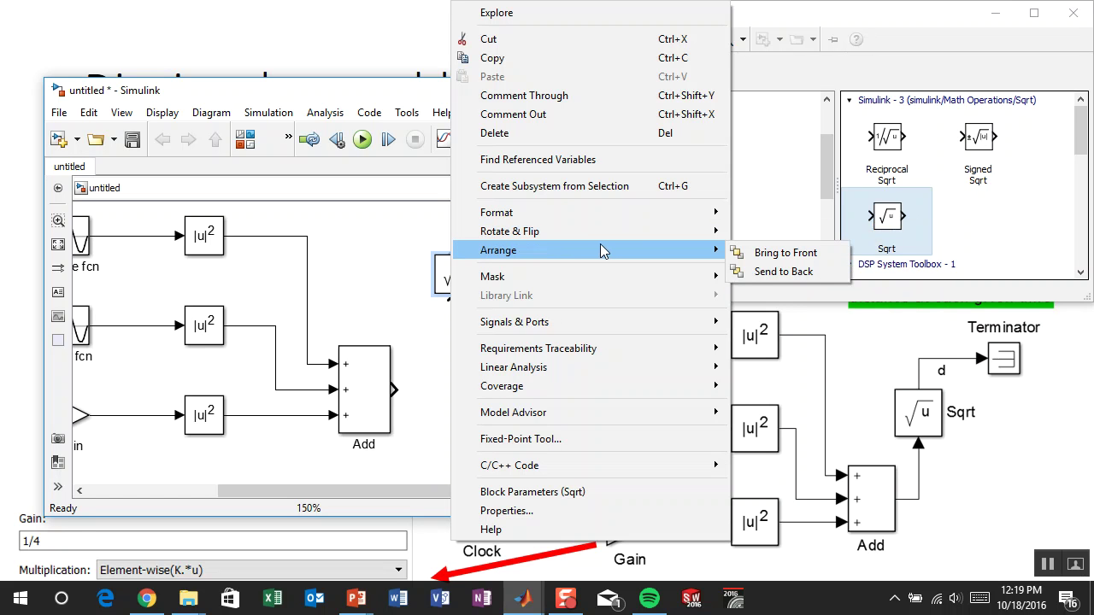
pyautogui.moveTo(615, 216)
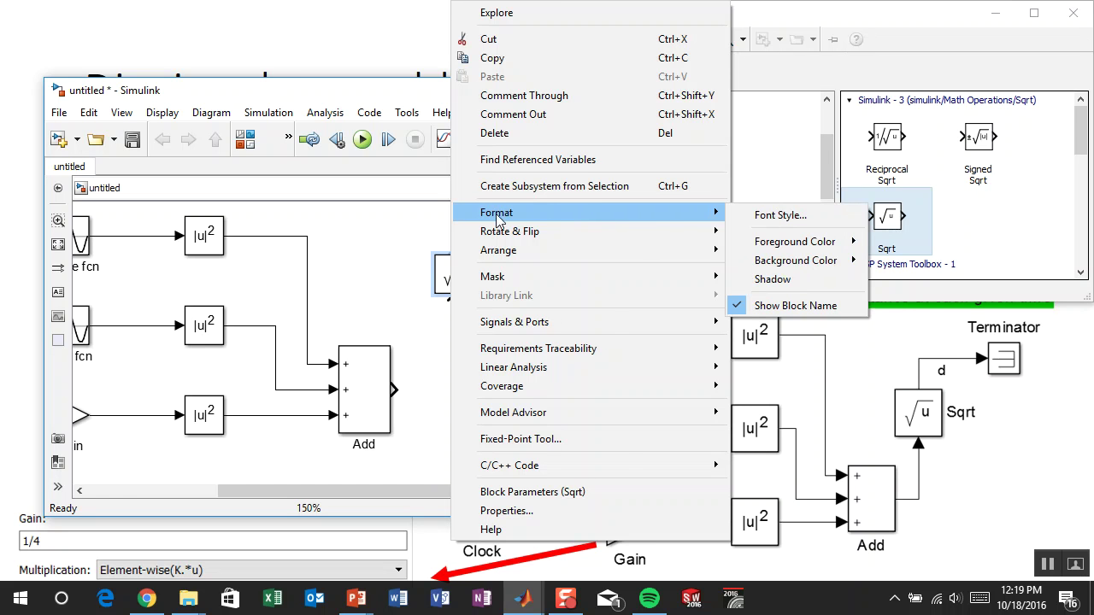
pyautogui.click(416, 224)
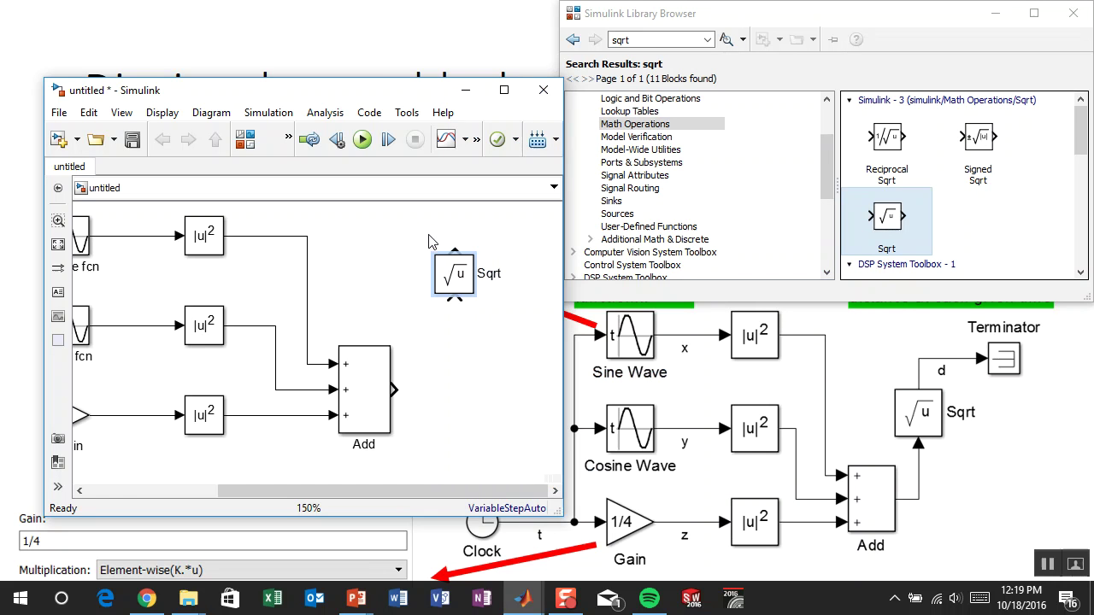
# - Connect the Add block's output to the Sqrt input and move Sqrt level with the middle squaring block
pyautogui.moveTo(456, 297); pyautogui.dragTo(384, 386)
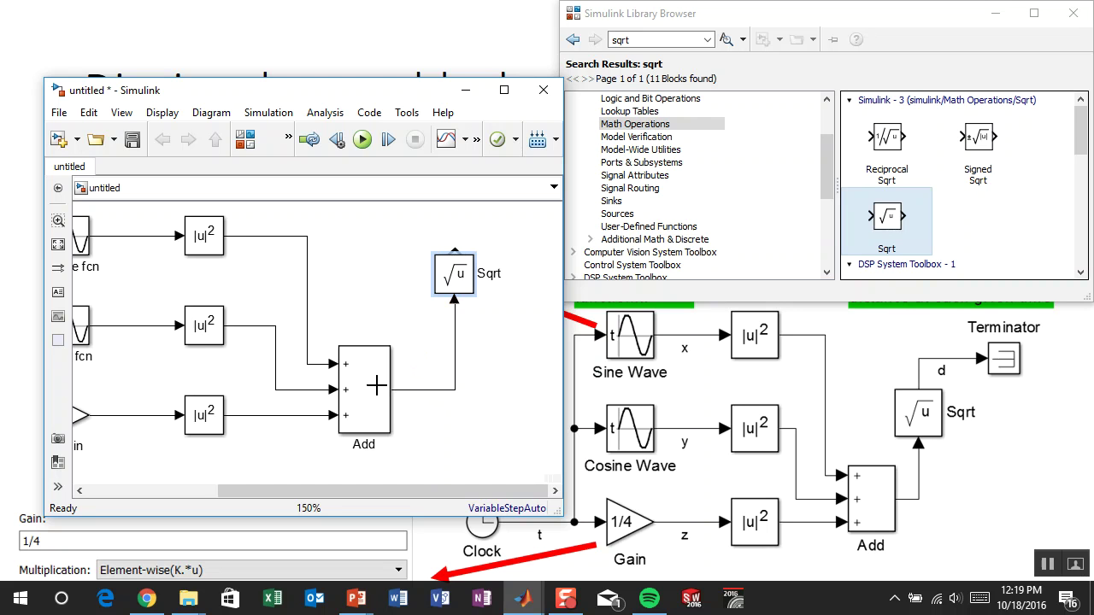
pyautogui.moveTo(459, 285); pyautogui.dragTo(441, 336)
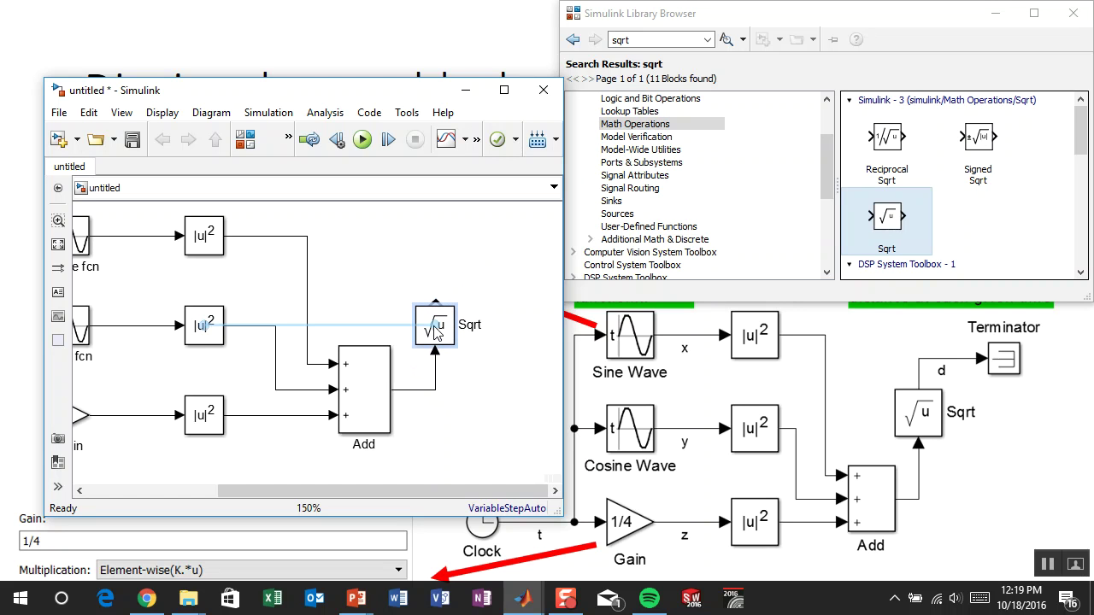
pyautogui.click(467, 246)
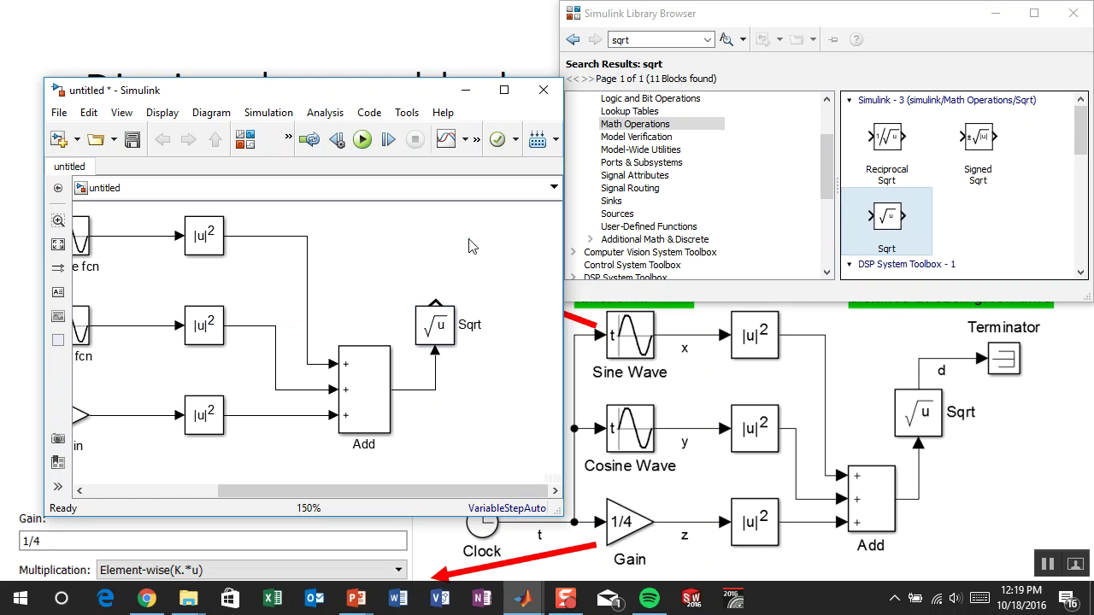
# - Insert a Terminator block above the Sqrt block and connect the Sqrt output to it
pyautogui.doubleClick(469, 246)
pyautogui.write('term')
pyautogui.press('Return')
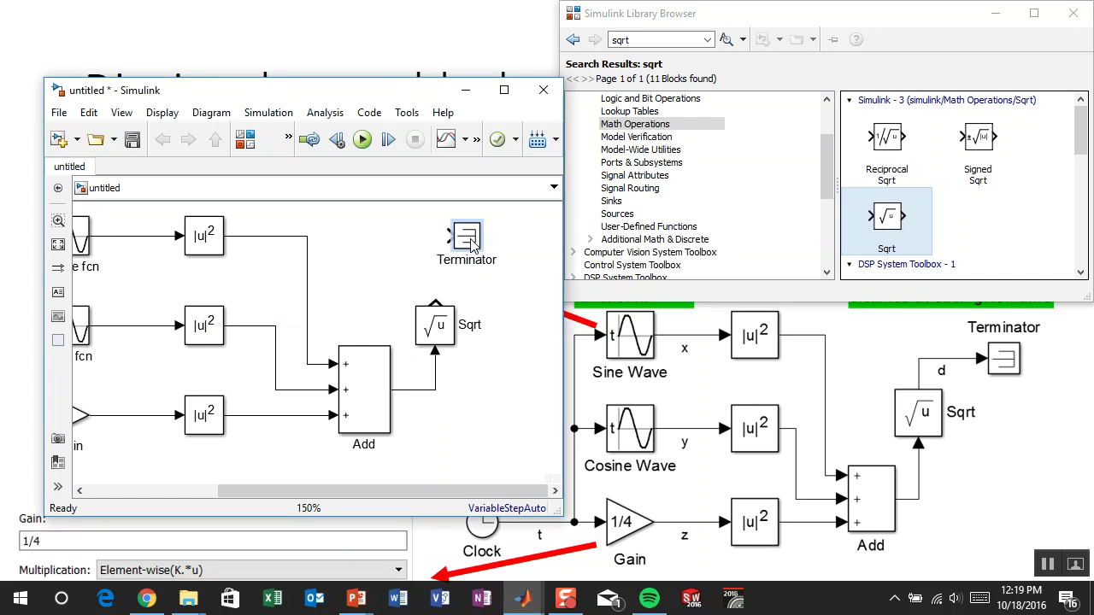
pyautogui.moveTo(473, 245); pyautogui.dragTo(431, 300)
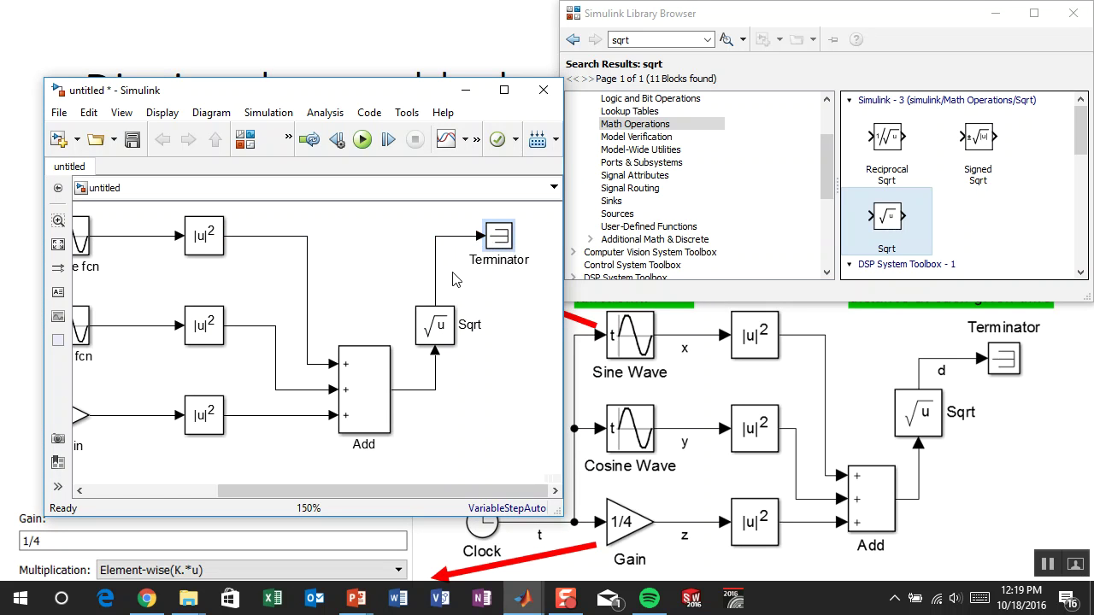
# - Replace the Terminator with a newly inserted one attached to the loose Sqrt output line
pyautogui.click(498, 242)
pyautogui.press('Delete')
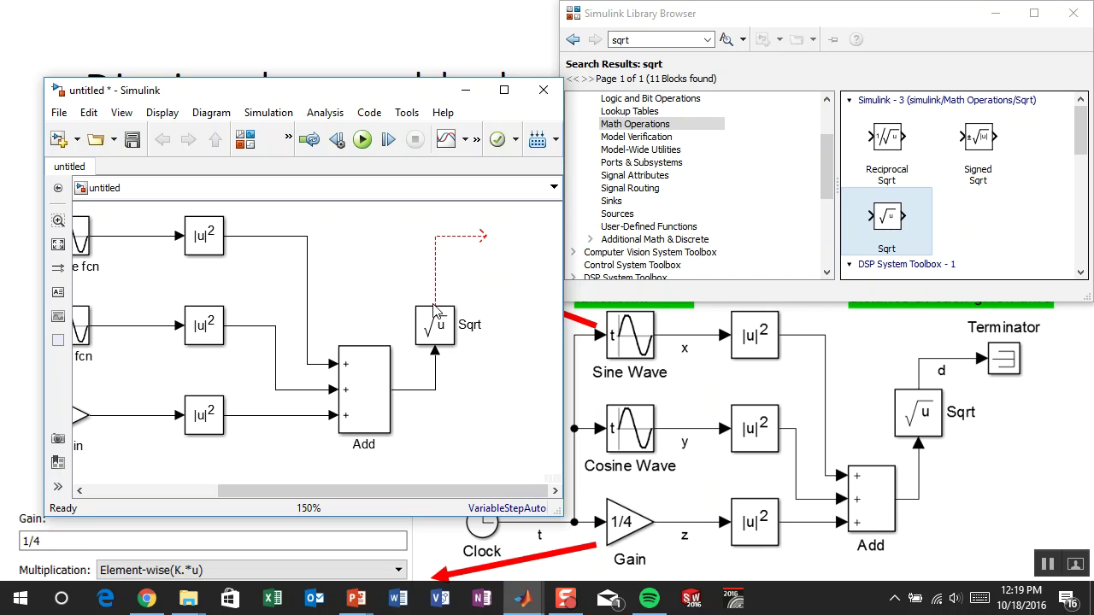
pyautogui.doubleClick(503, 264)
pyautogui.write('term')
pyautogui.press('Return')
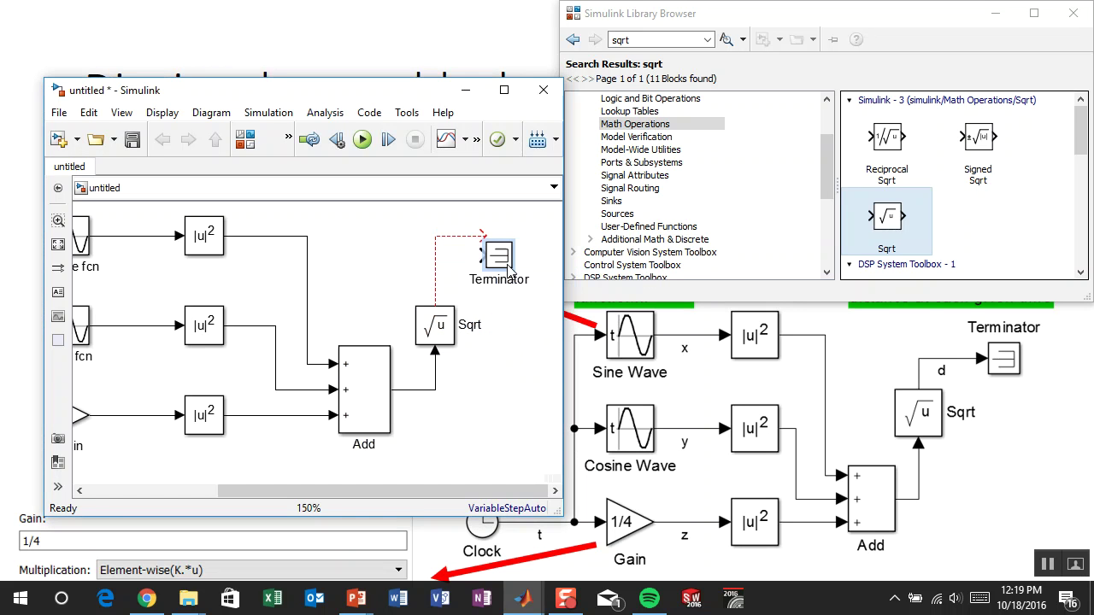
pyautogui.moveTo(509, 266); pyautogui.dragTo(510, 261)
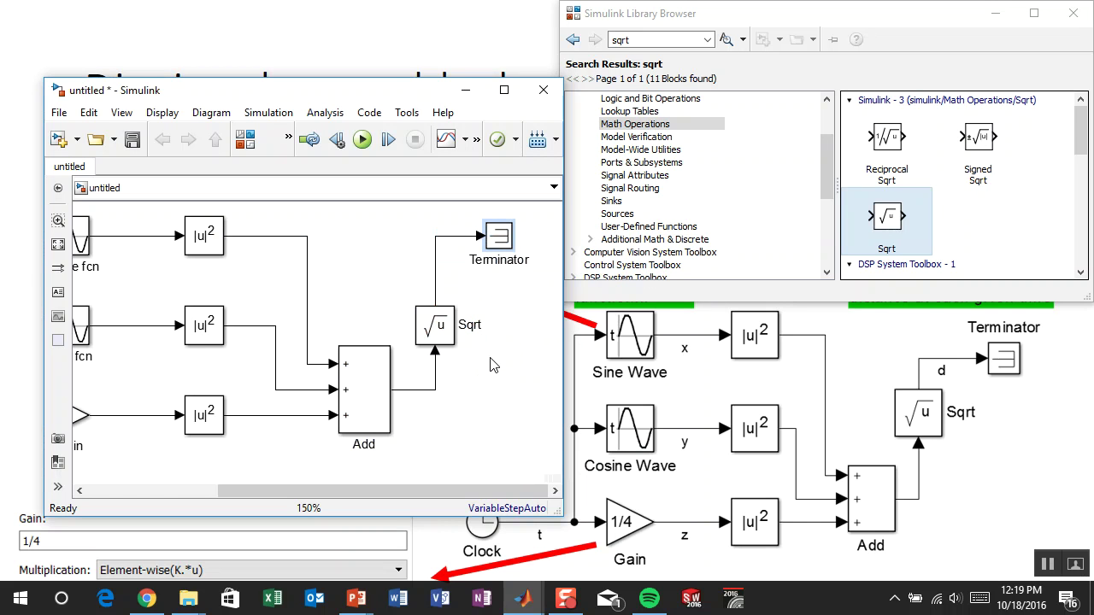
# - Quick-insert a Gain block in the empty area above the Clock, and delete it again
pyautogui.hscroll(-2, 312, 317)
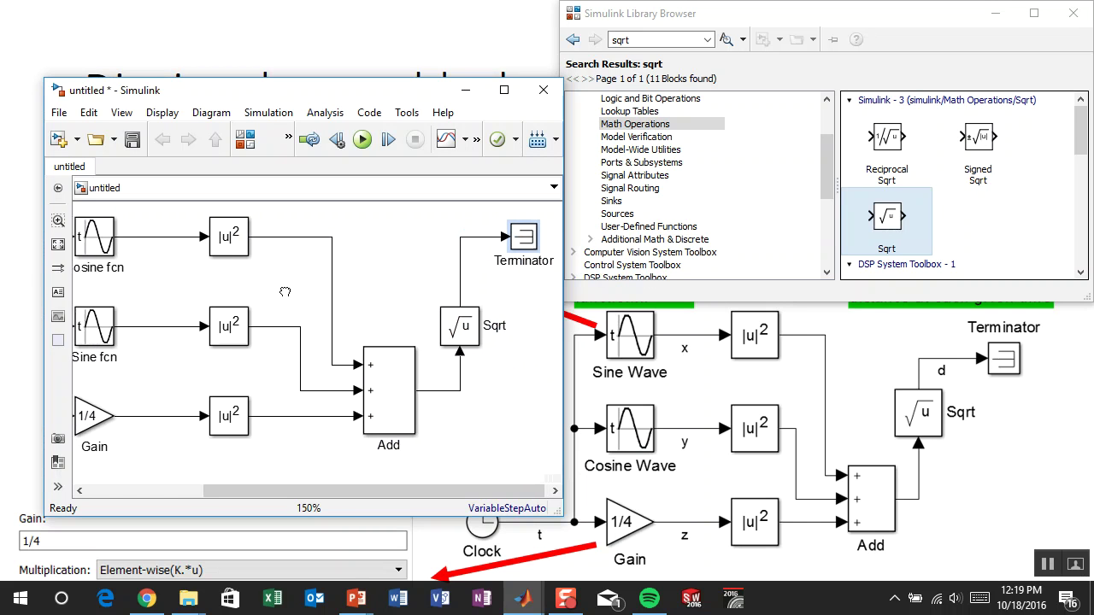
pyautogui.moveTo(310, 293); pyautogui.dragTo(311, 294)
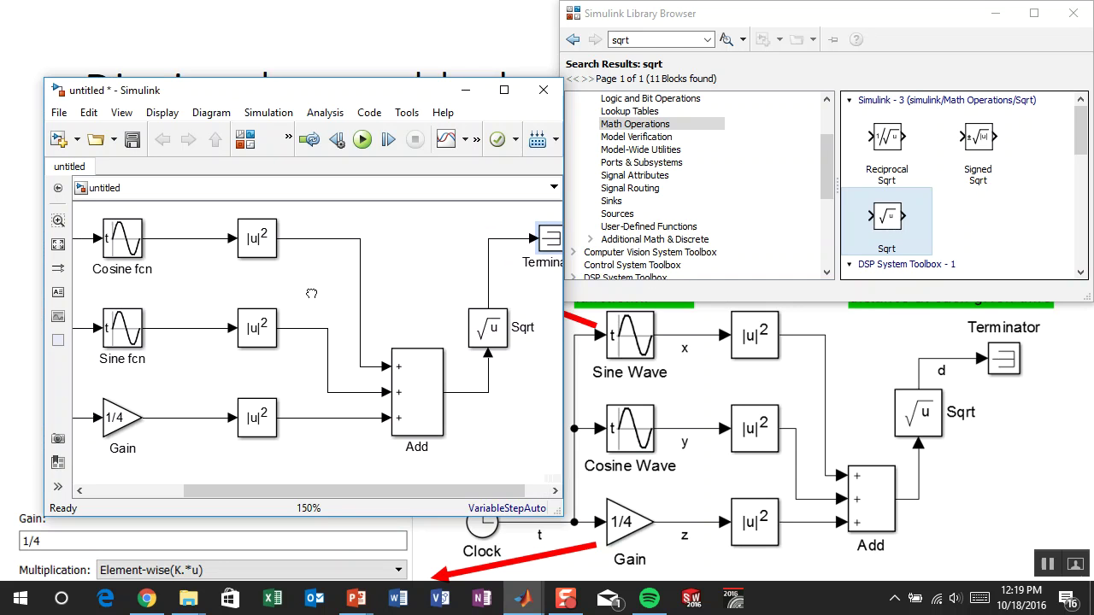
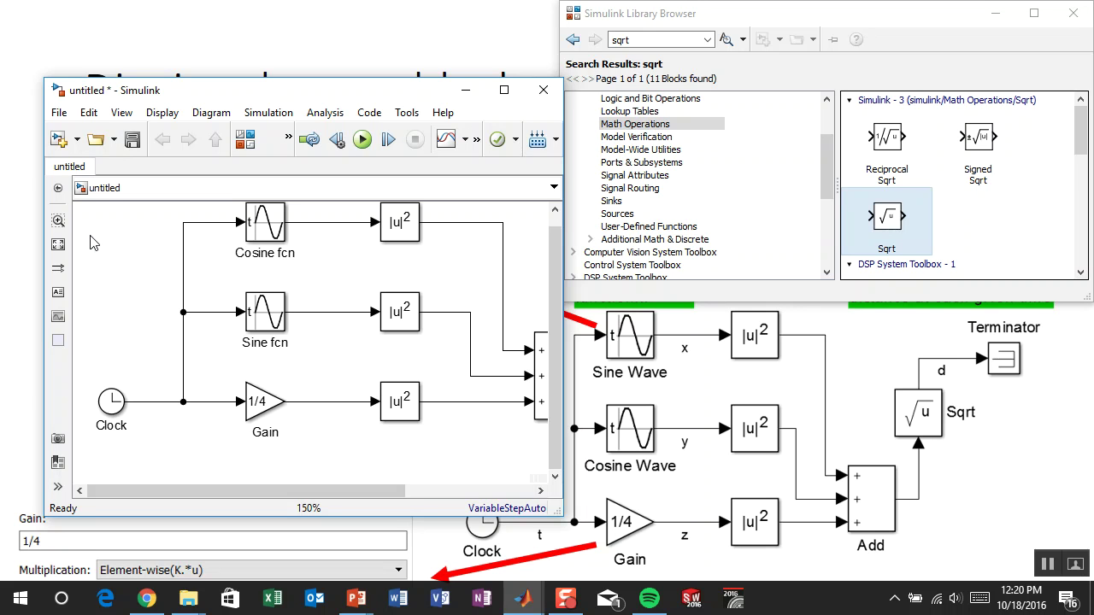
pyautogui.doubleClick(130, 257)
pyautogui.write('gain')
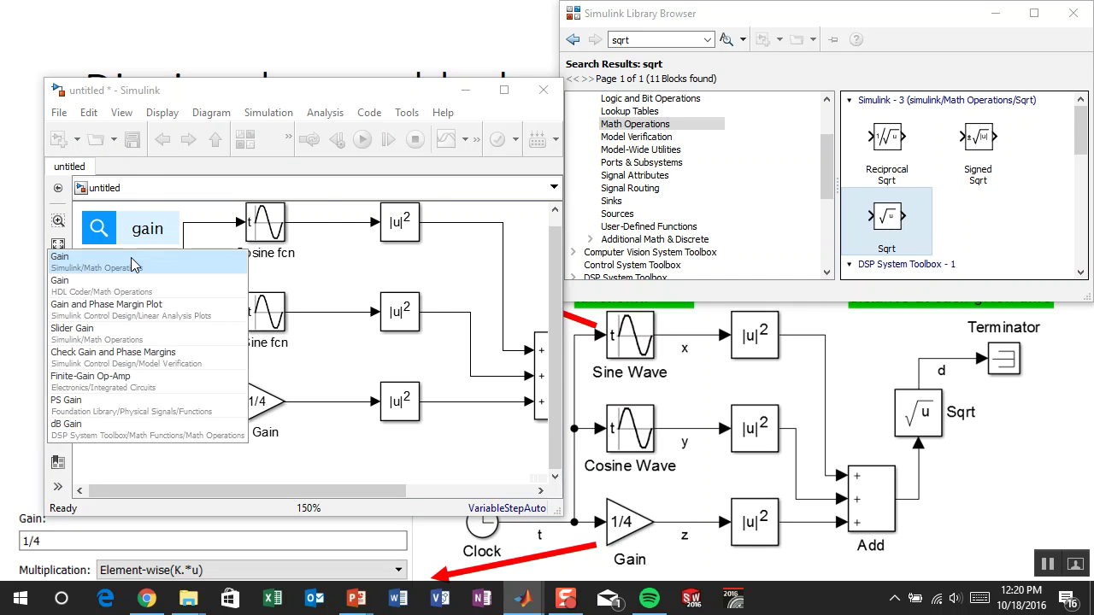
pyautogui.click(131, 257)
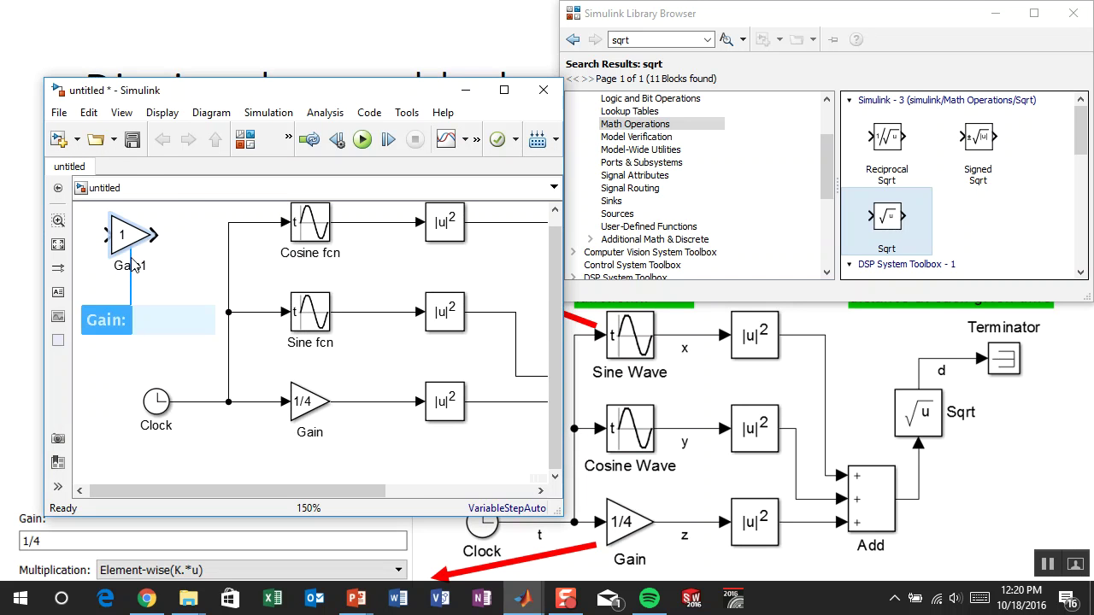
pyautogui.click(130, 239)
pyautogui.press('Delete')
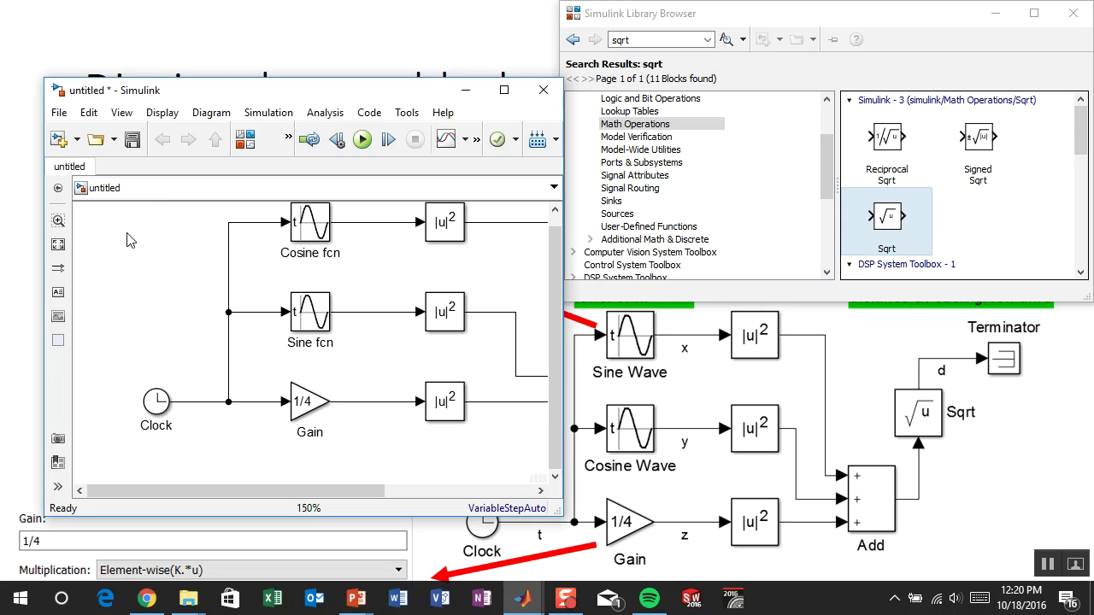
# - Add a two-line annotation above the Clock reading "add comments" and "I like the color white...", and shift it clear of the signal line
pyautogui.doubleClick(126, 240)
pyautogui.write('ad')
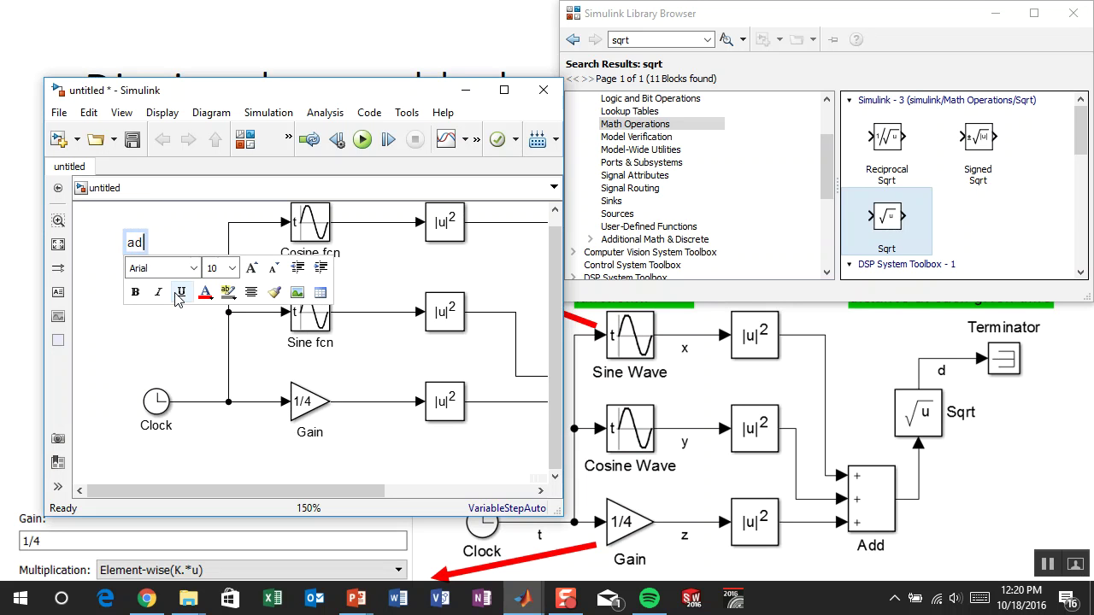
pyautogui.write('d comments')
pyautogui.press('Return')
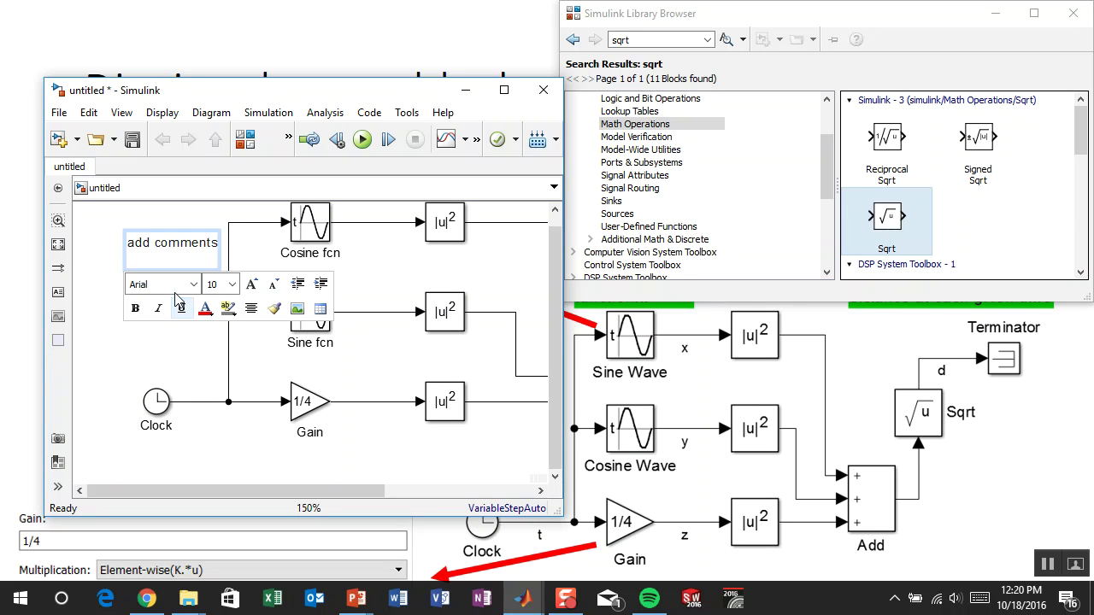
pyautogui.write('I like the color white...')
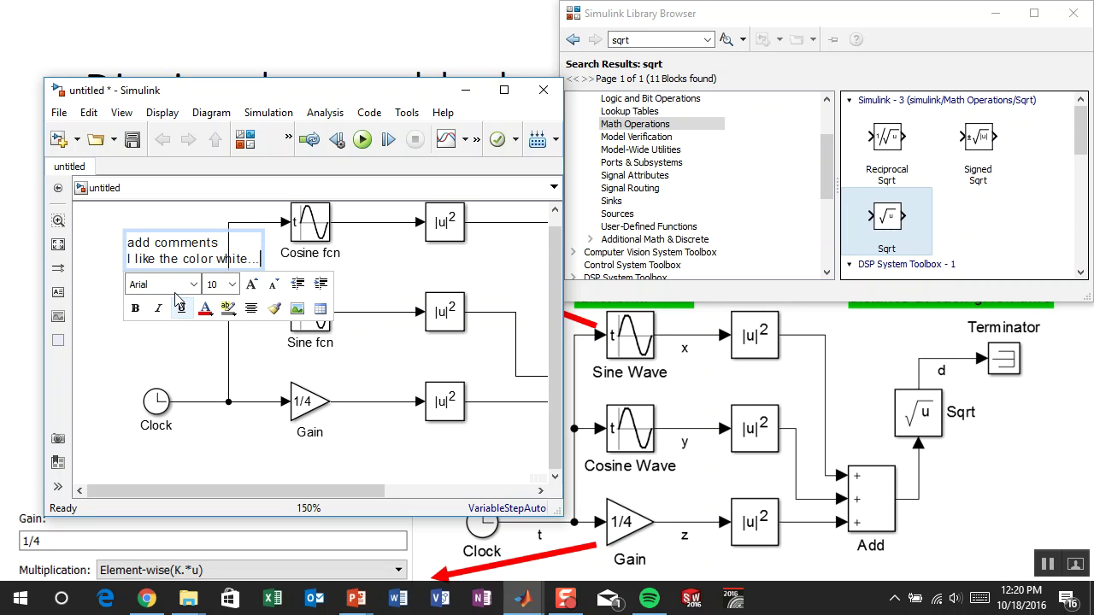
pyautogui.click(171, 286)
pyautogui.moveTo(179, 256); pyautogui.dragTo(142, 255)
pyautogui.scroll(2, 165, 297)
pyautogui.scroll(-3, 166, 299)
# - Copy the annotation to the empty space between the original and the Clock
pyautogui.moveTo(169, 298)
pyautogui.mouseDown()
pyautogui.moveTo(210, 302)
pyautogui.moveTo(151, 261)
pyautogui.moveTo(219, 274)
pyautogui.moveTo(155, 328)
pyautogui.moveTo(129, 329)
pyautogui.mouseUp()
pyautogui.click(158, 316)
pyautogui.click(161, 249)
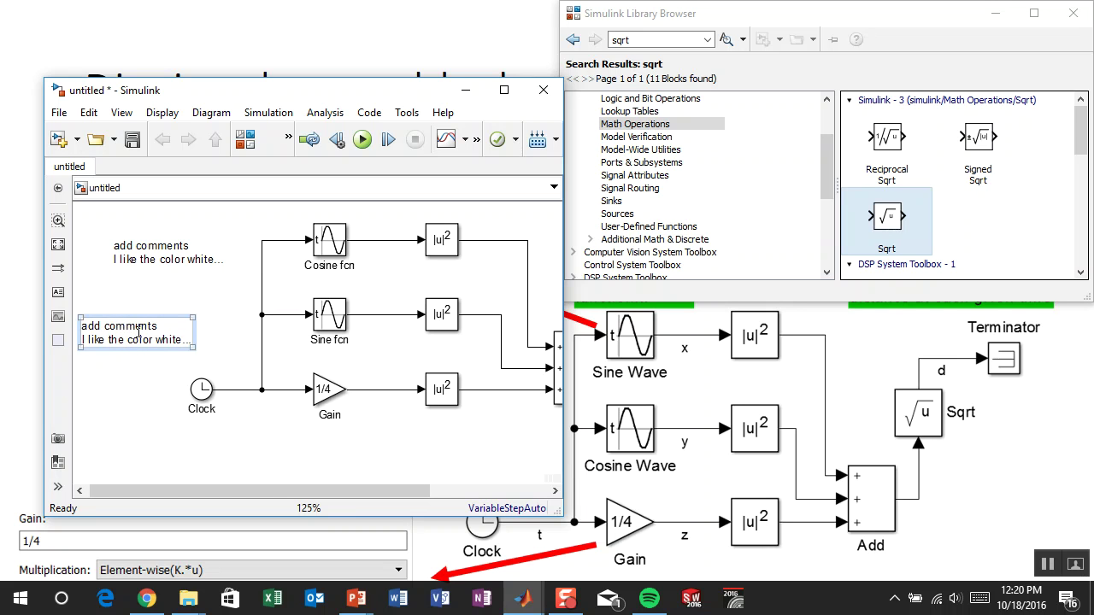
# - Change the copied annotation's second line to "I like the color black..." and reposition the note slightly
pyautogui.click(169, 336)
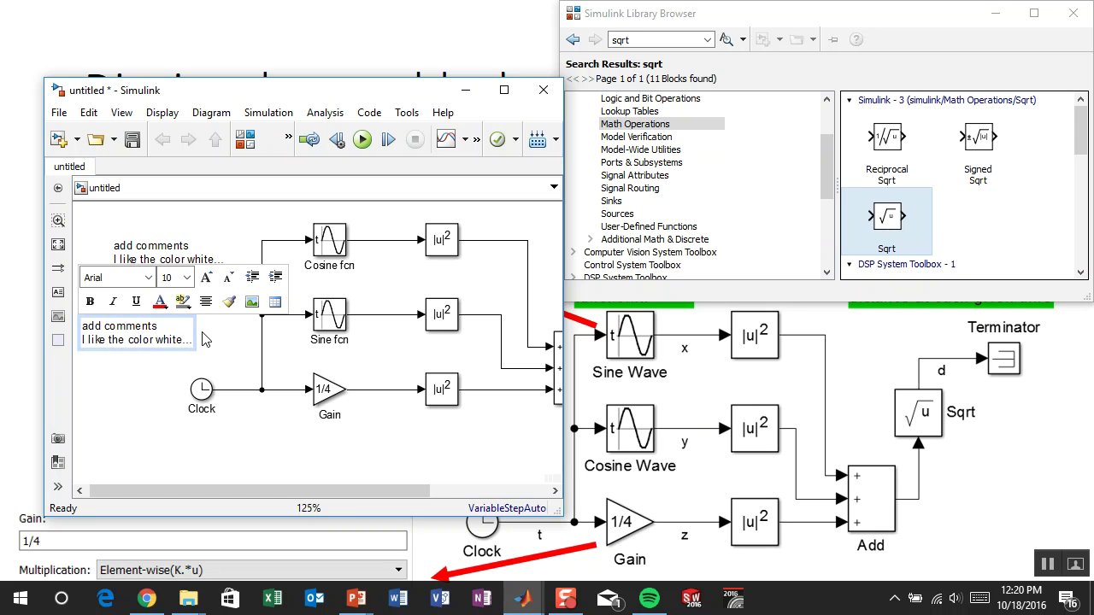
pyautogui.press('Delete')
pyautogui.press('Delete')
pyautogui.press('BackSpace')
pyautogui.press('BackSpace')
pyautogui.press('BackSpace')
pyautogui.write('black')
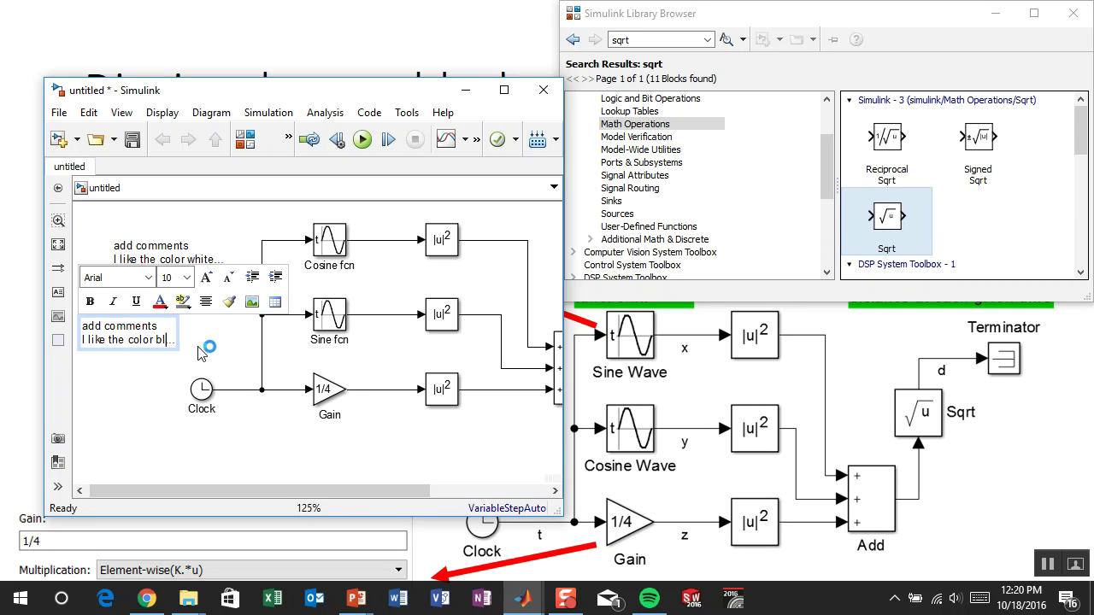
pyautogui.click(179, 412)
pyautogui.moveTo(141, 329)
pyautogui.mouseDown()
pyautogui.moveTo(255, 443)
pyautogui.moveTo(308, 446)
pyautogui.moveTo(125, 330)
pyautogui.mouseUp()
pyautogui.click(280, 450)
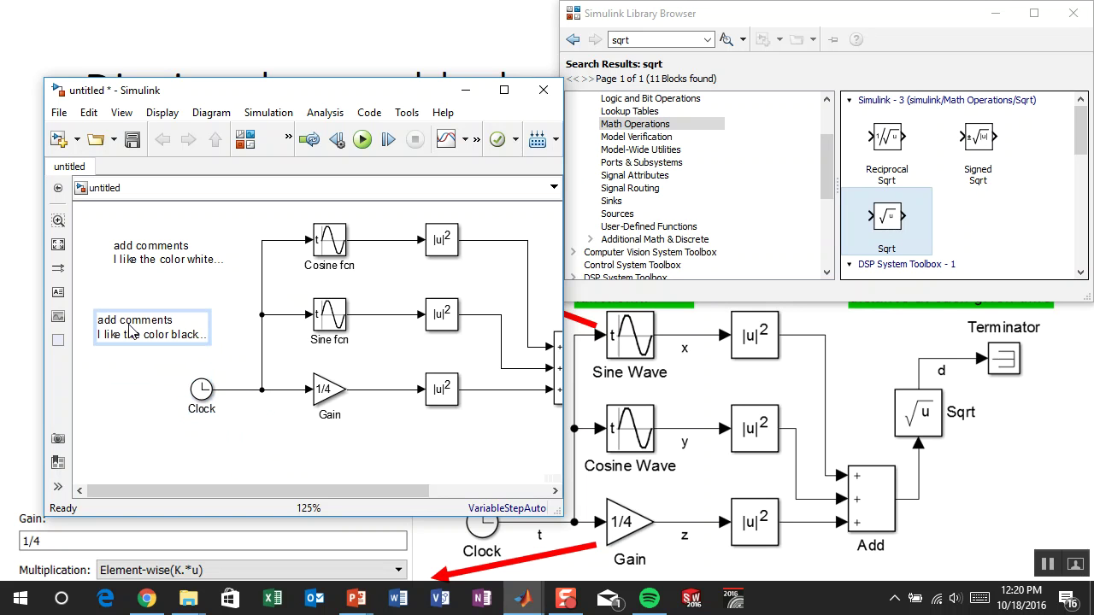
# - Delete both comment annotations beside the clock-driven rows
pyautogui.click(97, 224)
pyautogui.moveTo(89, 209); pyautogui.dragTo(216, 374)
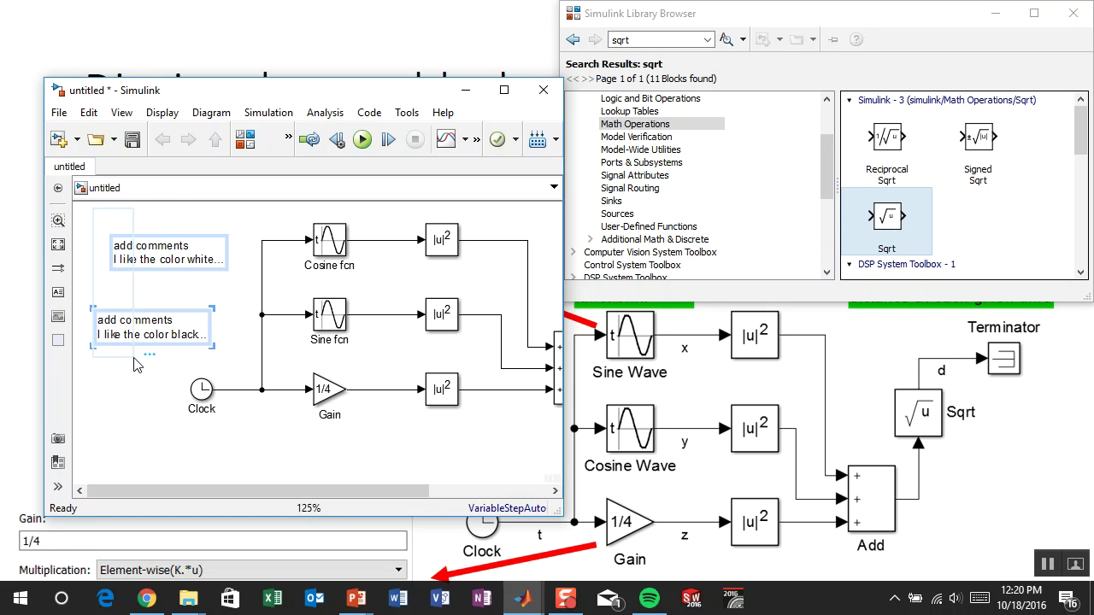
pyautogui.press('Delete')
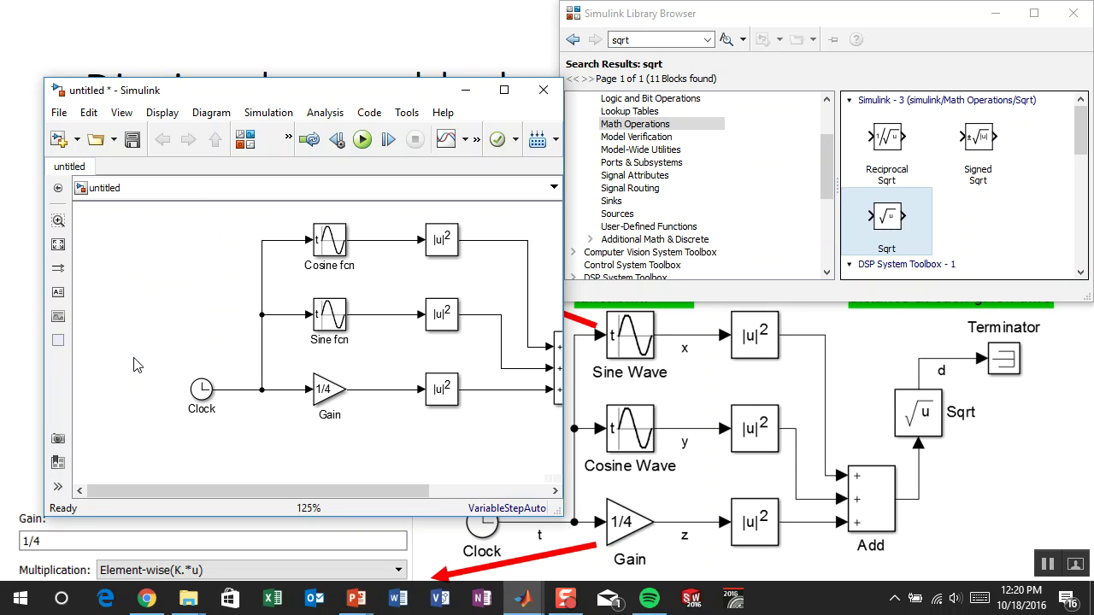
# - Label the Clock output signal t, and the Cosine fcn, Sine fcn and Gain outputs x, y and z
pyautogui.click(242, 390)
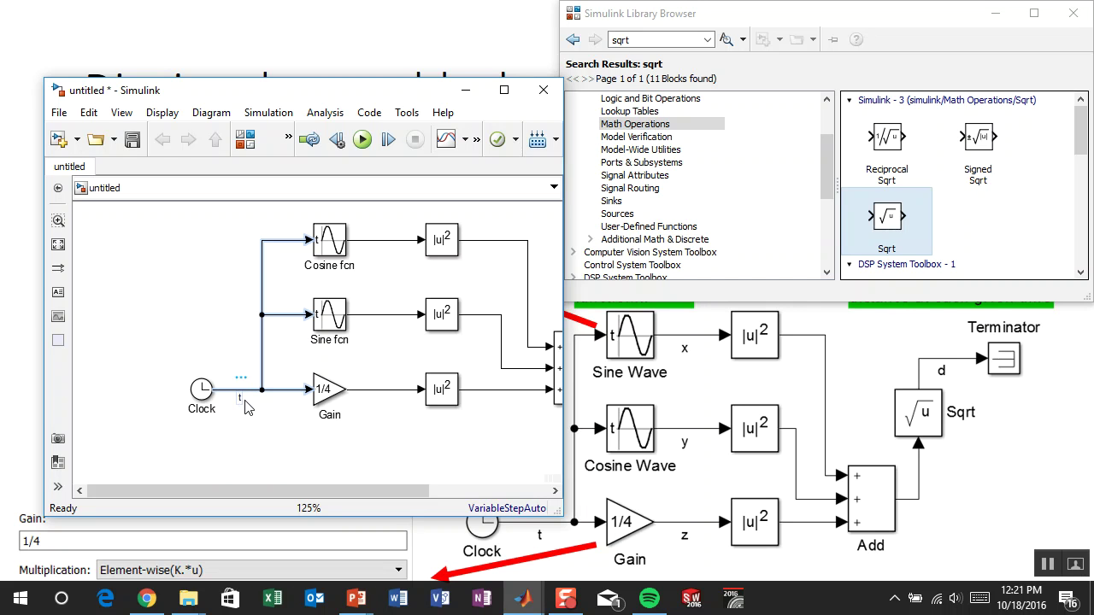
pyautogui.click(260, 438)
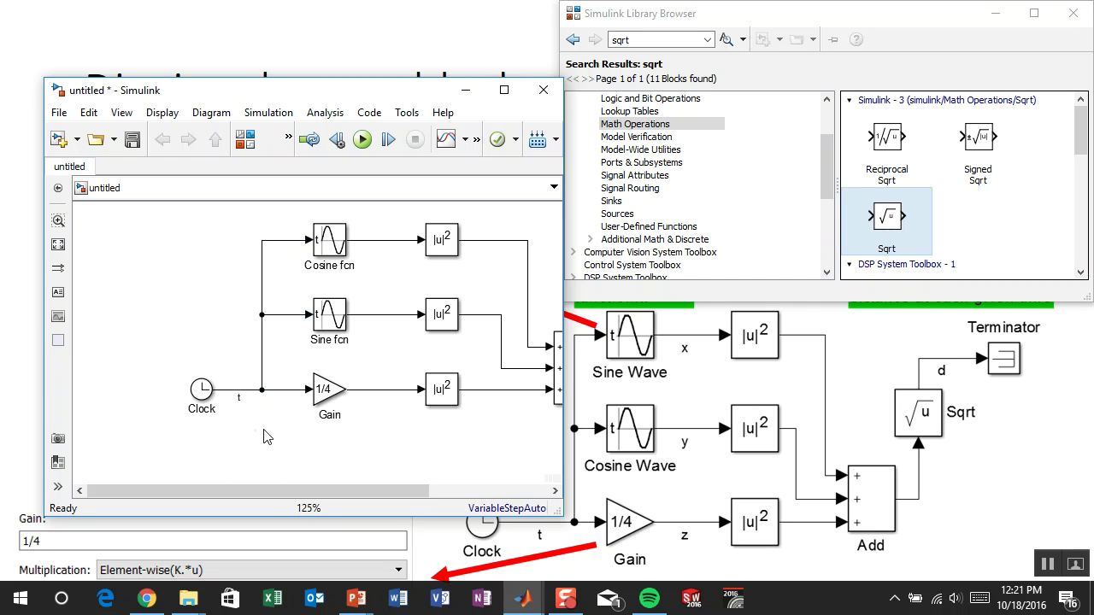
pyautogui.click(325, 255)
pyautogui.click(373, 248)
pyautogui.doubleClick(369, 242)
pyautogui.write('x')
pyautogui.doubleClick(380, 315)
pyautogui.write('y')
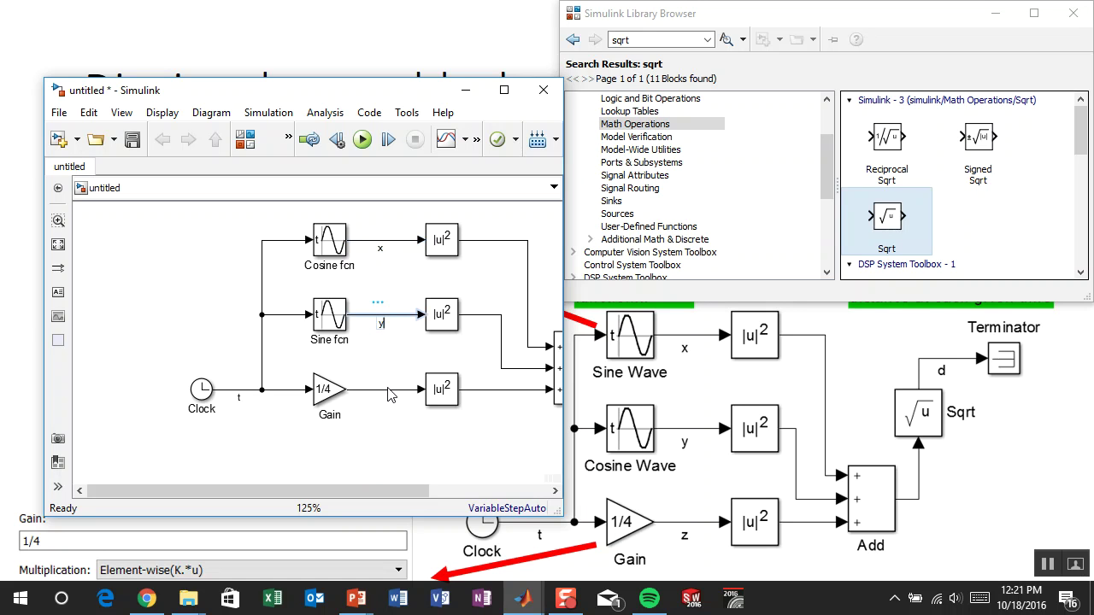
pyautogui.doubleClick(389, 391)
pyautogui.write('z')
# - Label the signal running from the Sqrt block to the Terminator as d
pyautogui.click(477, 299)
pyautogui.moveTo(493, 294); pyautogui.dragTo(245, 323)
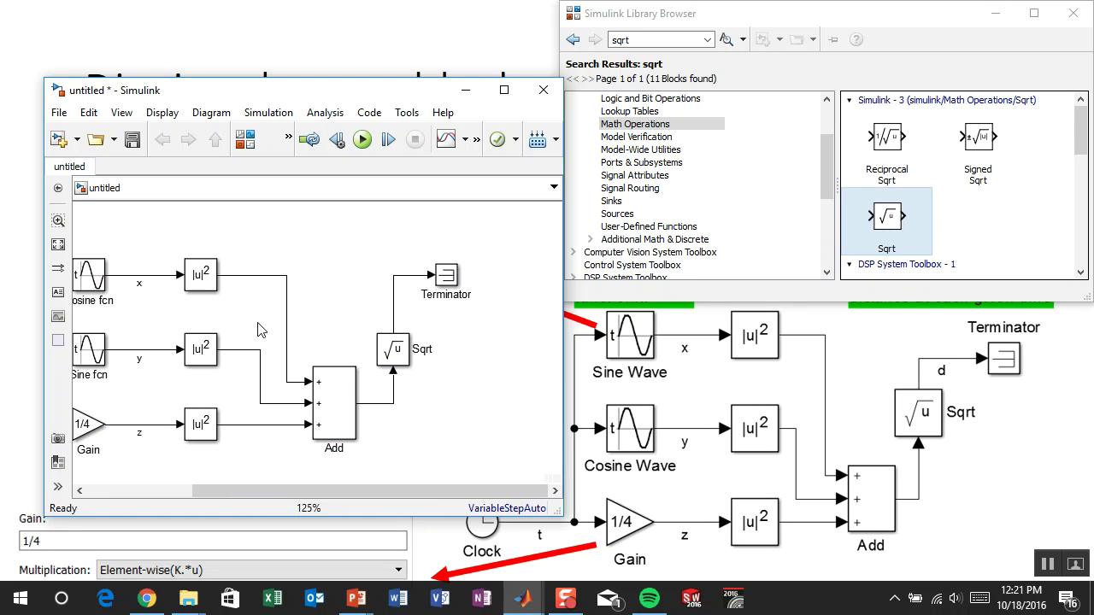
pyautogui.doubleClick(395, 306)
pyautogui.write('d')
pyautogui.click(481, 382)
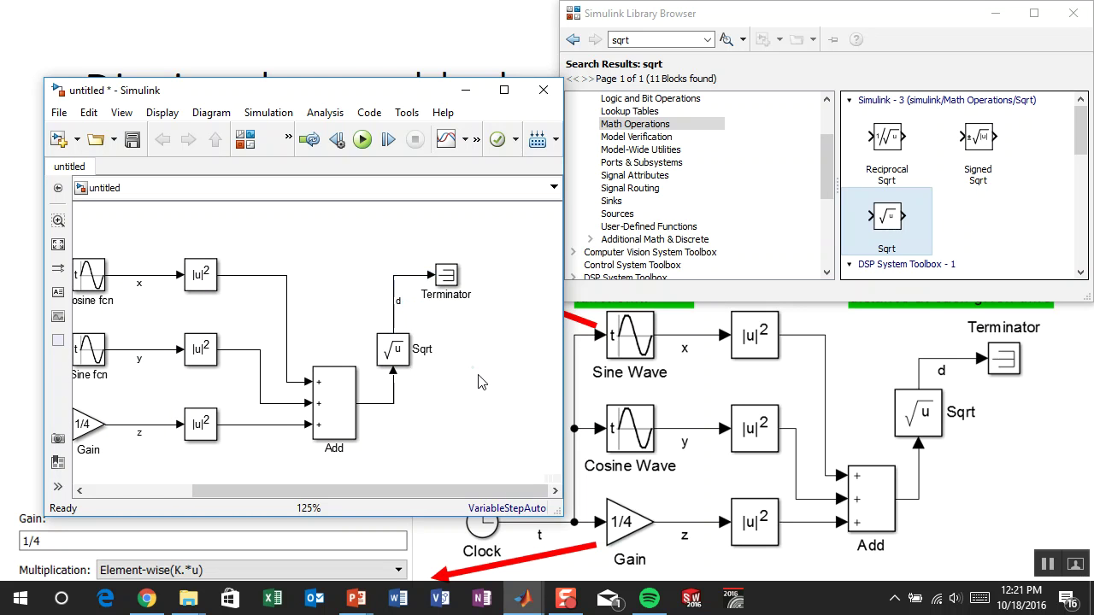
# - Save the model as mod1 in the day 4d folder
pyautogui.click(133, 140)
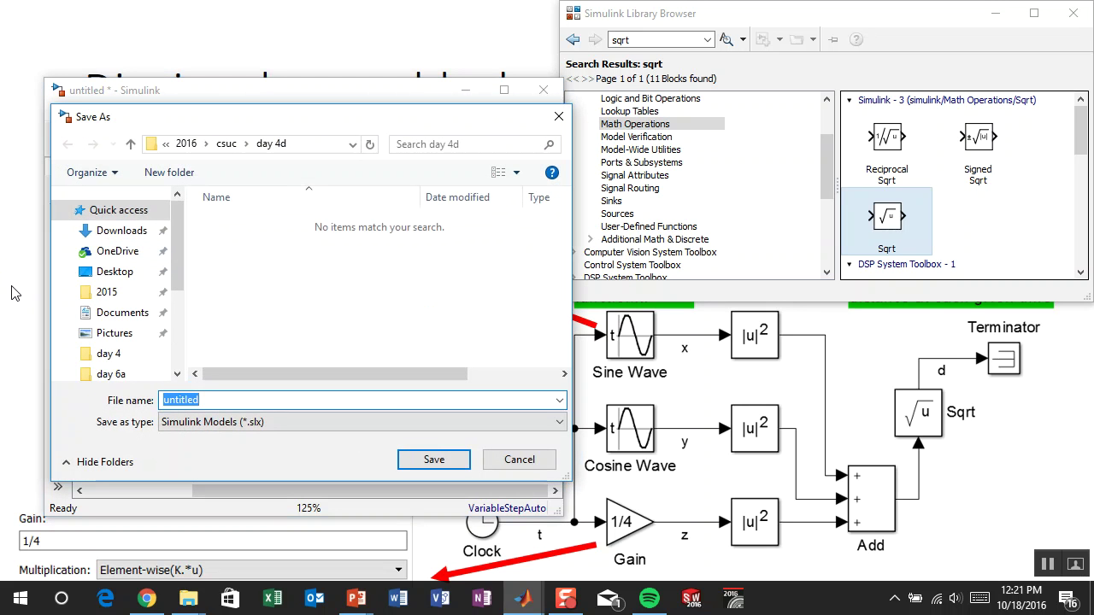
pyautogui.write('mod1')
pyautogui.press('Return')
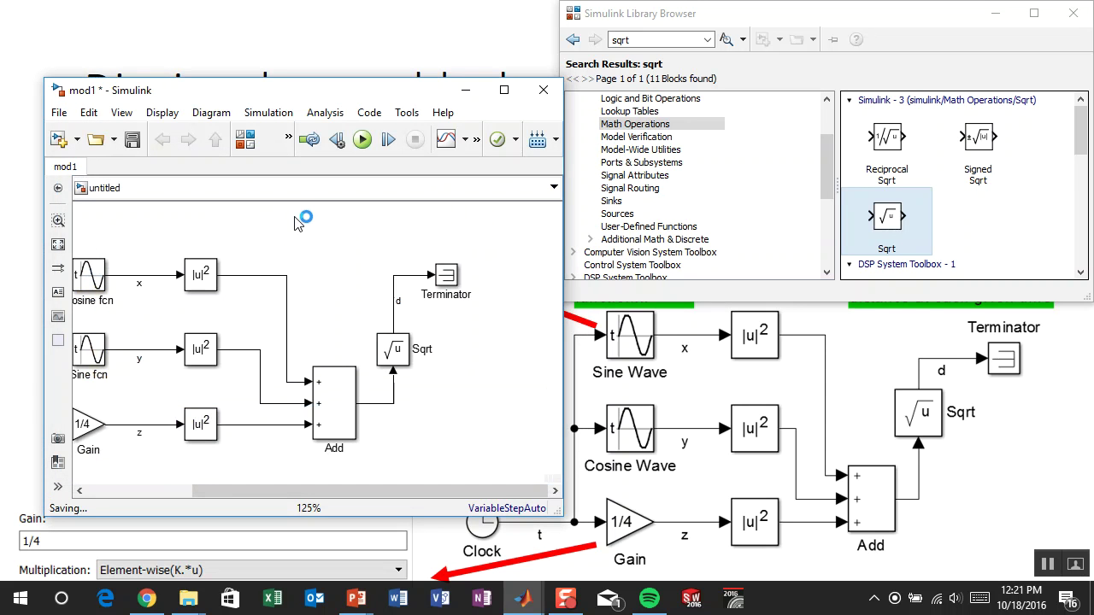
# - Run the simulation and read the resulting warning in the Diagnostic Viewer
pyautogui.click(362, 139)
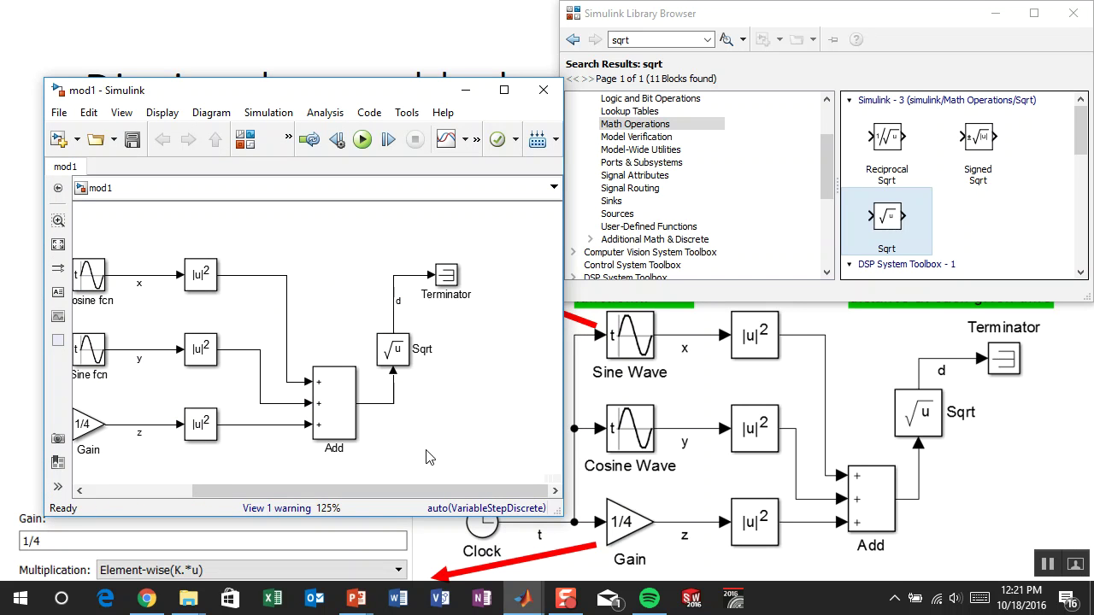
pyautogui.click(296, 510)
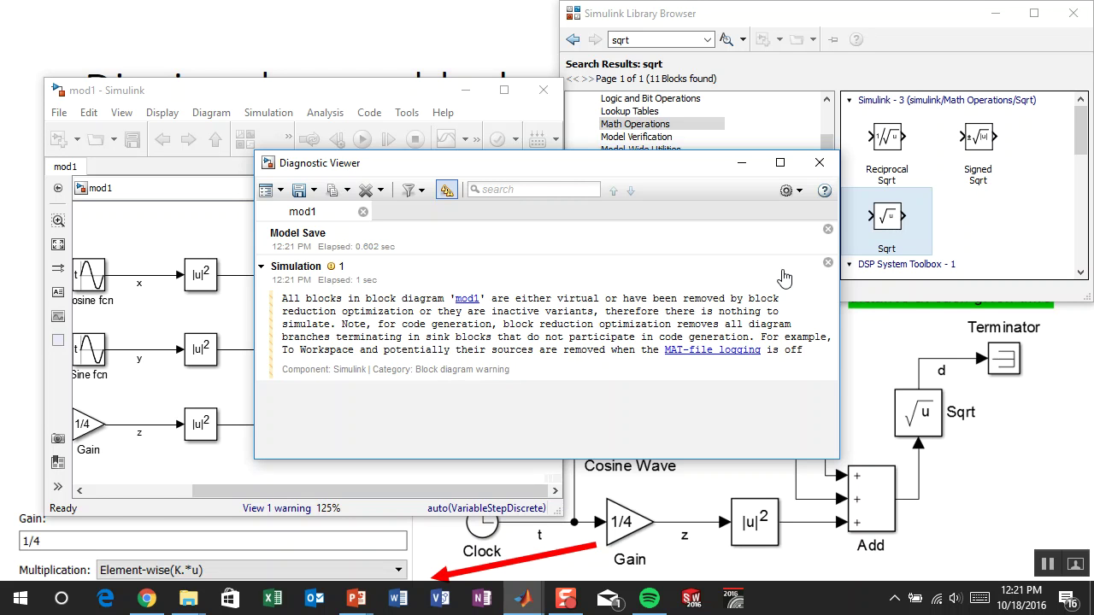
pyautogui.click(819, 163)
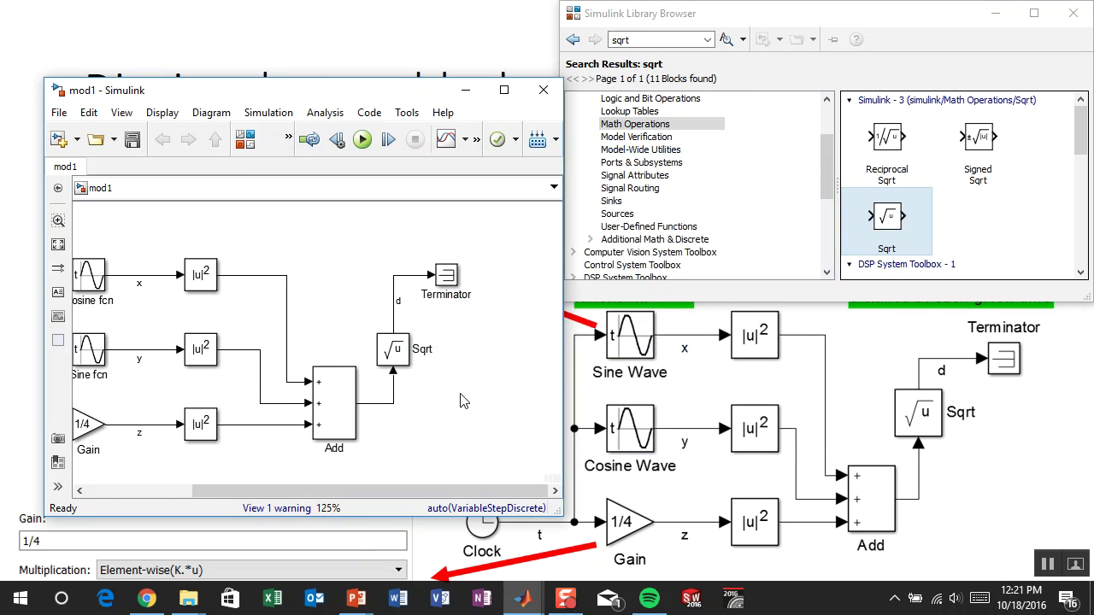
# - Enlarge the model window, add a Display block and connect it to signal d between Sqrt and the Terminator
pyautogui.hscroll(-2, 454, 447)
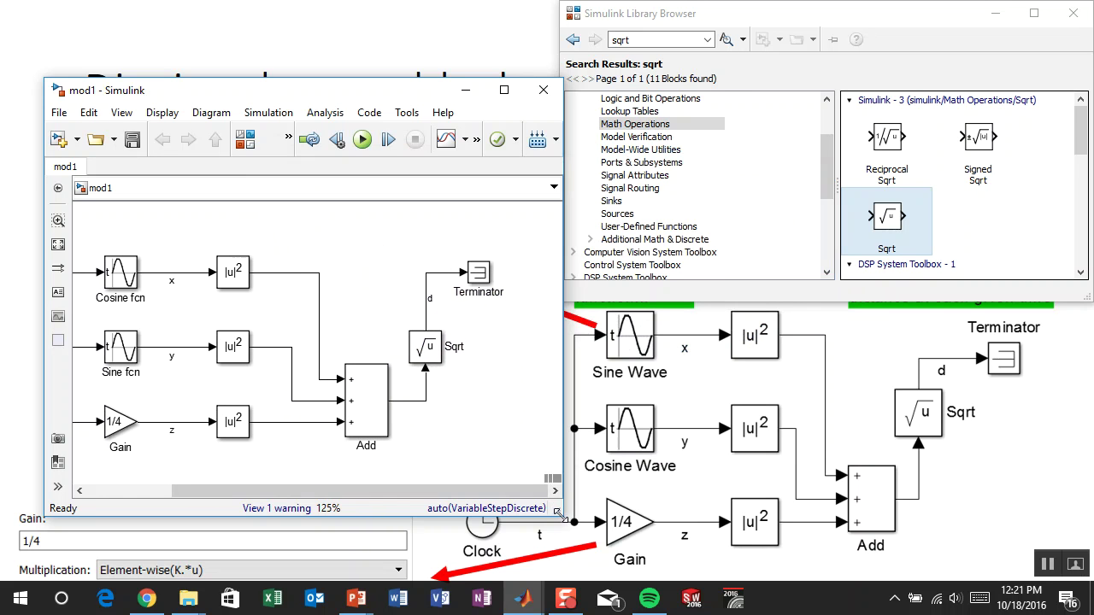
pyautogui.moveTo(560, 515); pyautogui.dragTo(719, 534)
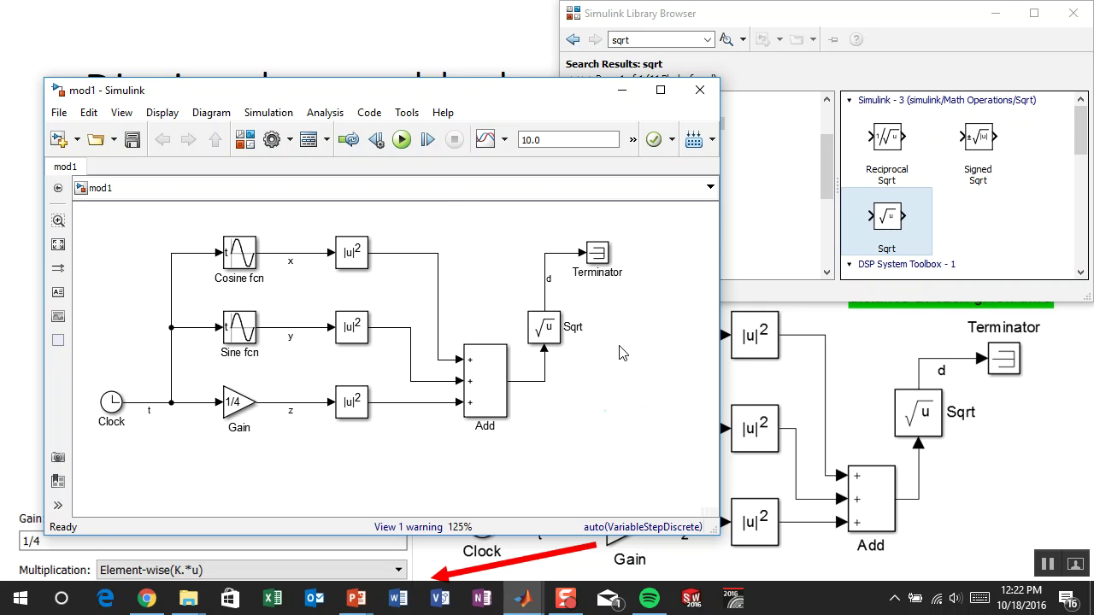
pyautogui.write('dis')
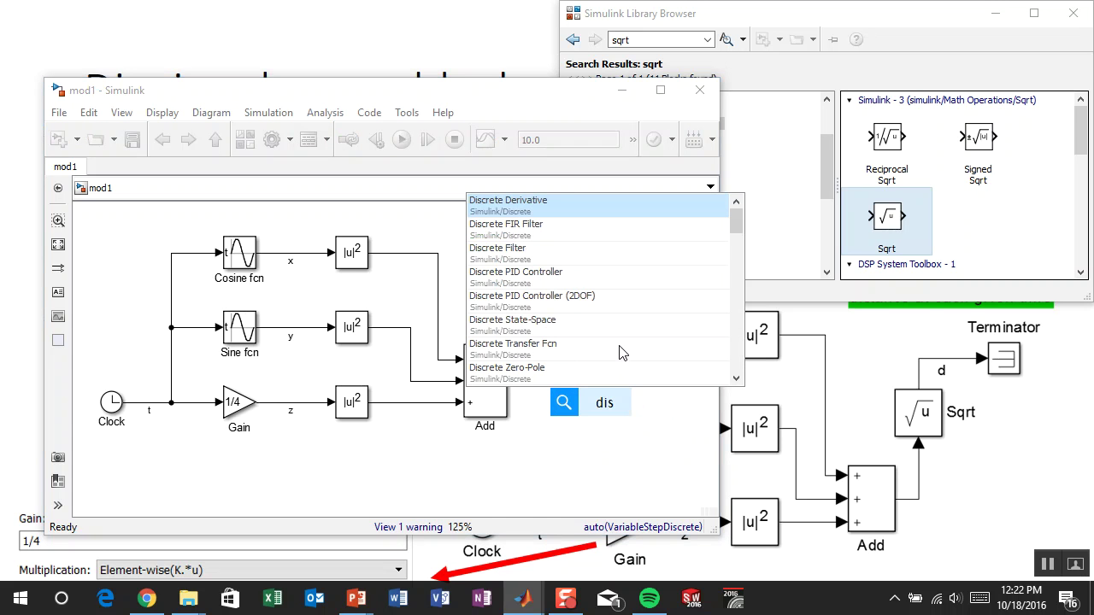
pyautogui.write('p')
pyautogui.press('Return')
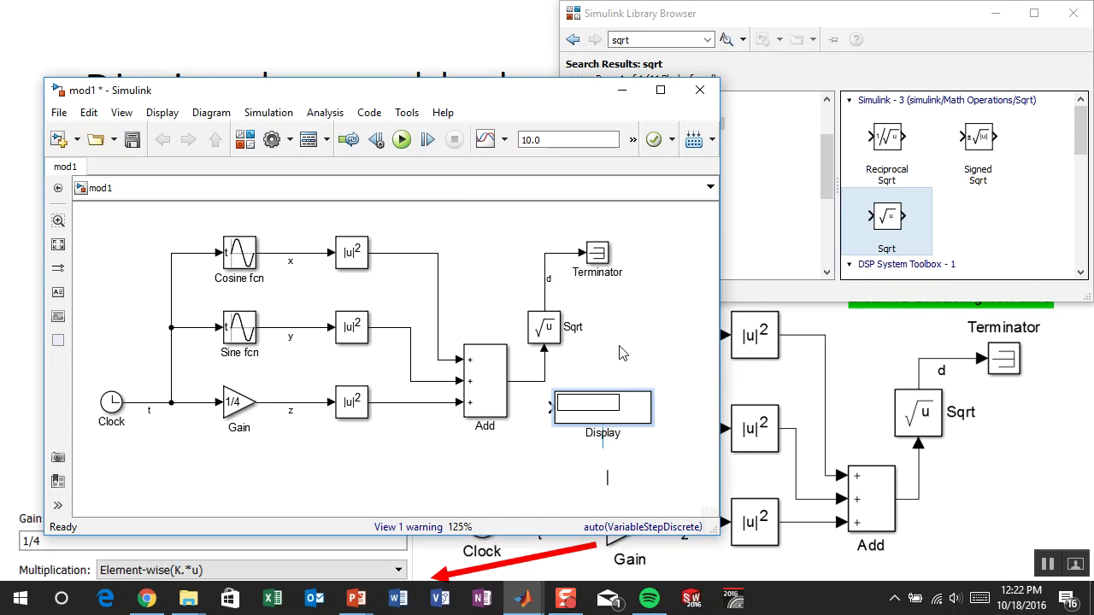
pyautogui.moveTo(605, 406); pyautogui.dragTo(547, 300)
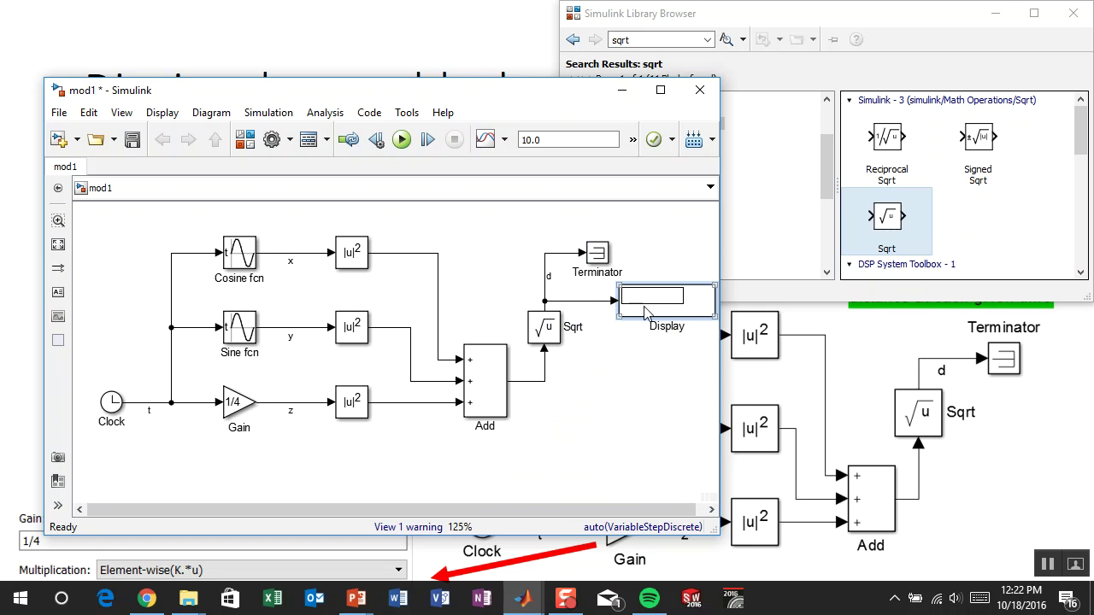
# - Run the simulation and check the Display reading for signal d against the simulation stop time
pyautogui.click(402, 139)
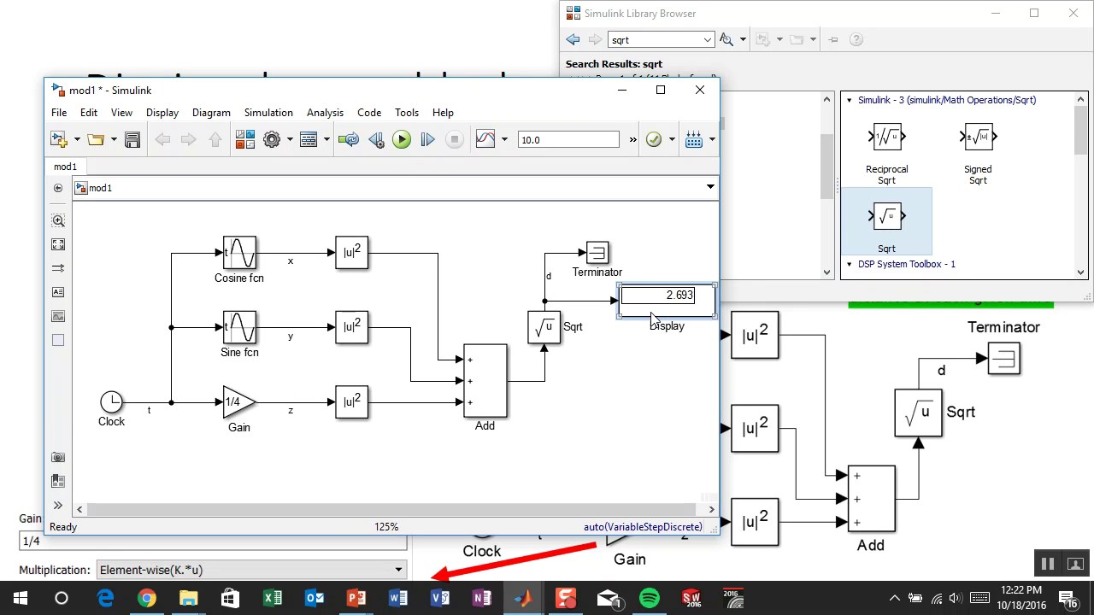
pyautogui.click(696, 313)
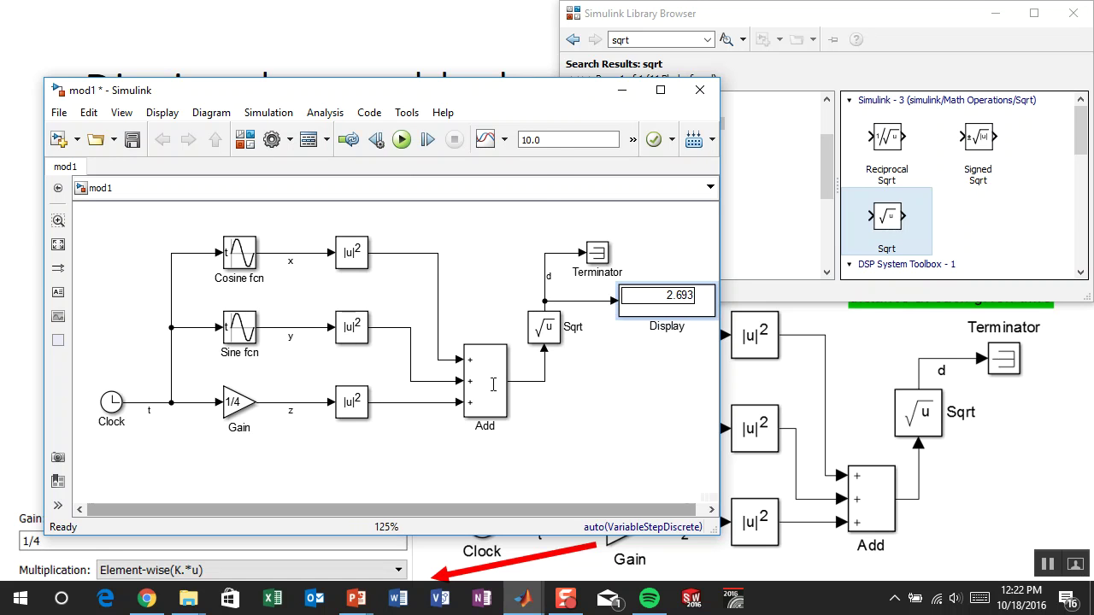
pyautogui.click(540, 141)
pyautogui.doubleClick(540, 141)
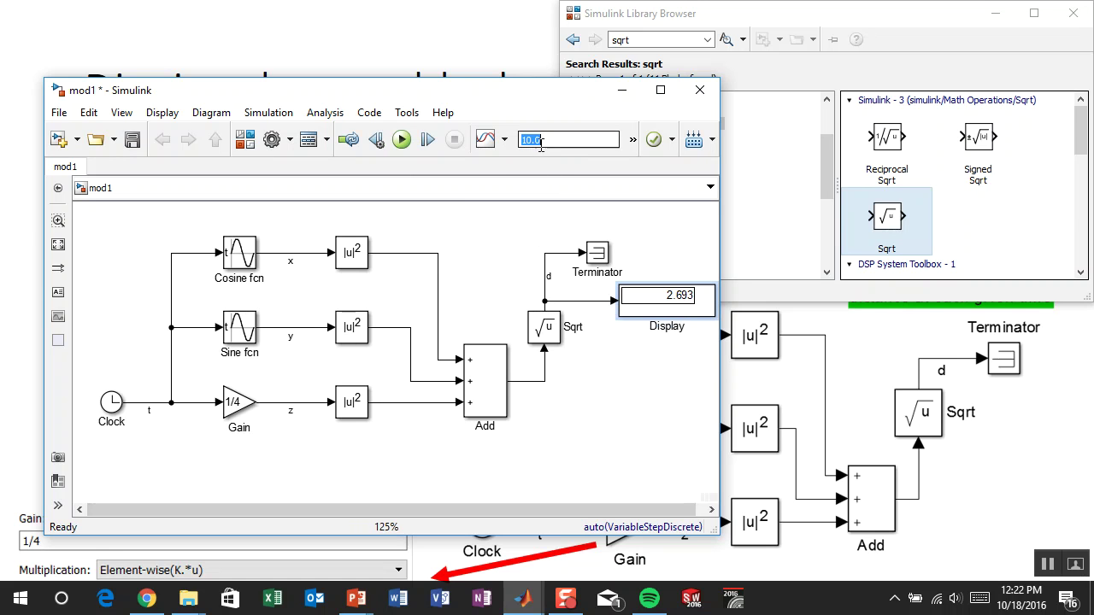
pyautogui.click(582, 296)
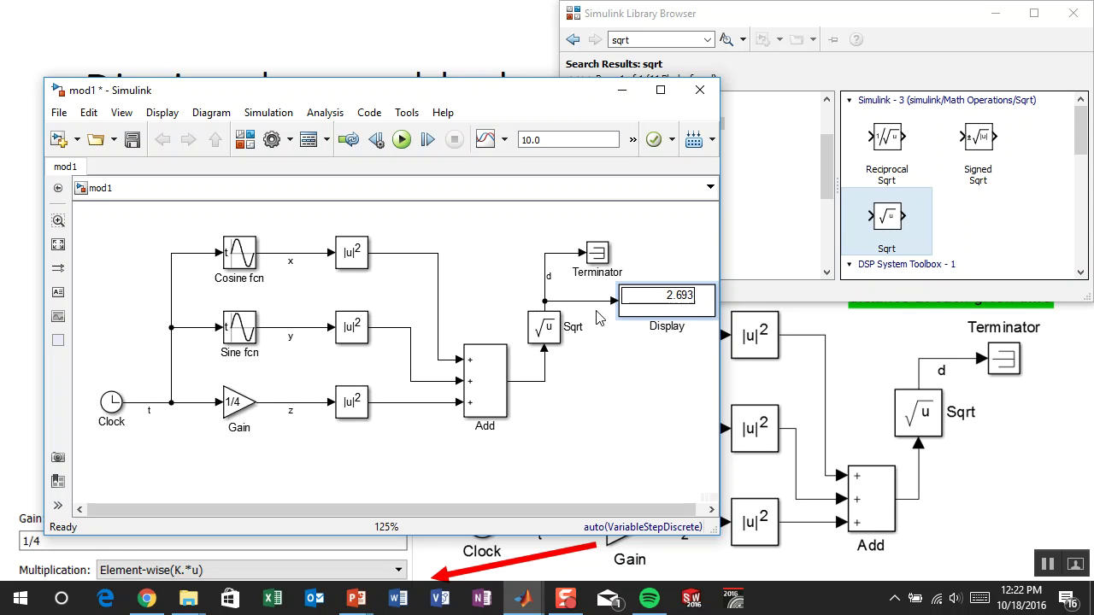
# - Disconnect the Display from signal d, attach it to the Clock's signal t instead and rerun the simulation
pyautogui.click(600, 300)
pyautogui.press('Delete')
pyautogui.moveTo(647, 316); pyautogui.dragTo(171, 403)
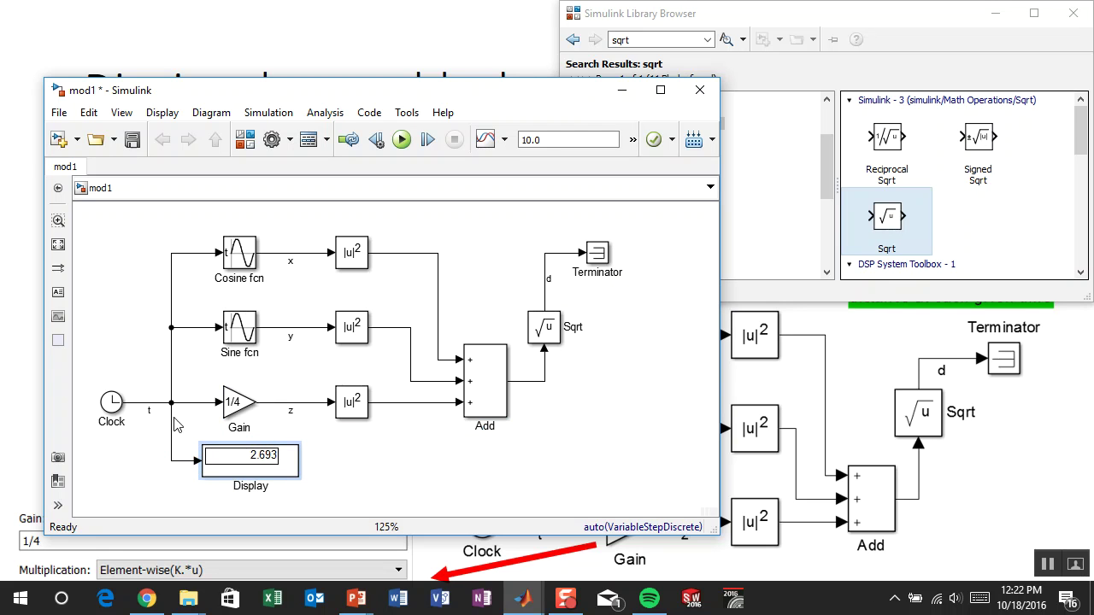
pyautogui.click(401, 139)
pyautogui.click(243, 402)
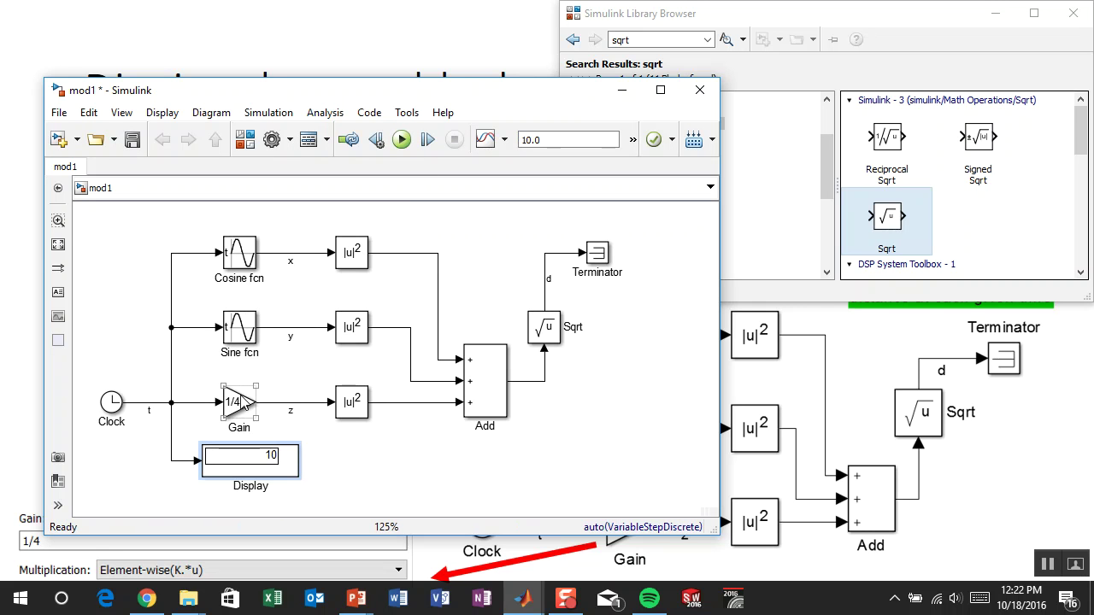
# - Replace the Display with a Scope block connected to the Clock's signal t
pyautogui.moveTo(141, 456); pyautogui.dragTo(207, 485)
pyautogui.press('Delete')
pyautogui.doubleClick(198, 476)
pyautogui.write('scope')
pyautogui.press('Return')
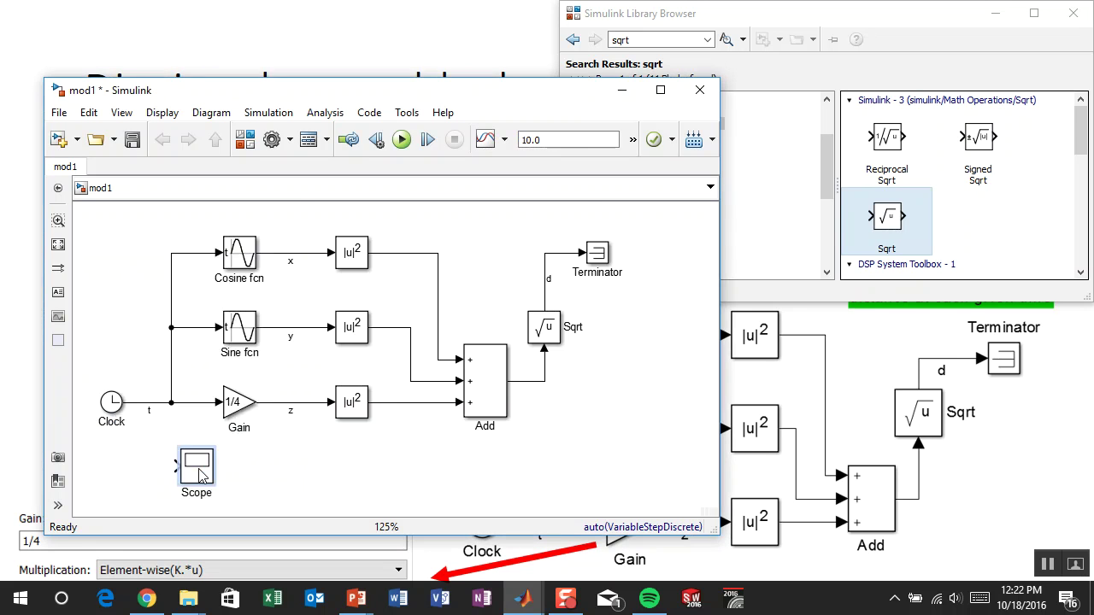
pyautogui.moveTo(238, 399)
pyautogui.mouseDown()
pyautogui.moveTo(282, 400)
pyautogui.moveTo(215, 351)
pyautogui.mouseUp()
# - Run the simulation and examine the plot of signal t in the maximized Scope window
pyautogui.click(400, 139)
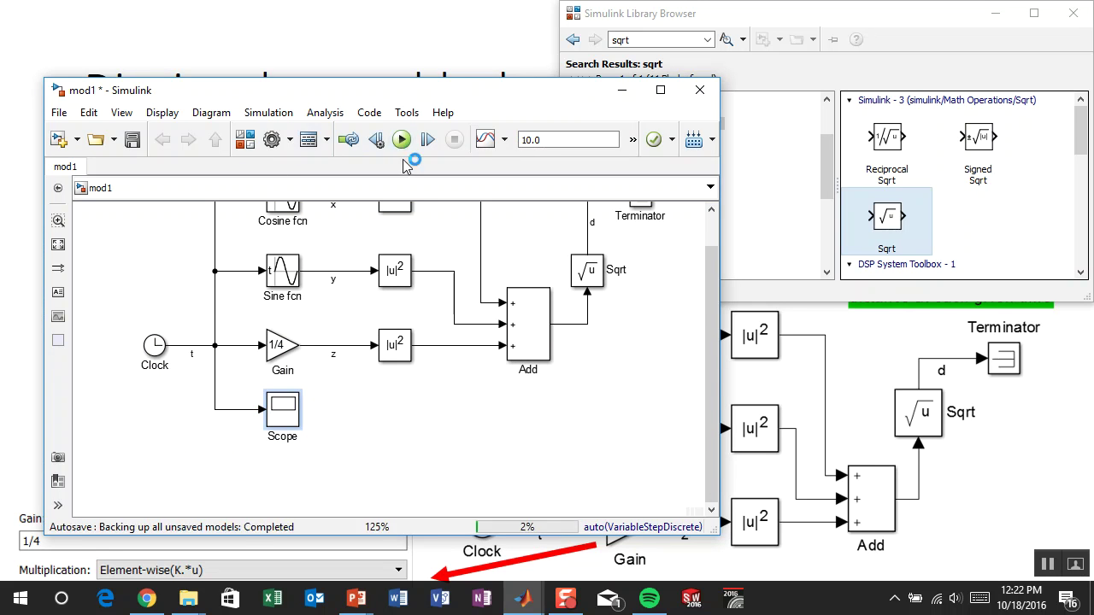
pyautogui.click(291, 410)
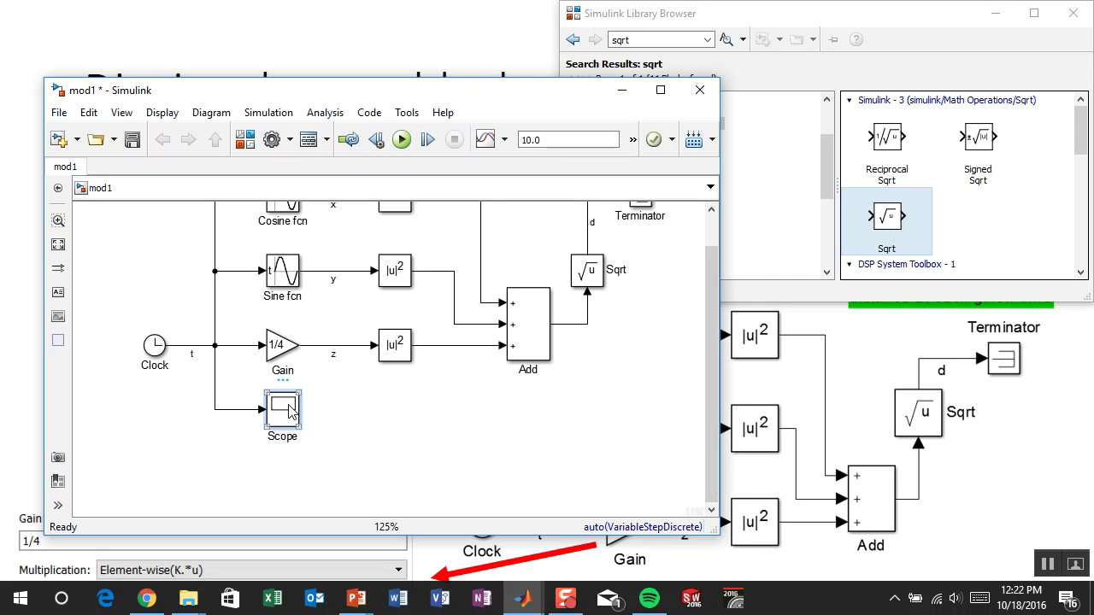
pyautogui.doubleClick(289, 410)
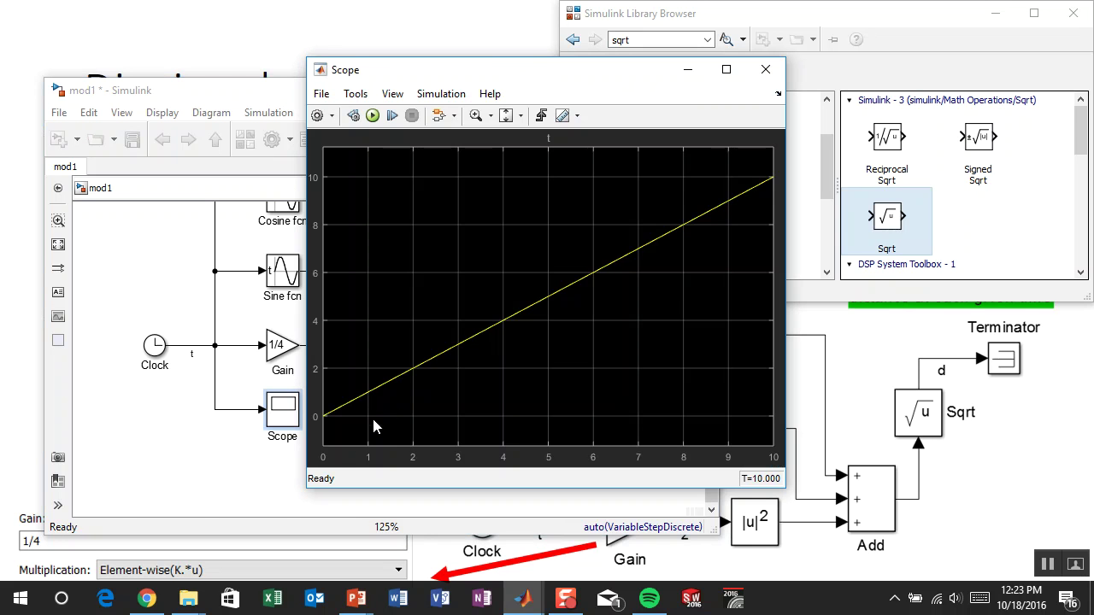
pyautogui.doubleClick(515, 73)
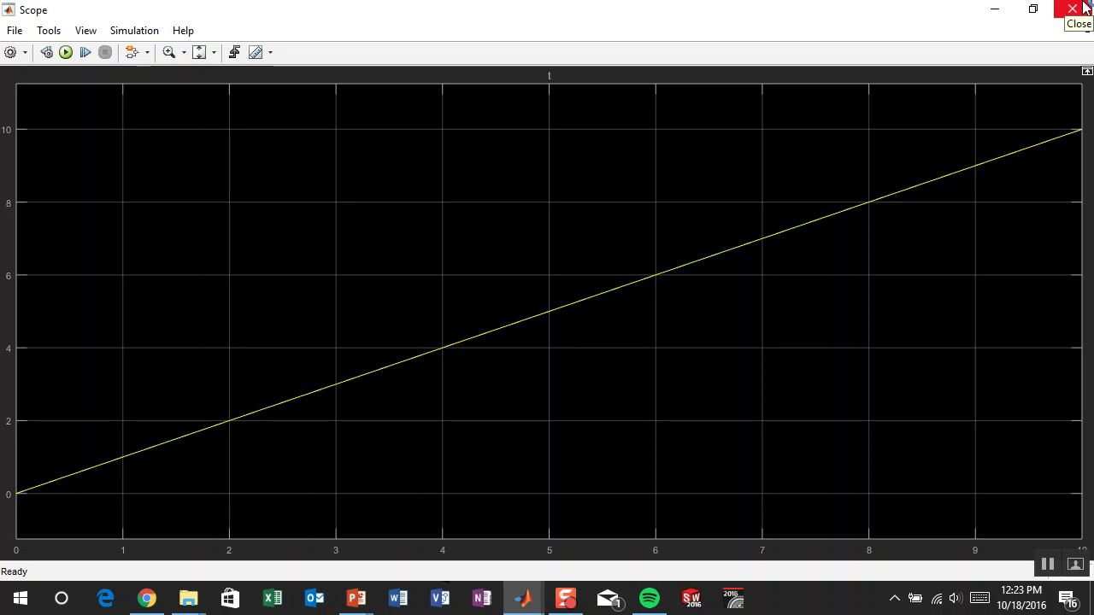
pyautogui.click(1082, 5)
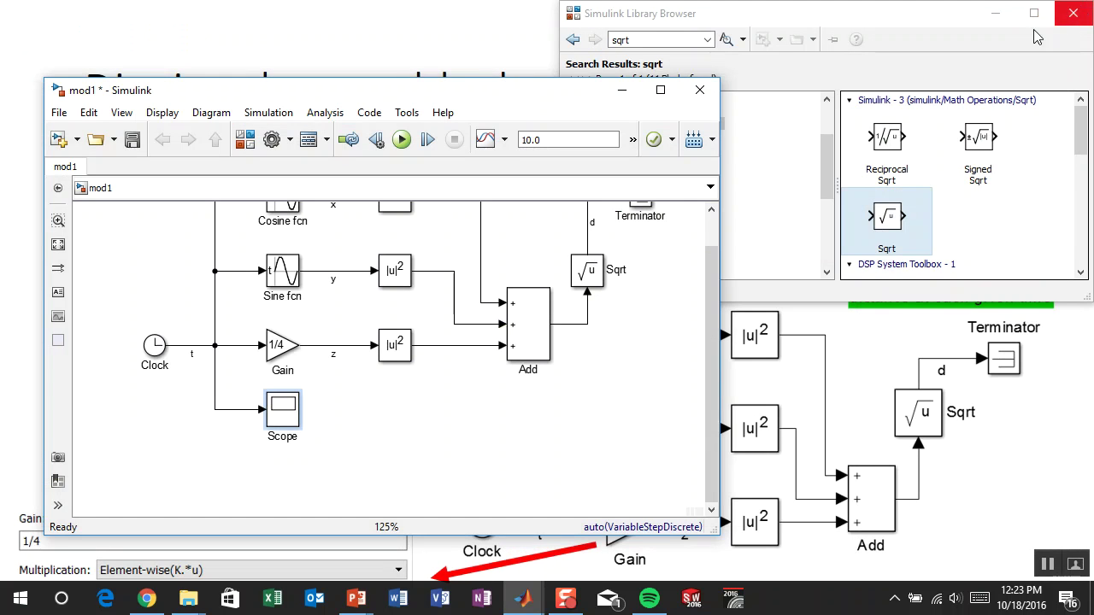
# - Move the Scope above the cosine row, connect it to signal x instead of t, and examine its plot
pyautogui.moveTo(243, 451); pyautogui.dragTo(194, 395)
pyautogui.press('Delete')
pyautogui.scroll(2, 406, 391)
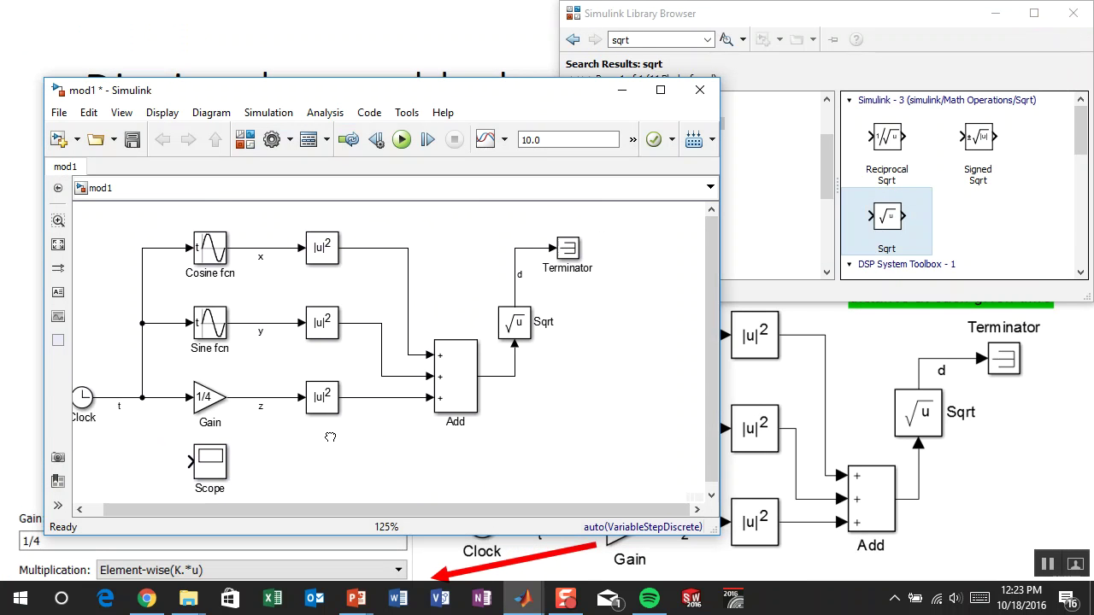
pyautogui.moveTo(219, 476); pyautogui.dragTo(264, 261)
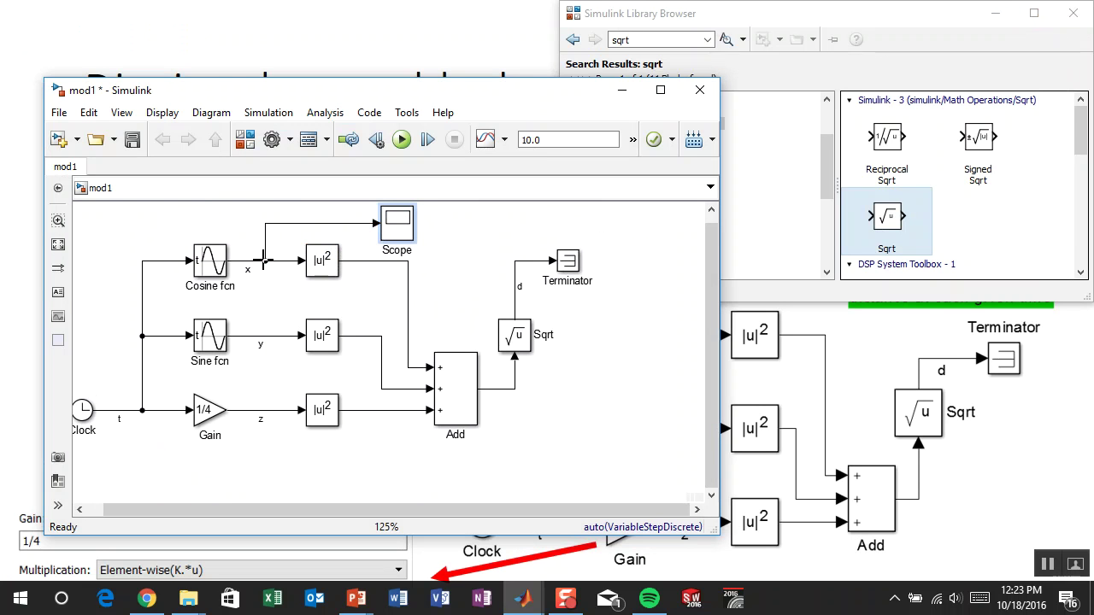
pyautogui.doubleClick(403, 224)
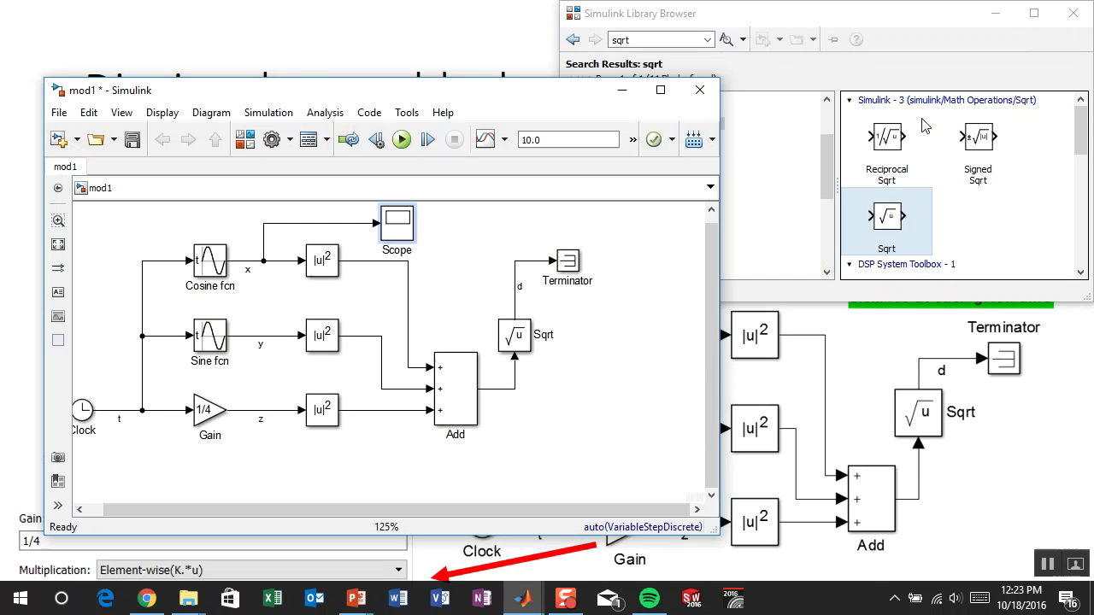
pyautogui.click(1072, 9)
# - Reconnect the Scope from signal x to the Gain output z and examine its plot
pyautogui.click(339, 224)
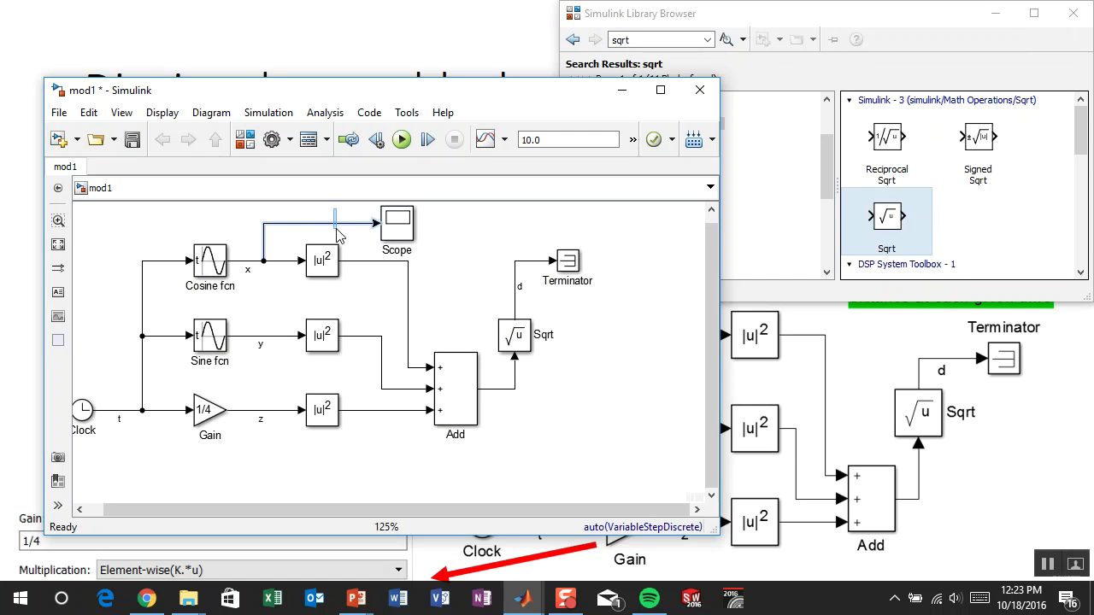
pyautogui.press('Delete')
pyautogui.moveTo(377, 223); pyautogui.dragTo(249, 412)
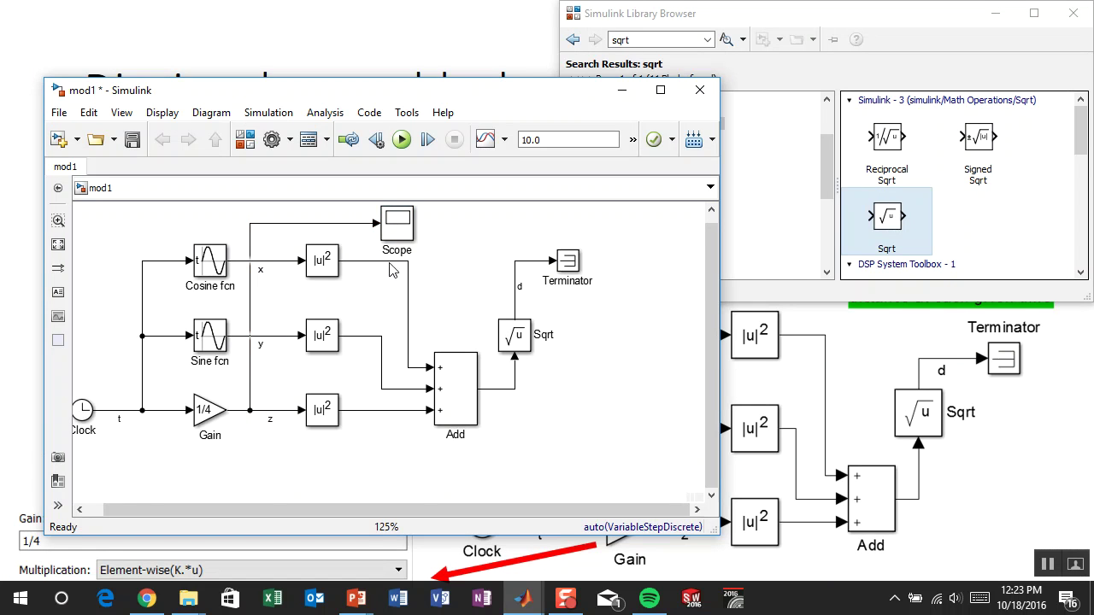
pyautogui.doubleClick(395, 224)
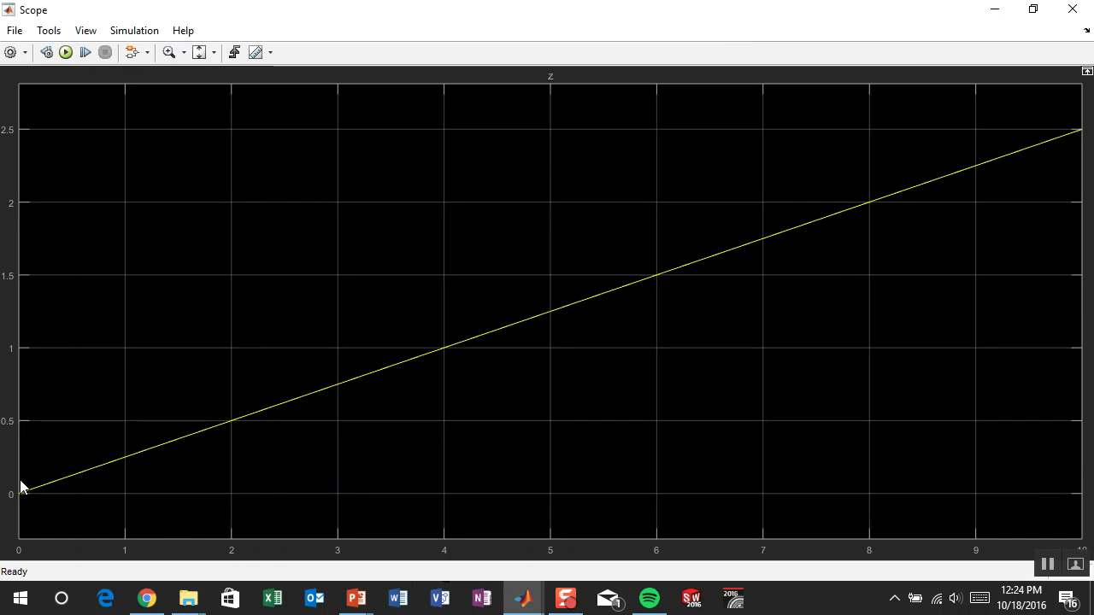
pyautogui.click(1072, 9)
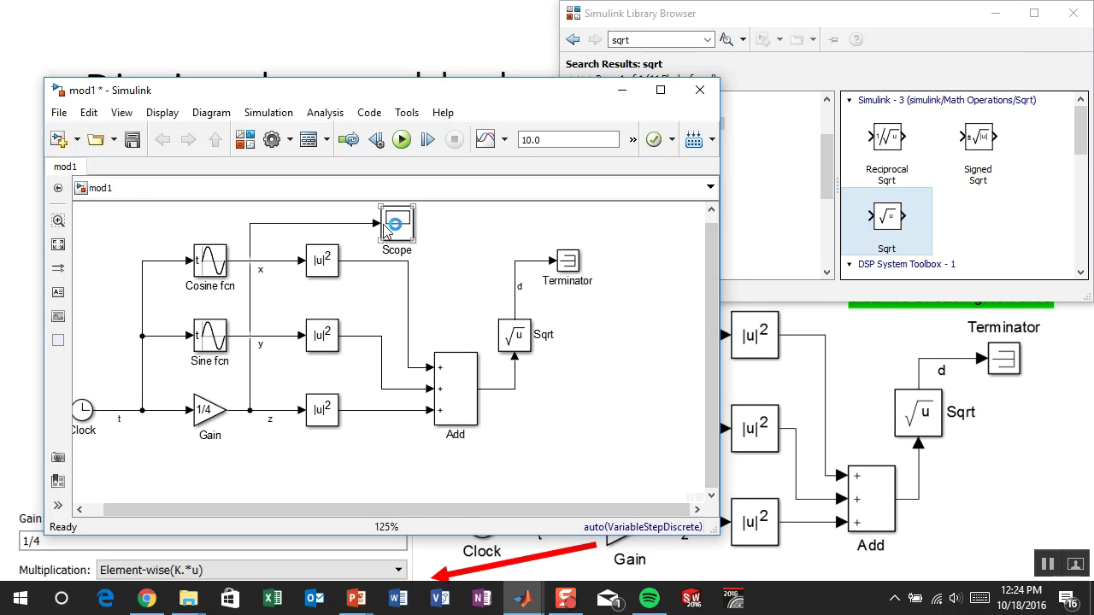
# - Delete the Scope and its line from the Gain output z, and save and close the model
pyautogui.click(365, 224)
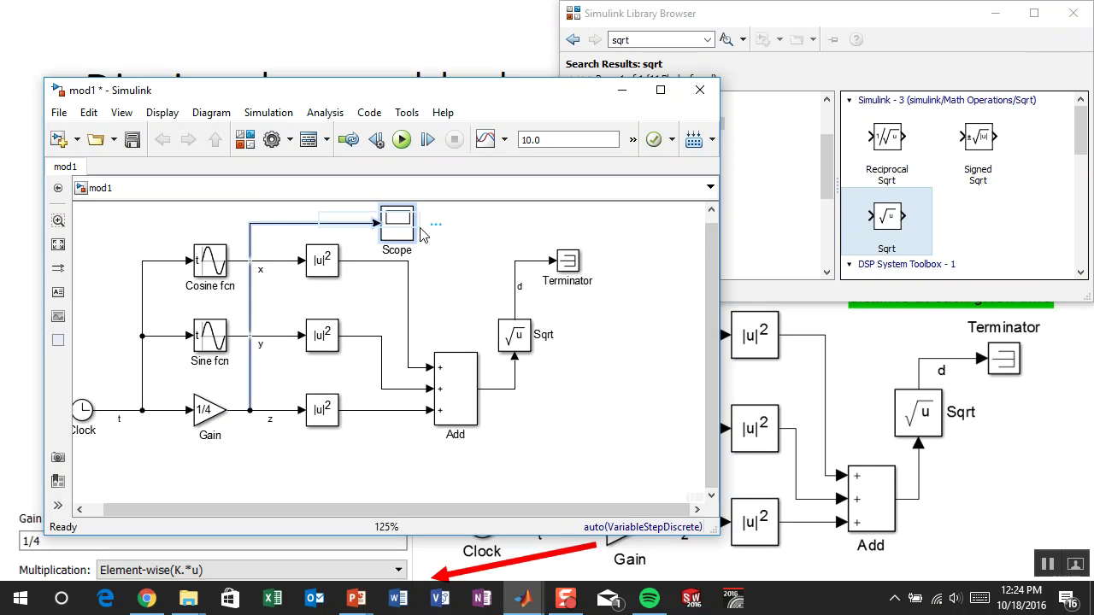
pyautogui.press('Delete')
pyautogui.click(132, 141)
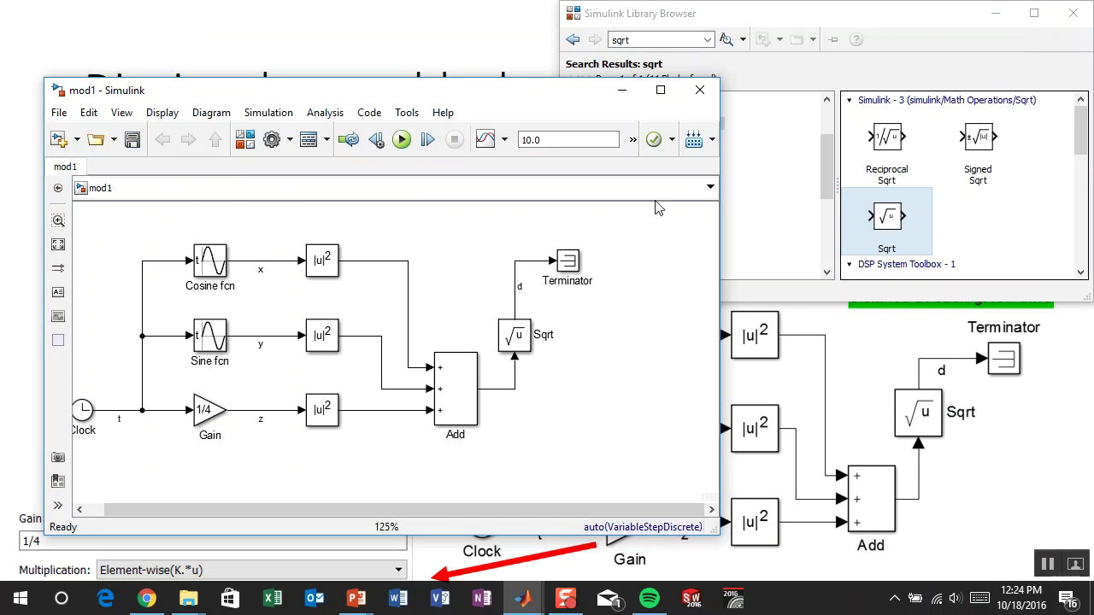
pyautogui.click(713, 94)
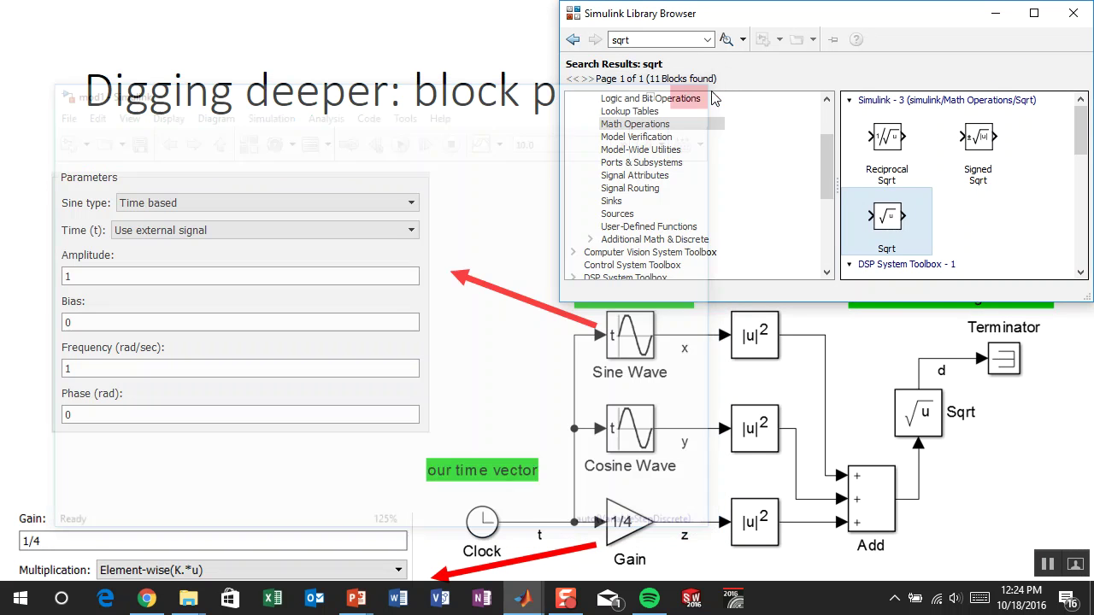
pyautogui.click(469, 79)
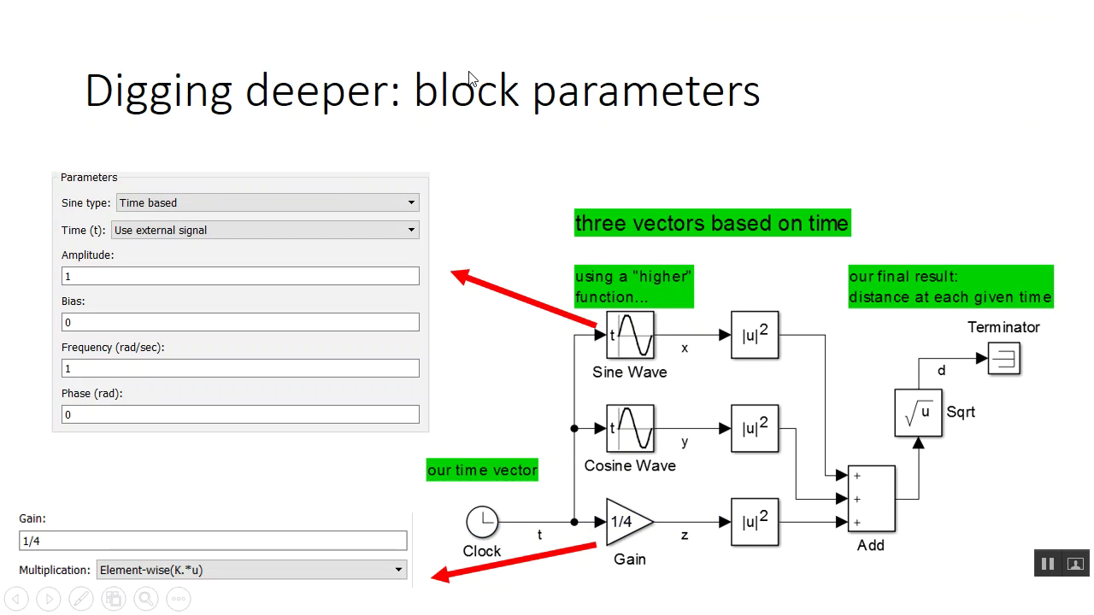
pyautogui.click(469, 79)
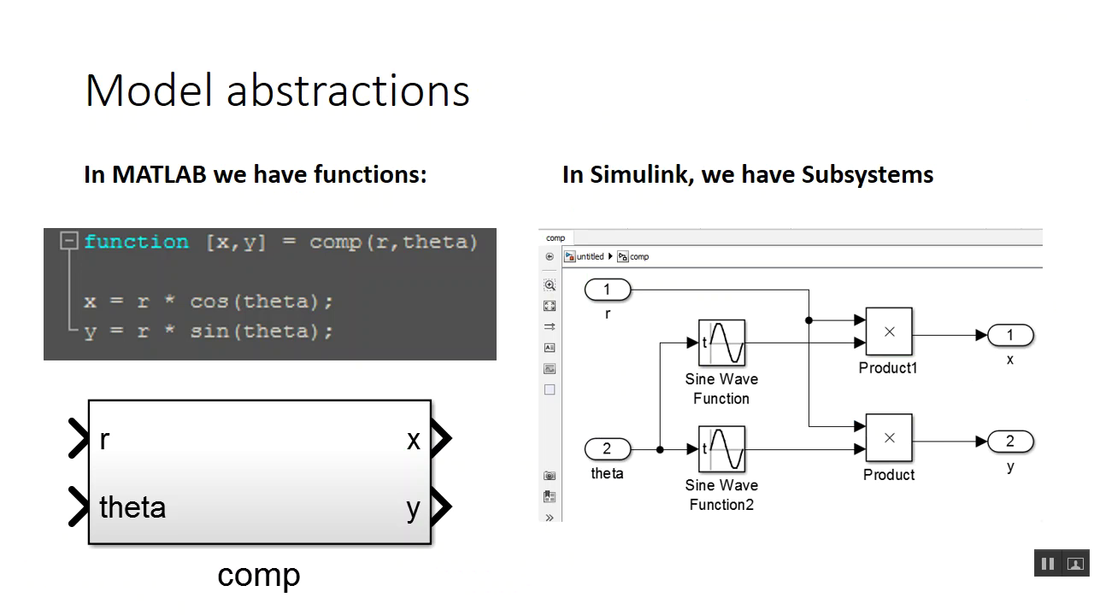
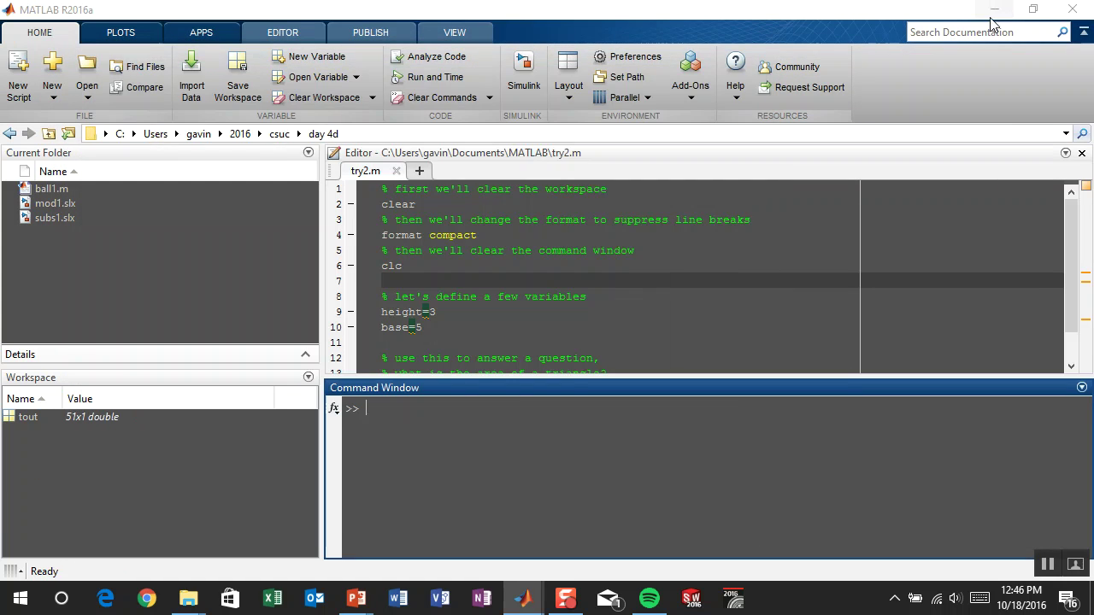
# - Reveal the blank untitled model and resize its window so it sits beside the reference block diagram
pyautogui.click(991, 10)
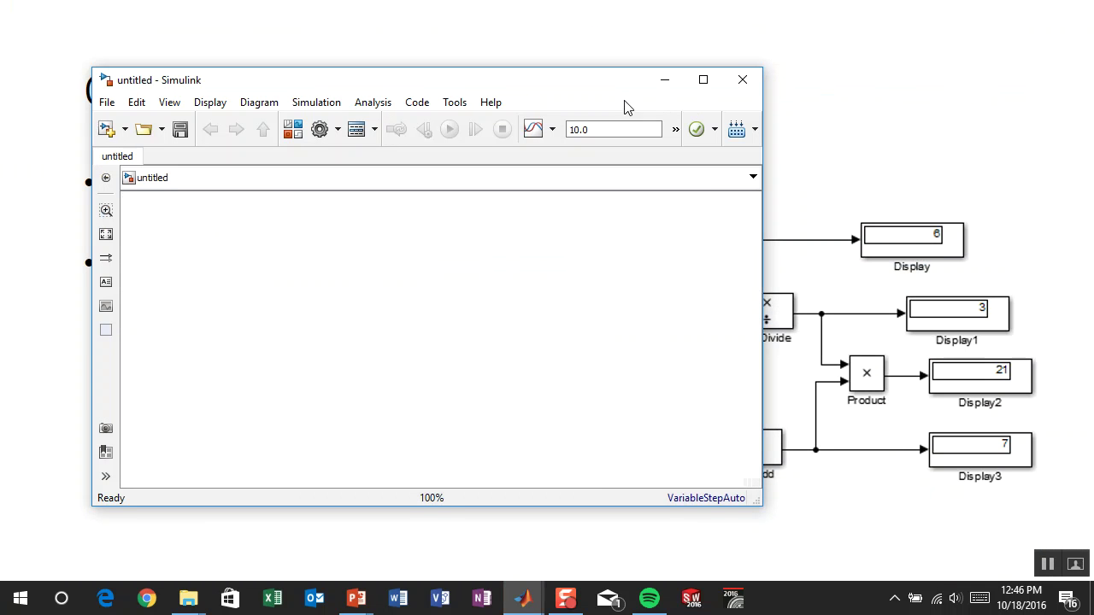
pyautogui.moveTo(578, 96); pyautogui.dragTo(512, 48)
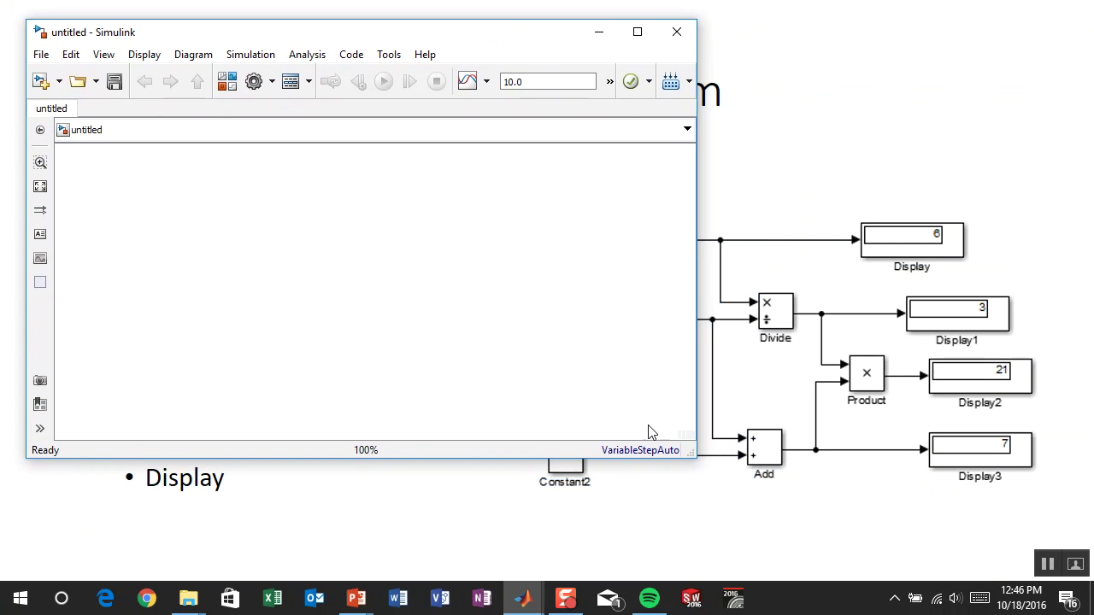
pyautogui.moveTo(686, 452); pyautogui.dragTo(517, 552)
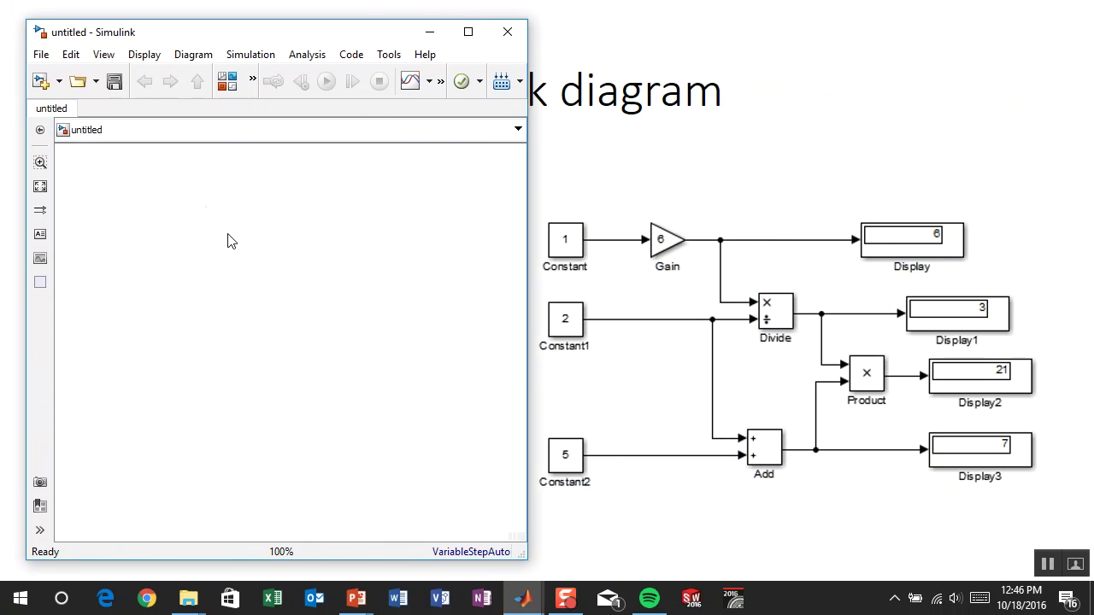
# - Add a Constant block to the empty model and place a copy below it with constant value 2
pyautogui.write('cons')
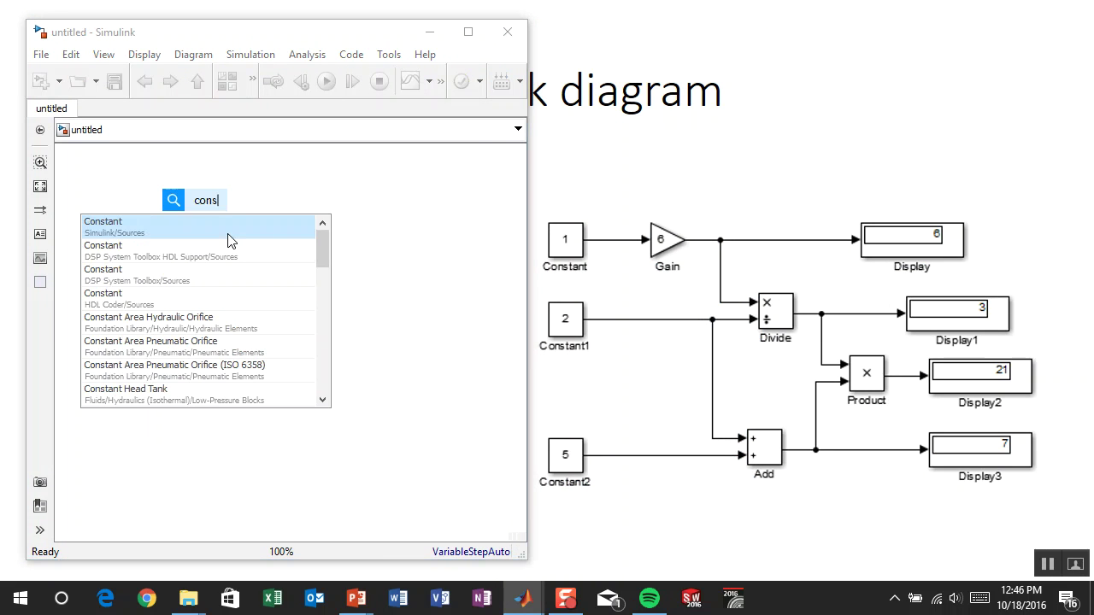
pyautogui.click(227, 234)
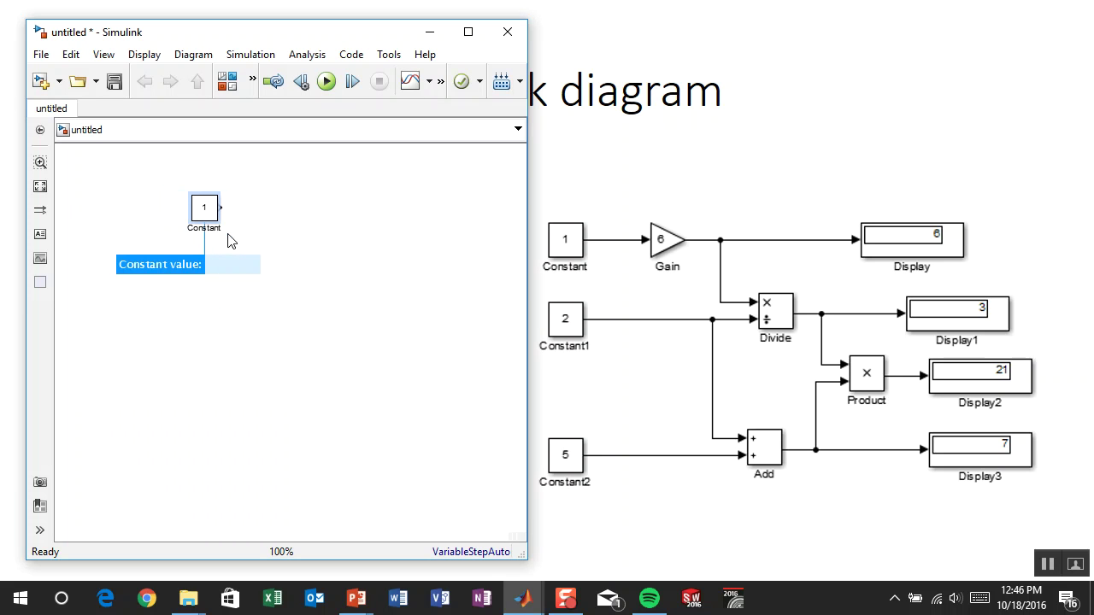
pyautogui.press('Escape')
pyautogui.moveTo(214, 217); pyautogui.dragTo(213, 318)
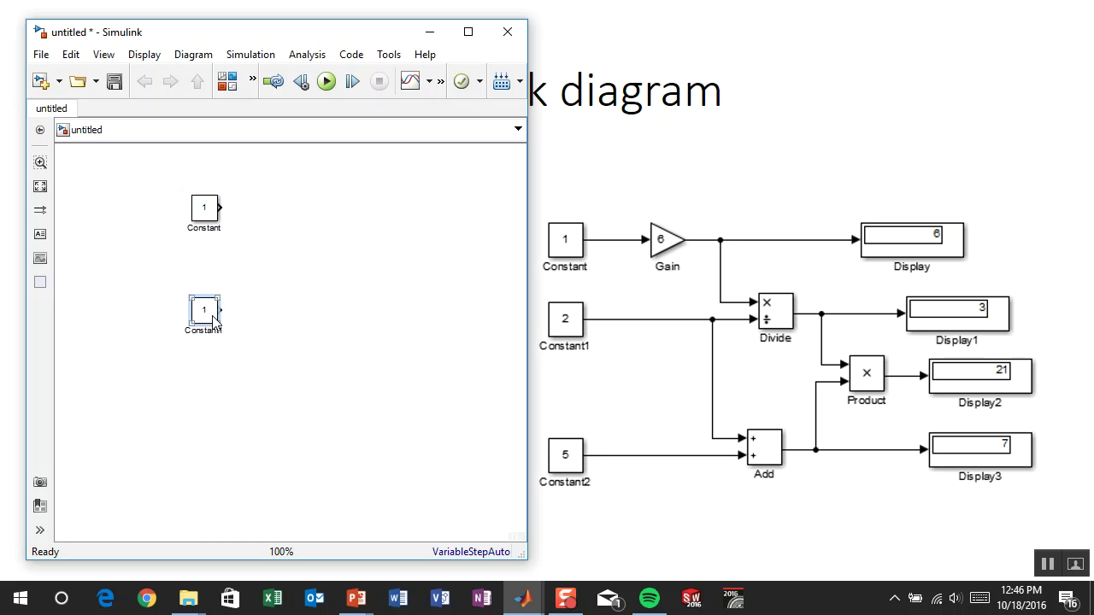
pyautogui.doubleClick(213, 321)
pyautogui.write('2')
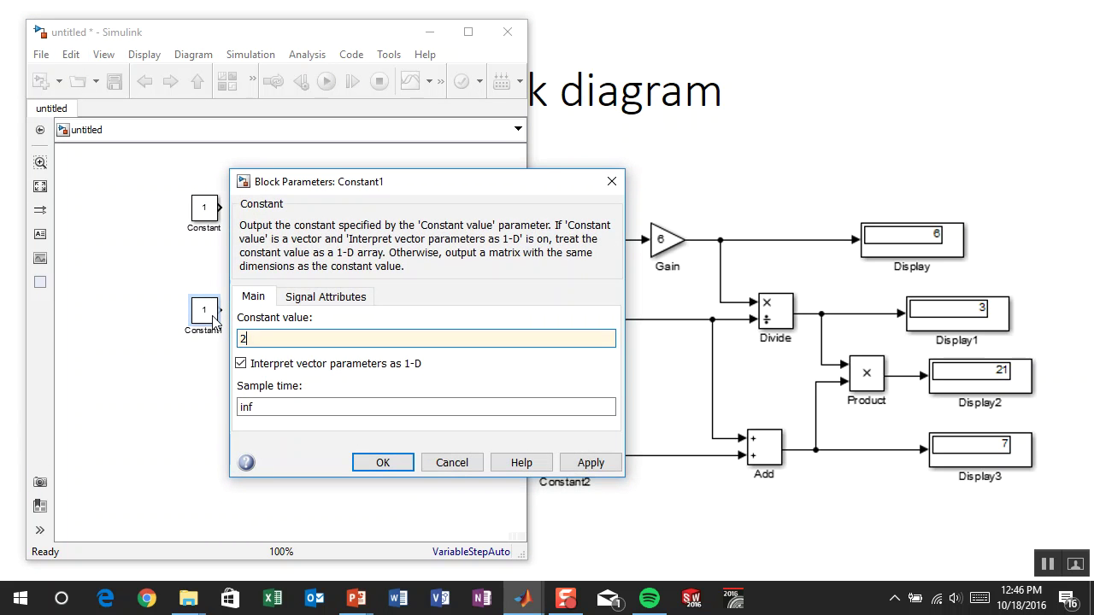
pyautogui.press('Return')
# - Copy the second Constant block below itself and set the copy's constant value to 5
pyautogui.moveTo(214, 329); pyautogui.dragTo(216, 446)
pyautogui.doubleClick(216, 444)
pyautogui.write('5')
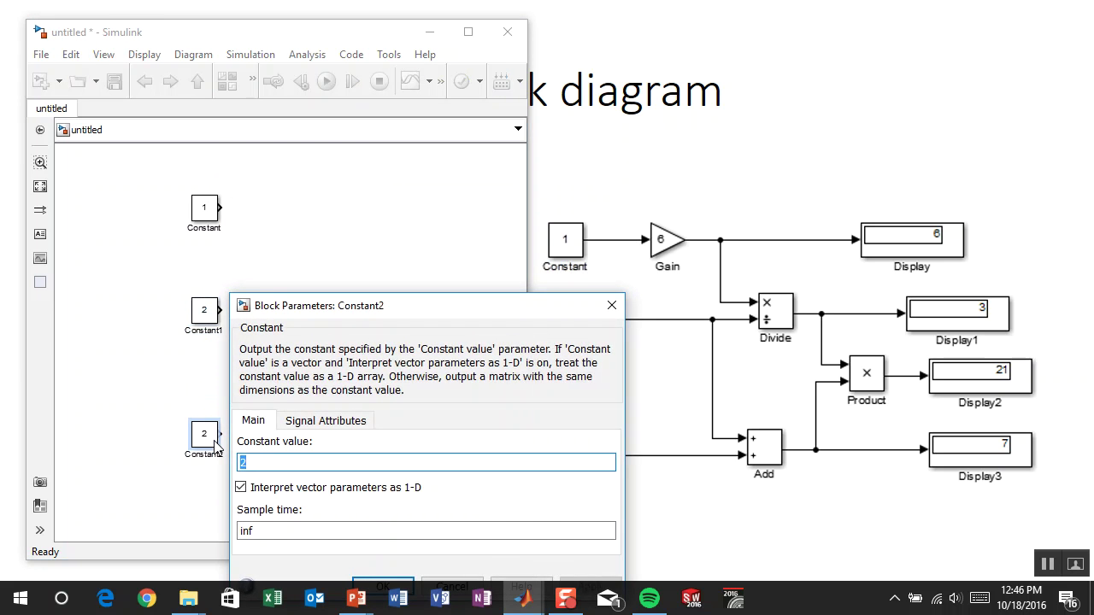
pyautogui.press('Return')
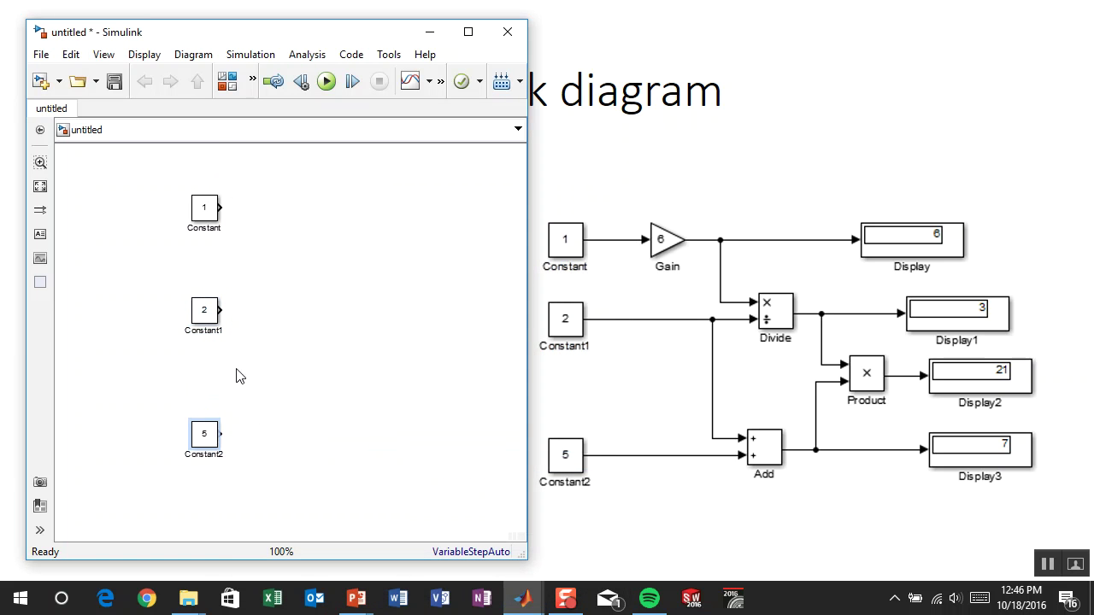
# - Add a Gain block with a gain of 6 and align it with the uppermost Constant block
pyautogui.doubleClick(283, 214)
pyautogui.write('gain')
pyautogui.press('Return')
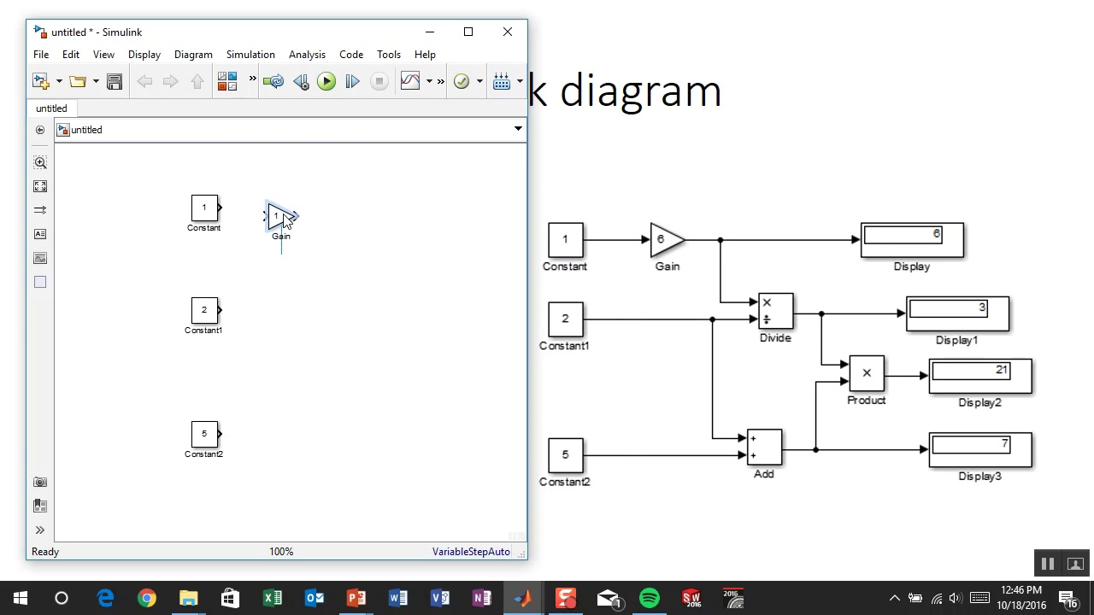
pyautogui.write('6')
pyautogui.press('Return')
pyautogui.moveTo(284, 218); pyautogui.dragTo(303, 209)
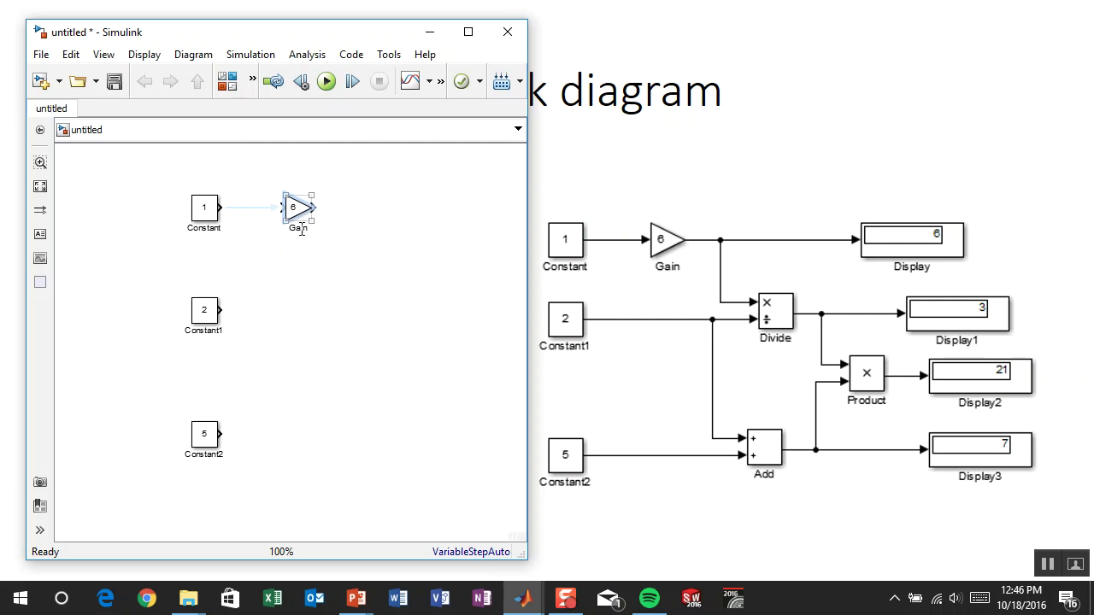
# - Add a Divide block level with the middle Constant and confirm */ as its inputs
pyautogui.click(342, 310)
pyautogui.write('divide')
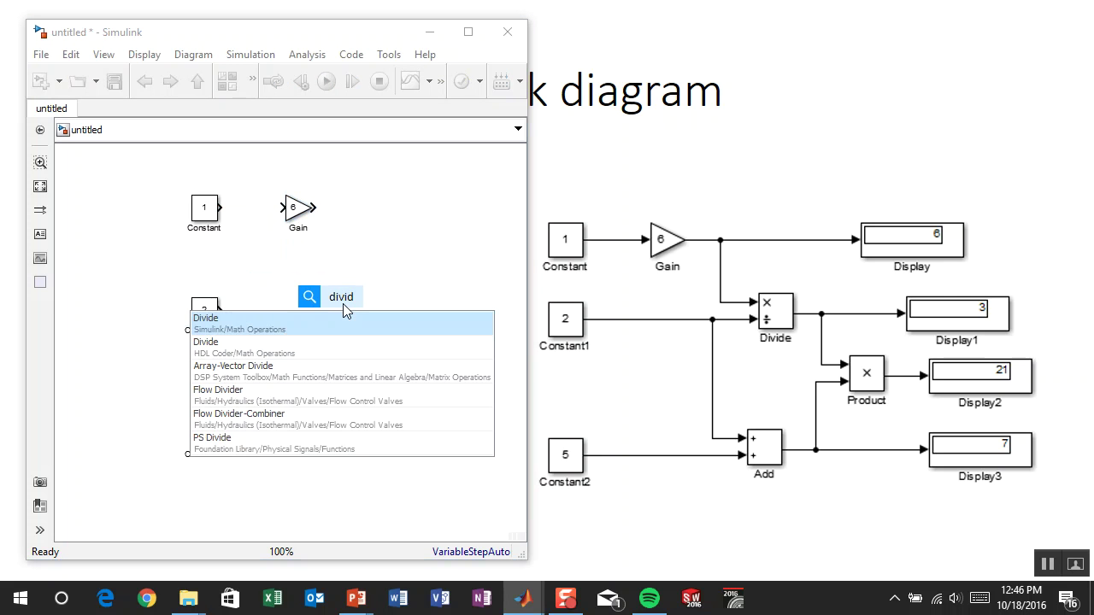
pyautogui.press('Return')
pyautogui.doubleClick(341, 308)
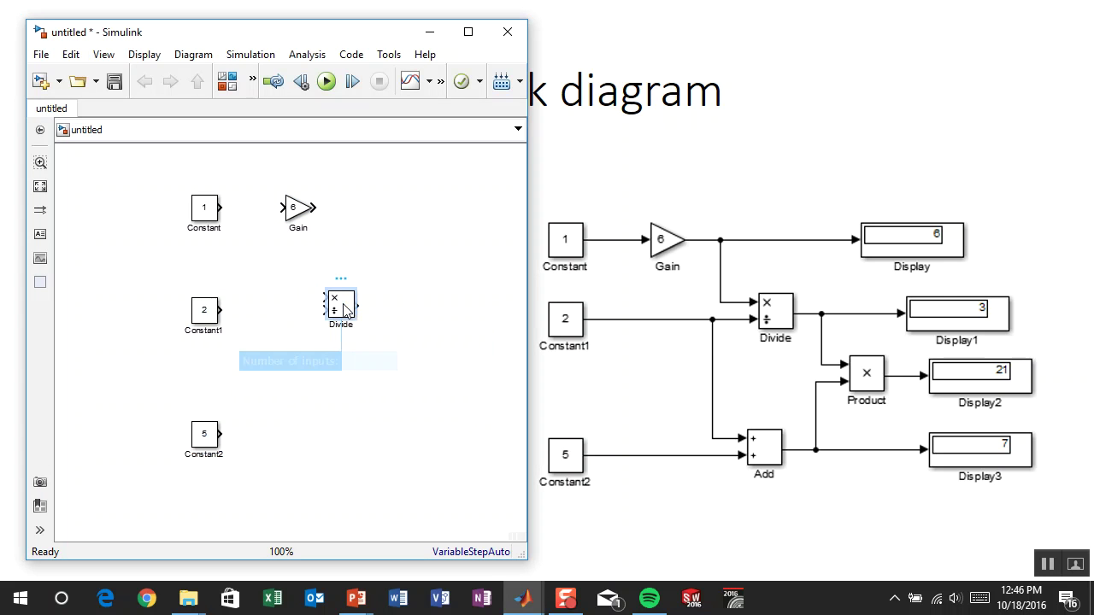
pyautogui.click(406, 350)
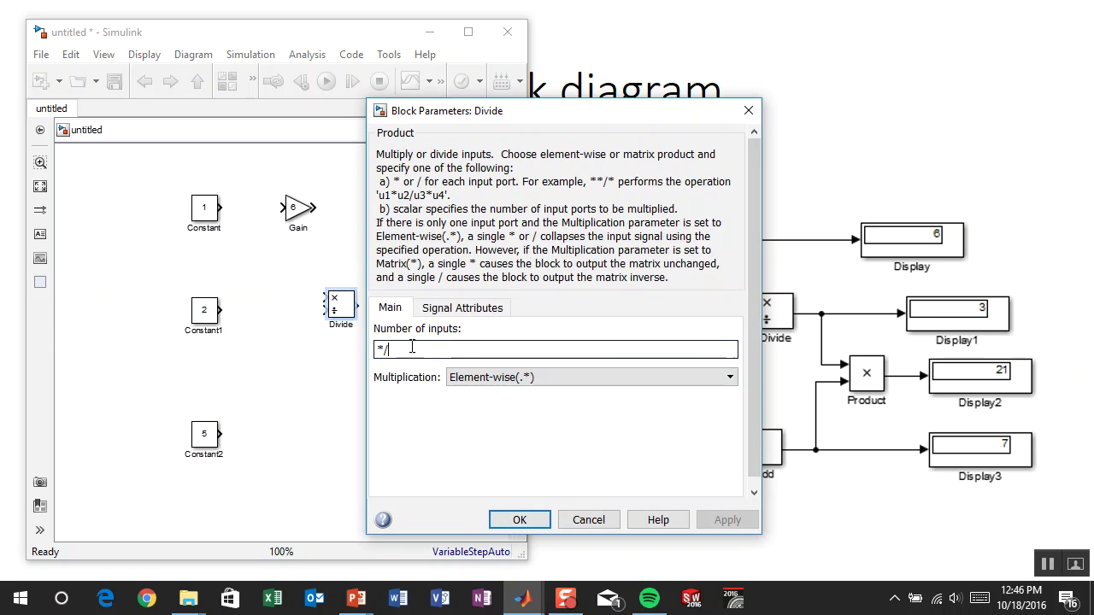
pyautogui.click(519, 519)
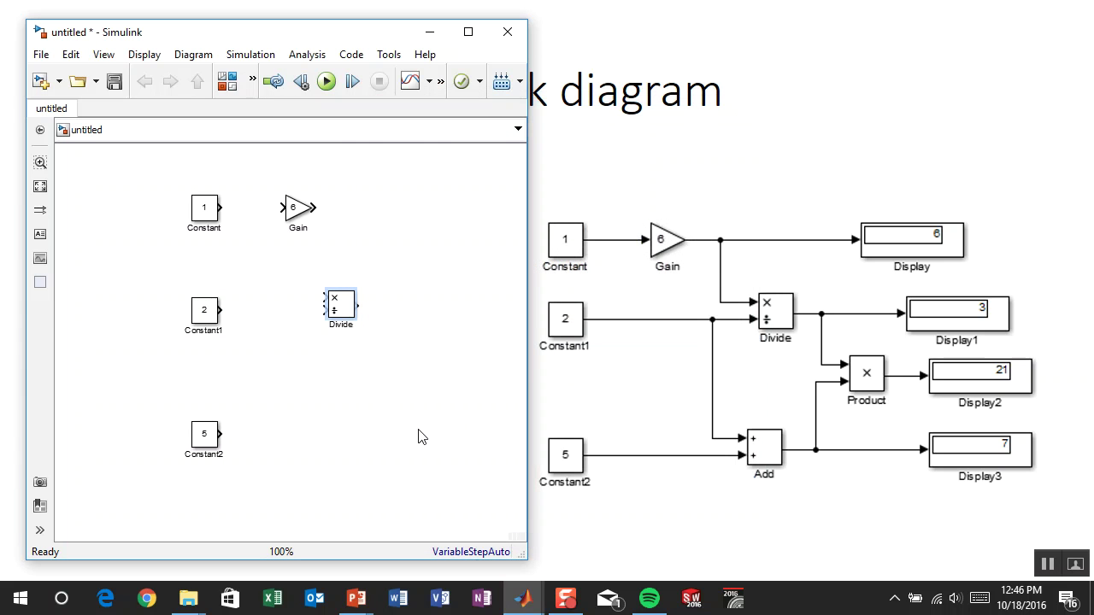
# - Add an Add block beneath the Divide block, roughly level with the Constant of value 5
pyautogui.click(363, 428)
pyautogui.write('add')
pyautogui.press('Return')
pyautogui.moveTo(365, 427); pyautogui.dragTo(365, 447)
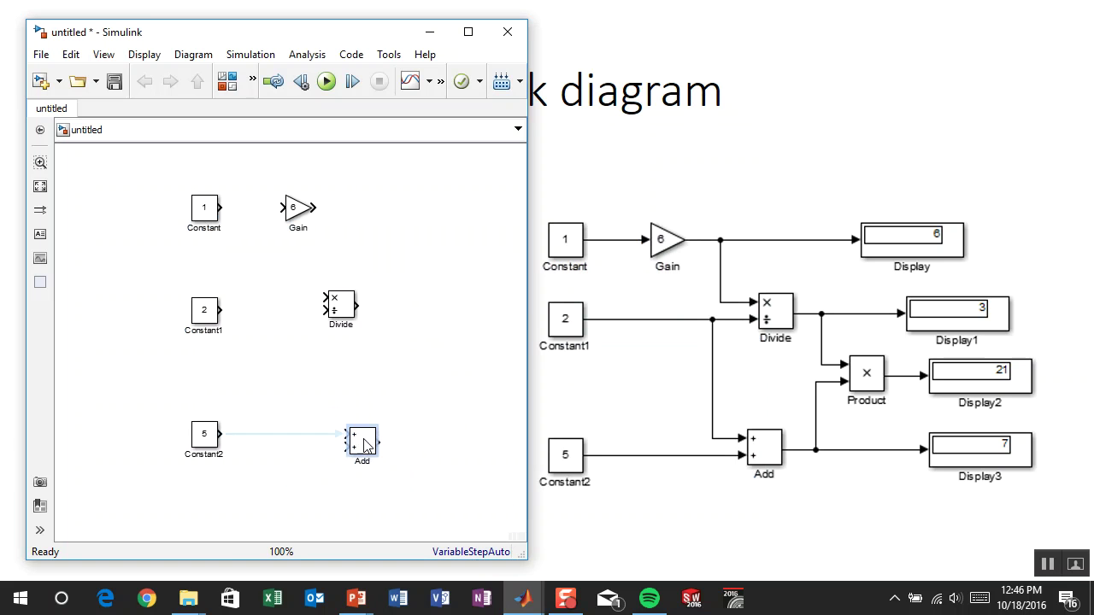
# - Add a Product block between the Divide and Add blocks, offset to their right
pyautogui.doubleClick(419, 366)
pyautogui.write('produ')
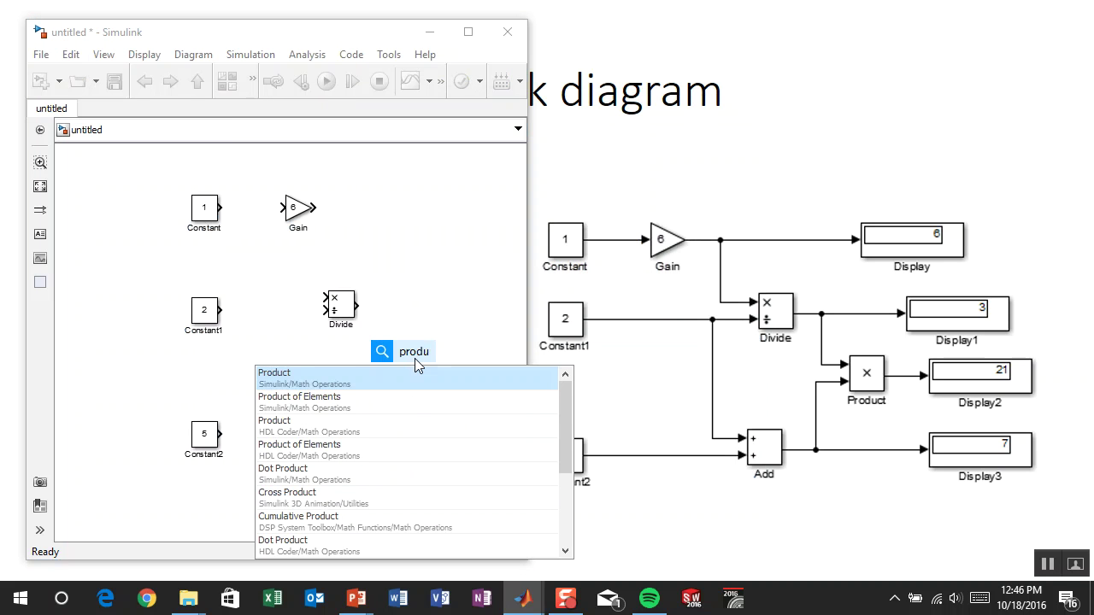
pyautogui.press('Return')
pyautogui.click(453, 312)
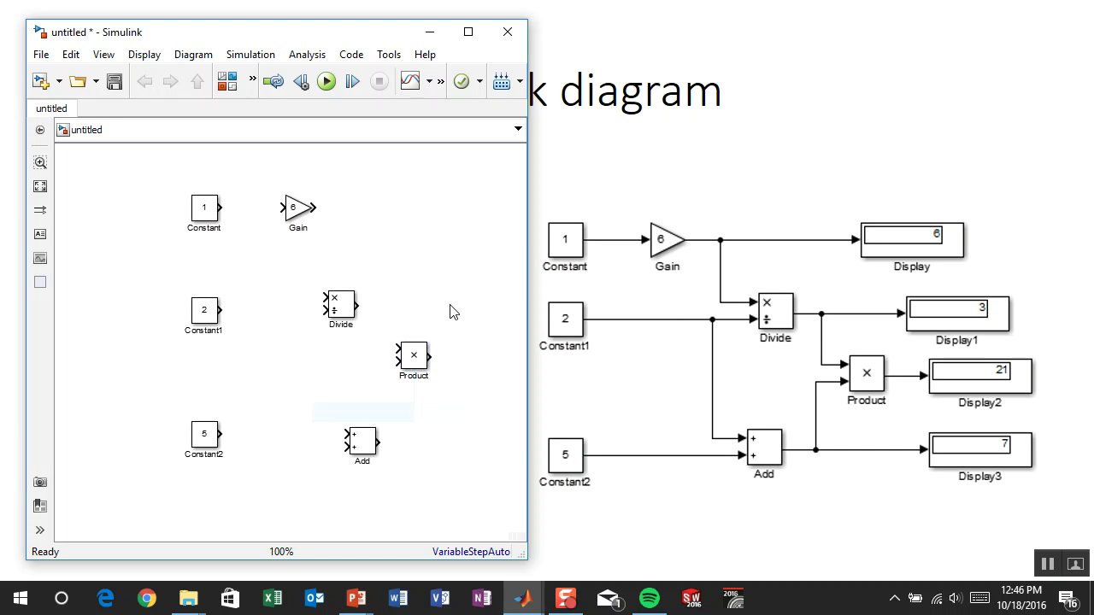
# - Add a Display block to the right of the Gain block
pyautogui.click(412, 186)
pyautogui.write('disp')
pyautogui.press('Return')
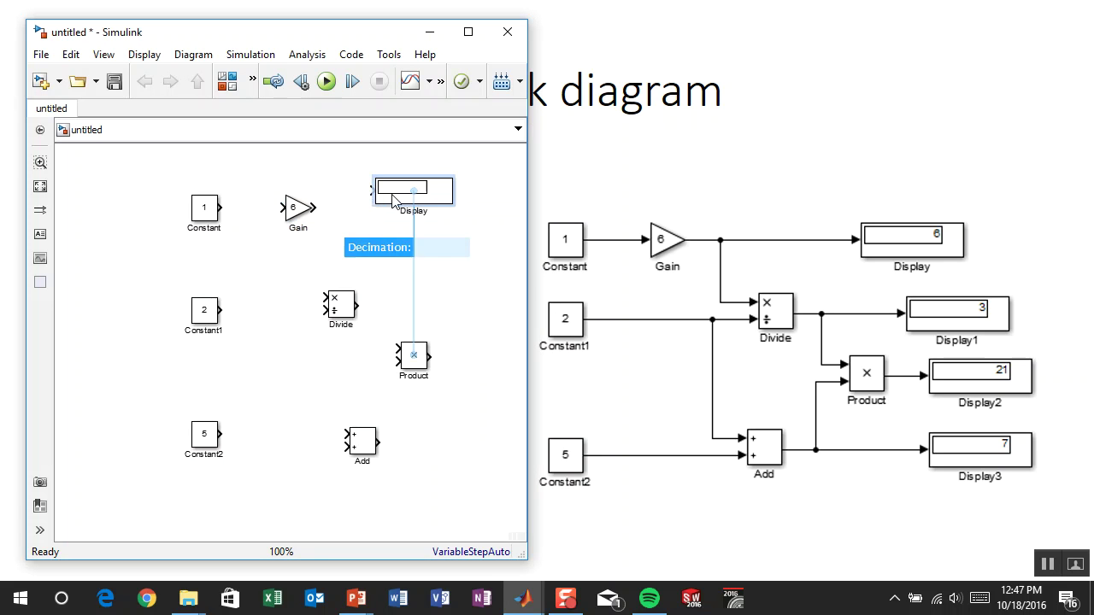
pyautogui.moveTo(395, 203); pyautogui.dragTo(431, 209)
pyautogui.moveTo(434, 275); pyautogui.dragTo(360, 270)
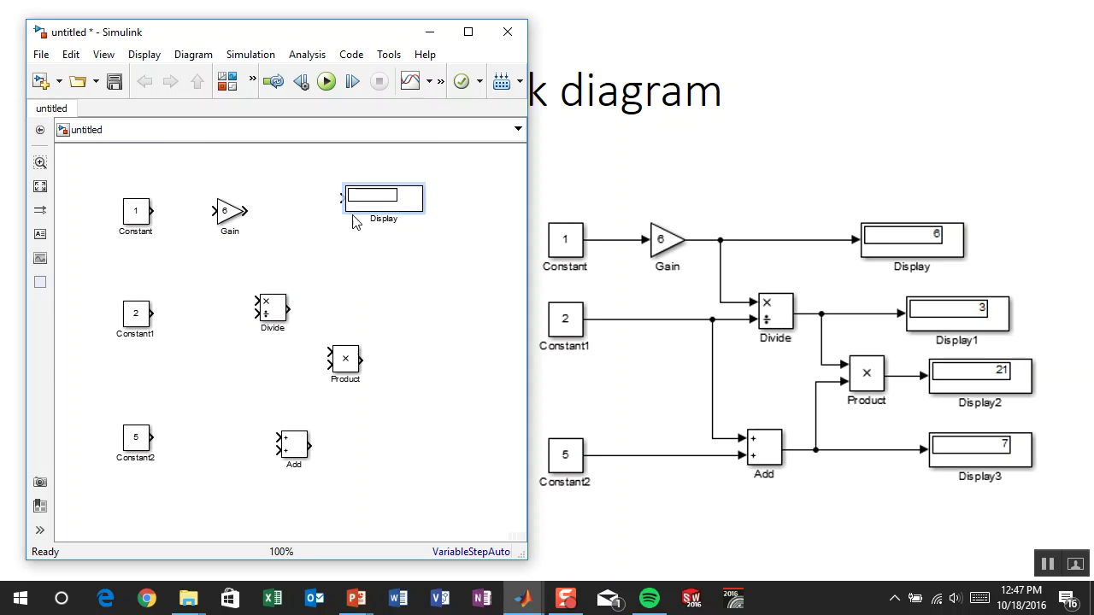
# - Connect the Gain to the Display, and give Divide, Product and Add each their own connected copy of the Display
pyautogui.click(230, 209)
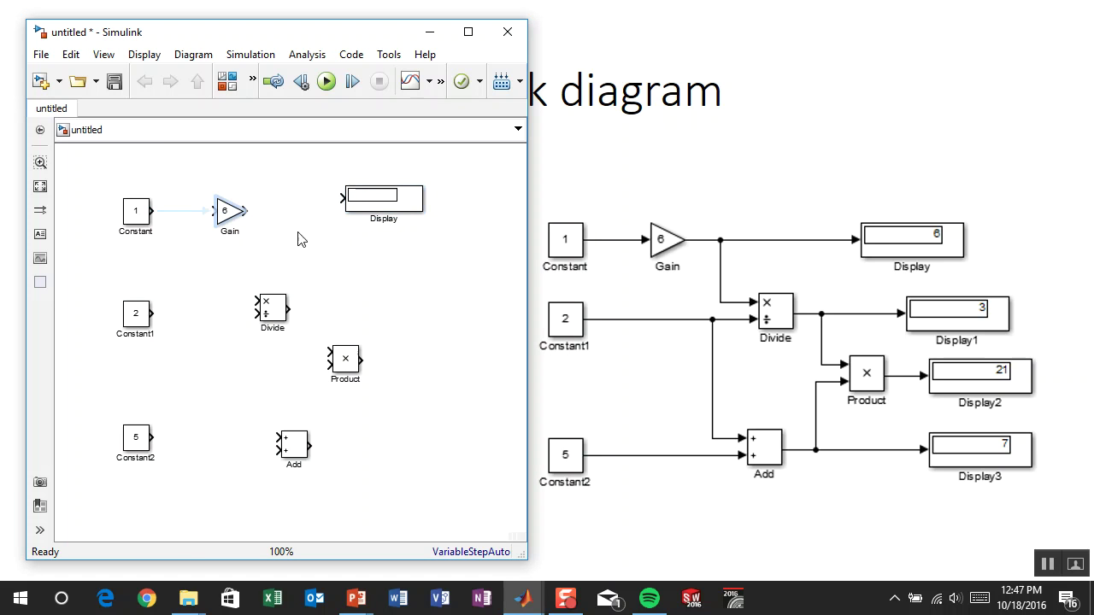
pyautogui.keyDown('ctrl'); pyautogui.click(393, 209); pyautogui.keyUp('ctrl')
pyautogui.moveTo(393, 209); pyautogui.dragTo(453, 450)
pyautogui.click(416, 313)
pyautogui.click(417, 360)
pyautogui.click(414, 447)
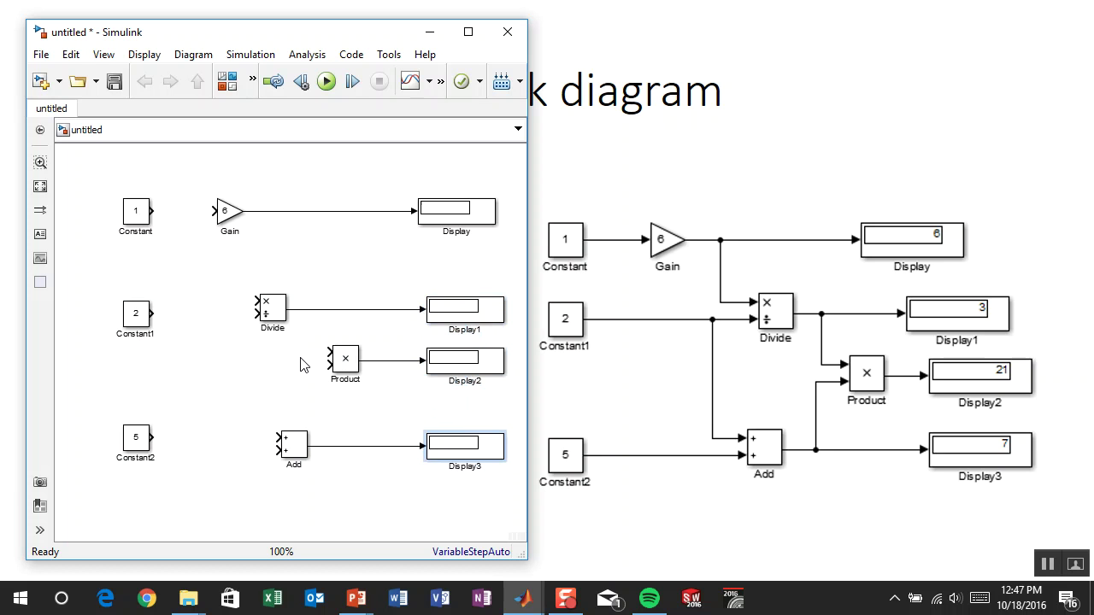
# - Connect Constant to the Gain and Constant1 to the Divide's ÷ input, and branch the Constant signal to the × input
pyautogui.moveTo(156, 214); pyautogui.dragTo(217, 211)
pyautogui.click(152, 313)
pyautogui.moveTo(156, 313)
pyautogui.mouseDown()
pyautogui.moveTo(257, 313)
pyautogui.moveTo(192, 212)
pyautogui.mouseUp()
pyautogui.click(258, 304)
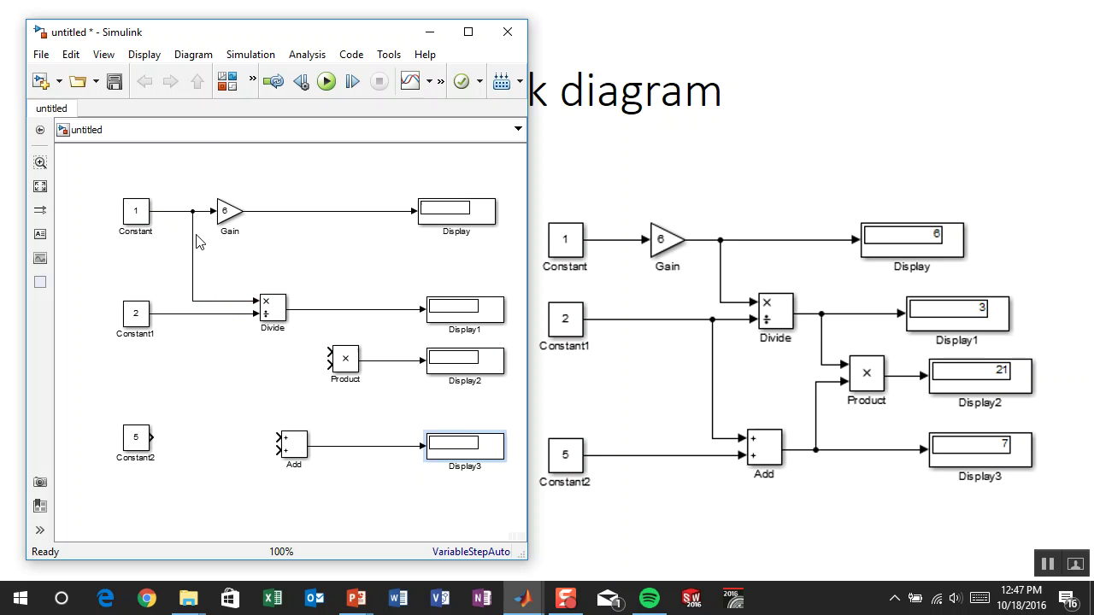
# - Undo the last branch and feed the Divide's × input from the Gain output instead, with the Gain moved closer to its Constant
pyautogui.hotkey('ctrl', 'z')
pyautogui.moveTo(258, 301); pyautogui.dragTo(195, 212)
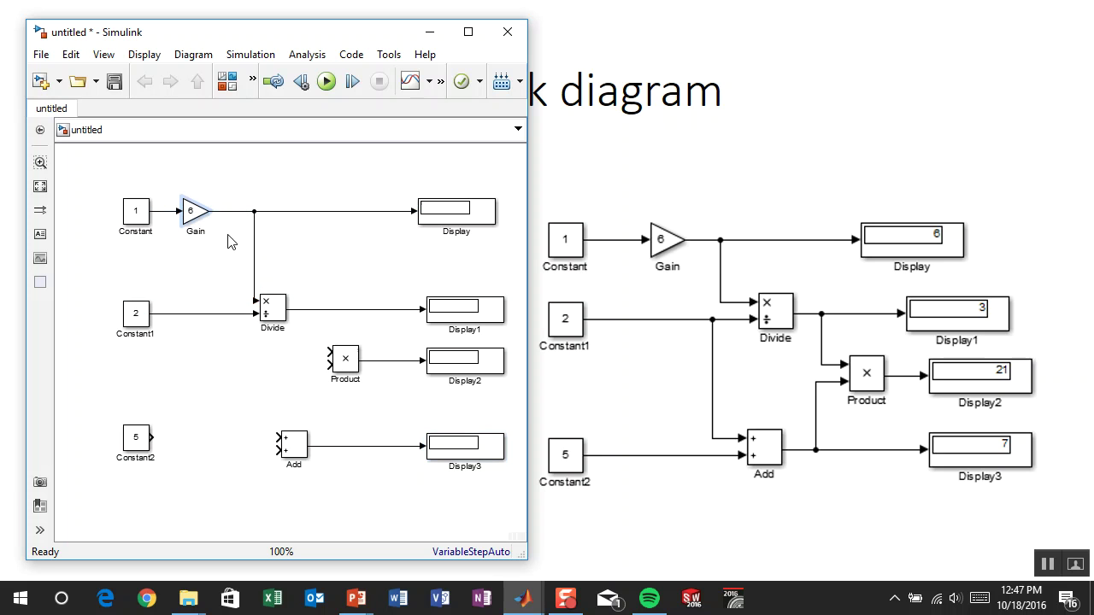
pyautogui.moveTo(255, 253); pyautogui.dragTo(234, 248)
pyautogui.click(288, 252)
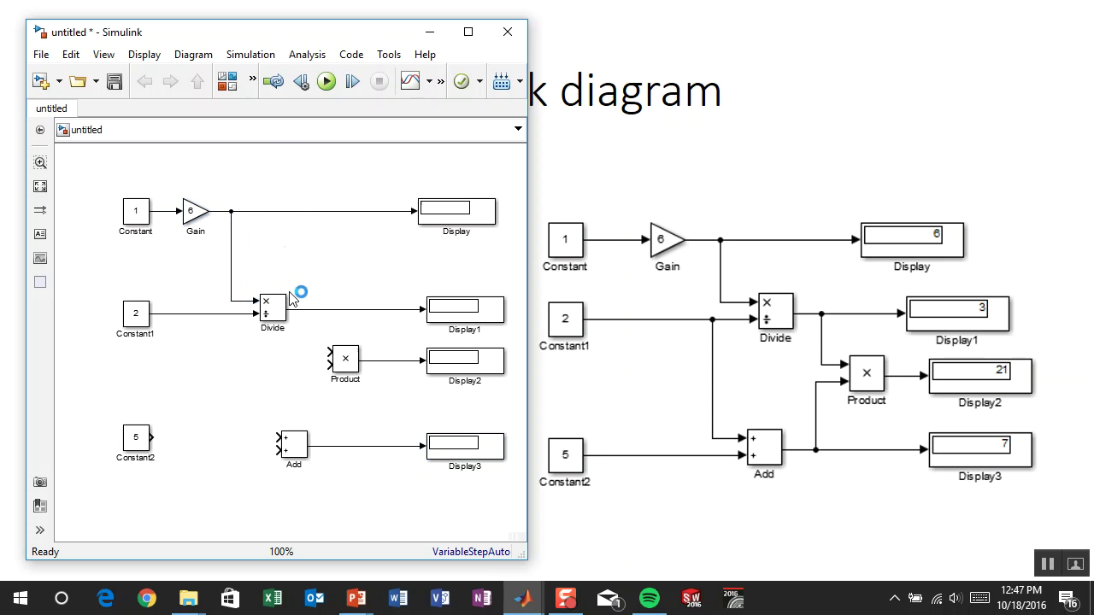
# - Align Constant2 with the Add block's lower input and connect them, and branch the Constant1 signal to the upper input
pyautogui.moveTo(141, 434); pyautogui.dragTo(142, 447)
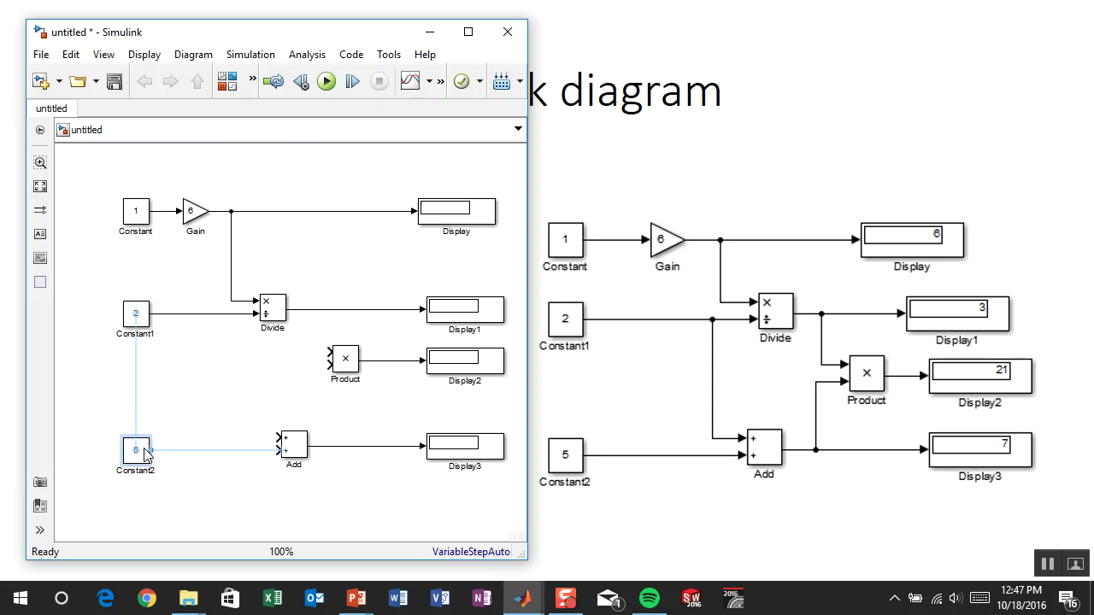
pyautogui.click(189, 451)
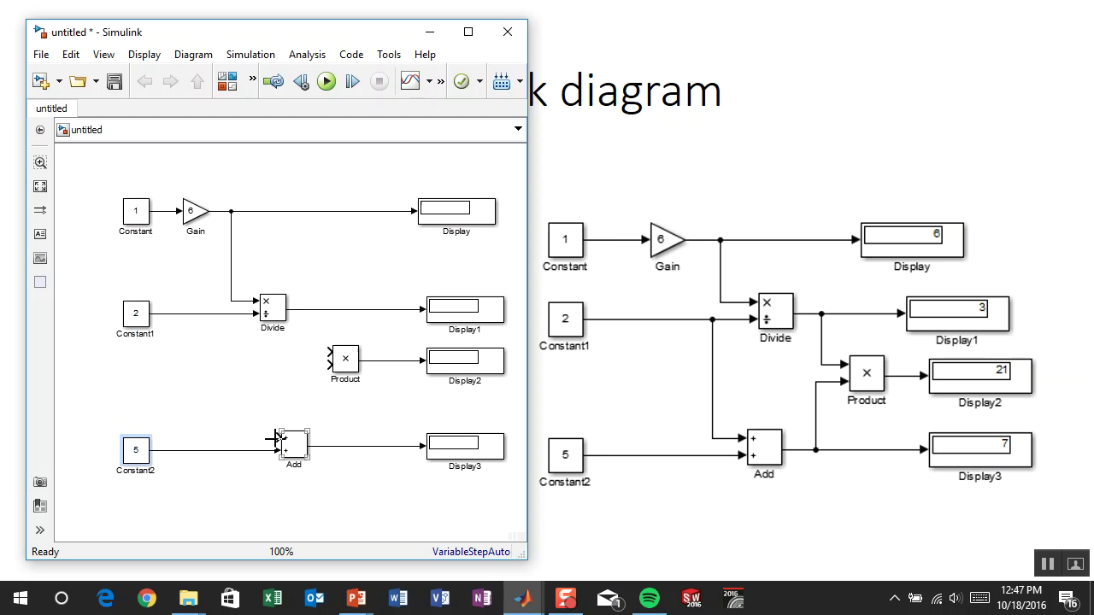
pyautogui.moveTo(276, 438); pyautogui.dragTo(211, 314)
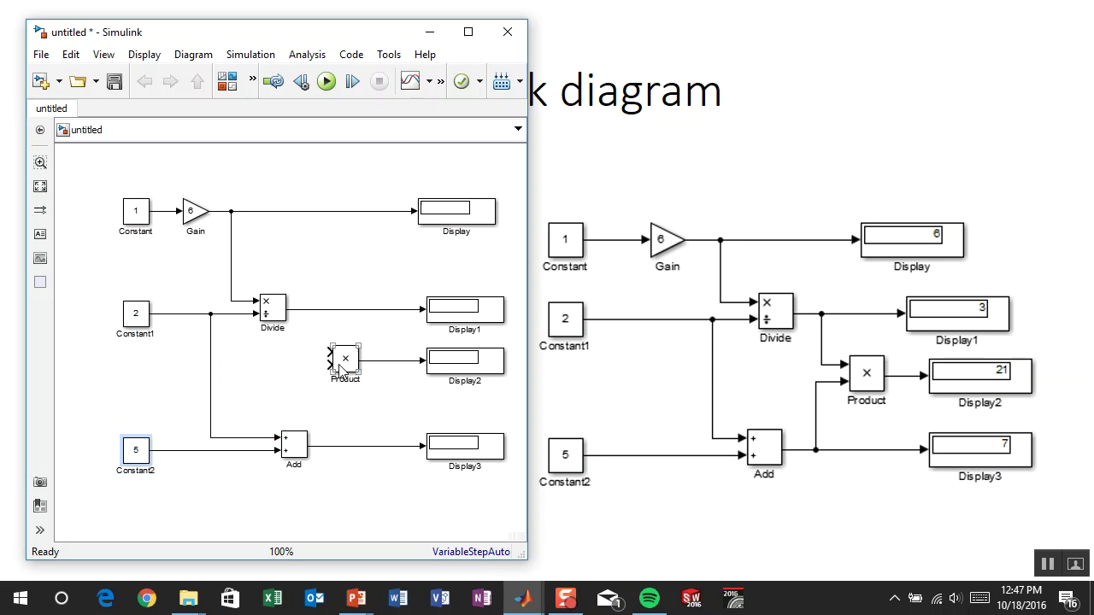
# - Connect the Product block's lower input to the Add output and its upper input to the Divide output
pyautogui.moveTo(328, 364); pyautogui.dragTo(316, 445)
pyautogui.moveTo(329, 353); pyautogui.dragTo(309, 310)
pyautogui.click(345, 277)
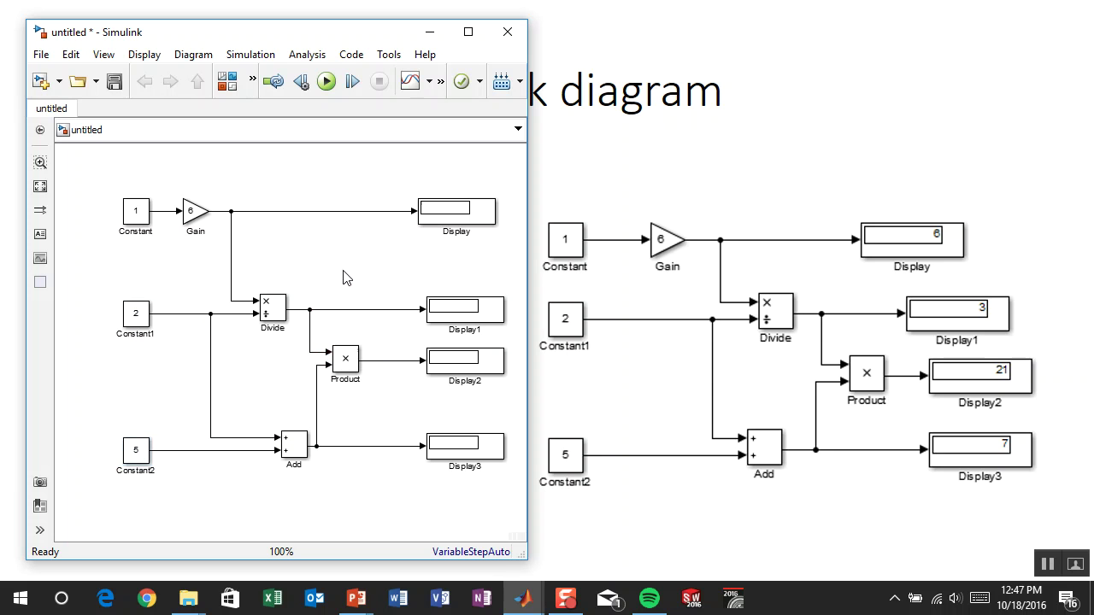
# - Run the simulation of the completed diagram so all four Display blocks update
pyautogui.click(326, 81)
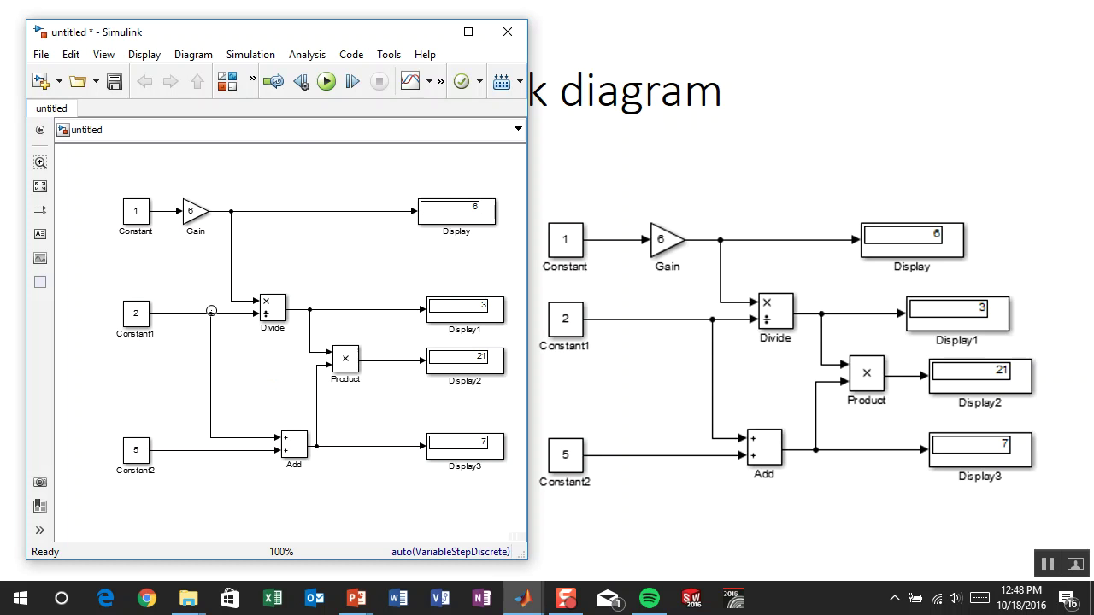
pyautogui.moveTo(332, 240); pyautogui.dragTo(307, 235)
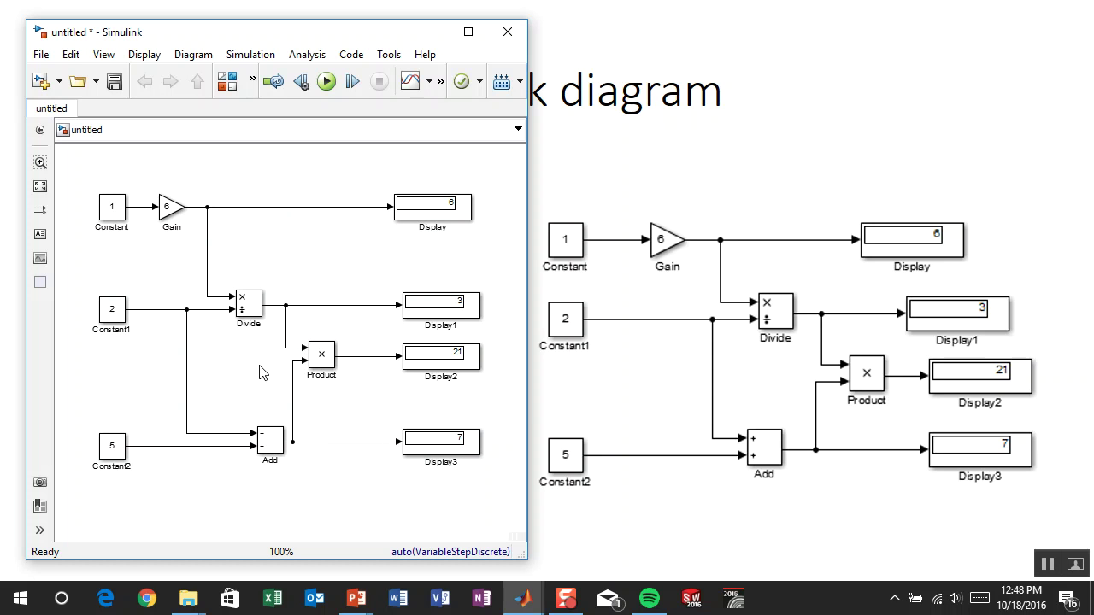
pyautogui.click(331, 360)
pyautogui.click(178, 282)
# - Save the model as mod2 in the day 4d folder
pyautogui.click(115, 82)
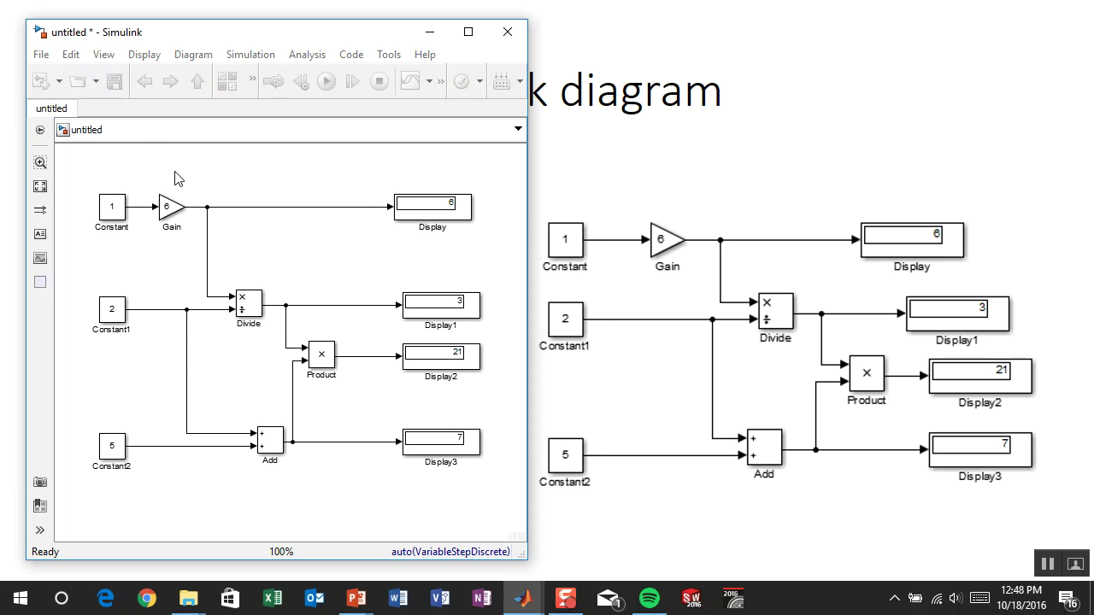
pyautogui.write('mod2')
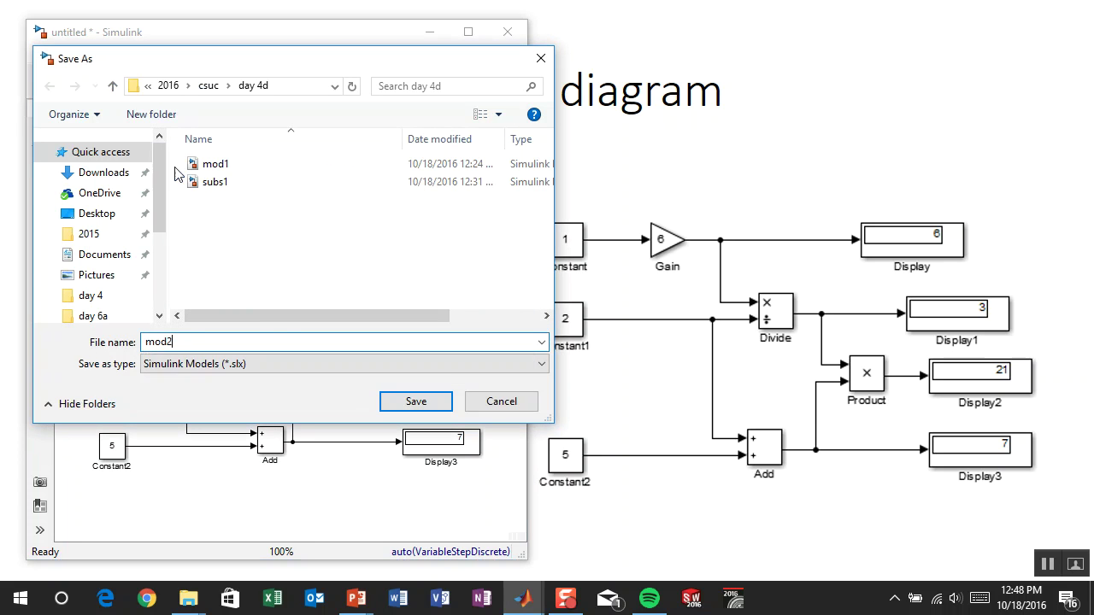
pyautogui.press('Return')
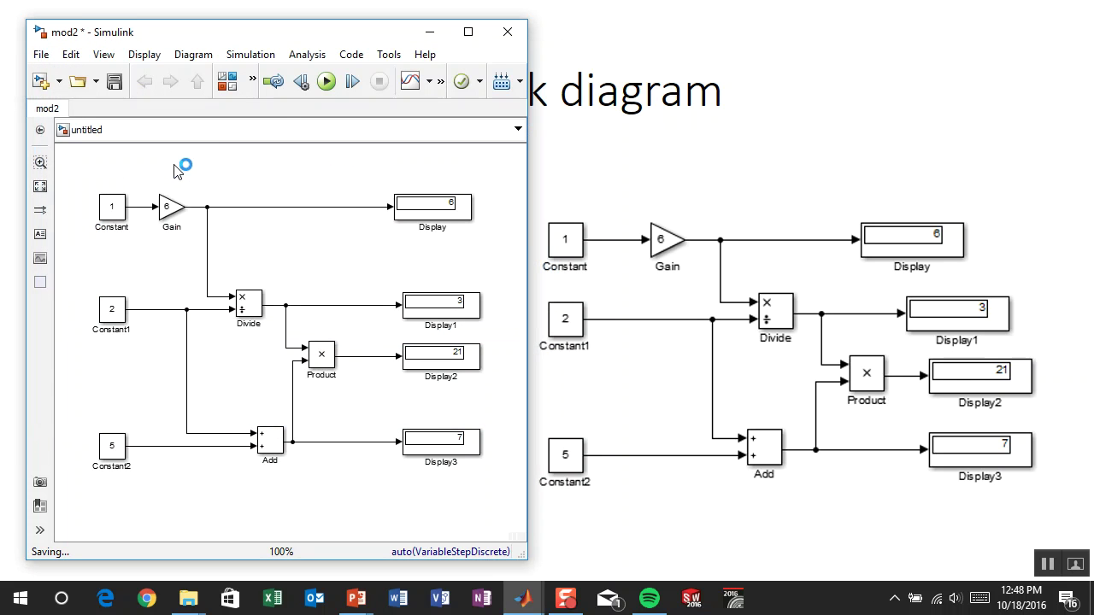
pyautogui.click(506, 35)
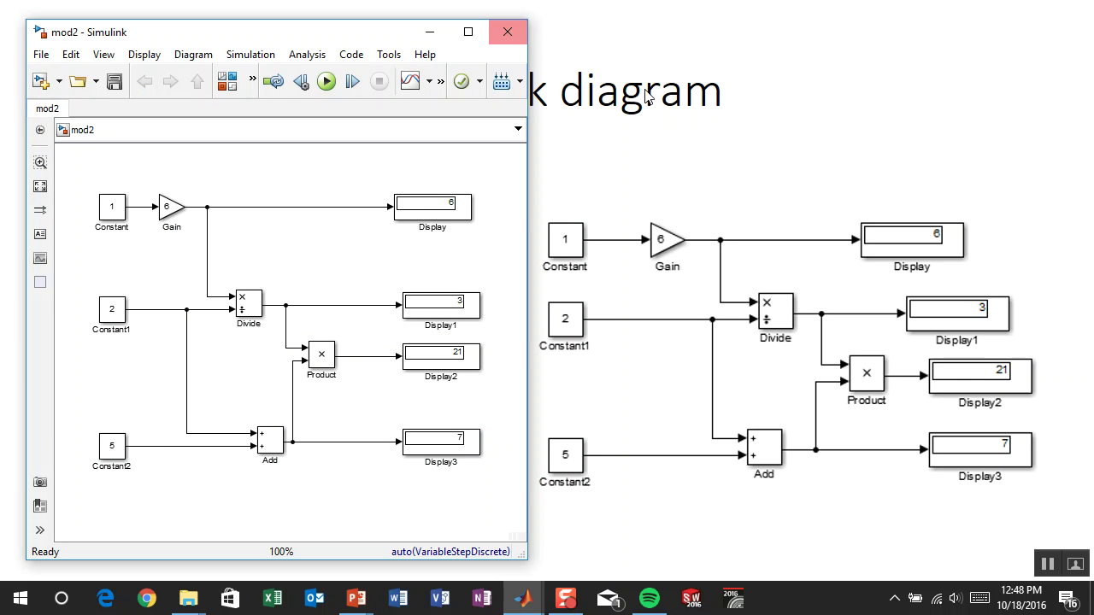
# - Advance the slides to "Setting the time, seeing time pass", and replace the open mod2 window with a new blank model
pyautogui.click(647, 94)
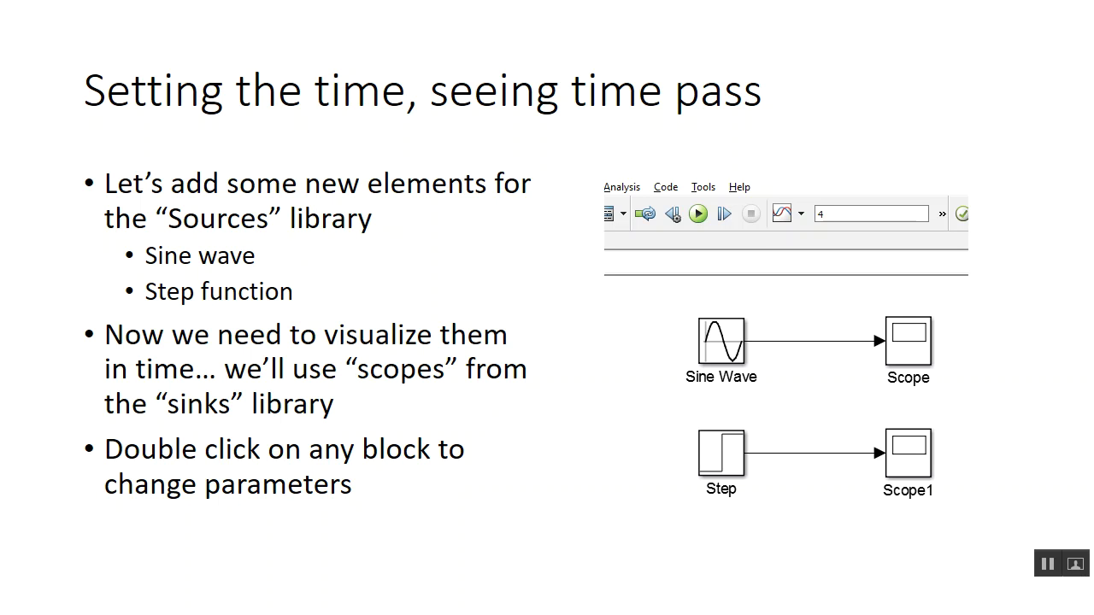
pyautogui.hotkey('alt', 'Tab')
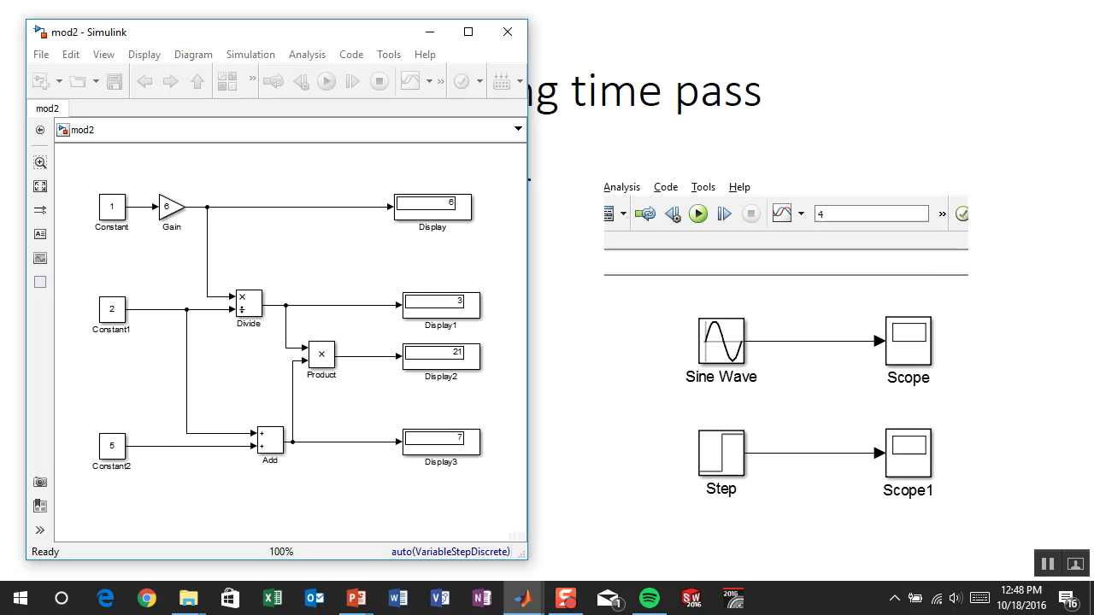
pyautogui.hotkey('ctrl', 'n')
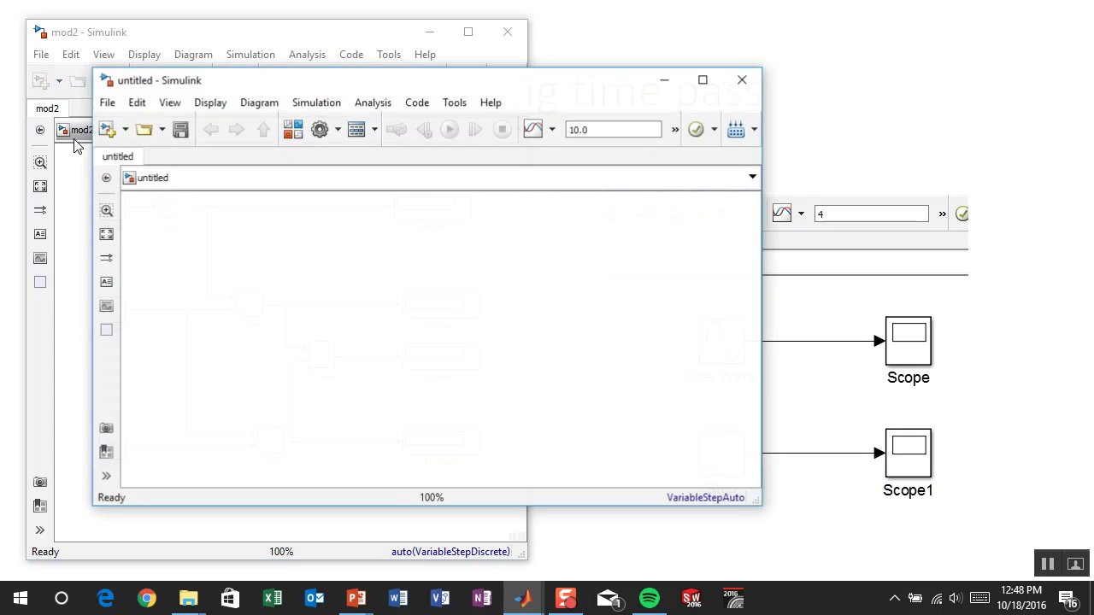
pyautogui.click(365, 26)
pyautogui.click(506, 33)
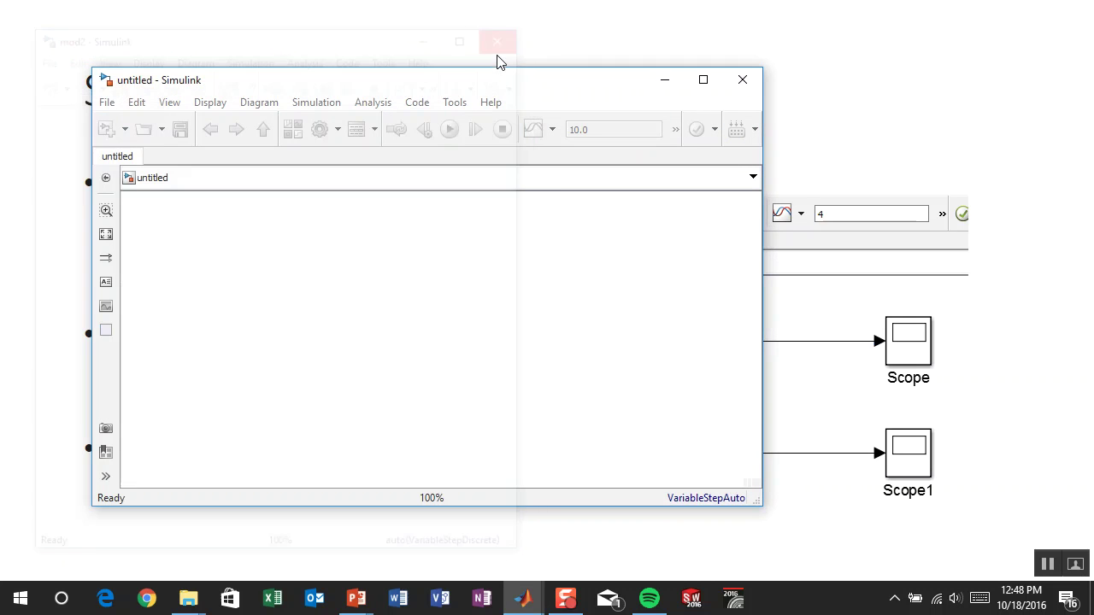
# - Resize the blank model window narrower and taller and place it beside the slide's Sine Wave and Step reference diagram
pyautogui.moveTo(496, 88); pyautogui.dragTo(427, 63)
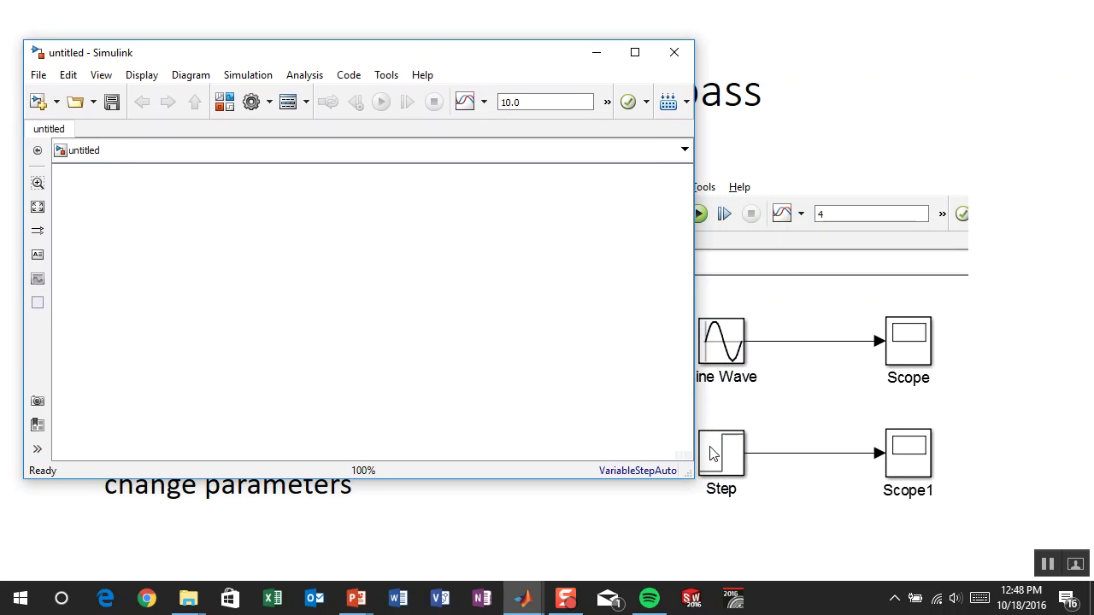
pyautogui.moveTo(692, 475); pyautogui.dragTo(545, 568)
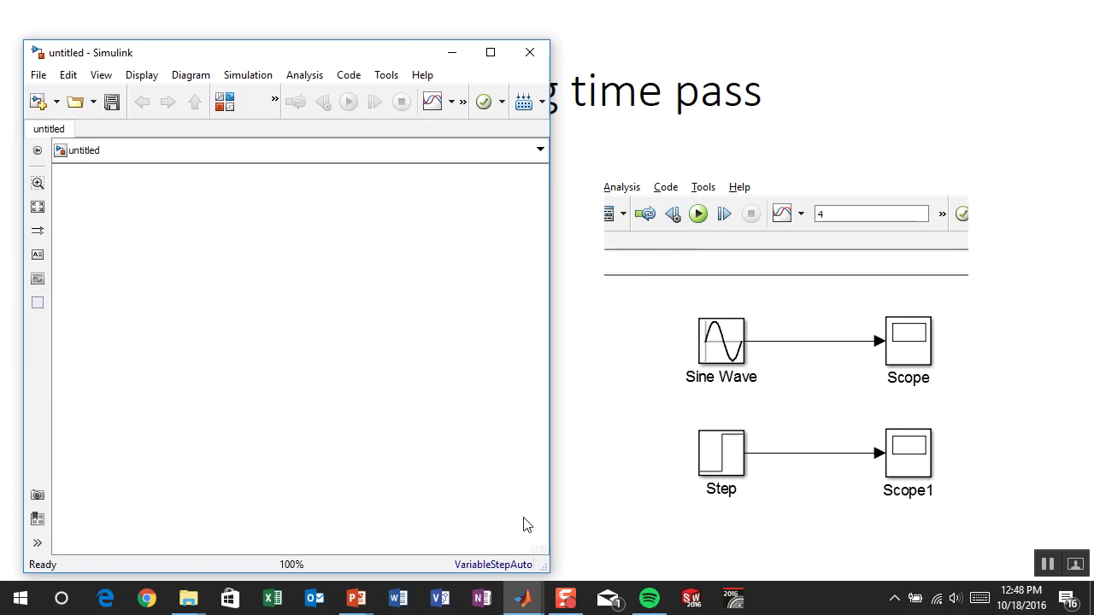
pyautogui.moveTo(359, 59); pyautogui.dragTo(882, 52)
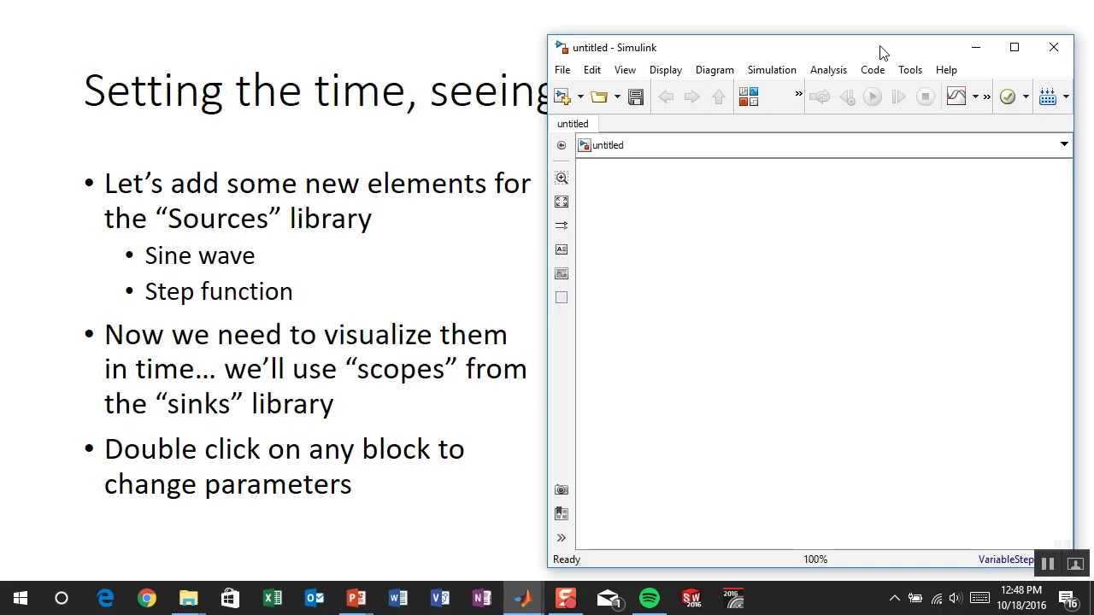
pyautogui.moveTo(882, 52); pyautogui.dragTo(873, 44)
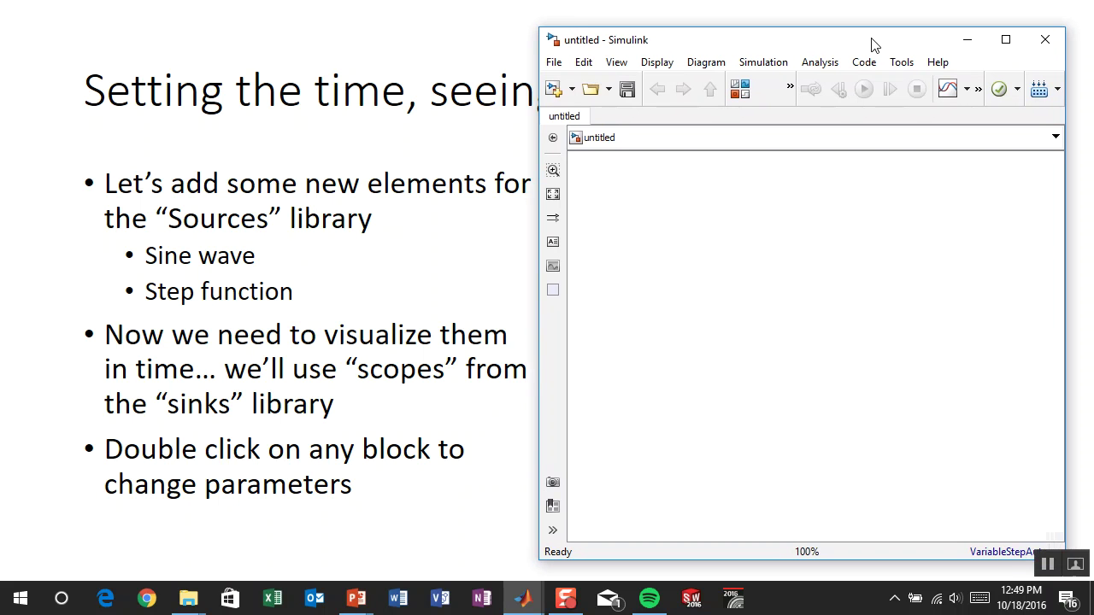
pyautogui.moveTo(874, 45); pyautogui.dragTo(389, 44)
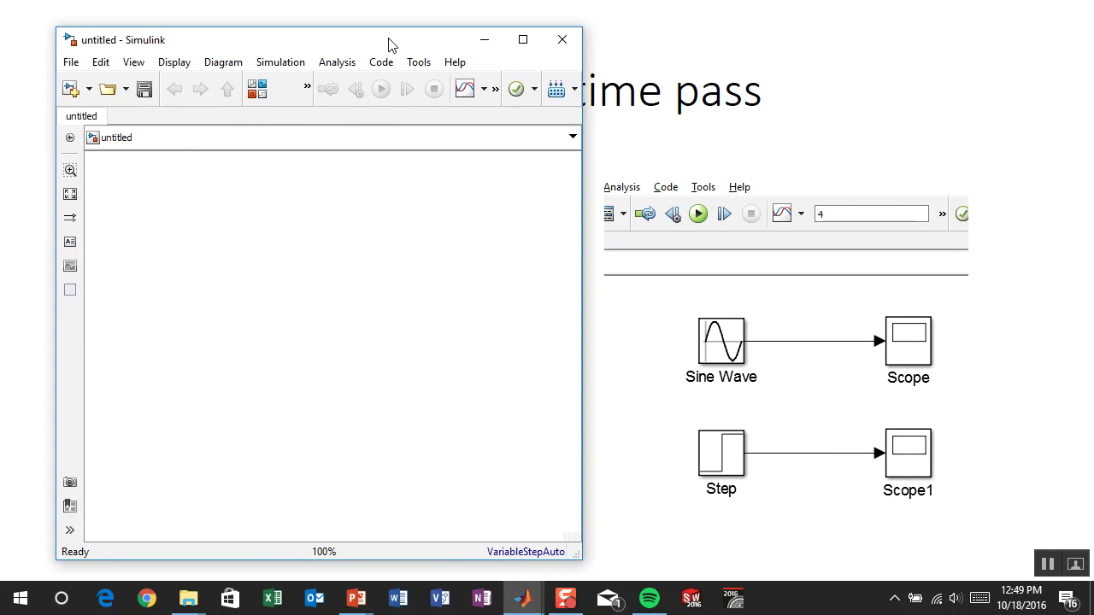
pyautogui.write('sine')
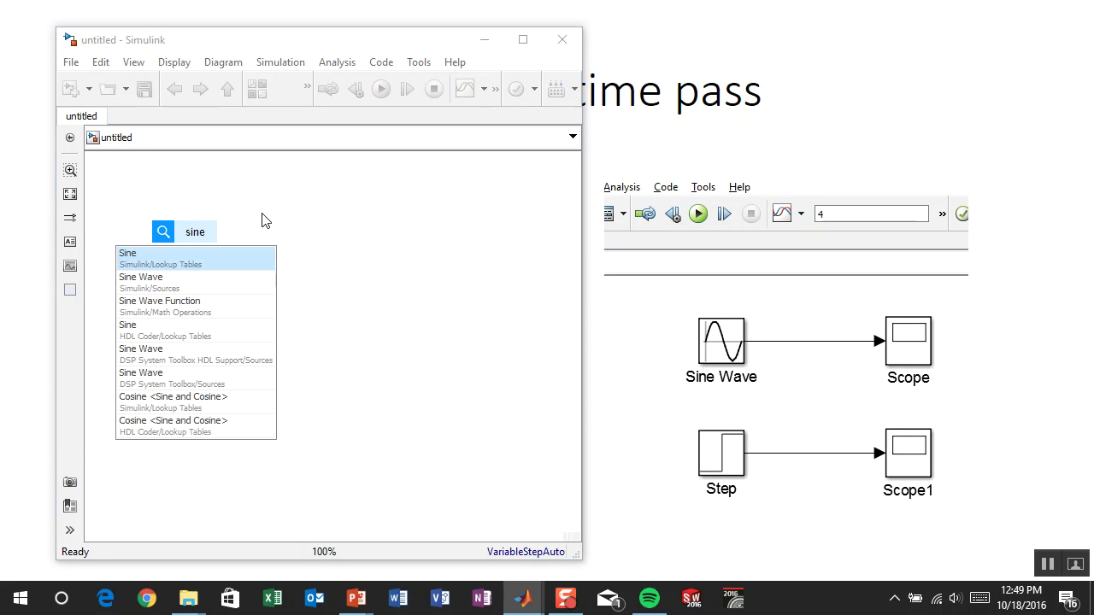
pyautogui.press('BackSpace')
pyautogui.press('BackSpace')
pyautogui.press('BackSpace')
pyautogui.press('BackSpace')
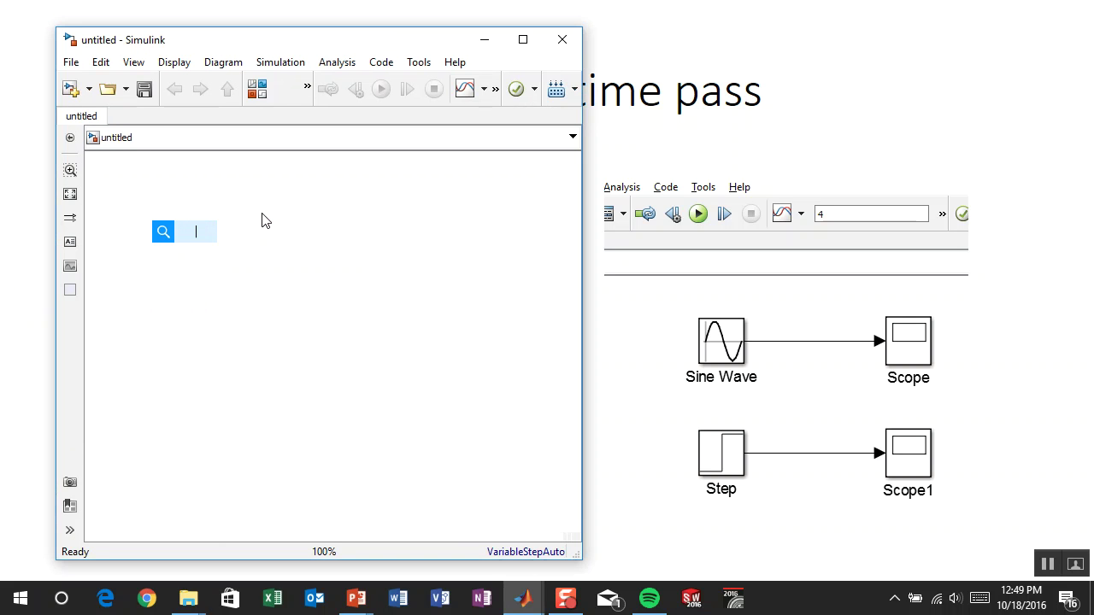
# - Add a Sine Wave block and, below it, a Step block from the Simulink Sources library
pyautogui.click(259, 90)
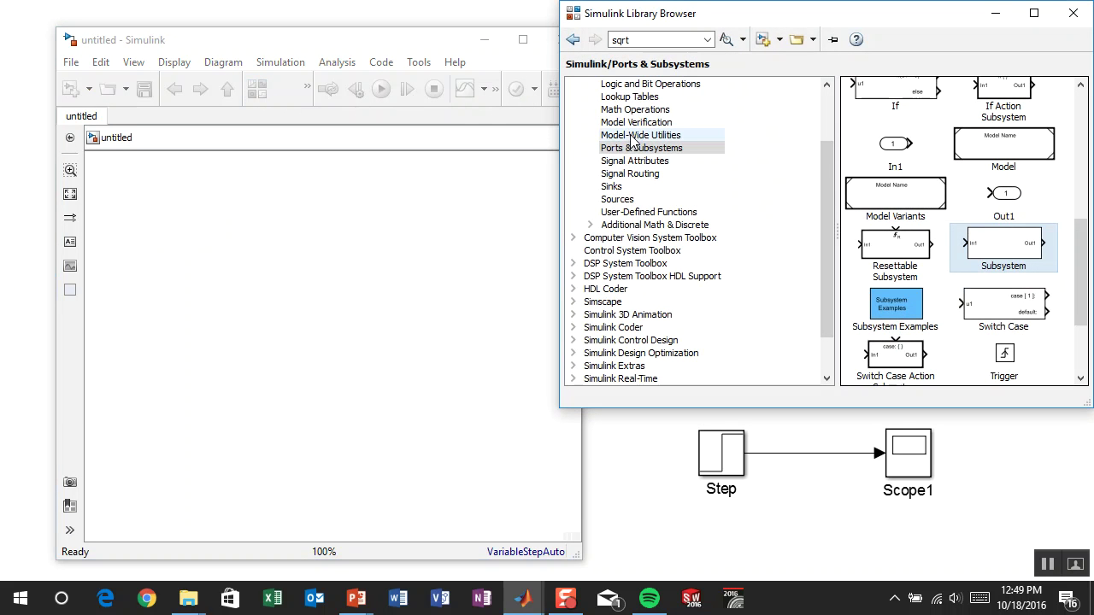
pyautogui.click(636, 200)
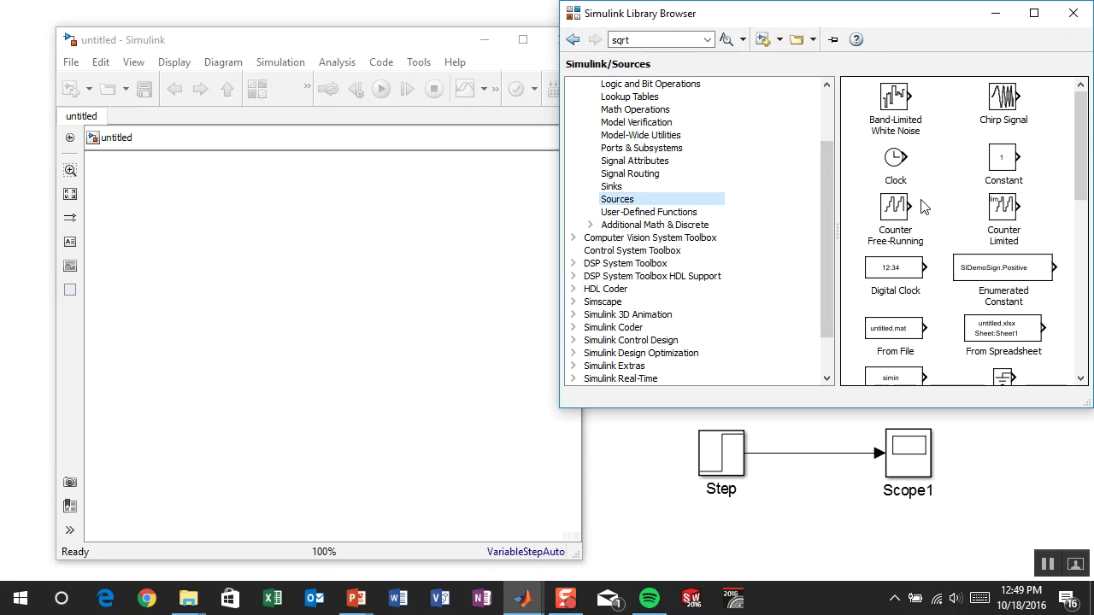
pyautogui.moveTo(1081, 129); pyautogui.dragTo(330, 218)
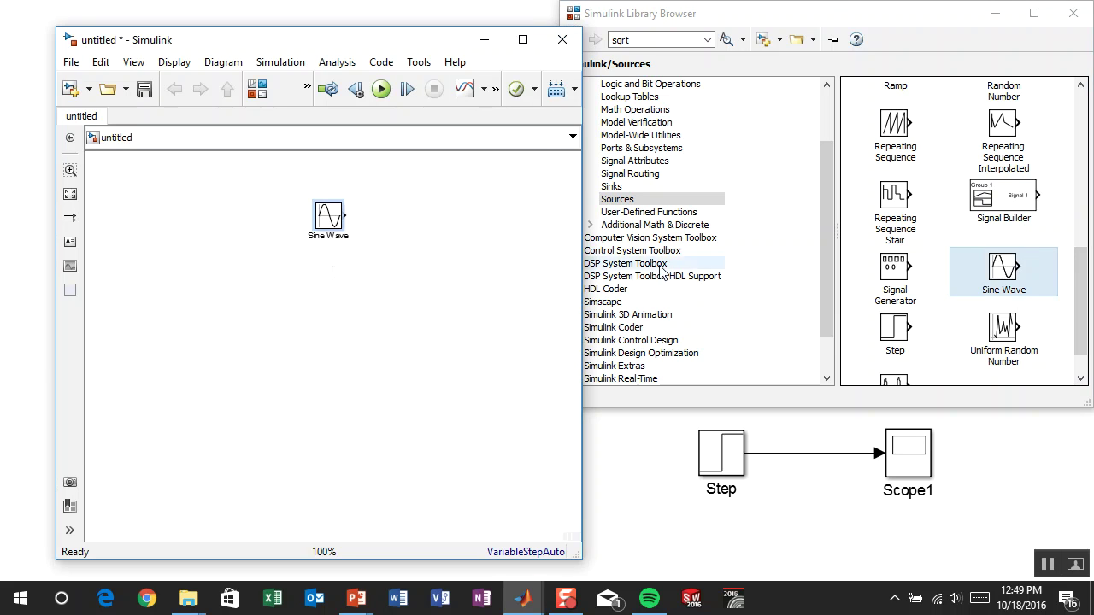
pyautogui.moveTo(564, 338); pyautogui.dragTo(318, 326)
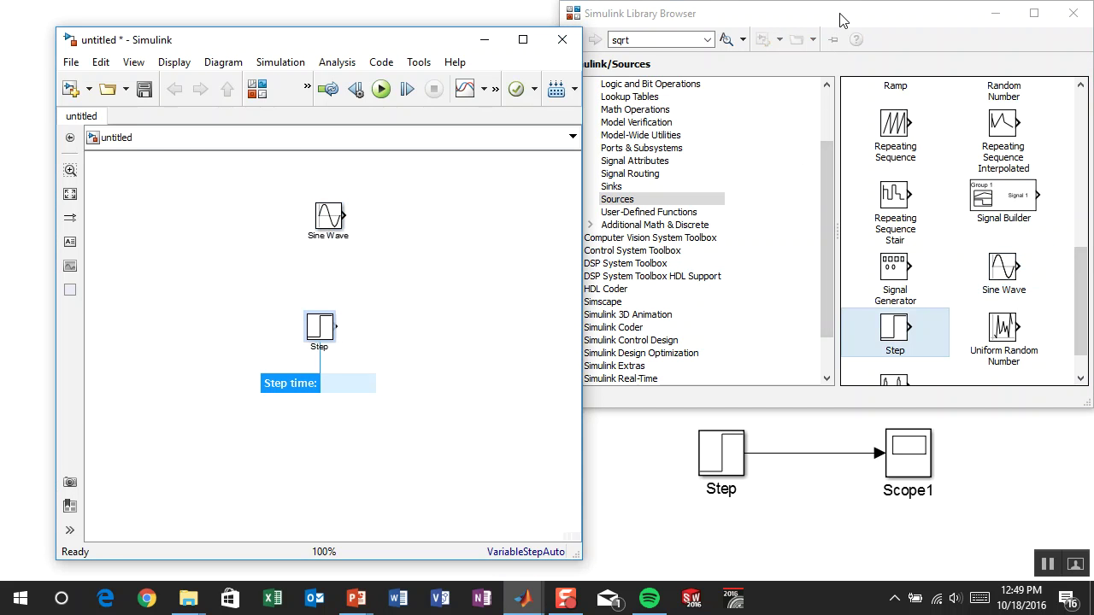
# - Add two Scope blocks from the Sinks library, one level with the Sine Wave and one level with the Step block
pyautogui.click(630, 186)
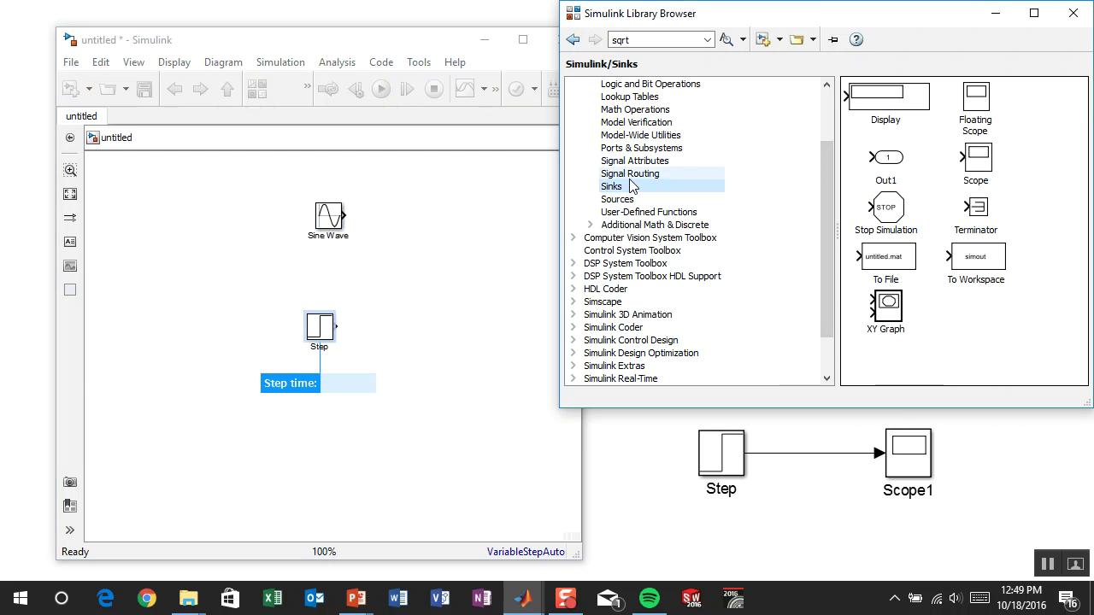
pyautogui.click(920, 104)
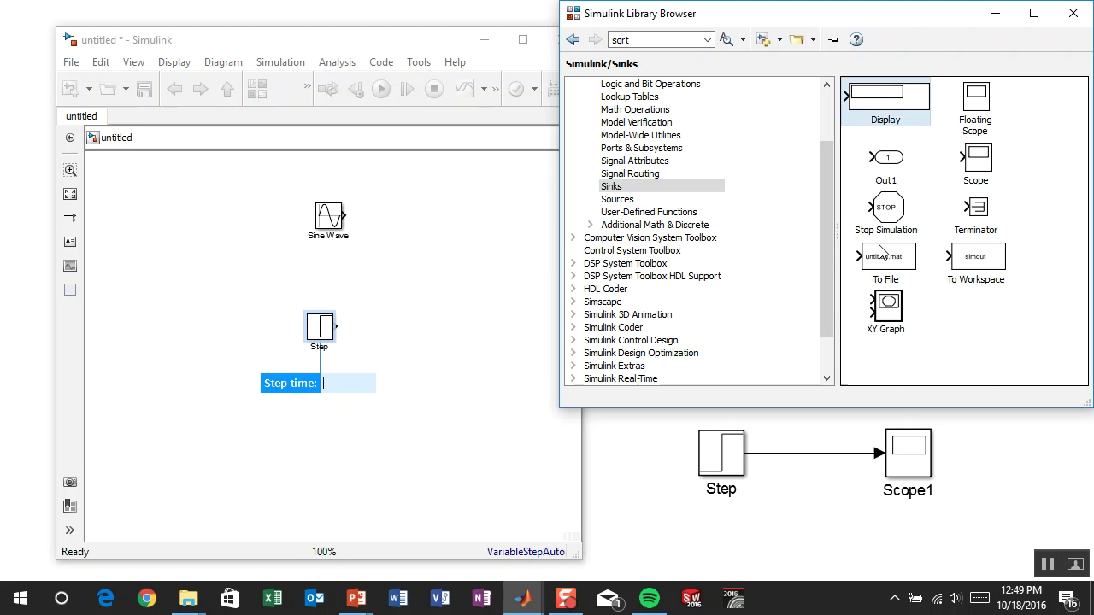
pyautogui.moveTo(974, 171); pyautogui.dragTo(483, 332)
pyautogui.click(993, 14)
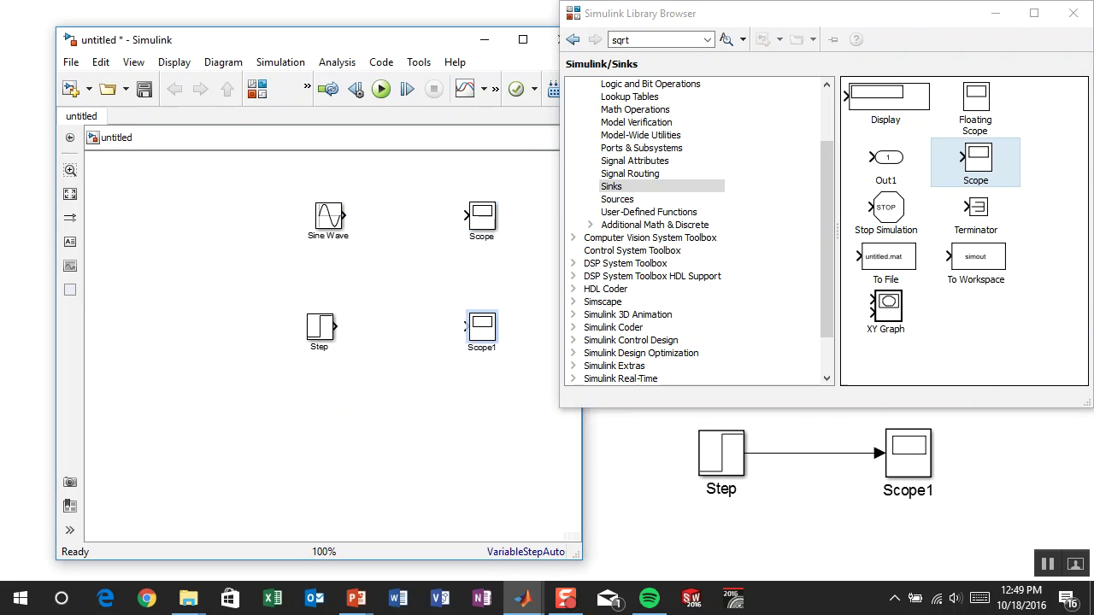
# - Connect the Sine Wave output to Scope and the Step output to Scope1, with Step placed below Sine Wave
pyautogui.click(430, 250)
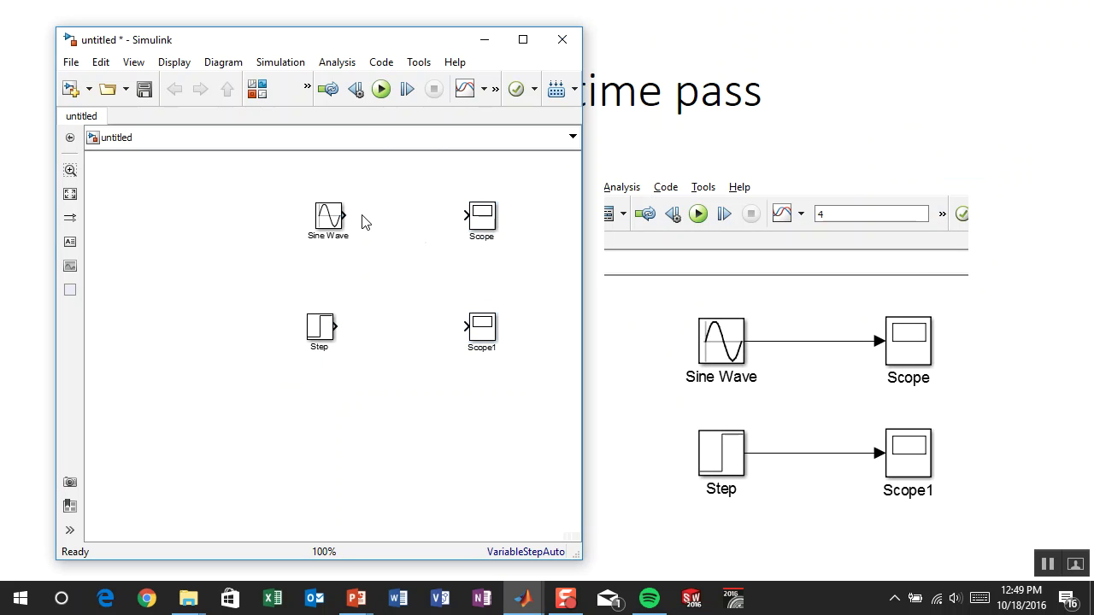
pyautogui.moveTo(348, 218)
pyautogui.mouseDown()
pyautogui.moveTo(516, 214)
pyautogui.moveTo(472, 217)
pyautogui.mouseUp()
pyautogui.moveTo(336, 326); pyautogui.dragTo(470, 325)
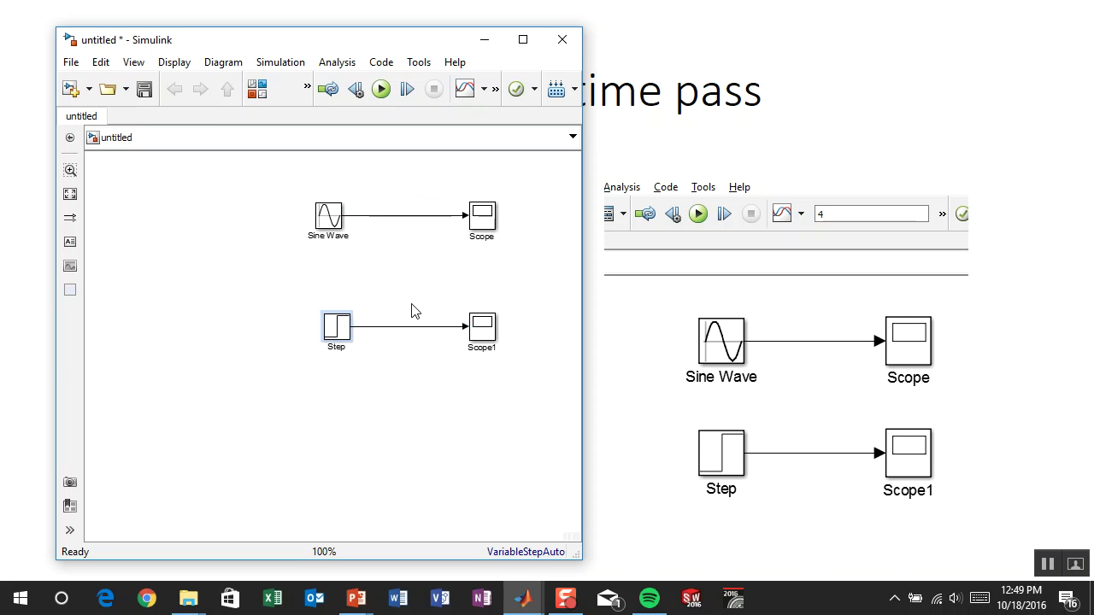
# - Tighten the layout by moving the source blocks nearer their scopes and the Step–Scope1 pair closer beneath the Sine Wave row
pyautogui.scroll(3, 415, 310)
pyautogui.moveTo(471, 261); pyautogui.dragTo(369, 340)
pyautogui.moveTo(162, 215); pyautogui.dragTo(292, 219)
pyautogui.moveTo(176, 433); pyautogui.dragTo(254, 435)
pyautogui.moveTo(171, 353); pyautogui.dragTo(521, 476)
pyautogui.moveTo(454, 423); pyautogui.dragTo(455, 377)
pyautogui.press('space')
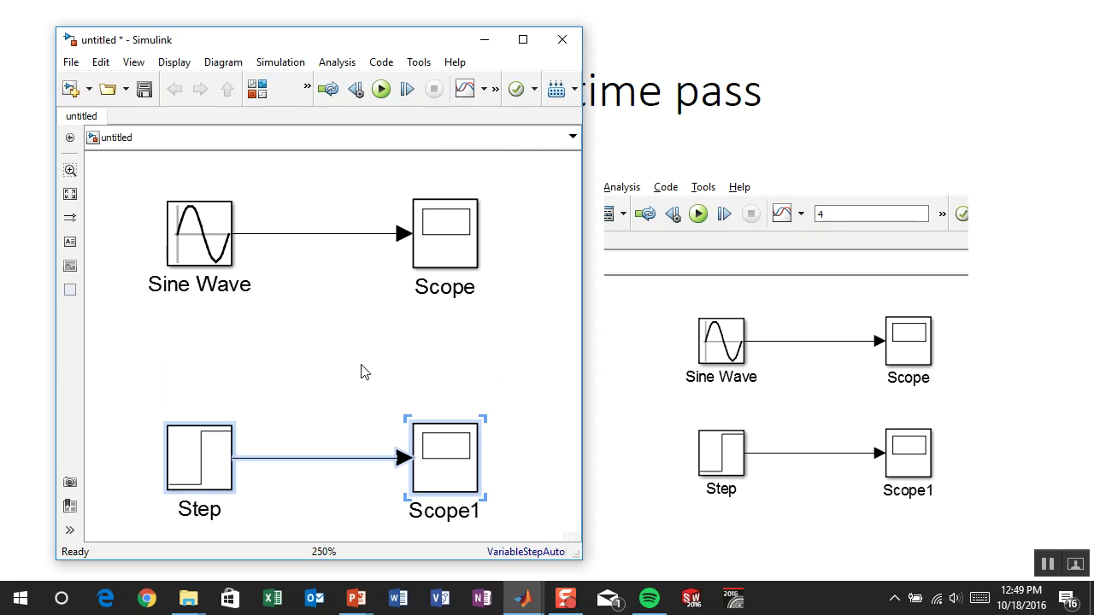
pyautogui.click(360, 368)
# - Save the new model as time1 in the day 4d folder
pyautogui.click(143, 89)
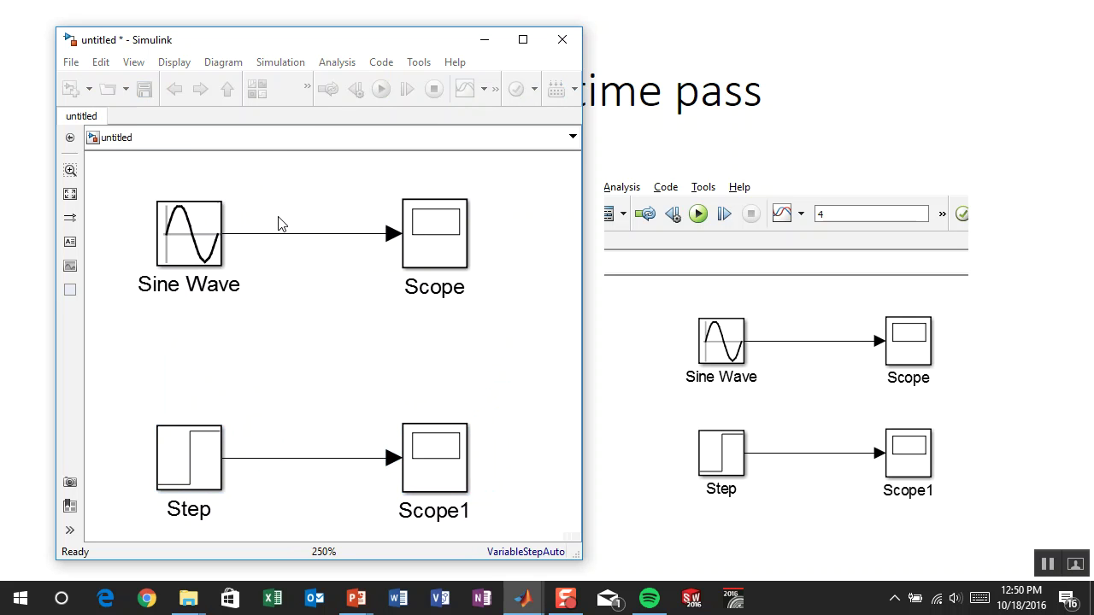
pyautogui.write('time1')
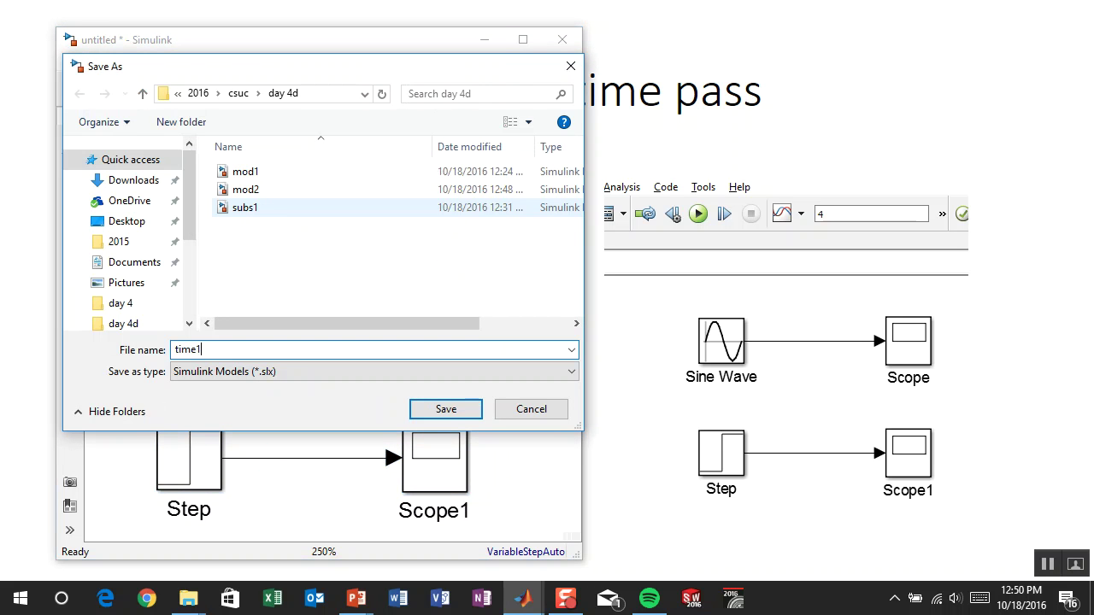
pyautogui.press('Return')
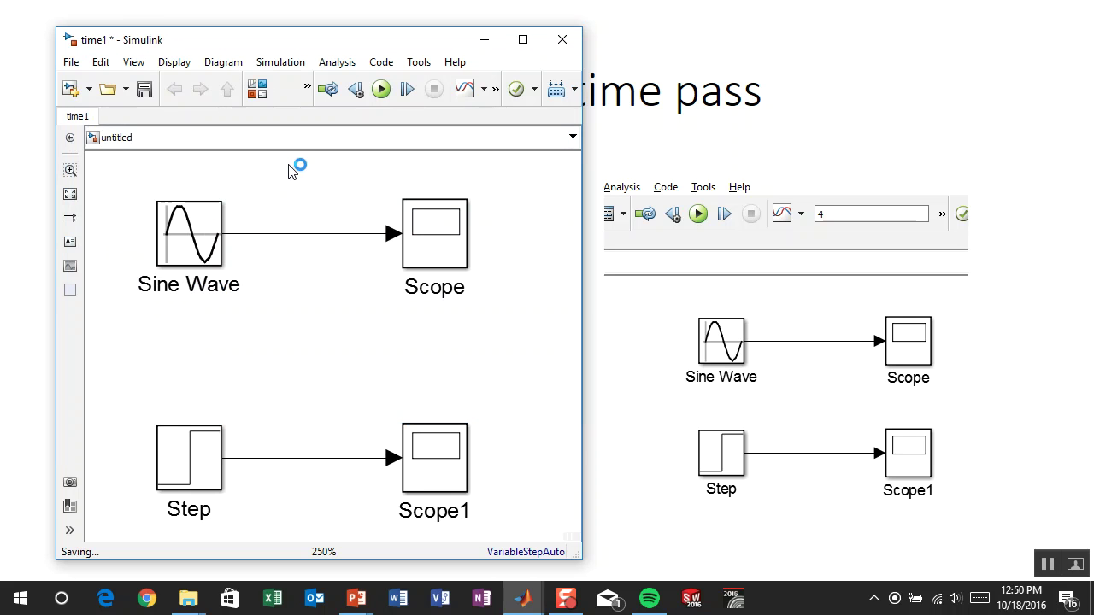
# - Open the Scope fed by the Sine Wave, run the simulation to plot its signal, and close the plot
pyautogui.click(427, 226)
pyautogui.doubleClick(428, 227)
pyautogui.click(373, 115)
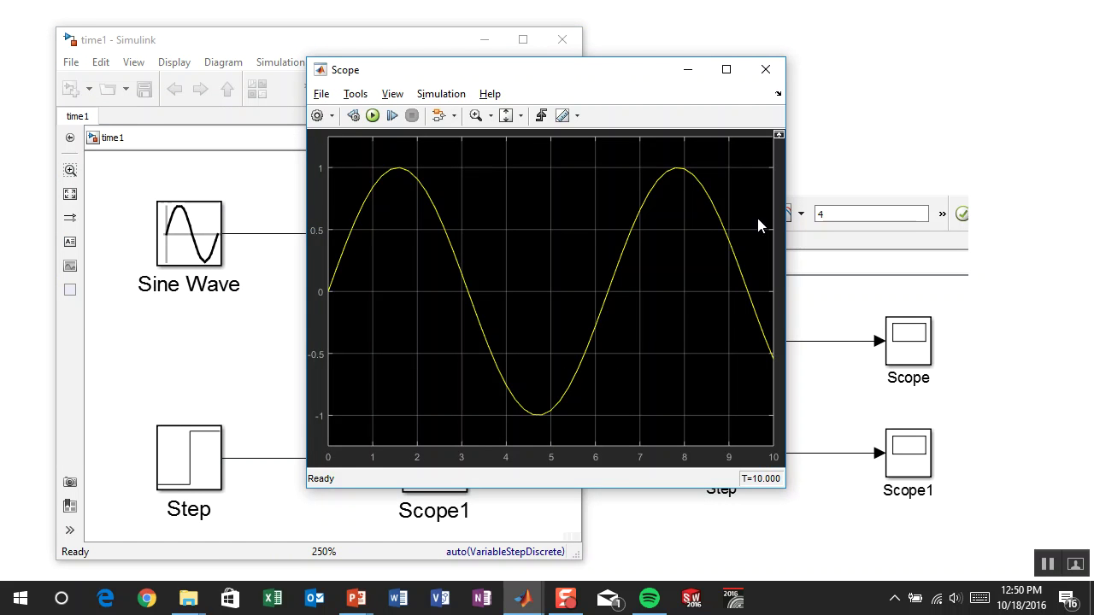
pyautogui.click(765, 72)
# - Open Scope1 to examine the Step block's plotted signal, and close it
pyautogui.click(434, 453)
pyautogui.doubleClick(434, 453)
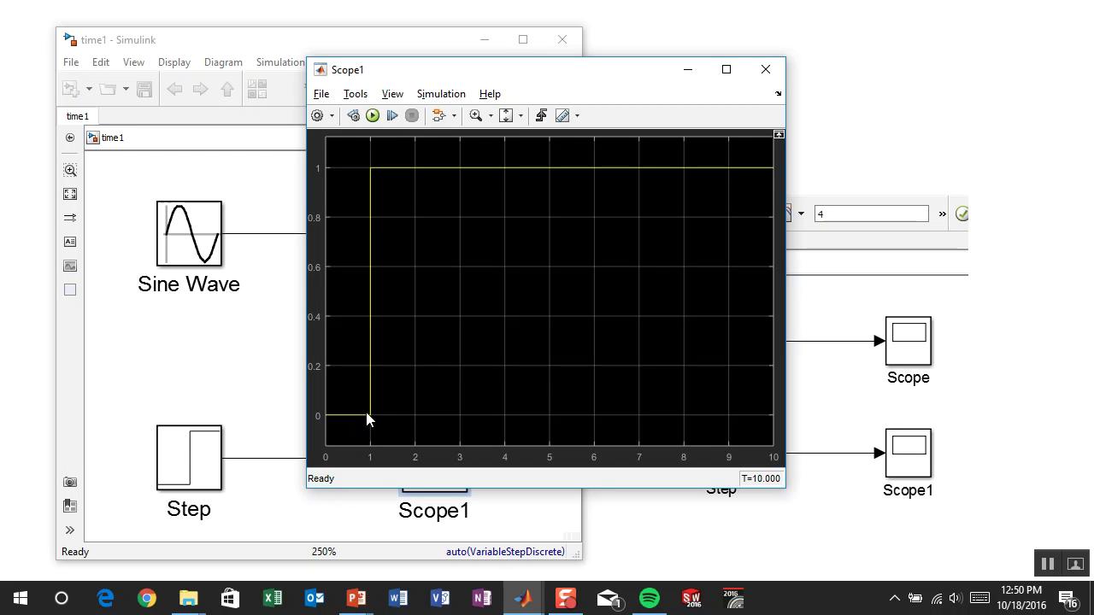
pyautogui.click(765, 69)
# - Open the Step block's parameters to review its step time, initial, final and sample time values, and close them without changes
pyautogui.doubleClick(190, 465)
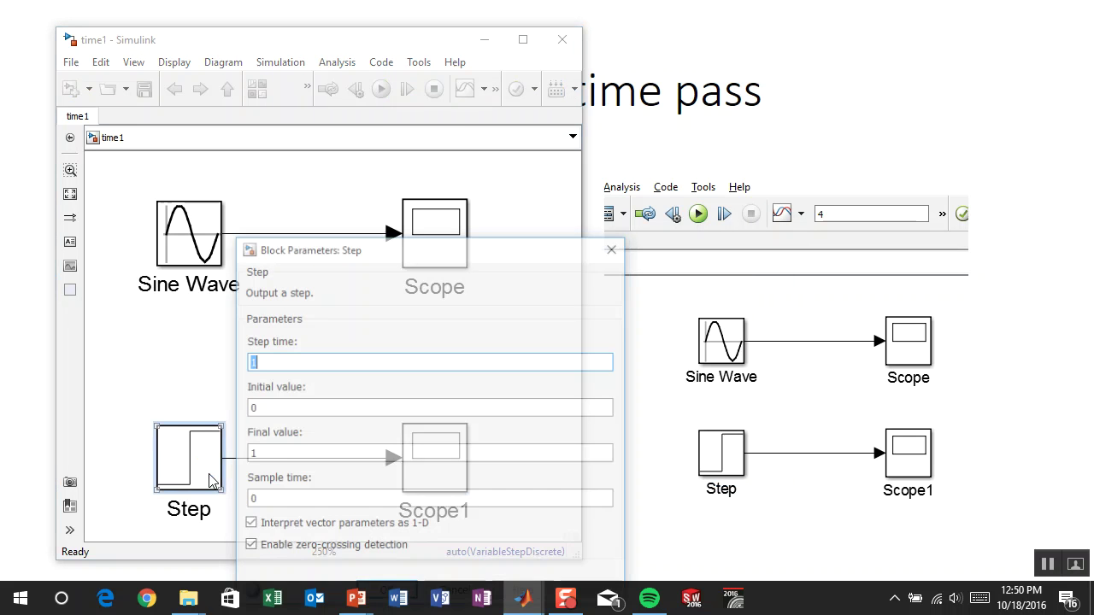
pyautogui.moveTo(337, 248); pyautogui.dragTo(411, 128)
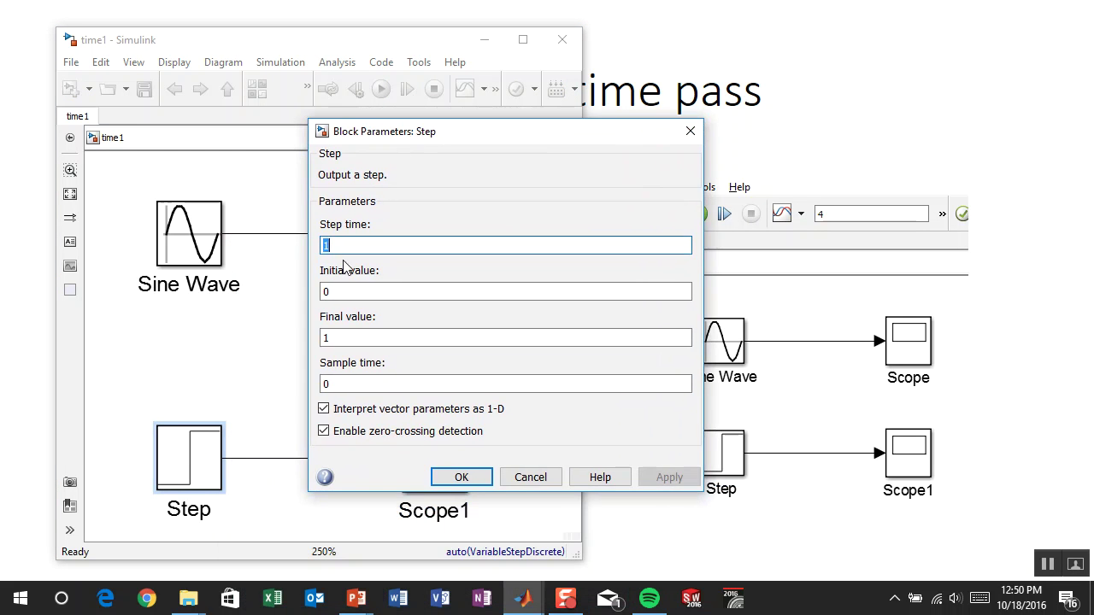
pyautogui.click(354, 292)
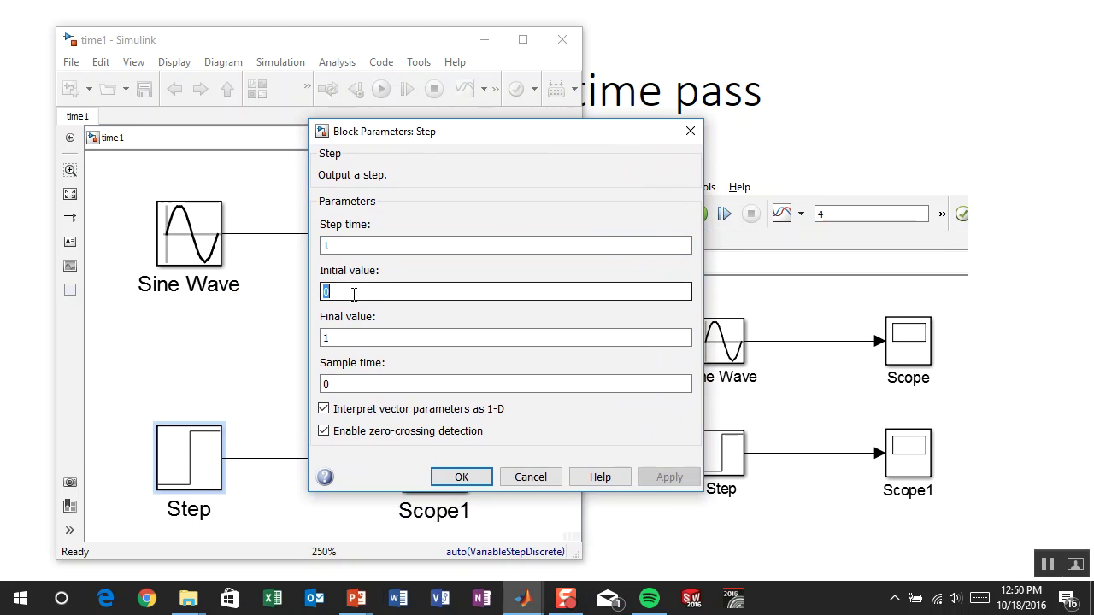
pyautogui.click(345, 338)
pyautogui.click(328, 384)
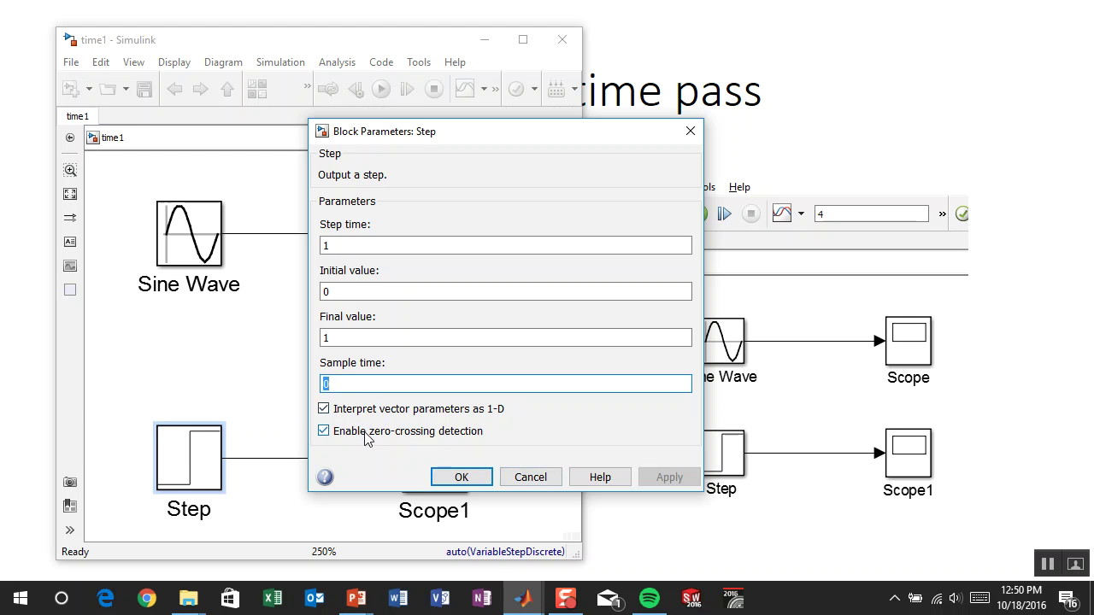
pyautogui.click(530, 476)
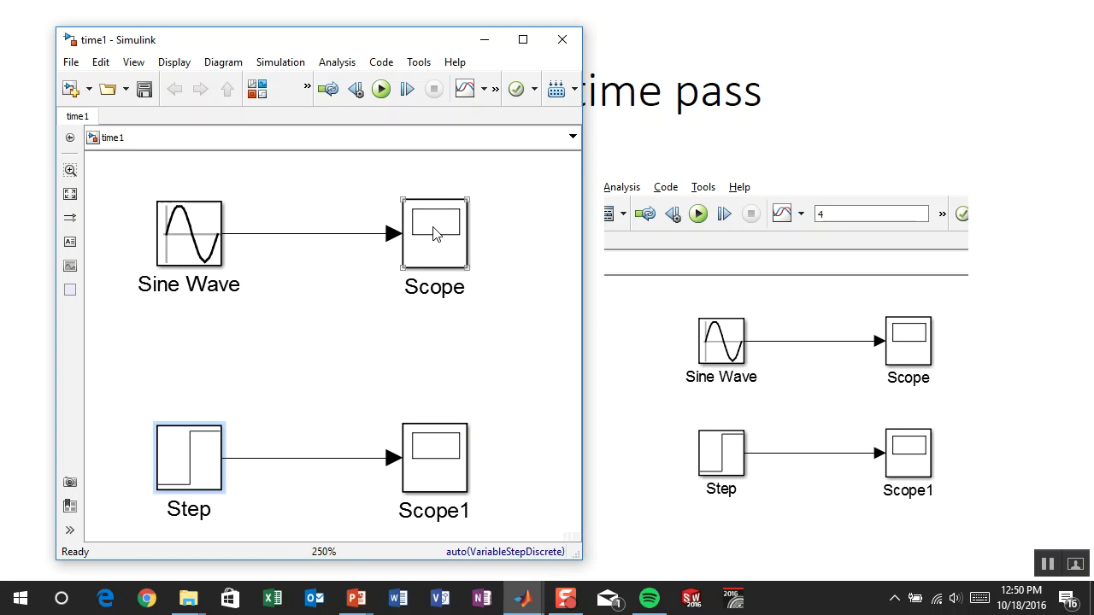
# - Open Scope1, zoom in repeatedly along the time axis around the step's rising edge to examine it, and close the plot
pyautogui.doubleClick(446, 450)
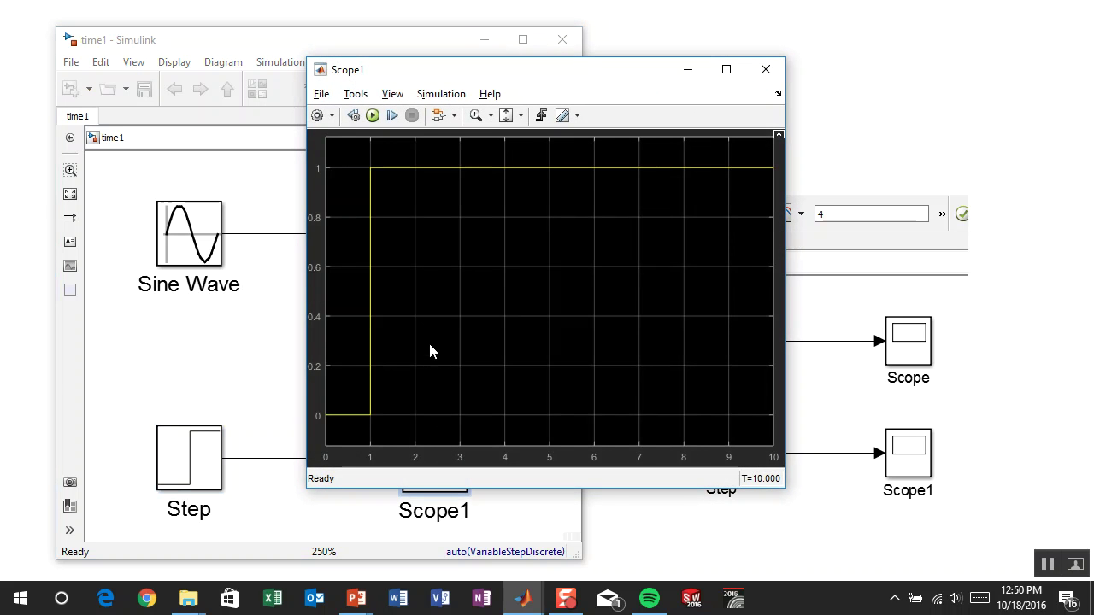
pyautogui.click(490, 115)
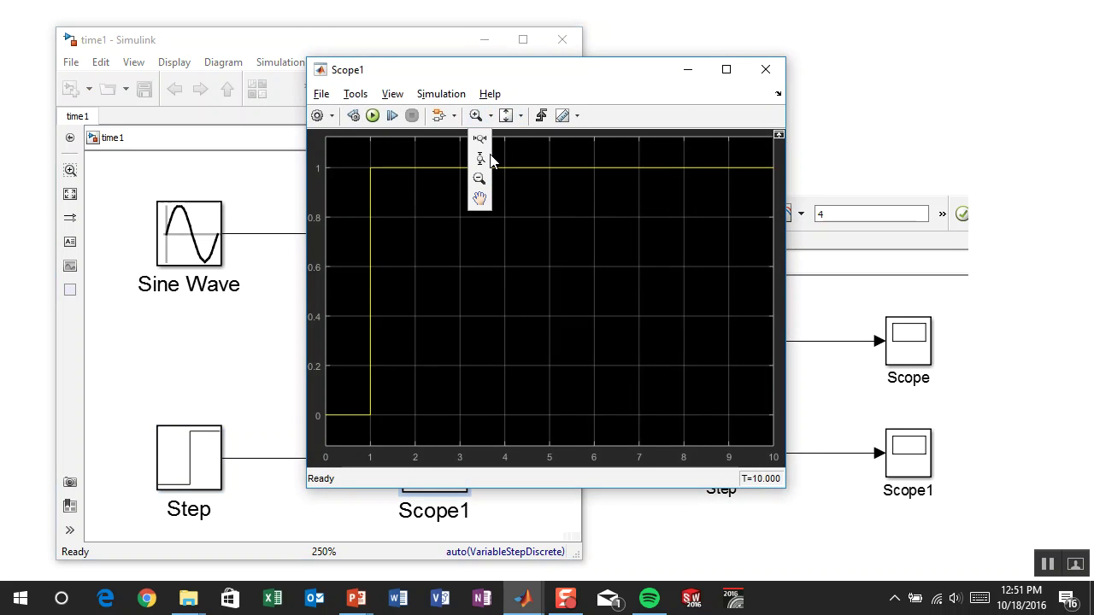
pyautogui.click(479, 138)
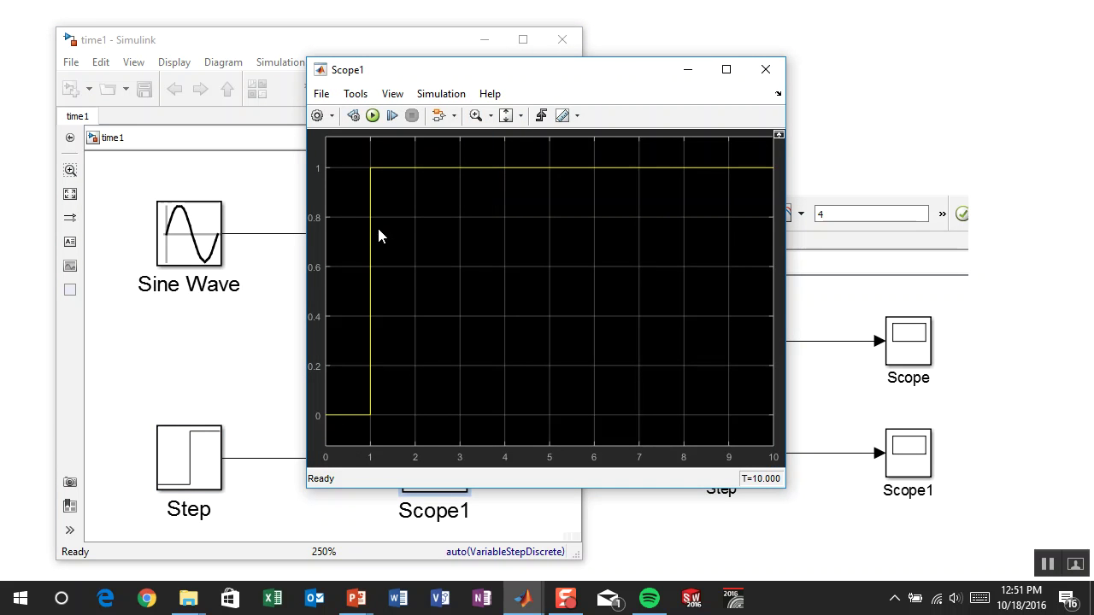
pyautogui.moveTo(354, 234); pyautogui.dragTo(651, 240)
pyautogui.moveTo(726, 250); pyautogui.dragTo(754, 250)
pyautogui.moveTo(612, 266); pyautogui.dragTo(501, 262)
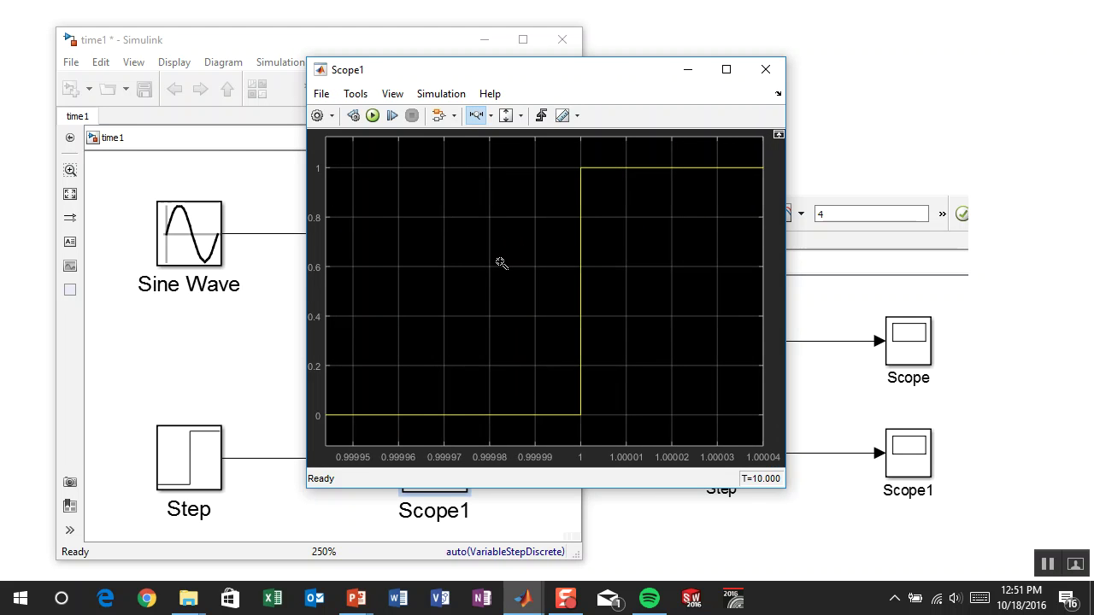
pyautogui.moveTo(602, 262); pyautogui.dragTo(518, 272)
pyautogui.moveTo(588, 282); pyautogui.dragTo(538, 277)
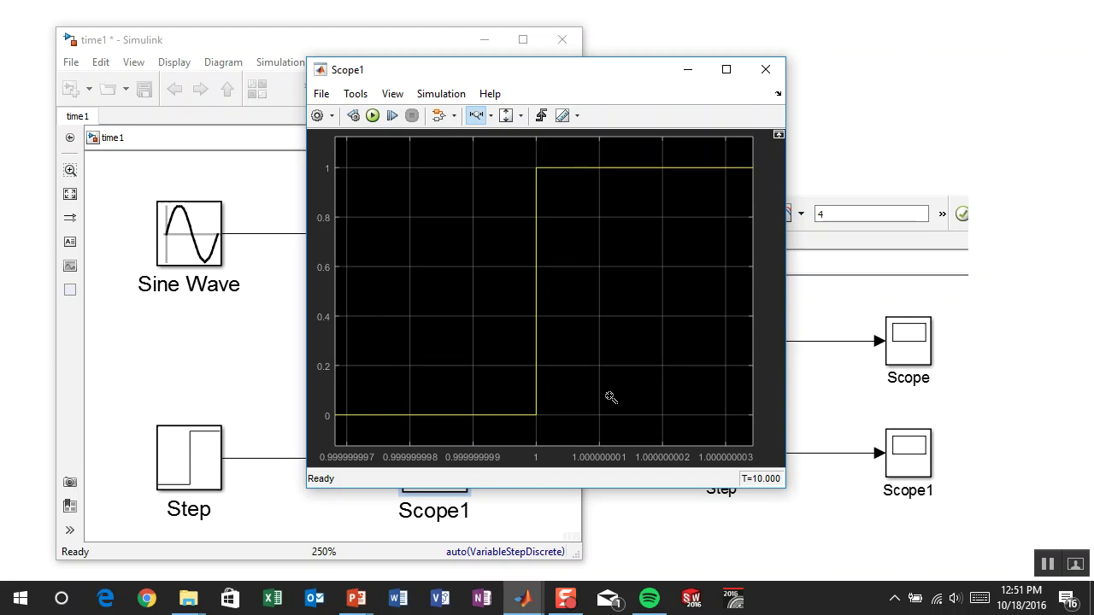
pyautogui.click(203, 471)
pyautogui.click(296, 432)
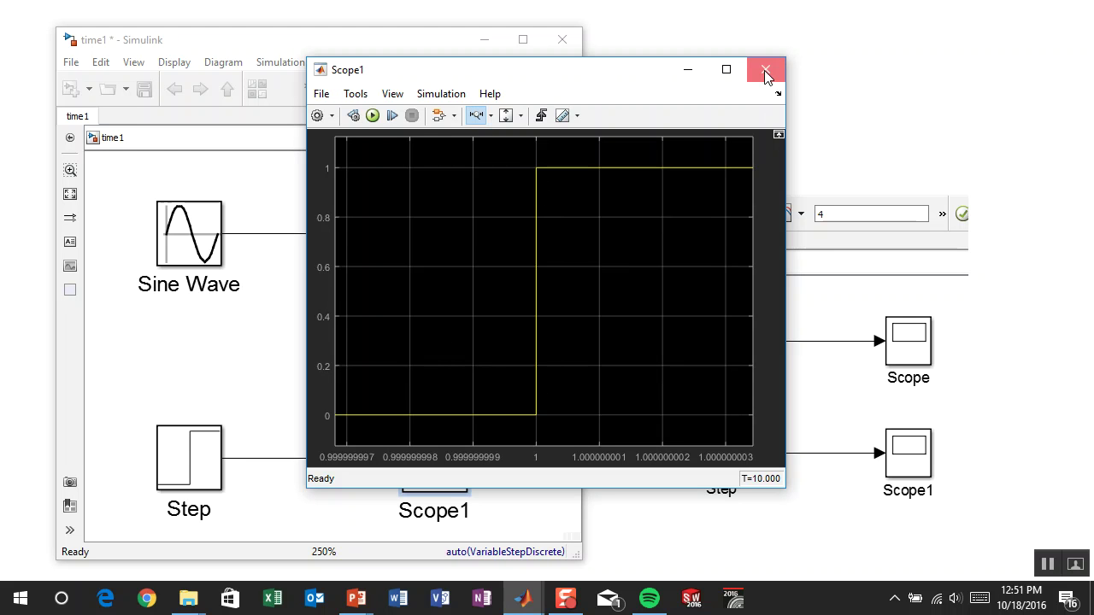
pyautogui.moveTo(620, 75); pyautogui.dragTo(631, 94)
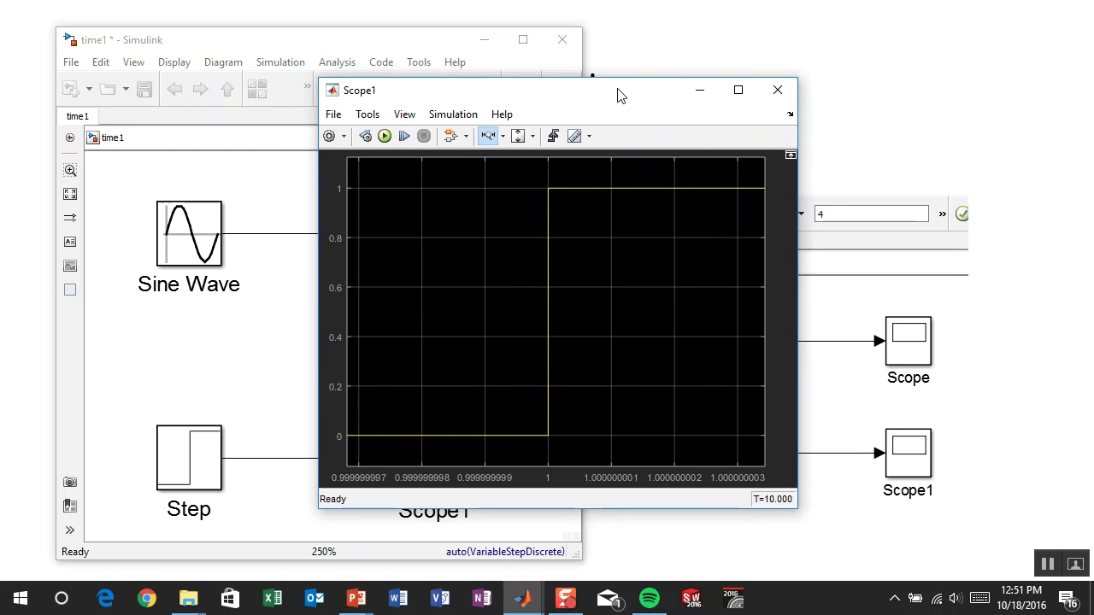
pyautogui.click(784, 89)
# - Save the time1 model and switch to the presentation, advancing it to the "How is time passing?" slide
pyautogui.click(144, 89)
pyautogui.click(744, 145)
pyautogui.click(742, 155)
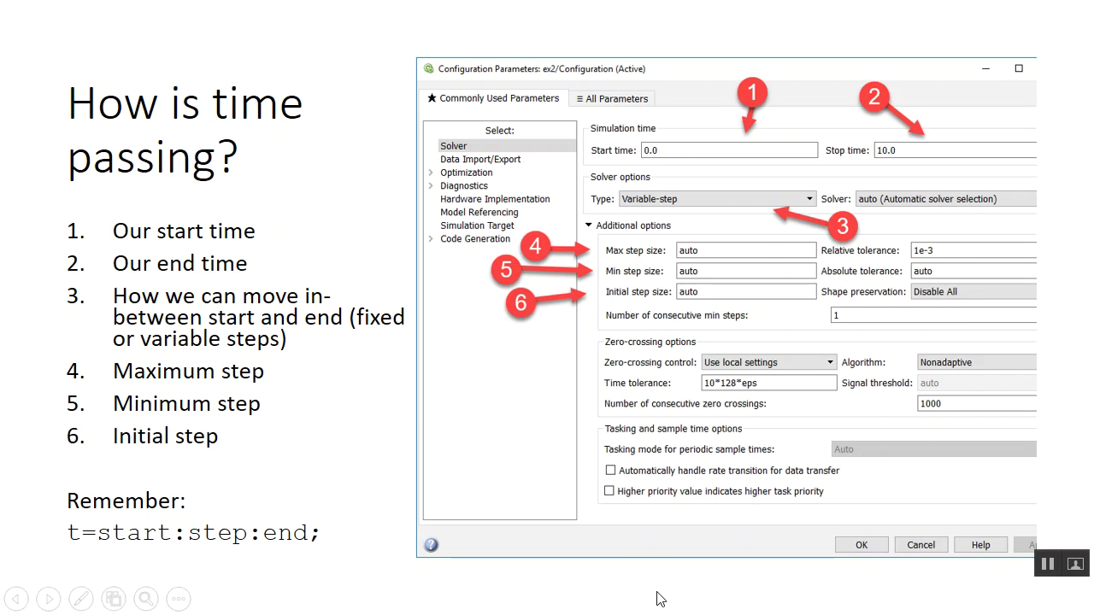
# - Return to the time1 model in Simulink, widen its window, and set the solver's minimum step size to 0.2
pyautogui.hotkey('alt', 'Tab')
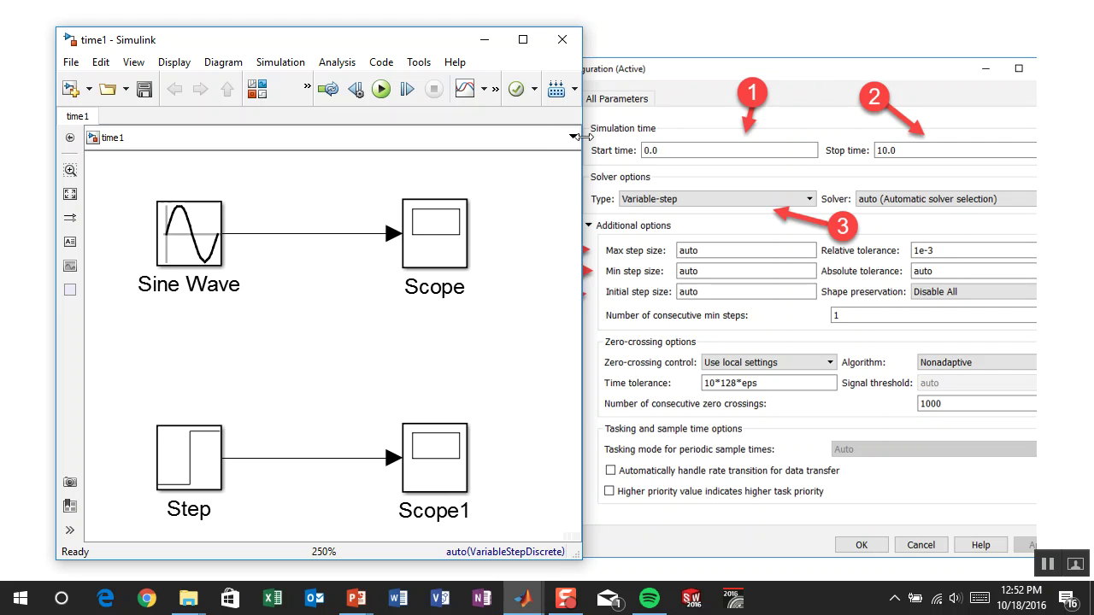
pyautogui.moveTo(581, 137); pyautogui.dragTo(631, 139)
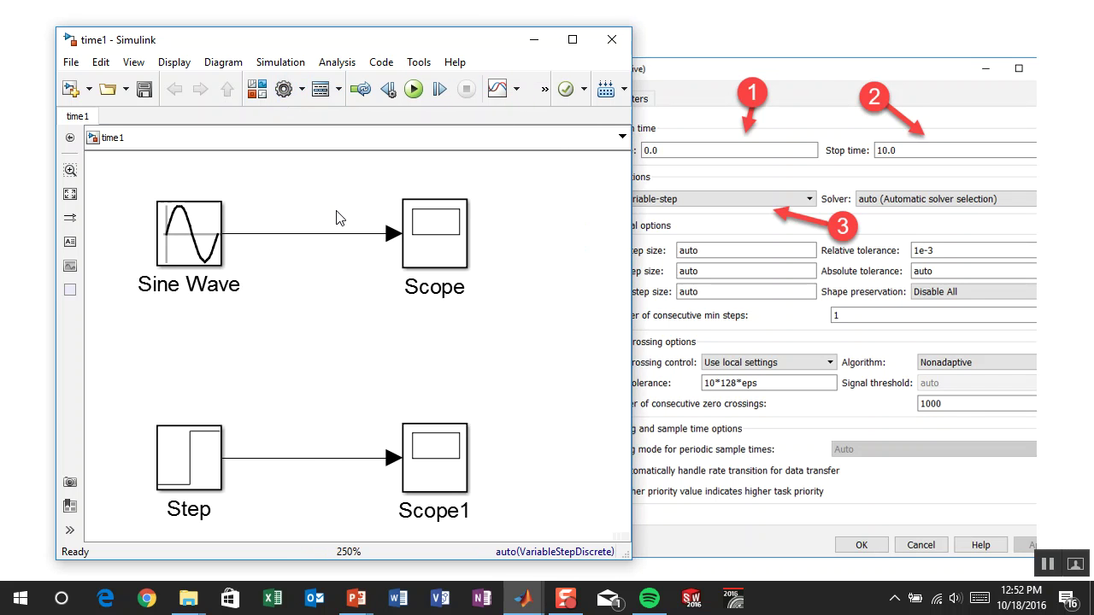
pyautogui.click(282, 94)
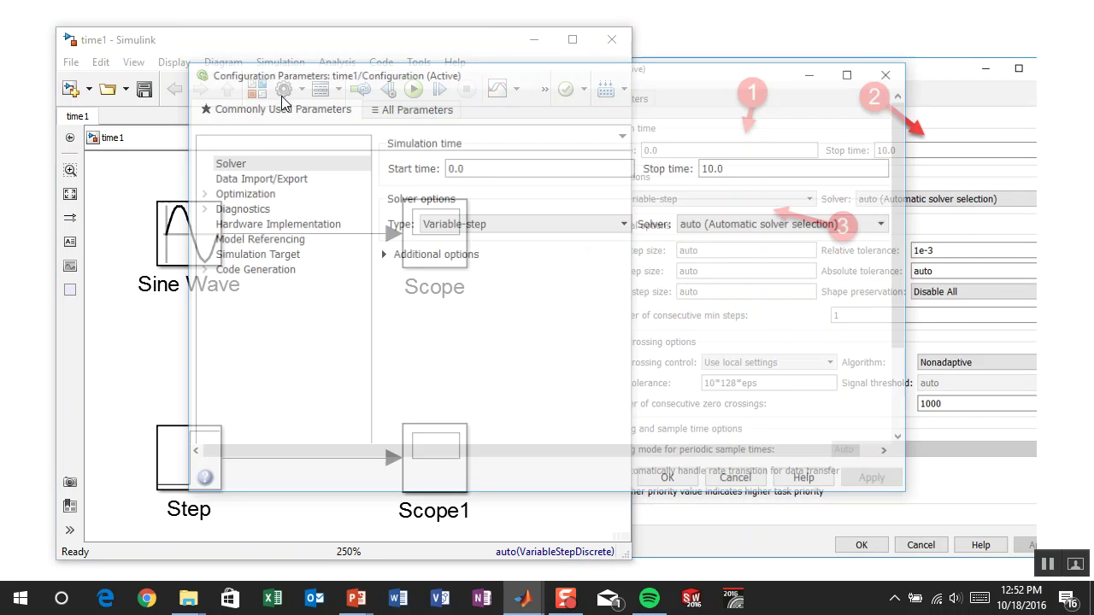
pyautogui.moveTo(294, 70); pyautogui.dragTo(399, 85)
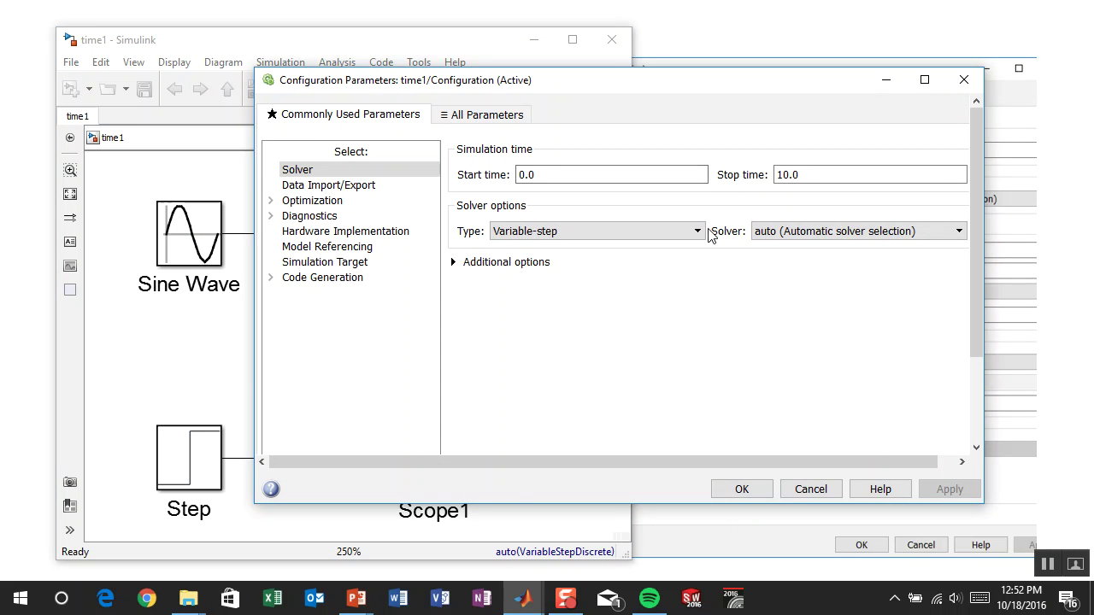
pyautogui.click(533, 266)
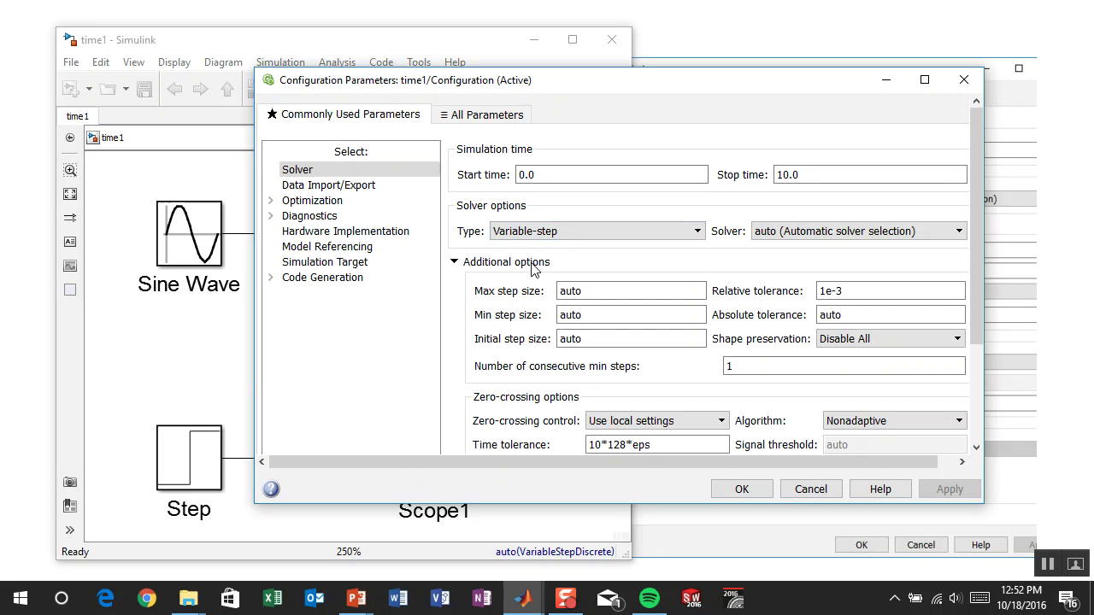
pyautogui.doubleClick(594, 292)
pyautogui.doubleClick(603, 315)
pyautogui.write('0.2')
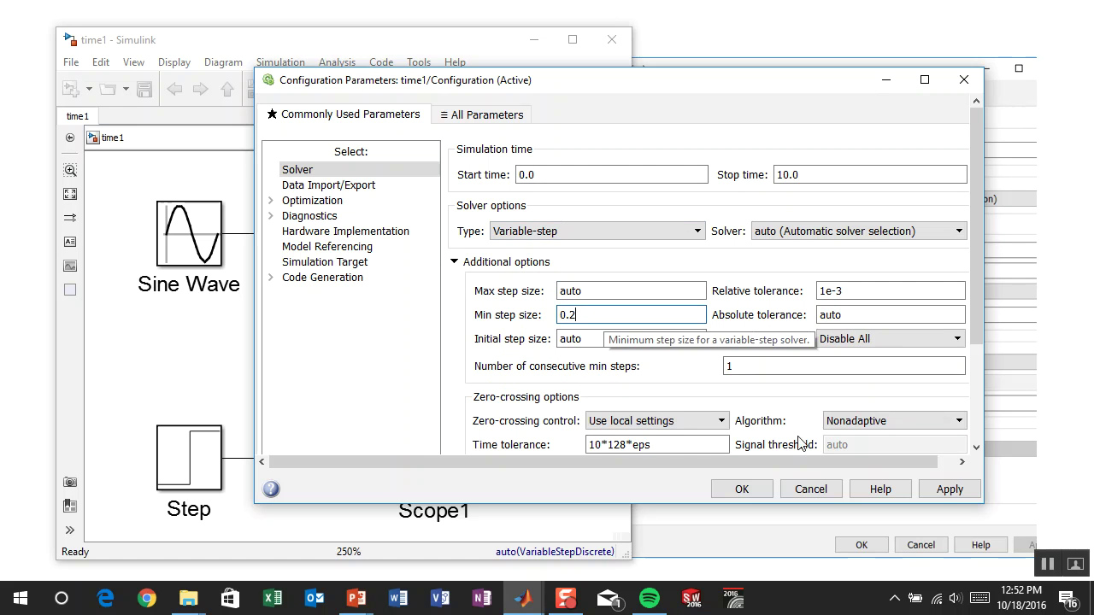
pyautogui.click(742, 490)
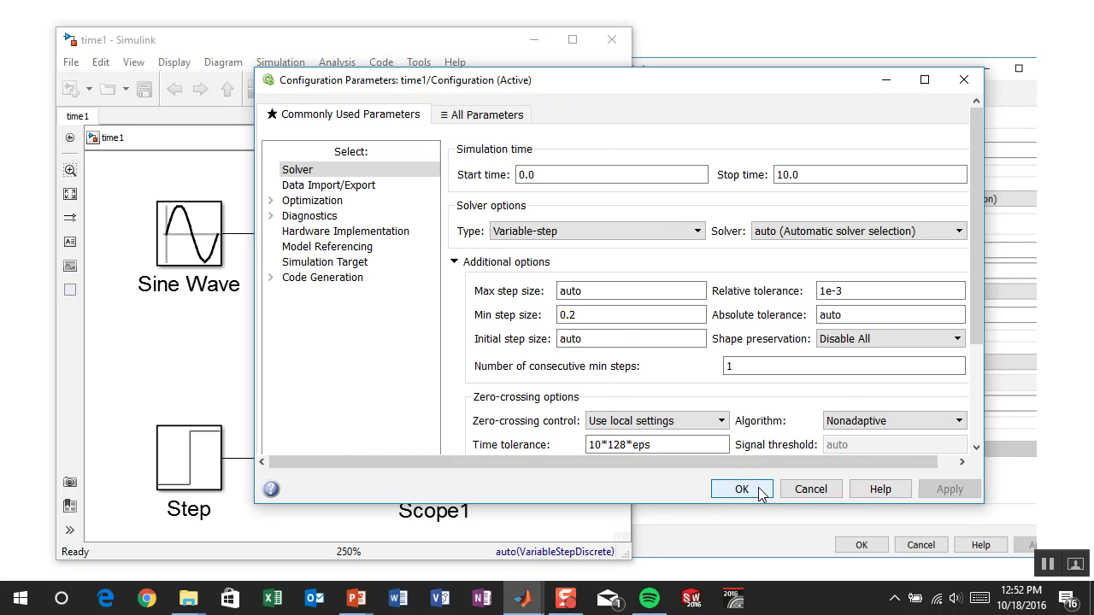
# - Open the Scope fed by the Sine Wave and rerun the simulation
pyautogui.click(443, 246)
pyautogui.doubleClick(443, 246)
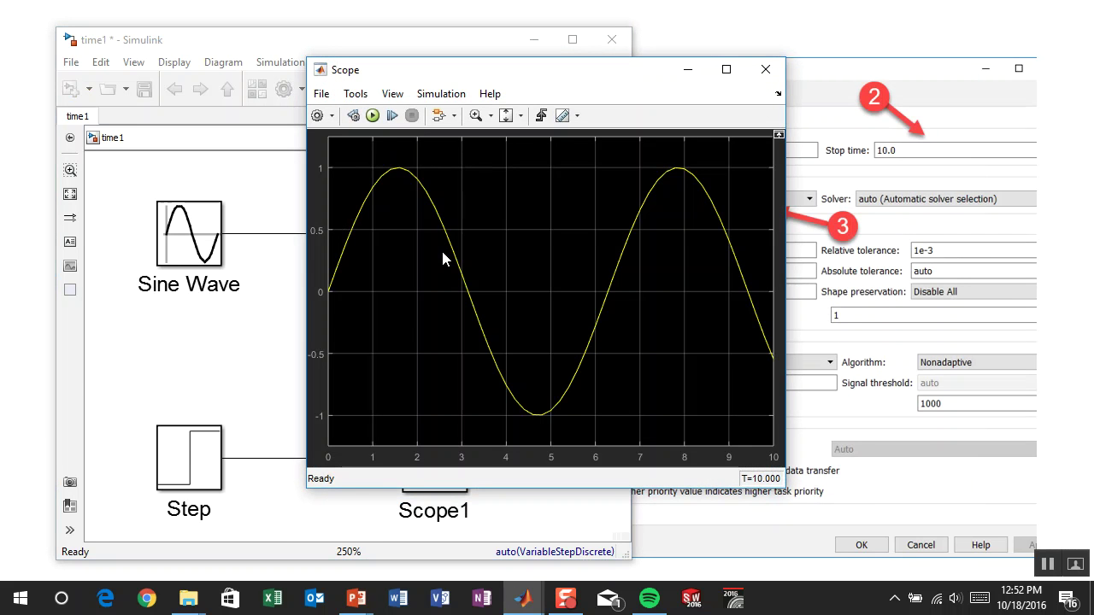
pyautogui.click(372, 116)
# - Set the Sine Wave line's marker to a solid dot in the Scope's style settings
pyautogui.click(331, 119)
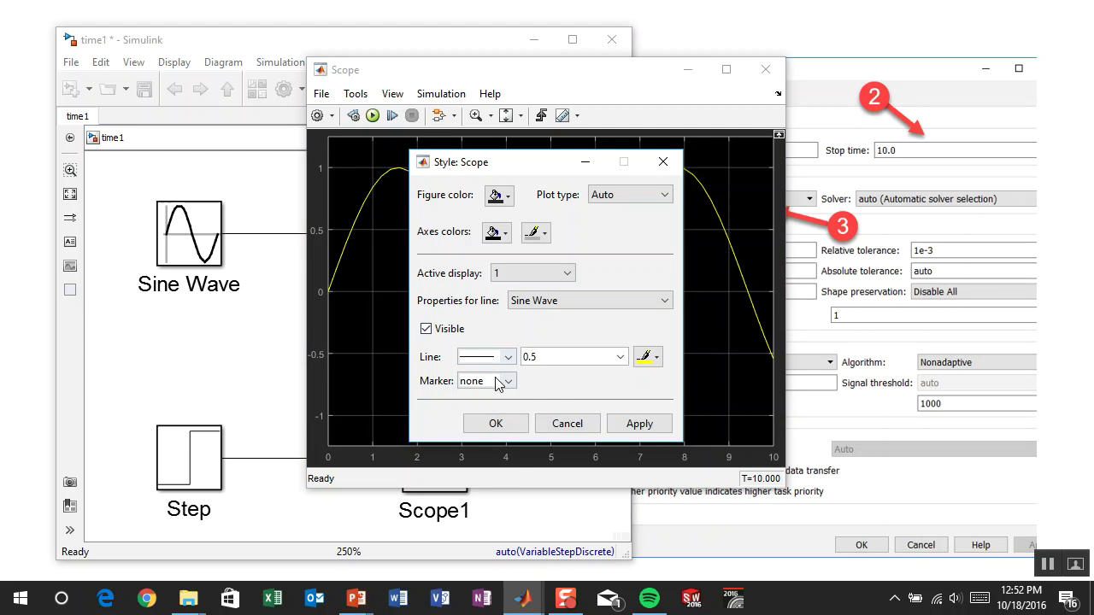
pyautogui.click(499, 384)
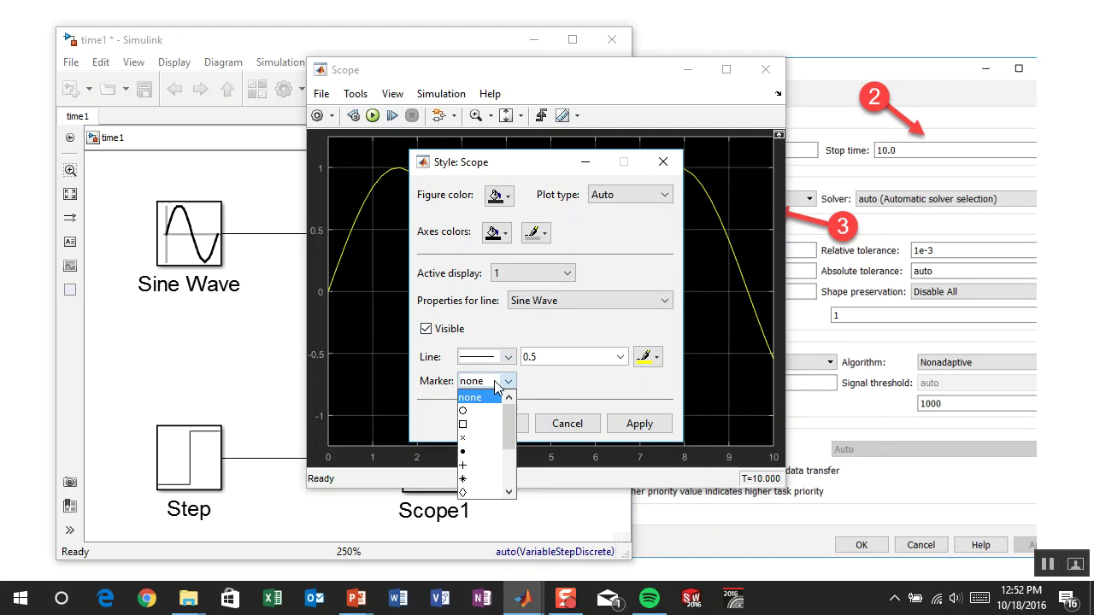
pyautogui.click(478, 452)
pyautogui.click(491, 425)
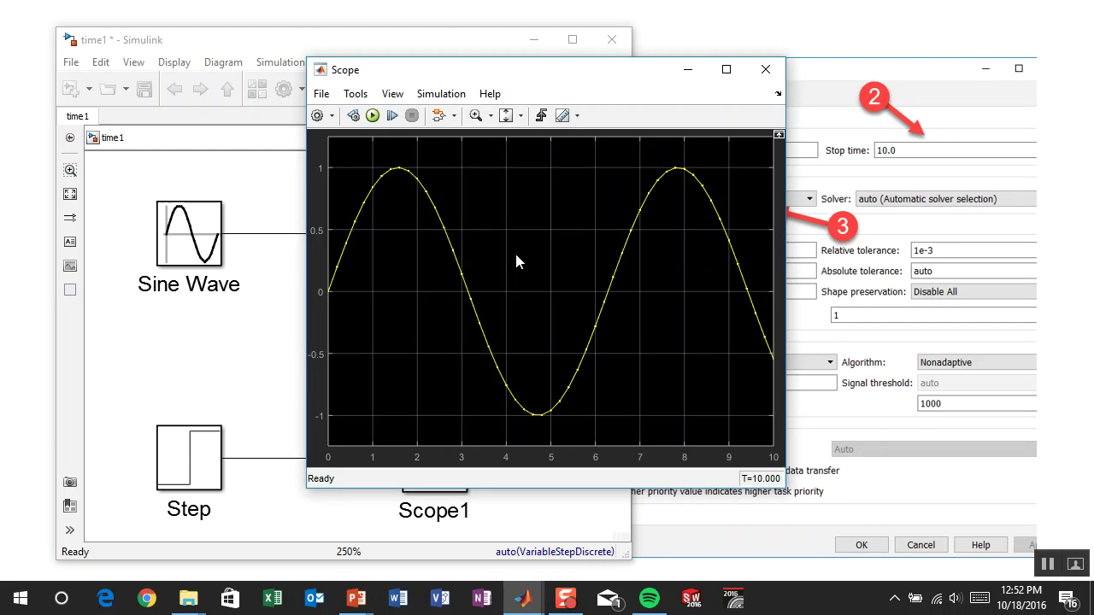
# - Move the Scope window beside the model, zoom in on the sine curve's trough to inspect the sample points, and restore the full view
pyautogui.moveTo(496, 81); pyautogui.dragTo(756, 99)
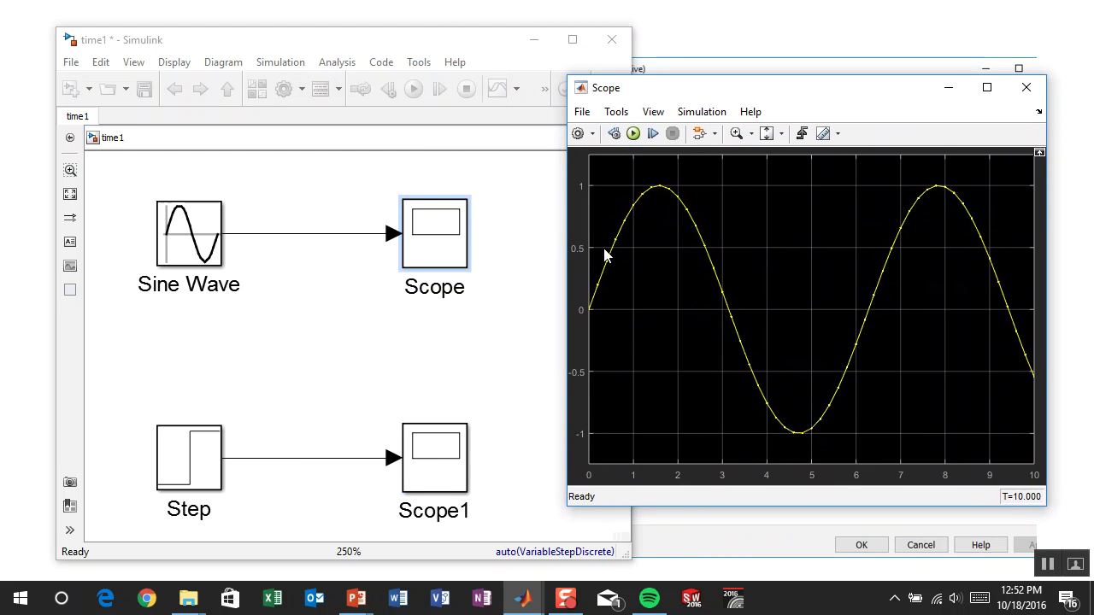
pyautogui.click(735, 133)
pyautogui.click(794, 413)
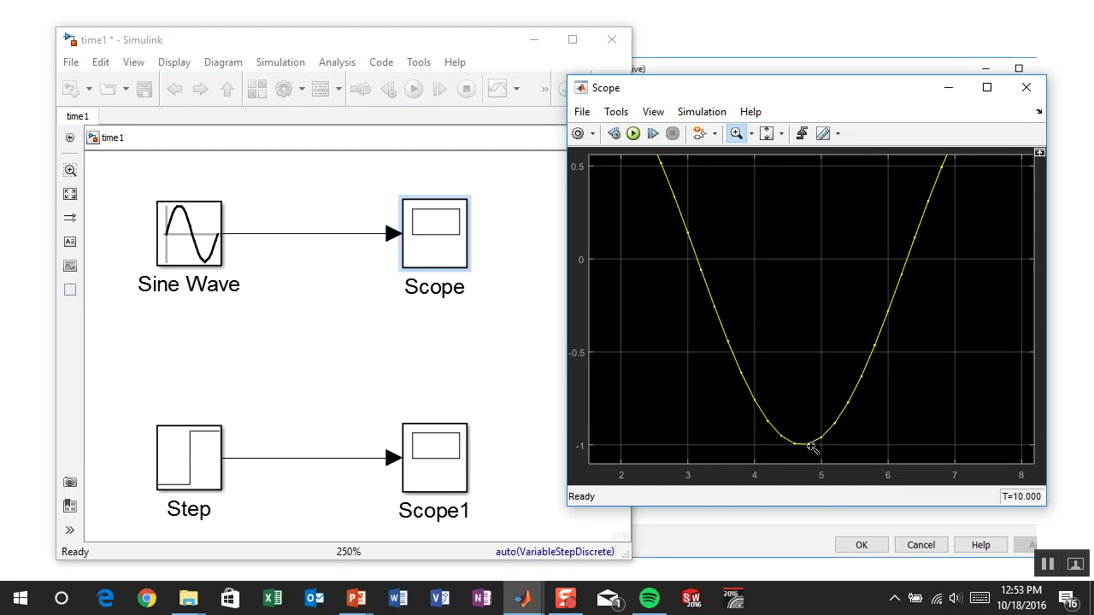
pyautogui.doubleClick(806, 327)
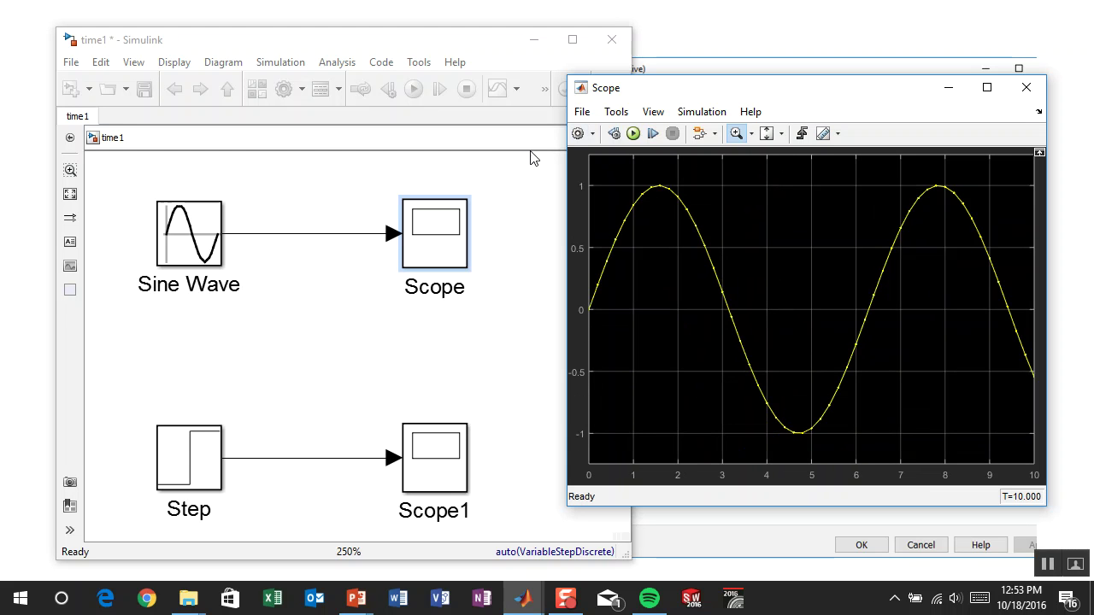
# - Set the time1 model's simulation start time to 2 and stop time to 6
pyautogui.click(344, 158)
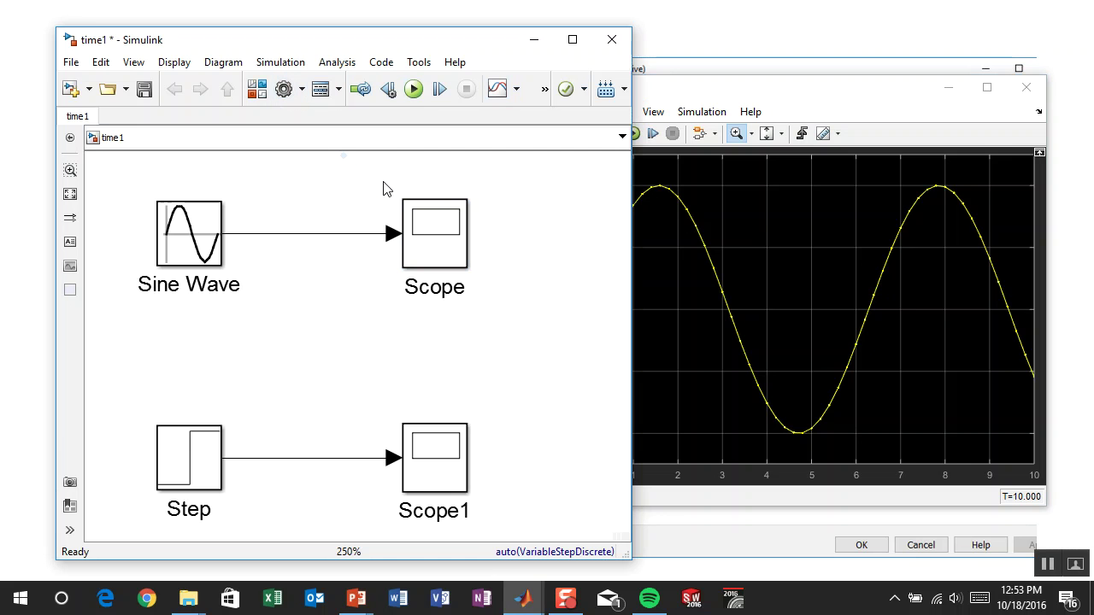
pyautogui.hotkey('ctrl', 'e')
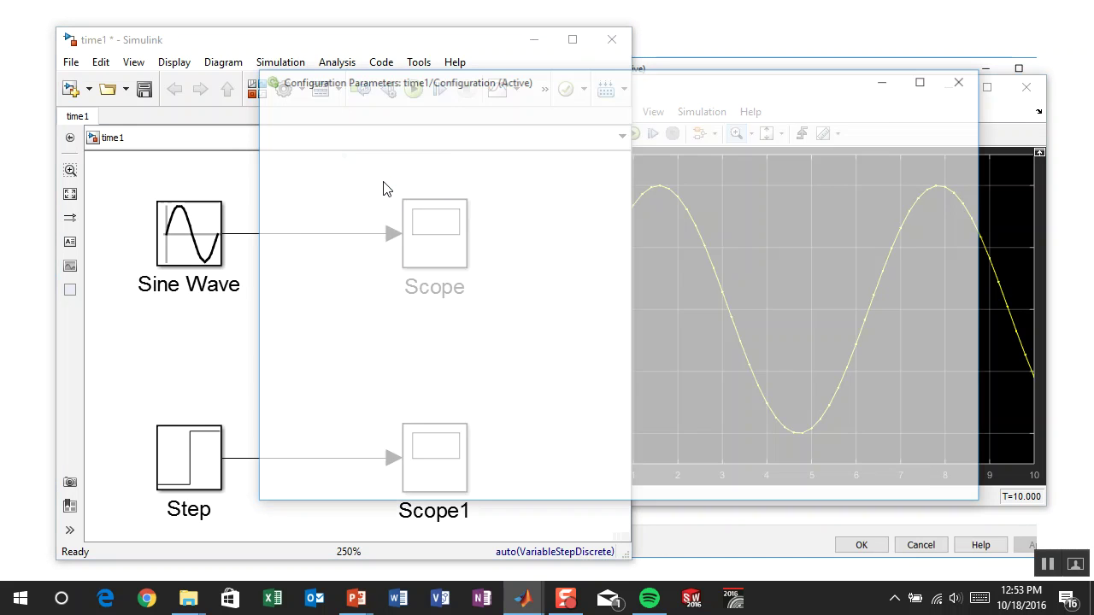
pyautogui.doubleClick(640, 174)
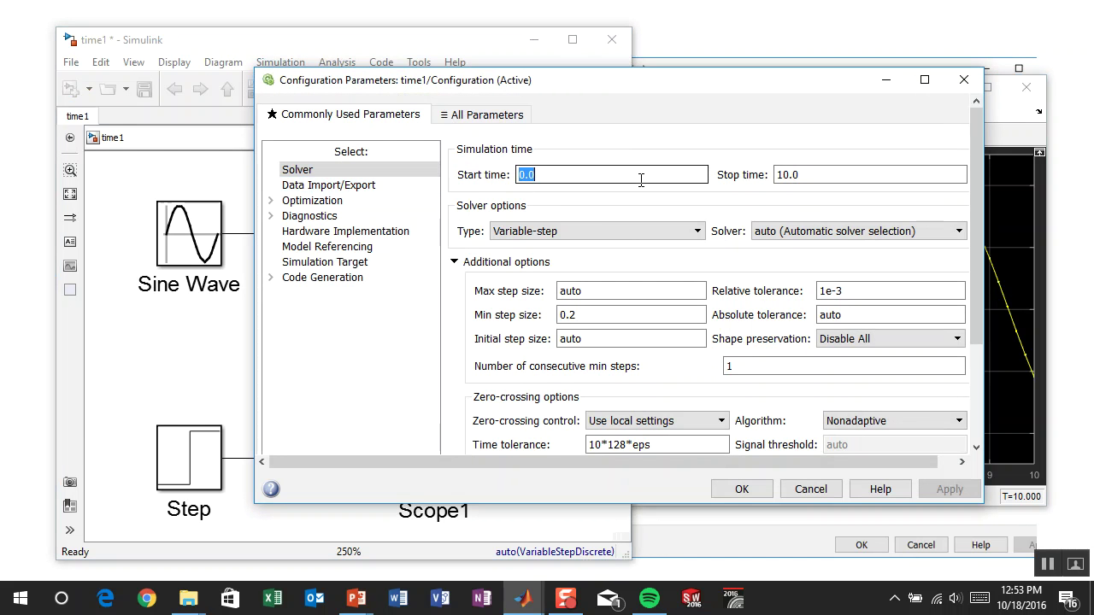
pyautogui.write('2')
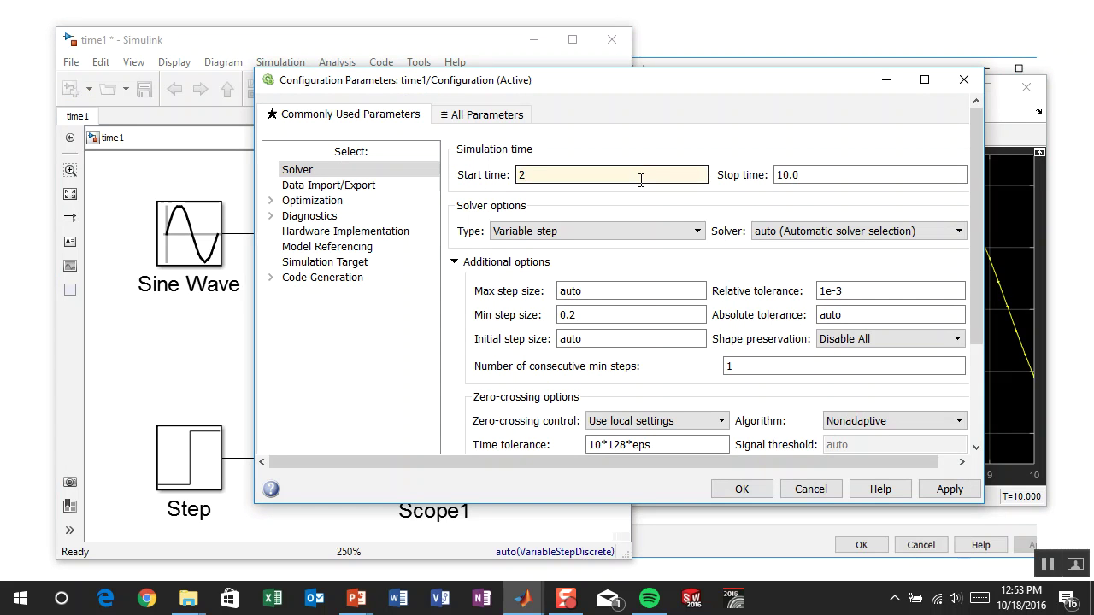
pyautogui.doubleClick(799, 175)
pyautogui.write('6')
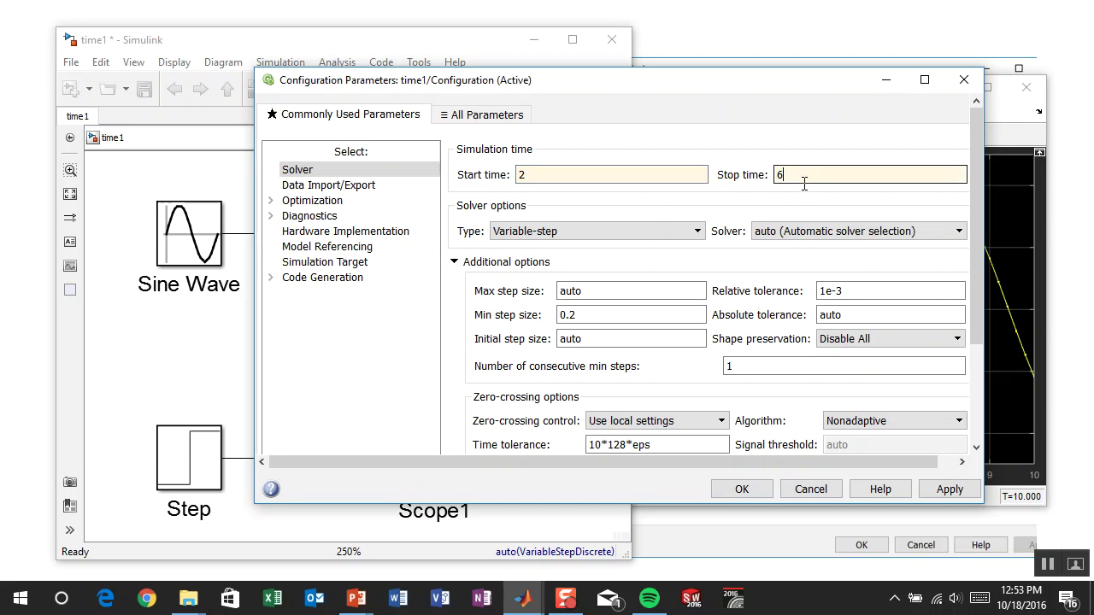
pyautogui.click(741, 490)
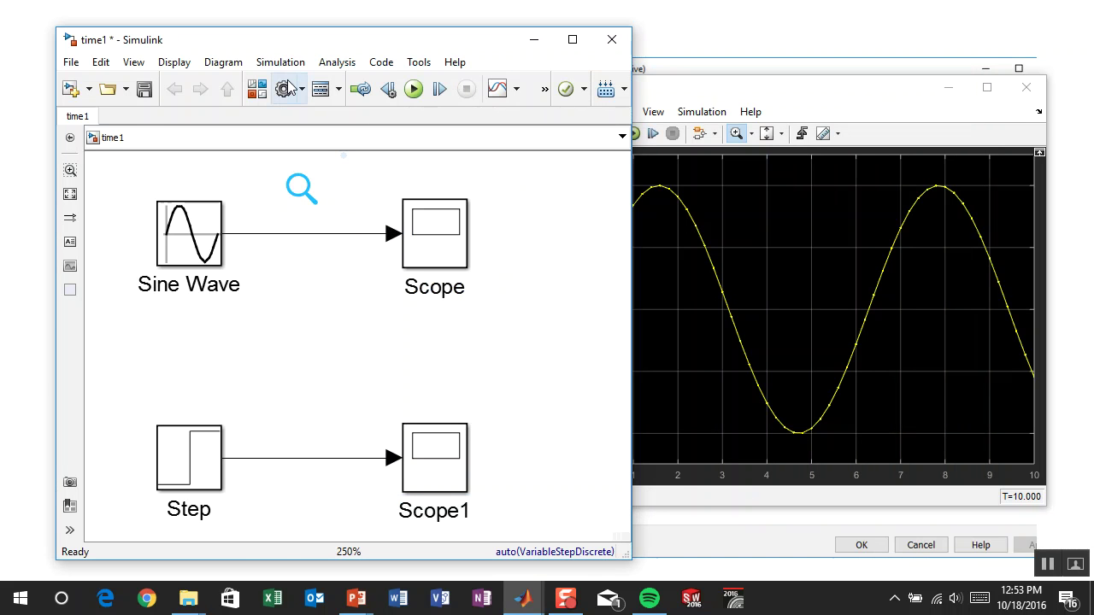
# - Run the simulation with the new time range and bring the Scope window forward to view the sine plot
pyautogui.click(414, 88)
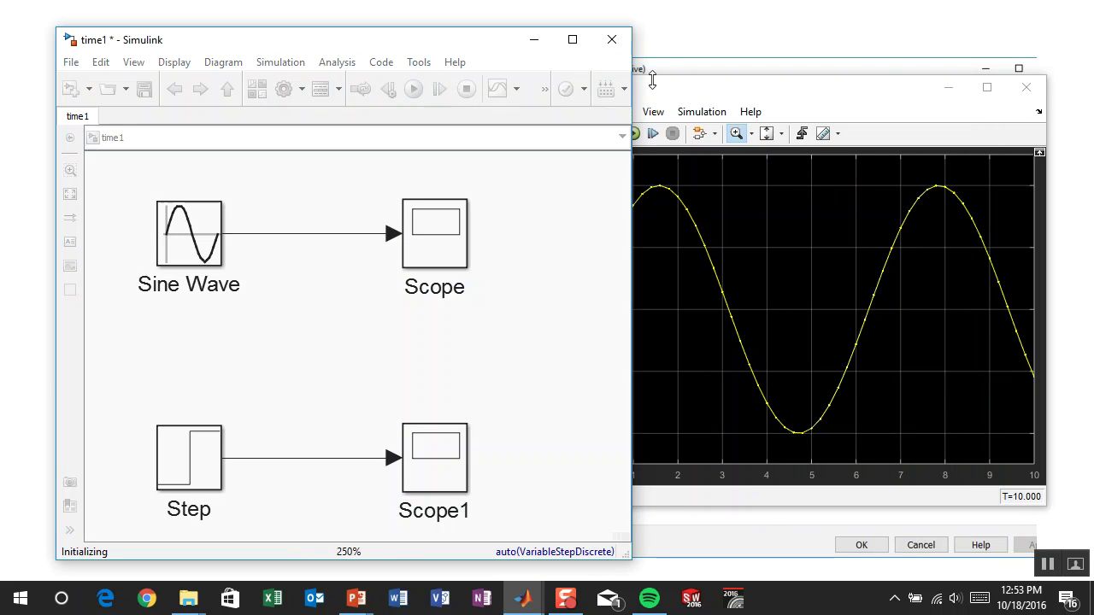
pyautogui.click(744, 85)
pyautogui.moveTo(752, 90); pyautogui.dragTo(650, 90)
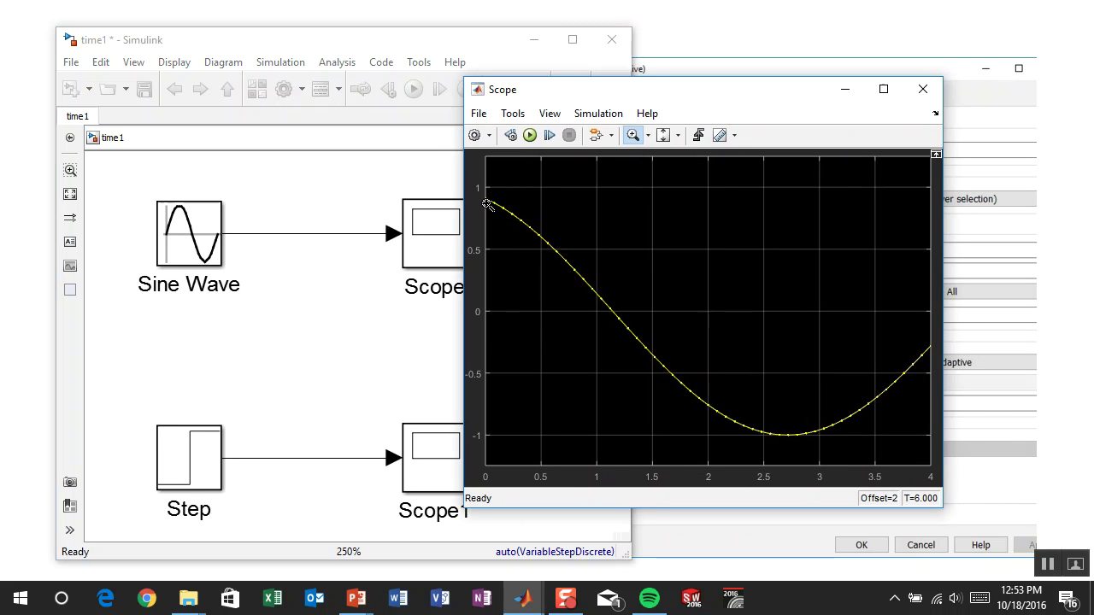
# - Apply X-axis limits scaling to the sine plot in the Scope window
pyautogui.click(678, 136)
pyautogui.click(667, 160)
pyautogui.click(654, 216)
pyautogui.doubleClick(641, 229)
# - Review the Sine Wave block's parameters without changing them, and return to the Scope window
pyautogui.click(179, 245)
pyautogui.doubleClick(179, 244)
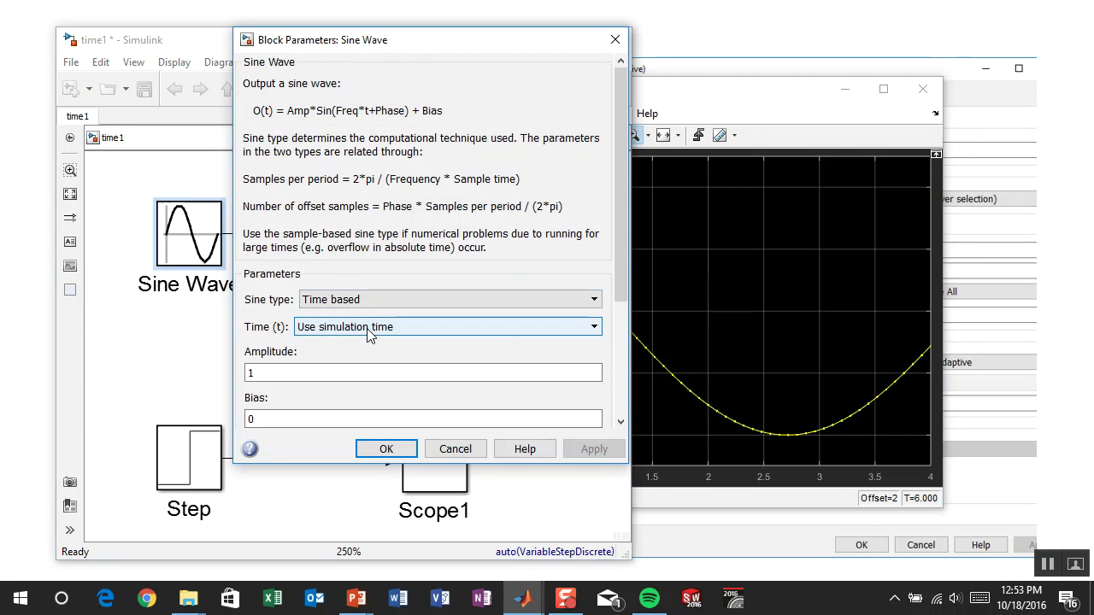
pyautogui.click(451, 449)
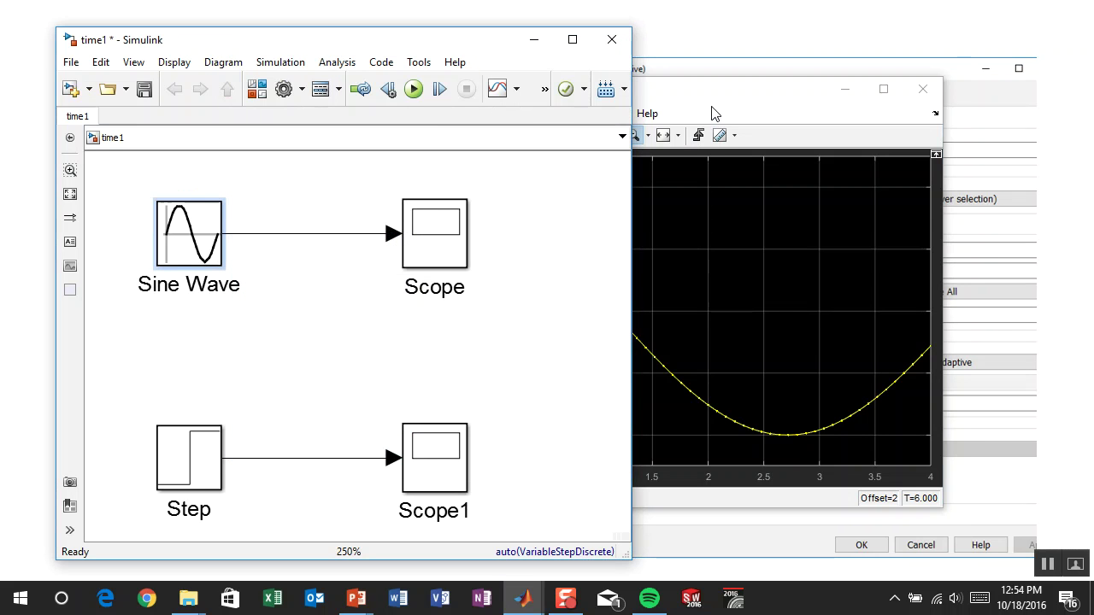
pyautogui.click(721, 108)
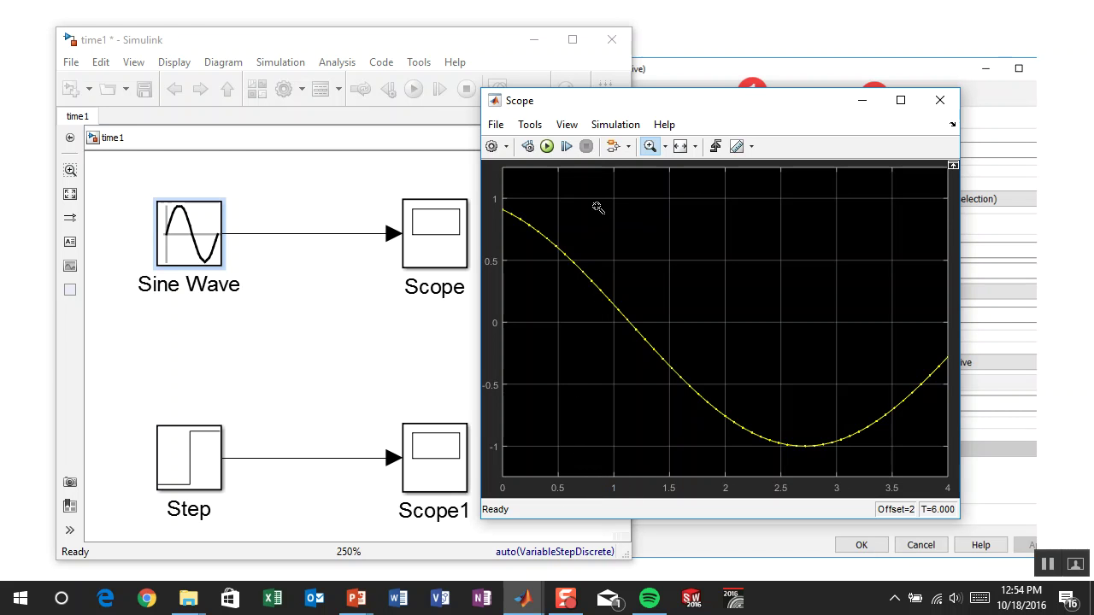
# - Set the time1 model's simulation start time to 0 in the configuration parameters
pyautogui.click(313, 205)
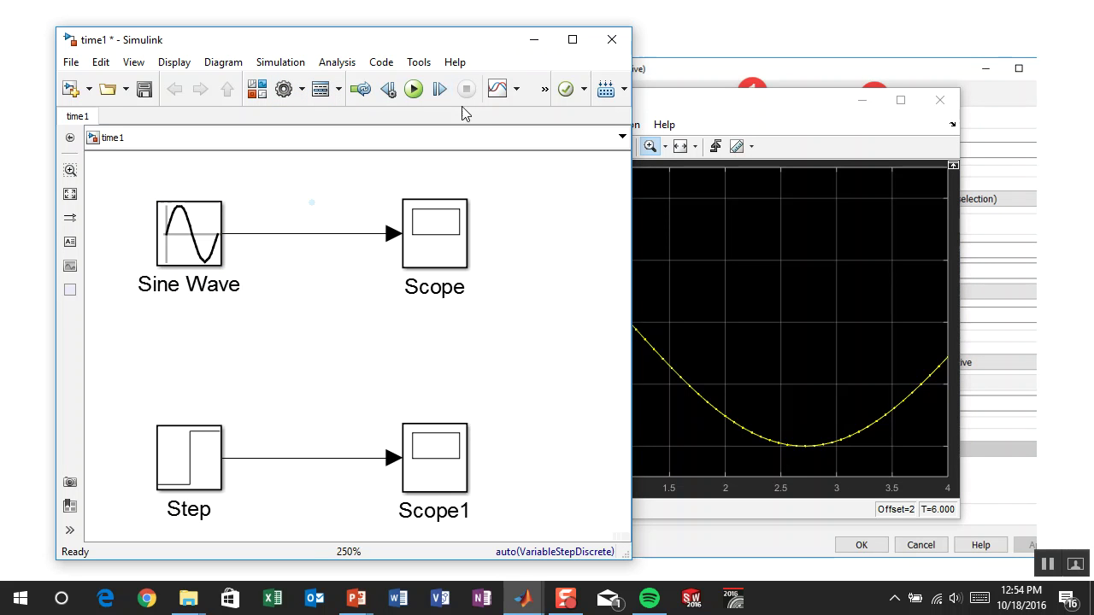
pyautogui.hotkey('ctrl', 'e')
pyautogui.click(547, 174)
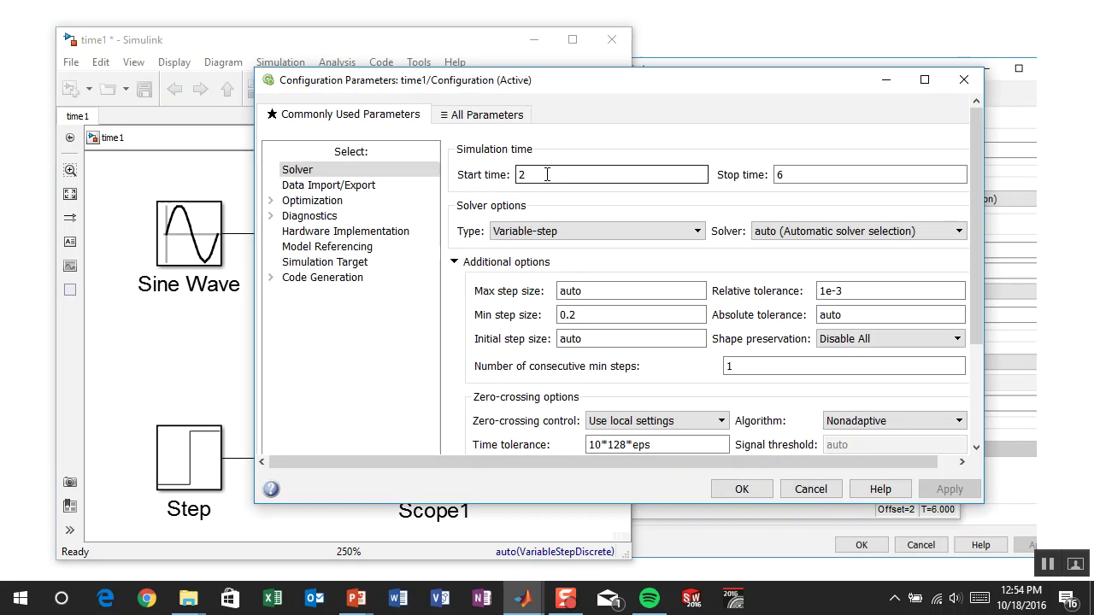
pyautogui.doubleClick(547, 174)
pyautogui.write('0')
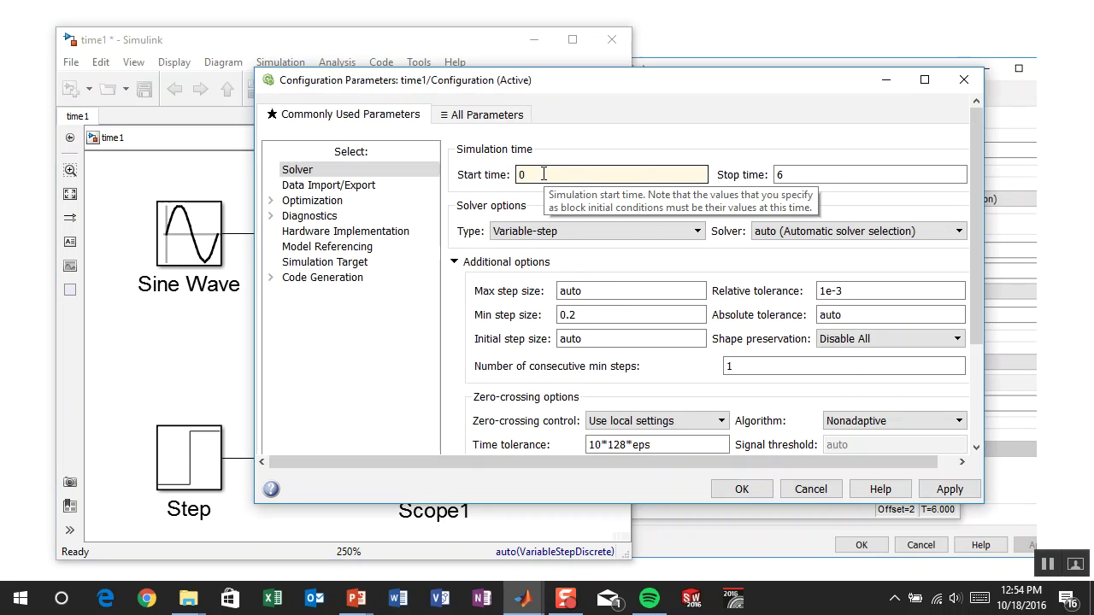
# - Change the time1 solver type to Fixed-step with a fixed-step size of .5 and accept the configuration
pyautogui.doubleClick(602, 339)
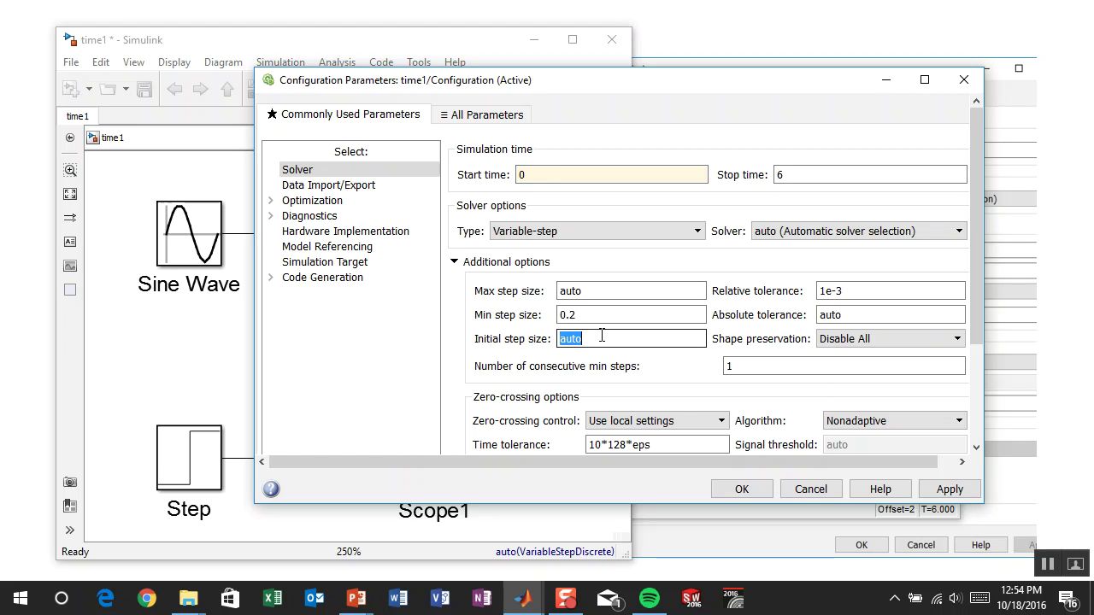
pyautogui.doubleClick(602, 296)
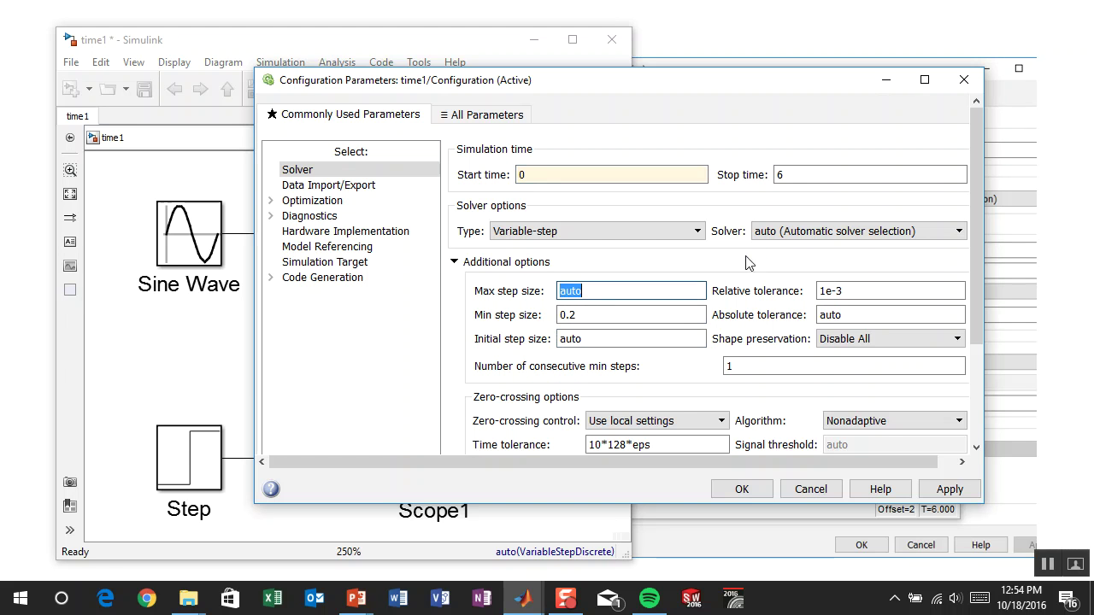
pyautogui.click(691, 232)
pyautogui.click(693, 260)
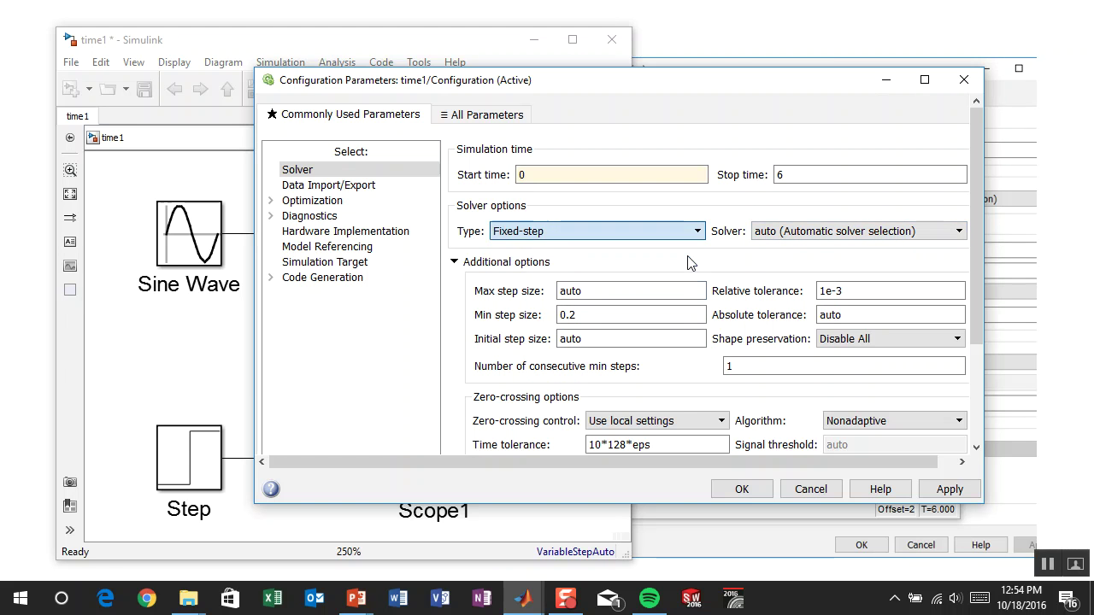
pyautogui.doubleClick(806, 299)
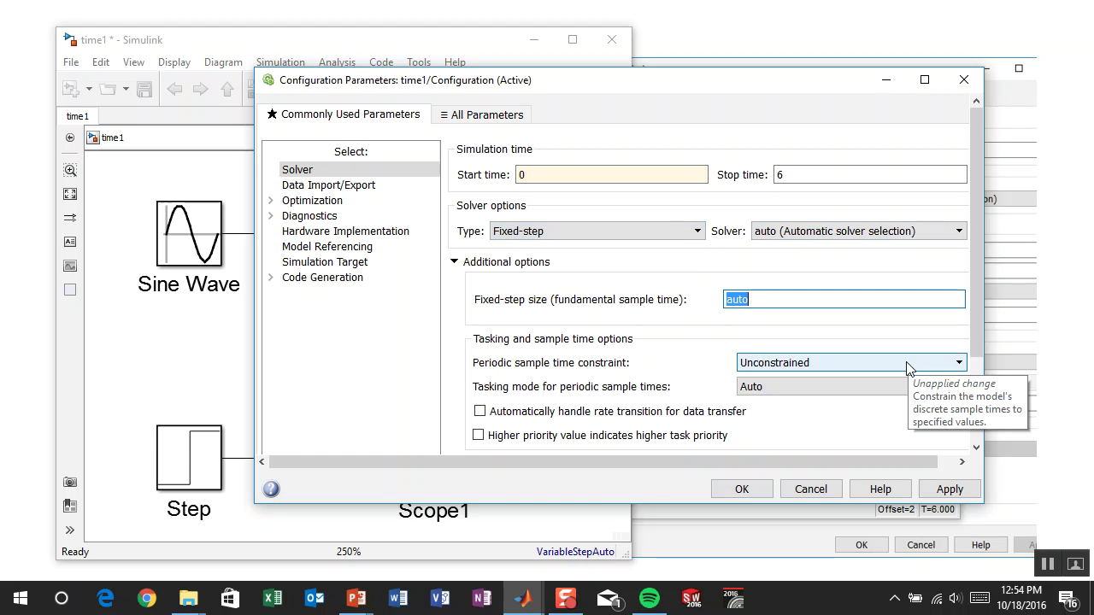
pyautogui.write('.5')
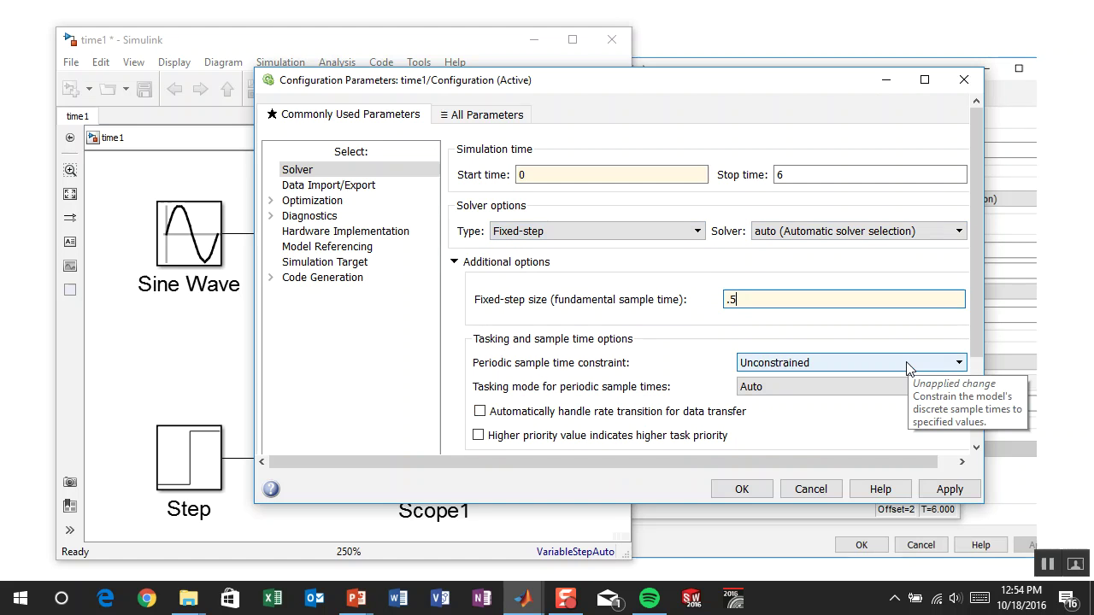
pyautogui.click(742, 488)
# - Rerun the simulation from the sine Scope window, and close the window after viewing the plot
pyautogui.click(730, 104)
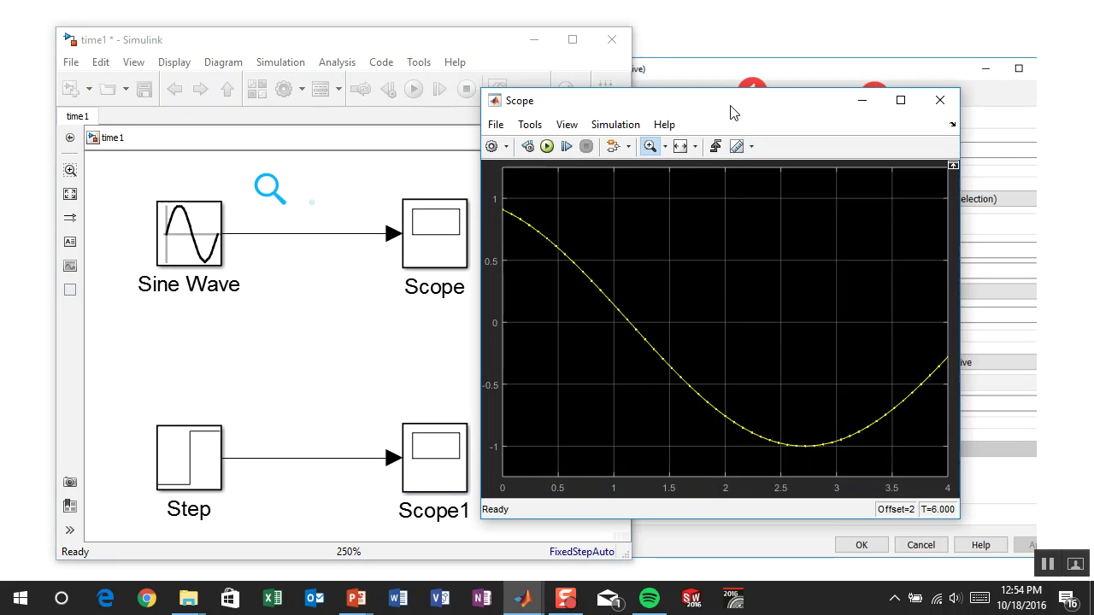
pyautogui.click(547, 147)
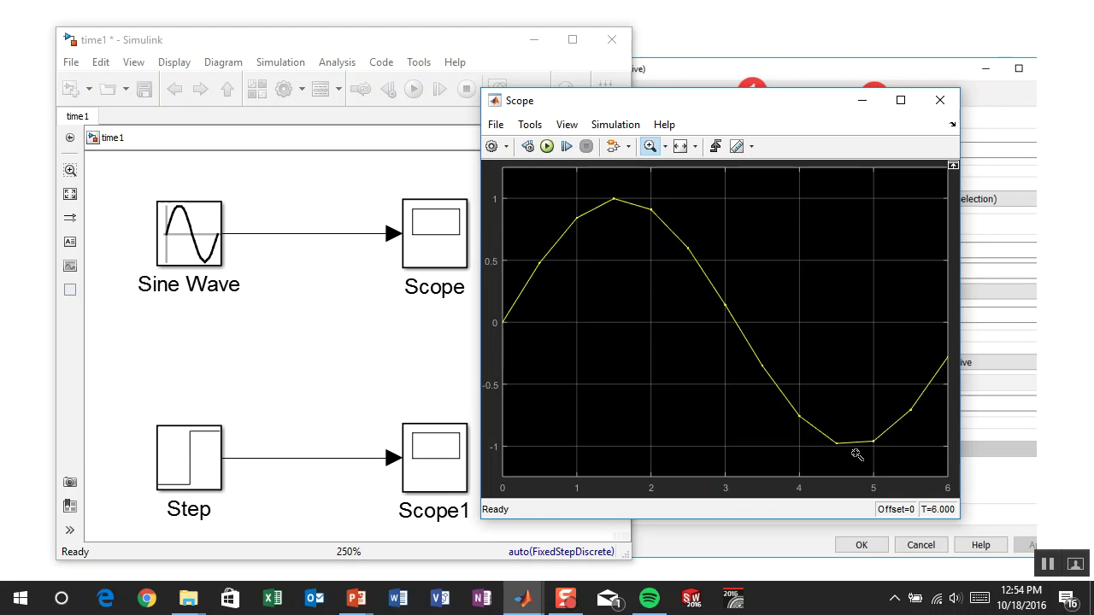
pyautogui.click(939, 100)
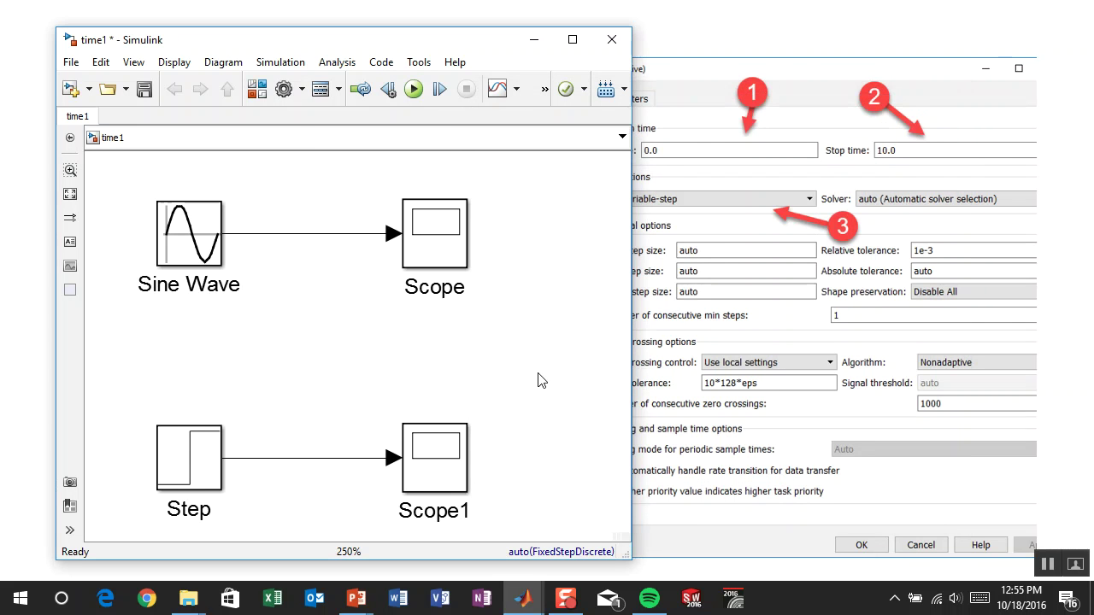
# - Open Scope1 maximized to examine how the fixed step size affects the Step signal's rise, and close it
pyautogui.doubleClick(429, 453)
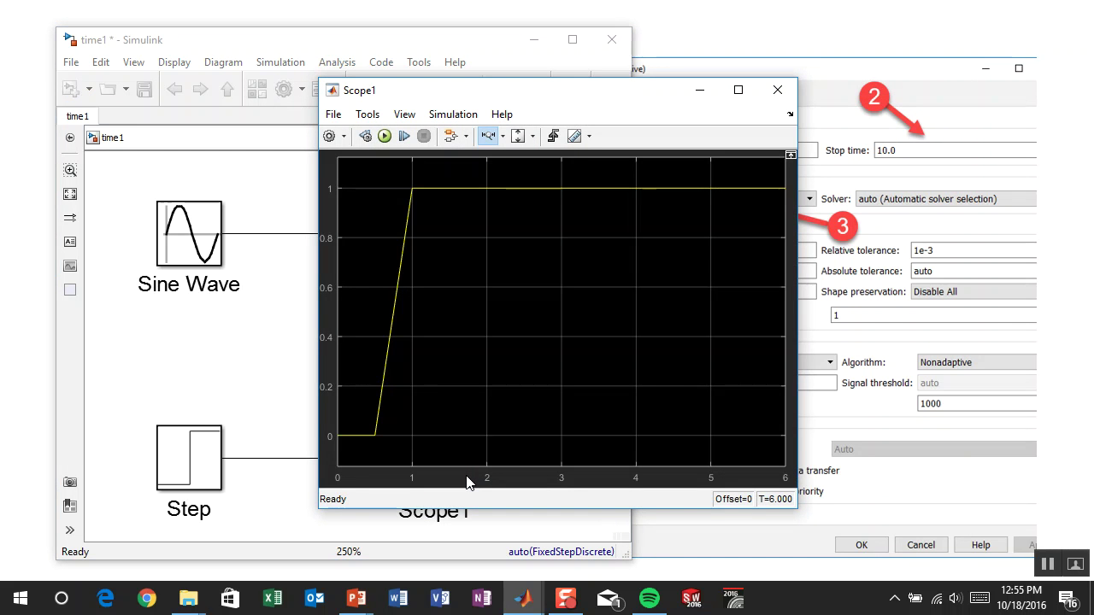
pyautogui.click(738, 89)
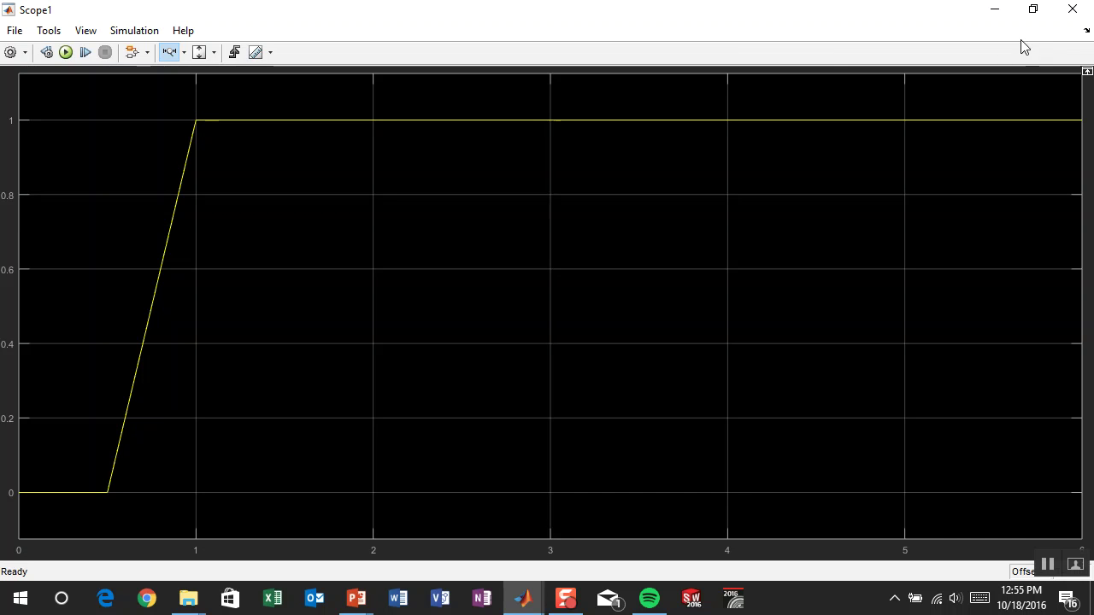
pyautogui.click(1074, 12)
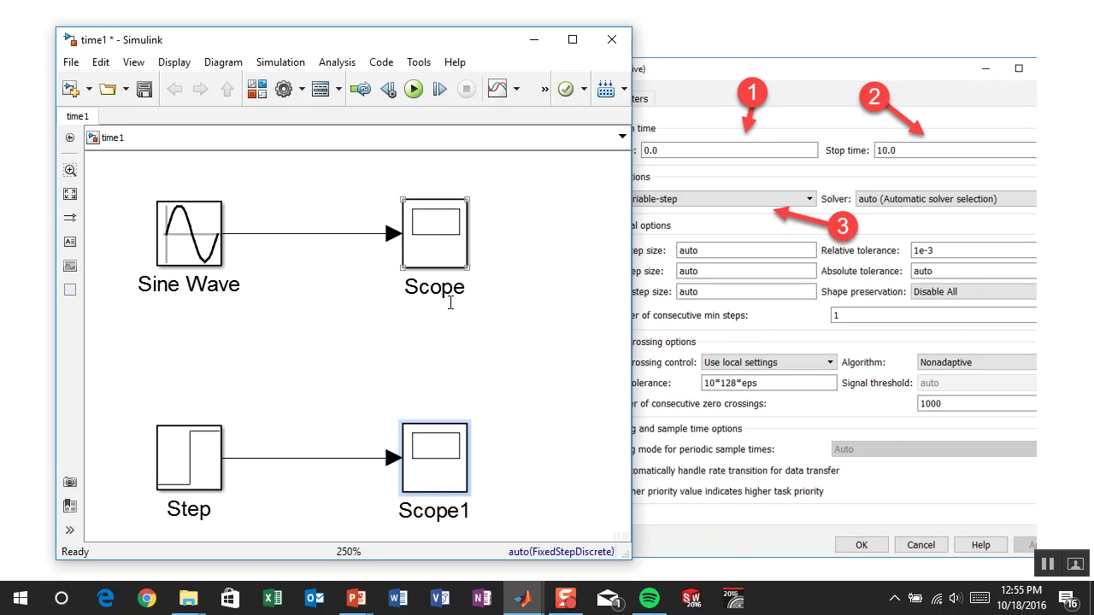
pyautogui.doubleClick(434, 446)
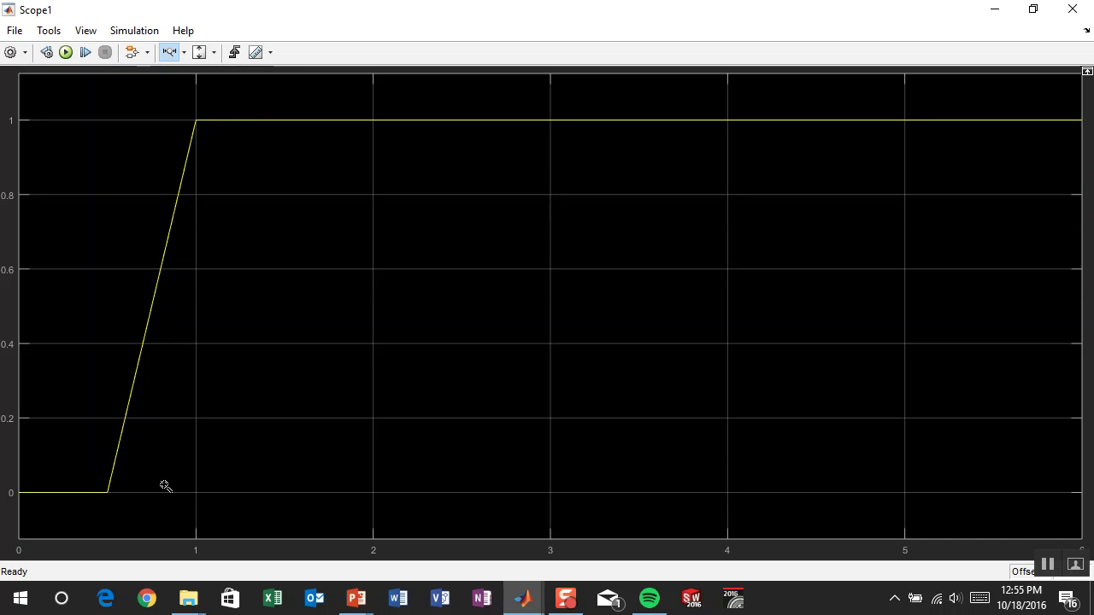
pyautogui.click(1071, 11)
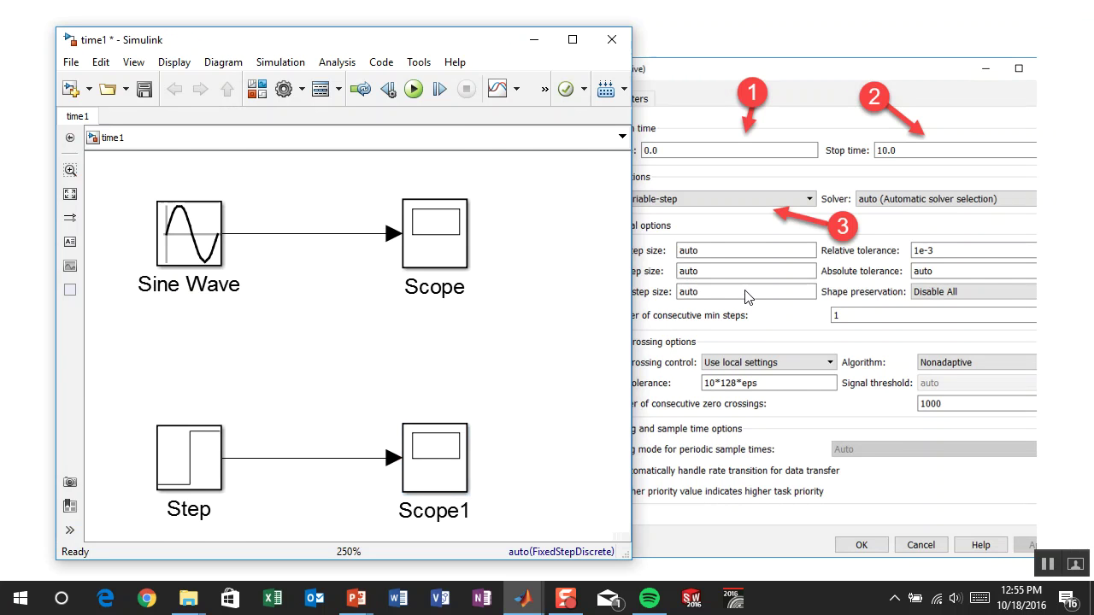
# - Switch to the PowerPoint slideshow and advance to the "It's time to translate!" slide
pyautogui.hotkey('alt', 'Tab')
pyautogui.click(745, 295)
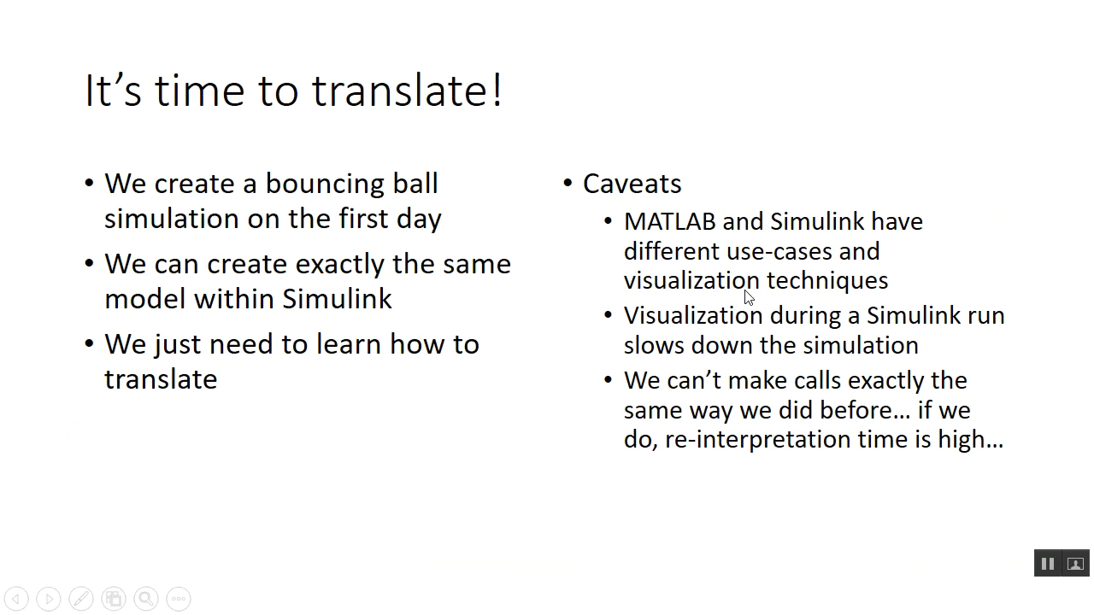
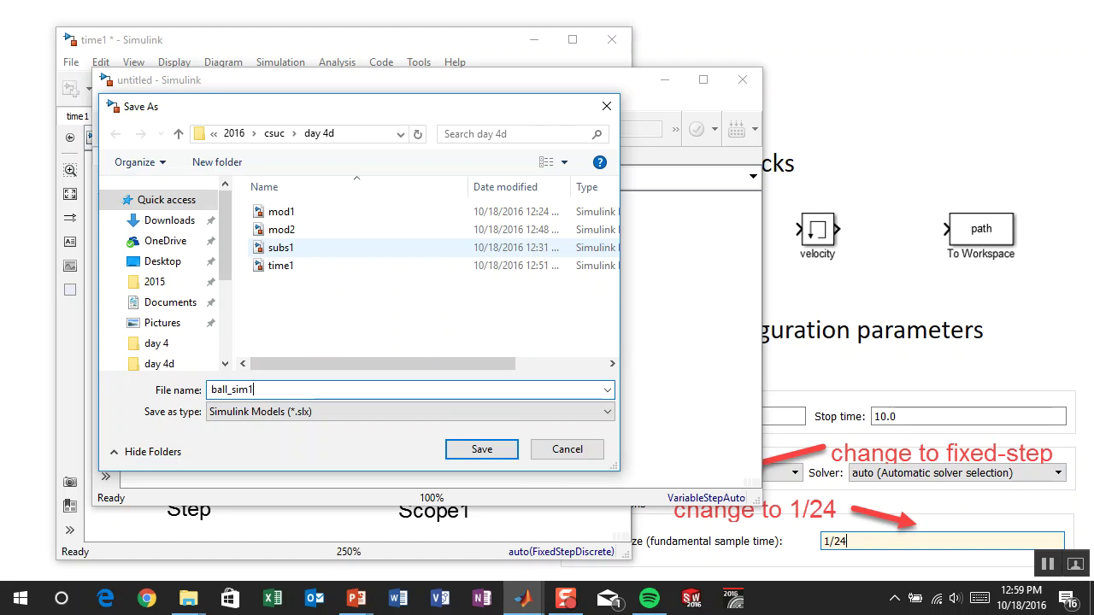
# - Close the time1 model and save its changes
pyautogui.click(227, 41)
pyautogui.click(611, 39)
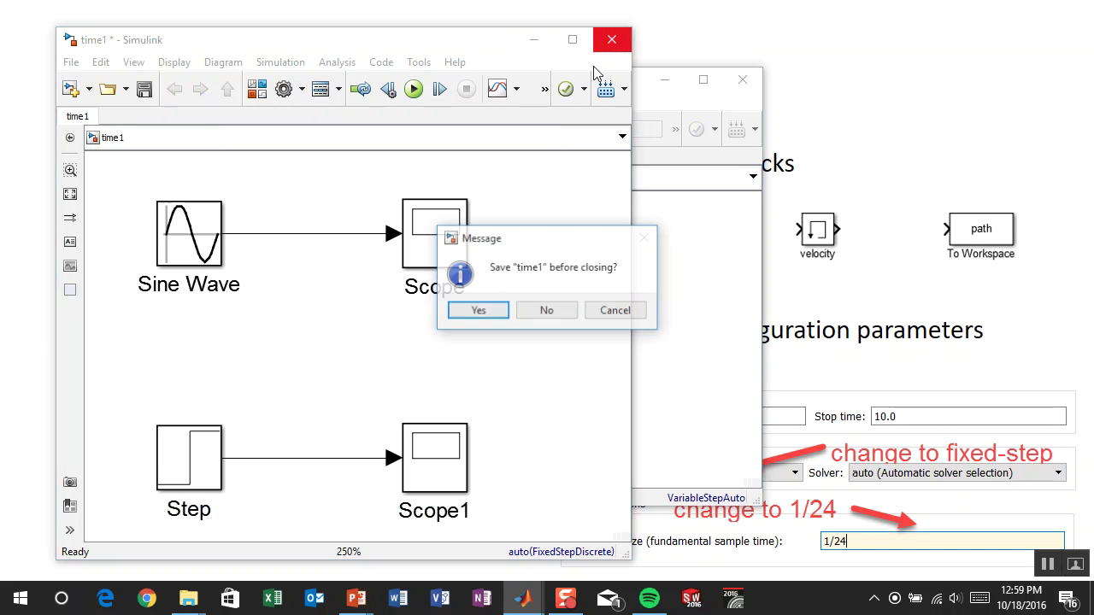
pyautogui.click(503, 313)
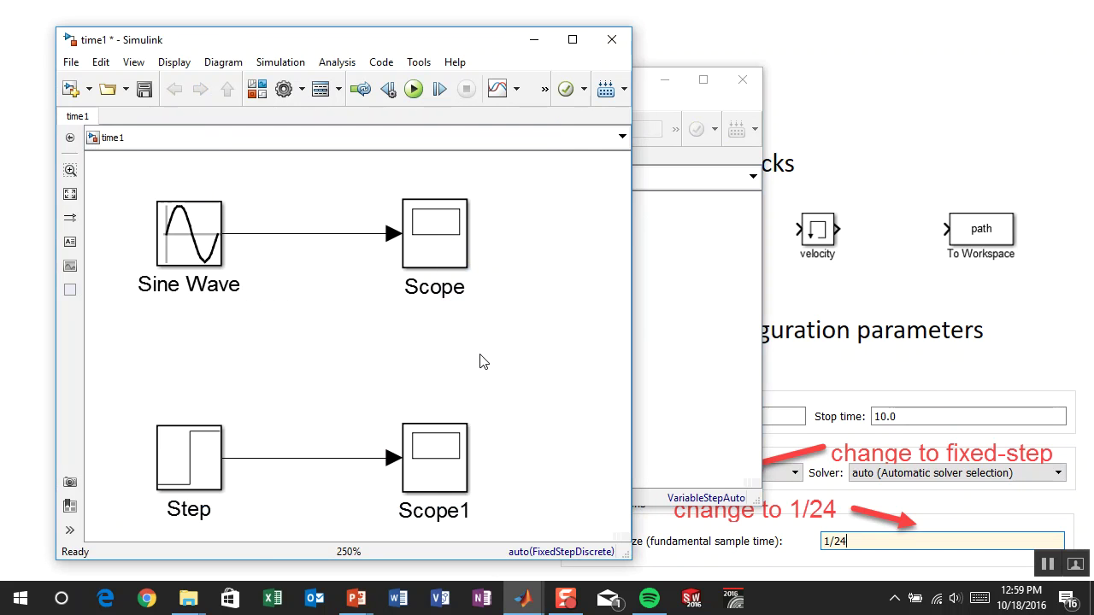
# - Configure the ball_sim1 model's solver as Fixed-step with a fixed-step size of 1/24
pyautogui.moveTo(303, 88); pyautogui.dragTo(249, 43)
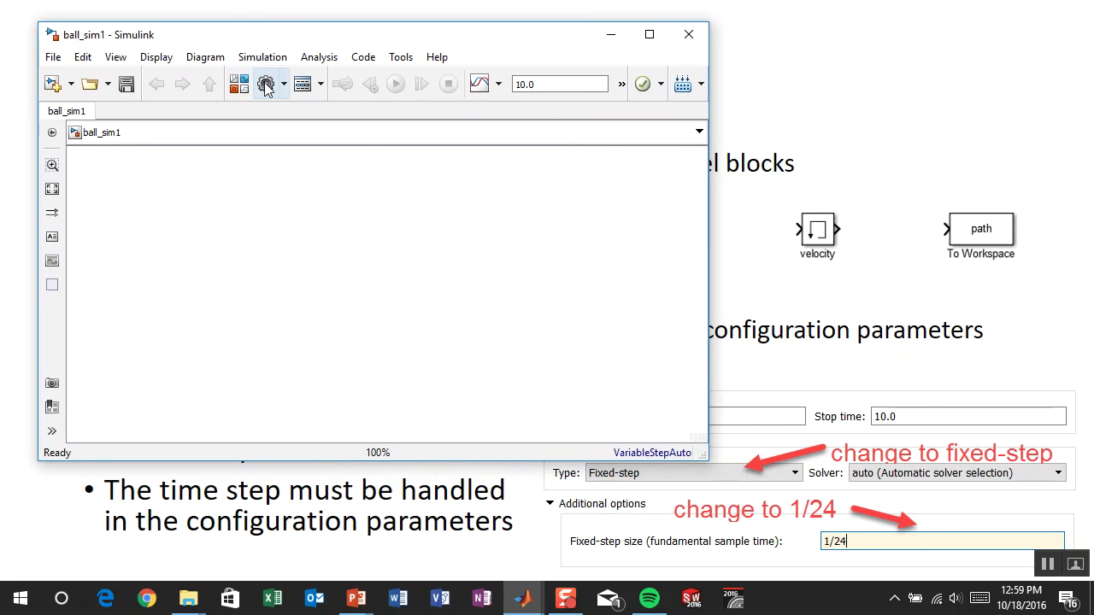
pyautogui.click(265, 83)
pyautogui.click(557, 223)
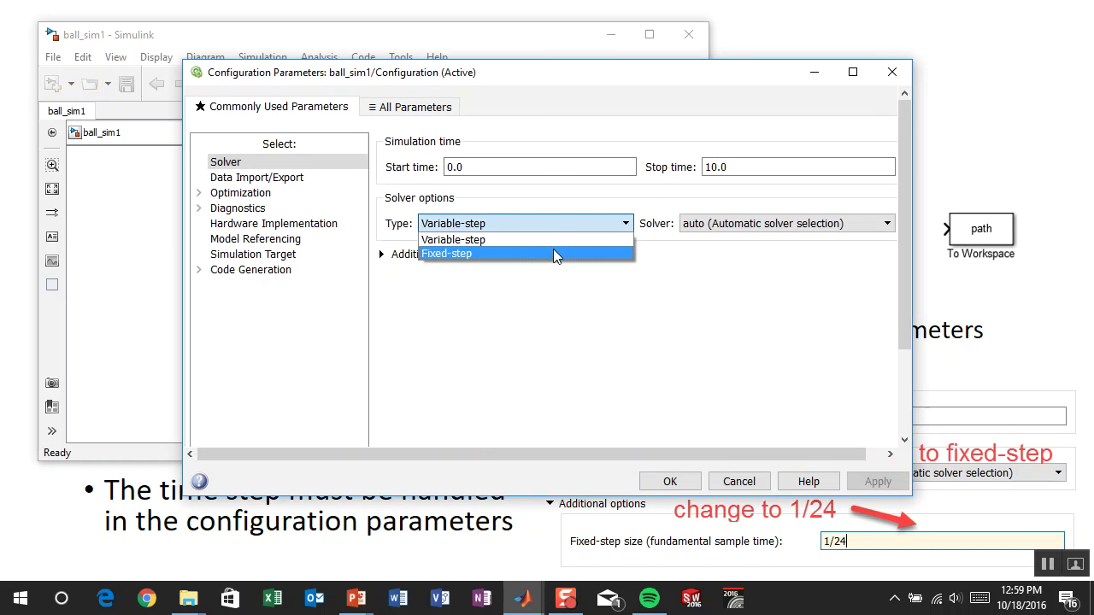
pyautogui.click(553, 249)
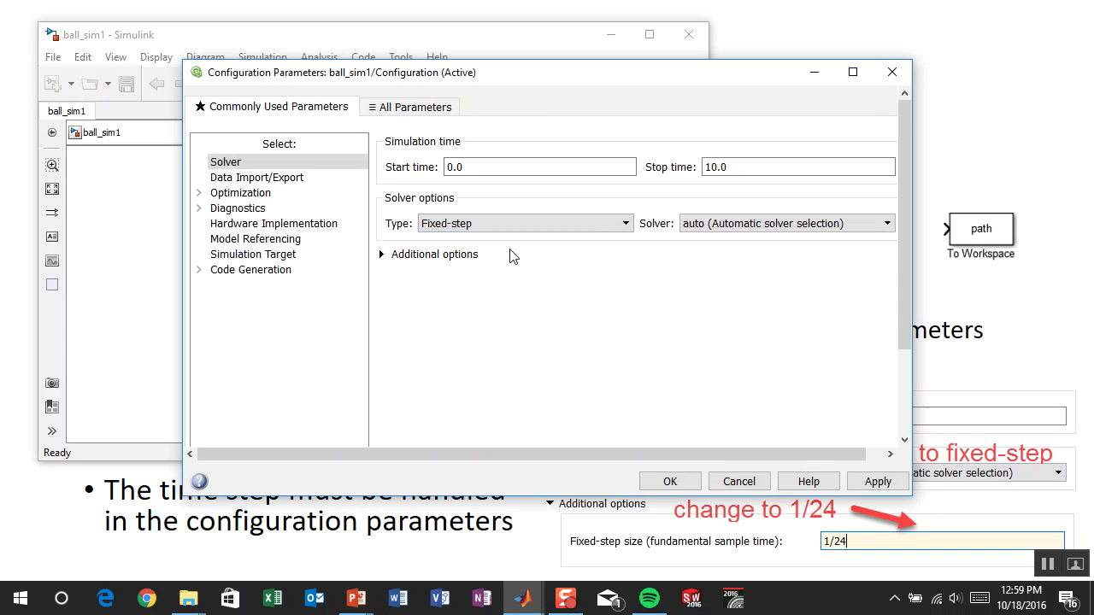
pyautogui.click(456, 256)
pyautogui.doubleClick(694, 291)
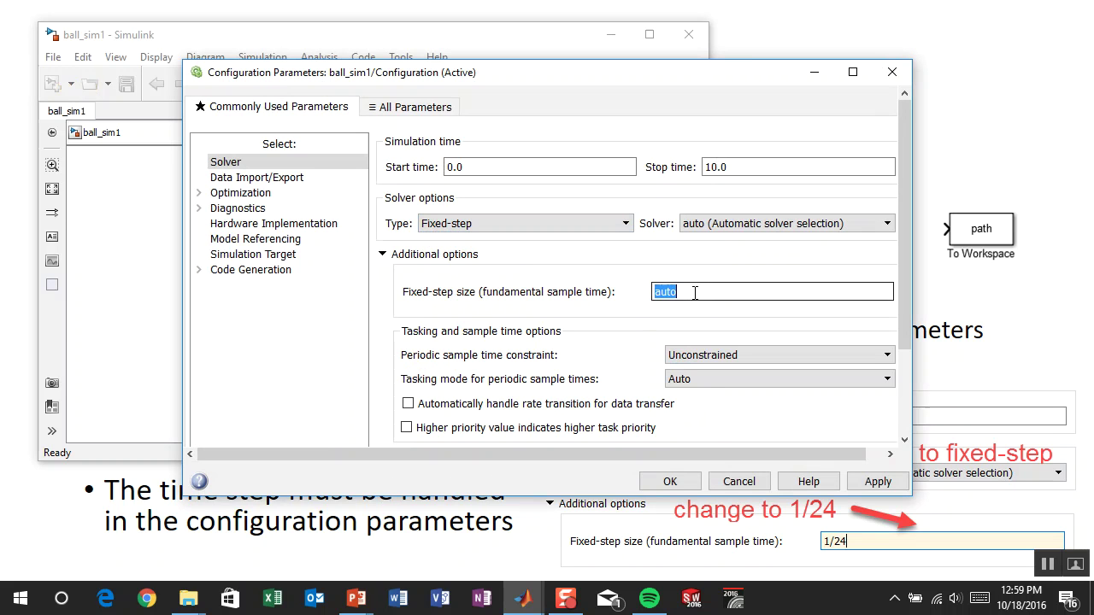
pyautogui.write('1/24')
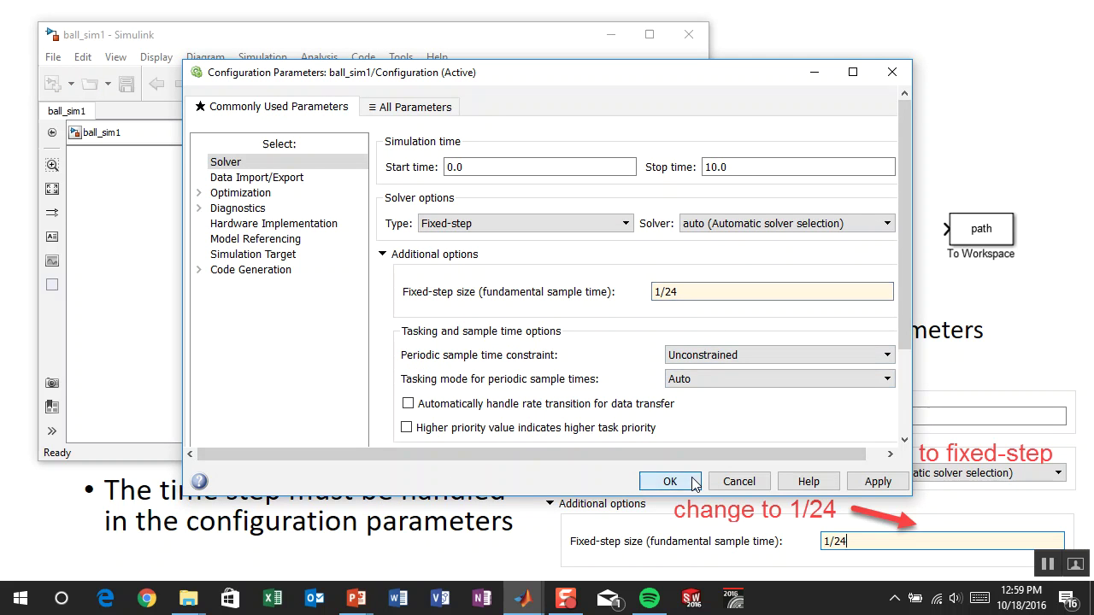
pyautogui.click(695, 484)
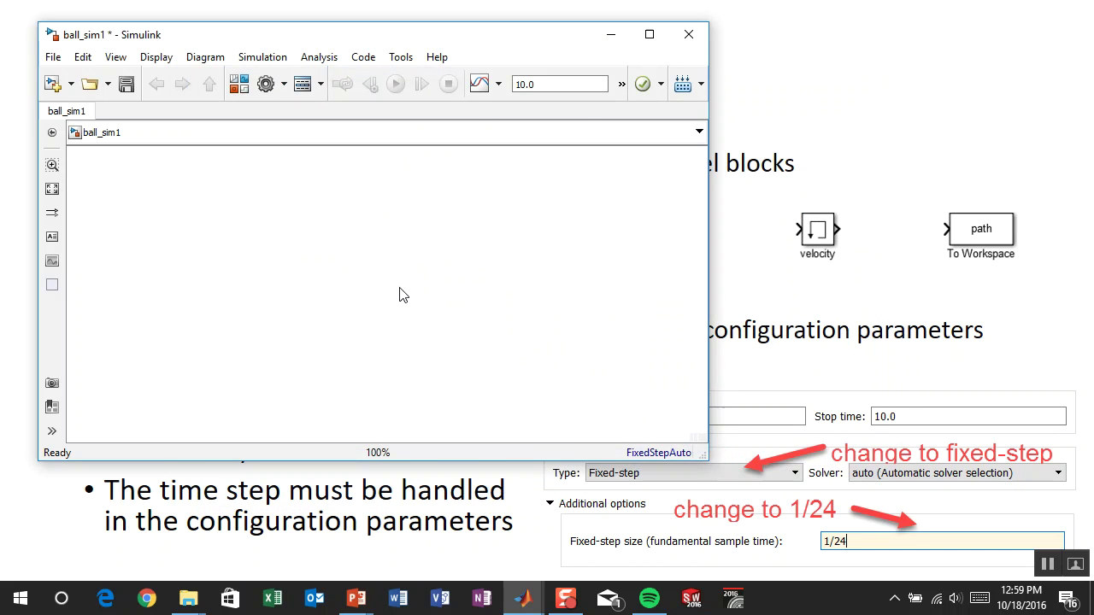
# - Advance the PowerPoint slideshow to "Post-processing the results", and exit to the desktop with PowerPoint minimized
pyautogui.click(363, 525)
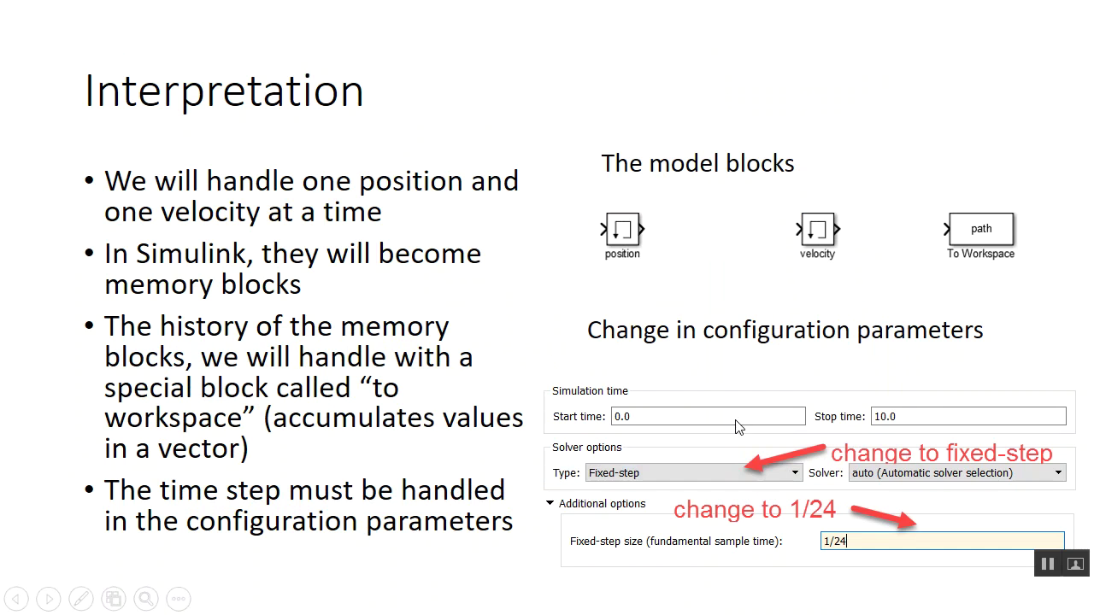
pyautogui.click(912, 429)
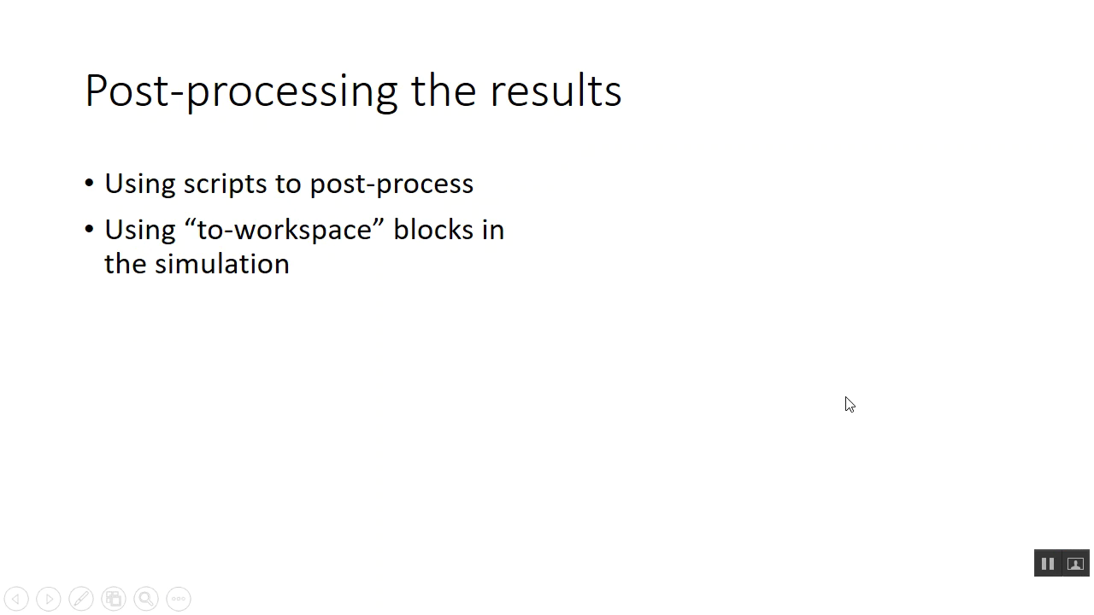
pyautogui.press('Escape')
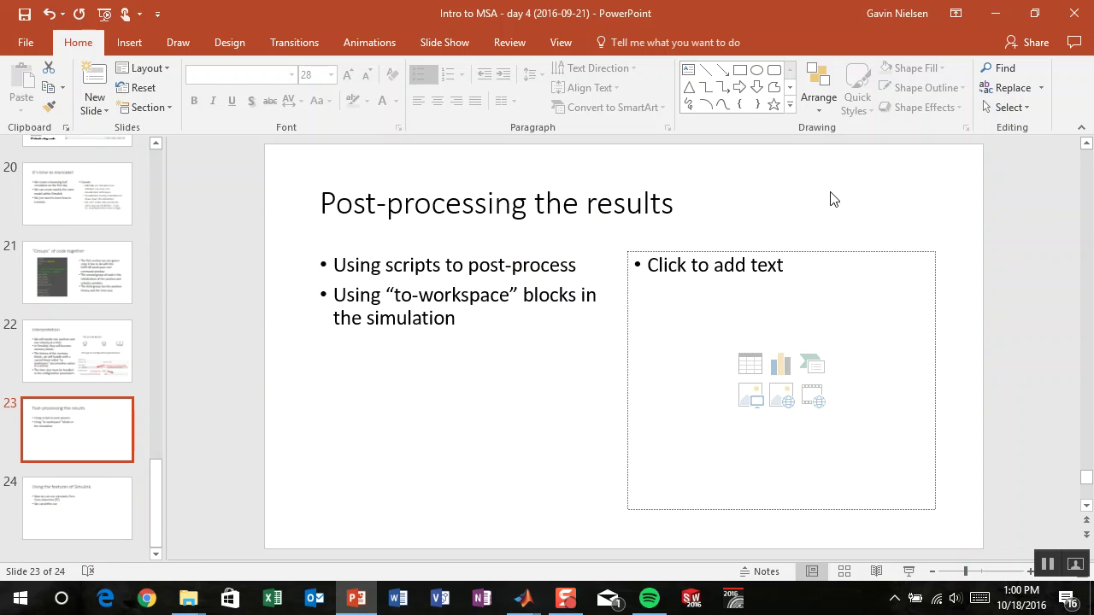
pyautogui.click(997, 12)
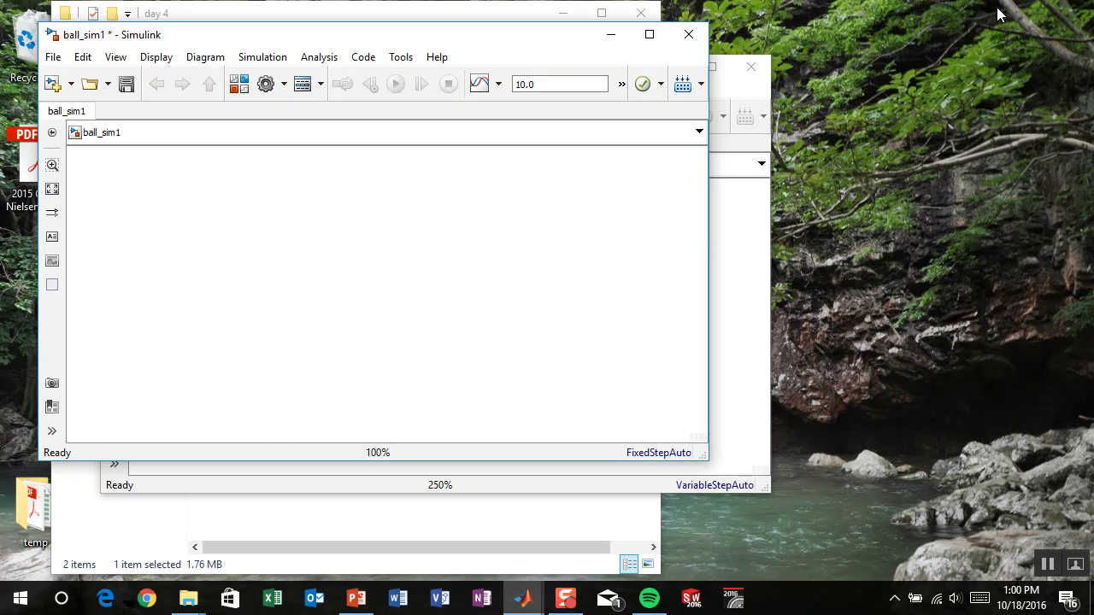
# - Clear the desktop by closing the spare Simulink window and moving ball_sim1 and the day 4 folder window out of the way
pyautogui.click(740, 264)
pyautogui.click(750, 67)
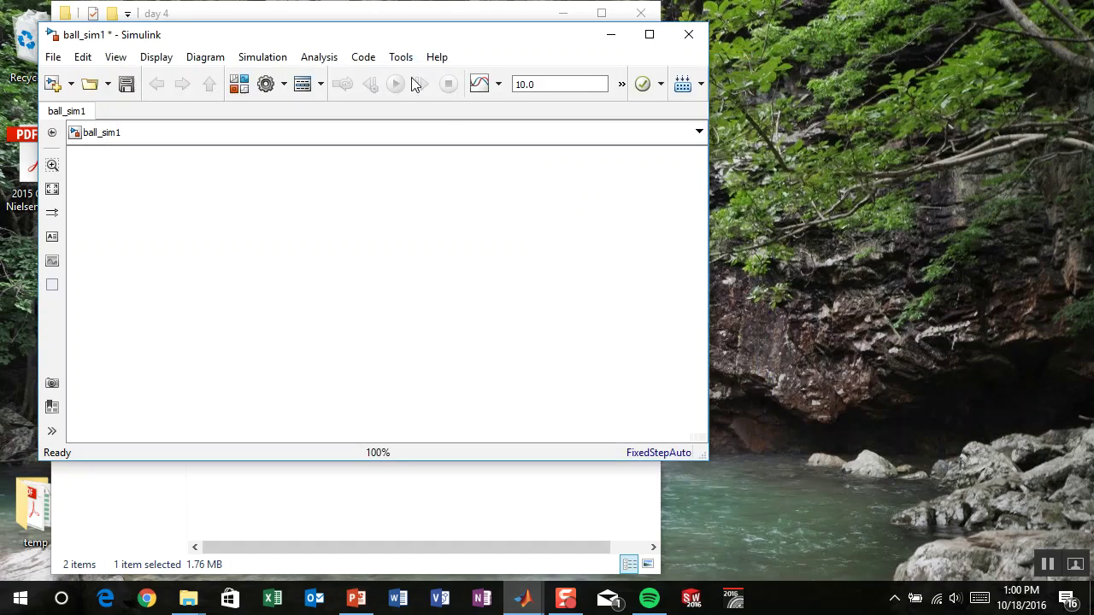
pyautogui.moveTo(390, 40); pyautogui.dragTo(1093, 231)
pyautogui.click(563, 12)
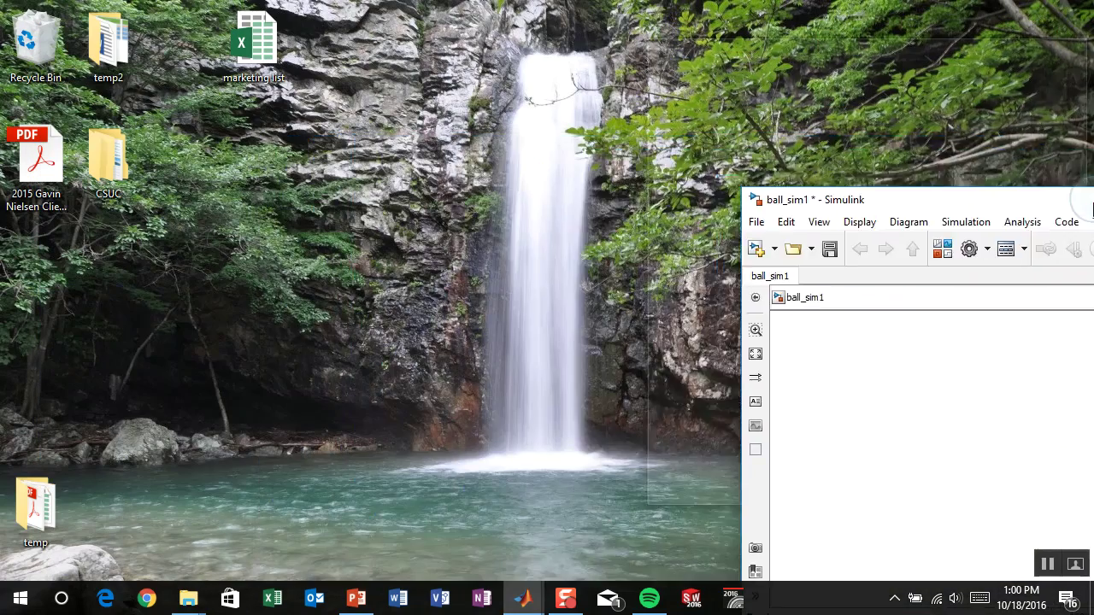
# - Fit the ball_sim1 window to the right half of the screen, and open the ball1.m script in MATLAB
pyautogui.click(648, 399)
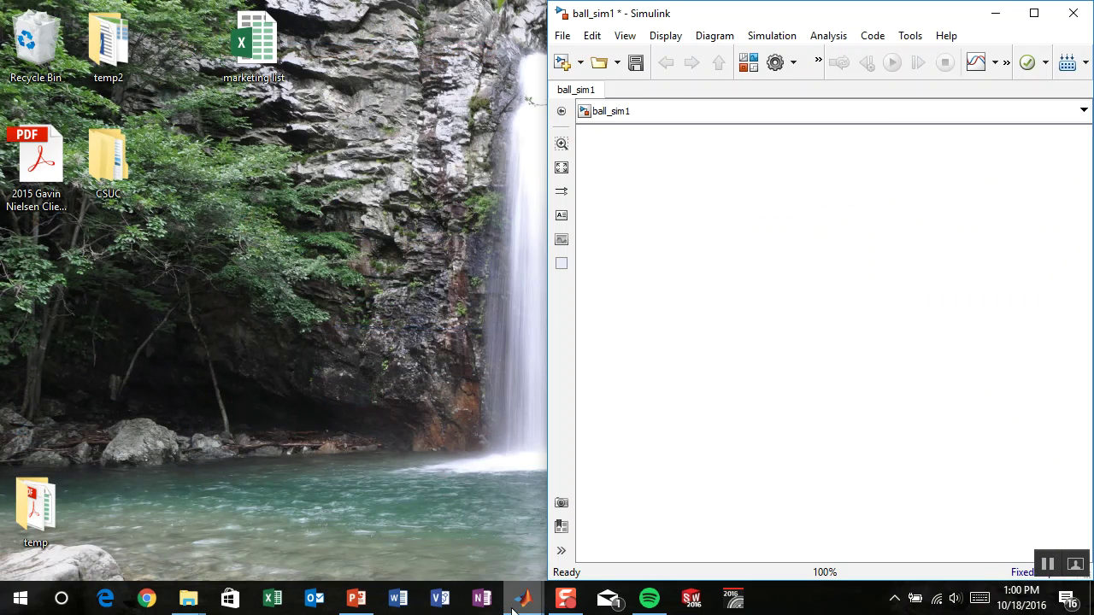
pyautogui.moveTo(518, 603)
pyautogui.click(451, 560)
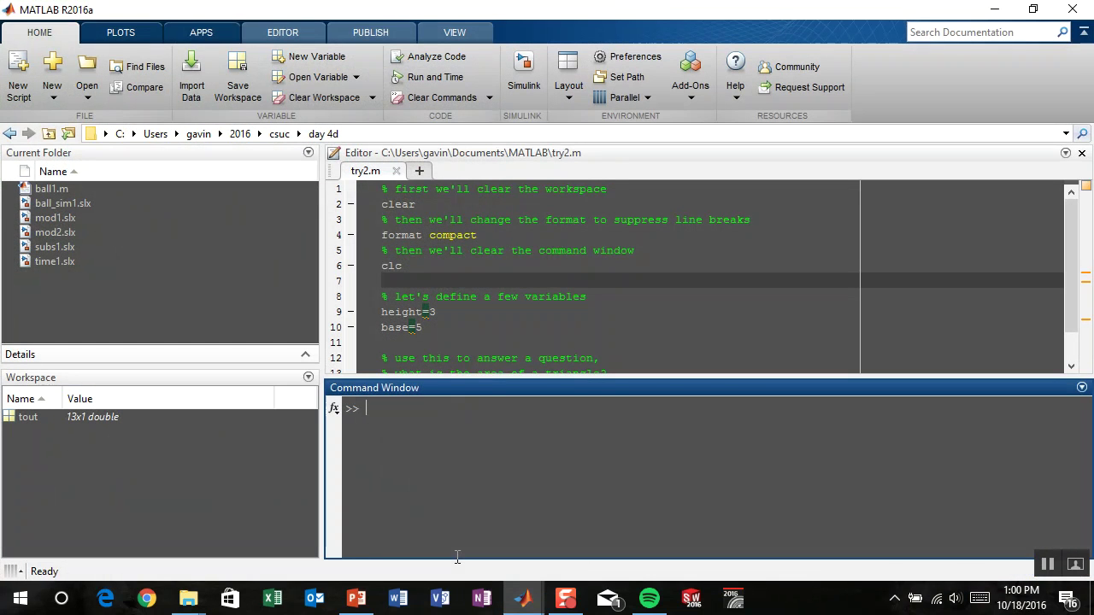
pyautogui.click(55, 191)
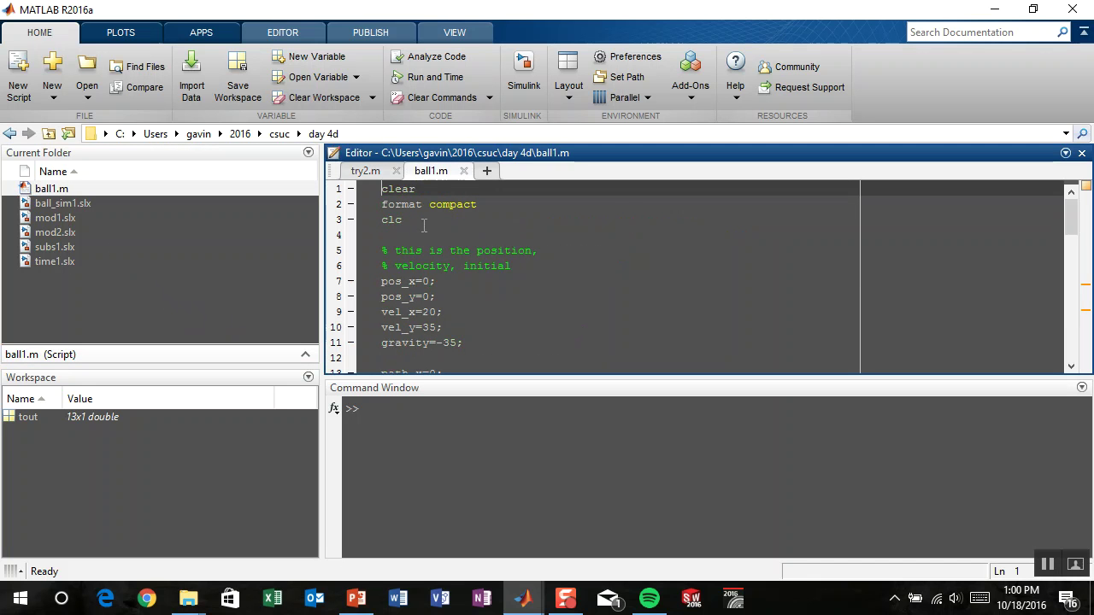
# - Maximize the ball1.m editor inside MATLAB and fit the MATLAB window to the left half of the screen
pyautogui.click(1065, 153)
pyautogui.click(966, 231)
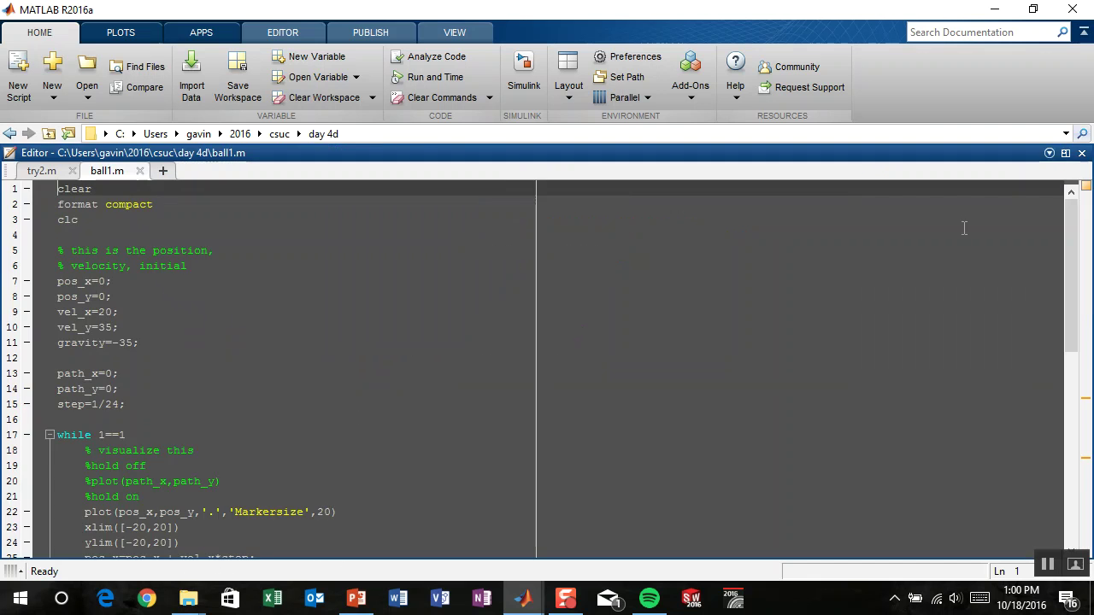
pyautogui.doubleClick(538, 17)
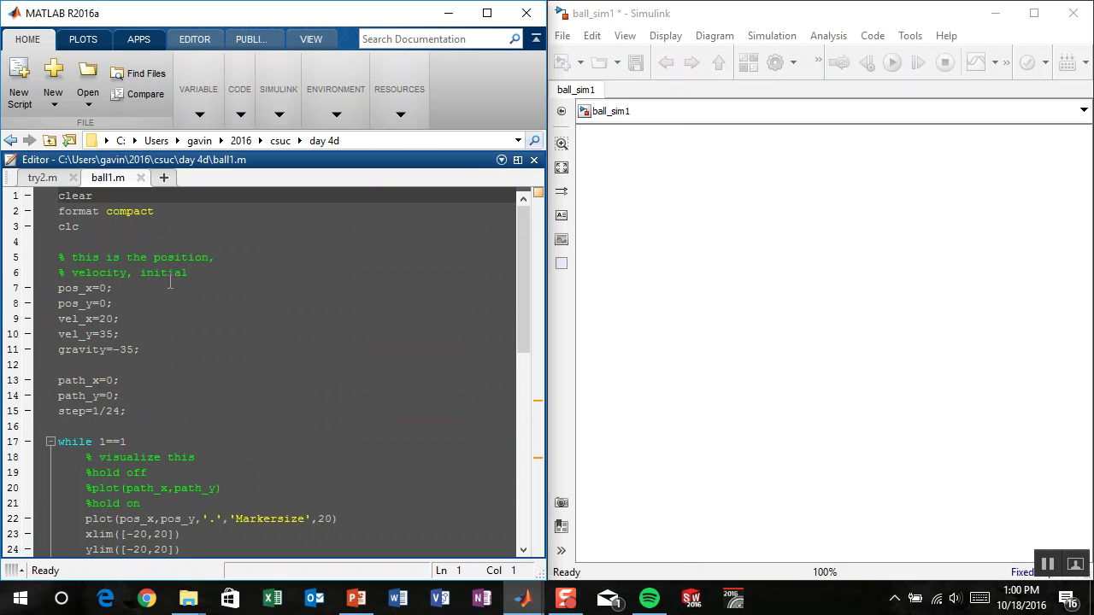
# - Bring the initial values and motion equations of ball1.m into view beside the model, and save ball_sim1
pyautogui.click(219, 321)
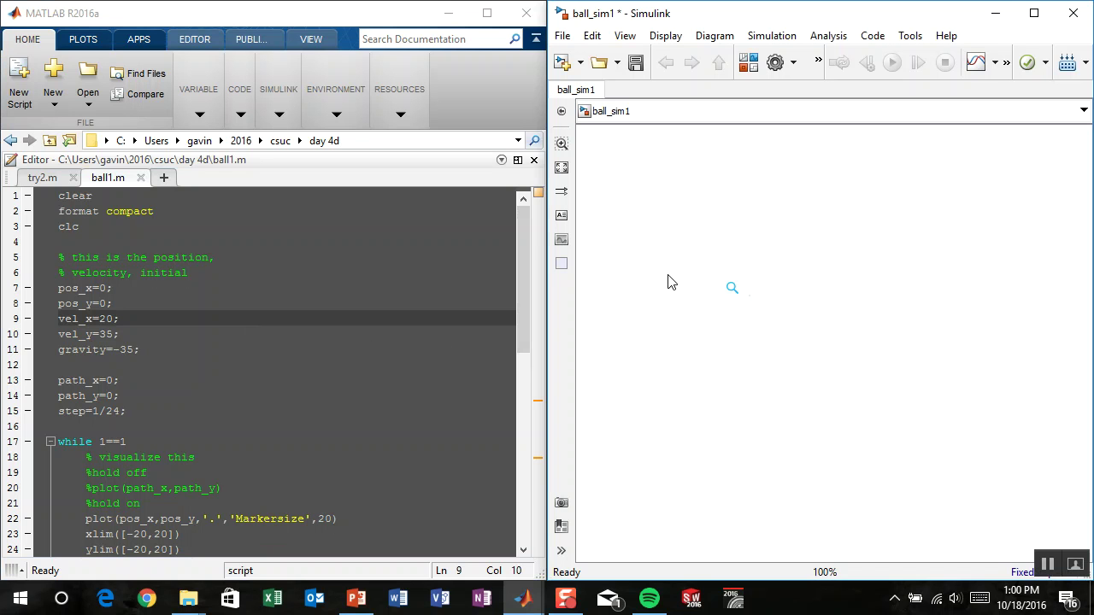
pyautogui.click(193, 312)
pyautogui.scroll(-1, 191, 314)
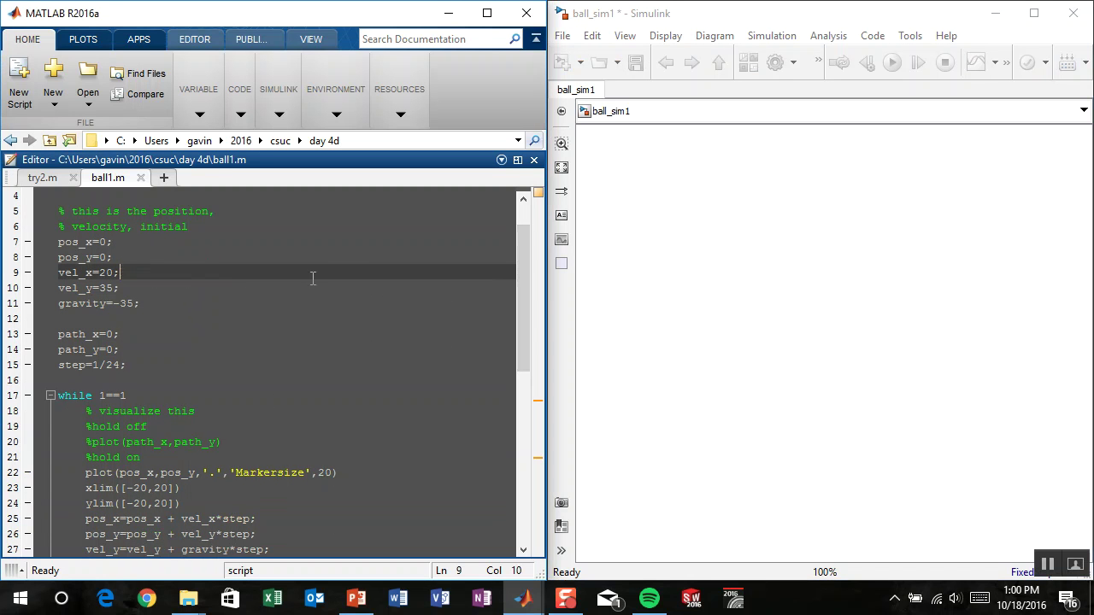
pyautogui.click(916, 354)
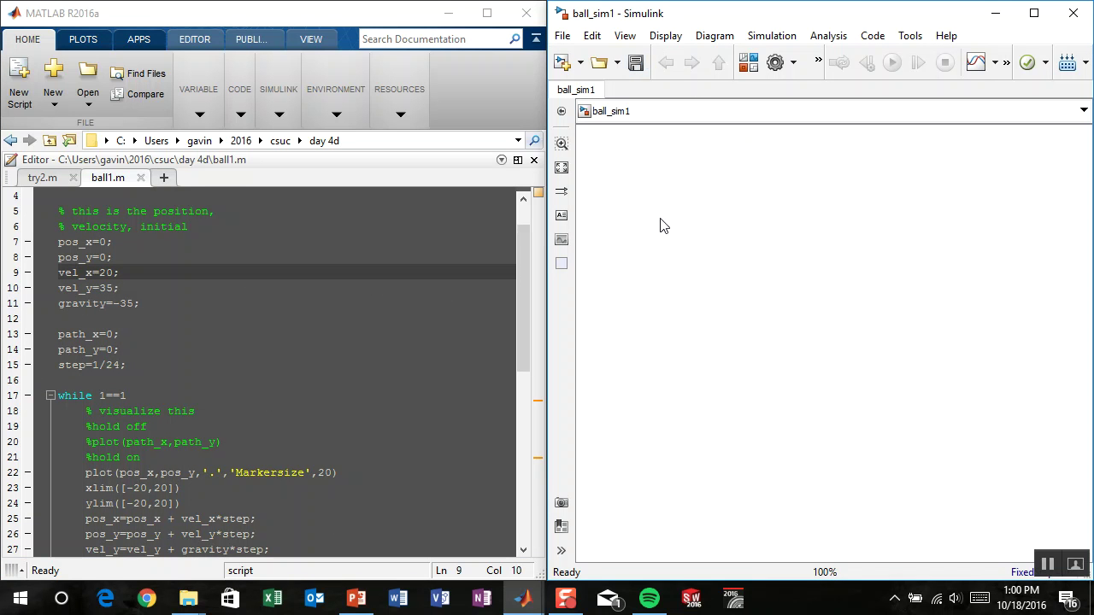
pyautogui.click(106, 15)
pyautogui.click(836, 209)
pyautogui.doubleClick(755, 289)
pyautogui.click(121, 245)
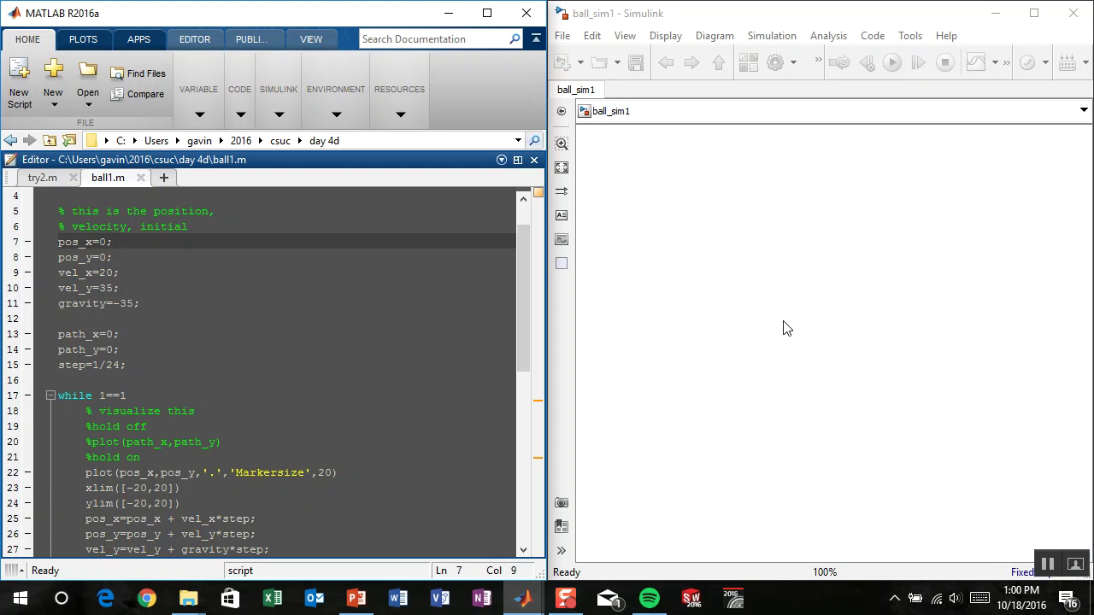
pyautogui.click(716, 267)
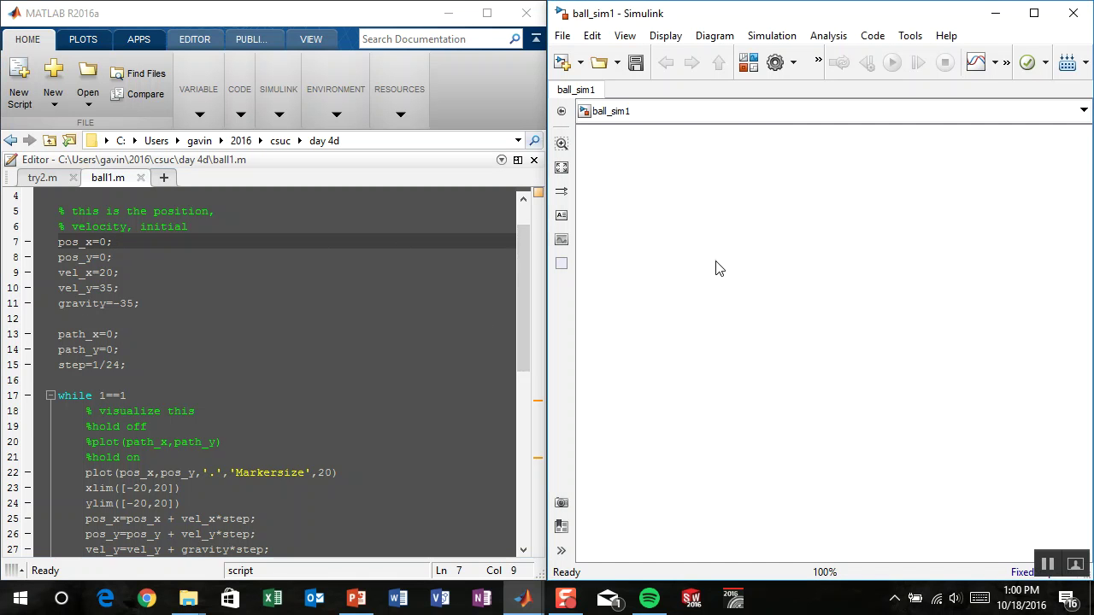
# - Open the Simulink Library Browser and place it over the MATLAB window, clear of the ball_sim1 canvas
pyautogui.click(748, 65)
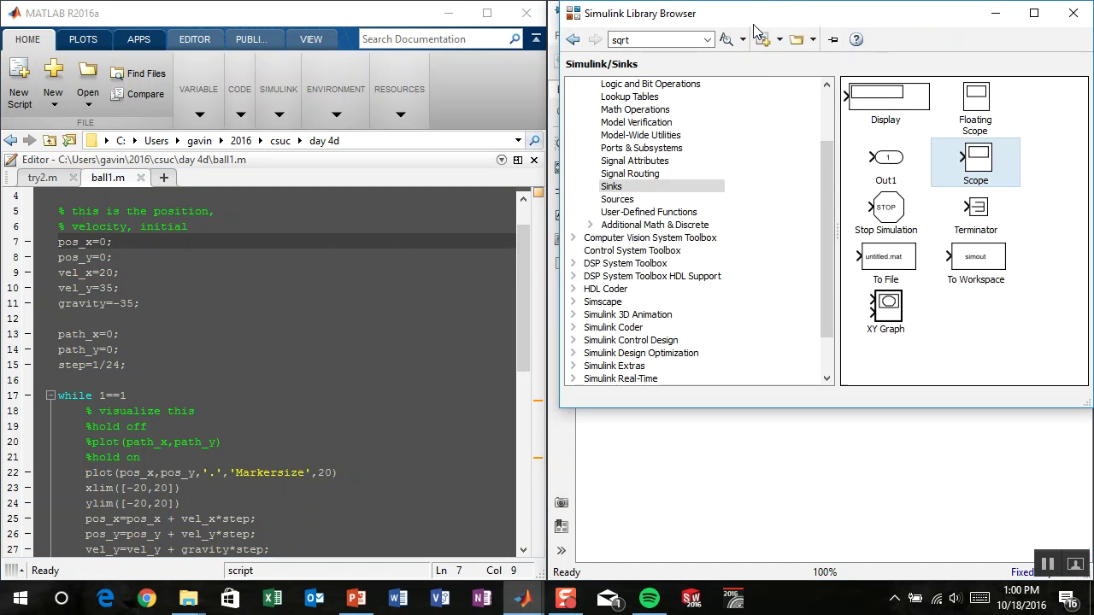
pyautogui.moveTo(753, 18); pyautogui.dragTo(263, 105)
pyautogui.click(263, 104)
pyautogui.moveTo(384, 211); pyautogui.dragTo(256, 145)
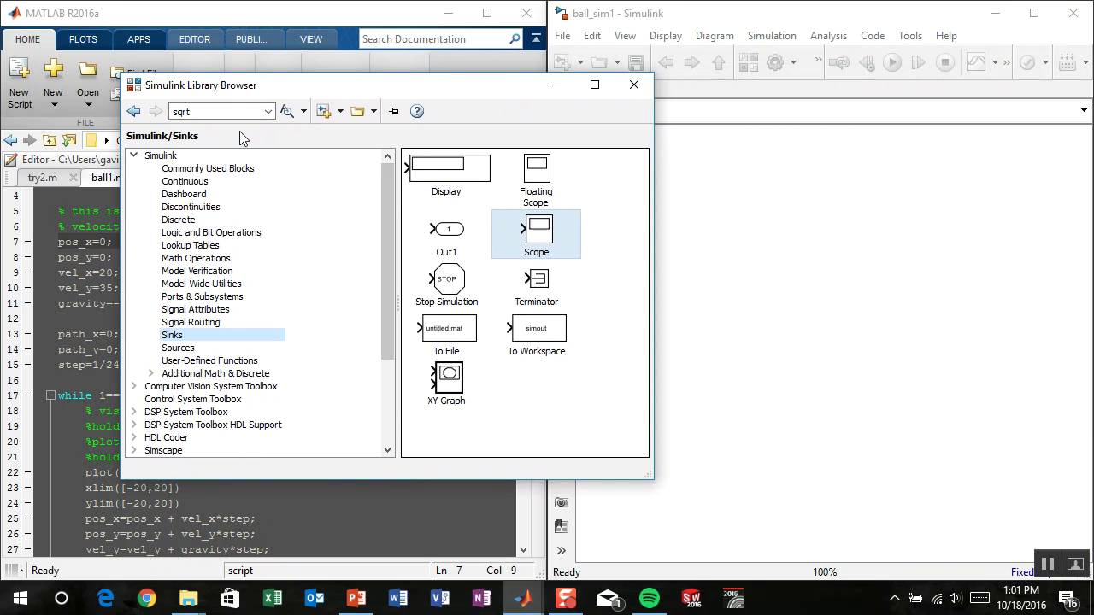
# - Search the block library for "memory" and add a Memory block to the ball_sim1 model
pyautogui.click(220, 110)
pyautogui.write('me')
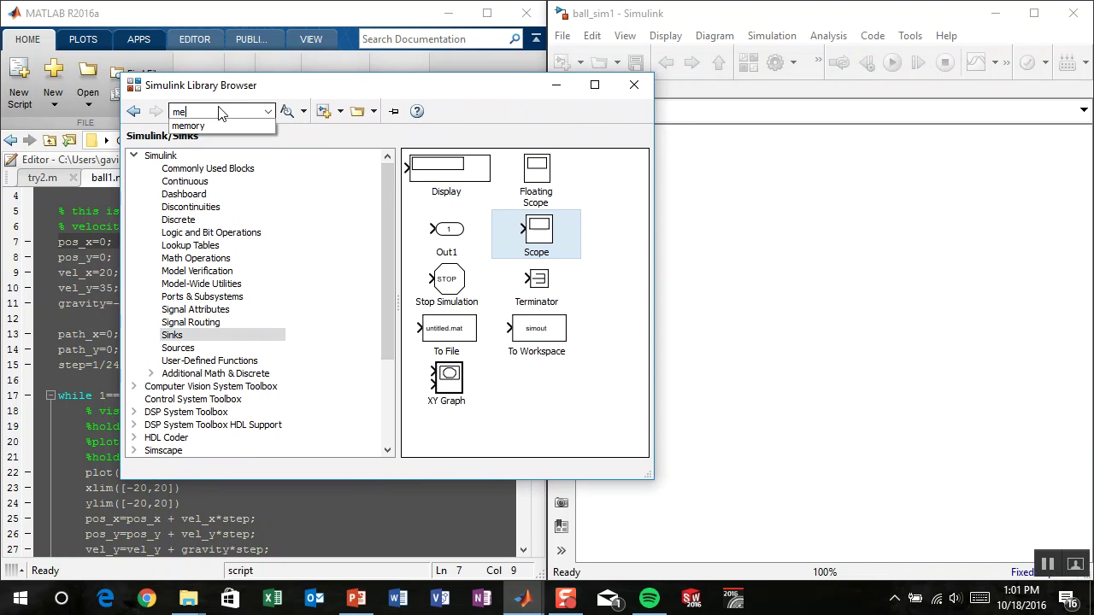
pyautogui.write('mory')
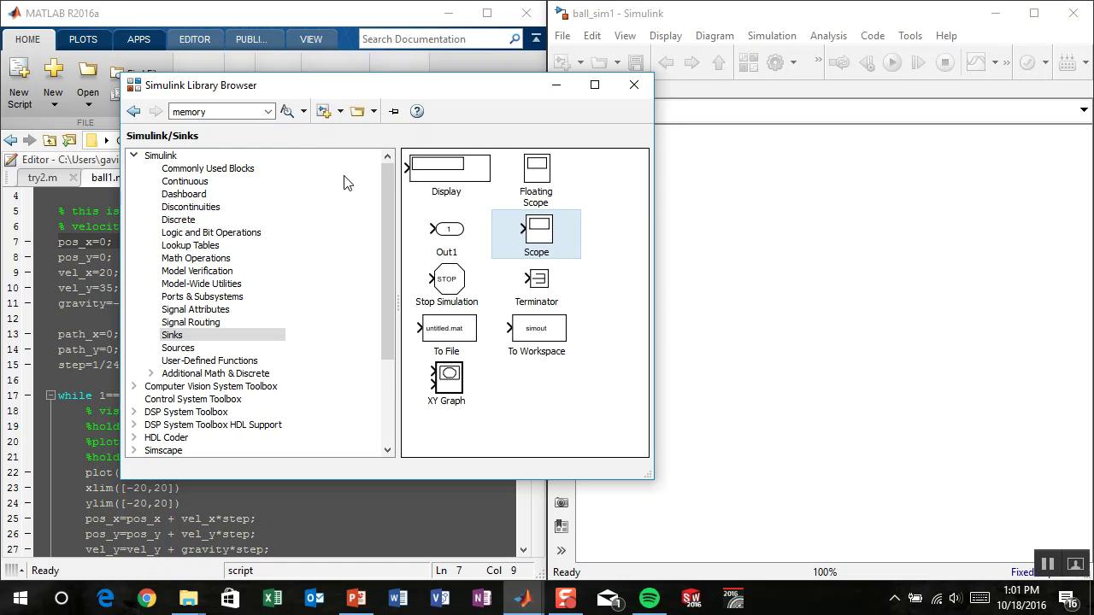
pyautogui.click(287, 111)
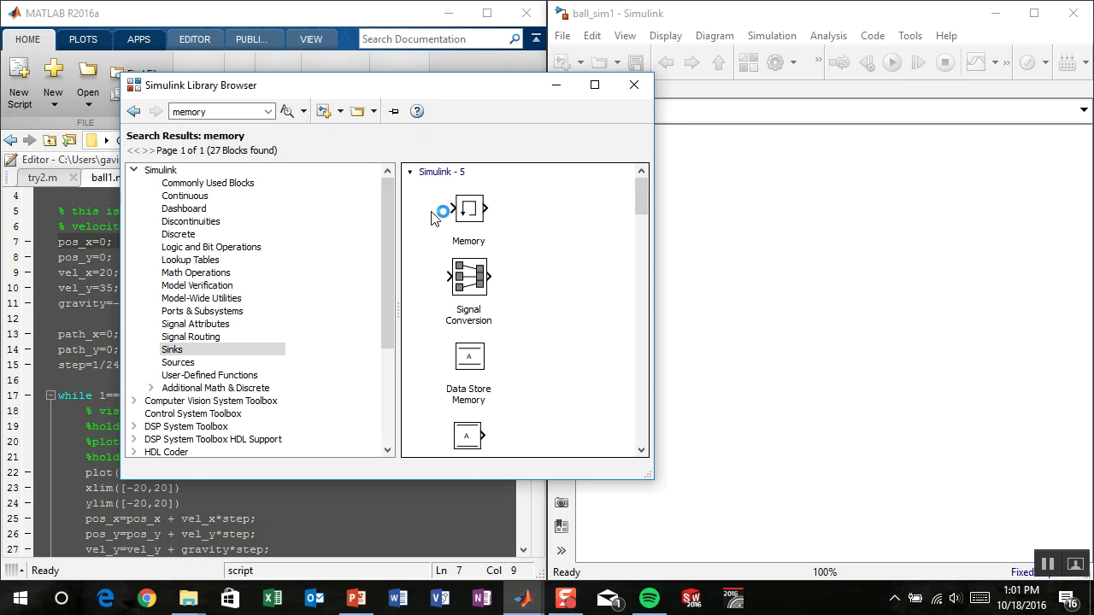
pyautogui.click(470, 219)
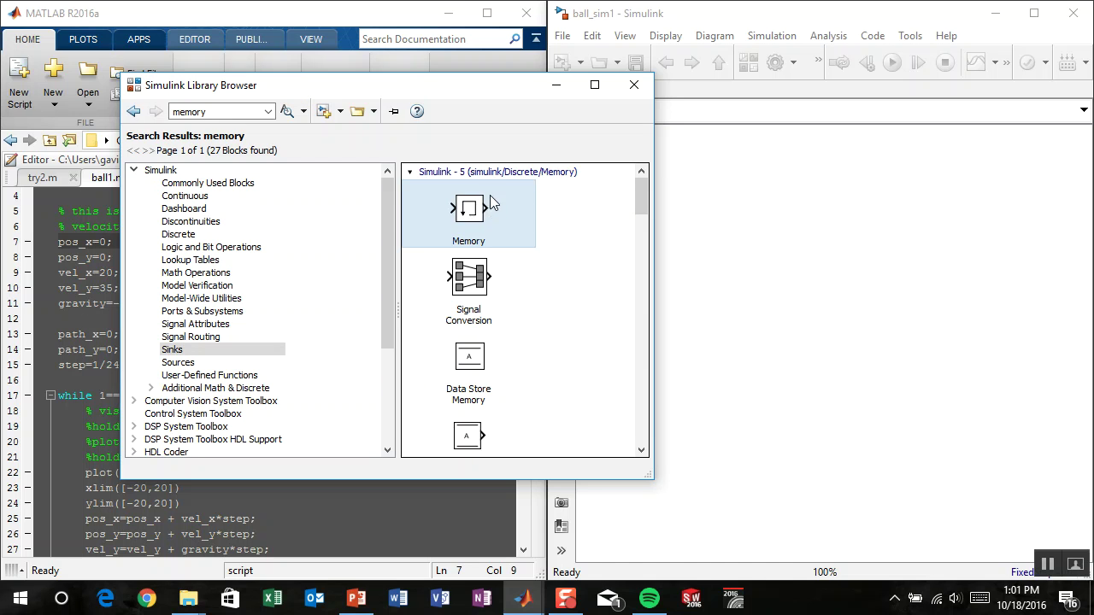
pyautogui.moveTo(471, 214); pyautogui.dragTo(742, 223)
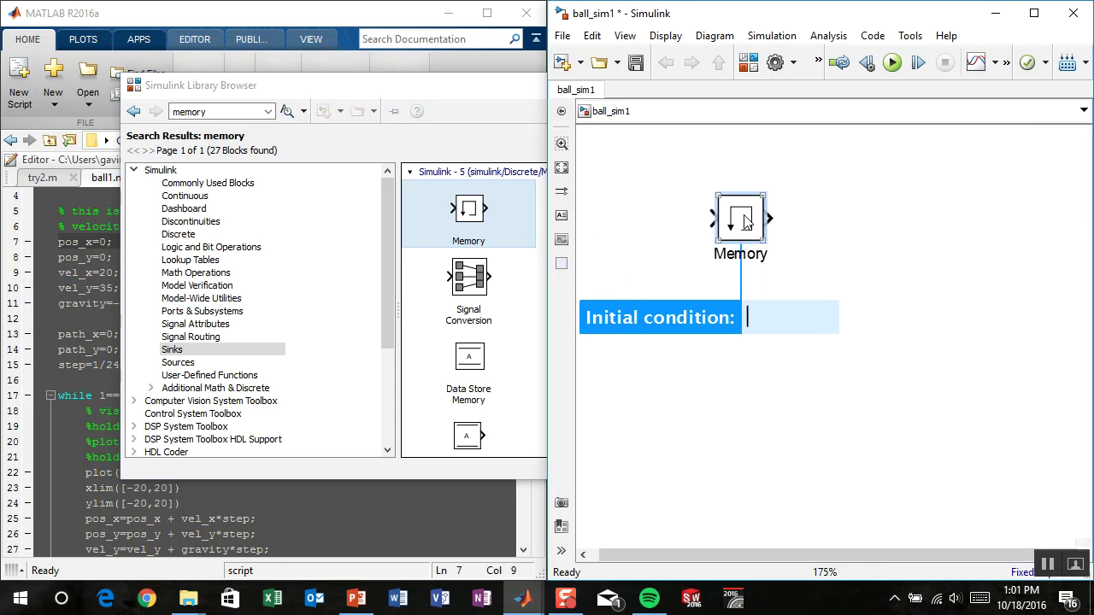
pyautogui.click(630, 269)
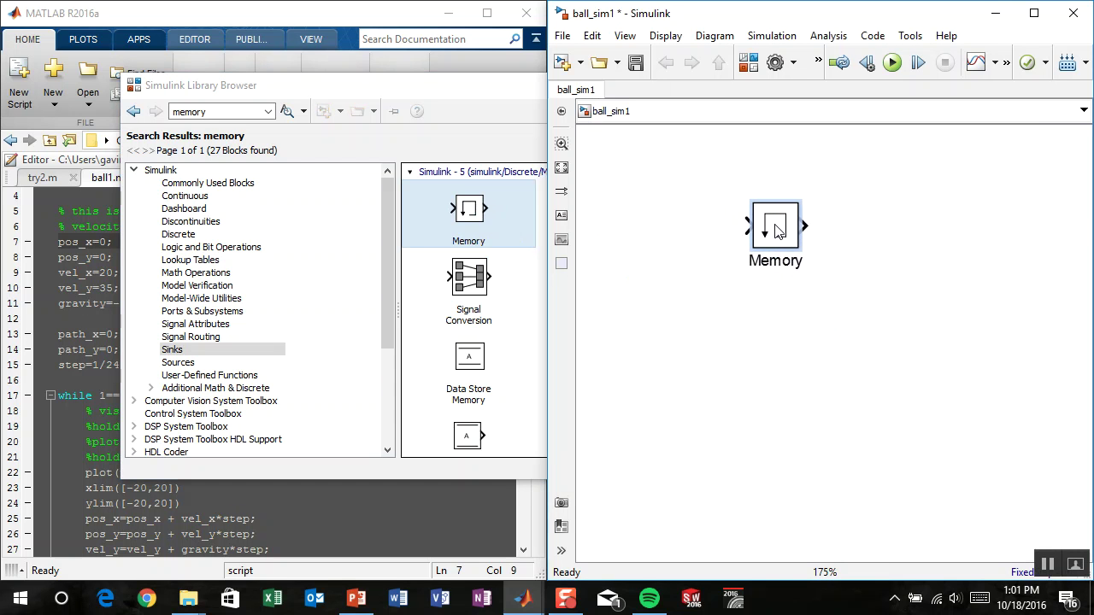
# - Add a Step block before the Memory block and connect its output to the Memory input
pyautogui.doubleClick(647, 214)
pyautogui.write('step')
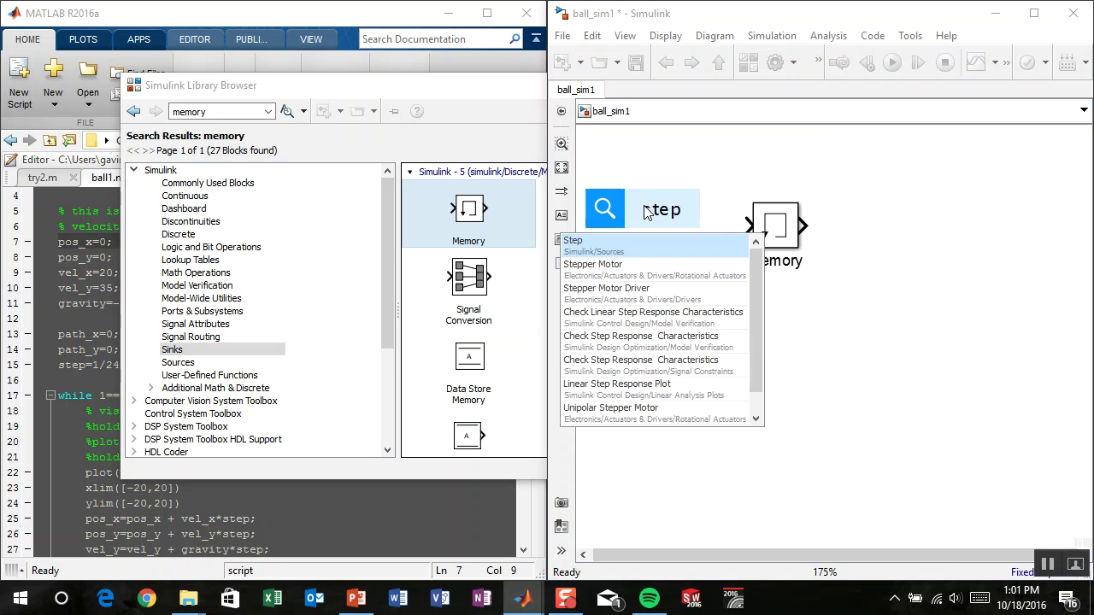
pyautogui.press('Return')
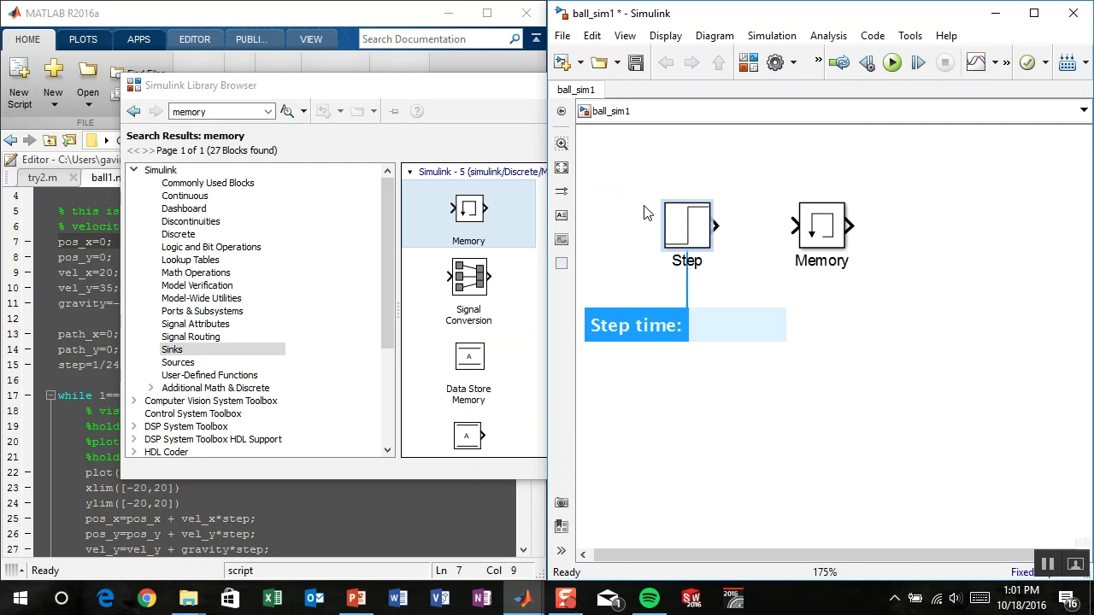
pyautogui.moveTo(714, 225); pyautogui.dragTo(756, 226)
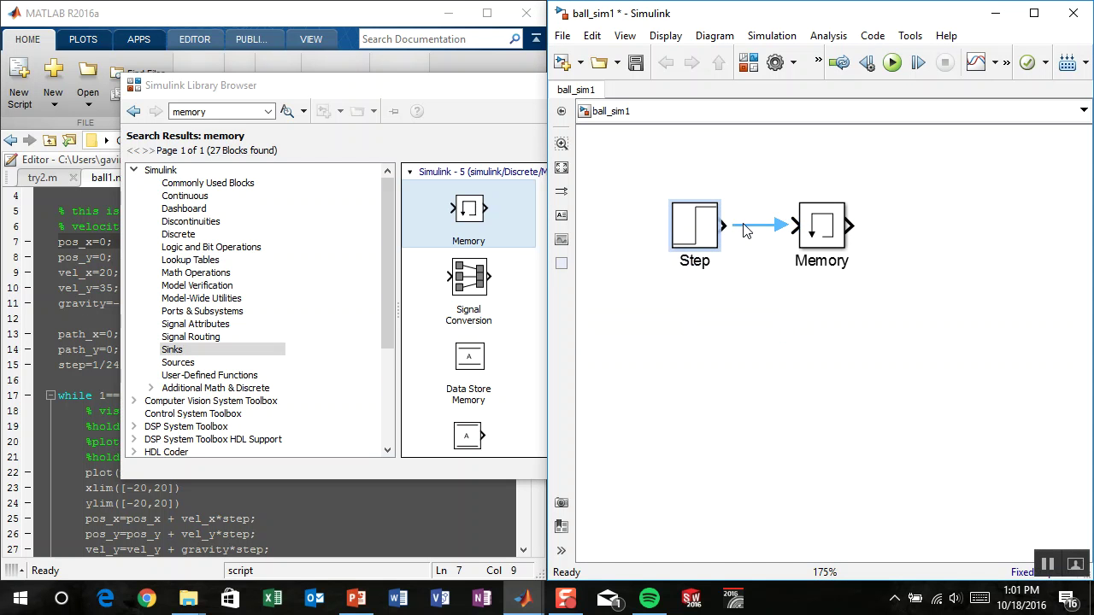
# - Connect a Scope to the Memory output and a second Scope below it to a branch of the Step signal
pyautogui.doubleClick(922, 233)
pyautogui.write('scope')
pyautogui.press('Return')
pyautogui.moveTo(923, 232); pyautogui.dragTo(938, 233)
pyautogui.moveTo(850, 225); pyautogui.dragTo(904, 227)
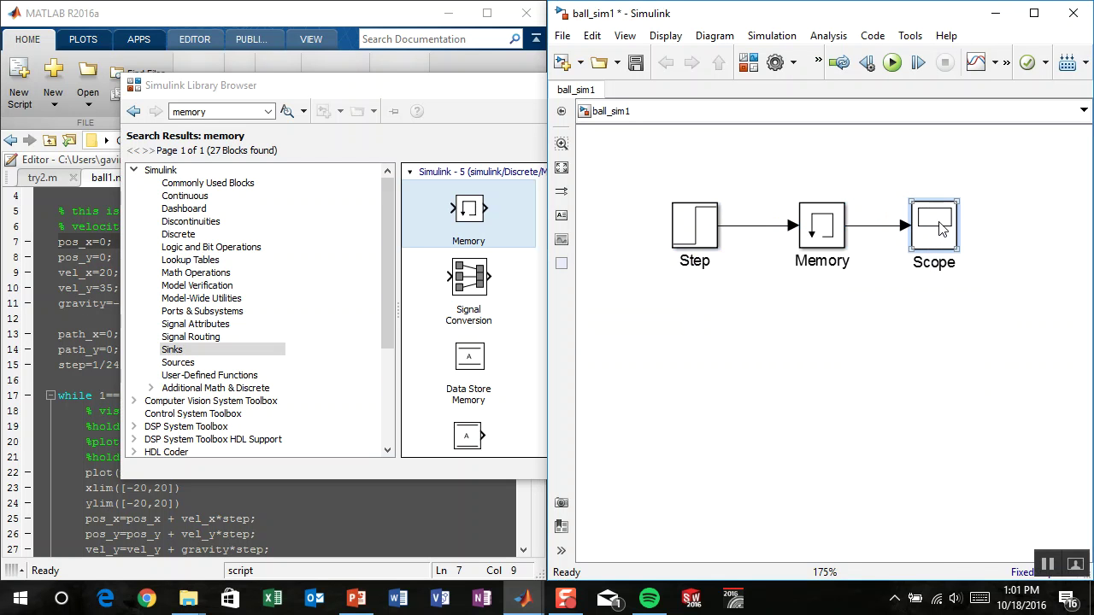
pyautogui.moveTo(940, 226)
pyautogui.mouseDown()
pyautogui.moveTo(940, 300)
pyautogui.moveTo(824, 282)
pyautogui.moveTo(764, 226)
pyautogui.mouseUp()
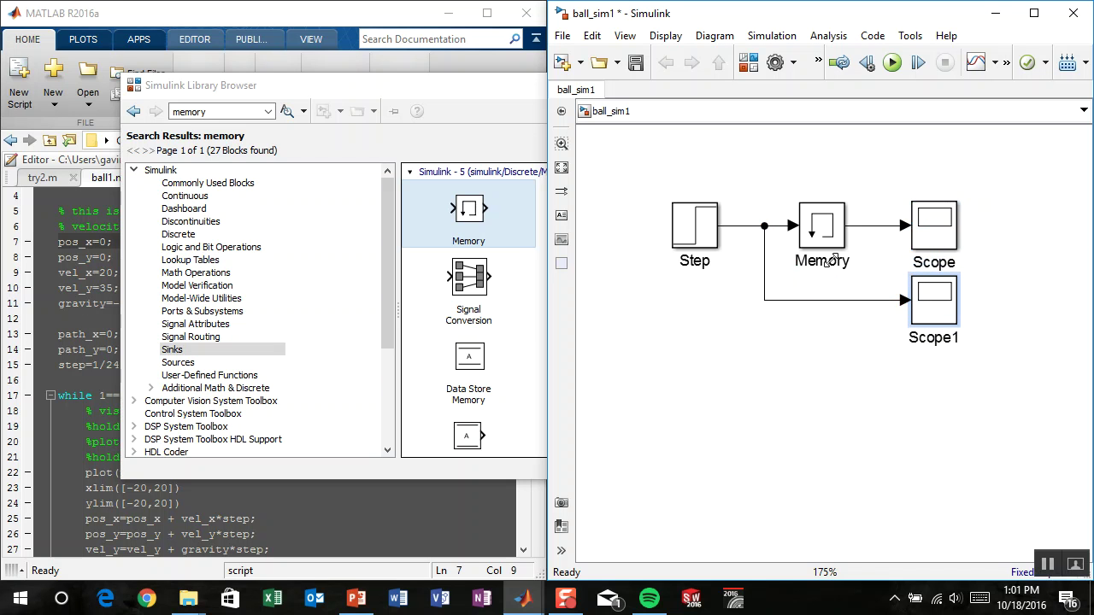
# - Run the simulation and open the plots of both Scope and Scope1
pyautogui.click(937, 237)
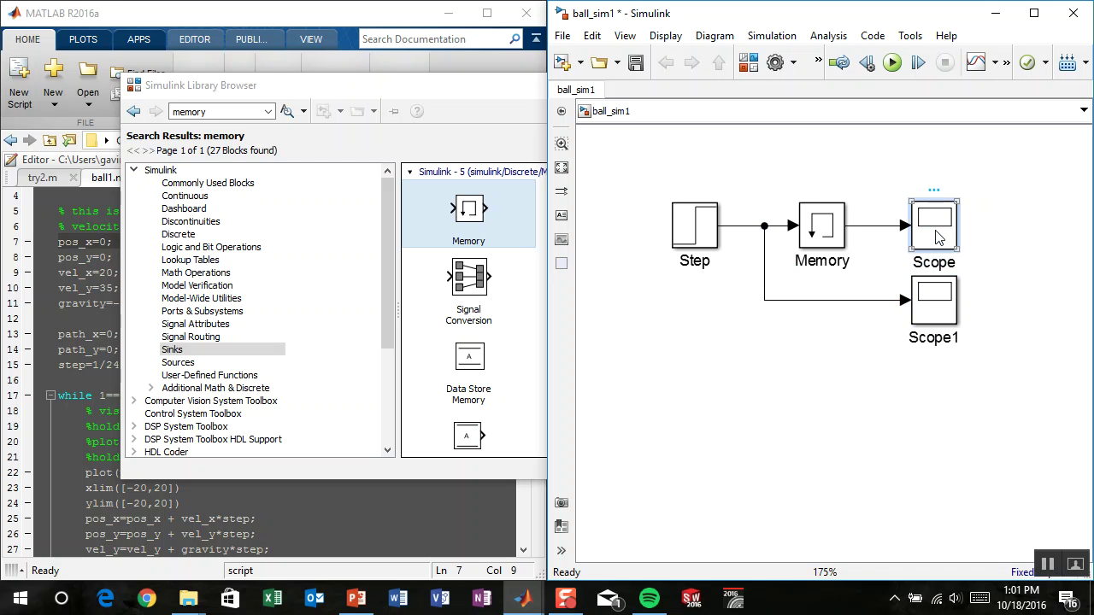
pyautogui.doubleClick(937, 237)
pyautogui.click(371, 118)
pyautogui.click(937, 306)
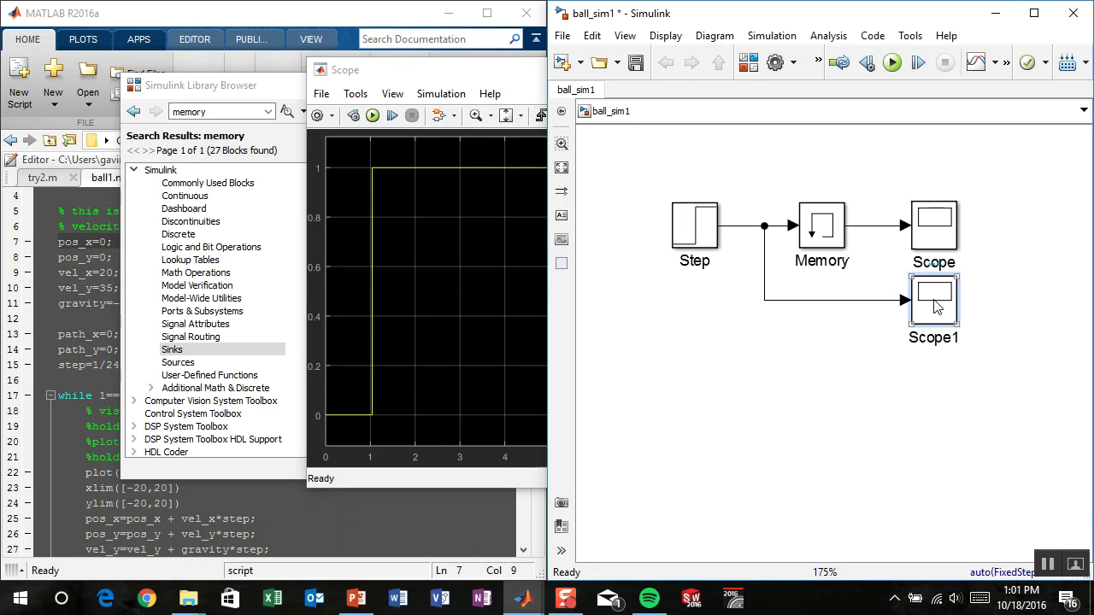
pyautogui.doubleClick(938, 306)
# - Zoom in on the rising edge of the direct Step signal in Scope1 to examine its timing, and close Scope1
pyautogui.moveTo(391, 77); pyautogui.dragTo(377, 140)
pyautogui.click(465, 181)
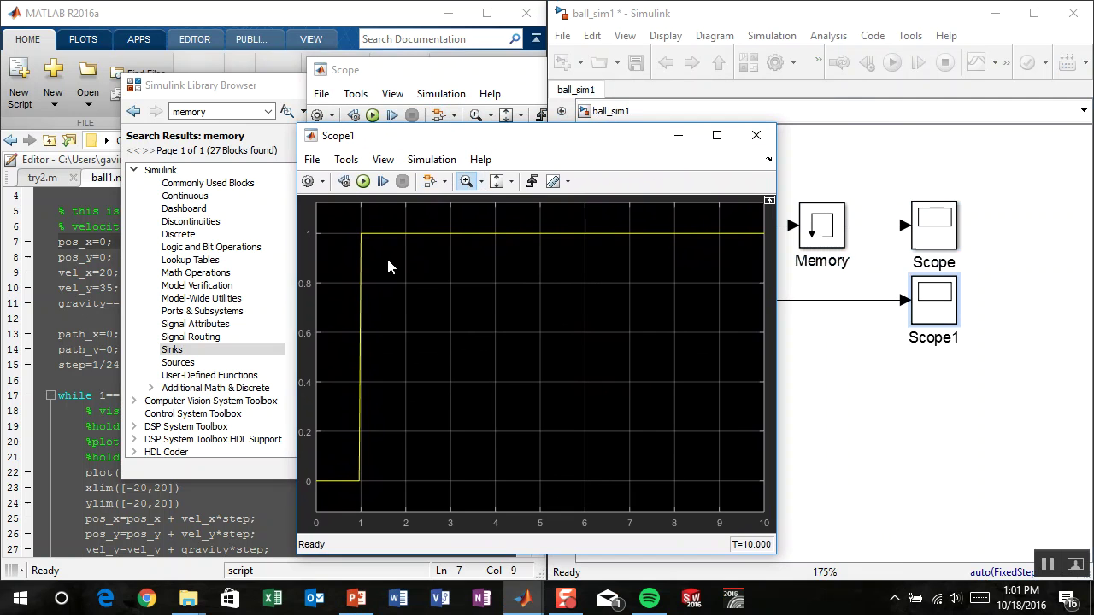
pyautogui.moveTo(350, 253); pyautogui.dragTo(373, 254)
pyautogui.moveTo(504, 246); pyautogui.dragTo(567, 350)
pyautogui.moveTo(463, 304); pyautogui.dragTo(606, 409)
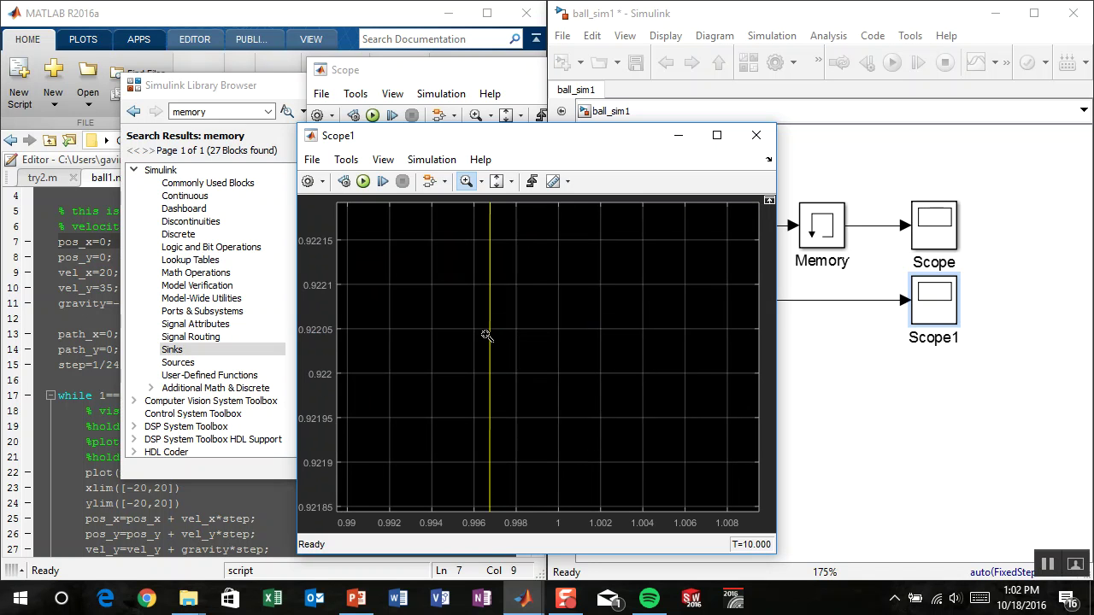
pyautogui.click(755, 135)
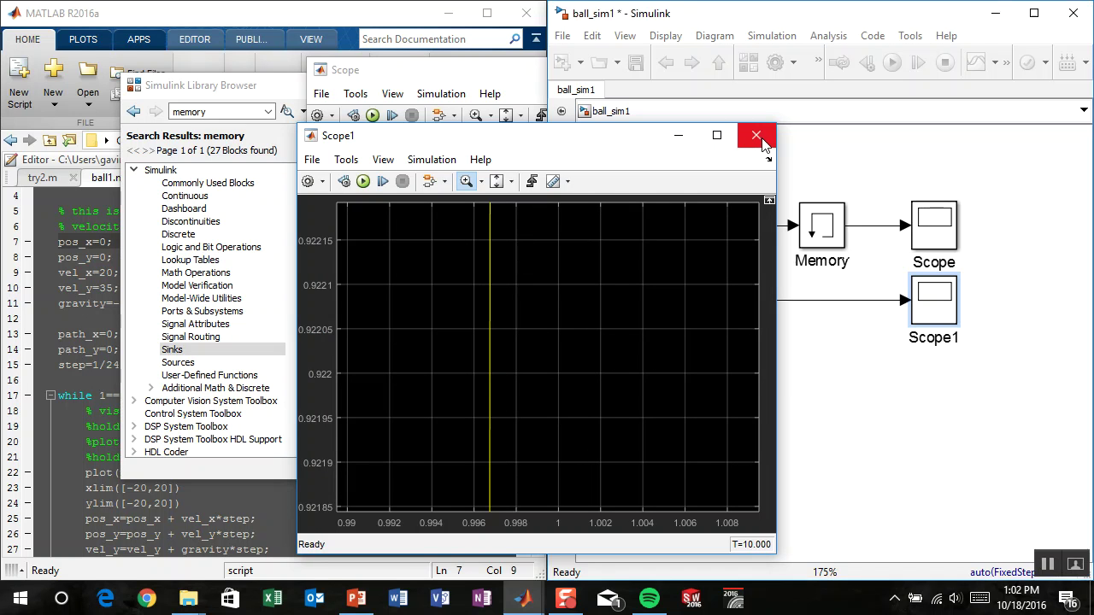
# - Zoom in on the rising edge of the Memory output in Scope to examine its delay, and close Scope
pyautogui.click(515, 75)
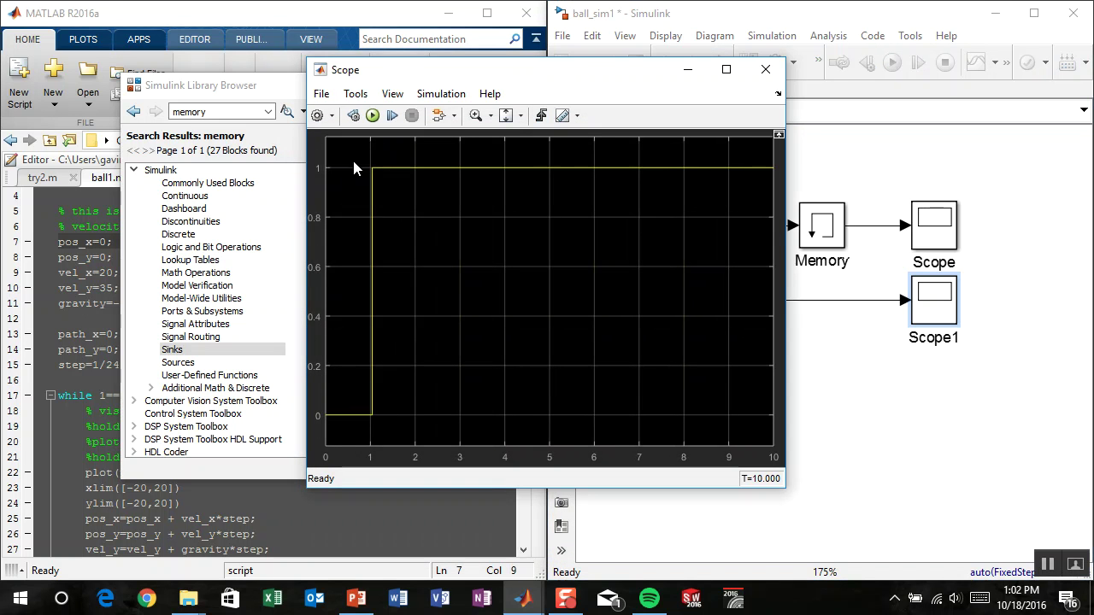
pyautogui.click(474, 116)
pyautogui.moveTo(364, 159); pyautogui.dragTo(395, 207)
pyautogui.moveTo(483, 202); pyautogui.dragTo(538, 250)
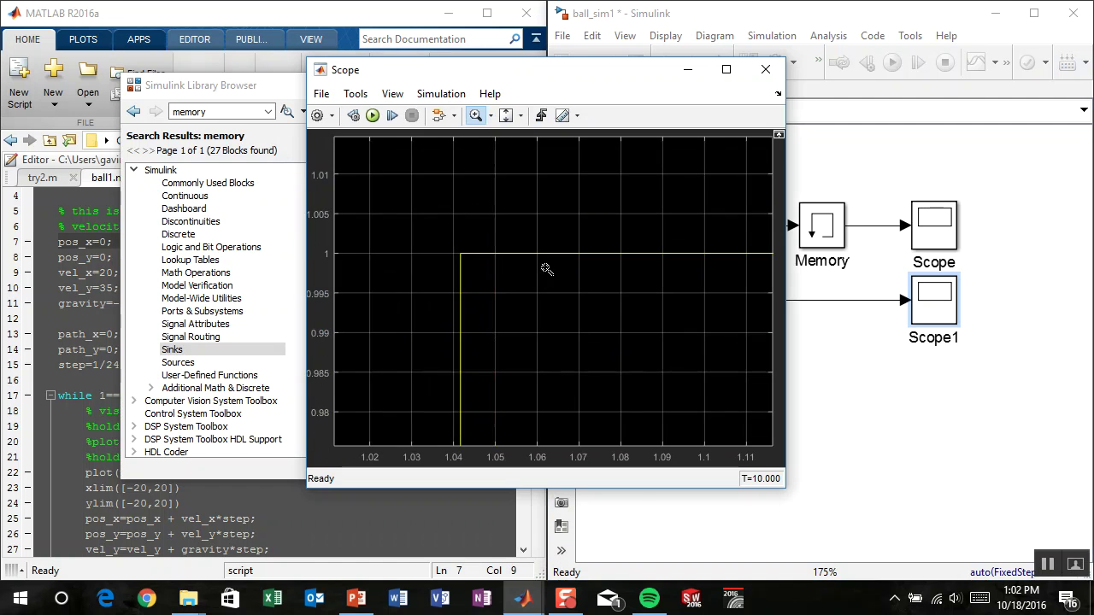
pyautogui.moveTo(421, 216); pyautogui.dragTo(553, 345)
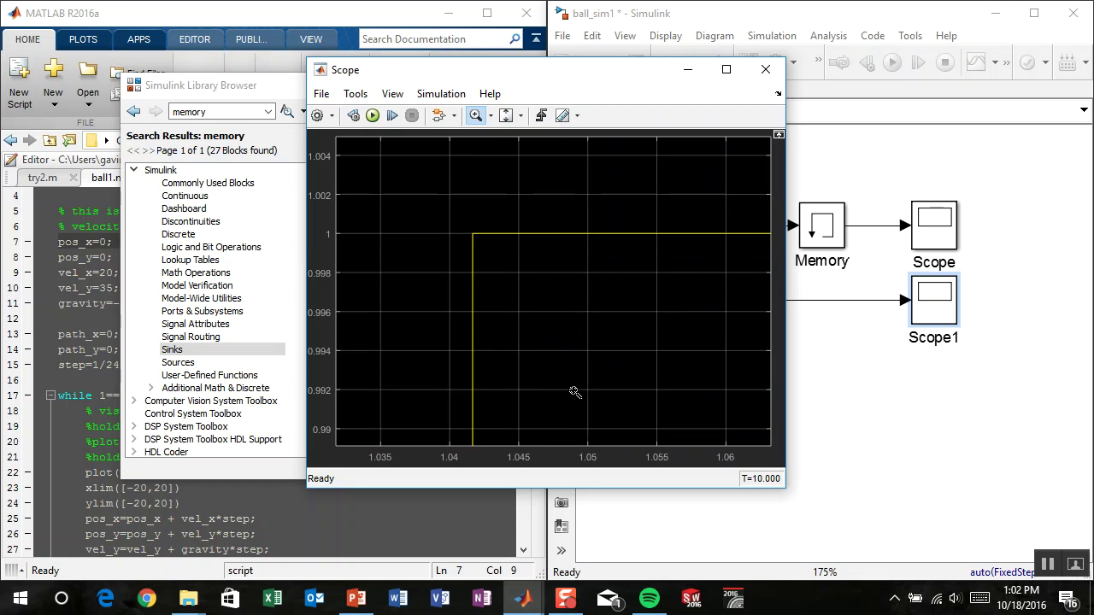
pyautogui.click(765, 72)
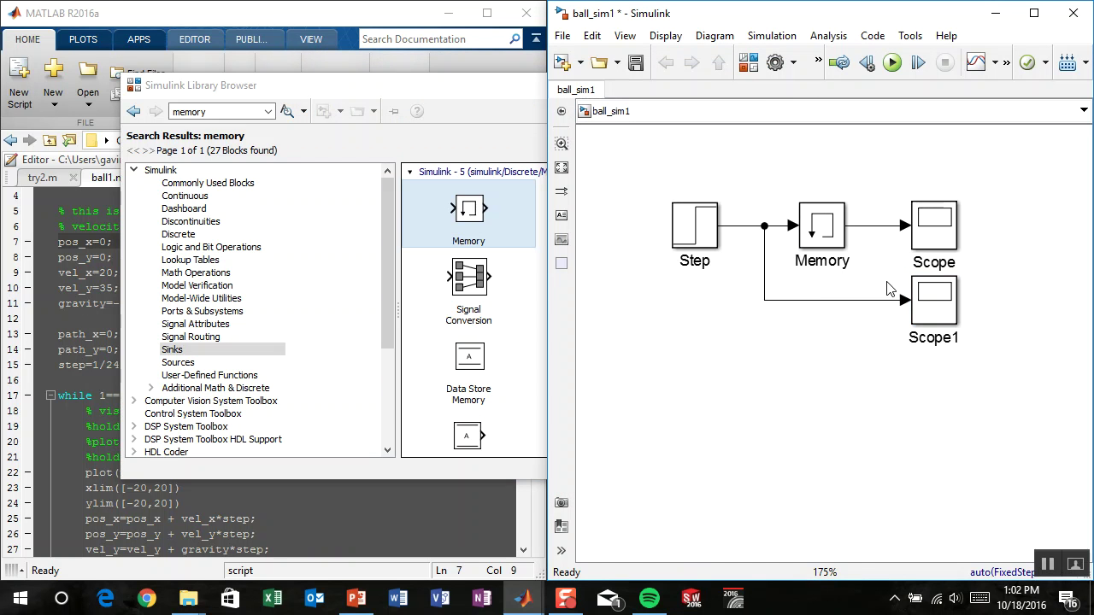
# - Delete the Step block, its signal lines and both scopes, keeping only the Memory block in ball_sim1
pyautogui.click(827, 229)
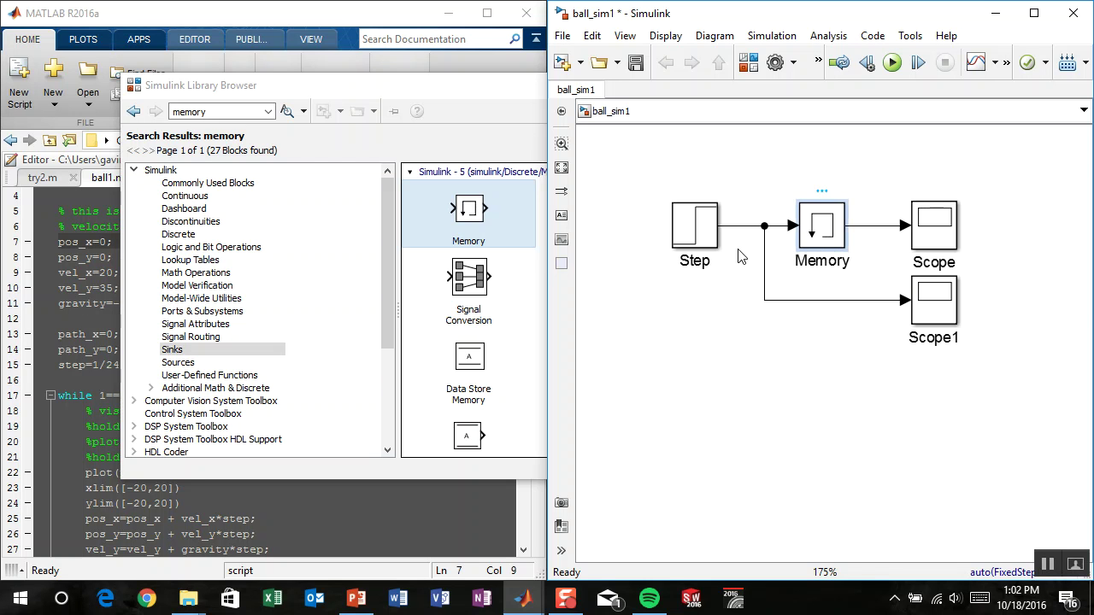
pyautogui.click(820, 224)
pyautogui.click(871, 217)
pyautogui.moveTo(637, 152); pyautogui.dragTo(769, 354)
pyautogui.press('Delete')
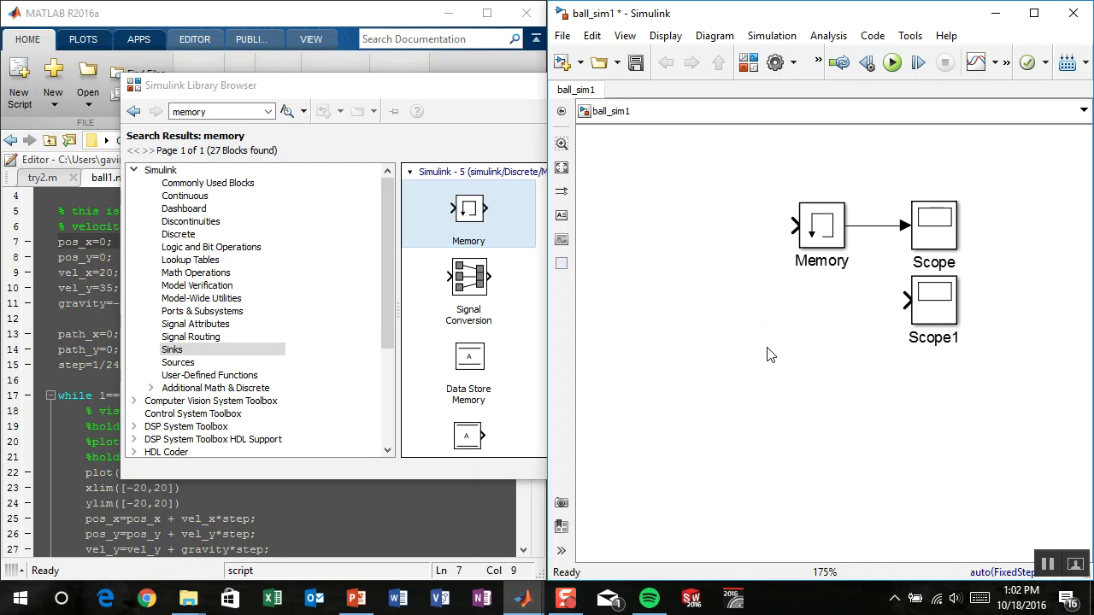
pyautogui.moveTo(877, 163); pyautogui.dragTo(981, 394)
pyautogui.press('Delete')
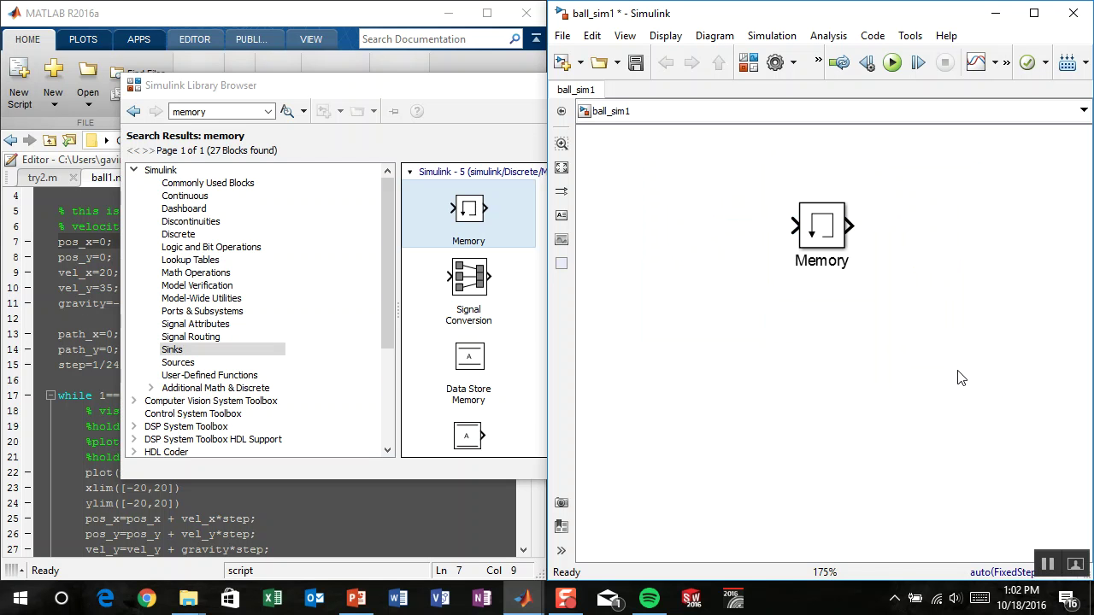
# - Enable inherited sample time for the Memory block, keeping its initial condition at 0 to match pos_x in ball1.m
pyautogui.click(80, 303)
pyautogui.click(94, 256)
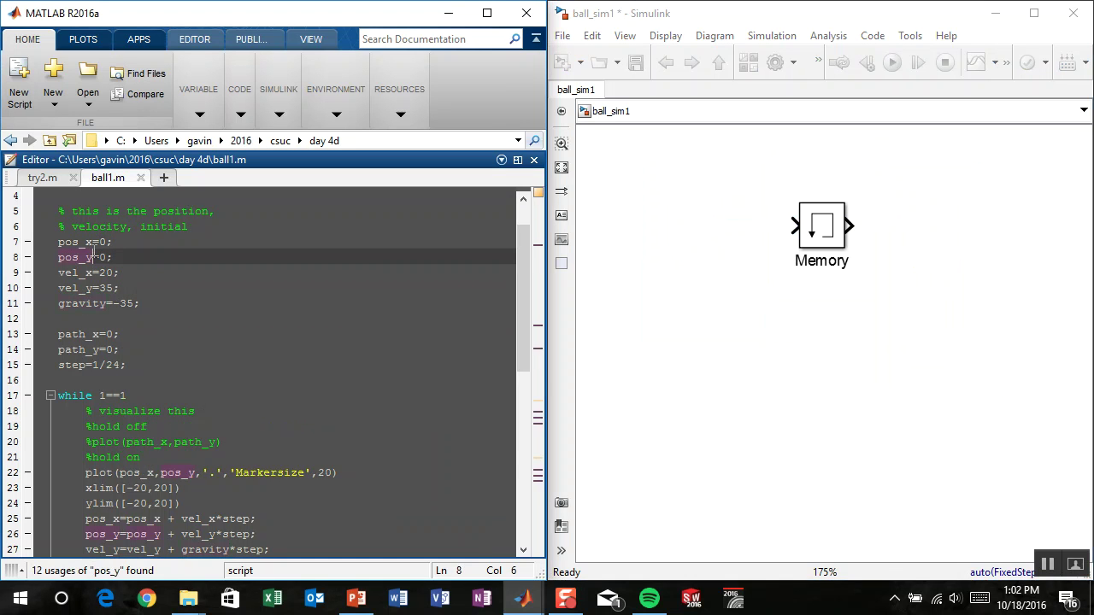
pyautogui.click(100, 243)
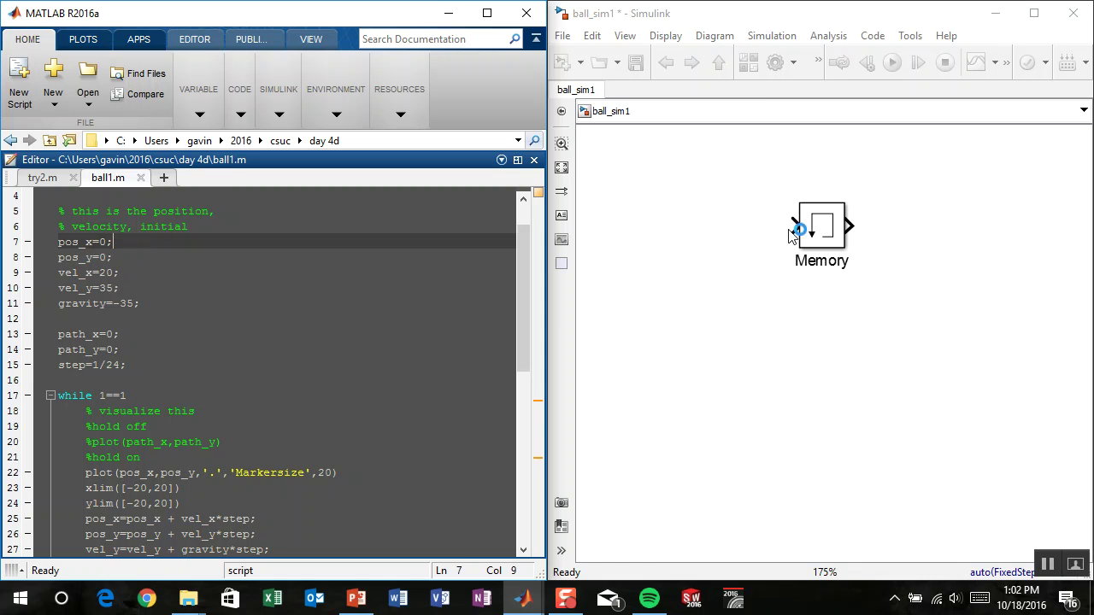
pyautogui.click(815, 228)
pyautogui.doubleClick(814, 229)
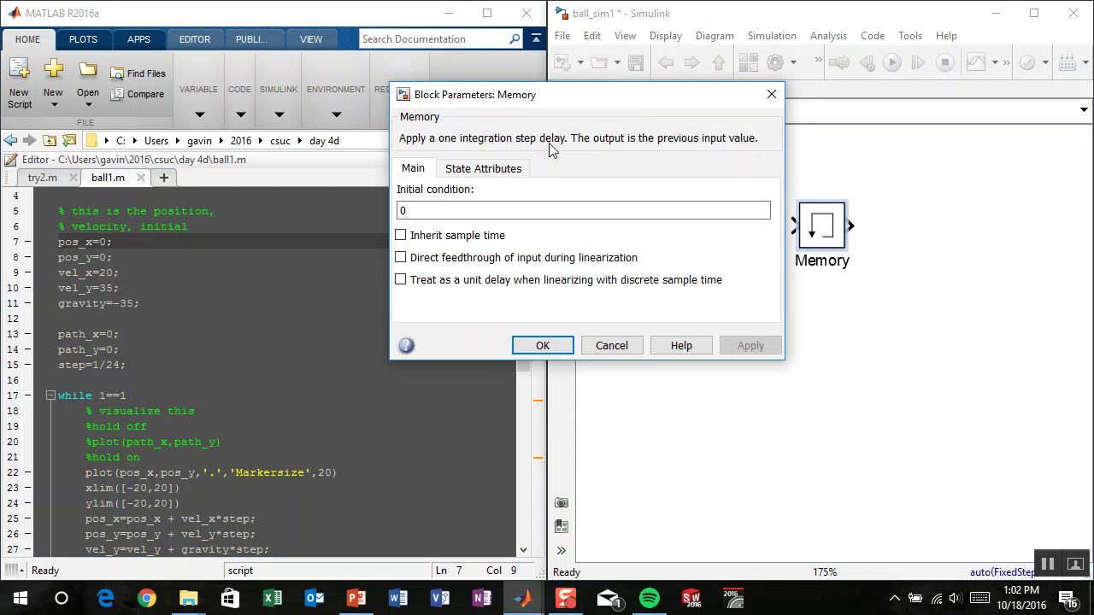
pyautogui.moveTo(549, 98); pyautogui.dragTo(419, 244)
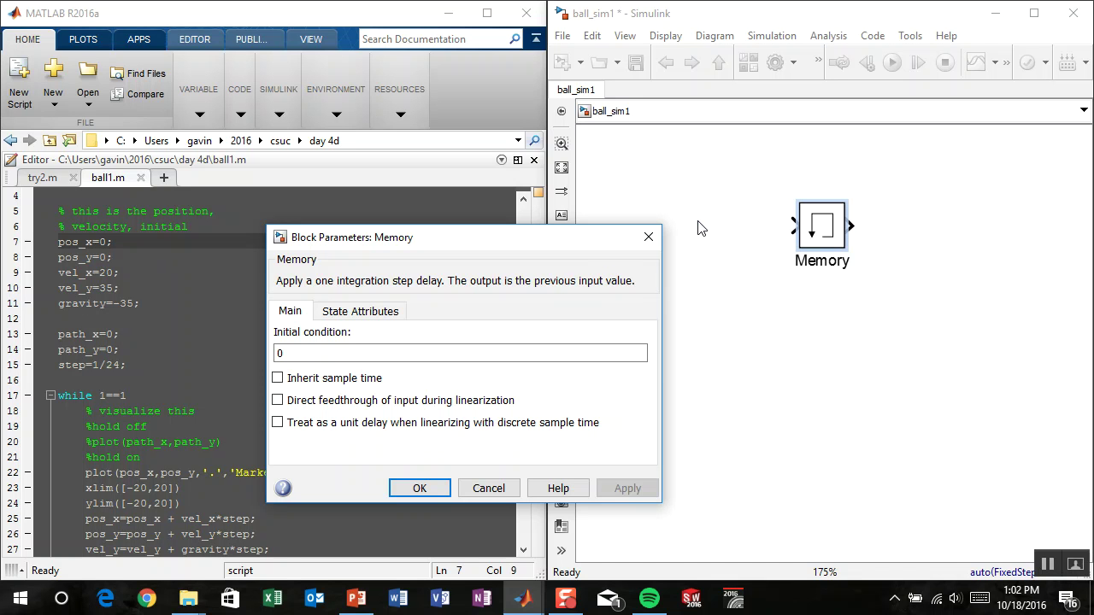
pyautogui.doubleClick(332, 354)
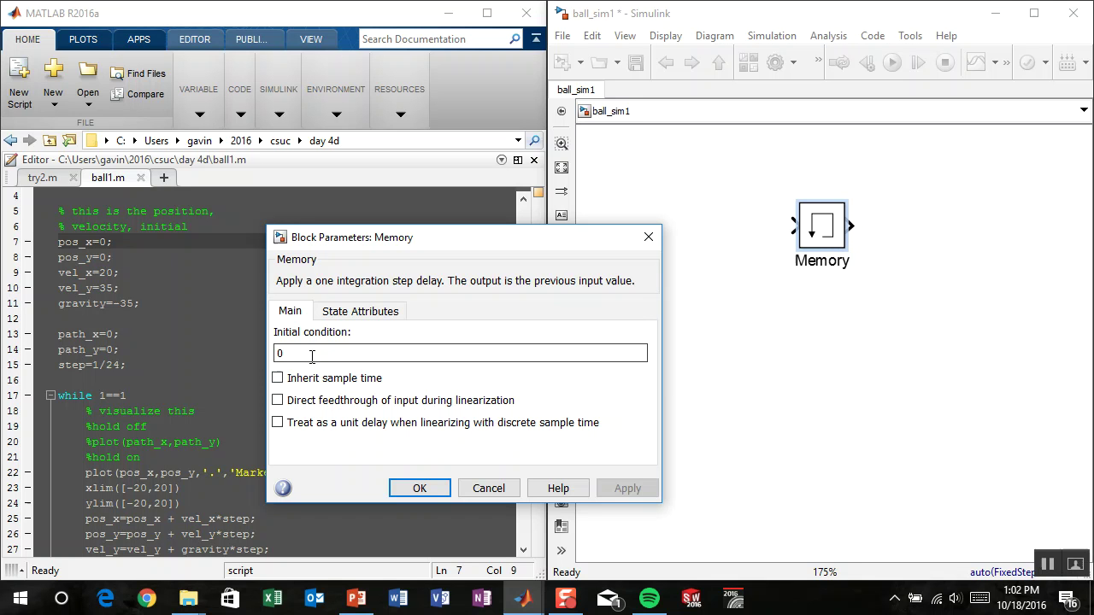
pyautogui.click(323, 385)
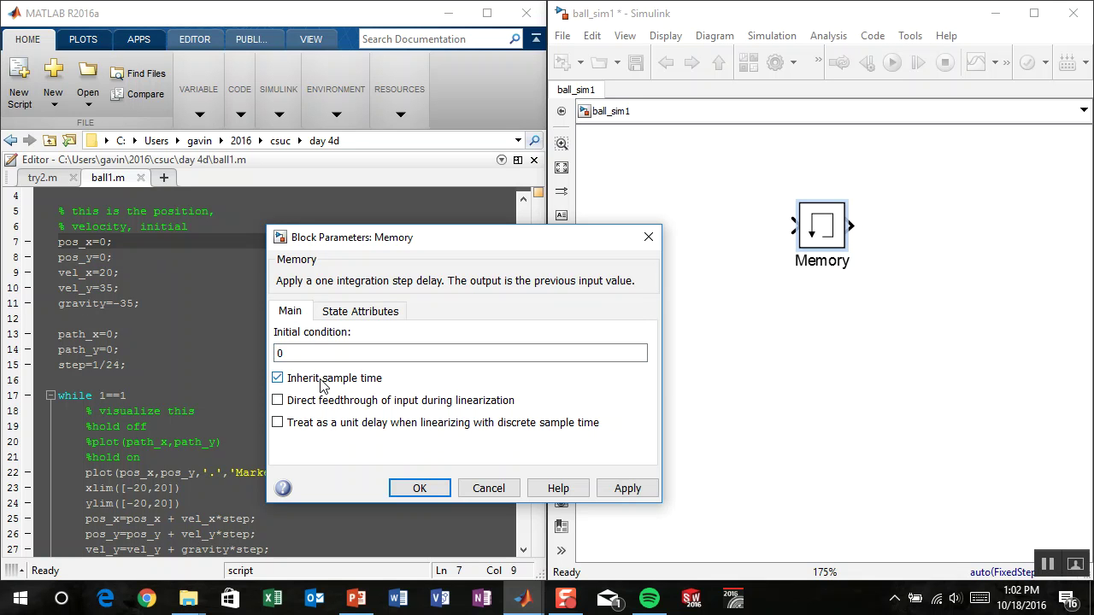
pyautogui.doubleClick(301, 351)
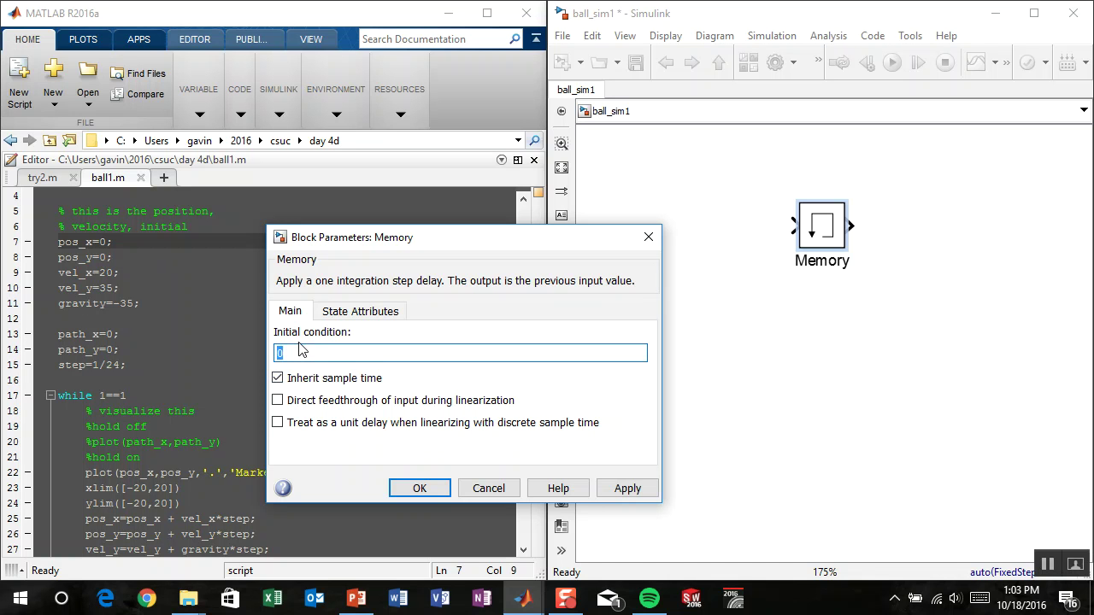
pyautogui.click(420, 488)
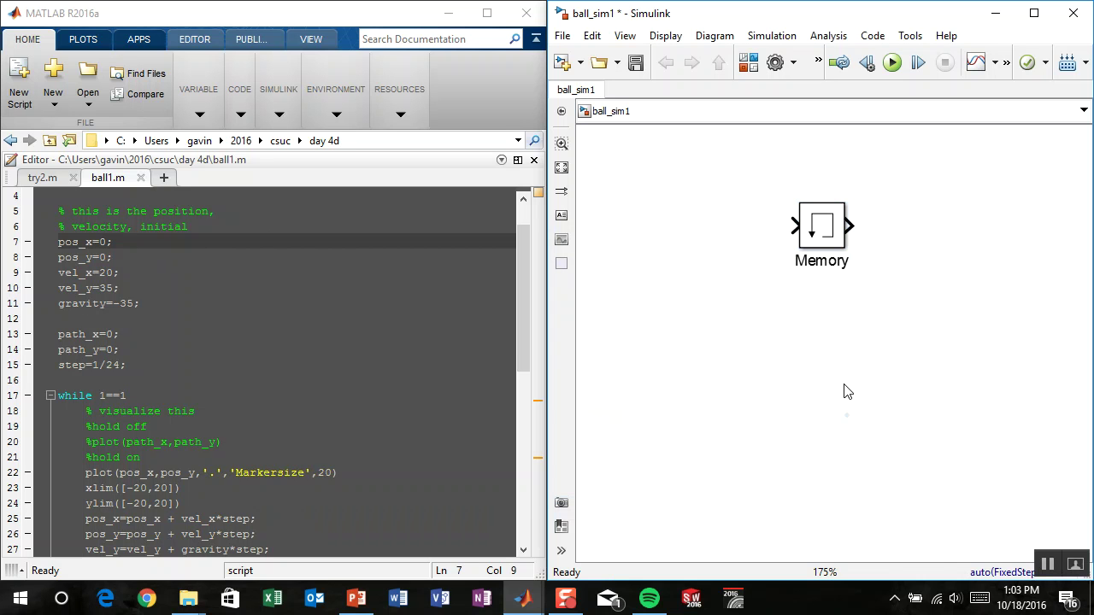
# - Move the Memory block aside to make room and place a copy of it on the same row for the velocity
pyautogui.click(133, 242)
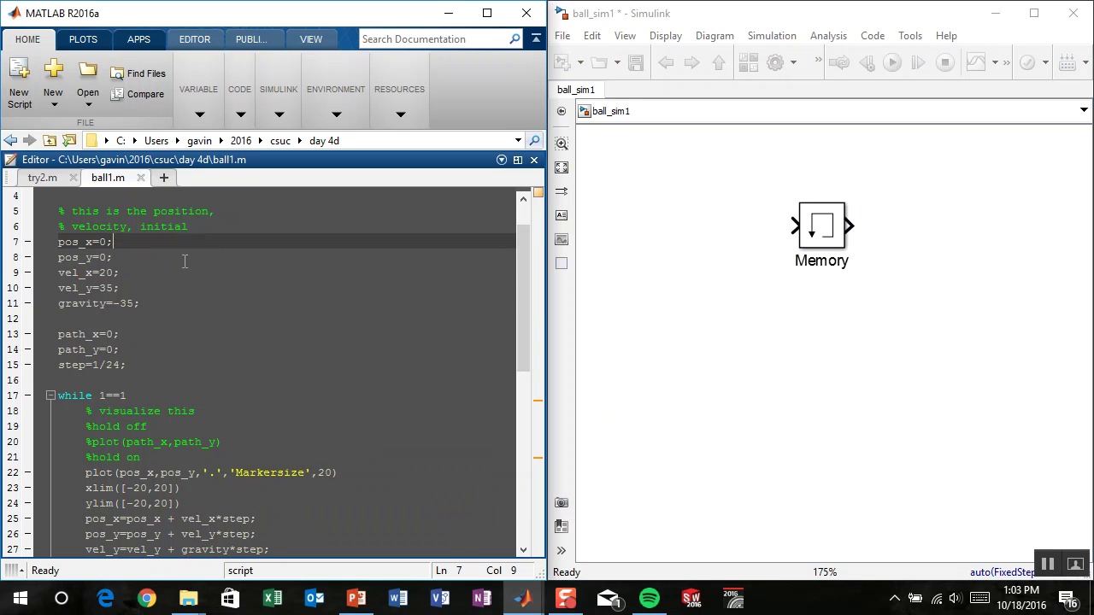
pyautogui.click(148, 304)
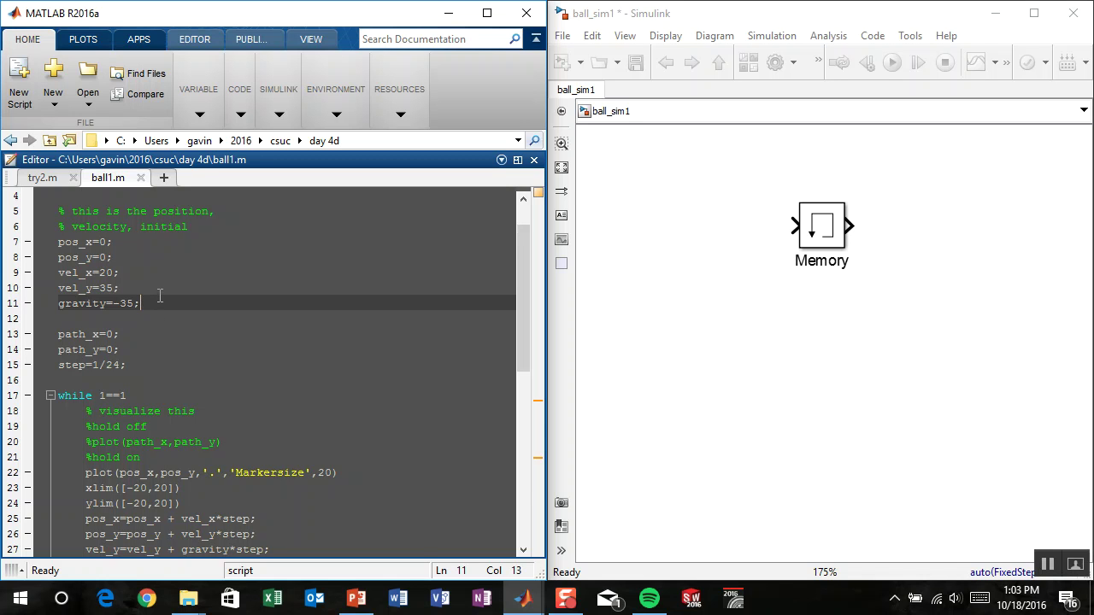
pyautogui.click(159, 287)
pyautogui.click(154, 272)
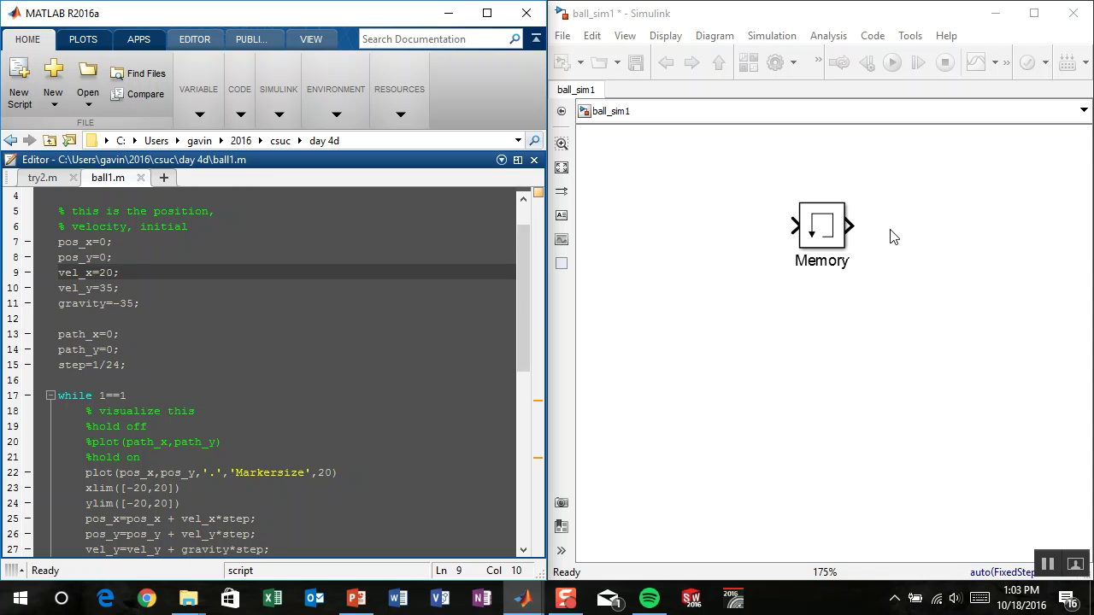
pyautogui.moveTo(857, 266); pyautogui.dragTo(736, 280)
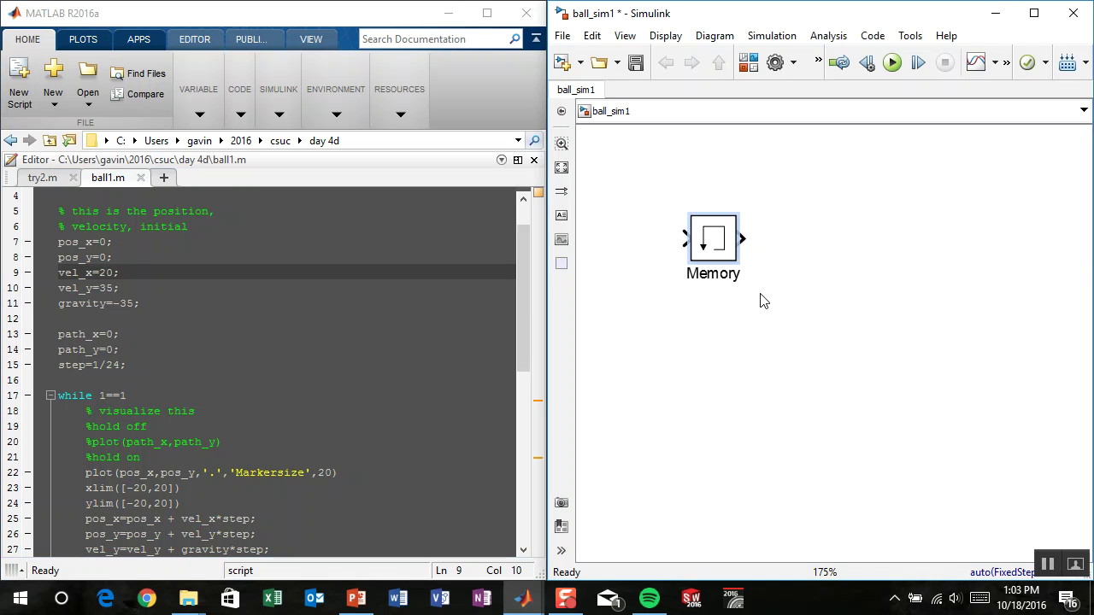
pyautogui.moveTo(709, 238); pyautogui.dragTo(945, 246)
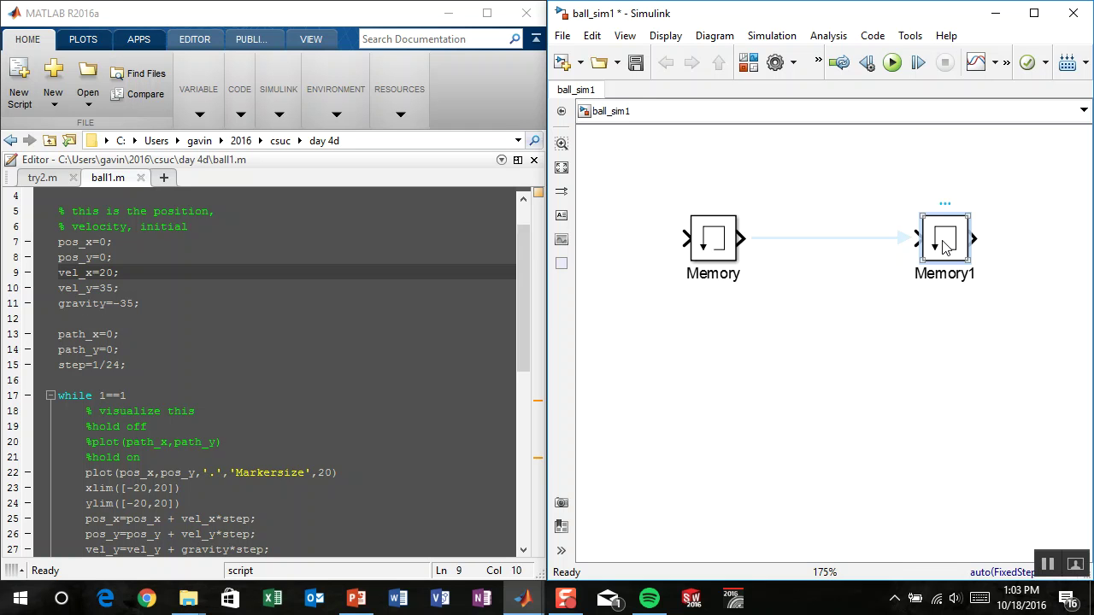
# - Set the initial condition of the Memory1 block to 20, matching vel_x in the script
pyautogui.doubleClick(945, 247)
pyautogui.doubleClick(556, 226)
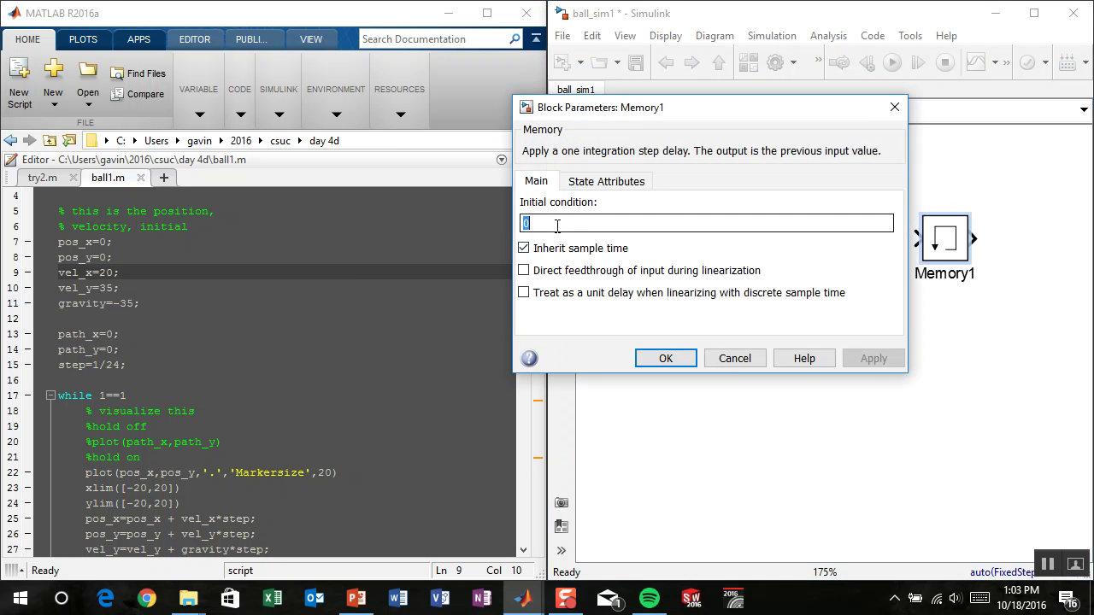
pyautogui.write('25')
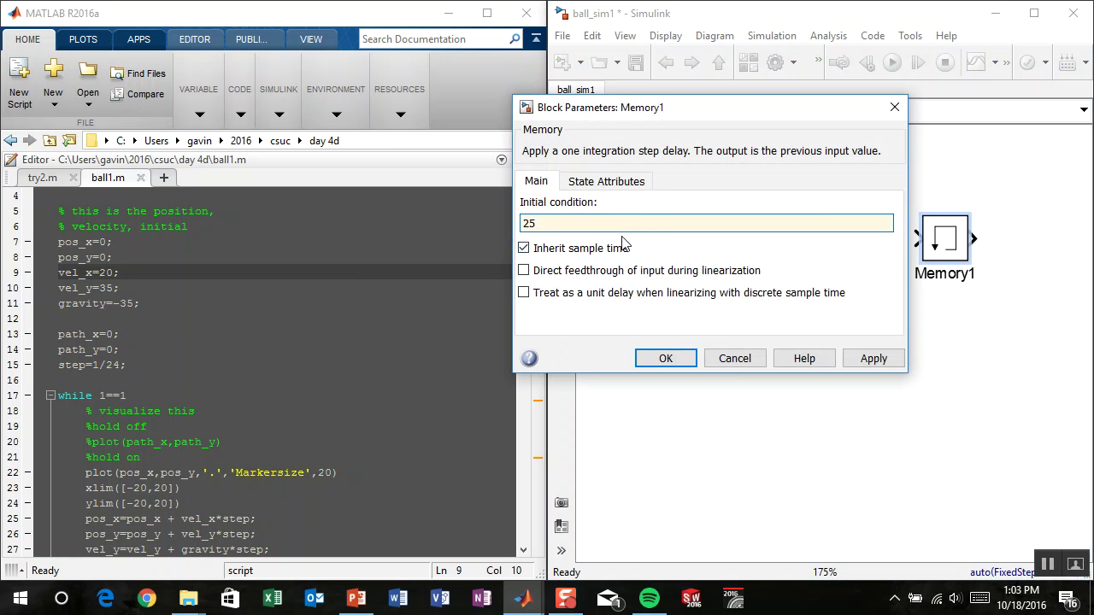
pyautogui.write('0')
pyautogui.click(659, 347)
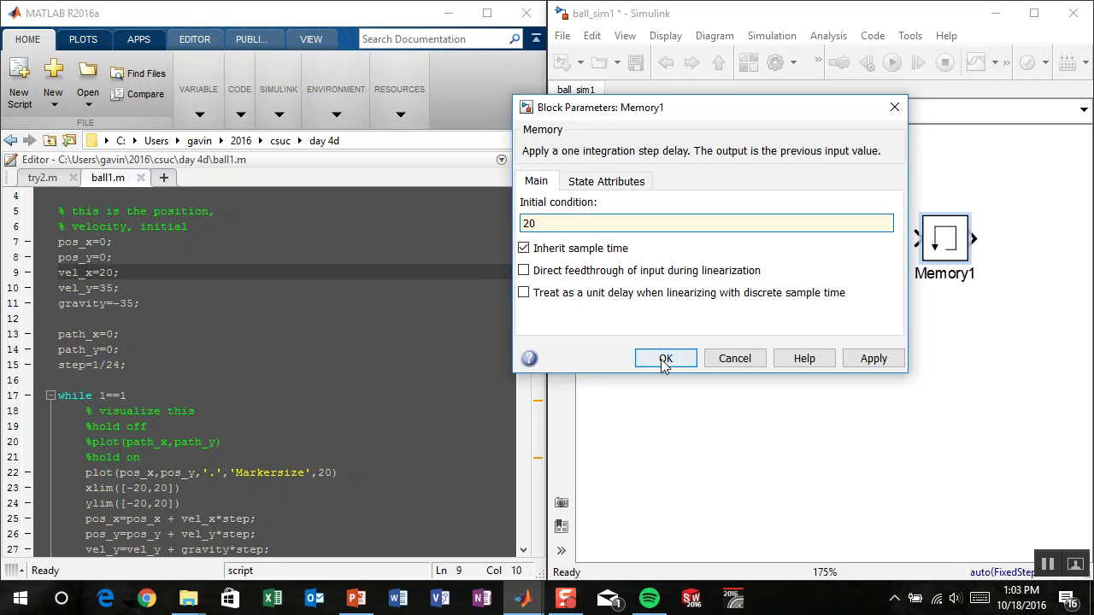
# - Rename the original Memory block as pos
pyautogui.click(732, 282)
pyautogui.press('BackSpace')
pyautogui.press('BackSpace')
pyautogui.press('BackSpace')
pyautogui.press('BackSpace')
pyautogui.press('BackSpace')
pyautogui.press('Delete')
pyautogui.write('pos')
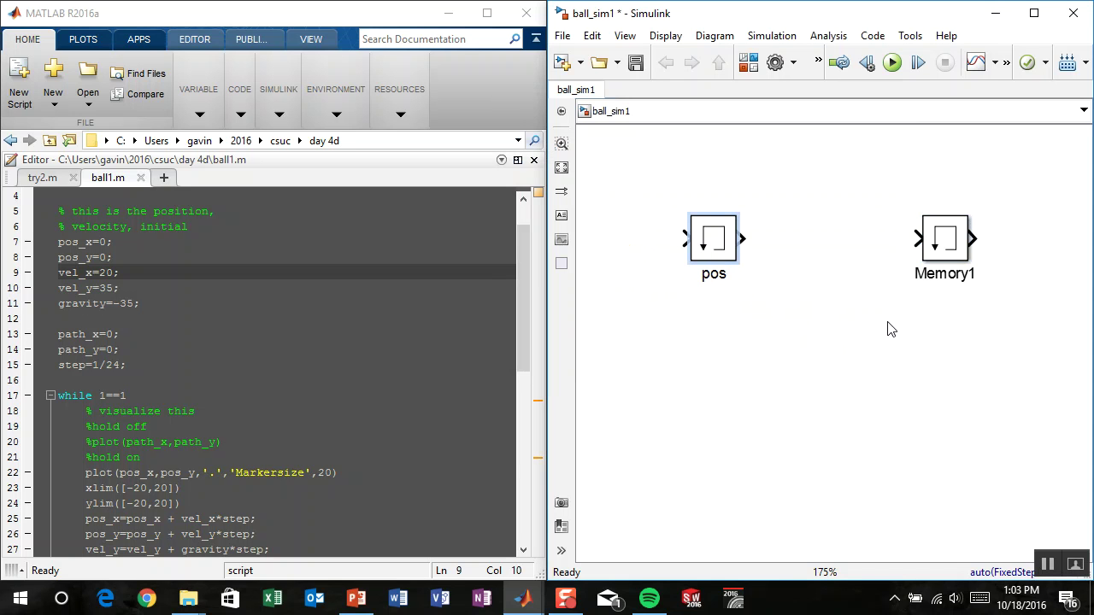
# - Rename the Memory1 block as vel
pyautogui.click(948, 272)
pyautogui.press('BackSpace')
pyautogui.press('BackSpace')
pyautogui.press('BackSpace')
pyautogui.press('Delete')
pyautogui.press('Delete')
pyautogui.press('Delete')
pyautogui.press('Delete')
pyautogui.write('vel')
pyautogui.click(944, 369)
# - Space the pos and vel blocks slightly farther apart on the same row
pyautogui.click(938, 246)
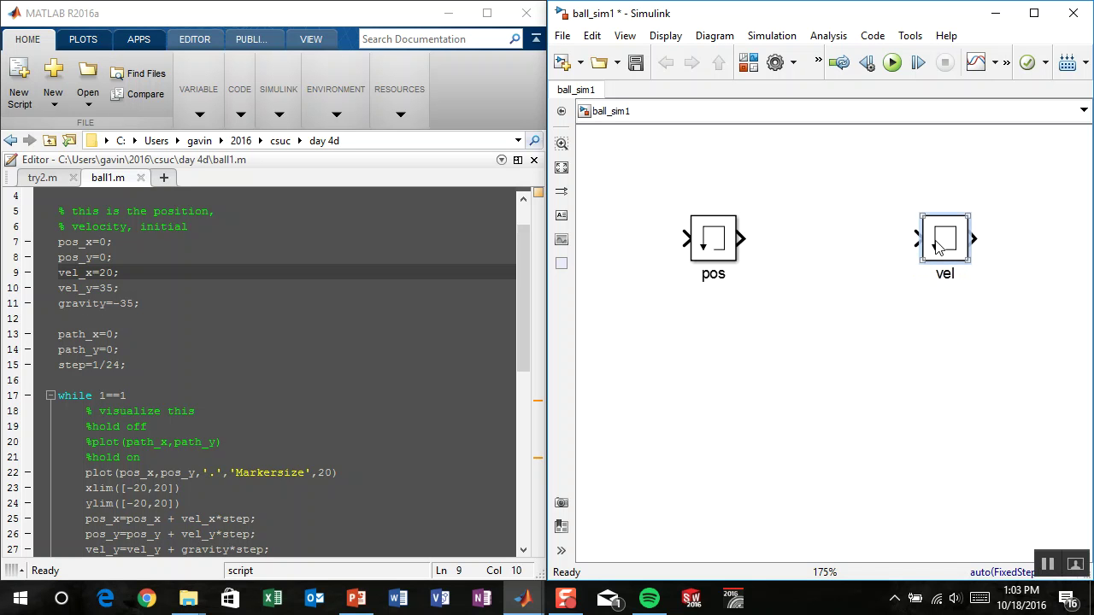
pyautogui.moveTo(937, 246); pyautogui.dragTo(946, 247)
pyautogui.click(852, 333)
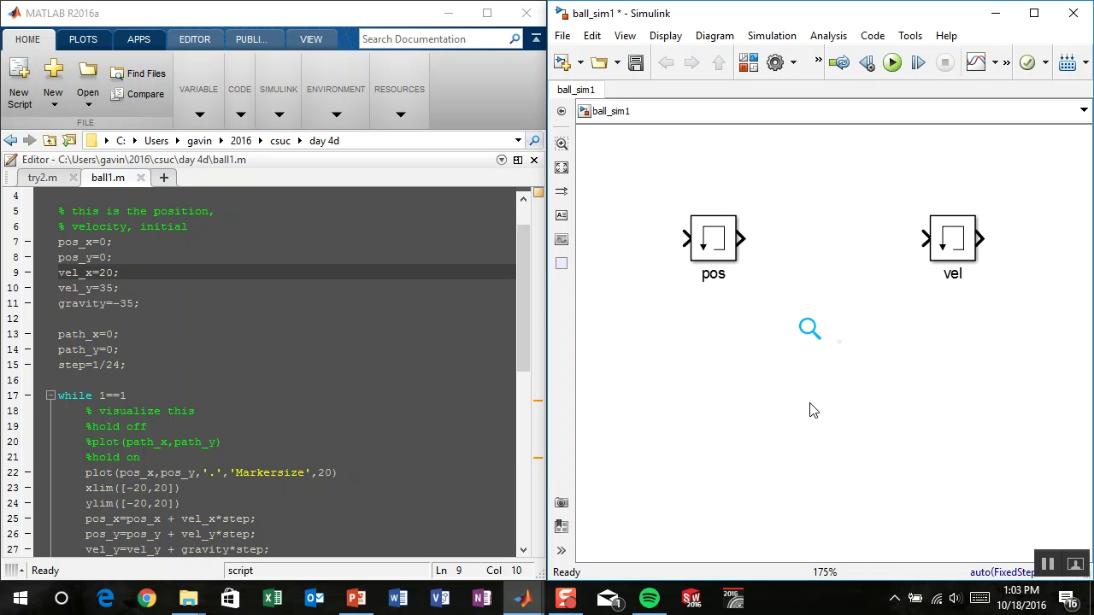
pyautogui.click(720, 246)
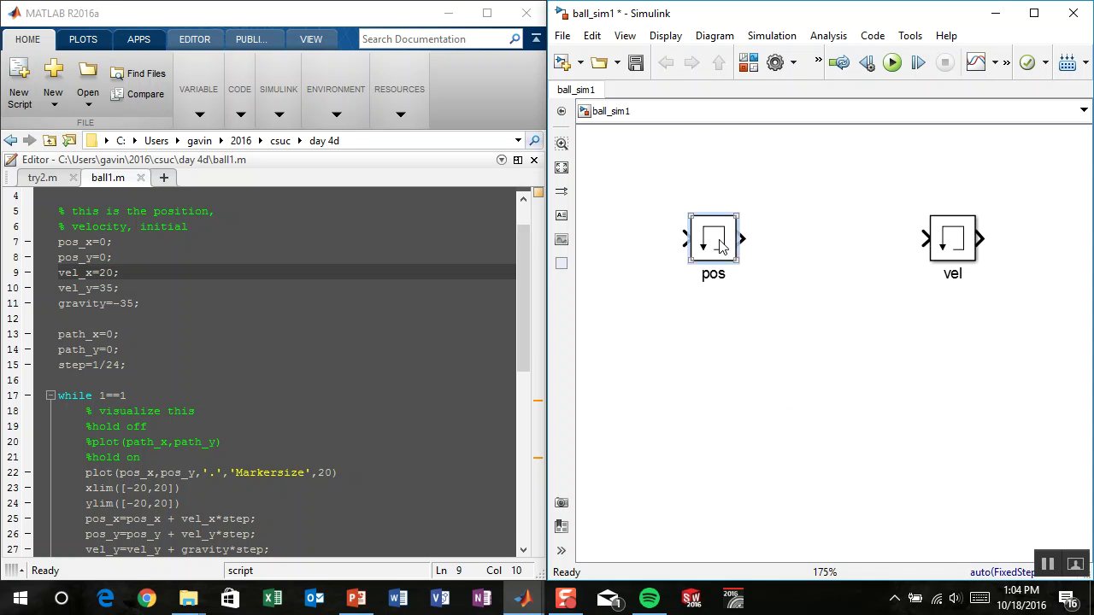
pyautogui.moveTo(721, 247); pyautogui.dragTo(713, 246)
# - Examine the plotting commands and the position update lines inside the while loop of ball1.m
pyautogui.click(128, 427)
pyautogui.scroll(-2, 145, 410)
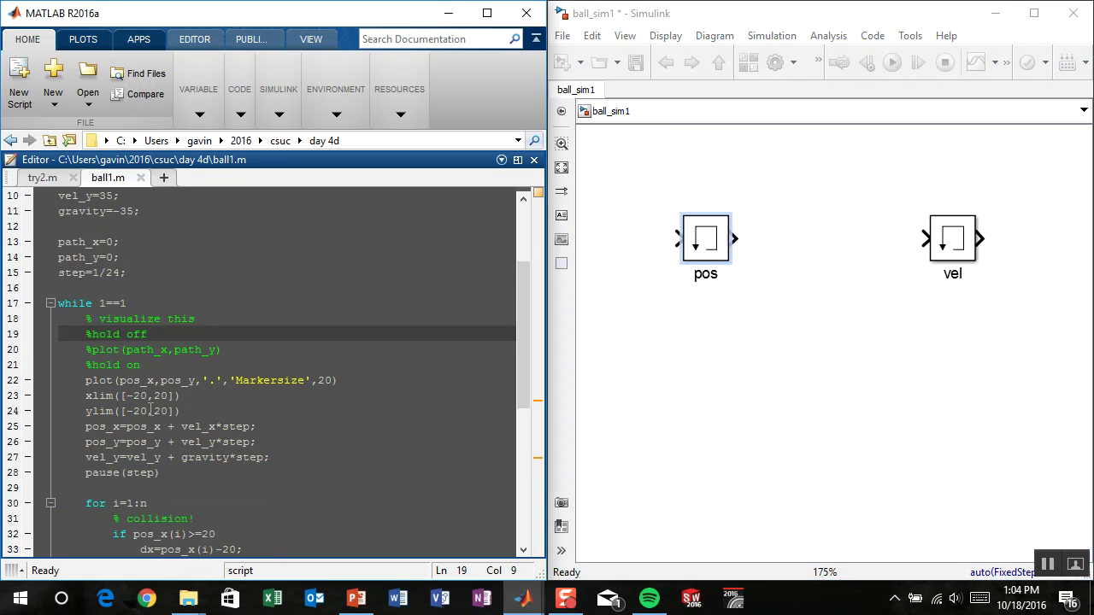
pyautogui.scroll(-1, 156, 403)
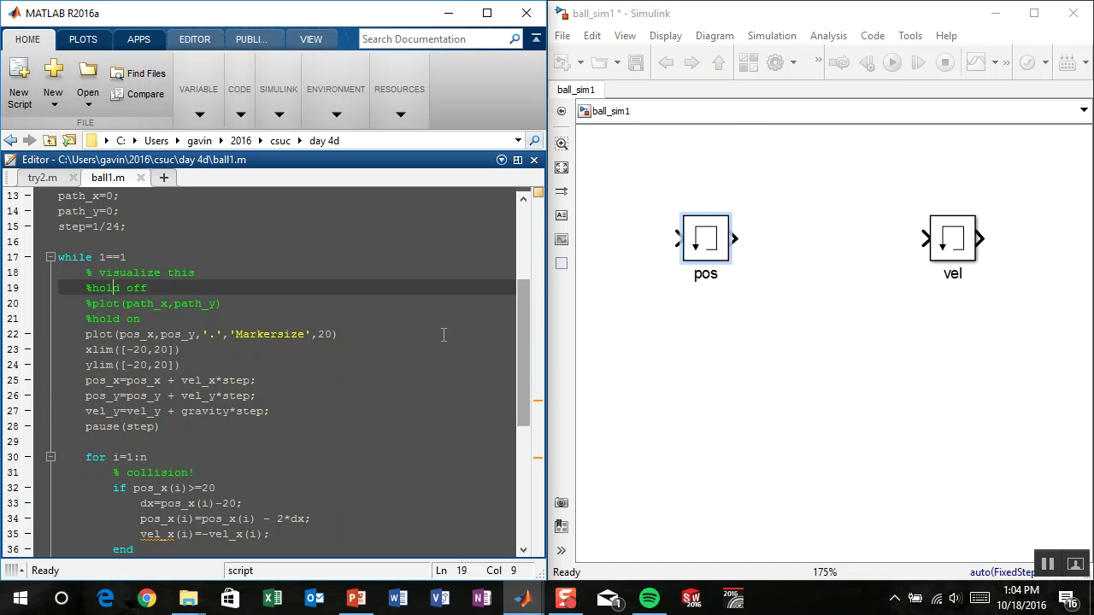
pyautogui.click(146, 322)
pyautogui.scroll(-1, 144, 296)
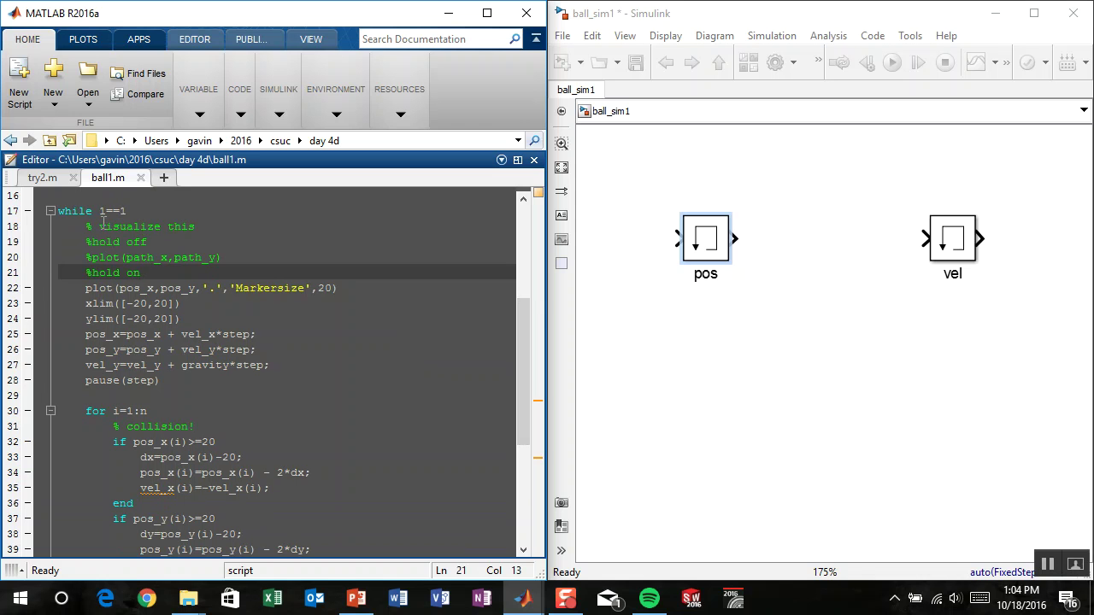
pyautogui.press('Down')
pyautogui.press('Down')
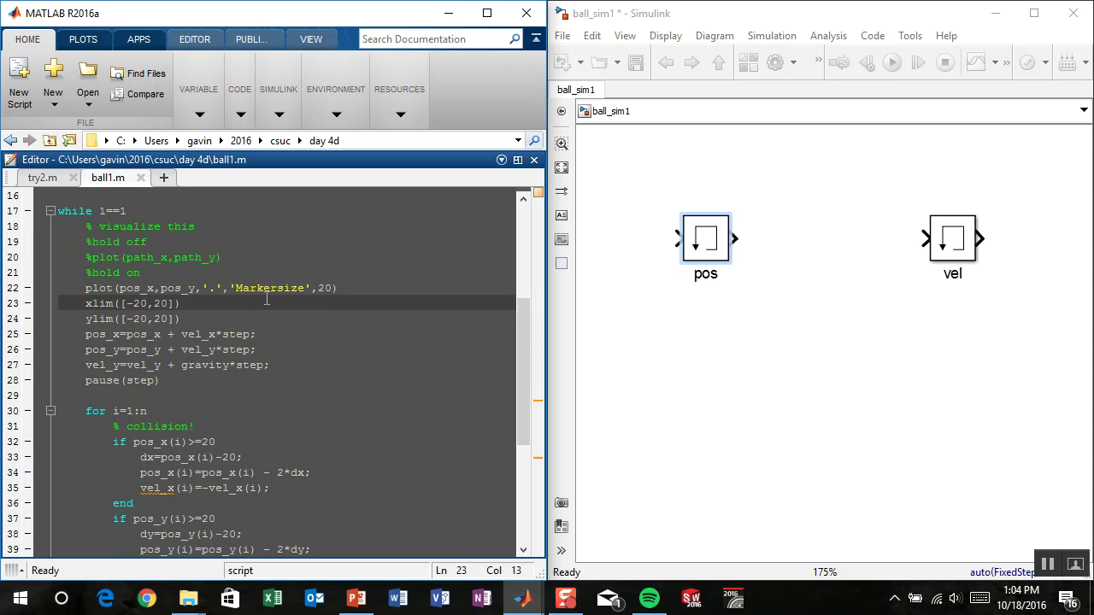
pyautogui.press('Up')
pyautogui.press('Down')
pyautogui.press('Down')
pyautogui.press('Down')
pyautogui.press('Down')
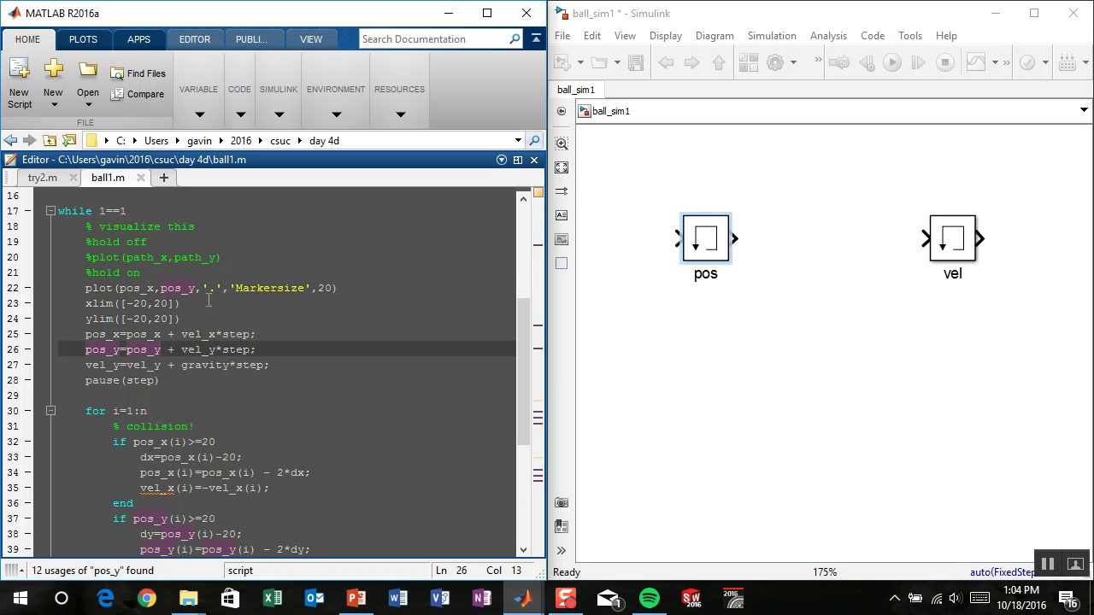
# - Insert a blank line after the ylim command in ball1.m to separate the plotting code from the position updates
pyautogui.click(189, 318)
pyautogui.press('Return')
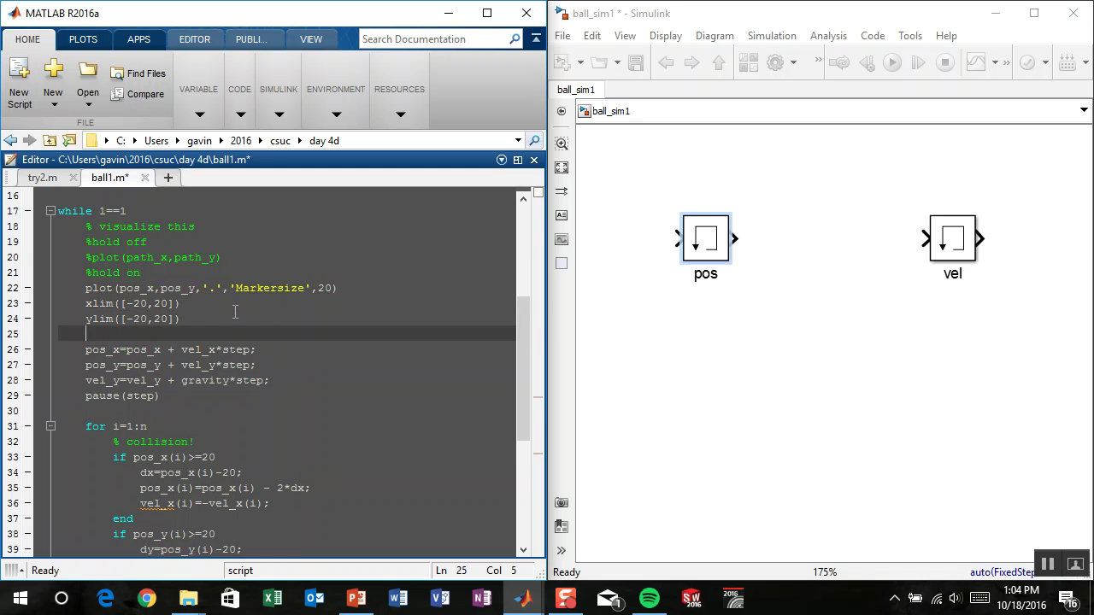
pyautogui.moveTo(235, 311); pyautogui.dragTo(89, 288)
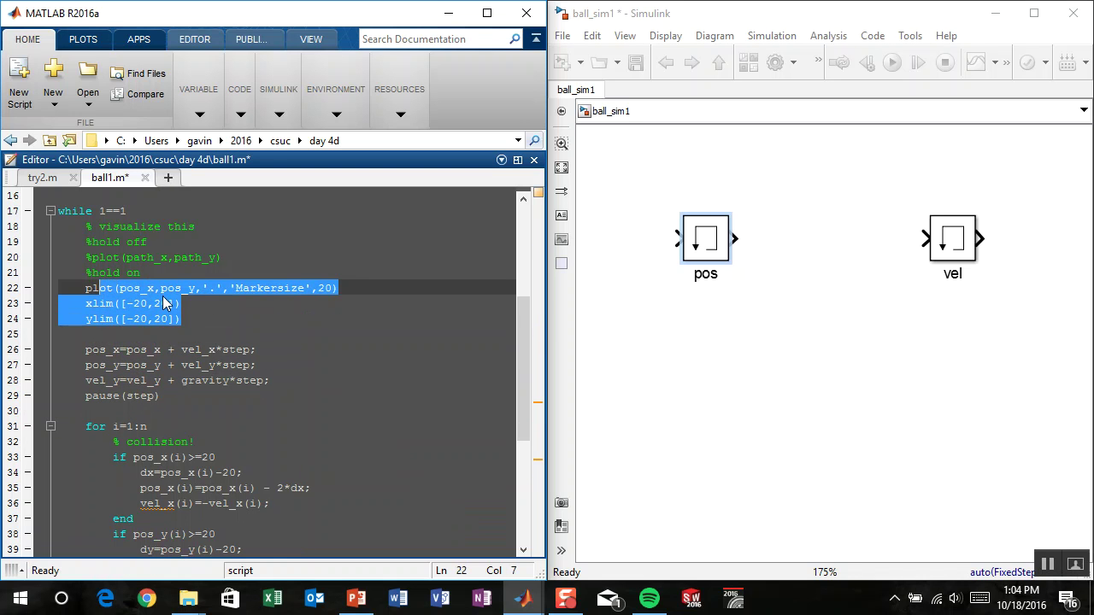
pyautogui.click(208, 305)
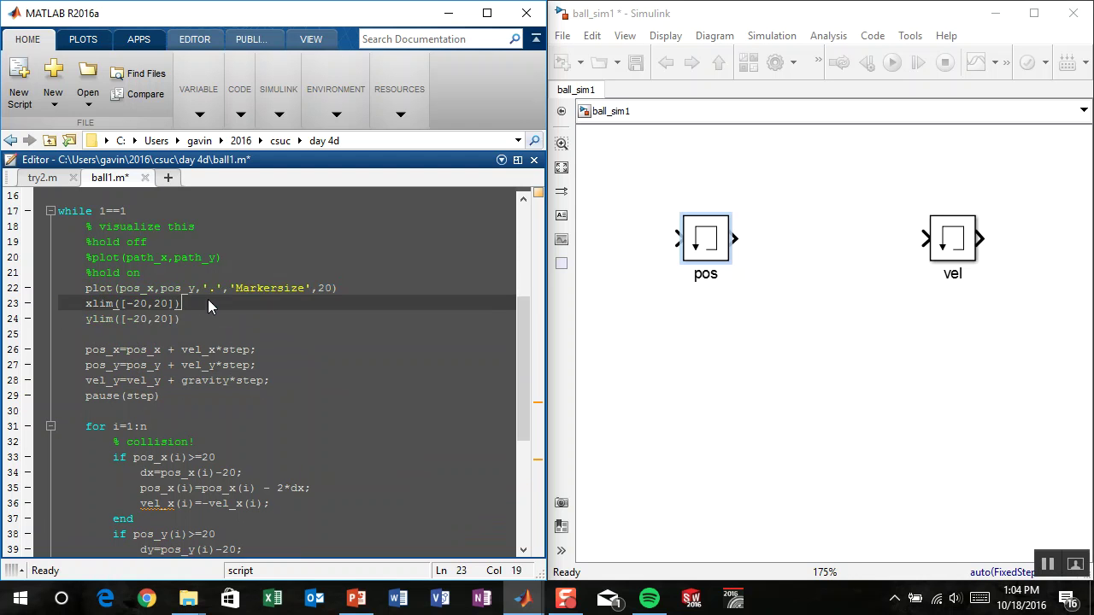
# - Examine the terms of the pos_x update expression in the while loop and save ball1.m
pyautogui.click(209, 349)
pyautogui.click(95, 351)
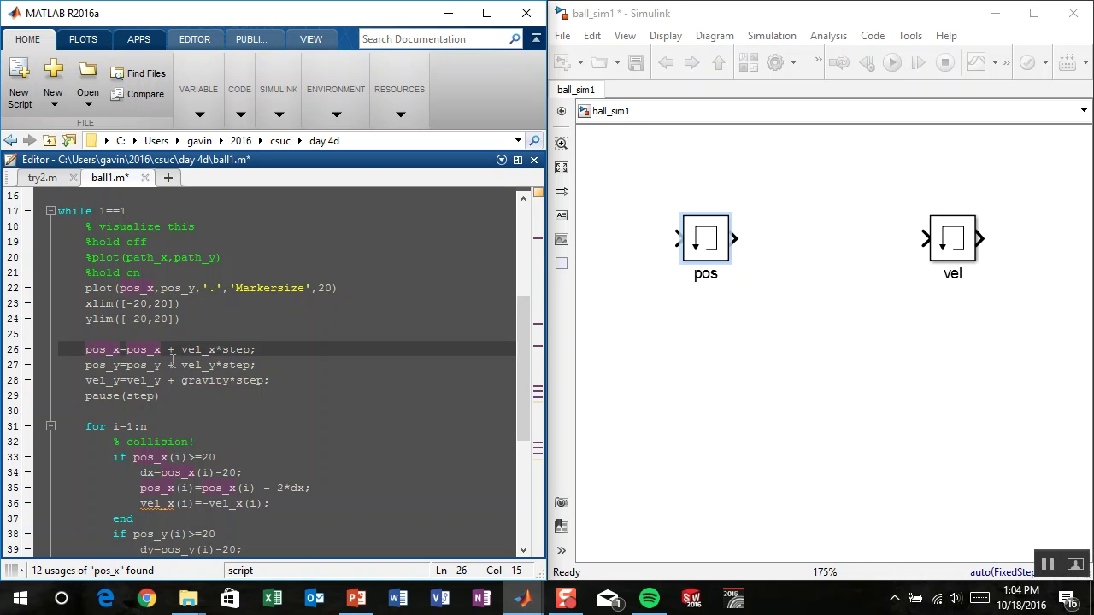
pyautogui.press('Left')
pyautogui.press('Left')
pyautogui.press('Left')
pyautogui.press('Left')
pyautogui.press('Left')
pyautogui.press('Left')
pyautogui.press('Left')
pyautogui.click(174, 350)
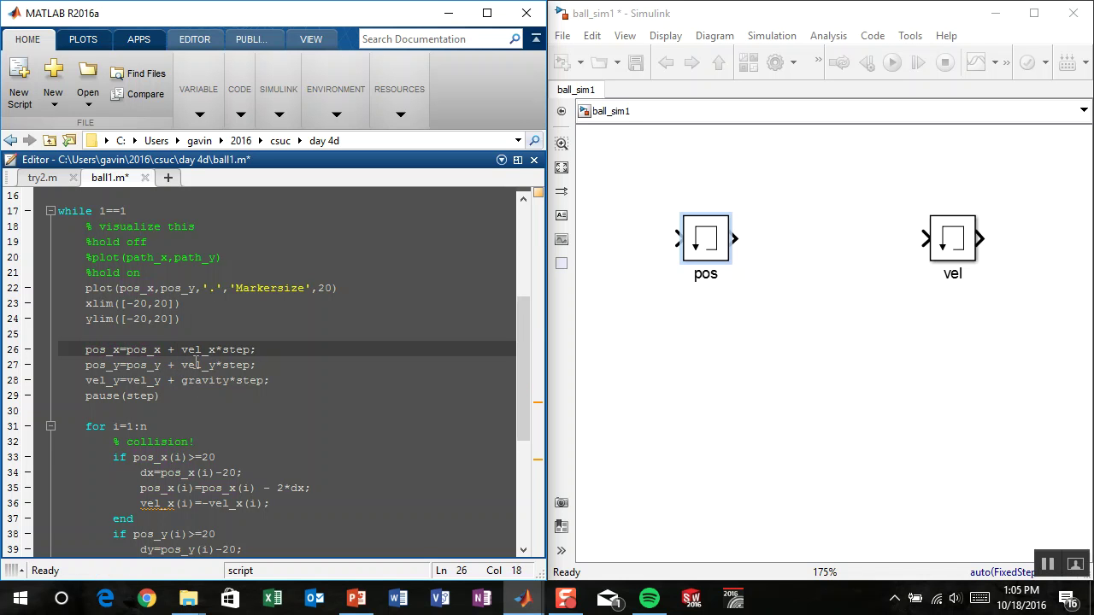
pyautogui.click(215, 350)
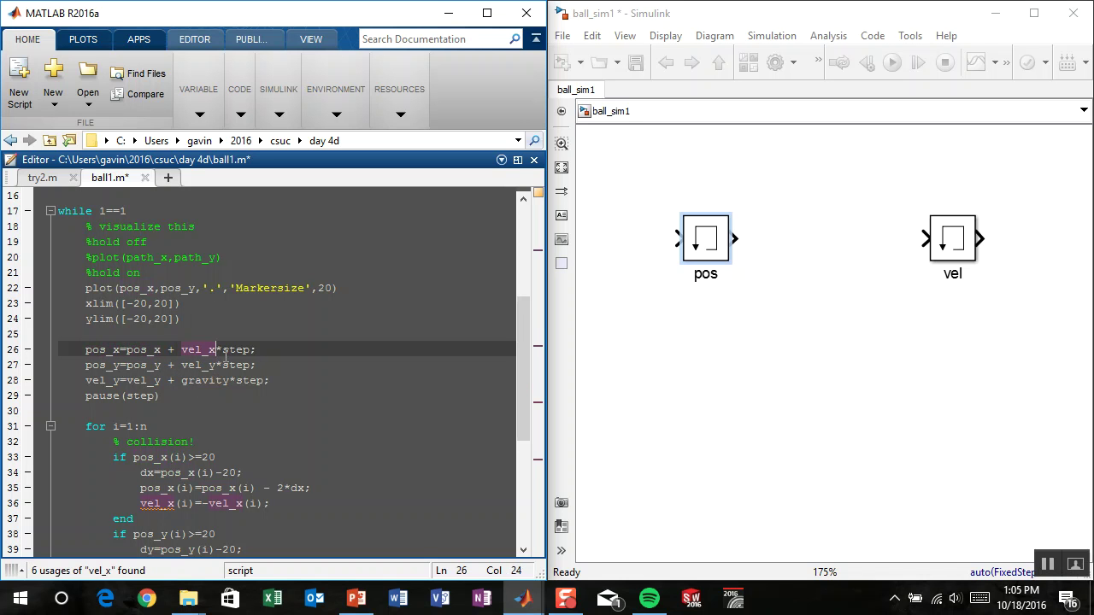
pyautogui.hotkey('ctrl', 's')
# - Add a Simulink Constant block with the value 1/24 to ball_sim1 and place it below and slightly left of pos
pyautogui.click(698, 381)
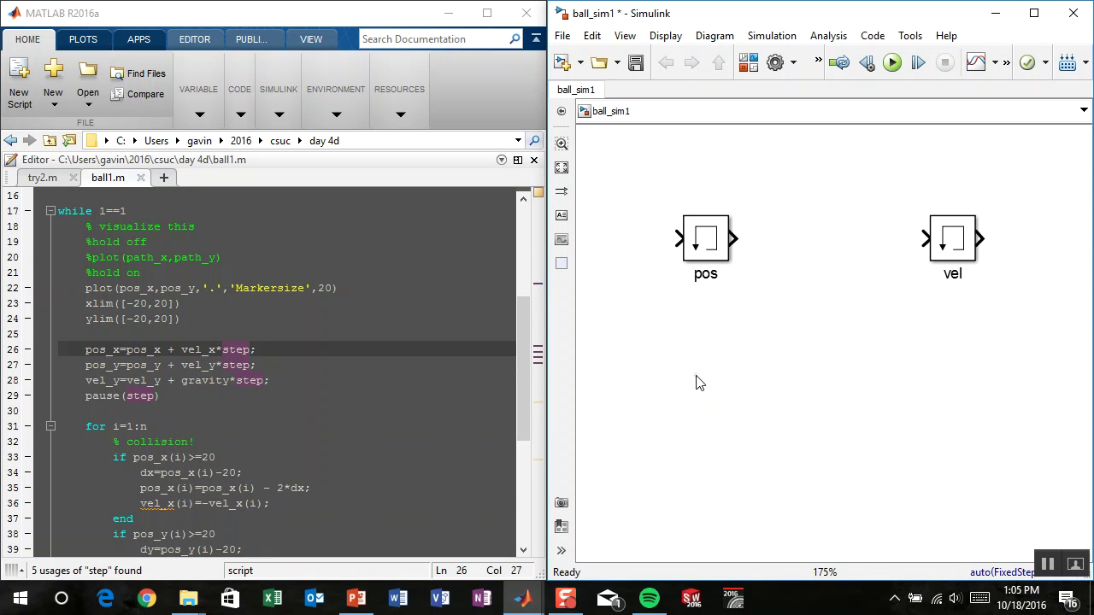
pyautogui.doubleClick(697, 382)
pyautogui.write('cons')
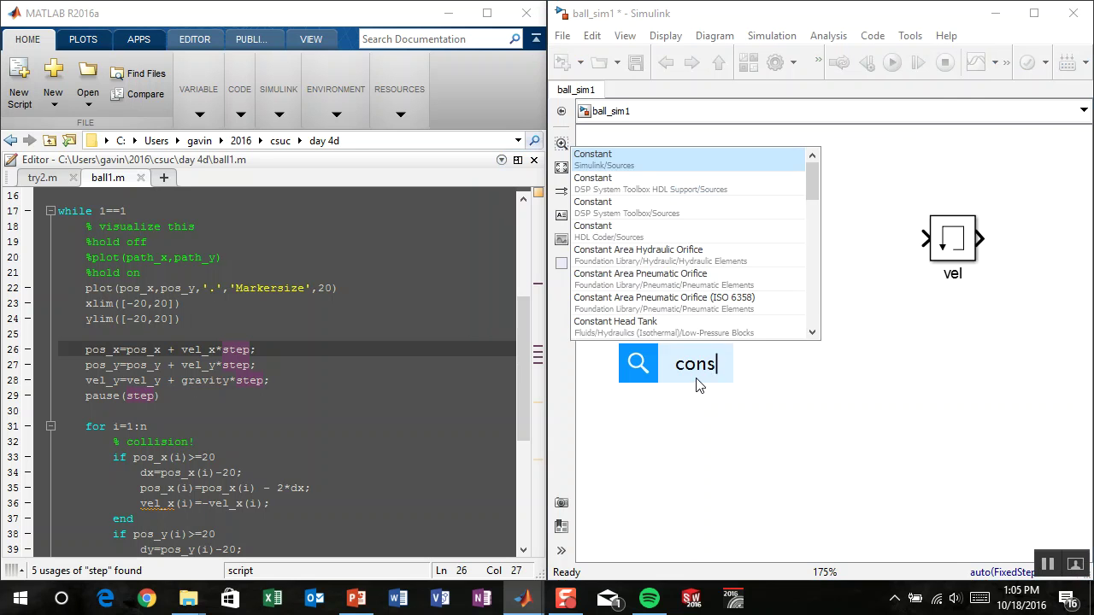
pyautogui.press('Return')
pyautogui.write('1/24')
pyautogui.press('Return')
pyautogui.moveTo(728, 374); pyautogui.dragTo(668, 344)
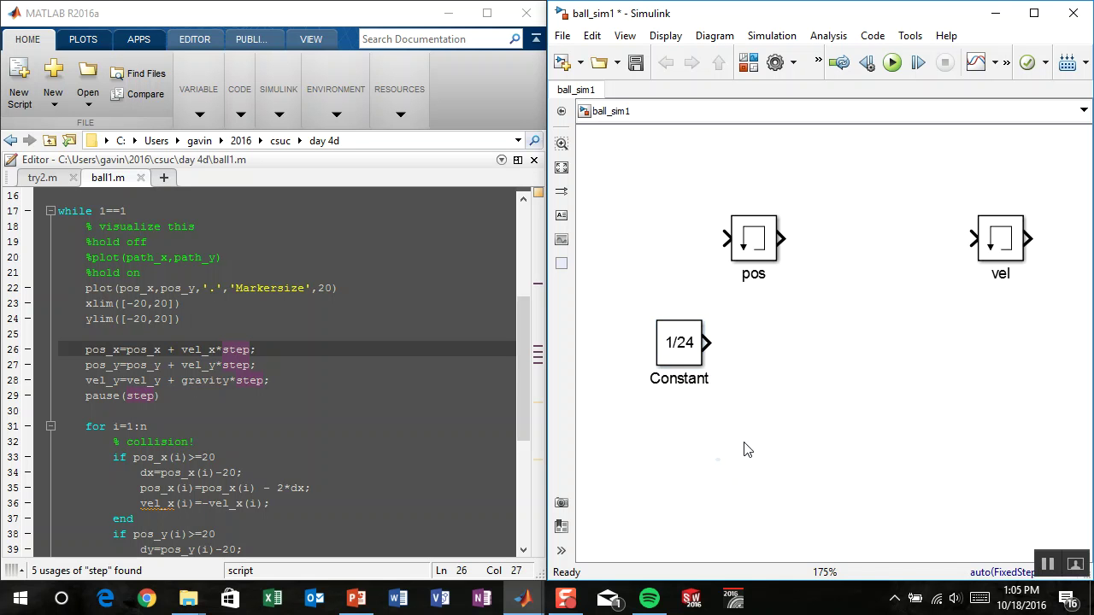
pyautogui.click(686, 358)
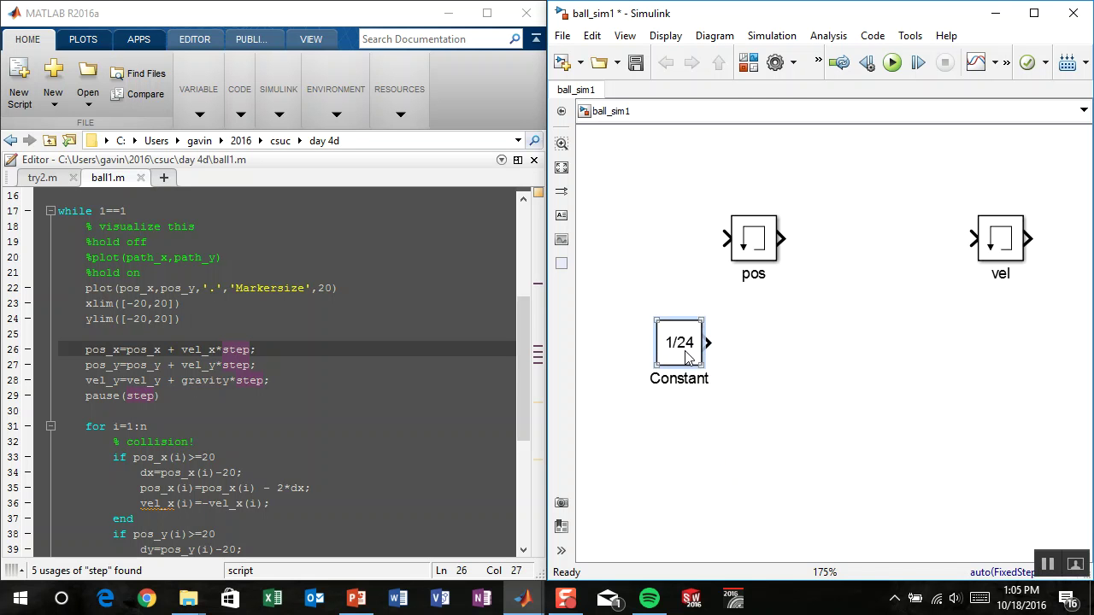
# - Hide the block name of the 1/24 Constant and move the vel block directly below it
pyautogui.rightClick(686, 357)
pyautogui.moveTo(808, 213)
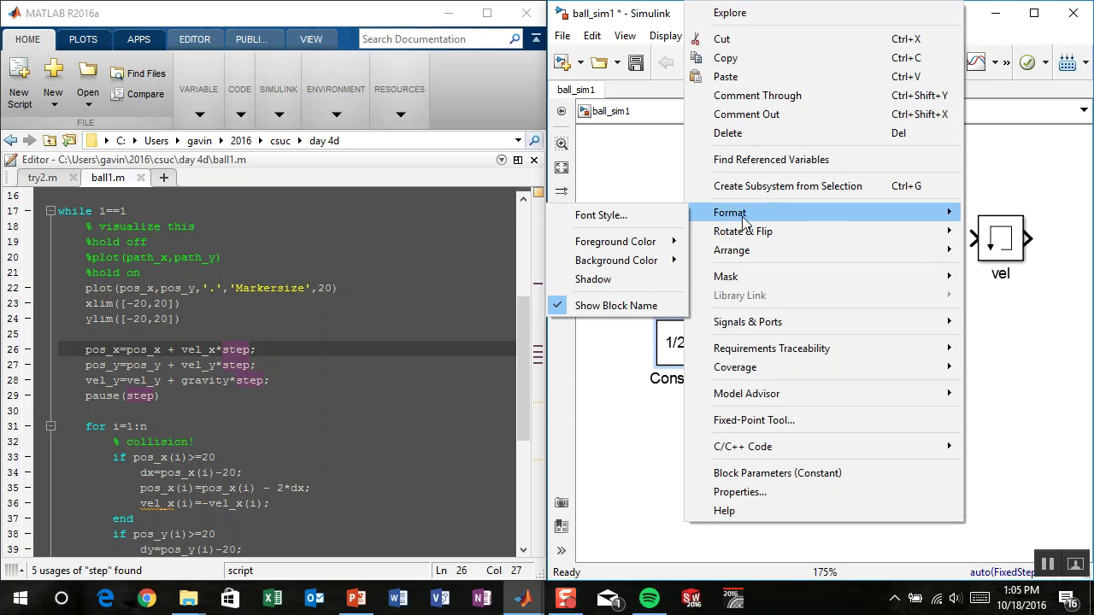
pyautogui.click(611, 306)
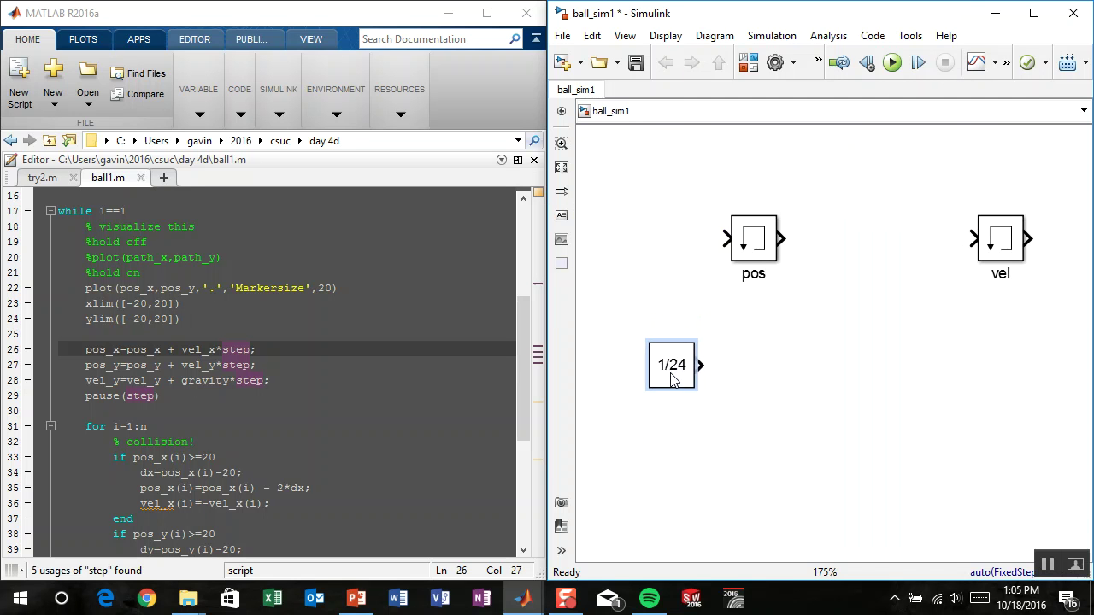
pyautogui.click(998, 242)
pyautogui.moveTo(999, 245); pyautogui.dragTo(669, 447)
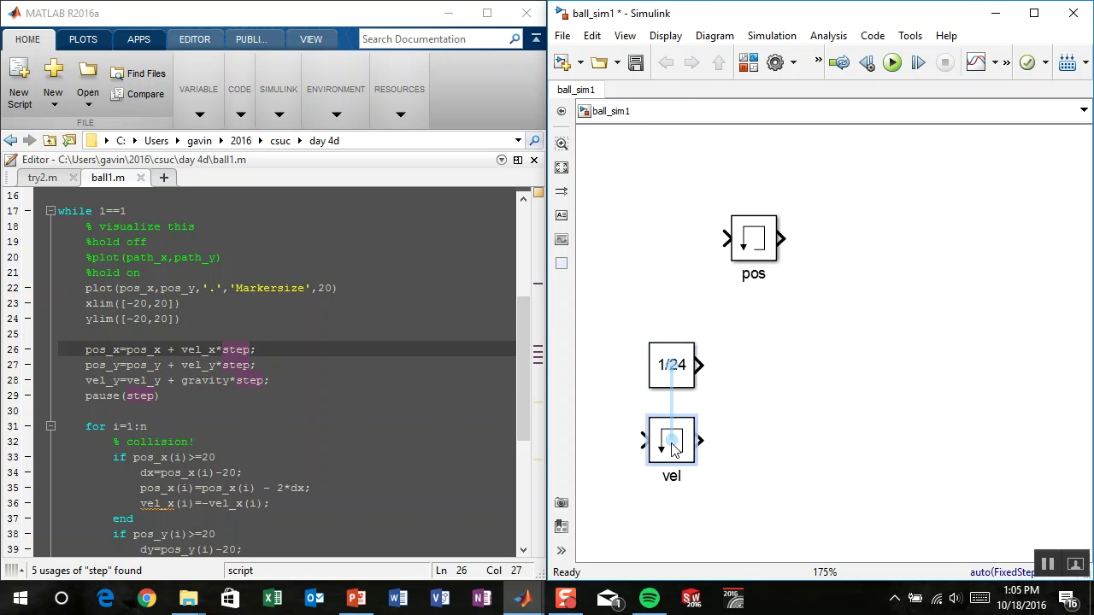
# - Add a Product block beside the 1/24 constant and vel, and connect both of their outputs to its inputs
pyautogui.click(799, 426)
pyautogui.write('product')
pyautogui.press('Return')
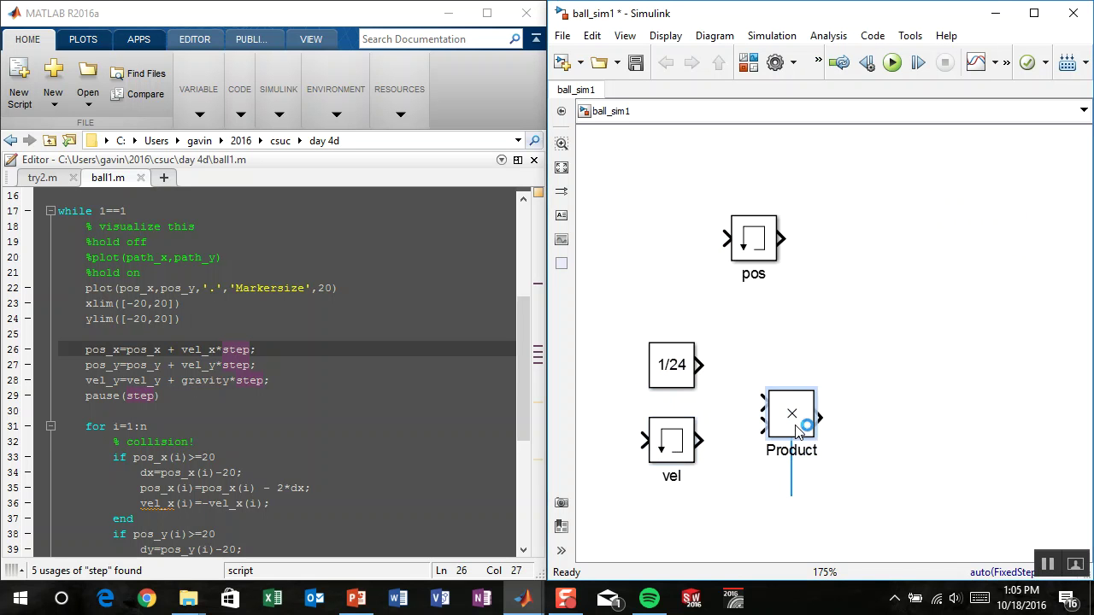
pyautogui.moveTo(796, 432); pyautogui.dragTo(795, 385)
pyautogui.moveTo(699, 440); pyautogui.dragTo(779, 385)
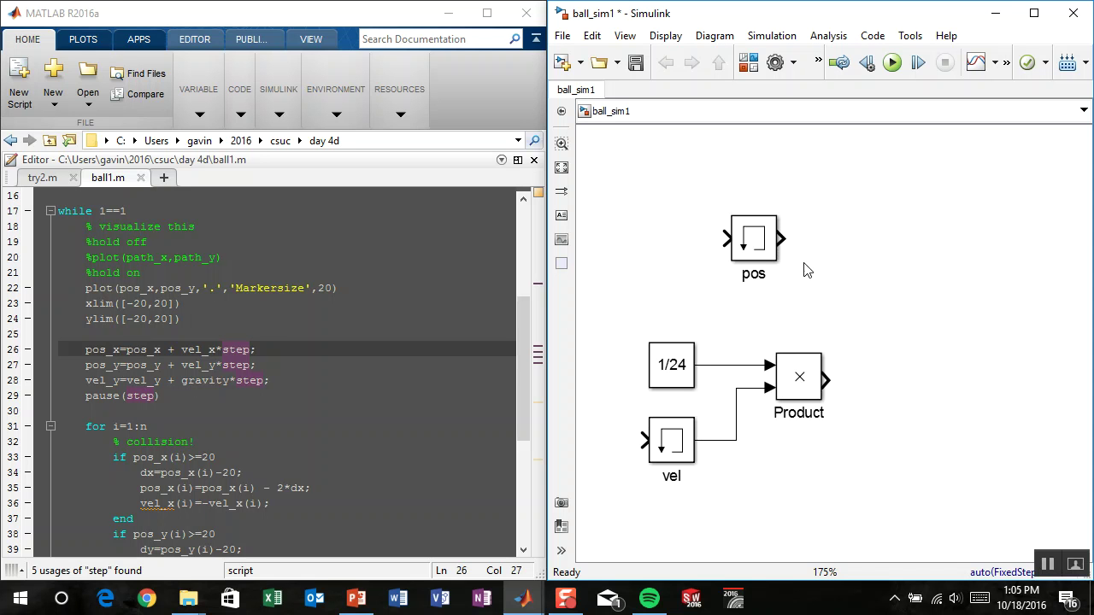
# - Add a Sum block beside pos and feed it the outputs of pos and the Product block
pyautogui.write('sum')
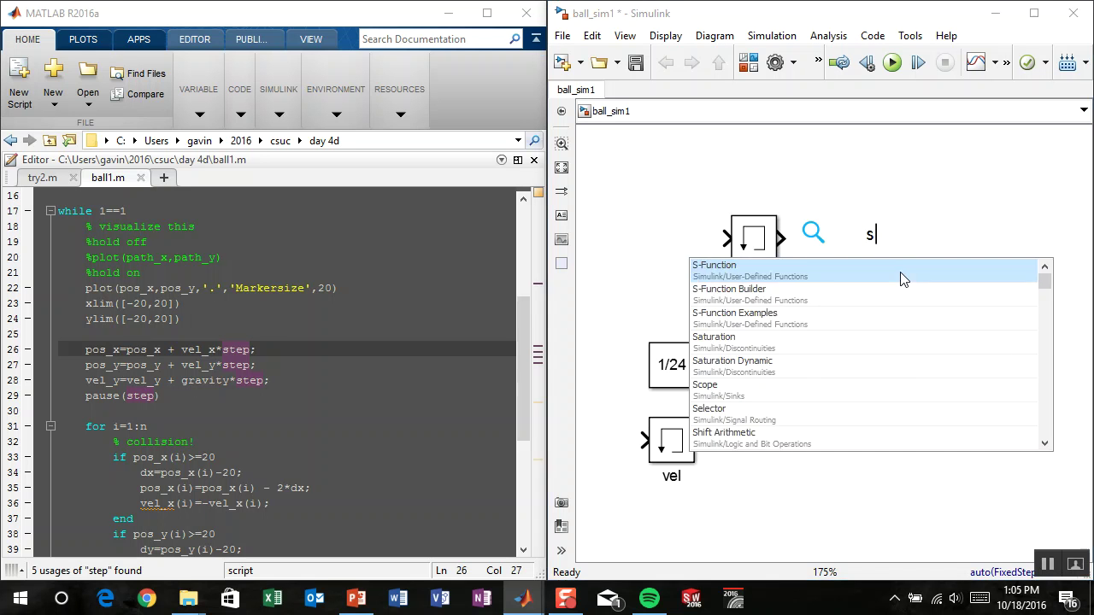
pyautogui.press('Return')
pyautogui.moveTo(851, 249)
pyautogui.mouseDown()
pyautogui.moveTo(866, 242)
pyautogui.moveTo(880, 272)
pyautogui.moveTo(818, 371)
pyautogui.mouseUp()
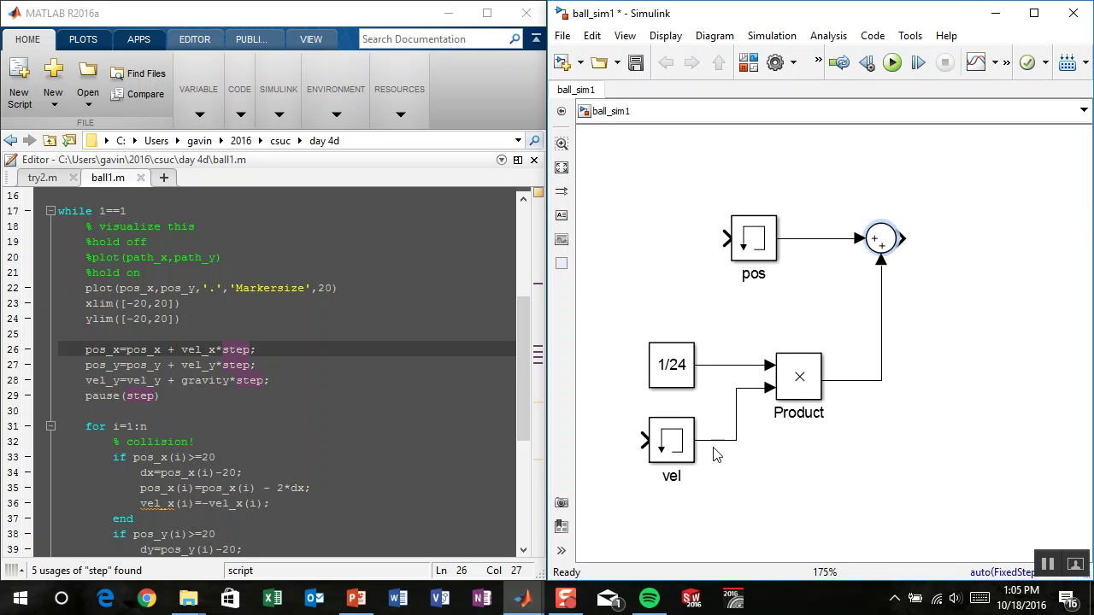
pyautogui.click(672, 383)
# - Connect the sum output back to the input of pos and route the feedback line above the blocks
pyautogui.moveTo(905, 239)
pyautogui.mouseDown()
pyautogui.moveTo(822, 193)
pyautogui.moveTo(724, 232)
pyautogui.mouseUp()
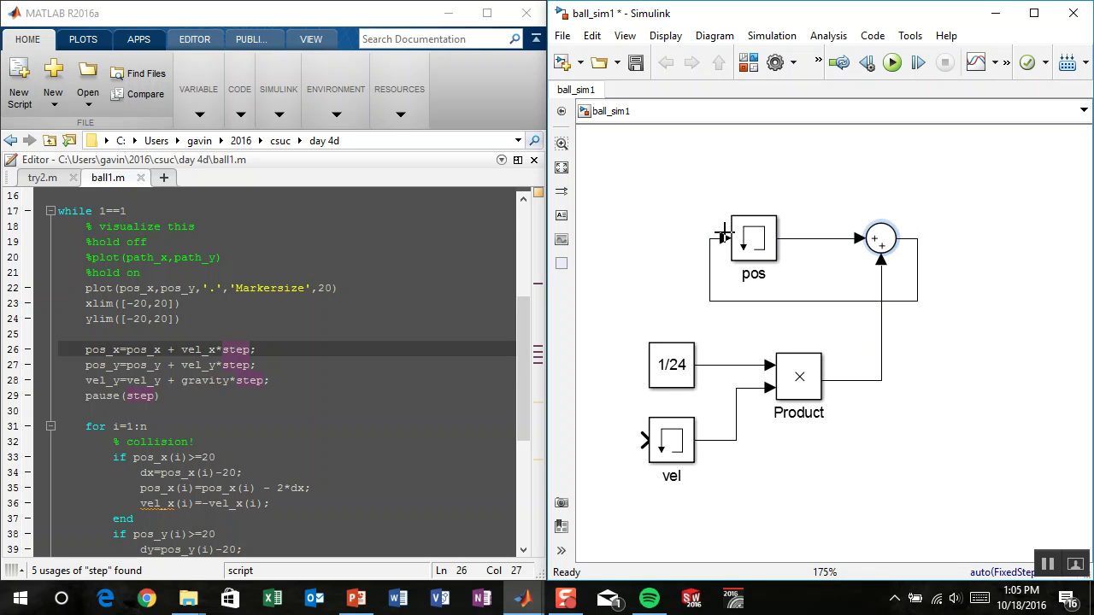
pyautogui.moveTo(781, 190); pyautogui.dragTo(784, 172)
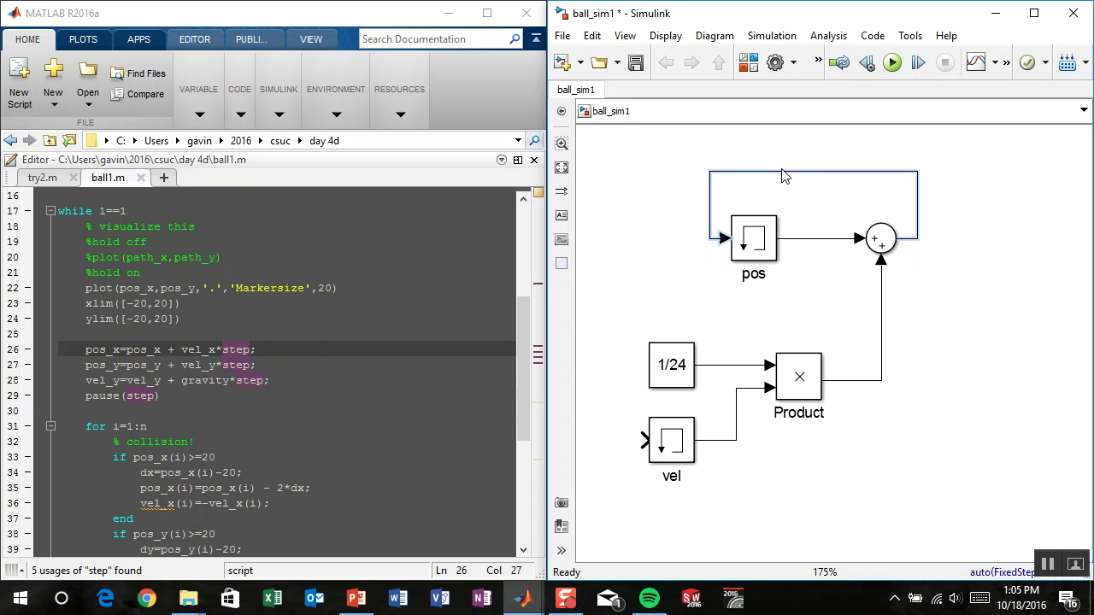
pyautogui.click(803, 198)
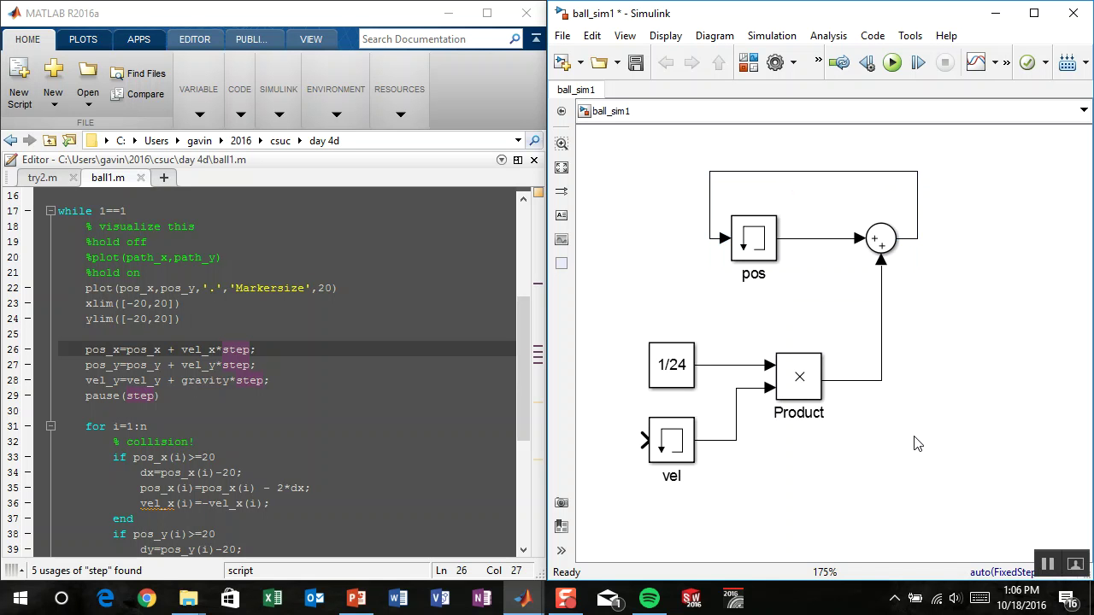
pyautogui.press('space')
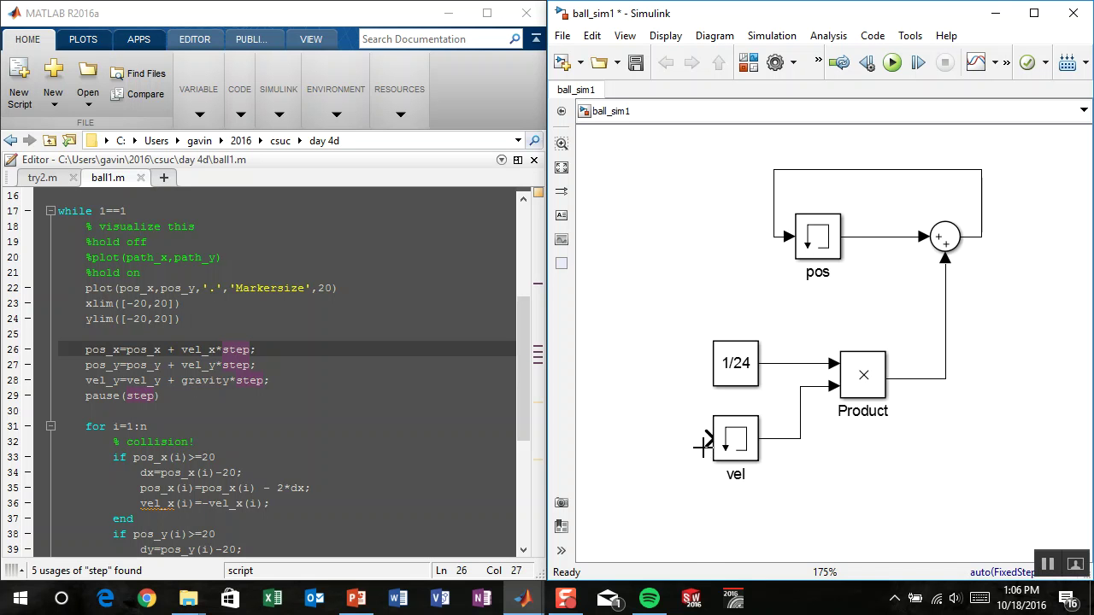
# - Check vel's initial condition, then copy the 1/24 constant to vel's input and set the copy's value to 20
pyautogui.doubleClick(735, 440)
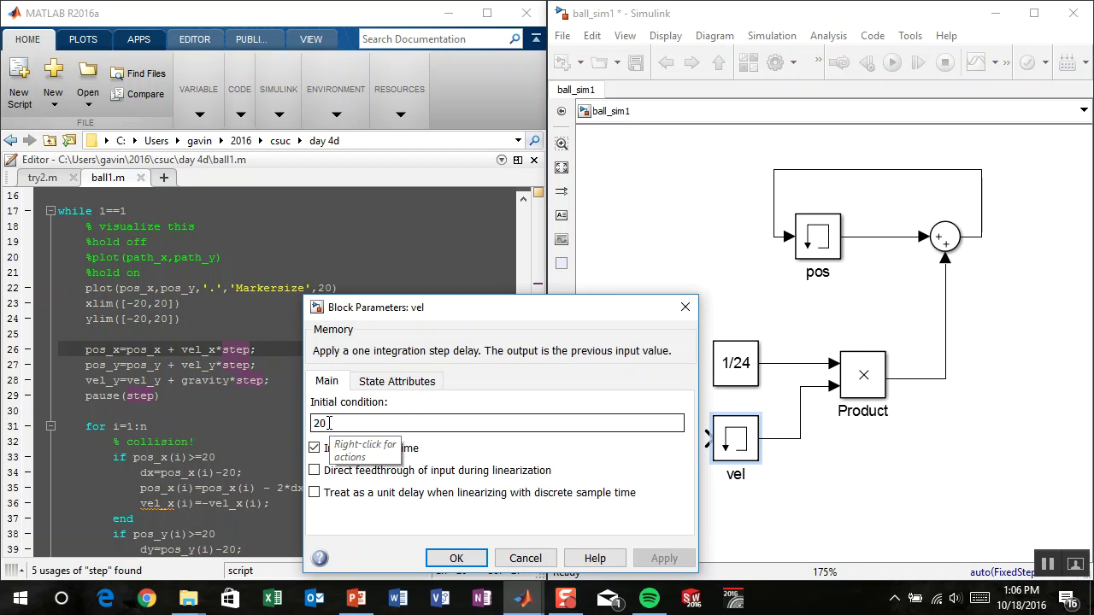
pyautogui.click(444, 558)
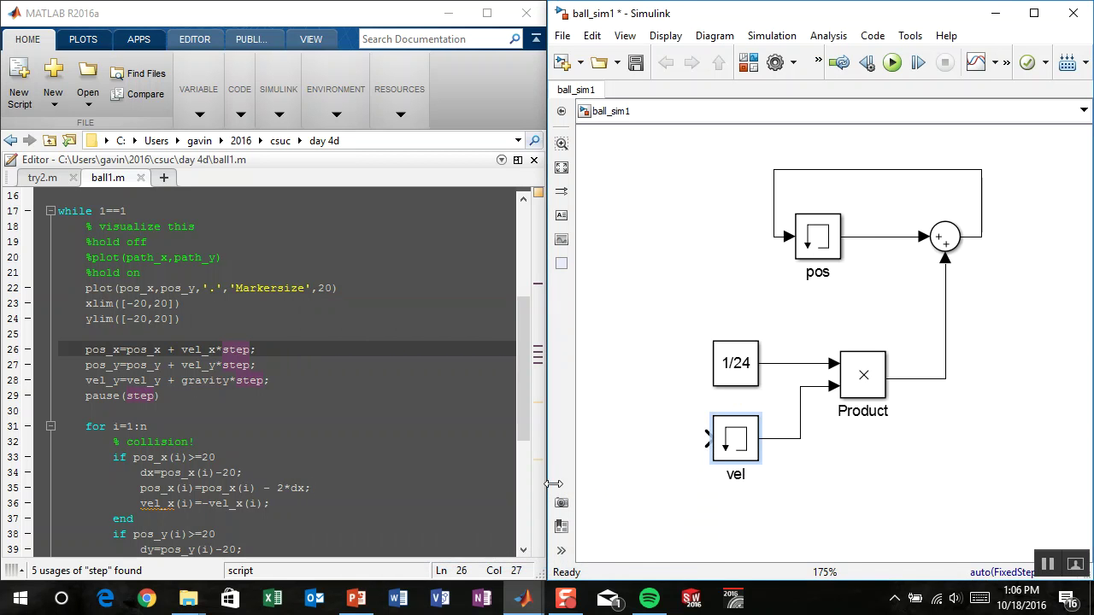
pyautogui.moveTo(727, 374); pyautogui.dragTo(641, 453)
pyautogui.doubleClick(640, 453)
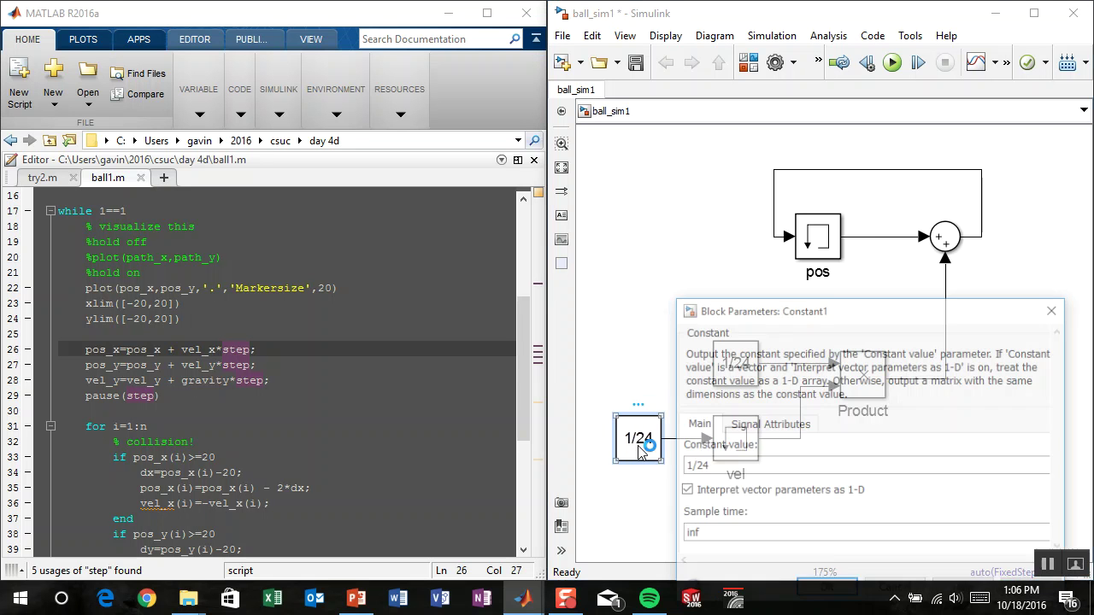
pyautogui.write('20')
pyautogui.press('Return')
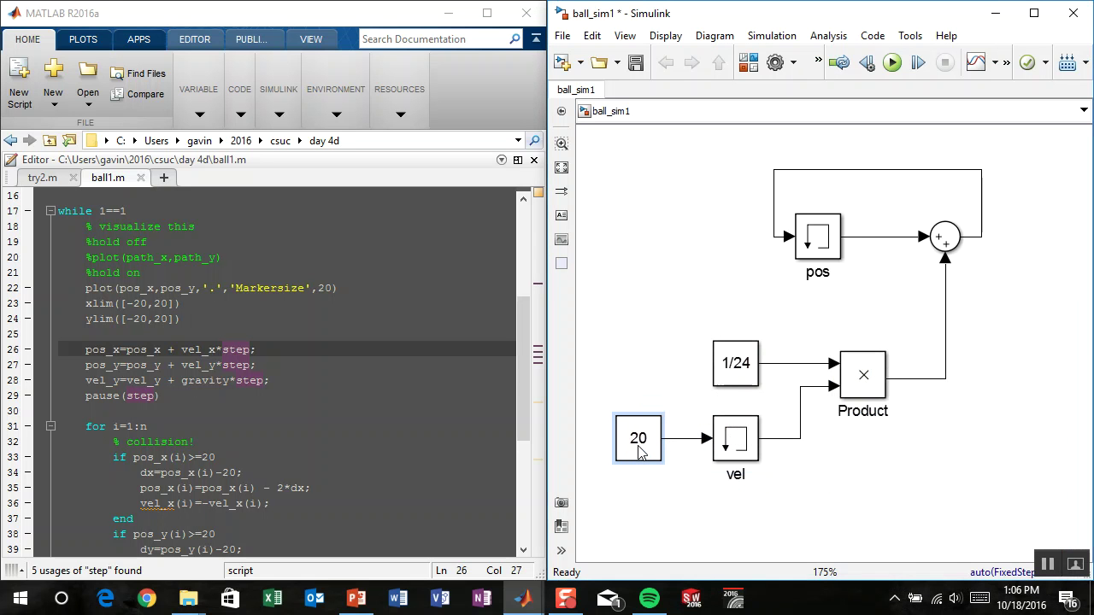
pyautogui.click(655, 497)
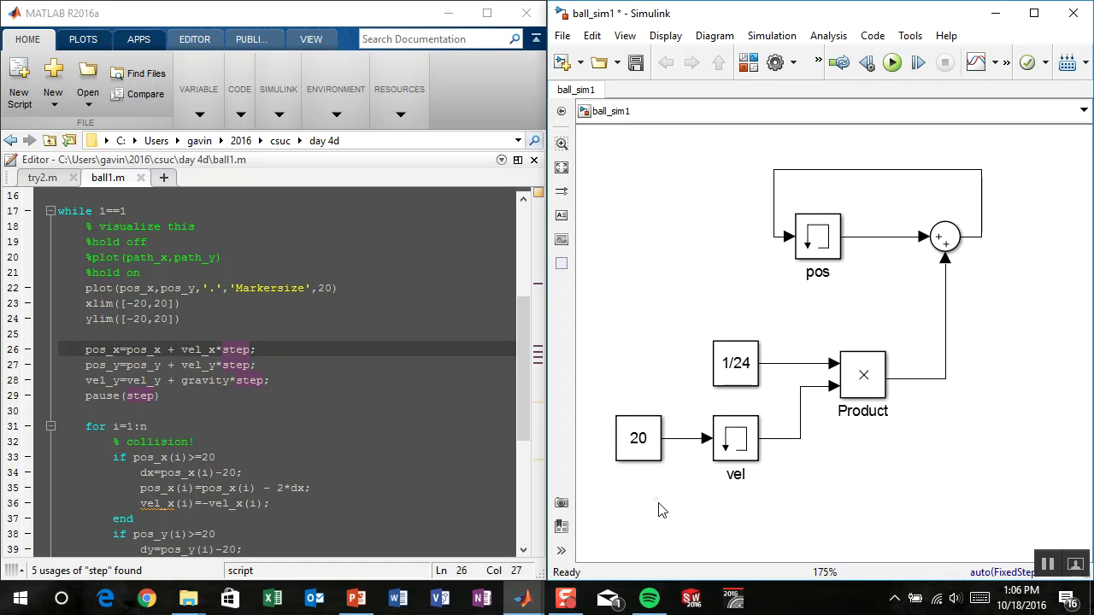
# - Save ball_sim1 and run the simulation
pyautogui.hscroll(2, 759, 293)
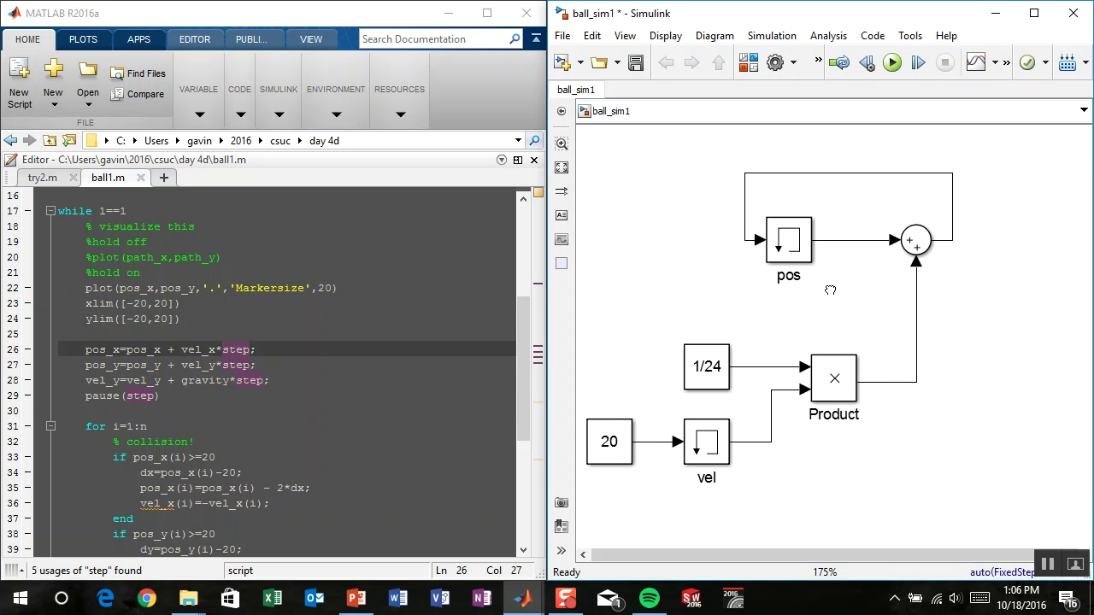
pyautogui.hscroll(1, 827, 315)
pyautogui.hscroll(-1, 829, 318)
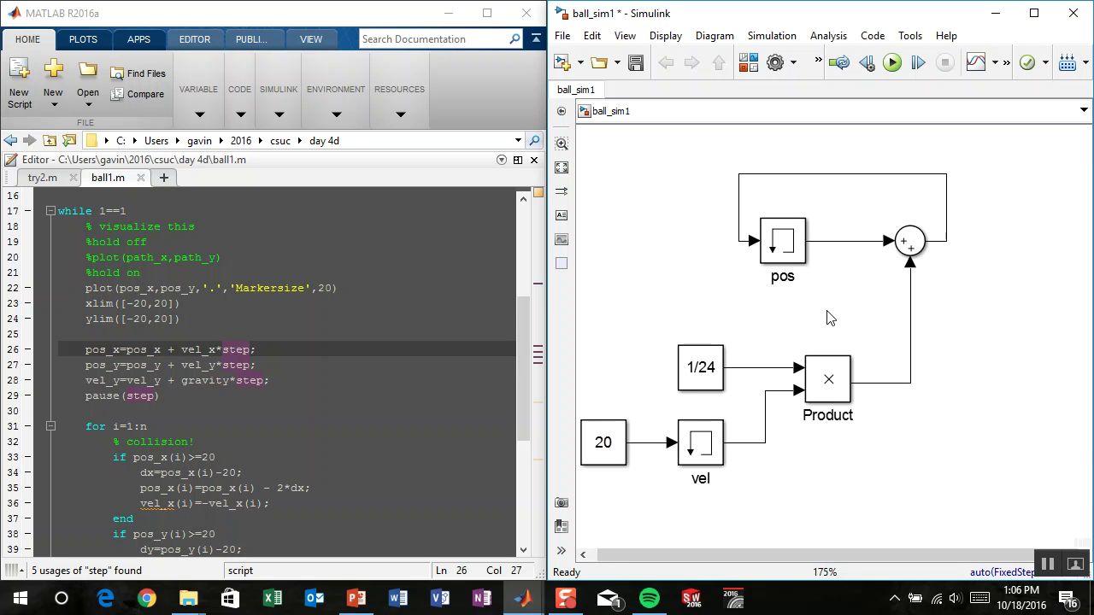
pyautogui.hscroll(-2, 827, 318)
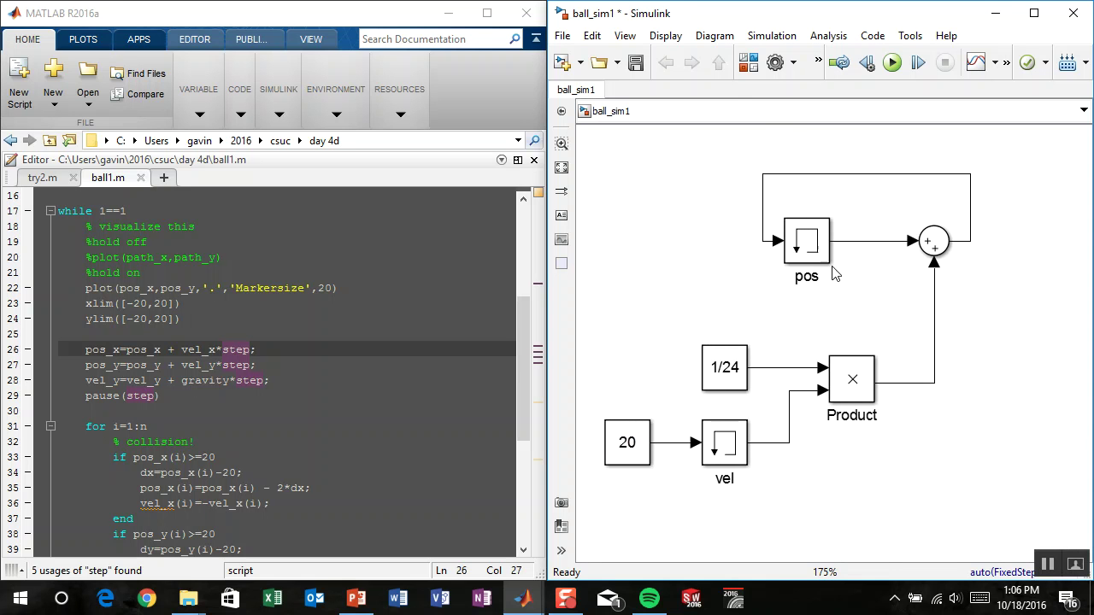
pyautogui.click(635, 62)
pyautogui.click(891, 63)
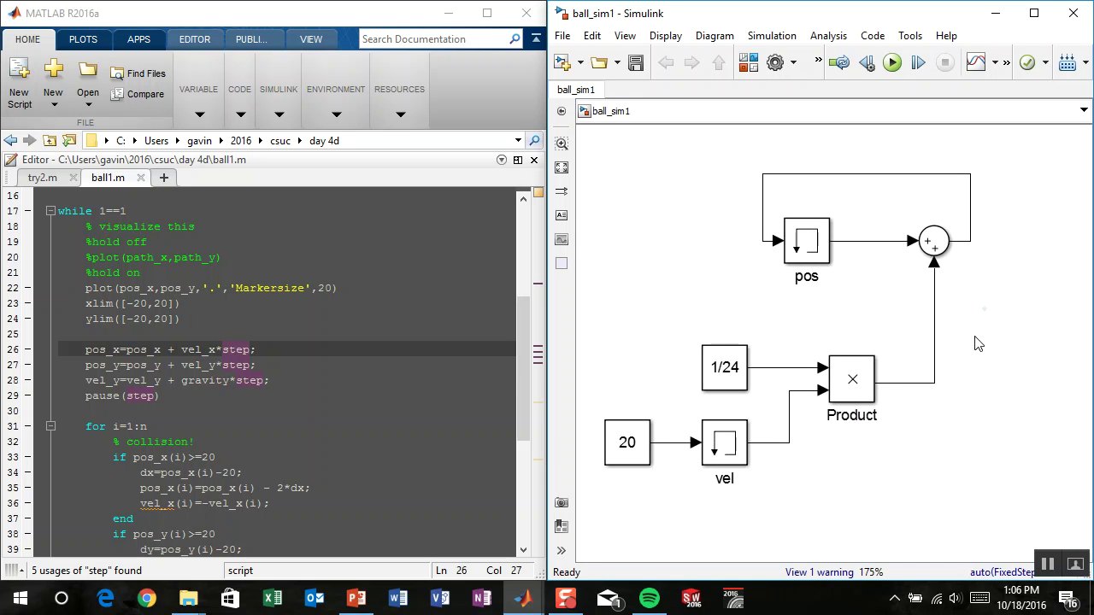
# - Add a Scope block beside the sum, connect the sum output to it and open its plot
pyautogui.write('scope')
pyautogui.press('Return')
pyautogui.moveTo(981, 325); pyautogui.dragTo(971, 241)
pyautogui.doubleClick(1047, 248)
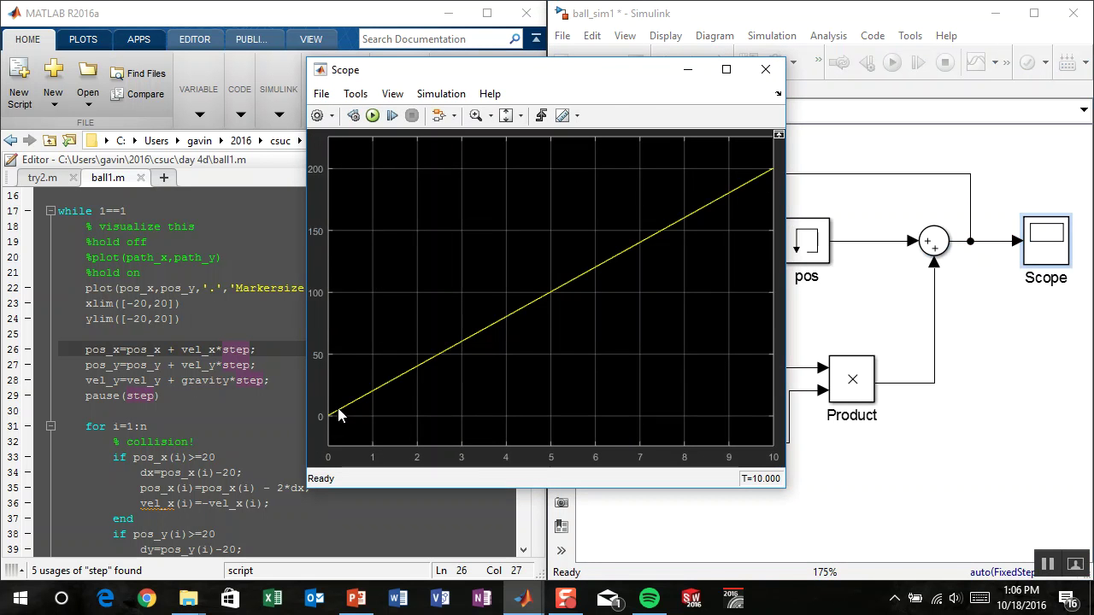
# - Examine the scope's position plot alongside the block diagram and the collision code in ball1.m
pyautogui.moveTo(641, 73); pyautogui.dragTo(404, 67)
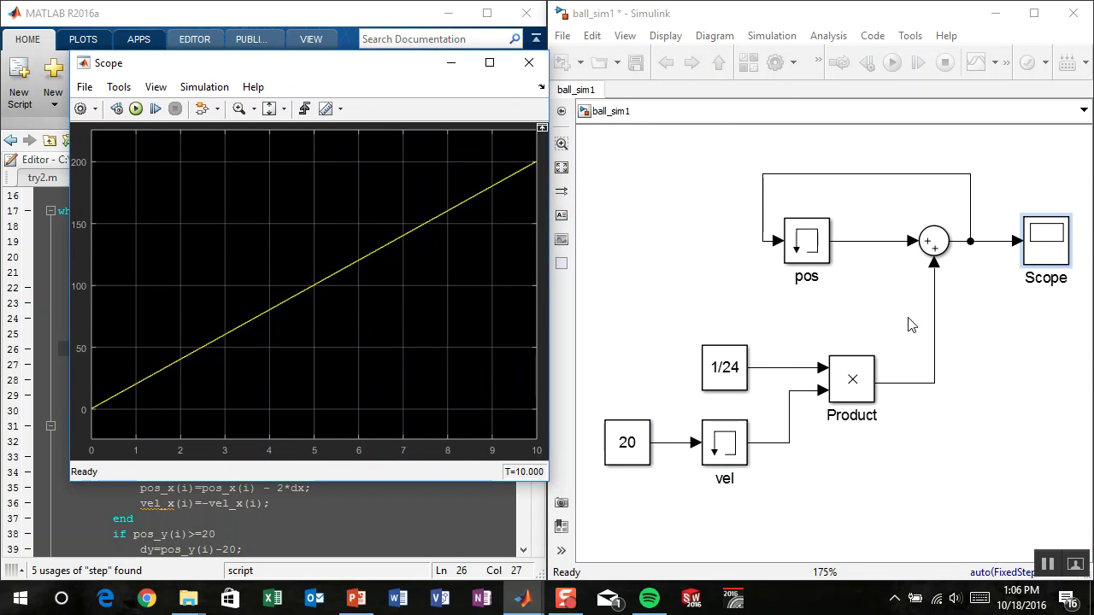
pyautogui.moveTo(237, 69); pyautogui.dragTo(716, 83)
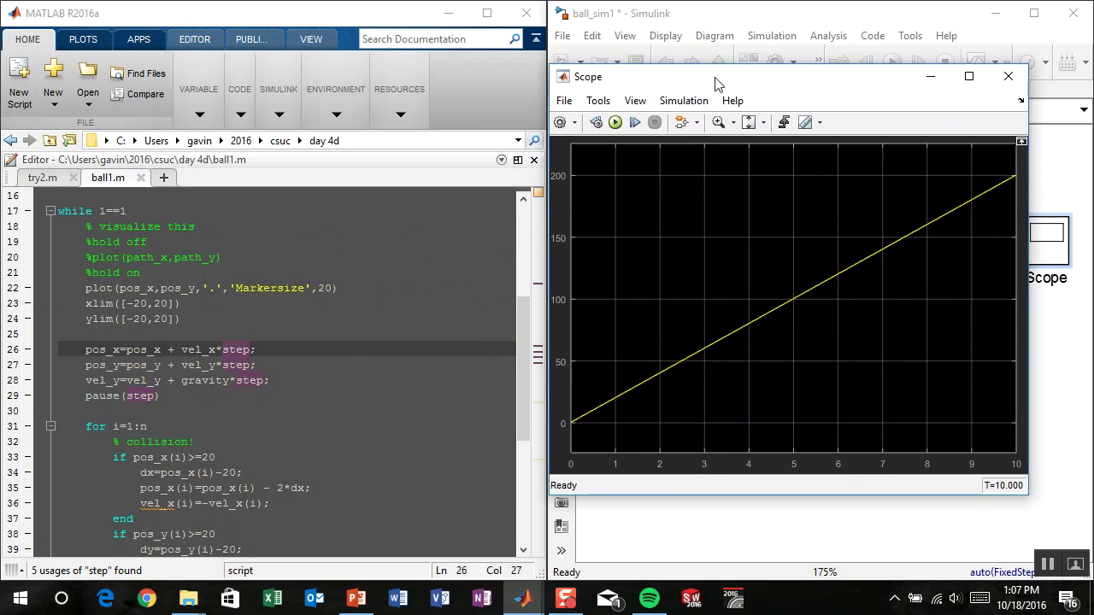
pyautogui.click(148, 396)
pyautogui.scroll(-2, 201, 408)
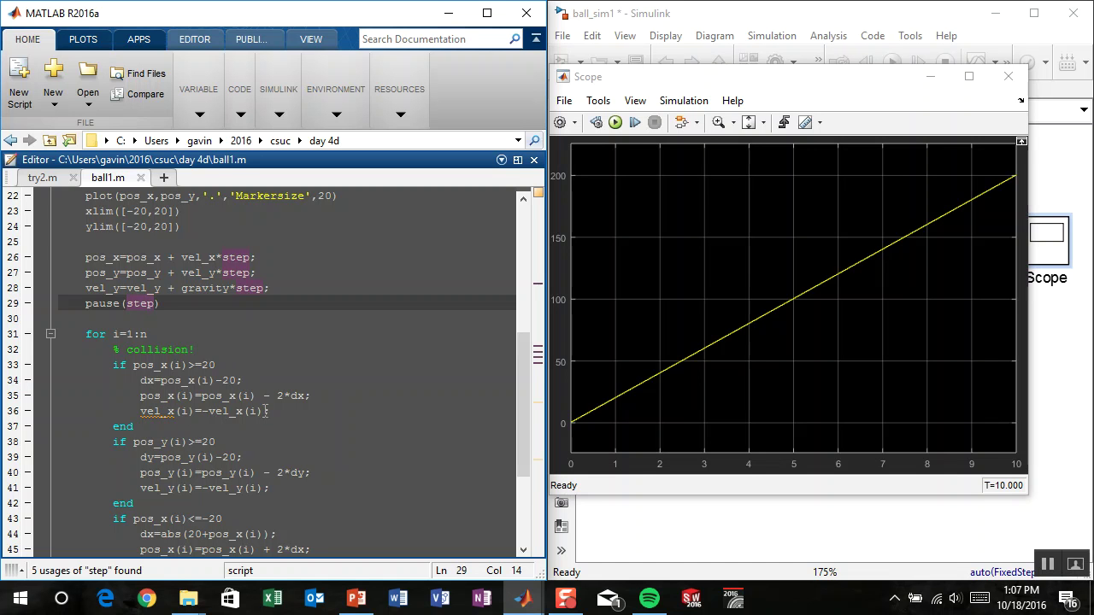
pyautogui.moveTo(664, 83); pyautogui.dragTo(473, 102)
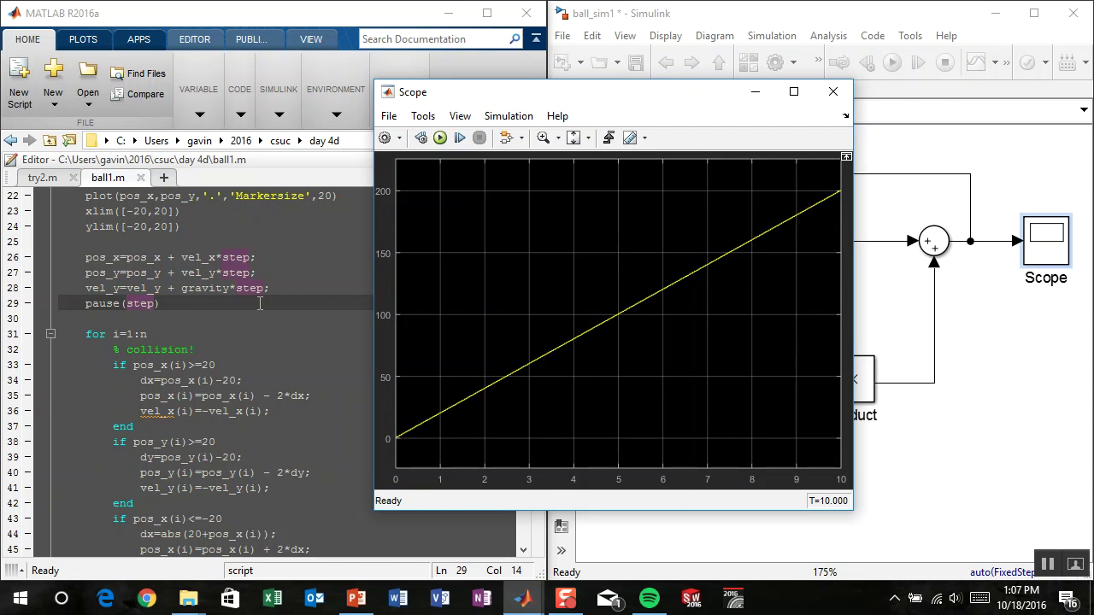
pyautogui.moveTo(512, 91); pyautogui.dragTo(190, 94)
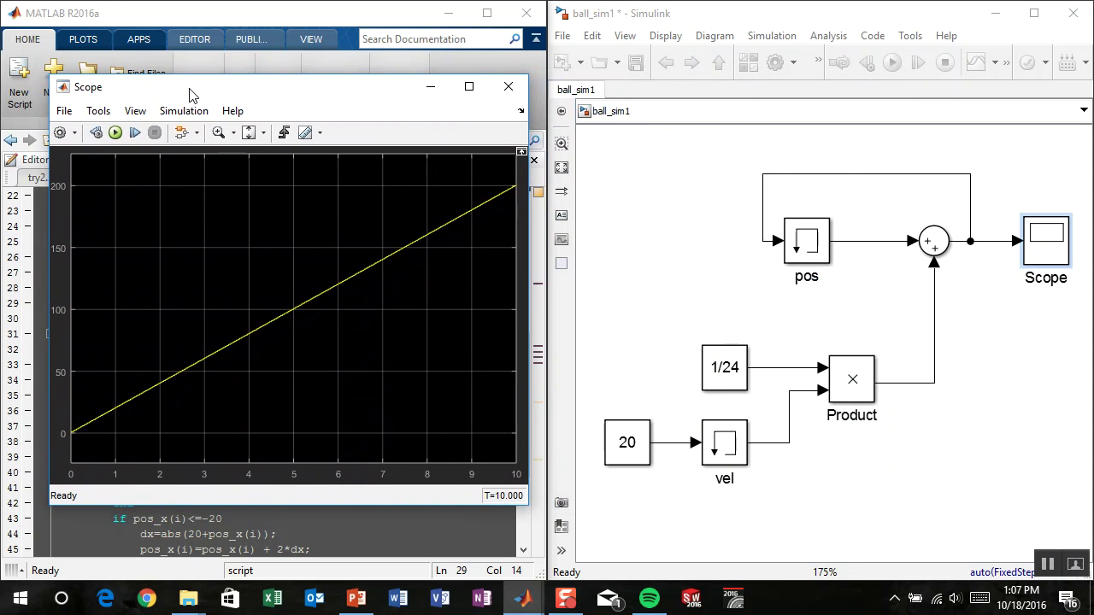
pyautogui.click(706, 290)
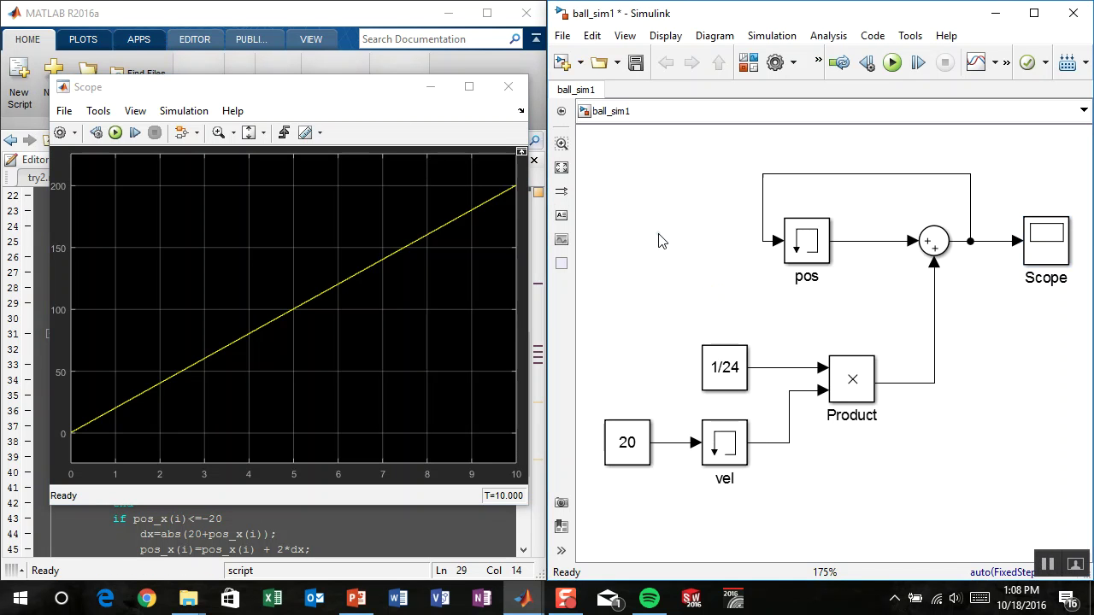
# - Close the Scope window and locate the pos_x(i)>=20 collision condition in ball1.m
pyautogui.moveTo(681, 254)
pyautogui.moveTo(366, 90); pyautogui.dragTo(380, 90)
pyautogui.click(520, 85)
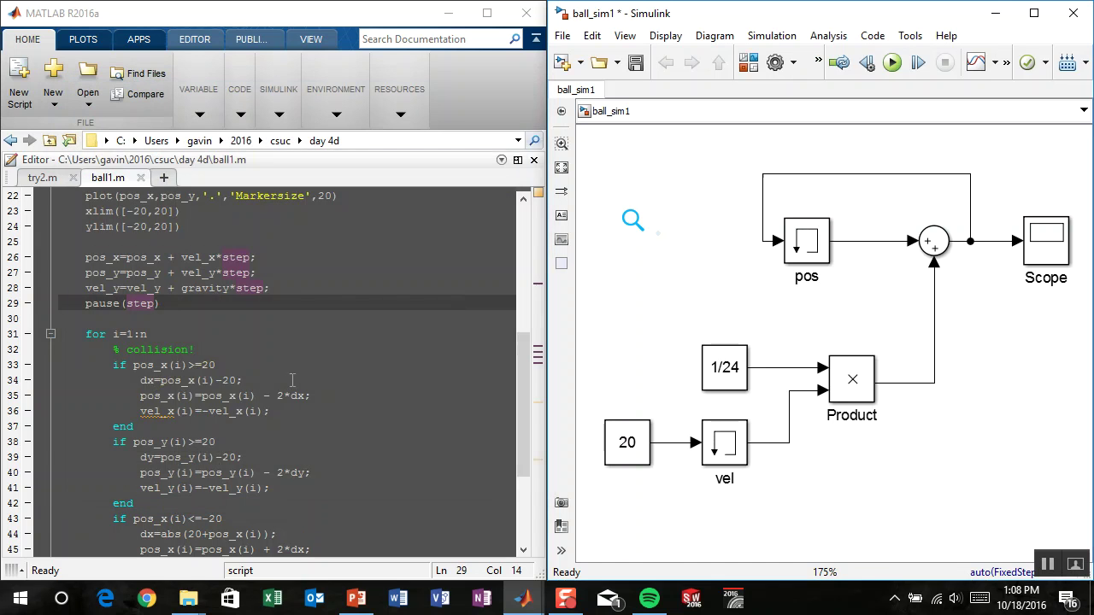
pyautogui.click(140, 365)
pyautogui.click(788, 331)
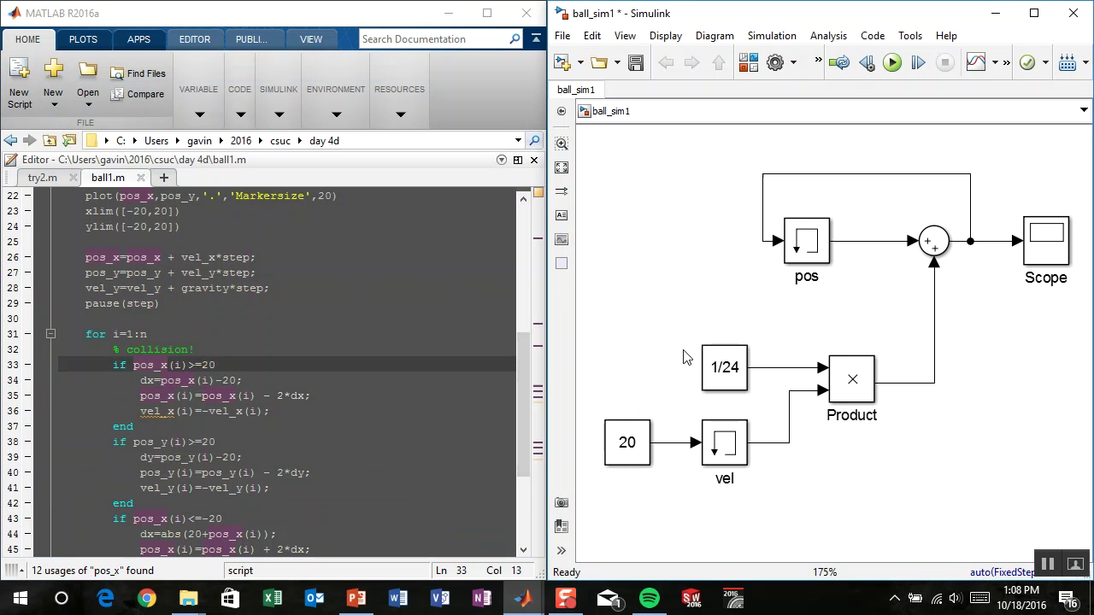
# - Move the constant 20 block slightly closer to the vel memory block
pyautogui.click(646, 443)
pyautogui.moveTo(646, 443); pyautogui.dragTo(662, 443)
pyautogui.click(650, 358)
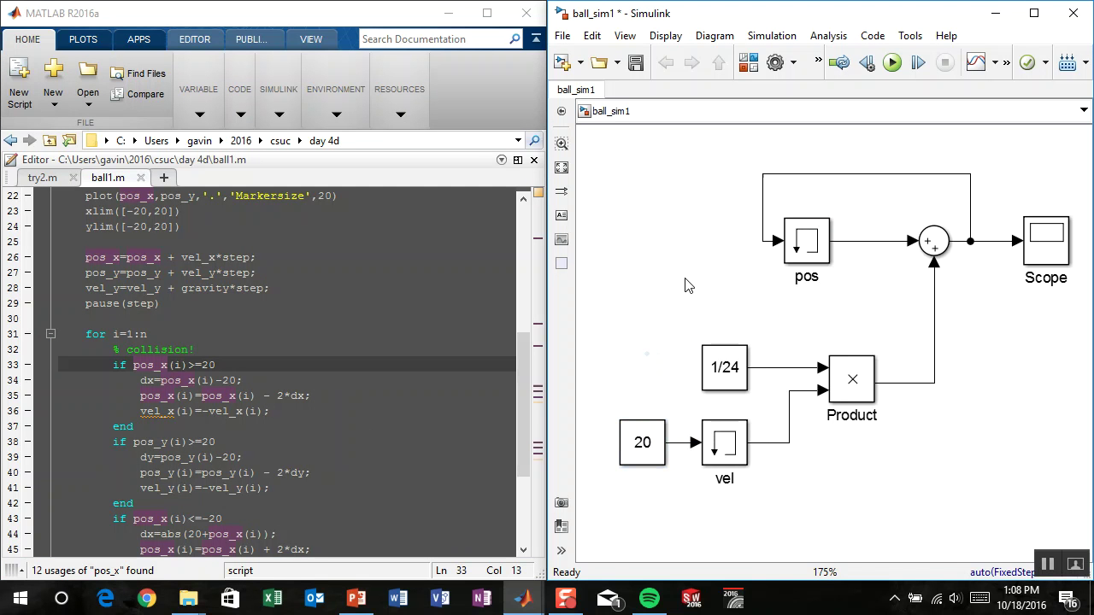
# - Add a Relational Operator block from the Logic and Bit Operations library and position it below the Scope block
pyautogui.click(165, 366)
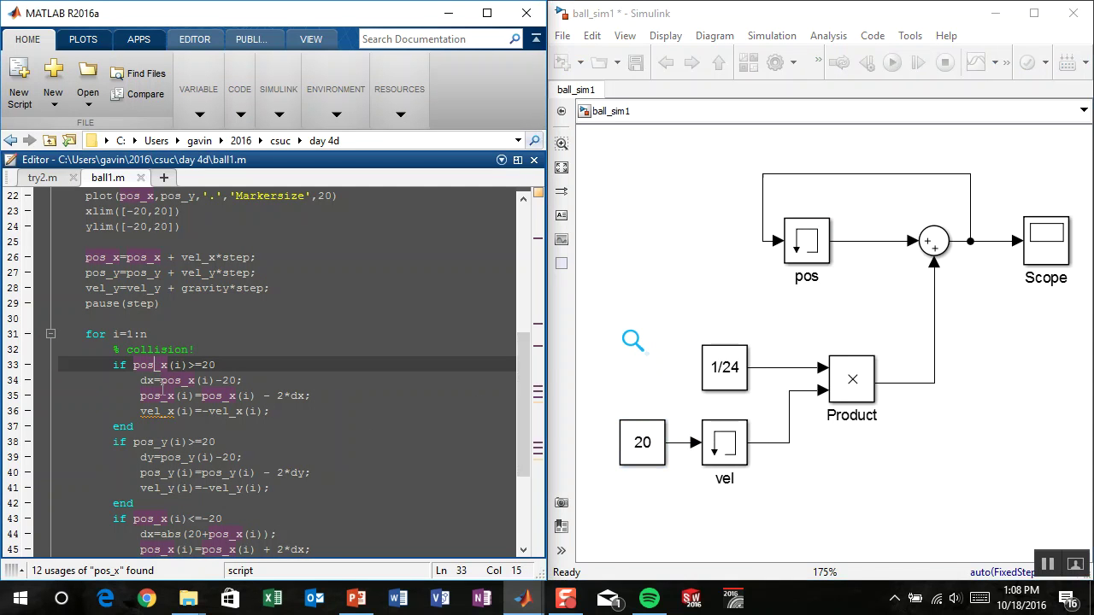
pyautogui.moveTo(133, 370); pyautogui.dragTo(158, 369)
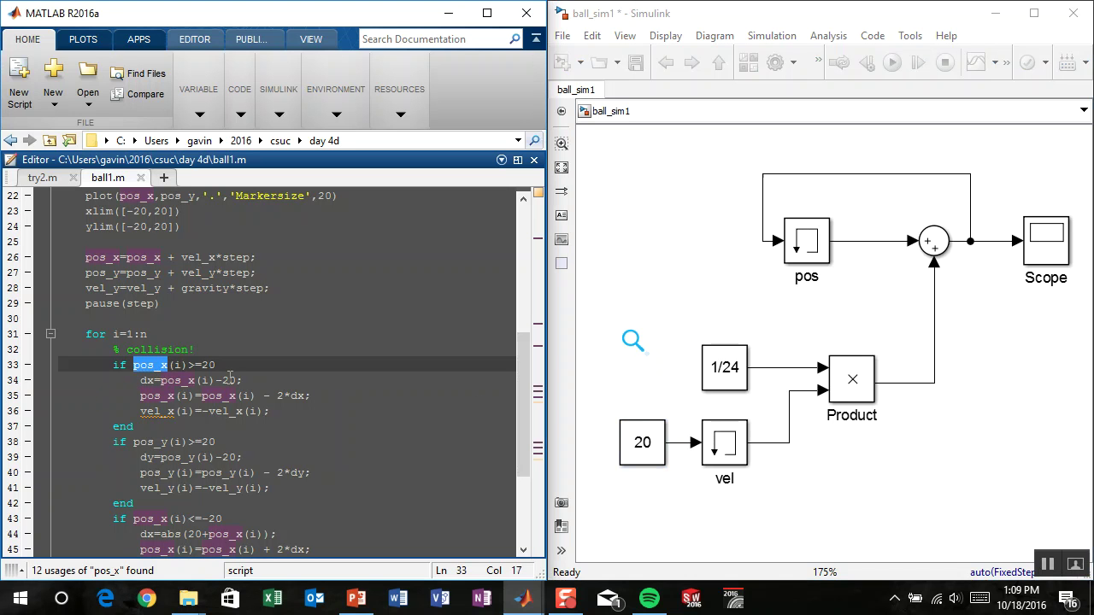
pyautogui.click(748, 62)
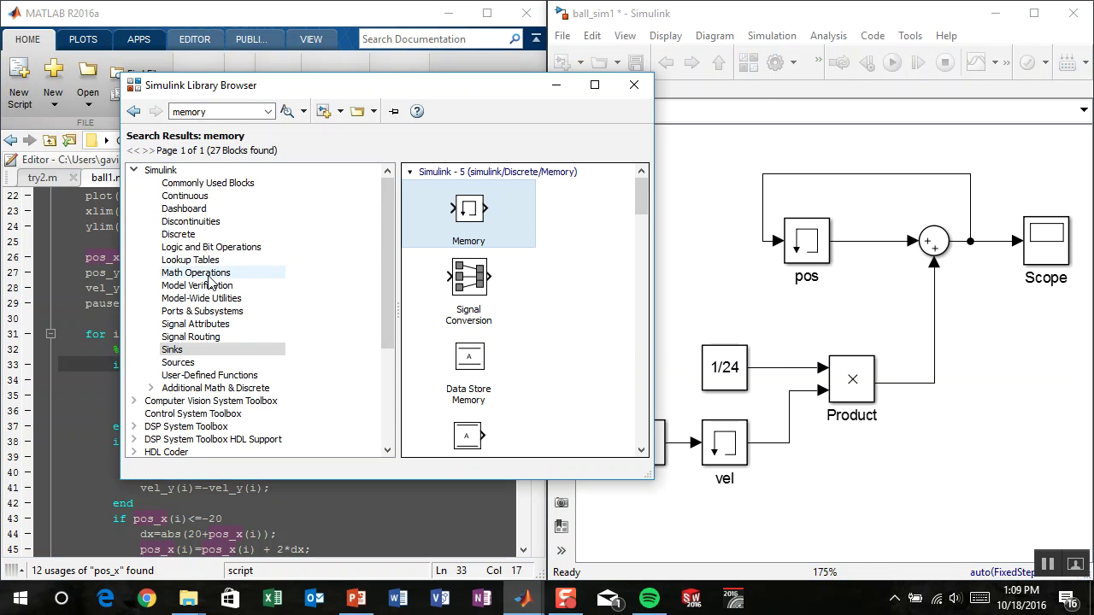
pyautogui.click(209, 247)
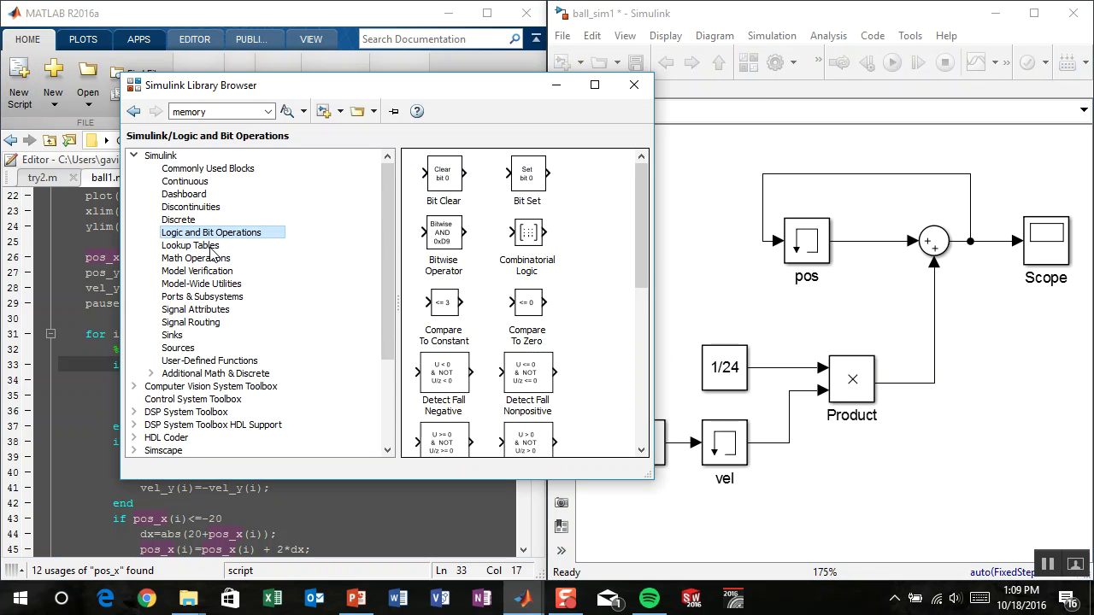
pyautogui.moveTo(646, 251); pyautogui.dragTo(633, 227)
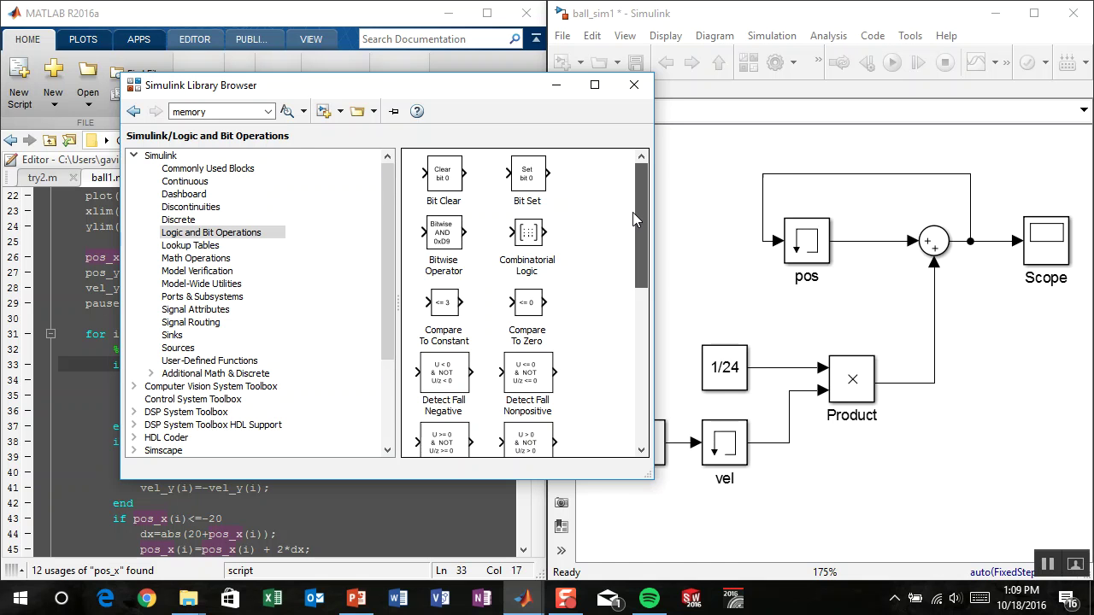
pyautogui.moveTo(632, 212); pyautogui.dragTo(613, 397)
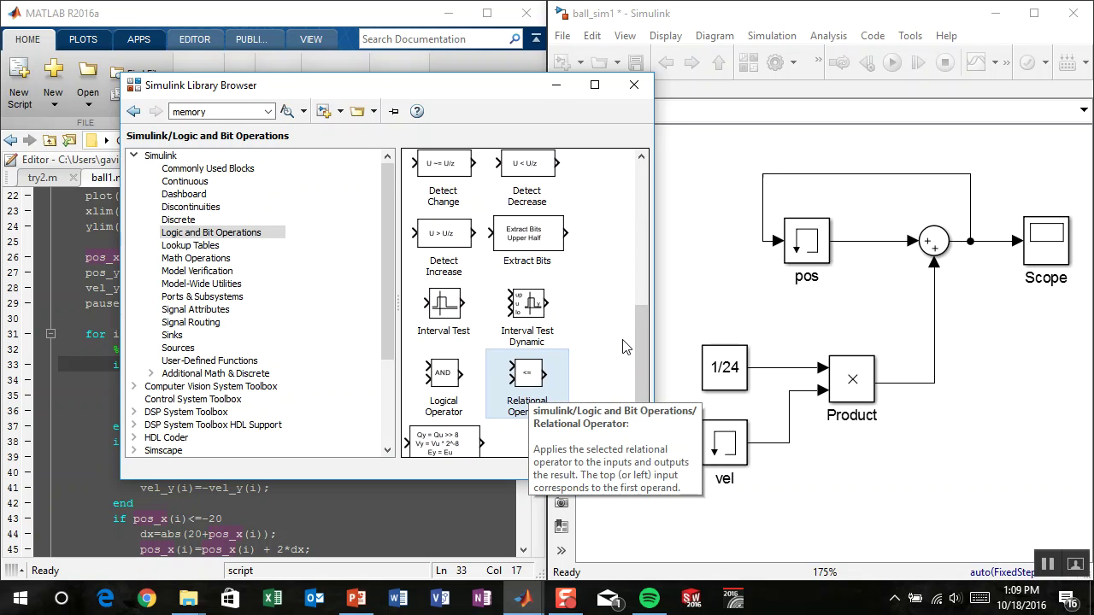
pyautogui.moveTo(532, 376); pyautogui.dragTo(883, 484)
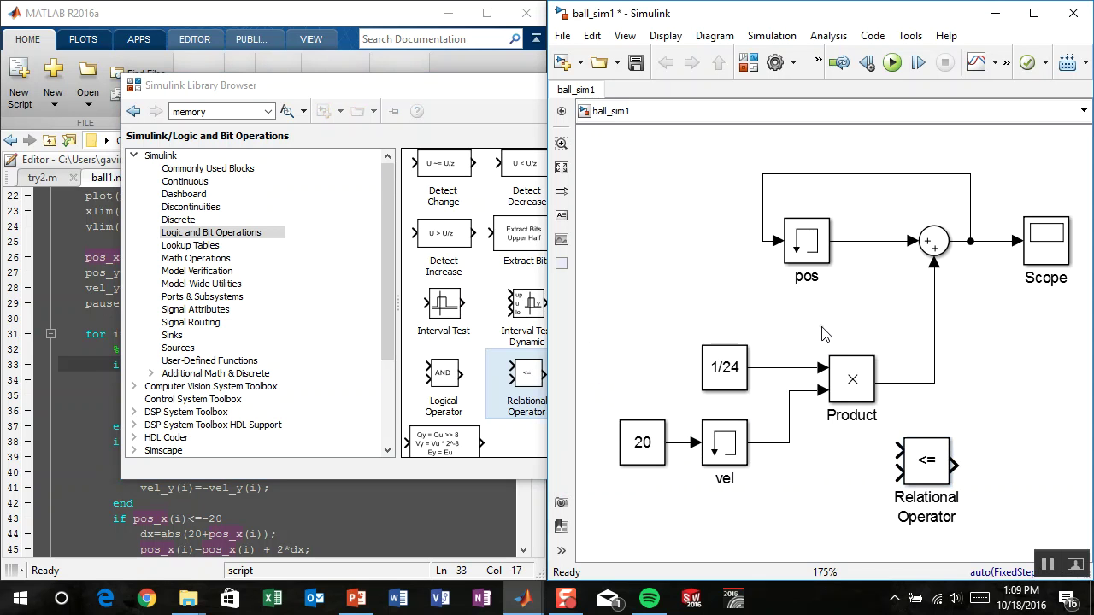
pyautogui.hscroll(5, 996, 334)
pyautogui.moveTo(778, 461); pyautogui.dragTo(846, 363)
# - Hide the block names of the Relational Operator and Product blocks
pyautogui.rightClick(851, 352)
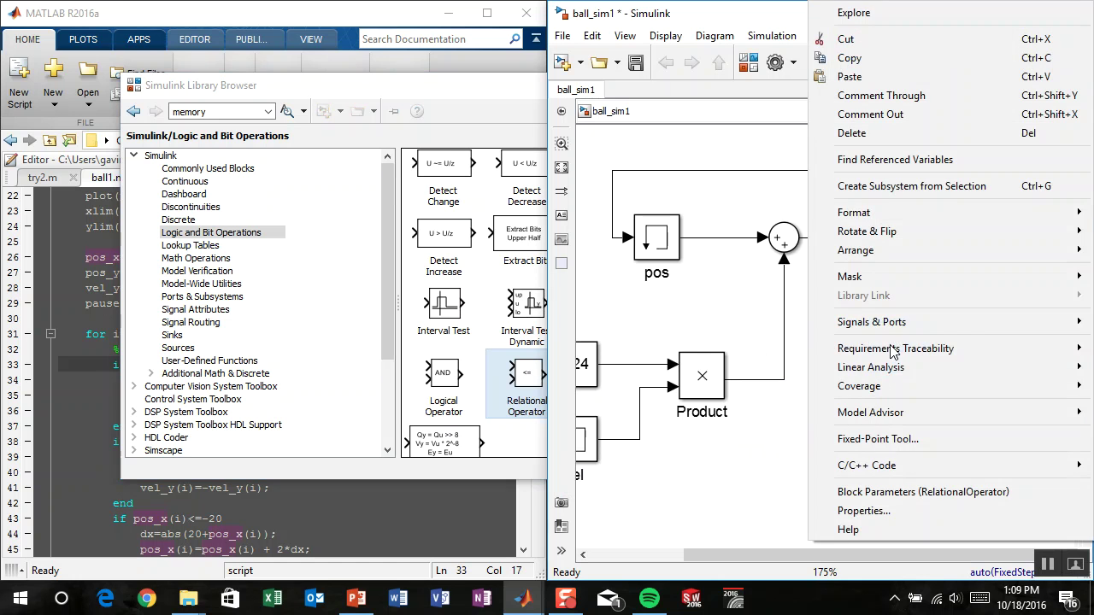
pyautogui.moveTo(893, 212)
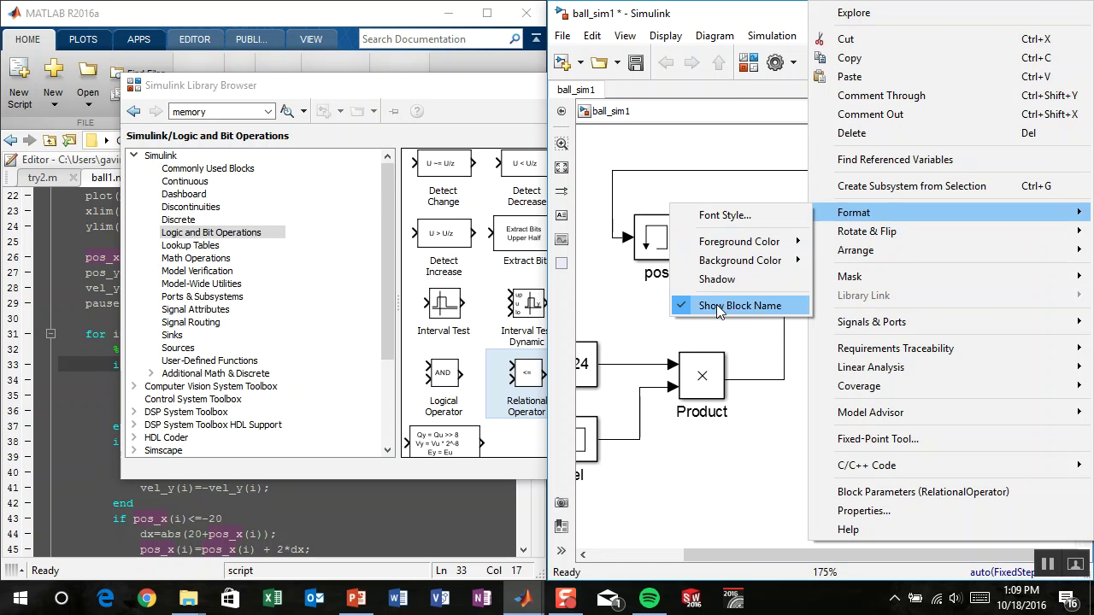
pyautogui.click(718, 307)
pyautogui.rightClick(704, 376)
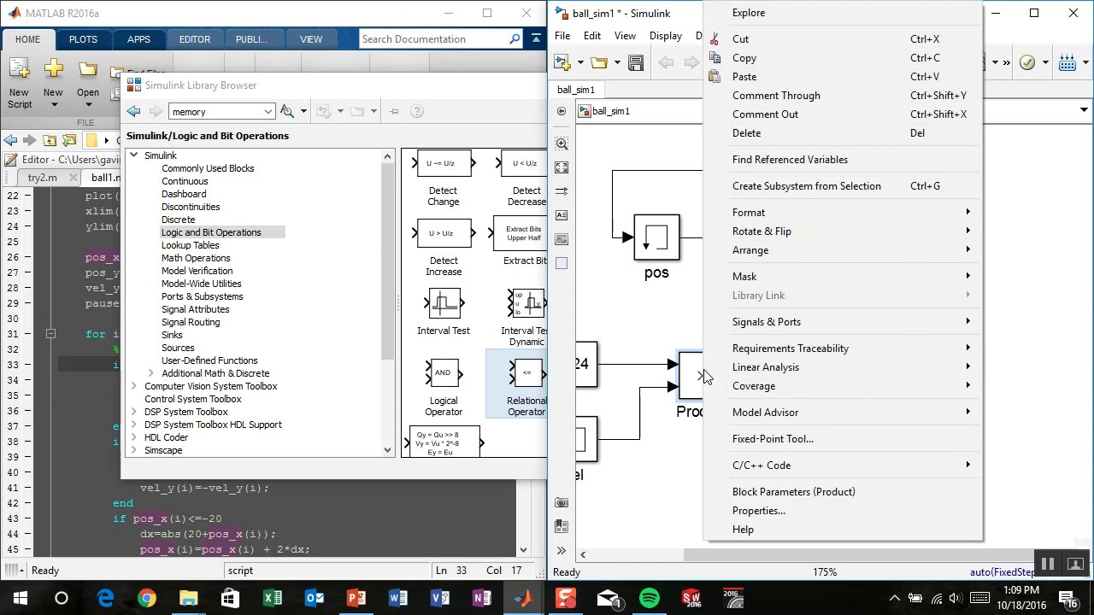
pyautogui.moveTo(785, 215)
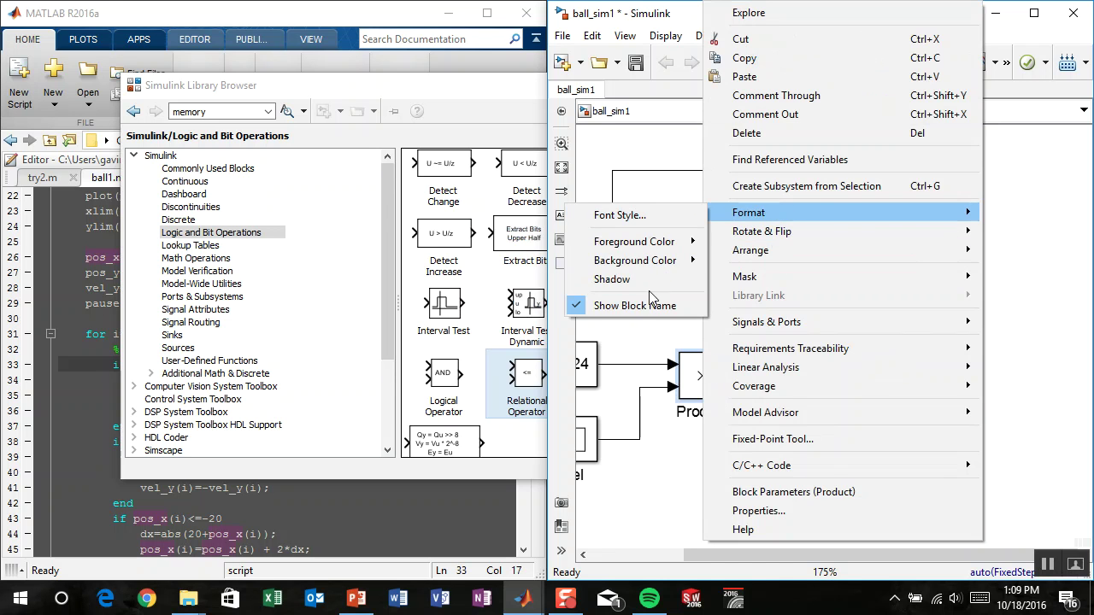
pyautogui.click(643, 306)
# - Set the Relational Operator block to >= to match the pos_x(i)>=20 condition in the script
pyautogui.click(891, 358)
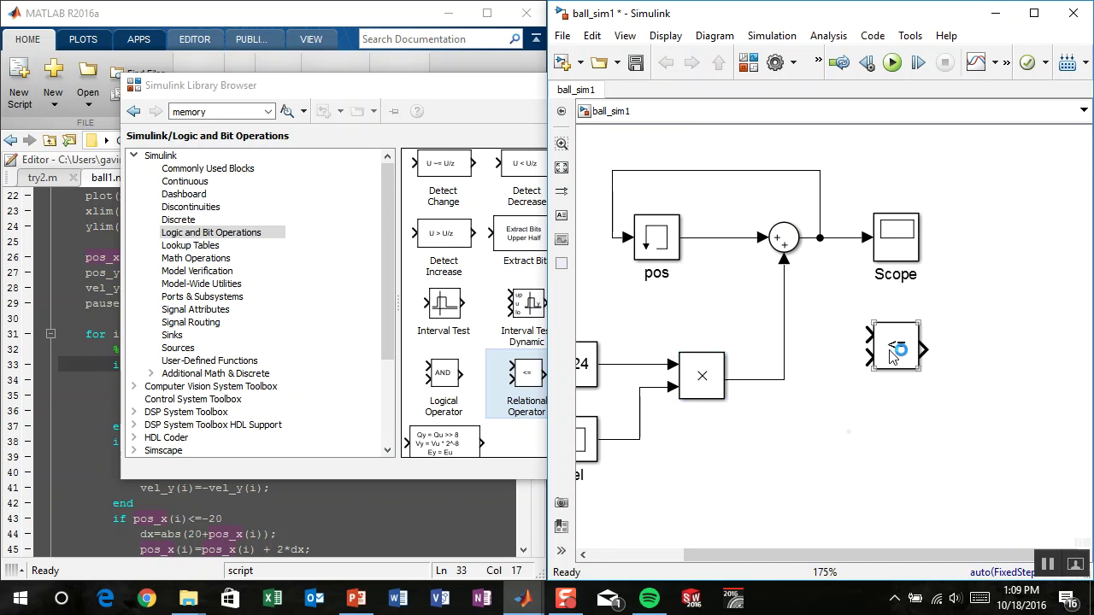
pyautogui.click(228, 502)
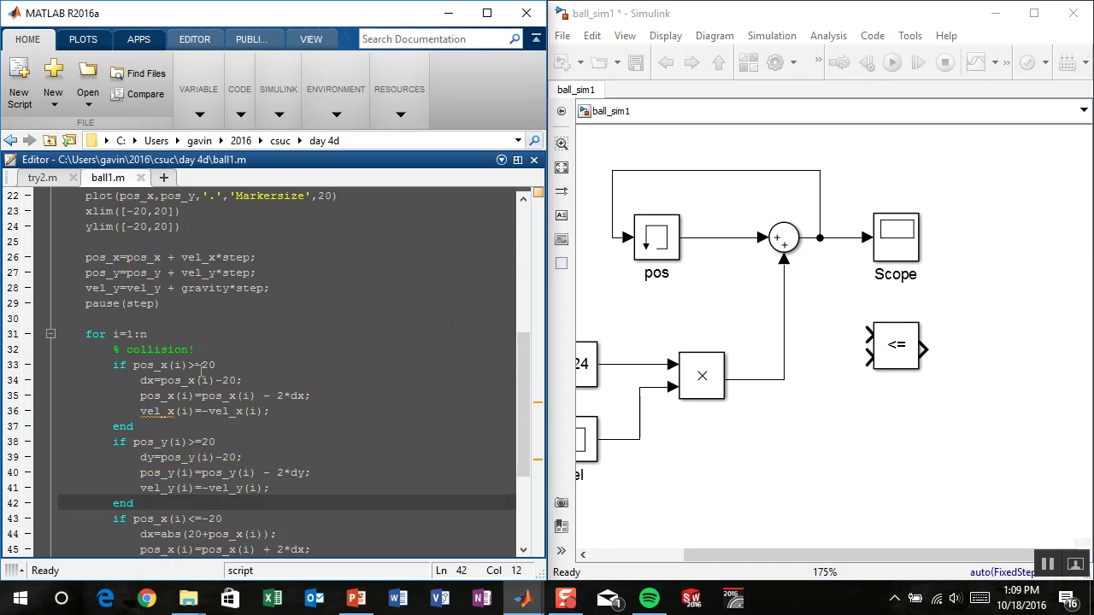
pyautogui.doubleClick(908, 349)
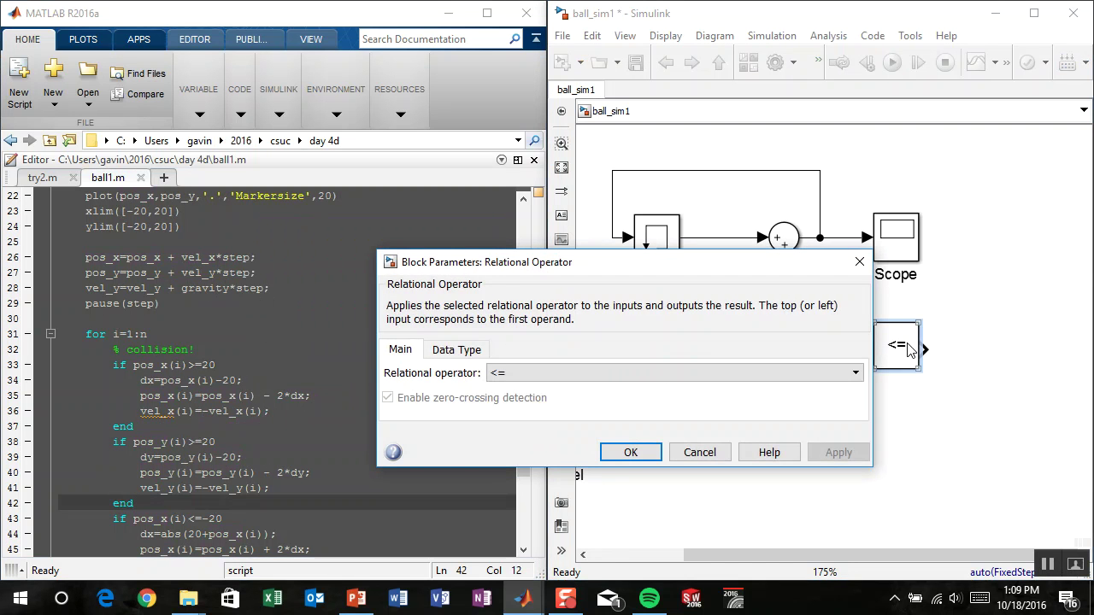
pyautogui.click(560, 372)
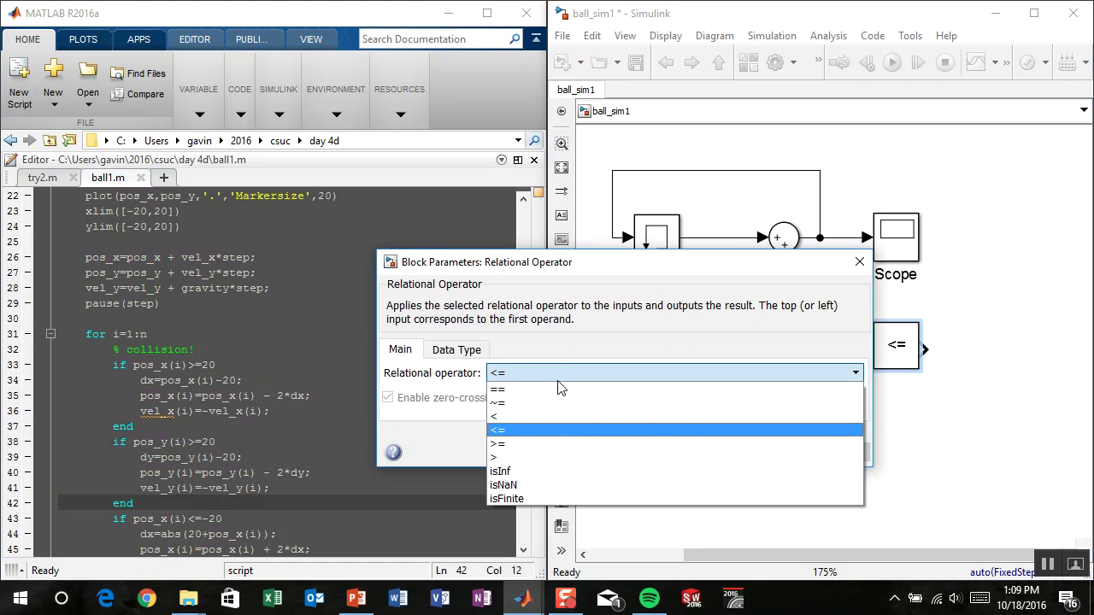
pyautogui.click(560, 442)
pyautogui.click(630, 451)
# - Connect the >= block's upper input to the signal line between the sum block and the Scope
pyautogui.moveTo(886, 360); pyautogui.dragTo(850, 239)
pyautogui.click(911, 345)
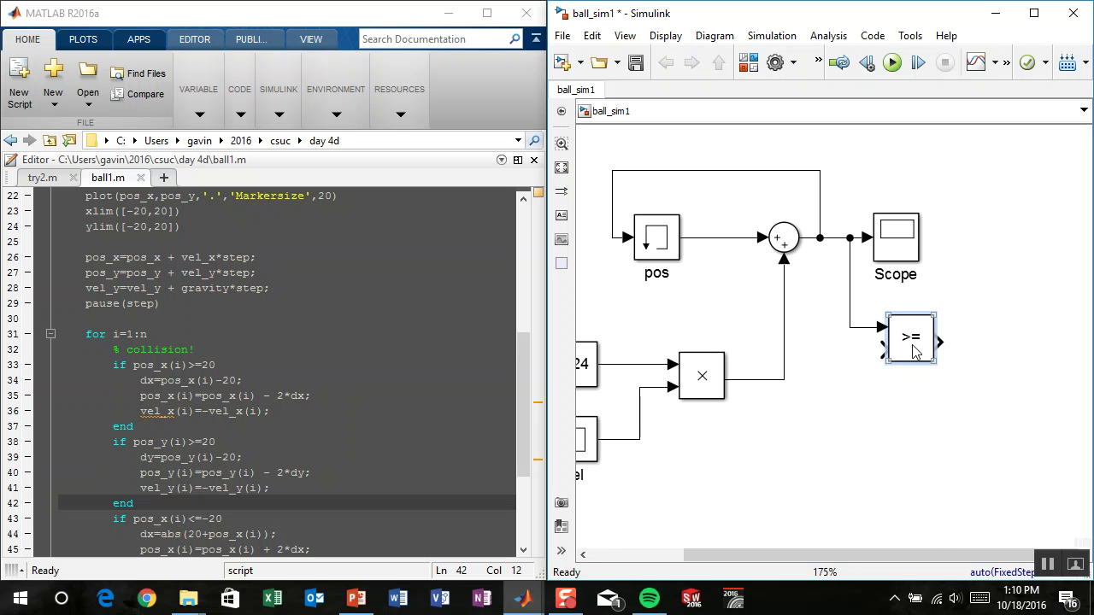
pyautogui.click(857, 420)
# - Copy the 1/24 constant block to the space beside the >= block and set the copy's value to 20
pyautogui.hscroll(-1, 840, 421)
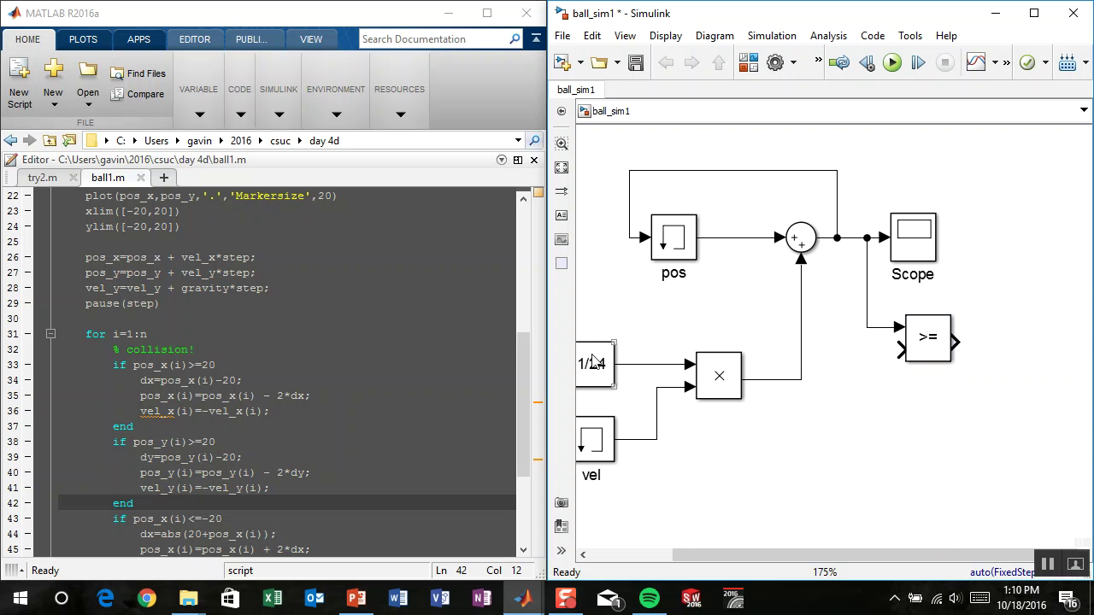
pyautogui.moveTo(596, 379); pyautogui.dragTo(858, 380)
pyautogui.doubleClick(858, 380)
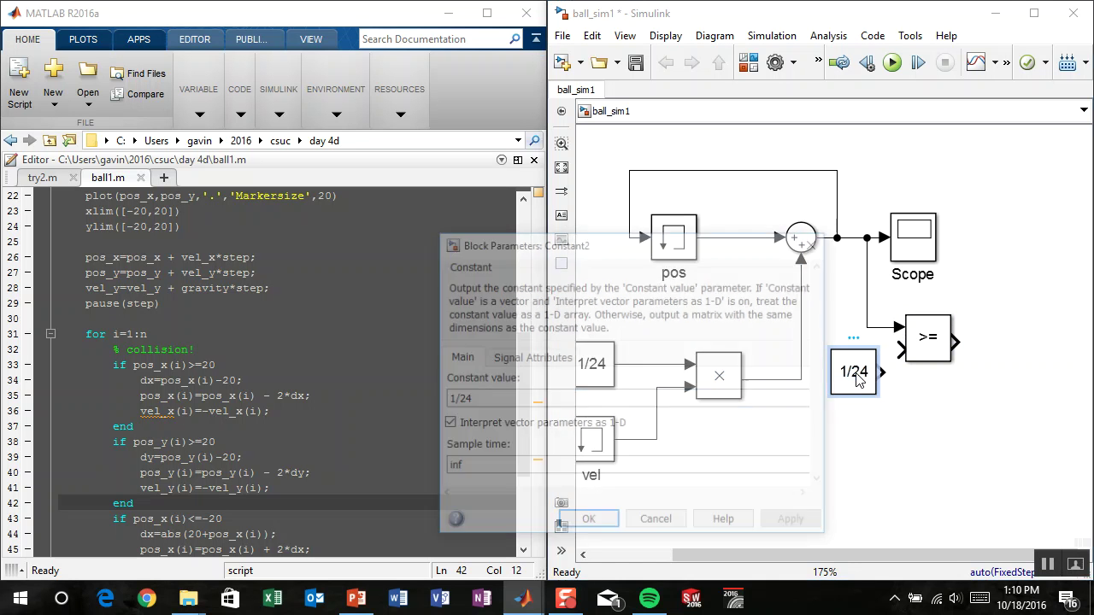
pyautogui.write('20')
pyautogui.press('Return')
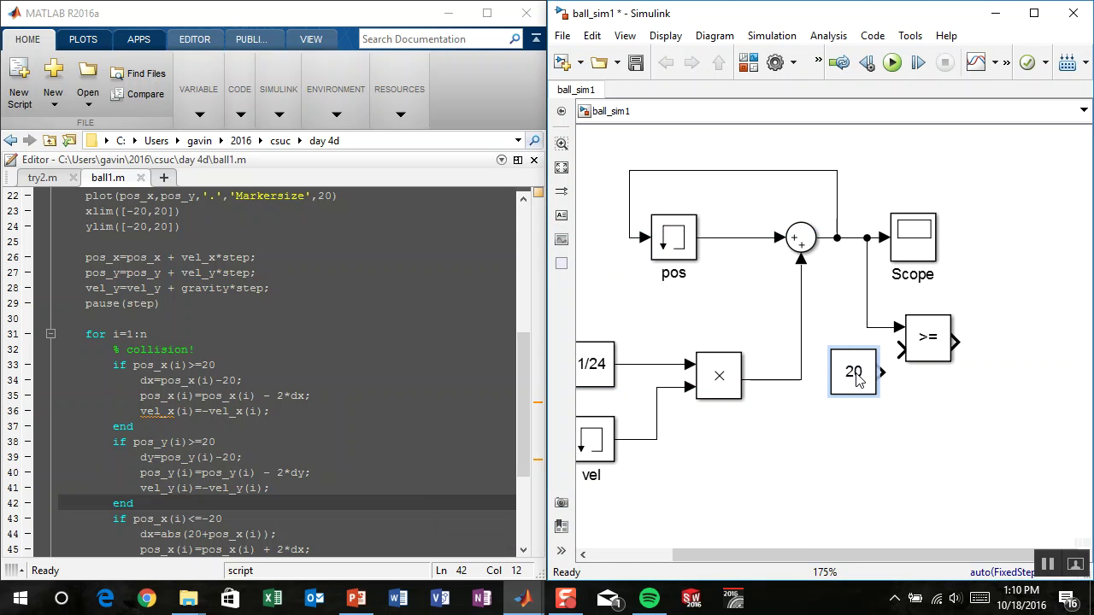
# - Connect the new constant 20 to the >= block's lower input and space out the constant, >= block, Scope and branch line
pyautogui.moveTo(883, 372); pyautogui.dragTo(904, 349)
pyautogui.moveTo(875, 386); pyautogui.dragTo(868, 364)
pyautogui.moveTo(936, 342); pyautogui.dragTo(957, 342)
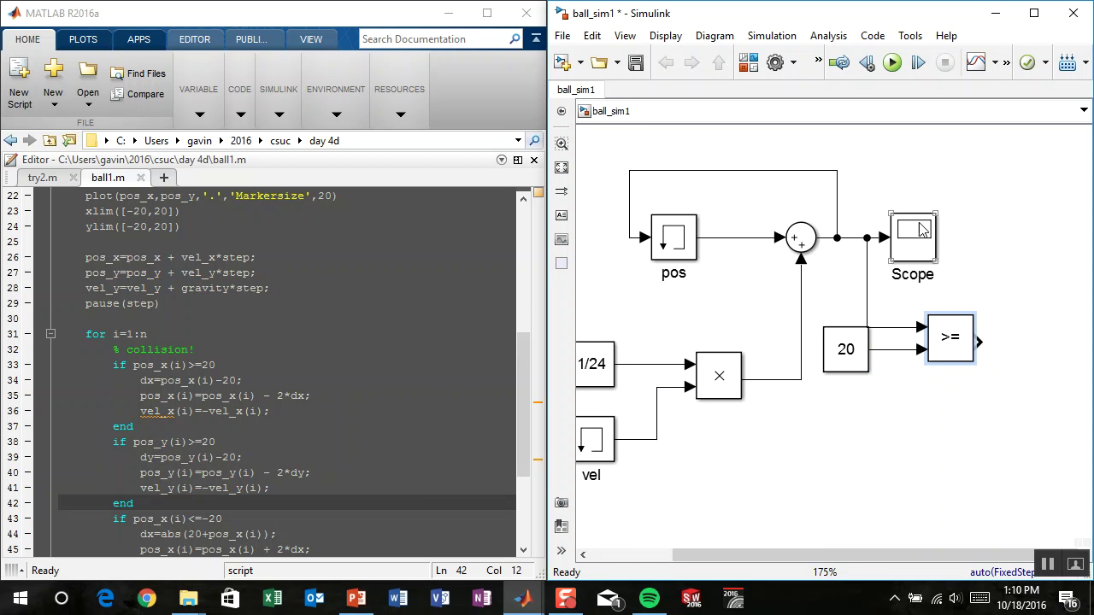
pyautogui.moveTo(923, 229); pyautogui.dragTo(961, 229)
pyautogui.moveTo(870, 272); pyautogui.dragTo(899, 274)
pyautogui.click(850, 295)
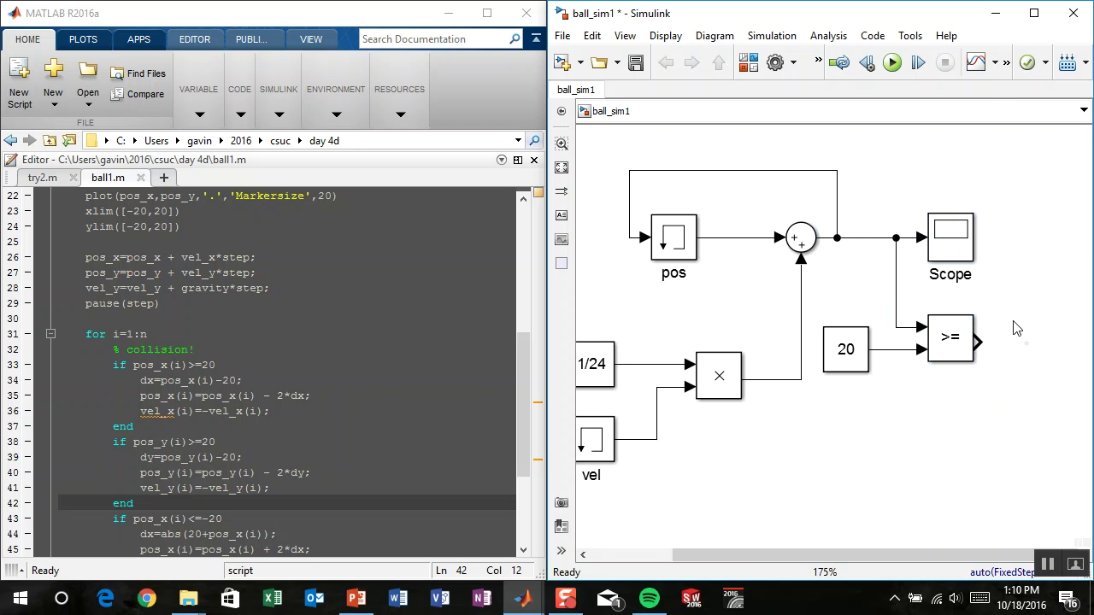
# - Examine the position correction and velocity reversal statements under the pos_x(i)>=20 condition in ball1.m
pyautogui.click(209, 365)
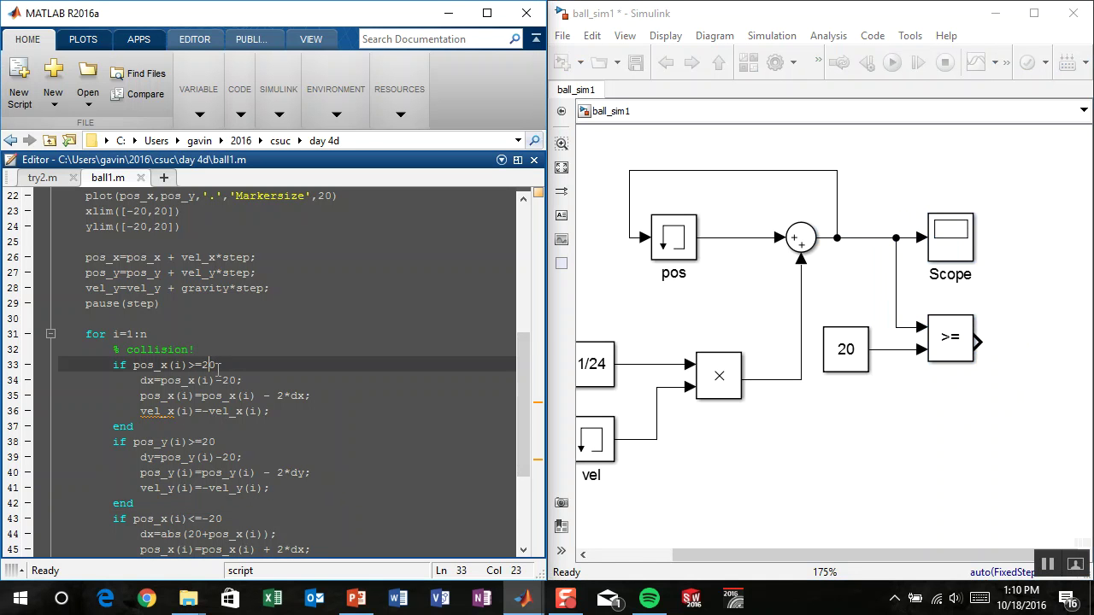
pyautogui.moveTo(274, 411); pyautogui.dragTo(134, 391)
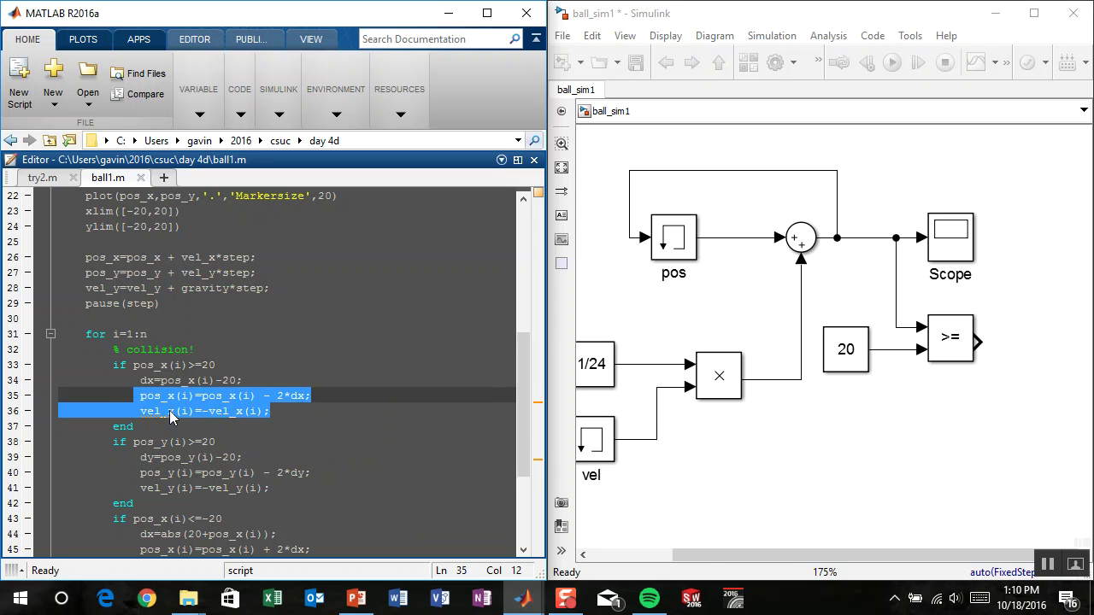
pyautogui.click(211, 382)
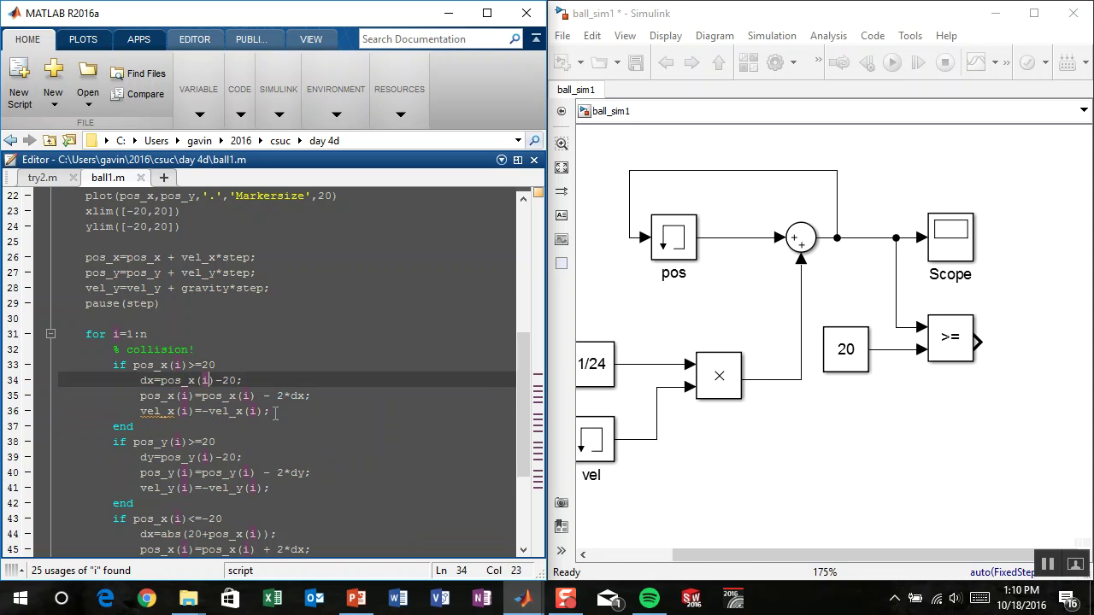
pyautogui.moveTo(311, 400); pyautogui.dragTo(134, 380)
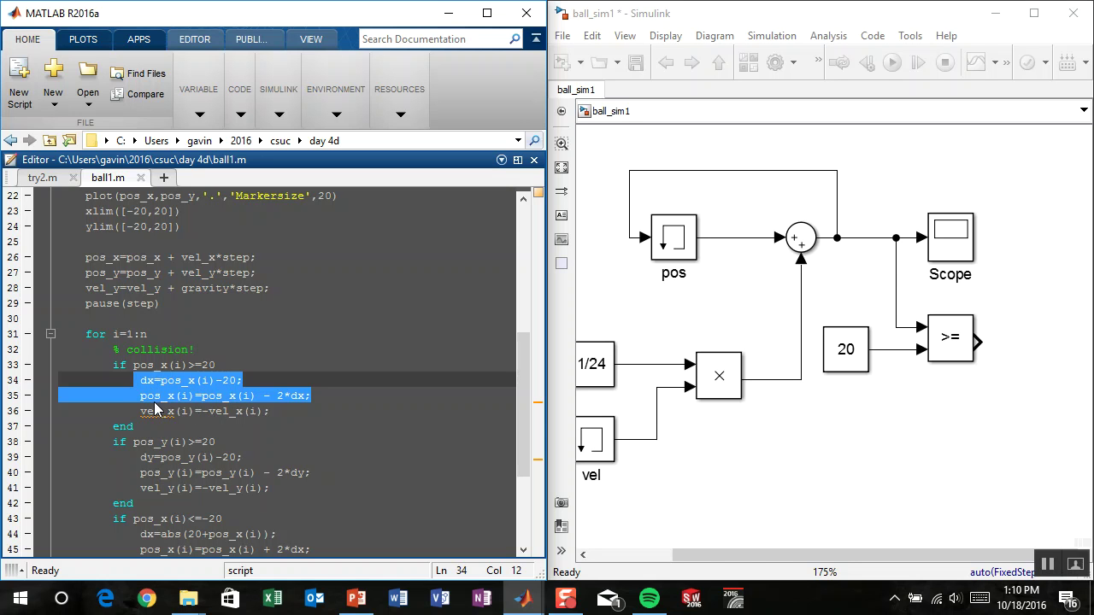
pyautogui.click(290, 396)
pyautogui.click(276, 411)
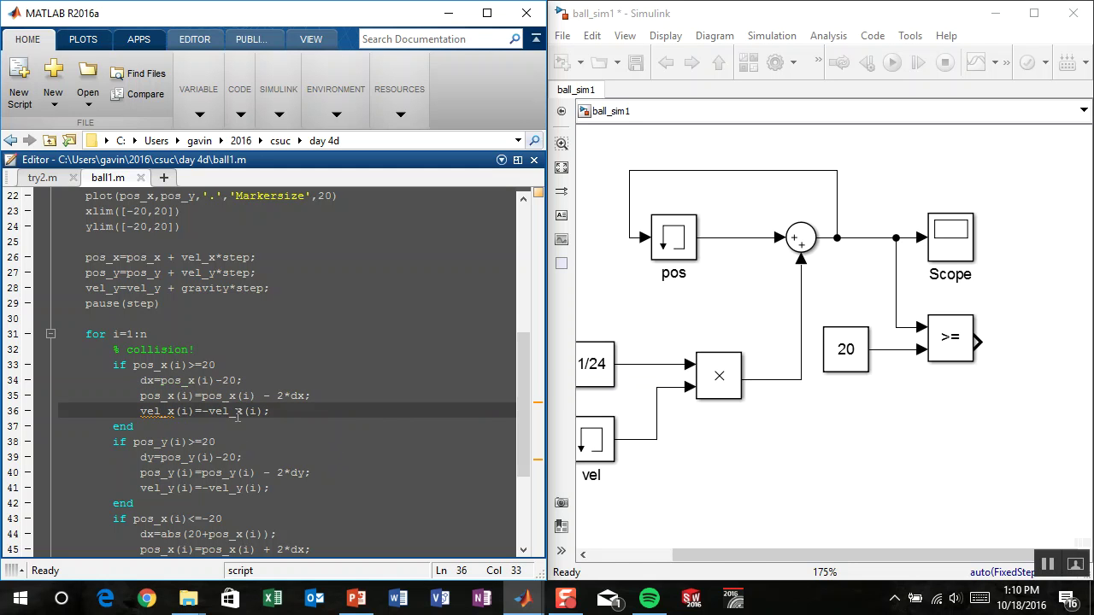
# - Move the constant 20 block away from the vel block and delete the signal line between them
pyautogui.click(928, 452)
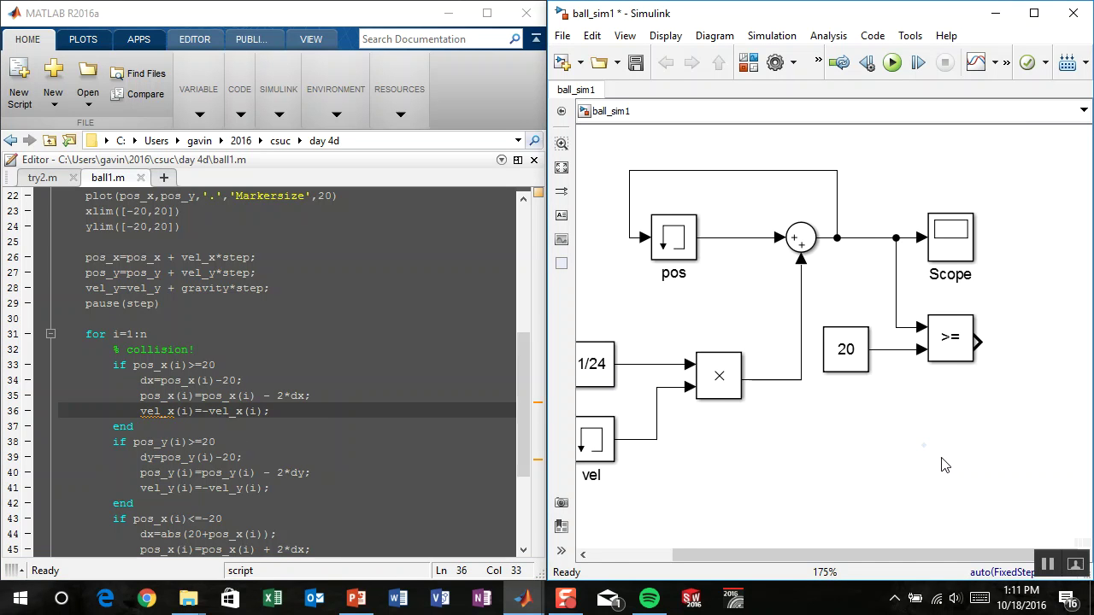
pyautogui.moveTo(903, 417); pyautogui.dragTo(941, 402)
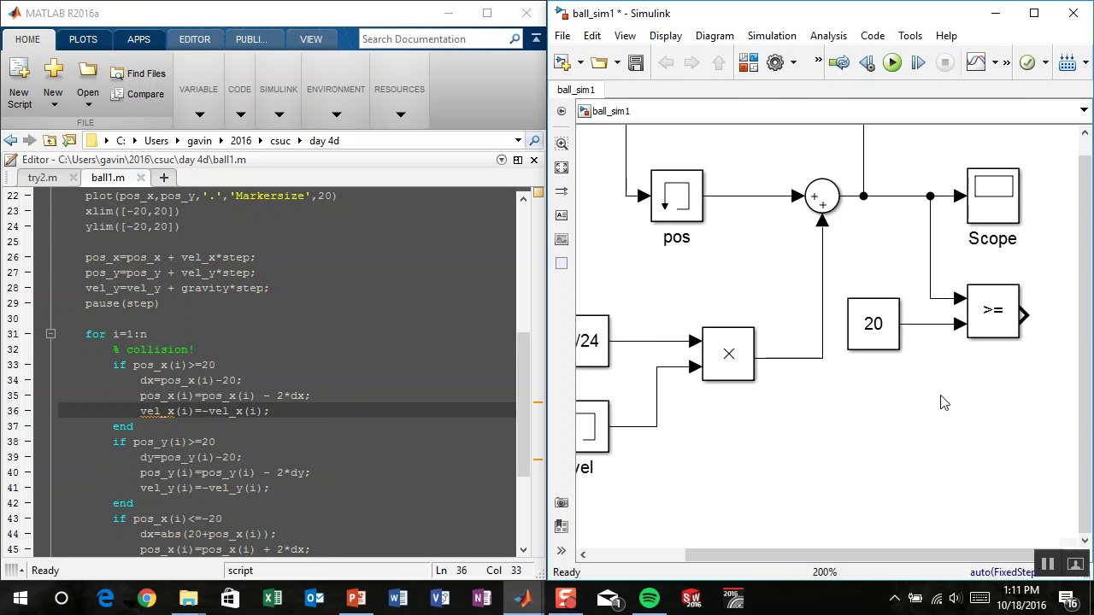
pyautogui.scroll(-2, 943, 402)
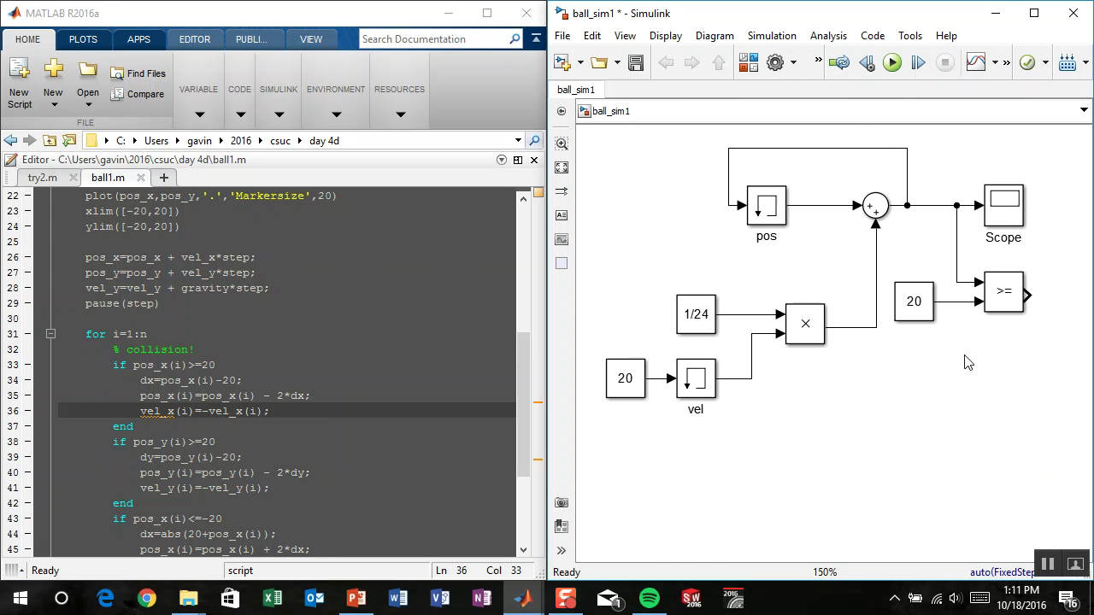
pyautogui.click(637, 374)
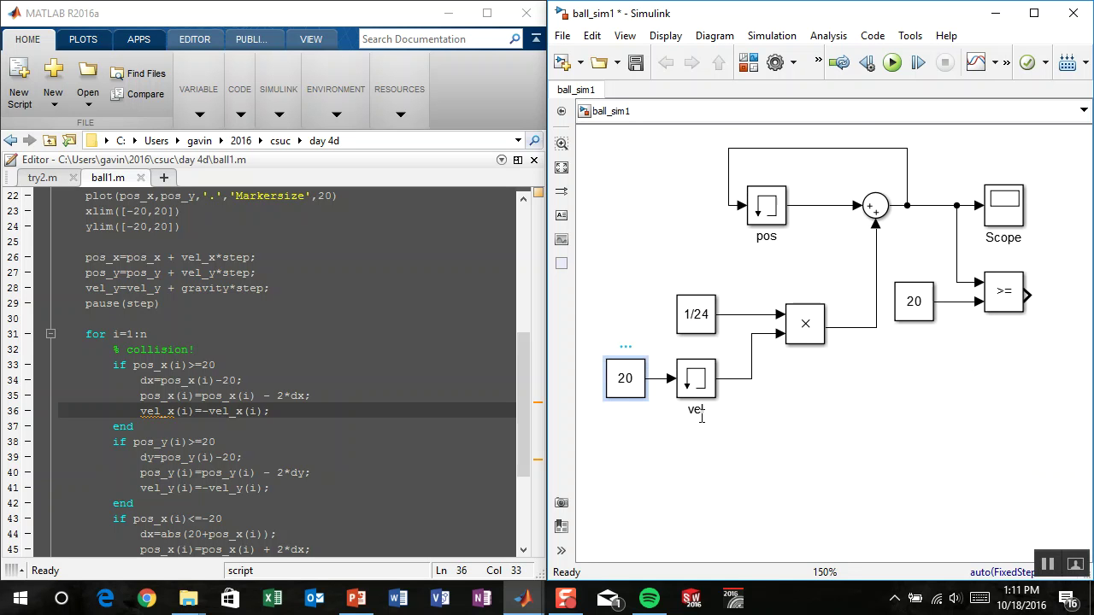
pyautogui.moveTo(652, 408)
pyautogui.mouseDown()
pyautogui.moveTo(687, 410)
pyautogui.moveTo(625, 393)
pyautogui.mouseUp()
pyautogui.moveTo(653, 340); pyautogui.dragTo(694, 425)
pyautogui.press('Delete')
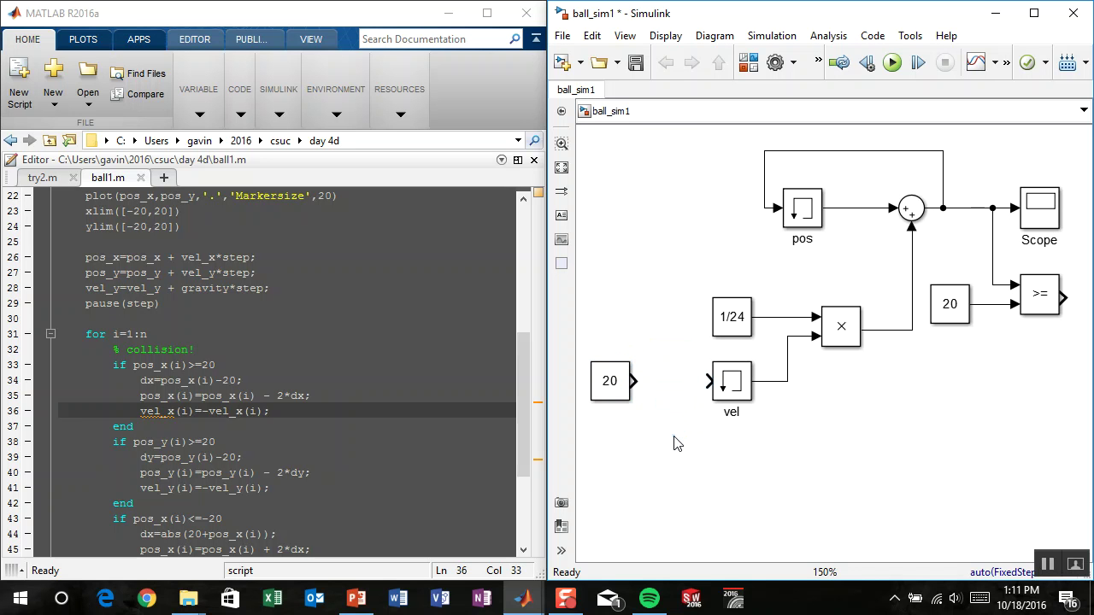
# - Add a Simulink Signal Routing Switch block near vel and widen the model window to make room for it
pyautogui.doubleClick(673, 443)
pyautogui.write('switch')
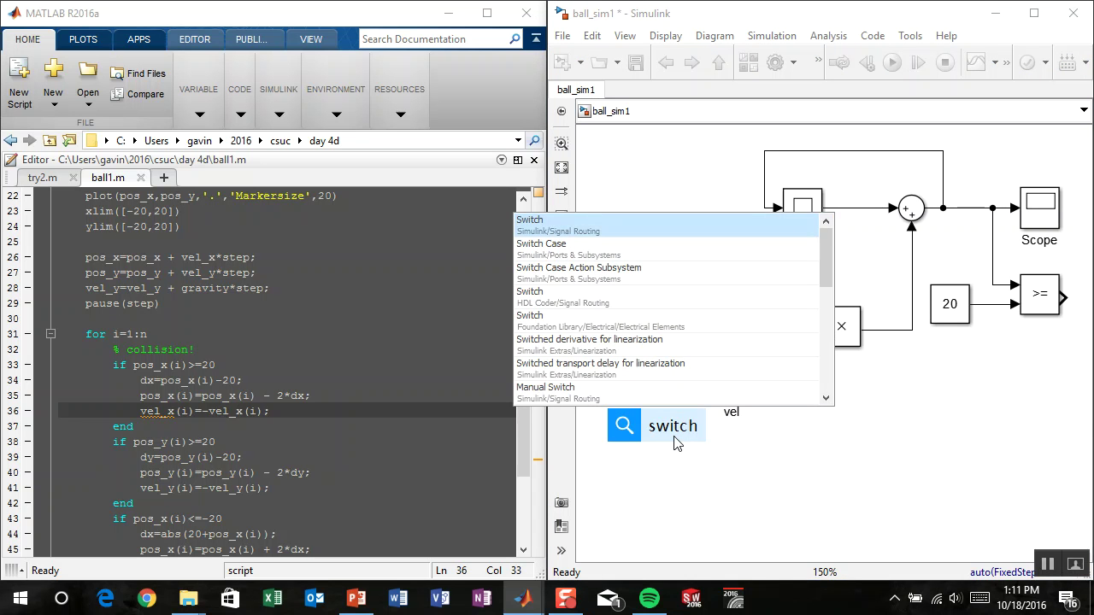
pyautogui.press('Return')
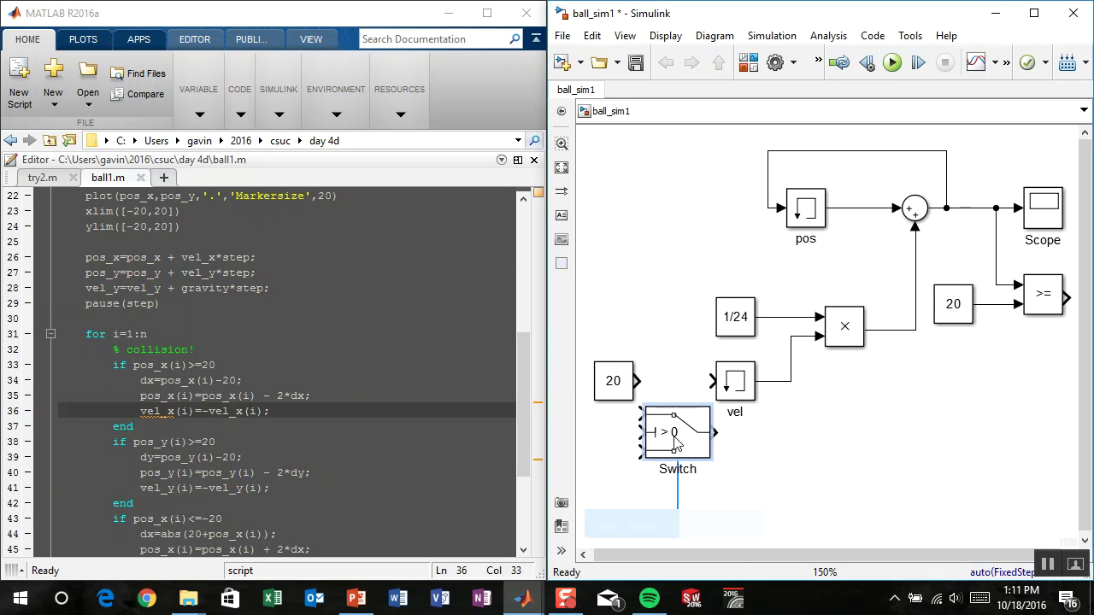
pyautogui.click(655, 330)
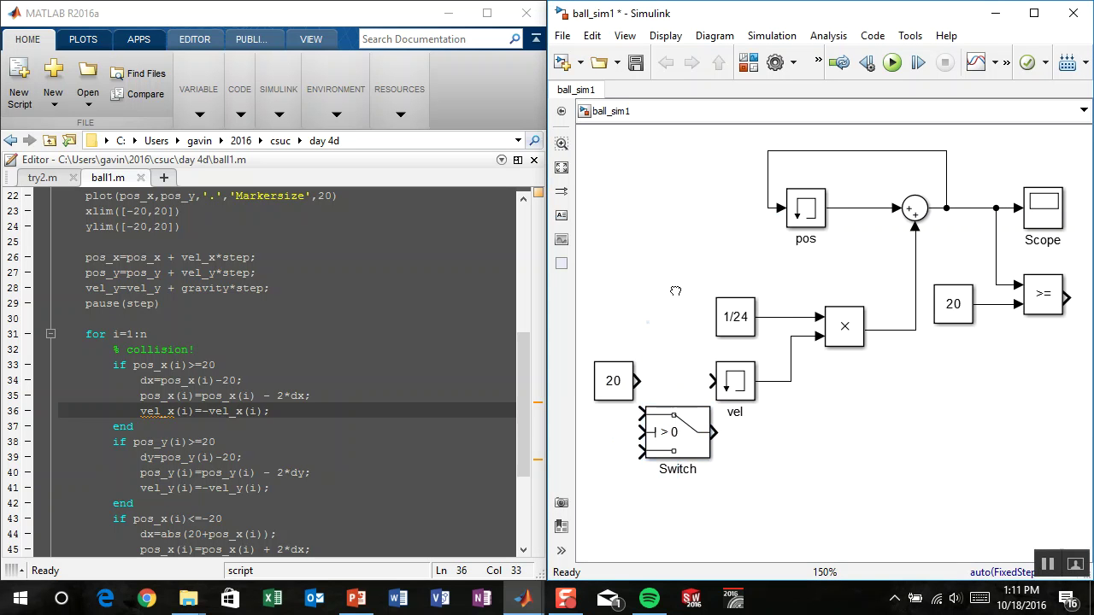
pyautogui.moveTo(547, 69); pyautogui.dragTo(433, 70)
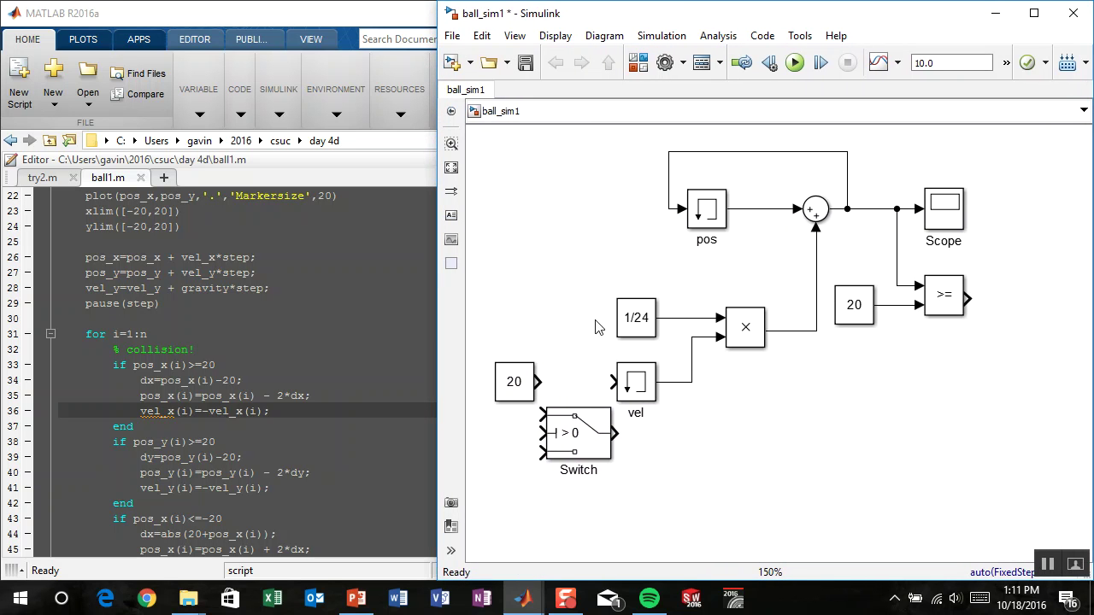
# - Move the unconnected constant 20 block farther from vel, place the Switch block between them and connect its output to vel's input
pyautogui.click(576, 432)
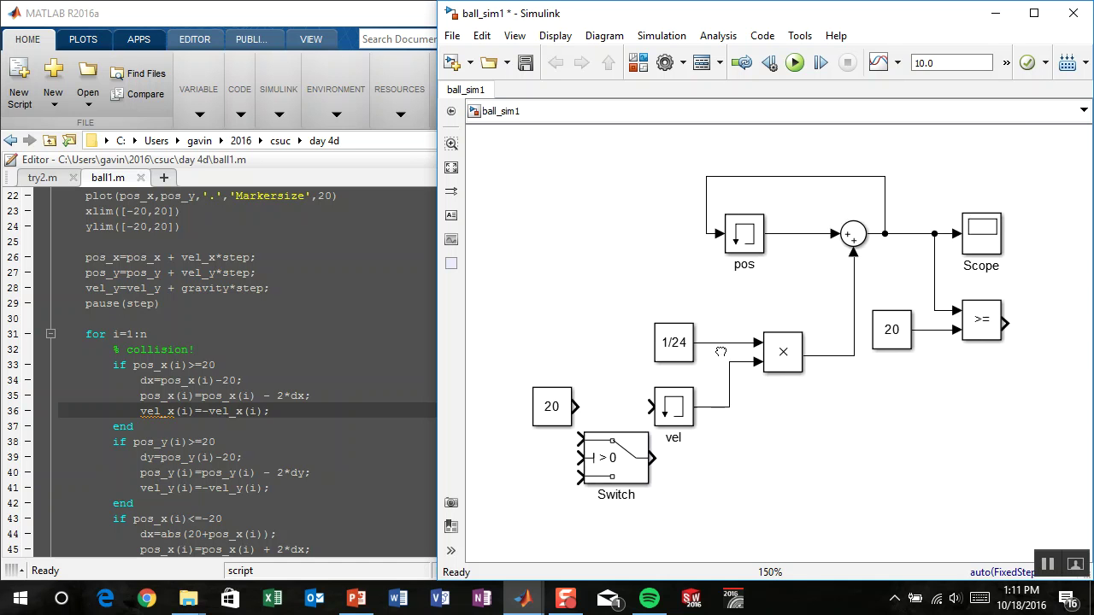
pyautogui.click(575, 408)
pyautogui.moveTo(575, 409); pyautogui.dragTo(517, 376)
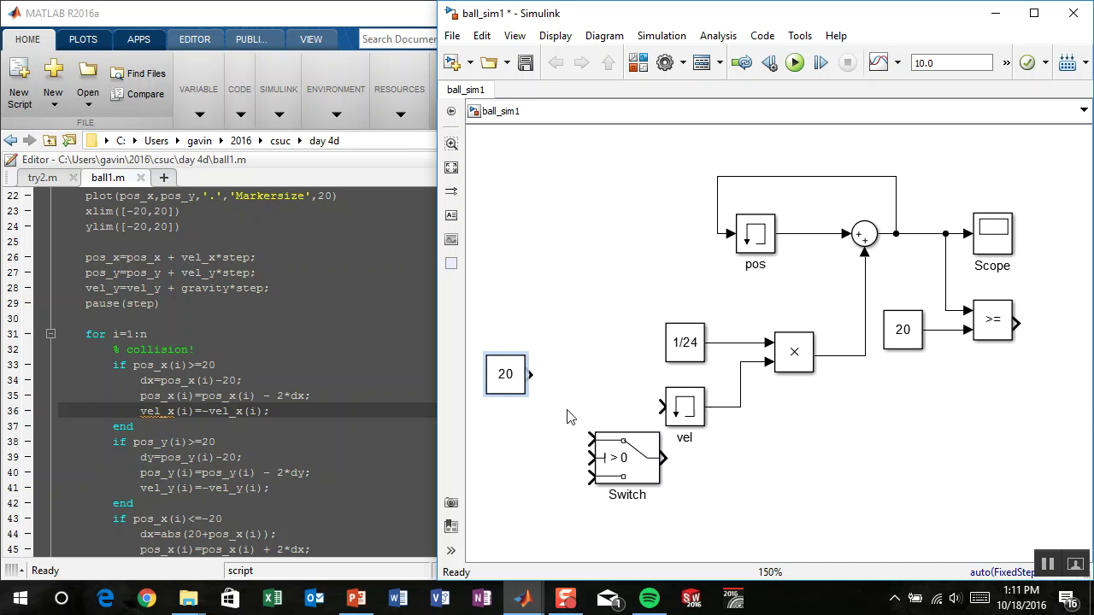
pyautogui.moveTo(616, 451); pyautogui.dragTo(584, 399)
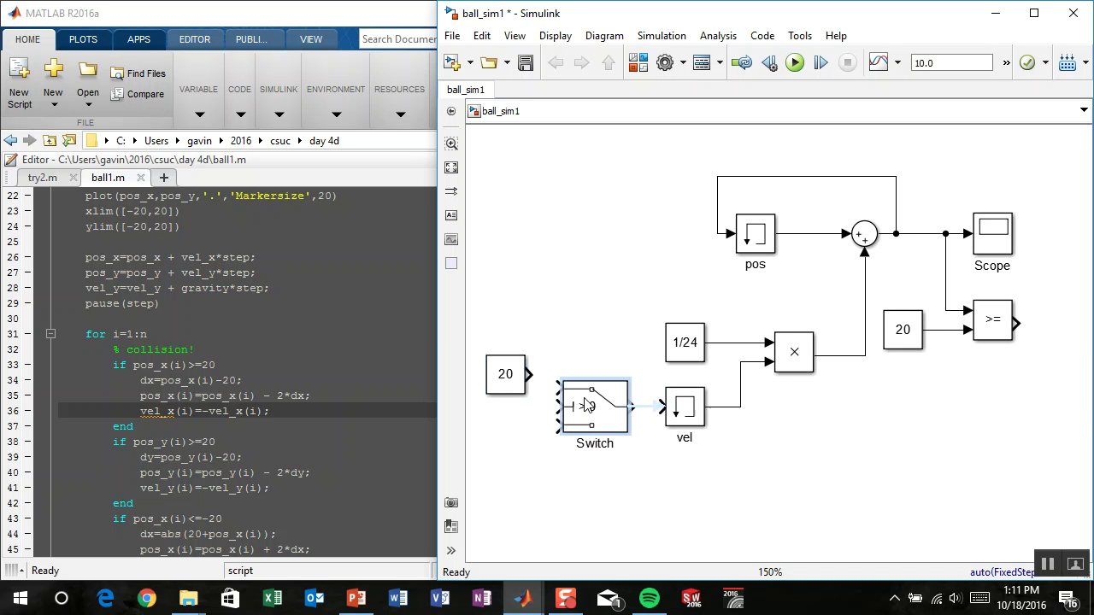
pyautogui.click(653, 415)
pyautogui.moveTo(597, 410); pyautogui.dragTo(609, 410)
pyautogui.click(691, 412)
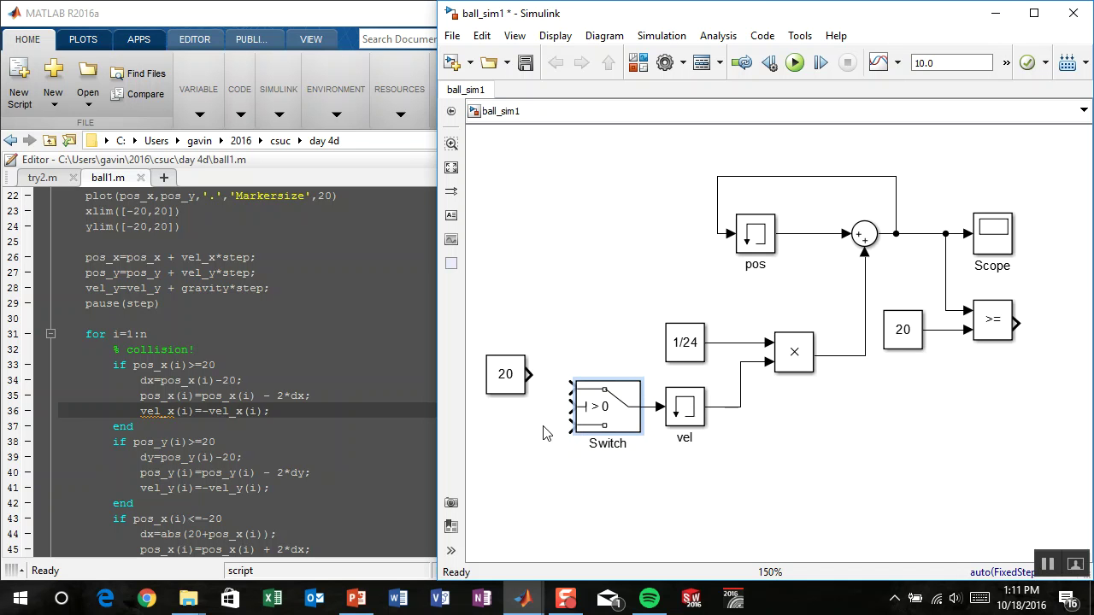
pyautogui.click(608, 395)
pyautogui.click(637, 368)
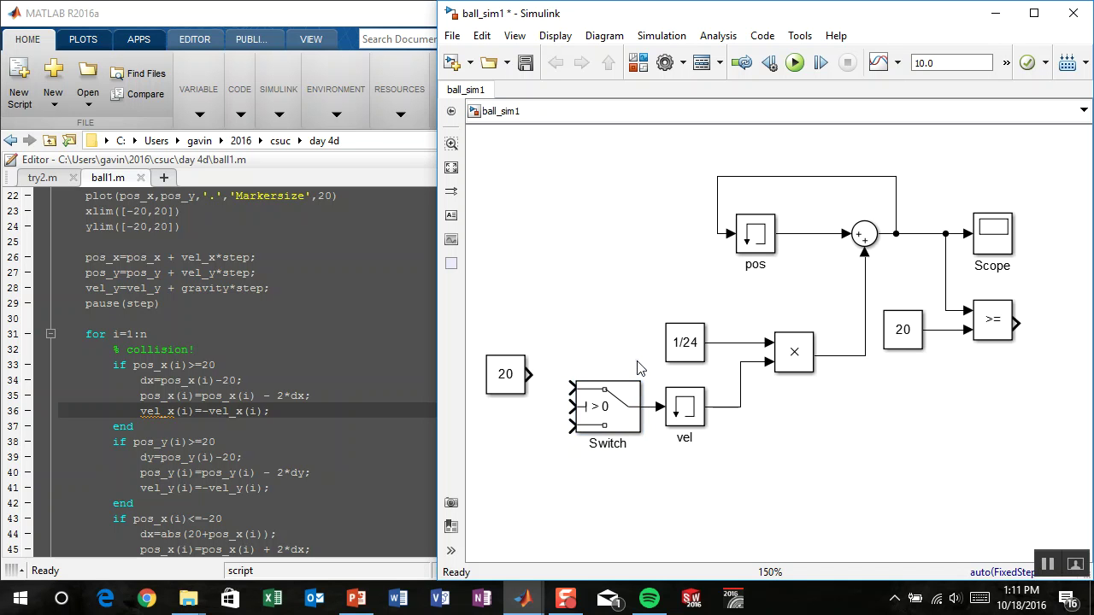
pyautogui.click(579, 403)
pyautogui.click(528, 374)
pyautogui.click(523, 374)
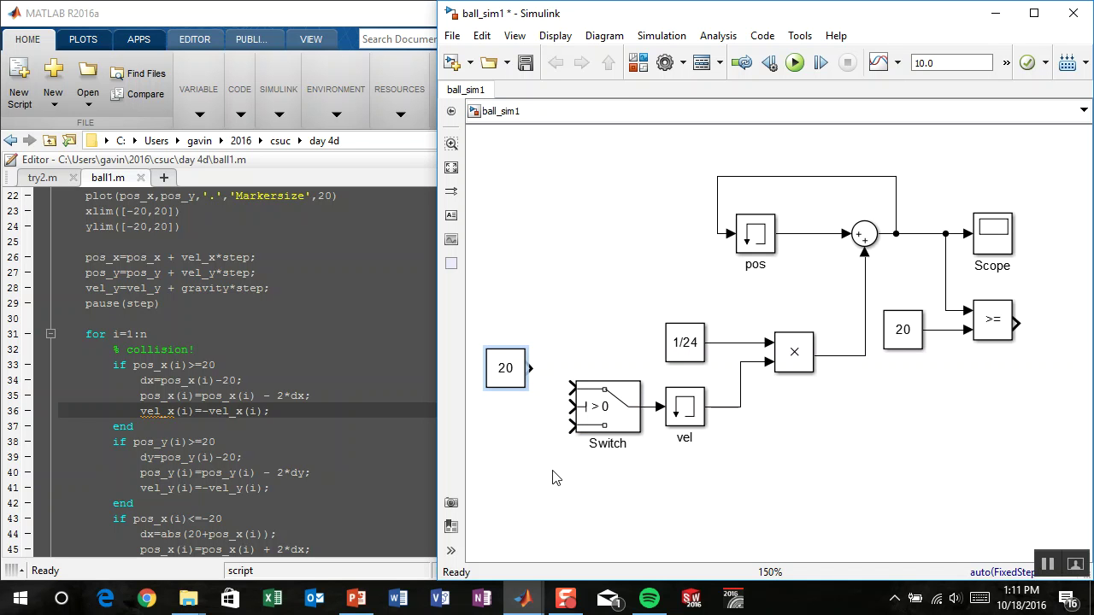
pyautogui.click(843, 464)
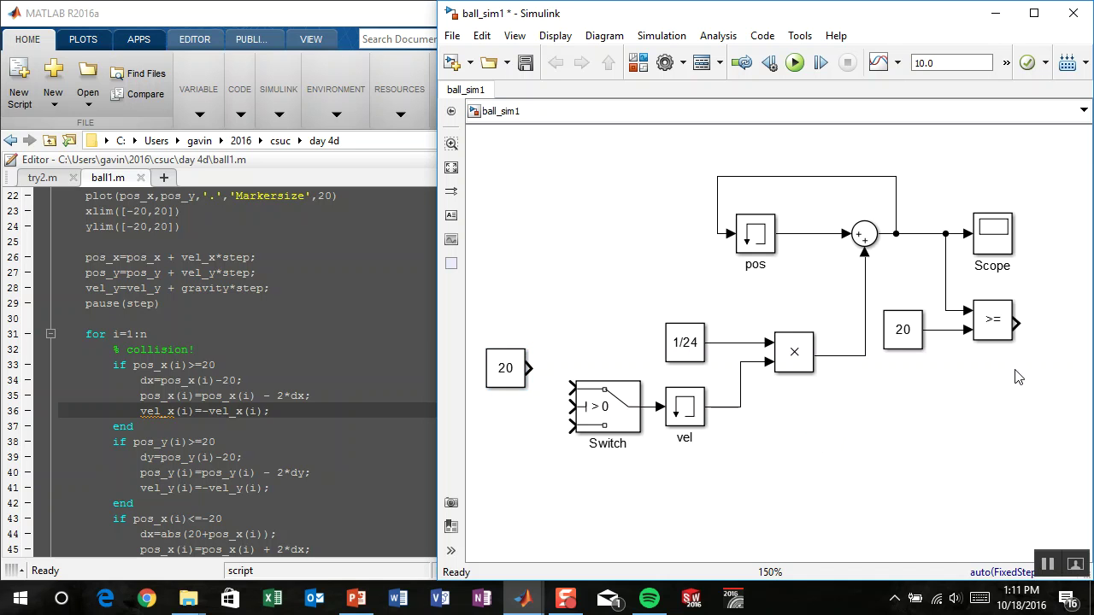
pyautogui.click(1000, 321)
pyautogui.click(924, 331)
# - Connect the constant 20 beside the Switch to its lower input and the >= block's output to its middle control input
pyautogui.click(506, 377)
pyautogui.moveTo(506, 377); pyautogui.dragTo(492, 434)
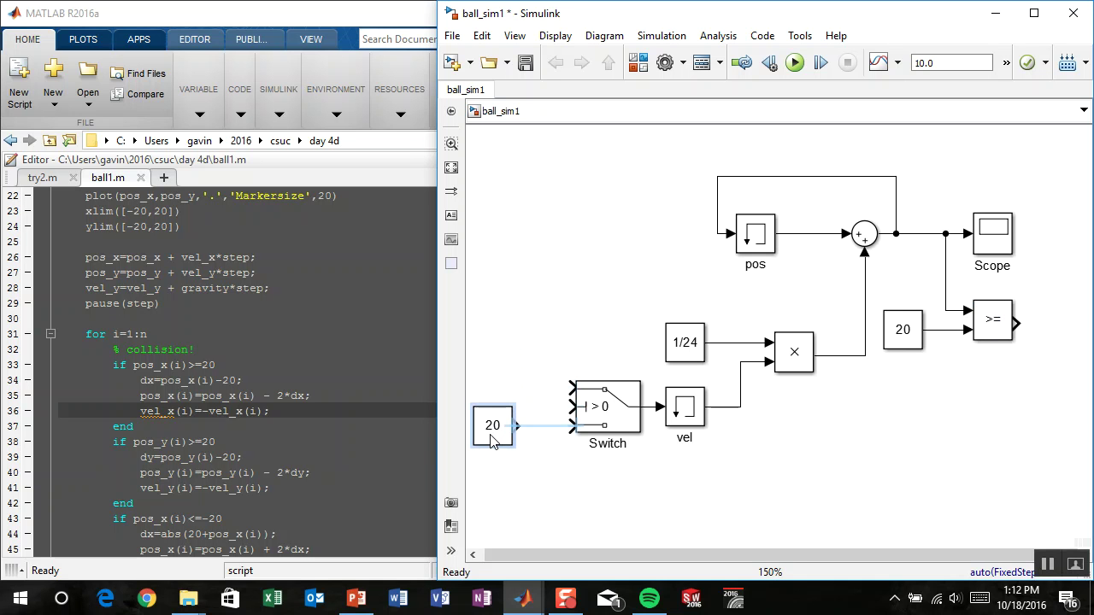
pyautogui.click(536, 430)
pyautogui.moveTo(493, 440); pyautogui.dragTo(493, 464)
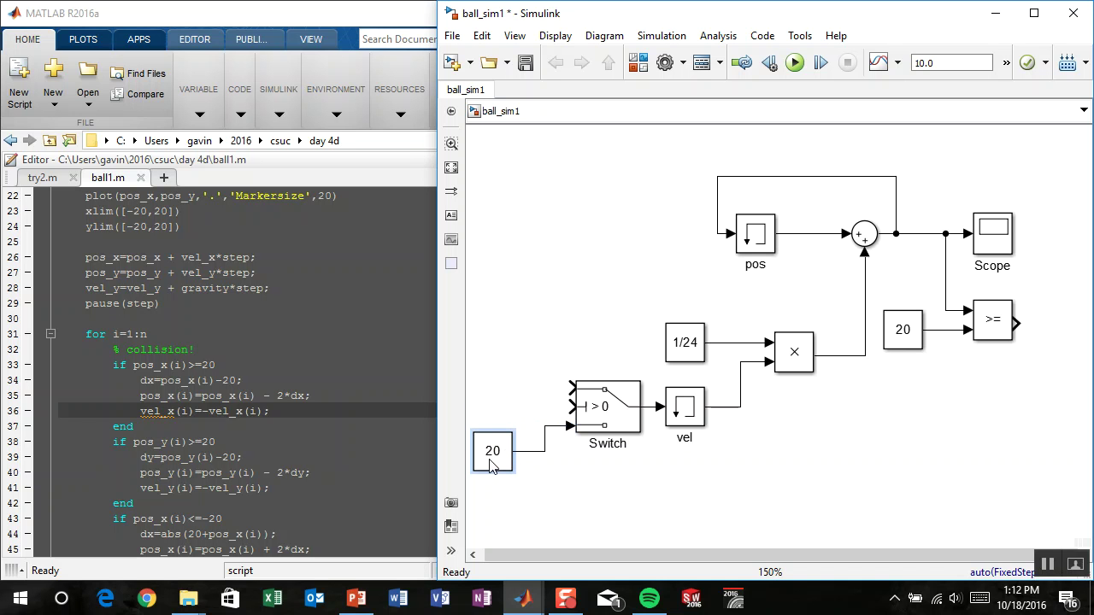
pyautogui.moveTo(1015, 323); pyautogui.dragTo(604, 420)
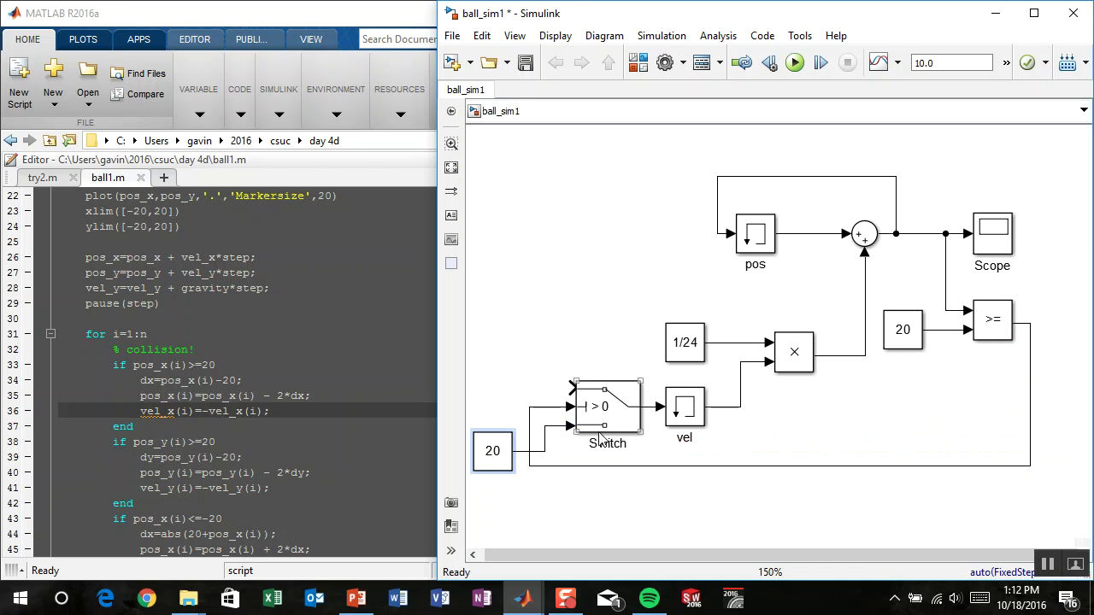
pyautogui.click(605, 419)
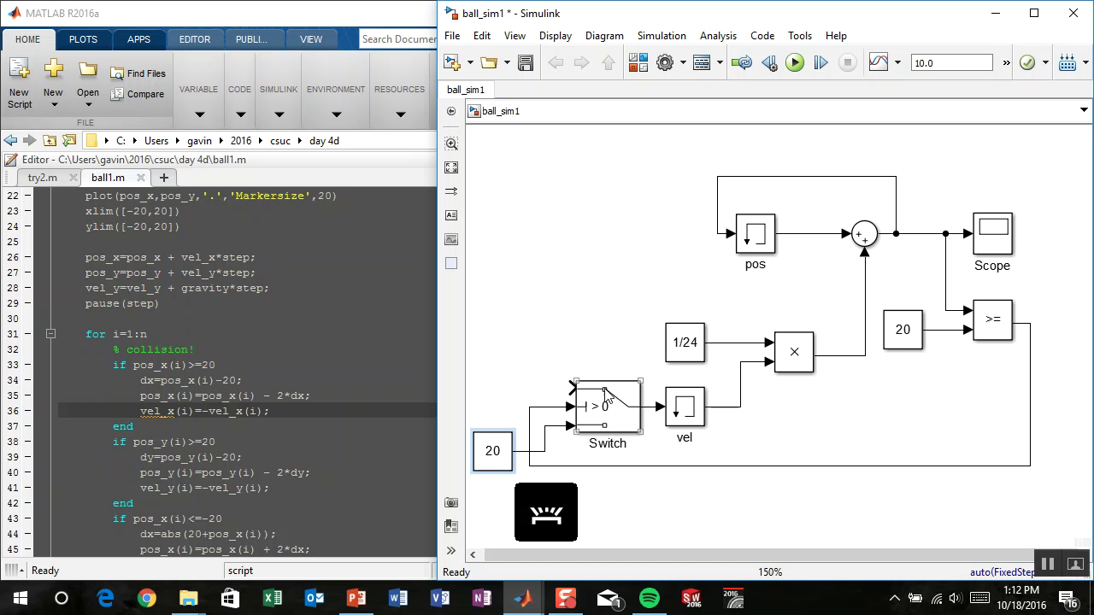
# - Copy the constant 20 block, connect the copy to the Switch's upper input and set its value to -20
pyautogui.click(574, 329)
pyautogui.moveTo(492, 450)
pyautogui.mouseDown()
pyautogui.moveTo(483, 374)
pyautogui.moveTo(577, 386)
pyautogui.mouseUp()
pyautogui.click(504, 389)
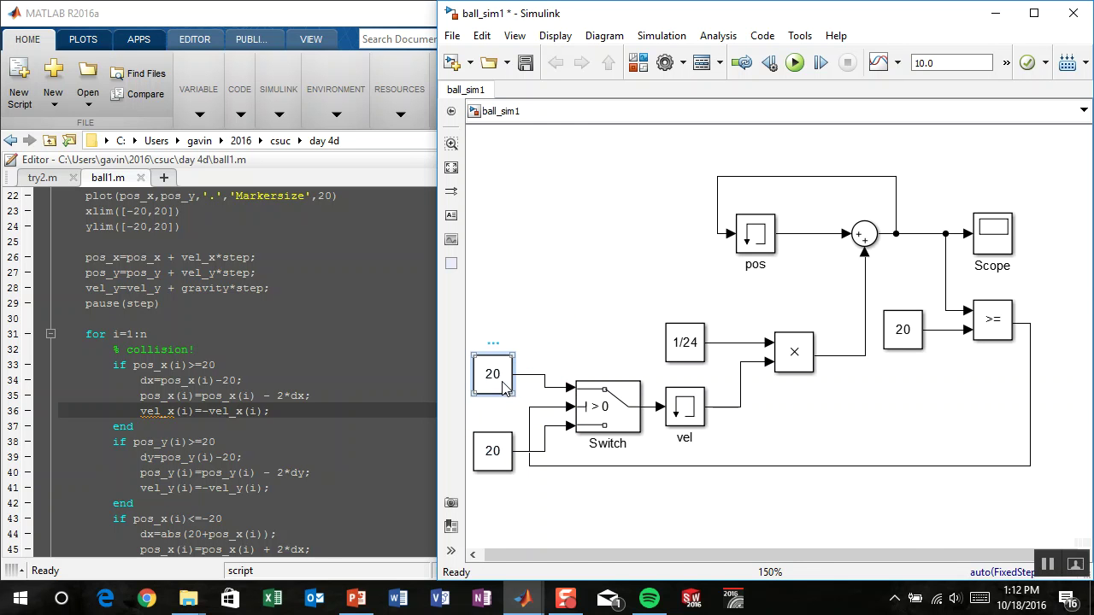
pyautogui.doubleClick(504, 389)
pyautogui.write('-2')
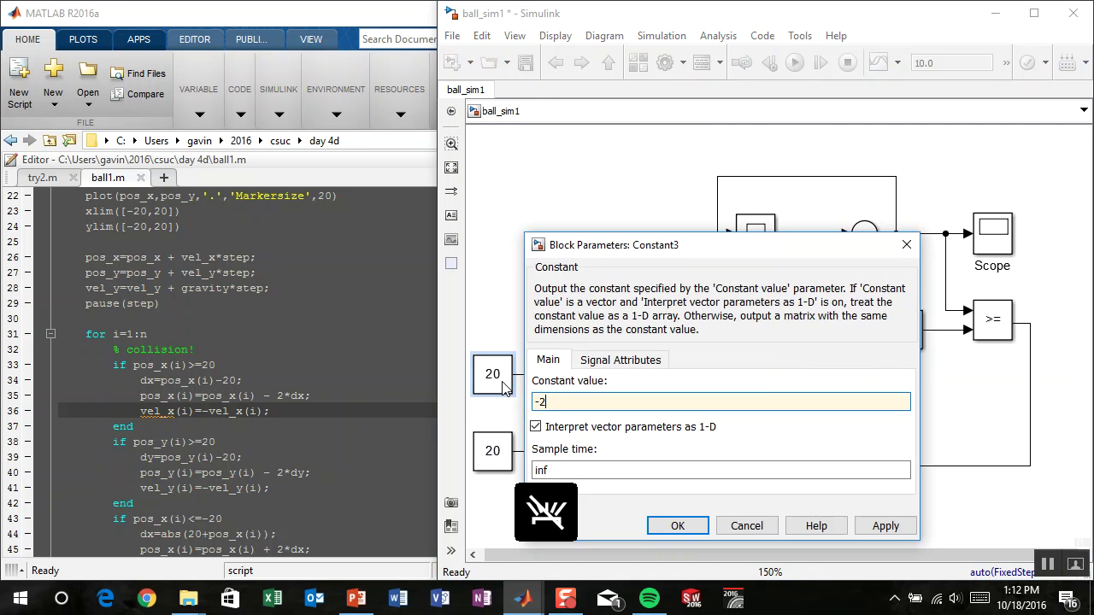
pyautogui.write('0')
pyautogui.press('Return')
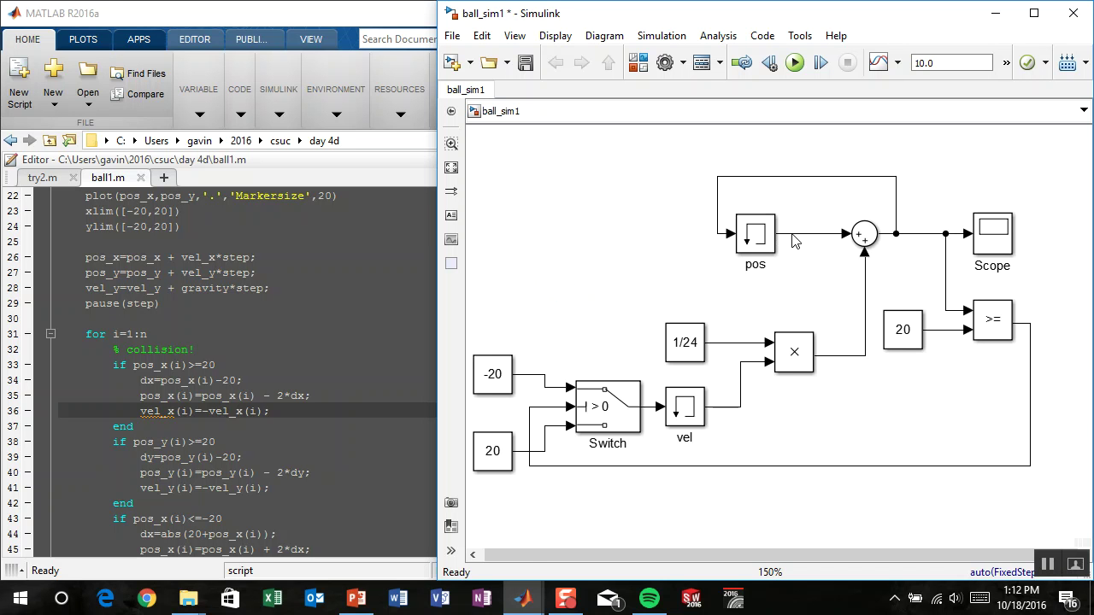
# - Run the simulation and view the position plot in the maximized Scope window
pyautogui.click(794, 62)
pyautogui.click(995, 246)
pyautogui.doubleClick(995, 246)
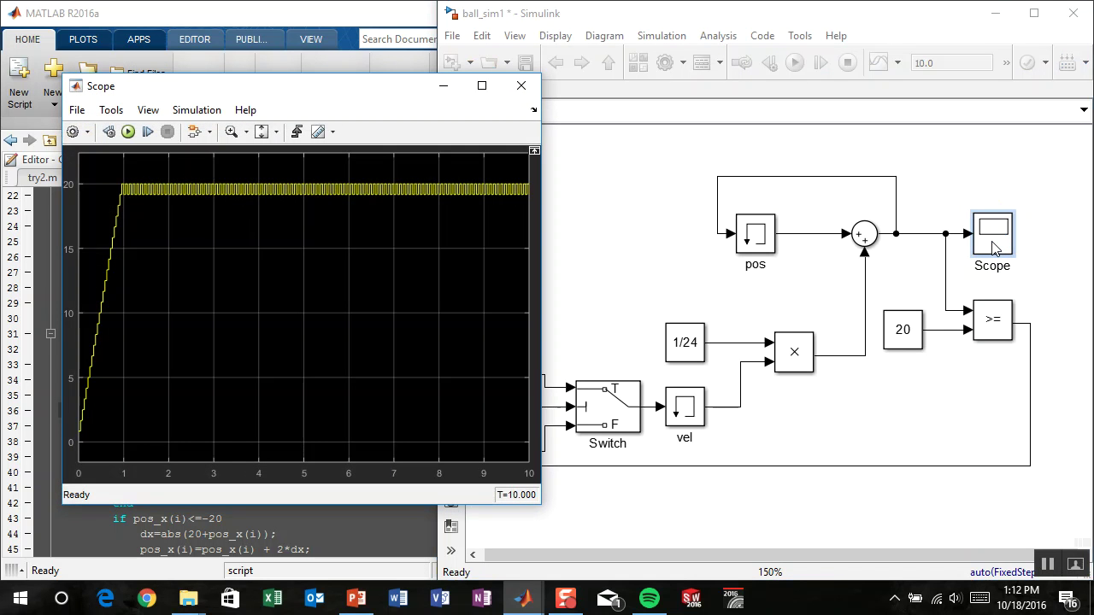
pyautogui.click(482, 86)
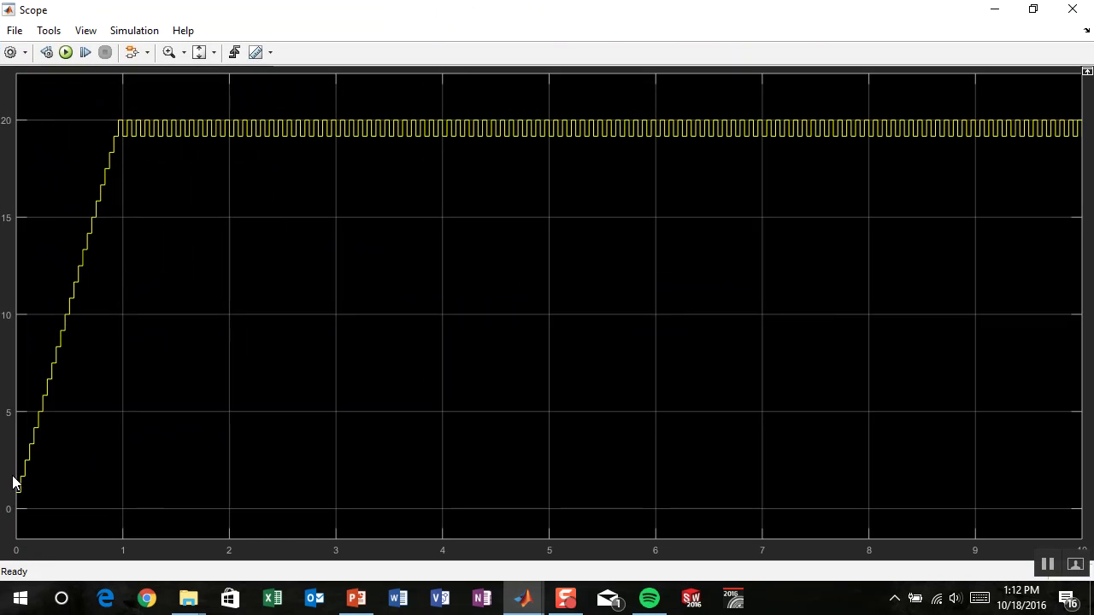
# - Zoom in on the Scope trace where the position first reaches 20, and close the Scope
pyautogui.click(168, 52)
pyautogui.moveTo(99, 105); pyautogui.dragTo(163, 154)
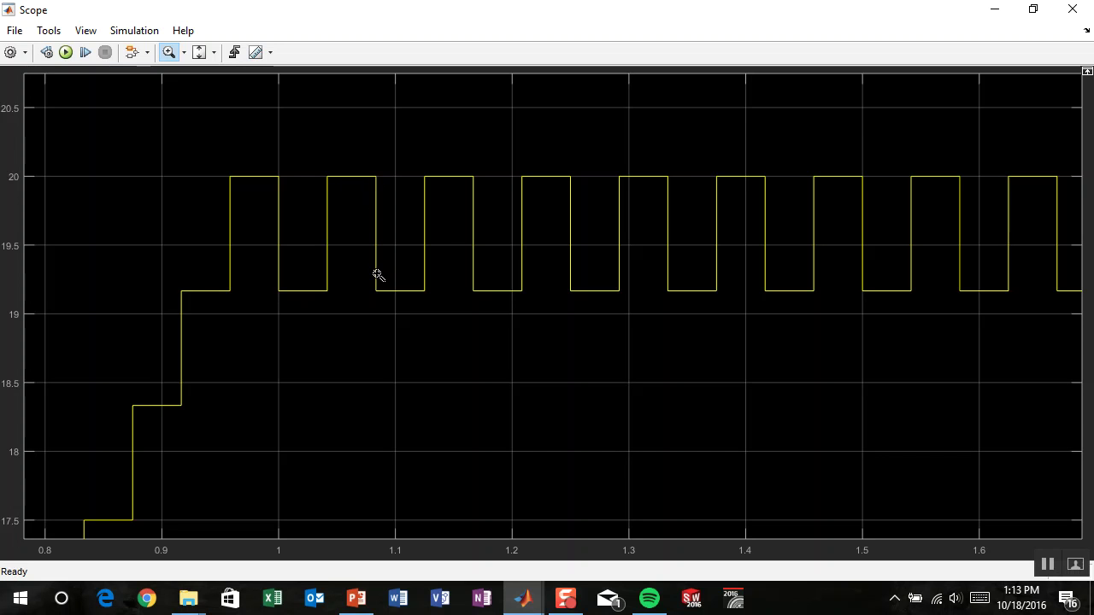
pyautogui.doubleClick(433, 256)
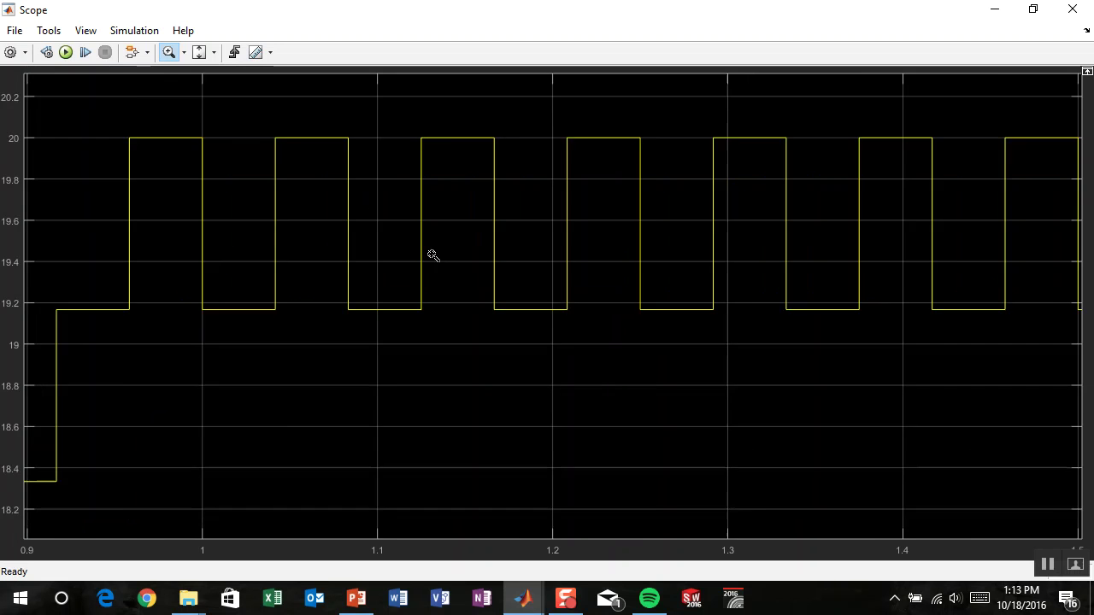
pyautogui.click(1072, 9)
pyautogui.click(918, 434)
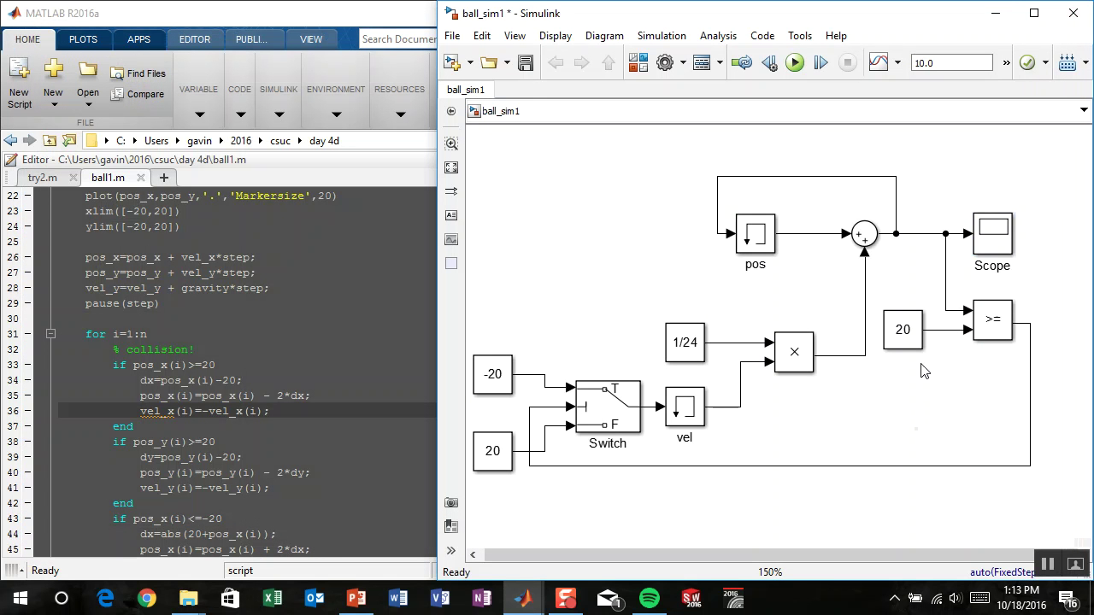
# - Compare the pos_x(i)>=20 and pos_x(i)<=-20 collision conditions in ball1.m
pyautogui.scroll(-1, 852, 391)
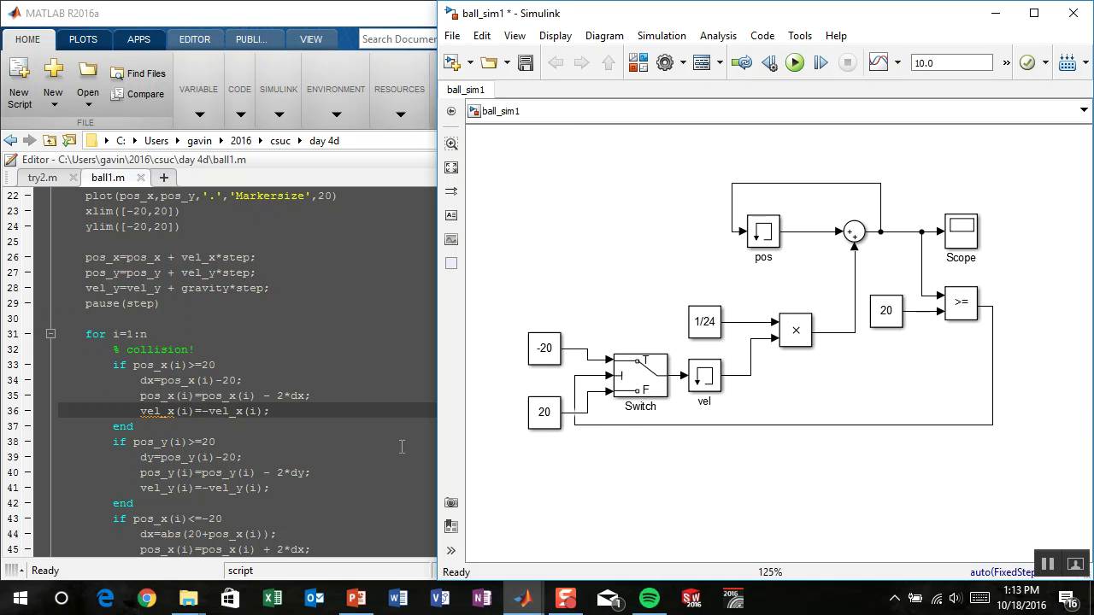
pyautogui.click(232, 446)
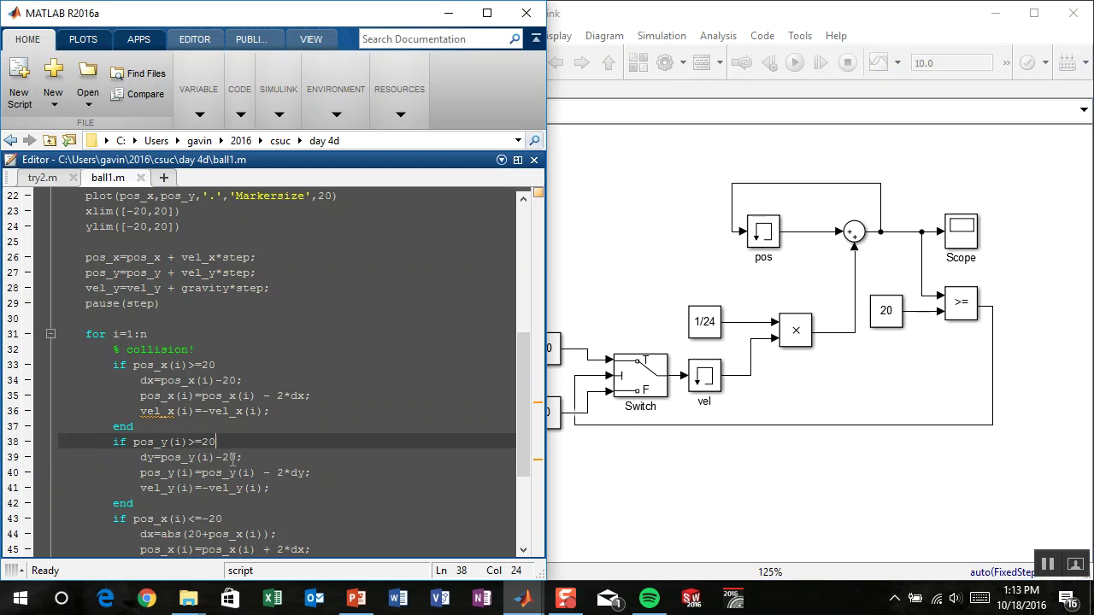
pyautogui.click(140, 365)
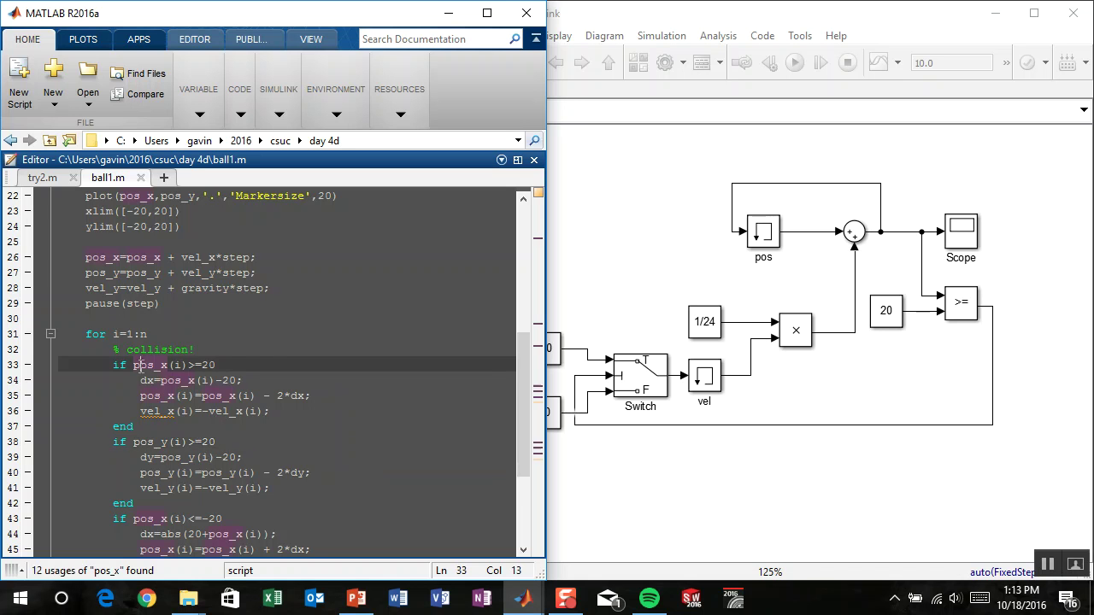
pyautogui.scroll(-1, 206, 514)
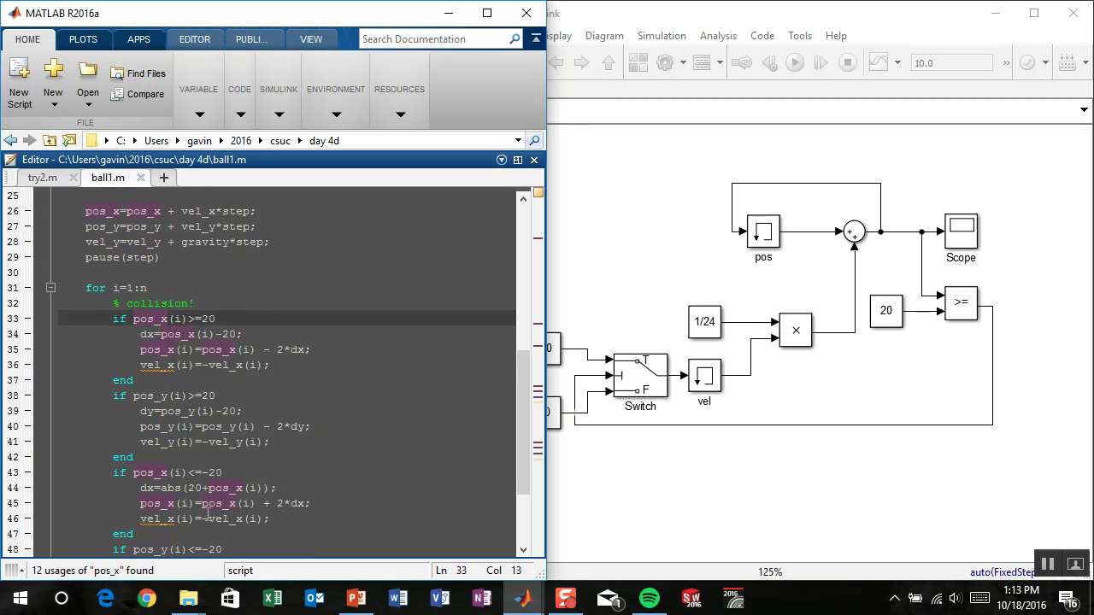
pyautogui.click(209, 475)
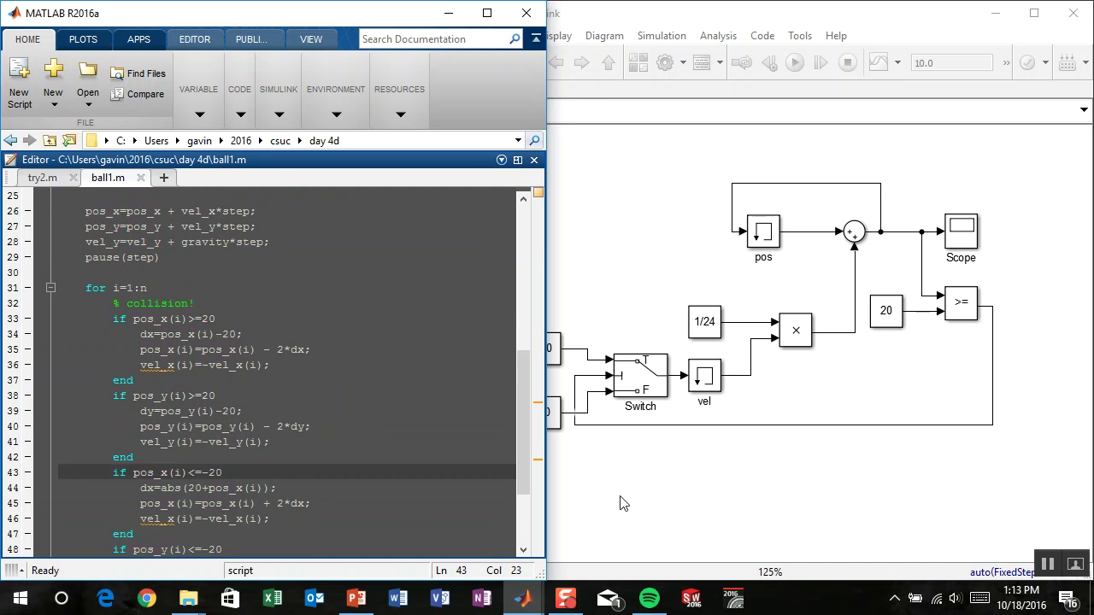
# - Lower the line feeding the Switch's control input, copy the >= block beneath the original and set the copy's relational operator to <=
pyautogui.click(892, 514)
pyautogui.moveTo(961, 308); pyautogui.dragTo(965, 404)
pyautogui.moveTo(844, 433); pyautogui.dragTo(860, 517)
pyautogui.click(959, 384)
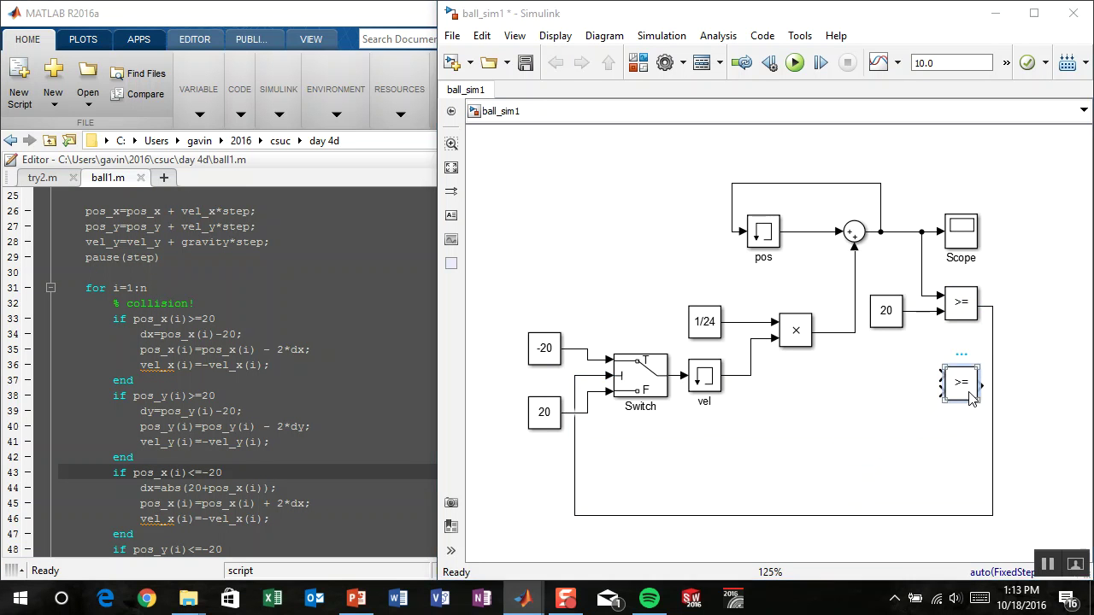
pyautogui.doubleClick(972, 398)
pyautogui.click(694, 412)
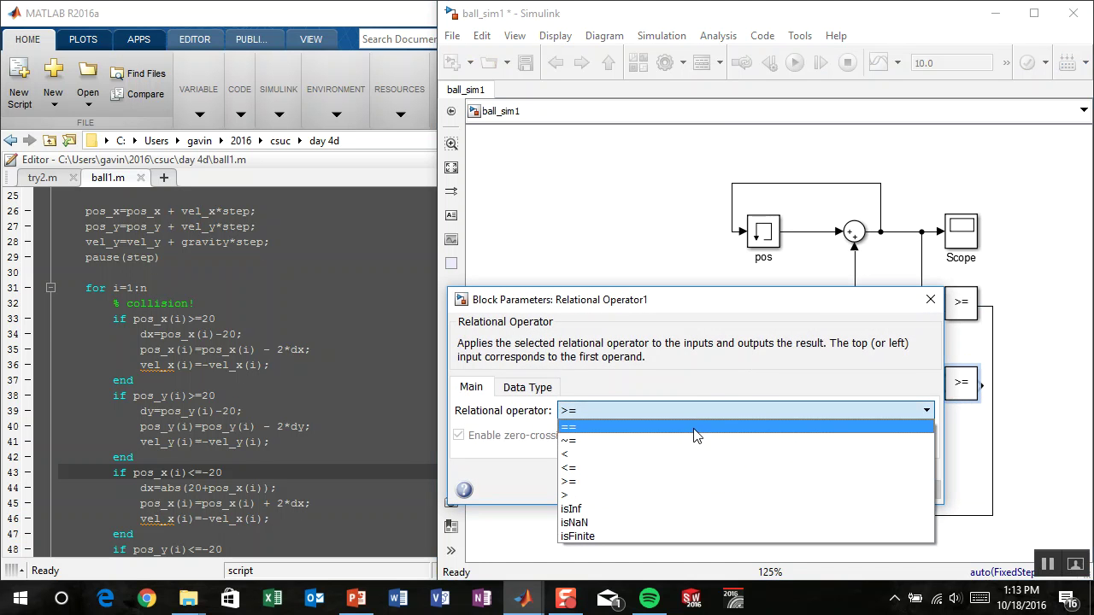
pyautogui.click(702, 468)
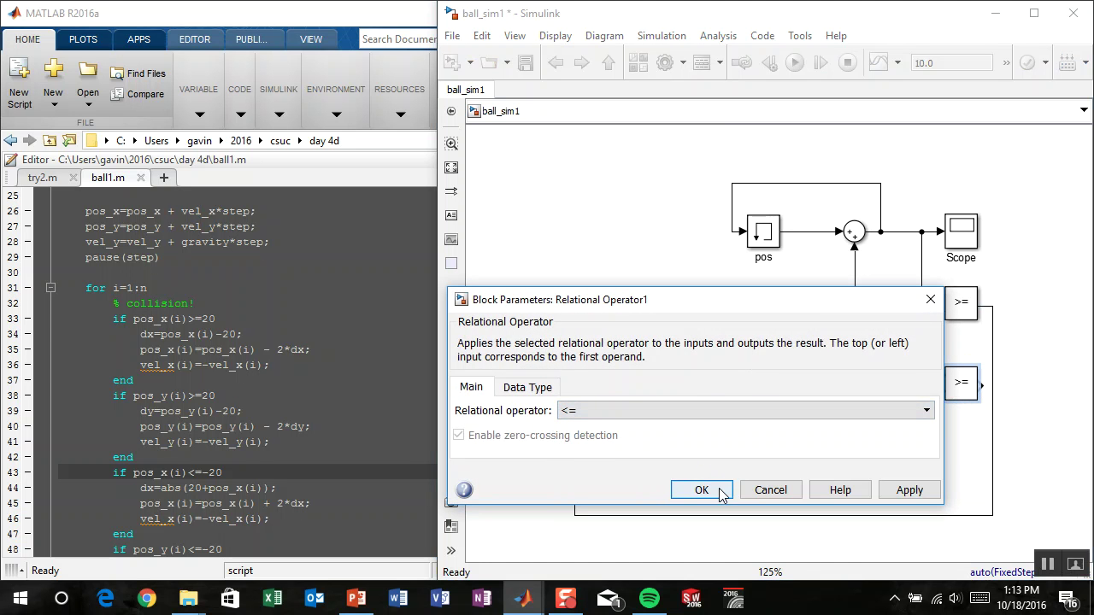
pyautogui.click(701, 490)
# - Copy the comparison constant 20 to the <= block's lower input and set the copy's value to -20
pyautogui.moveTo(862, 314); pyautogui.dragTo(886, 316)
pyautogui.moveTo(872, 371); pyautogui.dragTo(881, 424)
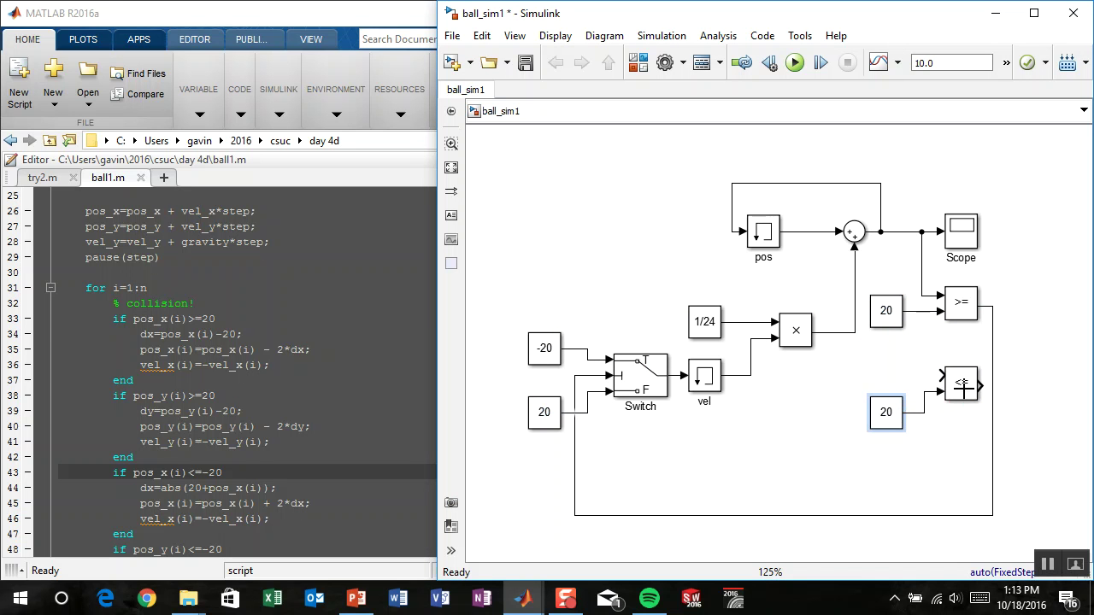
pyautogui.doubleClick(892, 417)
pyautogui.write('-20')
pyautogui.press('Return')
# - Connect the <= block's upper input to the position signal branch that feeds the >= block
pyautogui.click(952, 414)
pyautogui.moveTo(940, 376); pyautogui.dragTo(921, 296)
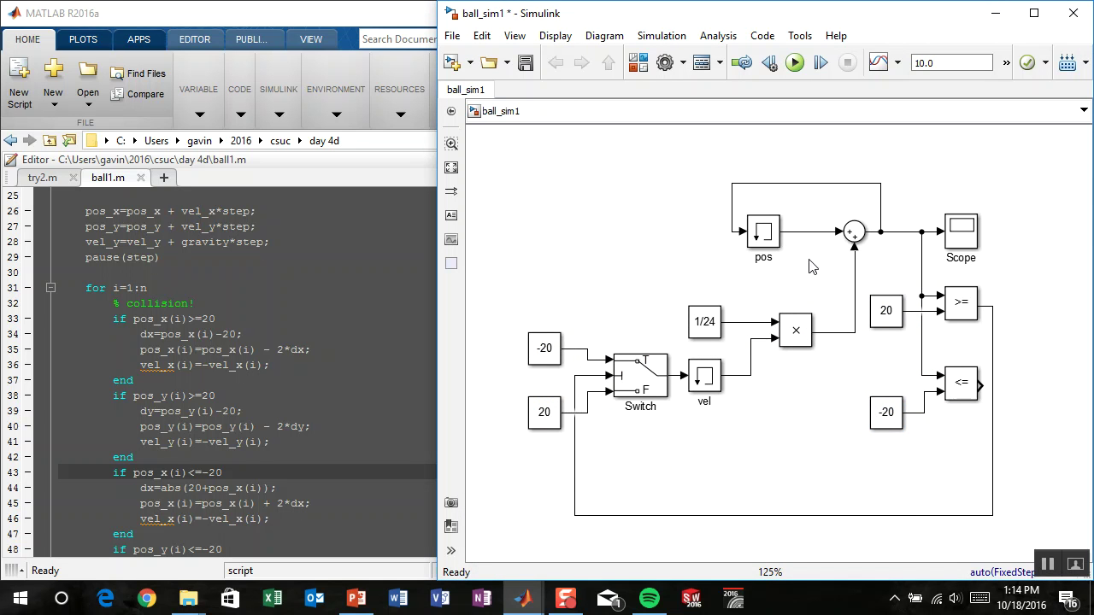
pyautogui.click(850, 386)
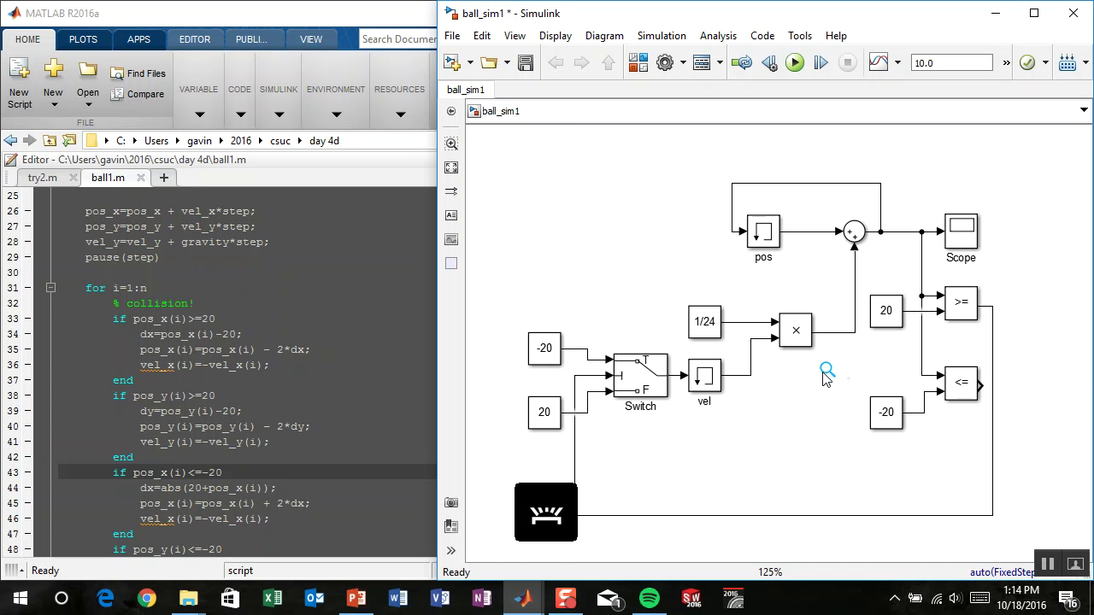
# - Review the if statements in ball1.m that test pos_x(i) and pos_y(i) against the 20 and -20 walls
pyautogui.click(162, 318)
pyautogui.click(175, 396)
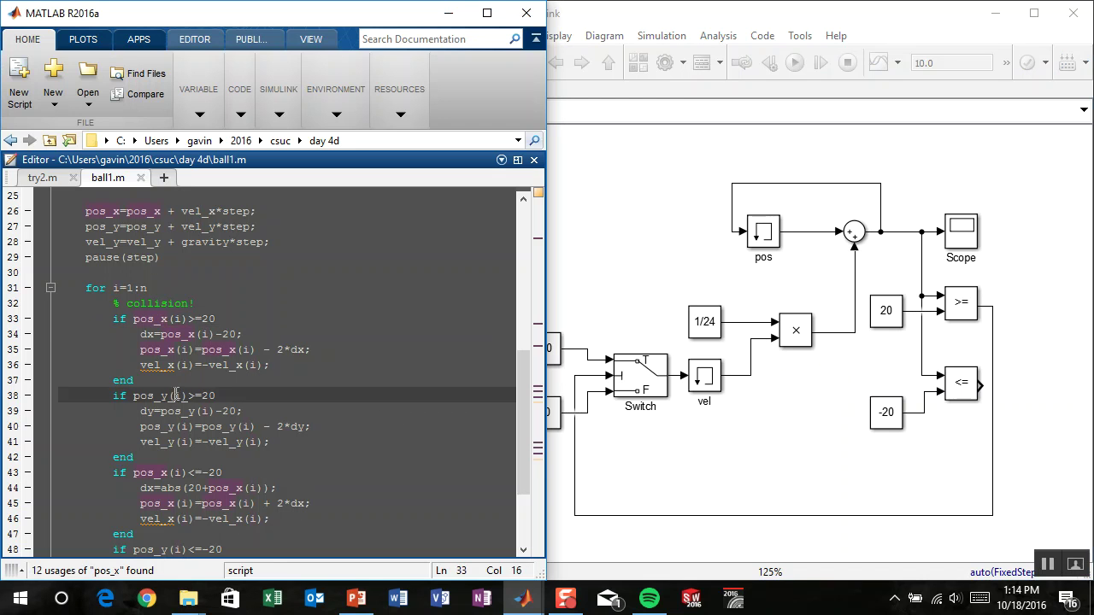
pyautogui.click(163, 473)
pyautogui.click(164, 319)
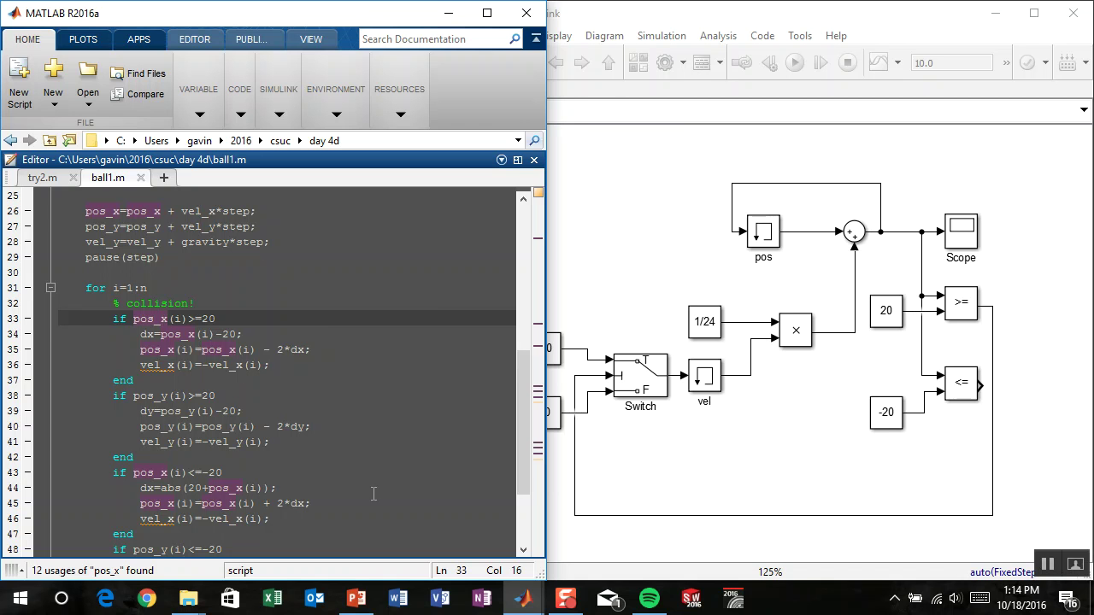
pyautogui.click(720, 494)
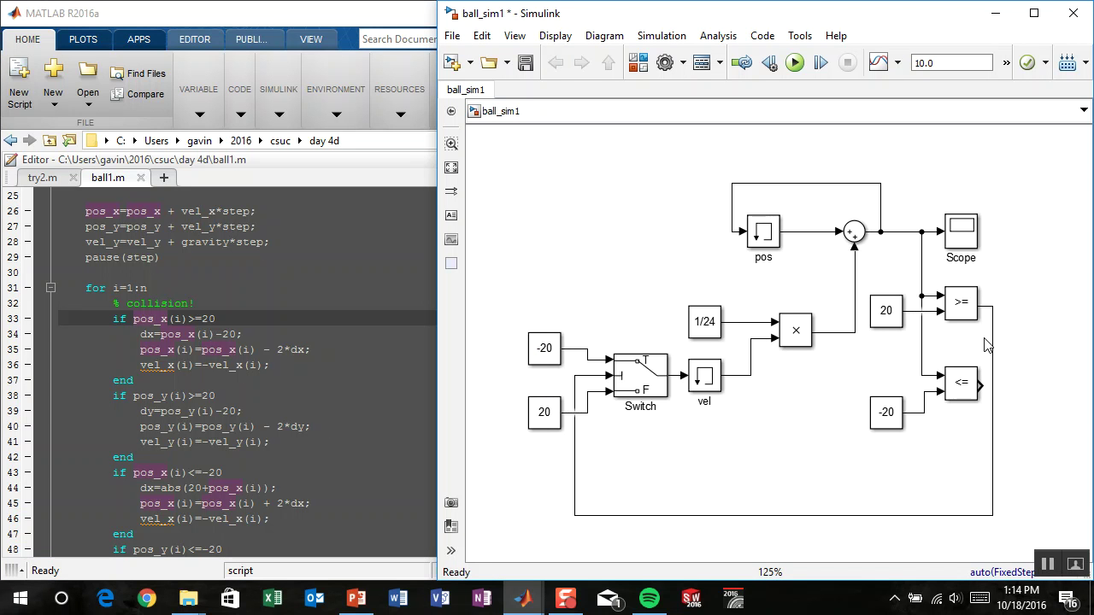
# - Move the >= output line outward to make room and add a Logical Operator block with its operator set to OR
pyautogui.moveTo(991, 344); pyautogui.dragTo(1028, 345)
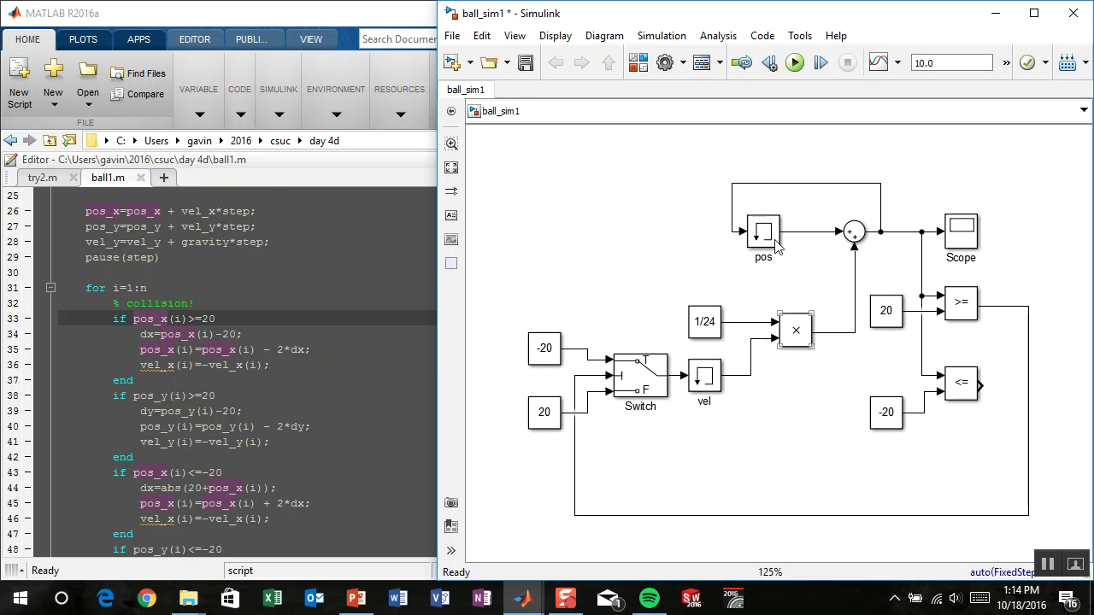
pyautogui.click(630, 66)
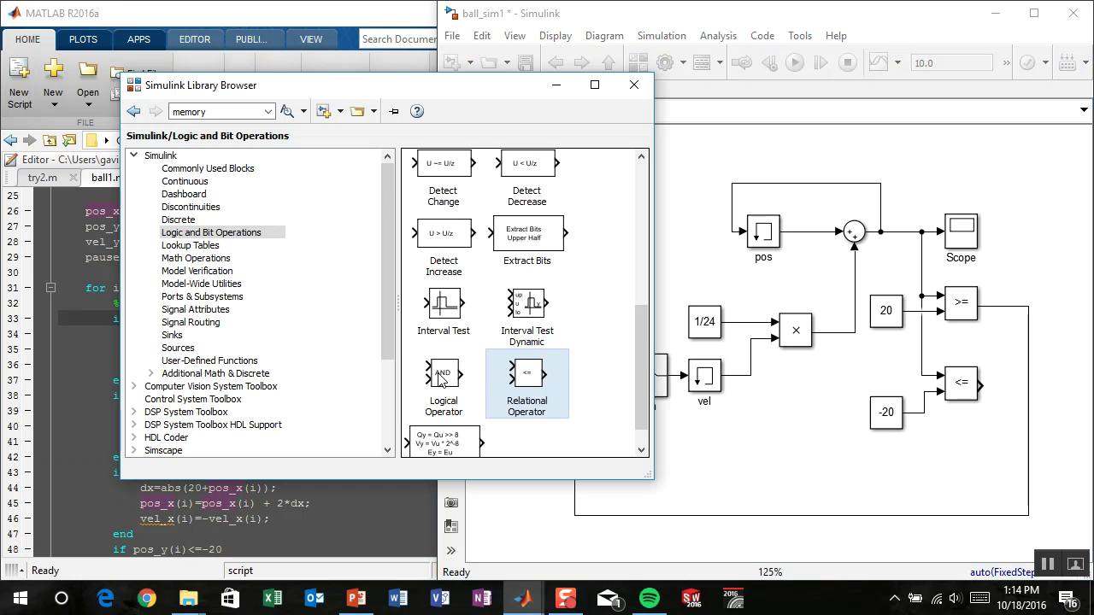
pyautogui.moveTo(440, 380); pyautogui.dragTo(790, 481)
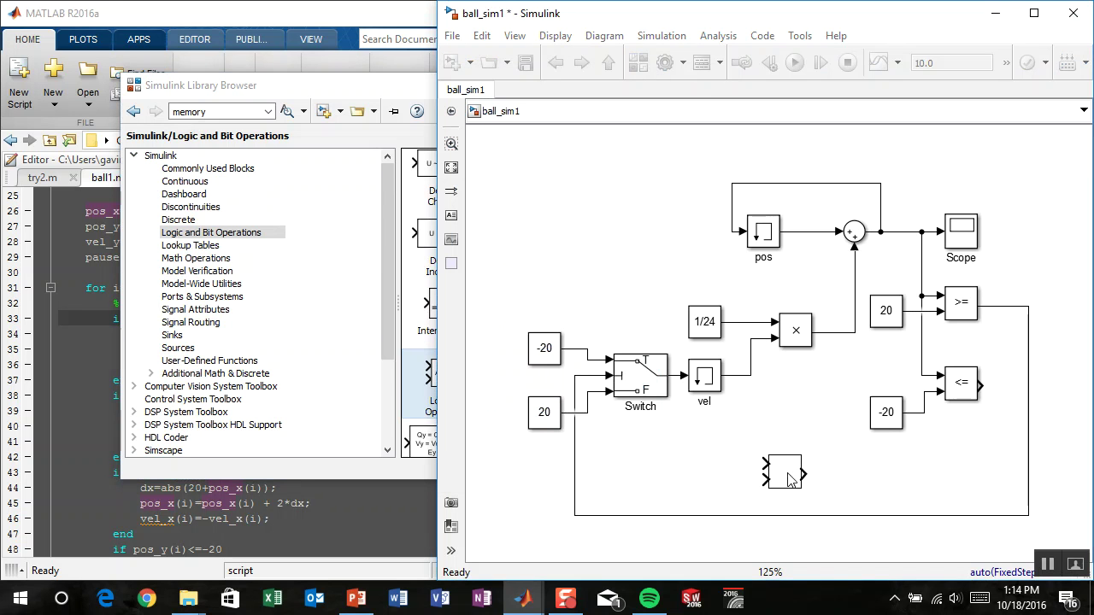
pyautogui.doubleClick(786, 475)
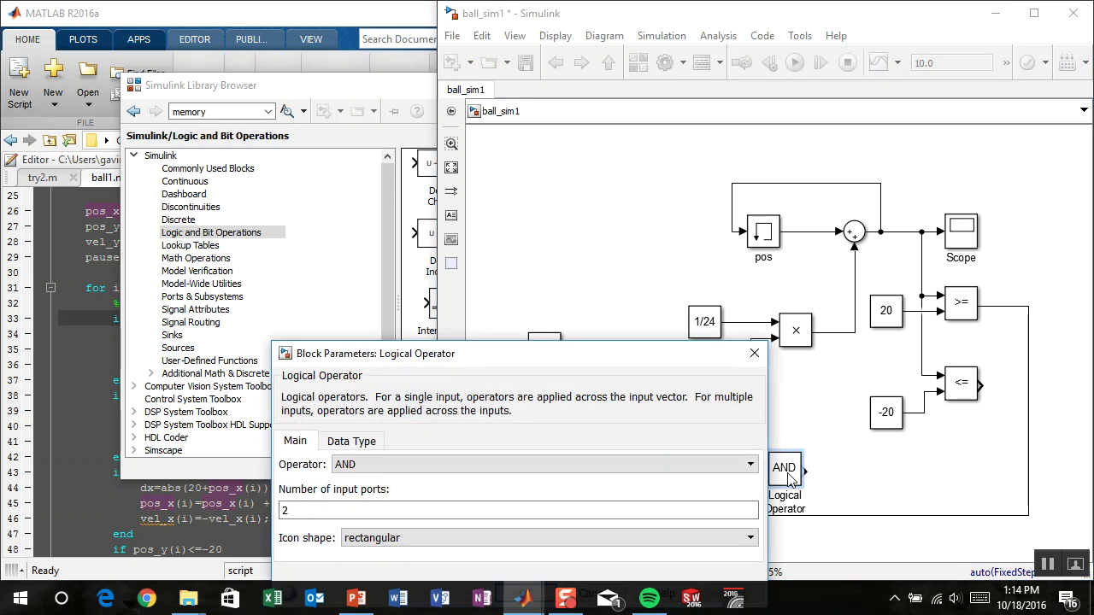
pyautogui.moveTo(607, 356); pyautogui.dragTo(615, 196)
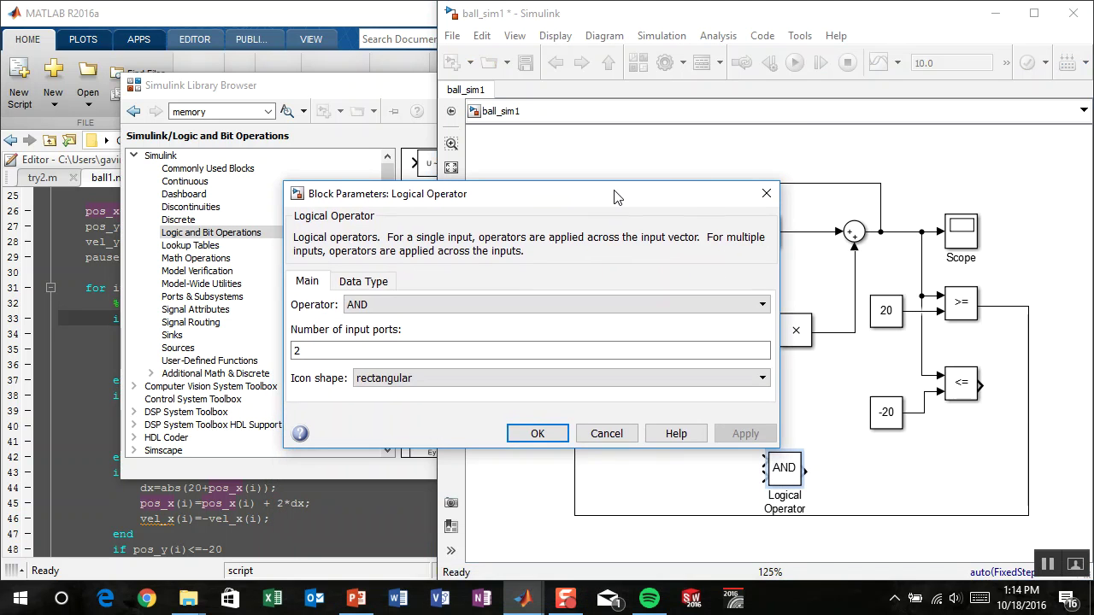
pyautogui.click(664, 306)
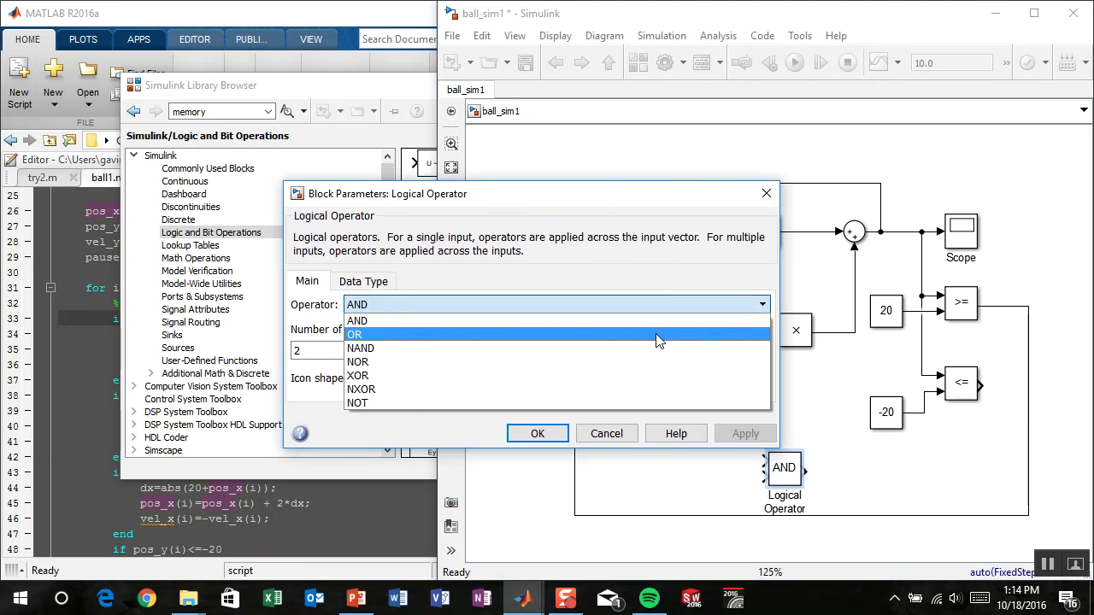
pyautogui.click(658, 338)
pyautogui.click(552, 435)
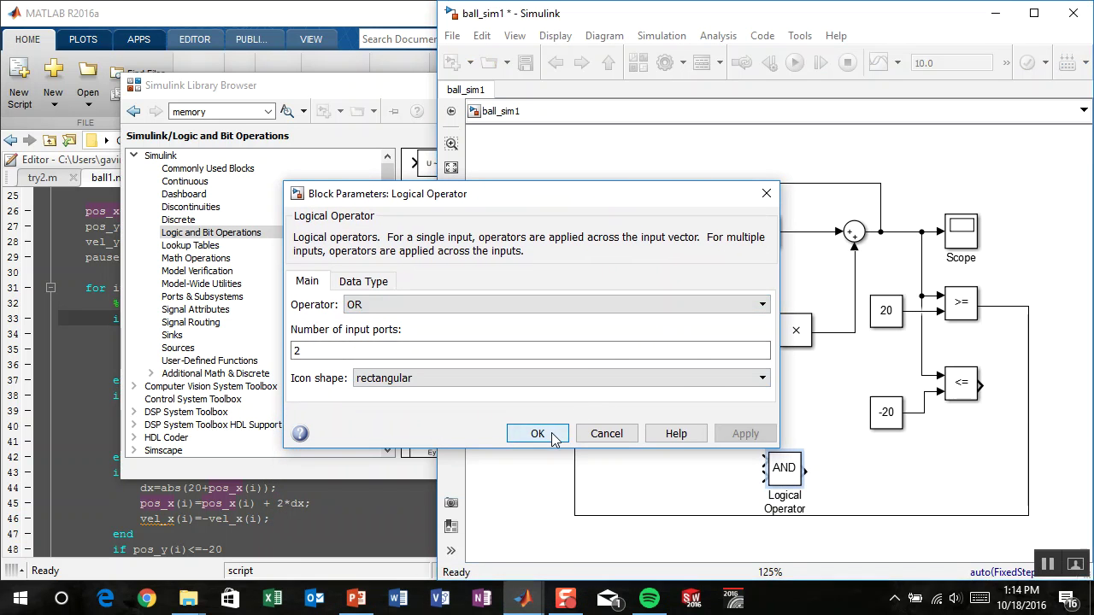
pyautogui.click(700, 484)
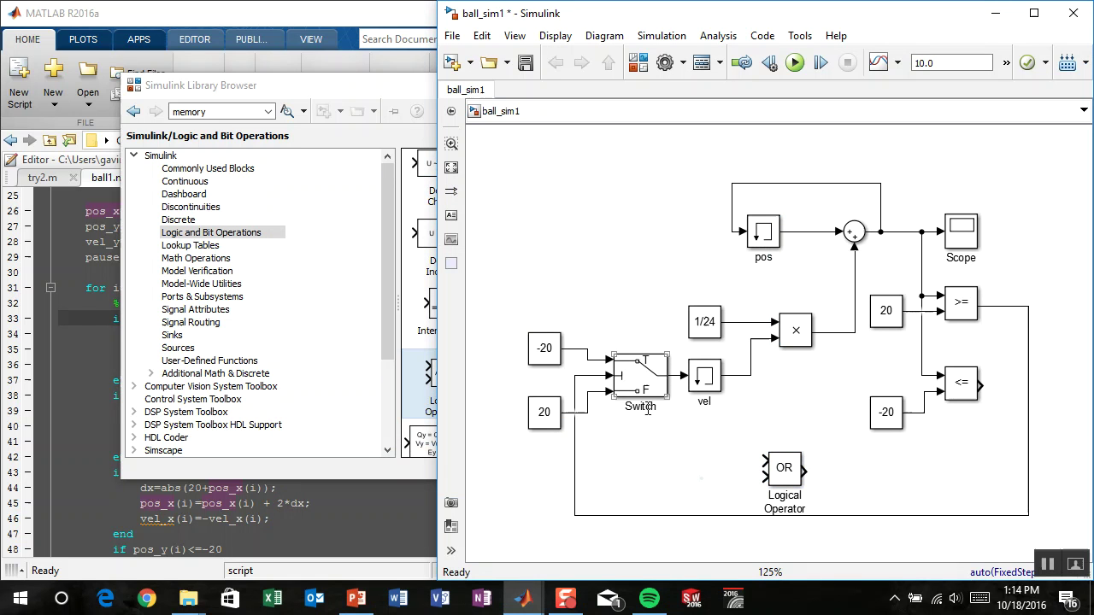
# - Shift the Switch and its two constants away from vel, and place the OR block beside the >= and <= blocks, inside the feedback line
pyautogui.moveTo(524, 287); pyautogui.dragTo(656, 437)
pyautogui.moveTo(643, 384); pyautogui.dragTo(605, 385)
pyautogui.click(728, 483)
pyautogui.click(786, 472)
pyautogui.moveTo(787, 475); pyautogui.dragTo(1092, 333)
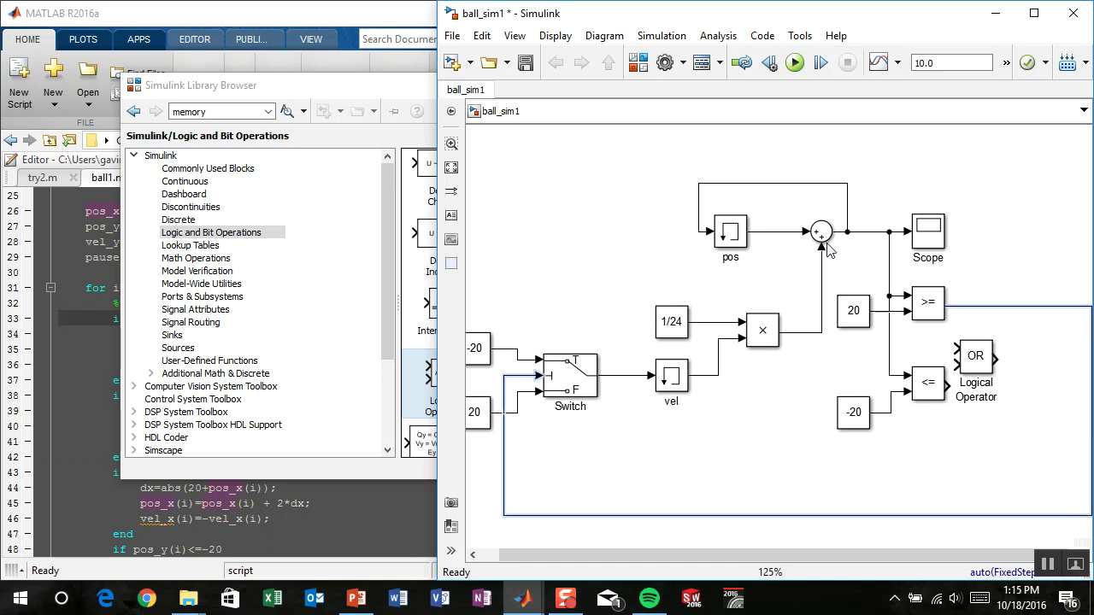
pyautogui.scroll(-1, 788, 275)
pyautogui.scroll(1, 982, 347)
pyautogui.moveTo(927, 340); pyautogui.dragTo(954, 328)
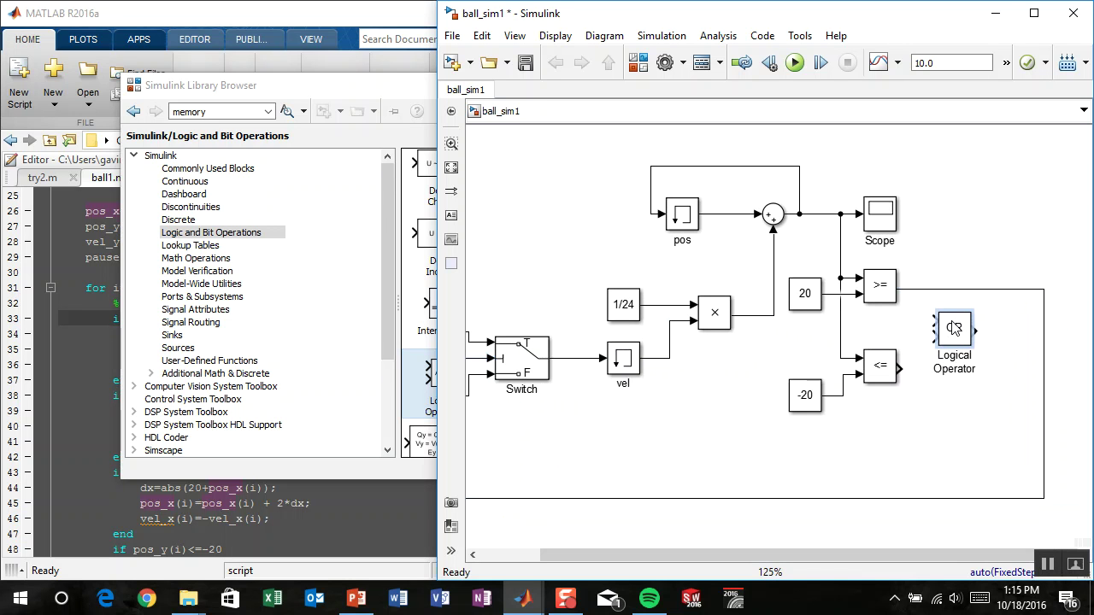
# - Hide the OR block's name and connect its inputs to the outputs of the >= and <= blocks
pyautogui.rightClick(953, 329)
pyautogui.moveTo(860, 212)
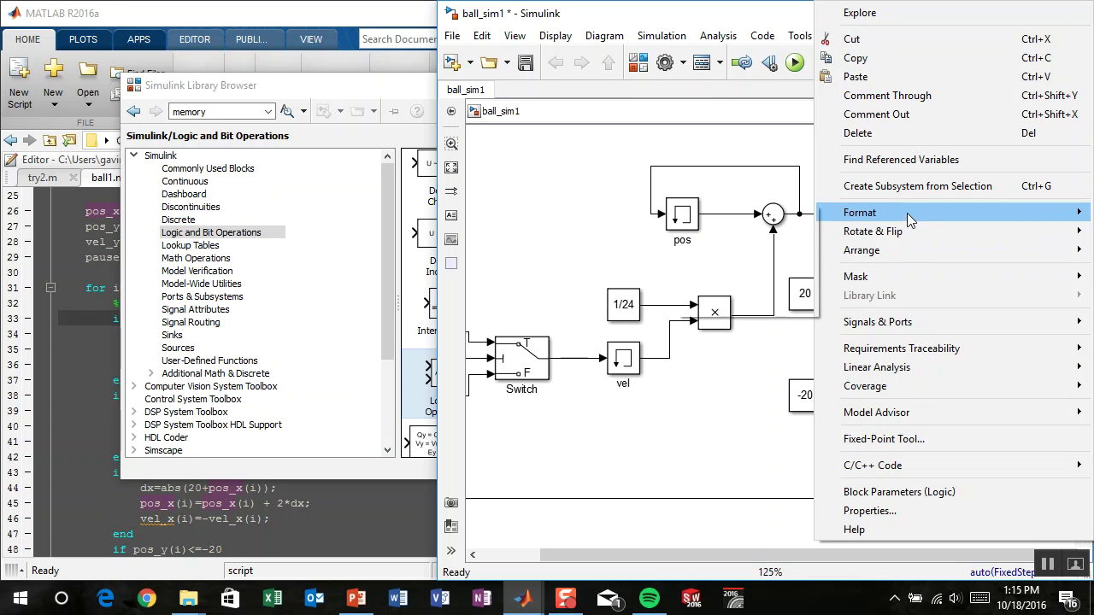
pyautogui.click(746, 305)
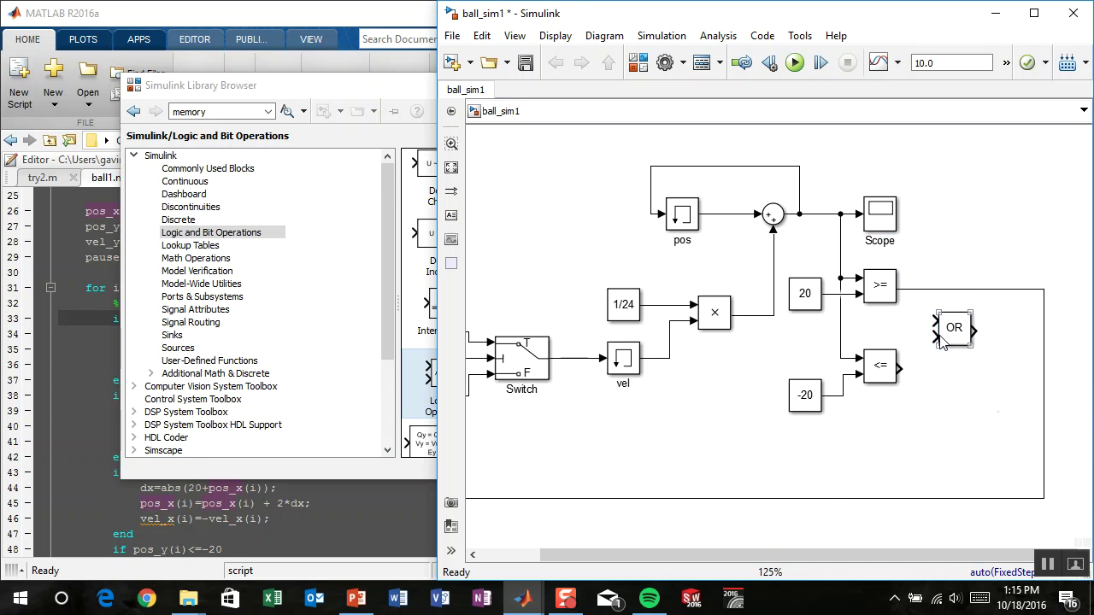
pyautogui.moveTo(931, 320); pyautogui.dragTo(904, 290)
pyautogui.moveTo(932, 337); pyautogui.dragTo(895, 367)
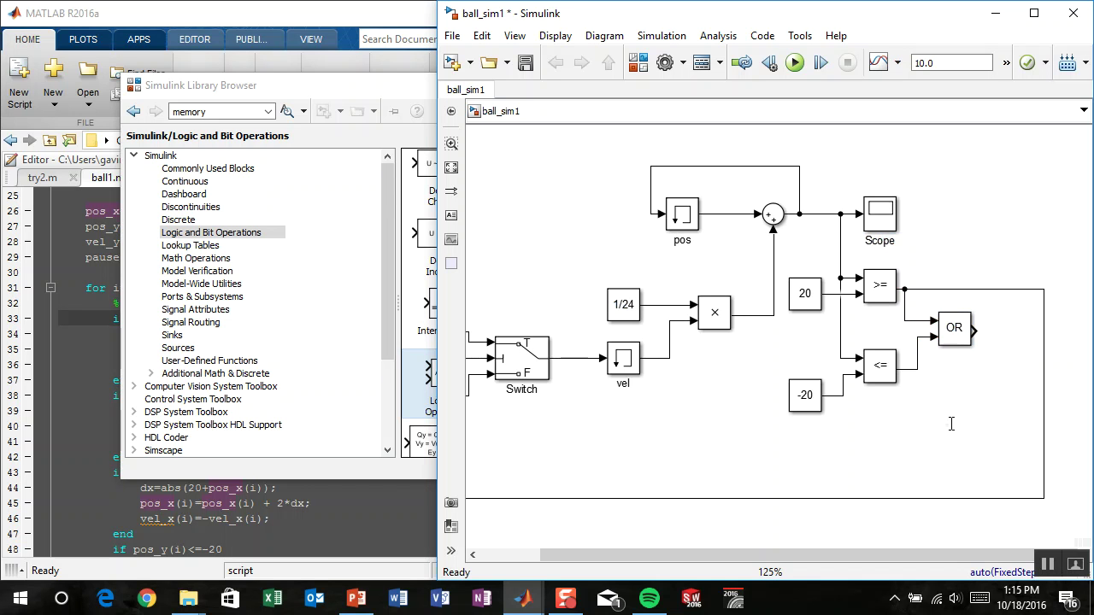
# - Copy the Switch block to the space beneath vel and flip the copy horizontally
pyautogui.moveTo(720, 411); pyautogui.dragTo(770, 390)
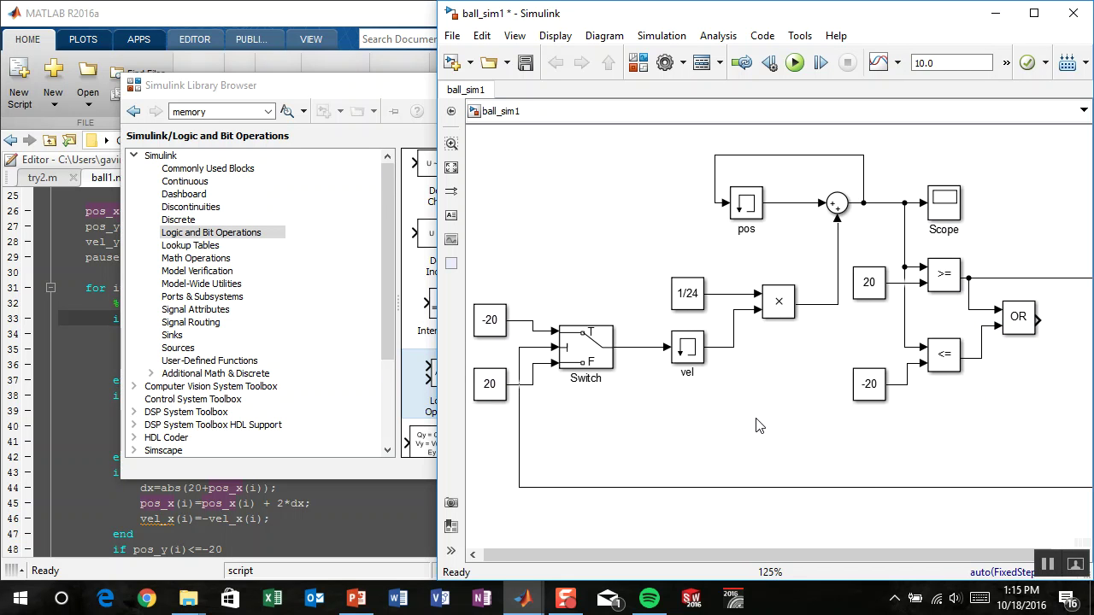
pyautogui.click(492, 328)
pyautogui.click(500, 393)
pyautogui.click(504, 280)
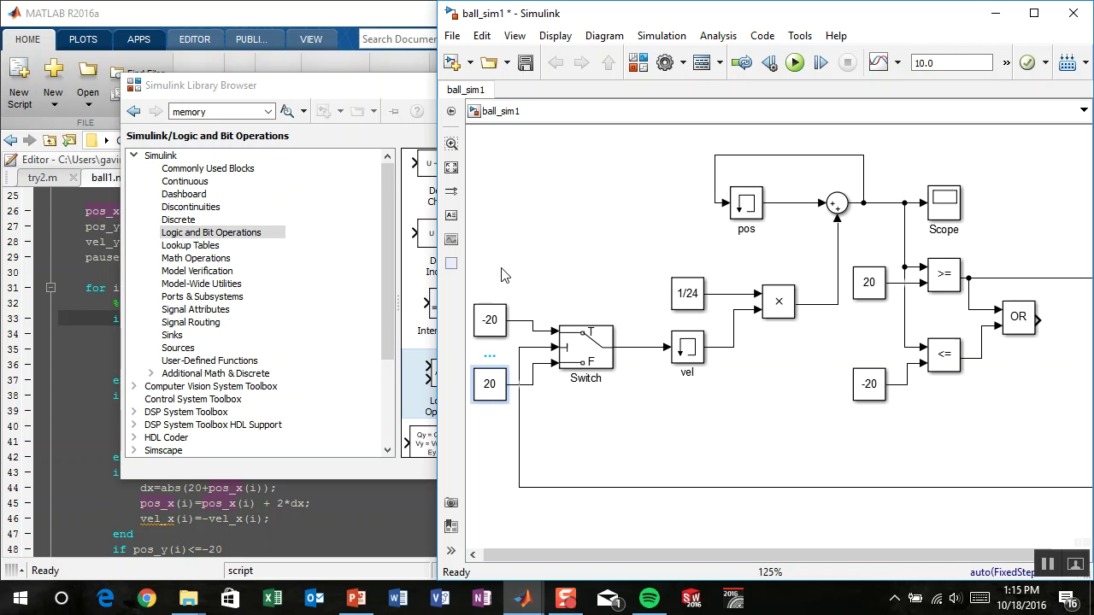
pyautogui.click(585, 352)
pyautogui.moveTo(585, 352); pyautogui.dragTo(689, 424)
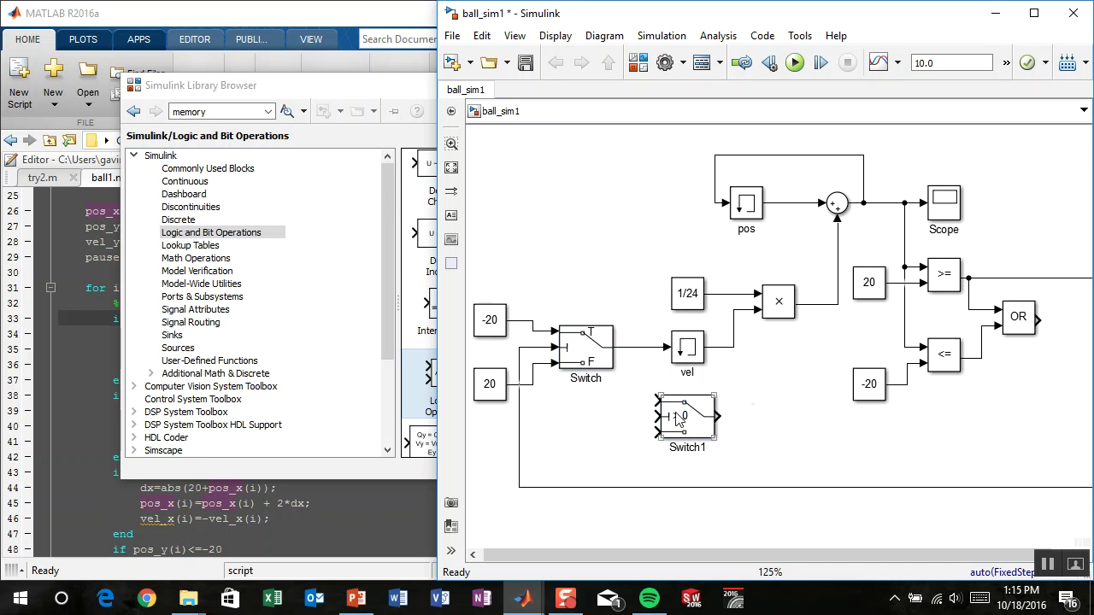
pyautogui.hotkey('ctrl', 'i')
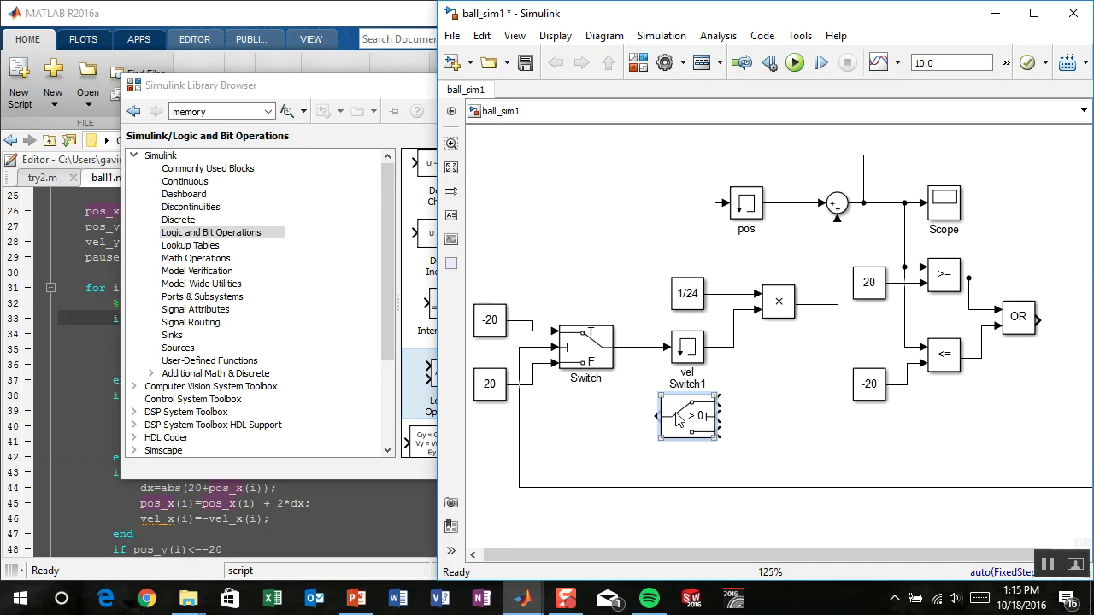
pyautogui.moveTo(687, 385); pyautogui.dragTo(689, 427)
# - Hide the block names of the flipped Switch copy and the original Switch
pyautogui.rightClick(698, 419)
pyautogui.moveTo(756, 214)
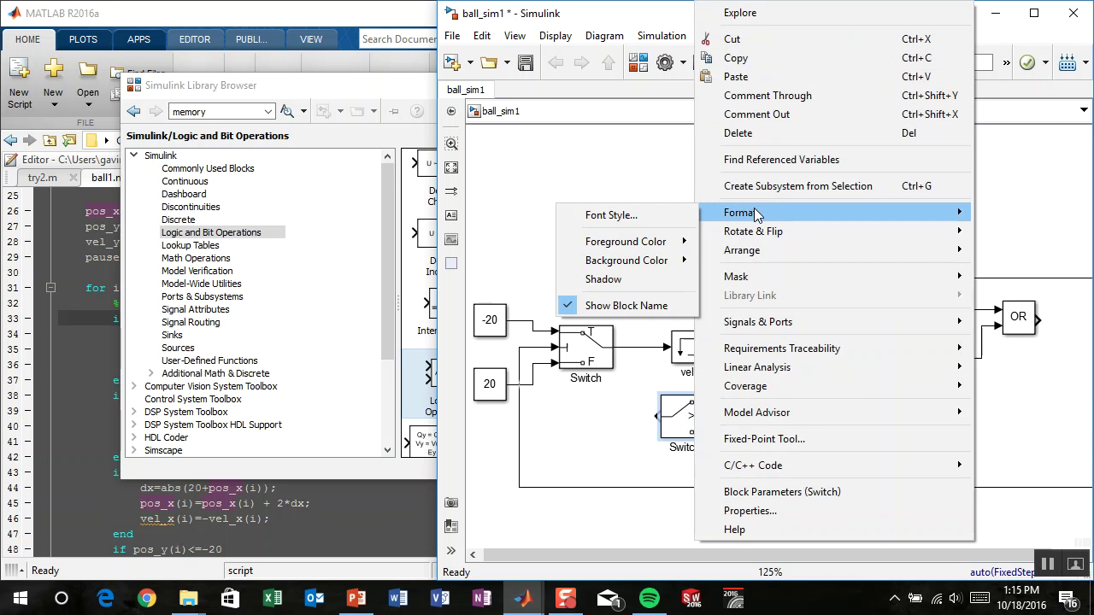
pyautogui.click(617, 306)
pyautogui.click(593, 351)
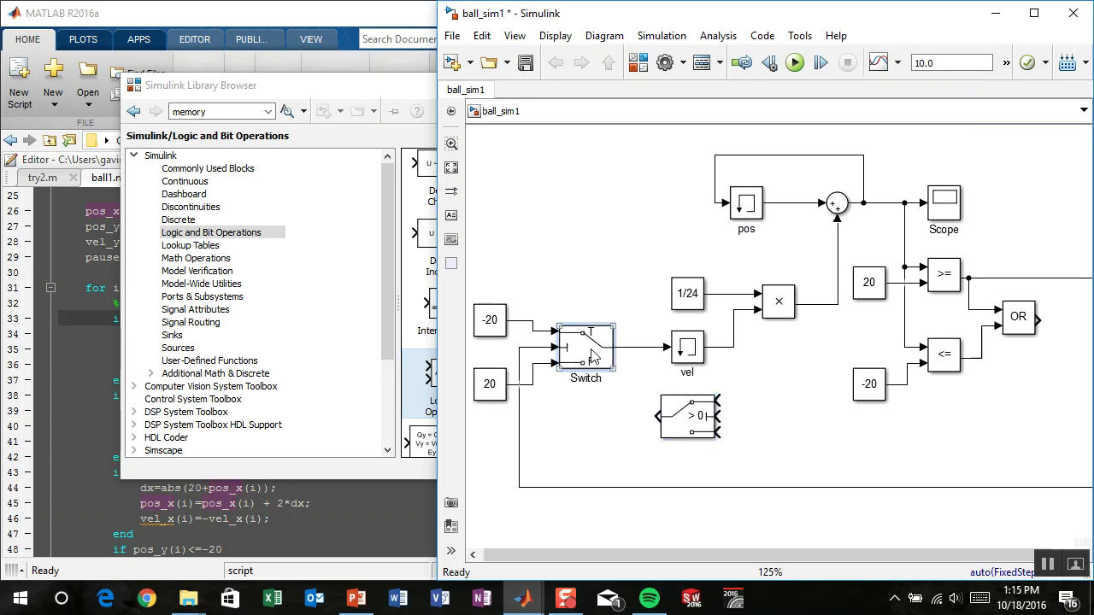
pyautogui.rightClick(593, 351)
pyautogui.moveTo(646, 218)
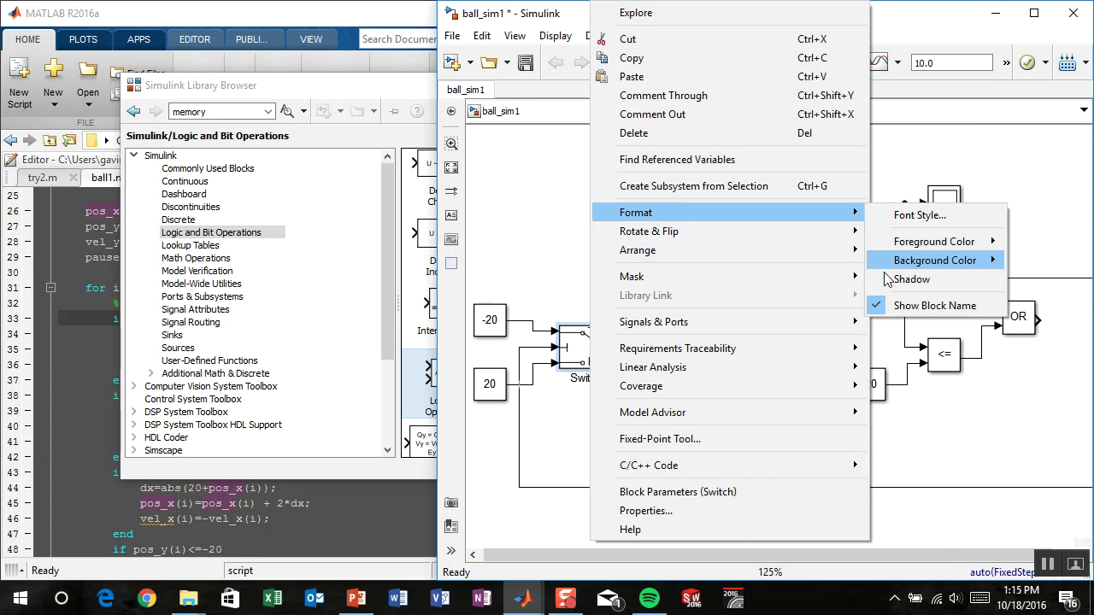
pyautogui.click(889, 305)
pyautogui.click(773, 387)
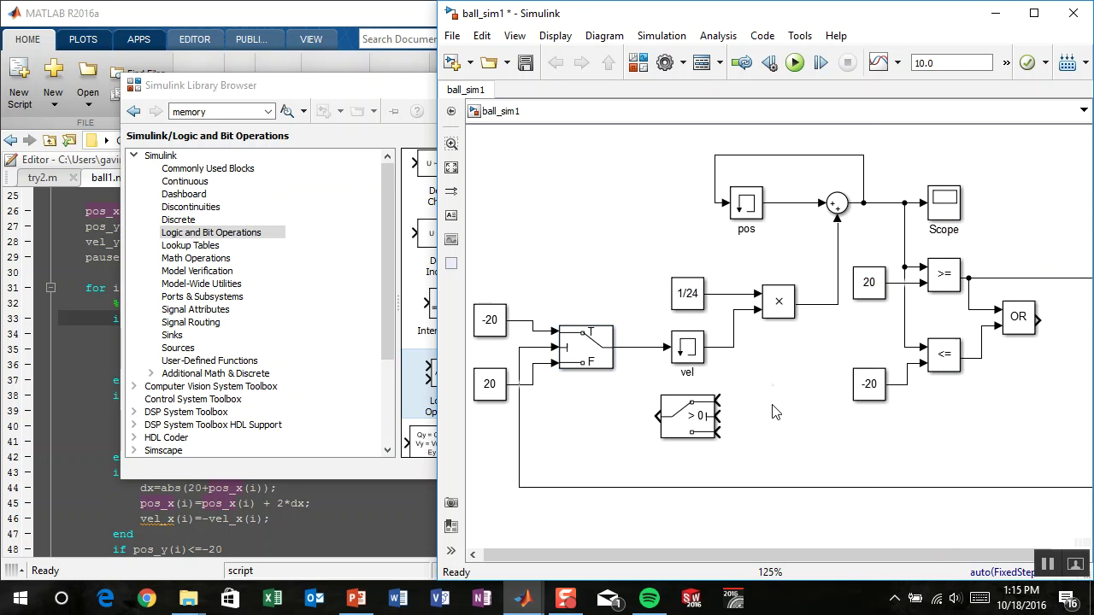
# - Wire the OR output to the second Switch's control input and reroute the first Switch's output from vel to the second Switch's upper input
pyautogui.moveTo(780, 380); pyautogui.dragTo(695, 409)
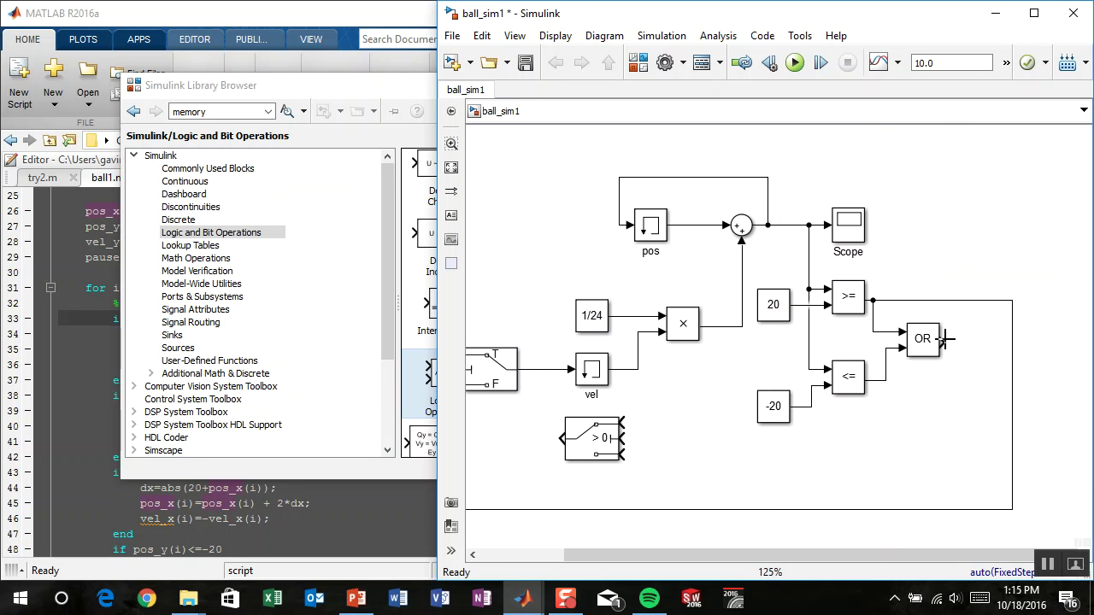
pyautogui.moveTo(950, 341); pyautogui.dragTo(613, 438)
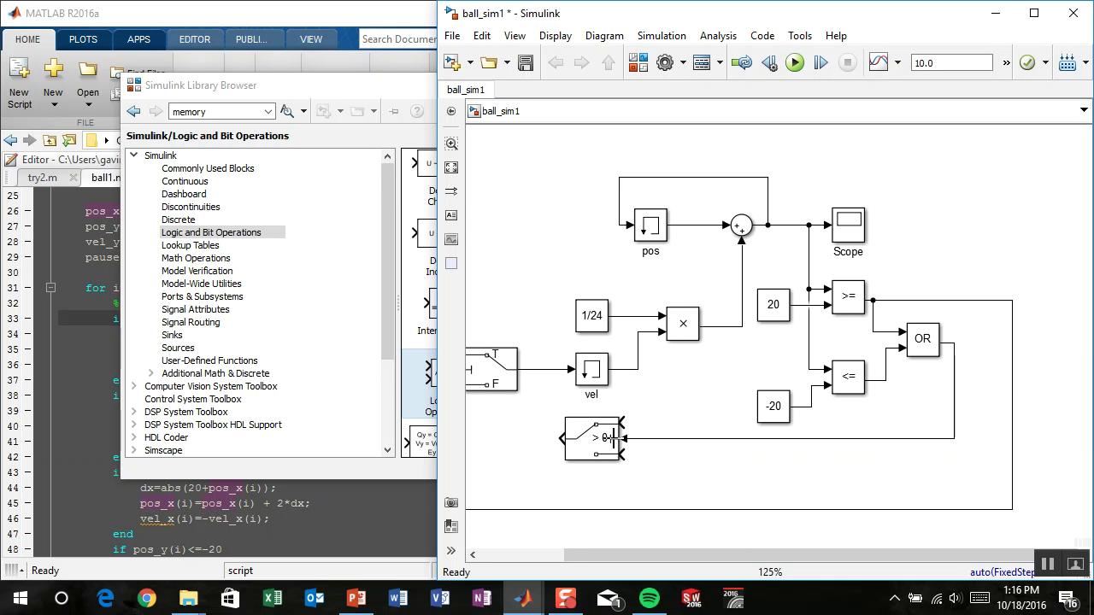
pyautogui.moveTo(693, 429); pyautogui.dragTo(774, 378)
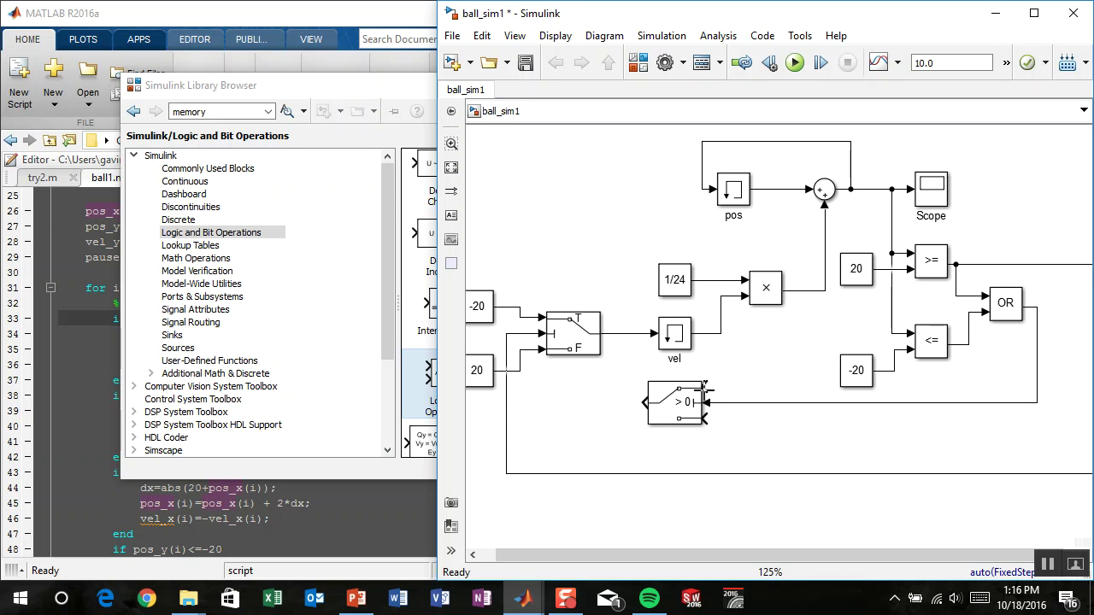
pyautogui.moveTo(704, 389)
pyautogui.mouseDown()
pyautogui.moveTo(684, 363)
pyautogui.moveTo(622, 333)
pyautogui.mouseUp()
pyautogui.moveTo(626, 322); pyautogui.dragTo(642, 337)
pyautogui.press('Delete')
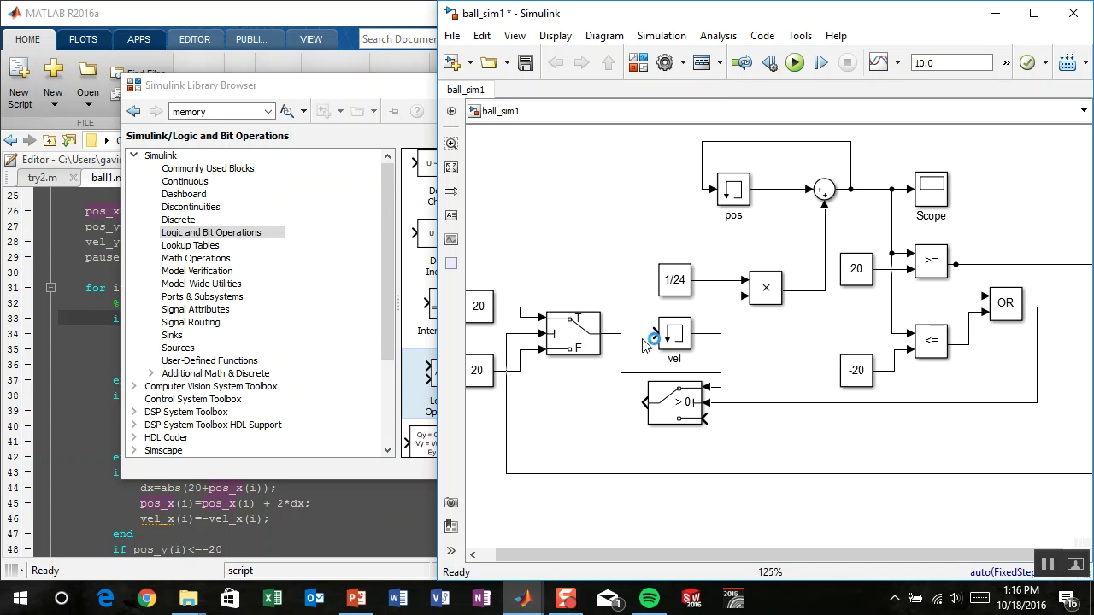
# - Reposition both Switch blocks and the first one's constants for more space, and tidy the line connecting the two Switches
pyautogui.moveTo(571, 254); pyautogui.dragTo(589, 250)
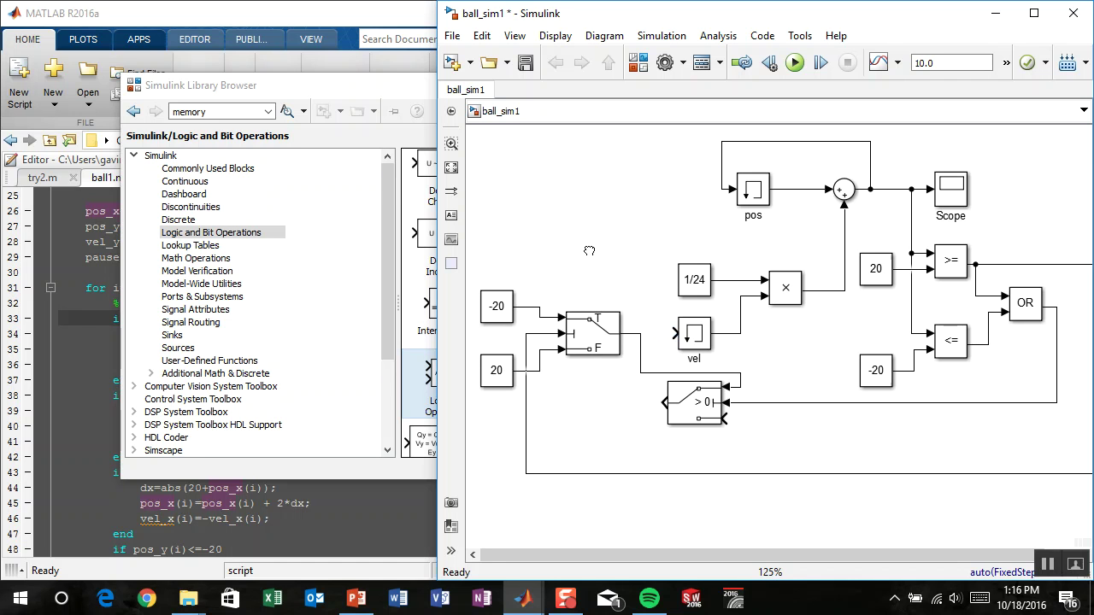
pyautogui.hscroll(-3, 593, 254)
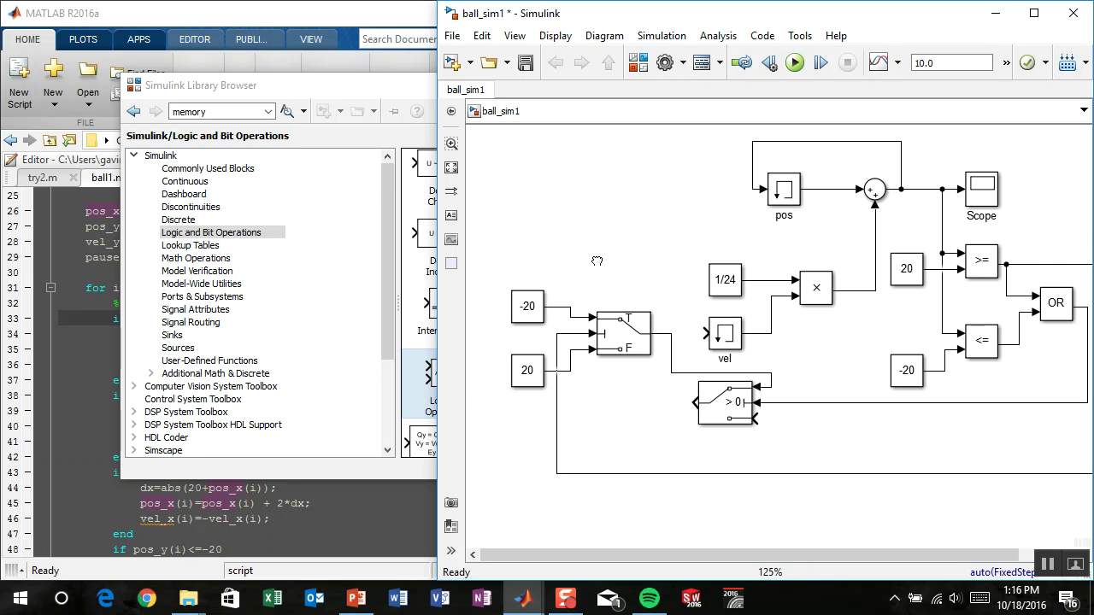
pyautogui.moveTo(488, 240); pyautogui.dragTo(596, 322)
pyautogui.click(642, 419)
pyautogui.moveTo(752, 403); pyautogui.dragTo(672, 413)
pyautogui.moveTo(777, 386); pyautogui.dragTo(690, 363)
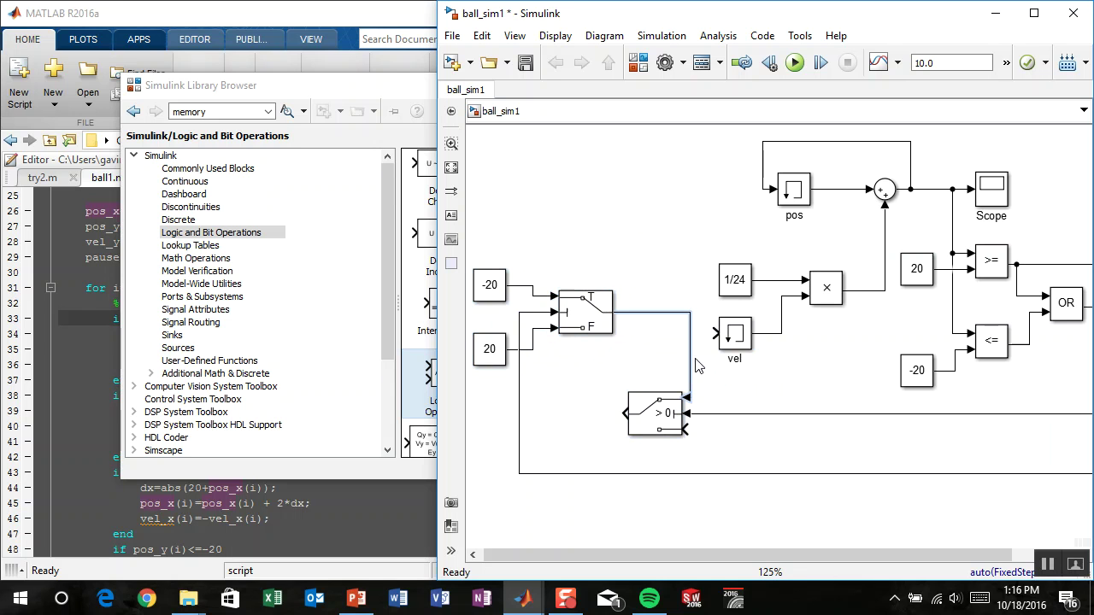
# - Connect the second Switch's output to vel's input, then move that Switch under vel and flip it to face the same way as the first
pyautogui.moveTo(625, 414)
pyautogui.mouseDown()
pyautogui.moveTo(664, 350)
pyautogui.moveTo(712, 335)
pyautogui.mouseUp()
pyautogui.moveTo(659, 419); pyautogui.dragTo(702, 413)
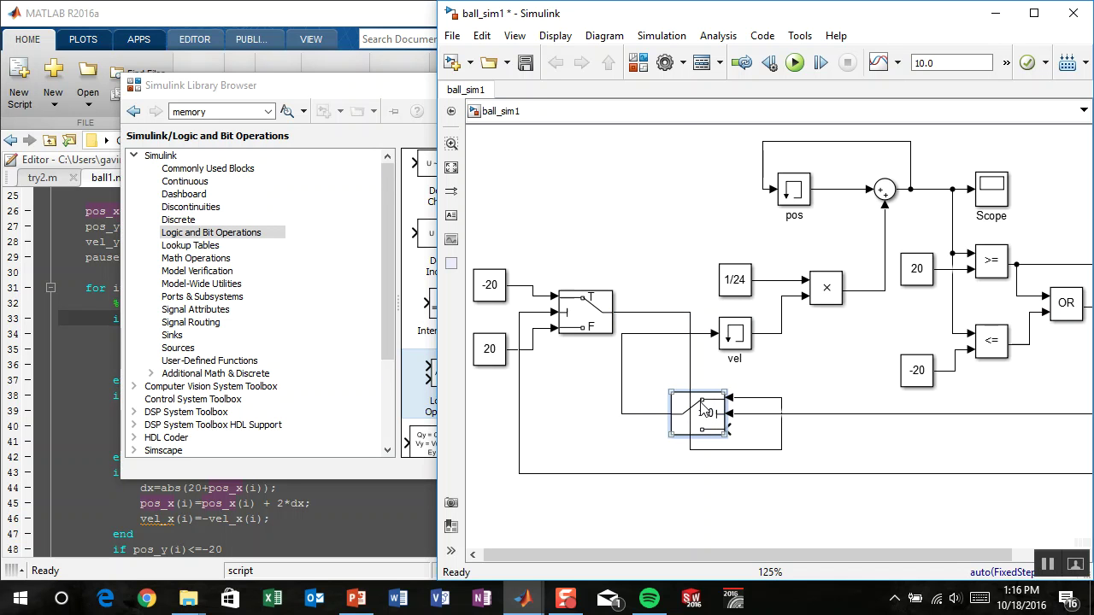
pyautogui.hotkey('ctrl', 'i')
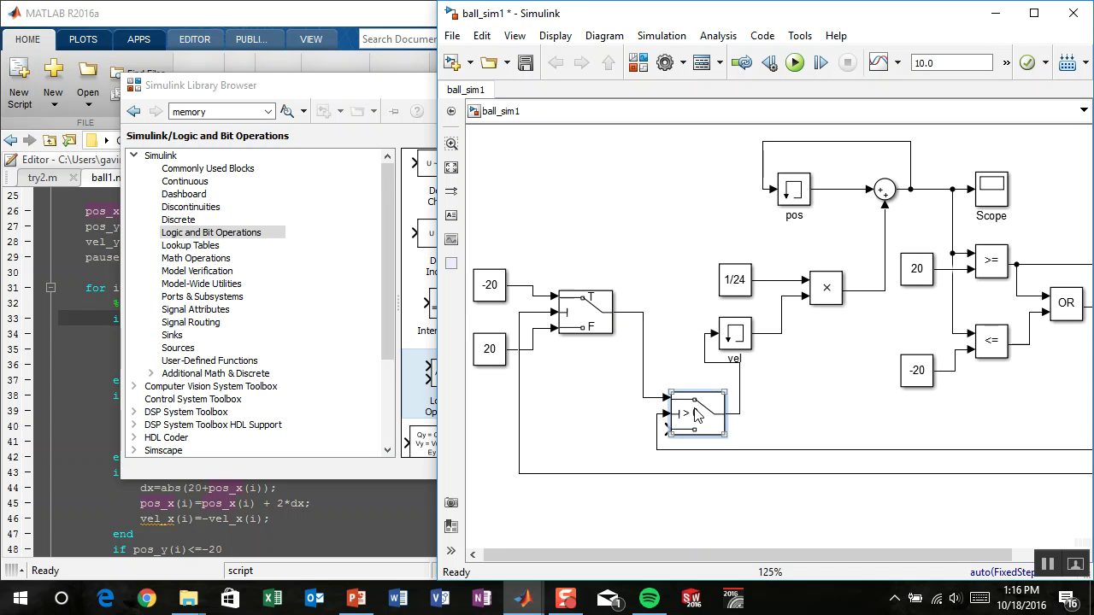
# - Connect vel's output to the second Switch's lower input, and reroute the lines around the vel label and the control line
pyautogui.moveTo(718, 363); pyautogui.dragTo(717, 369)
pyautogui.moveTo(673, 434)
pyautogui.mouseDown()
pyautogui.moveTo(670, 422)
pyautogui.moveTo(764, 378)
pyautogui.moveTo(781, 333)
pyautogui.mouseUp()
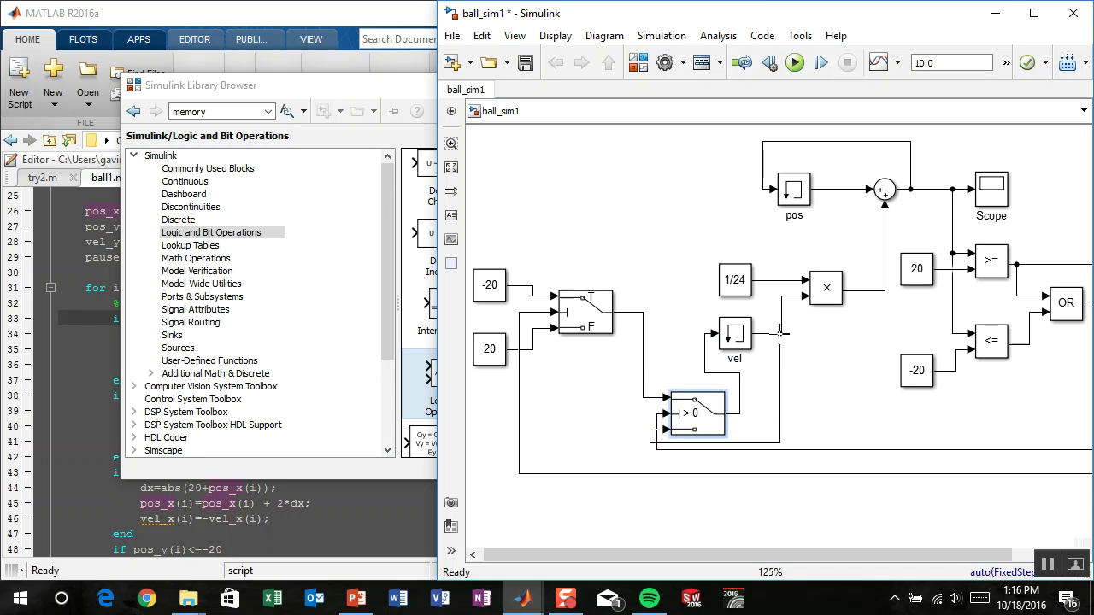
pyautogui.moveTo(738, 442); pyautogui.dragTo(738, 462)
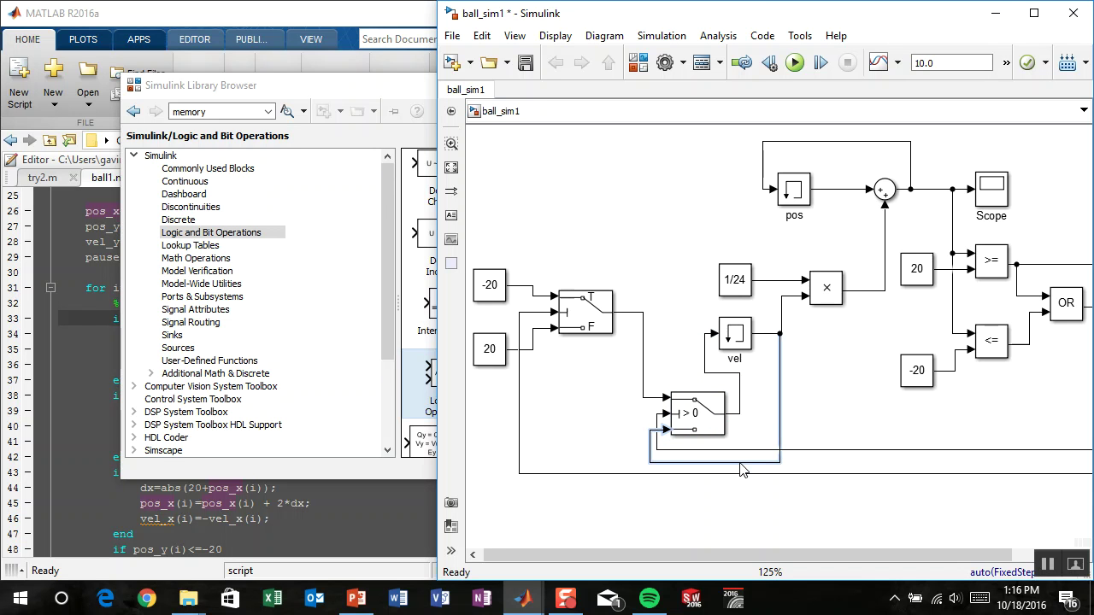
# - Shift the vertical segment of vel's feedback line further from the second Switch's control line
pyautogui.moveTo(654, 452); pyautogui.dragTo(618, 453)
pyautogui.click(581, 419)
# - Review the signal path from the two comparison blocks and the OR block back to the Switches and vel
pyautogui.hscroll(1, 790, 427)
pyautogui.moveTo(797, 418); pyautogui.dragTo(619, 424)
pyautogui.click(857, 304)
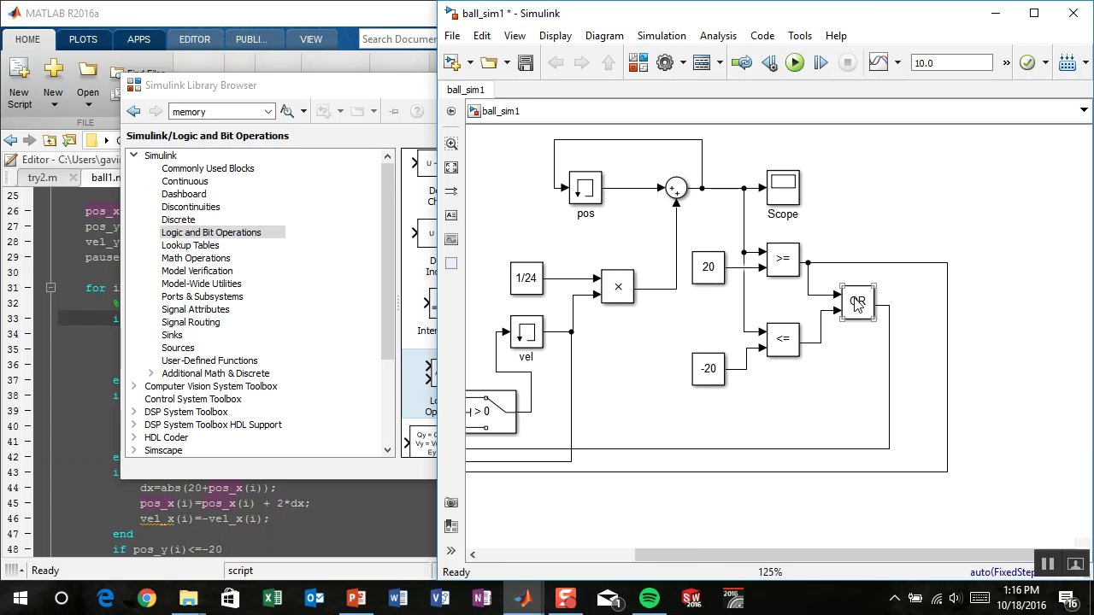
pyautogui.click(788, 268)
pyautogui.click(792, 349)
pyautogui.click(635, 361)
pyautogui.hscroll(-3, 703, 354)
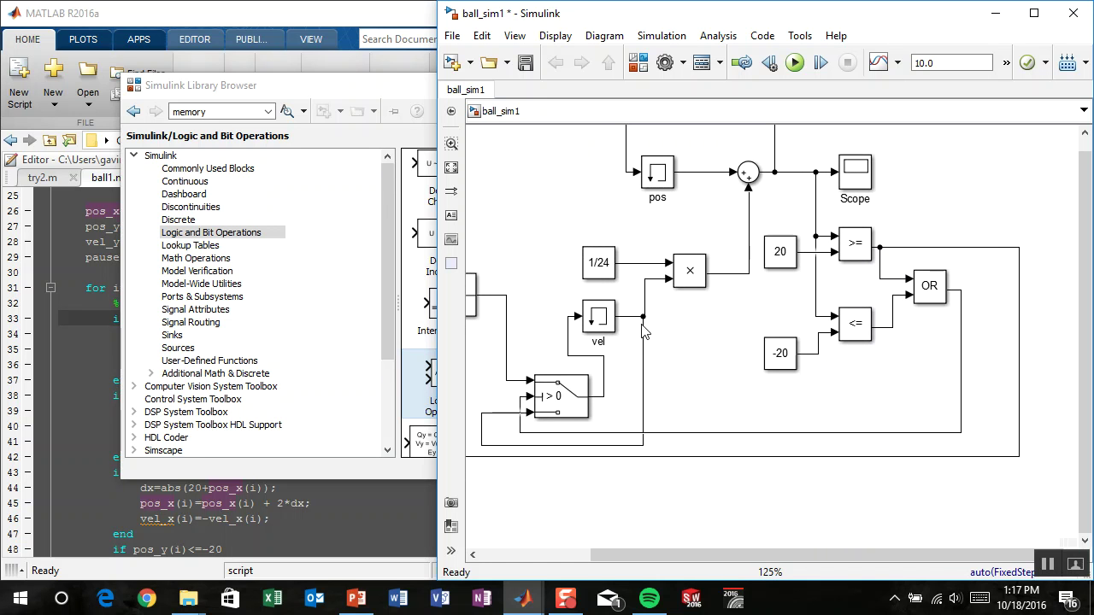
pyautogui.click(578, 382)
# - Run the simulation and inspect the position trace on the Scope with the axes scaled to fit
pyautogui.click(699, 361)
pyautogui.doubleClick(857, 171)
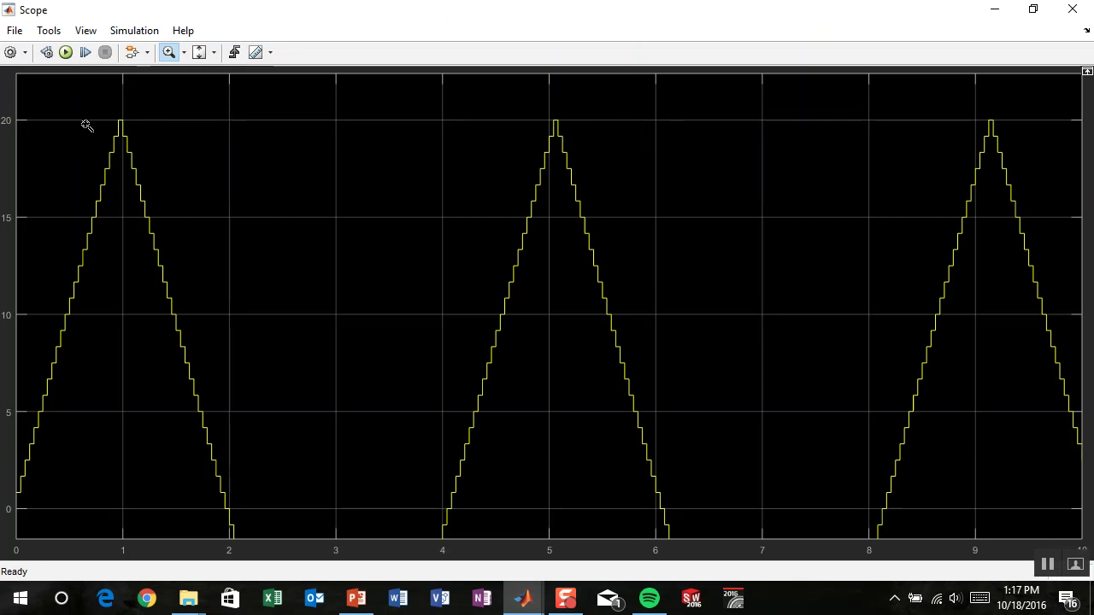
pyautogui.click(196, 54)
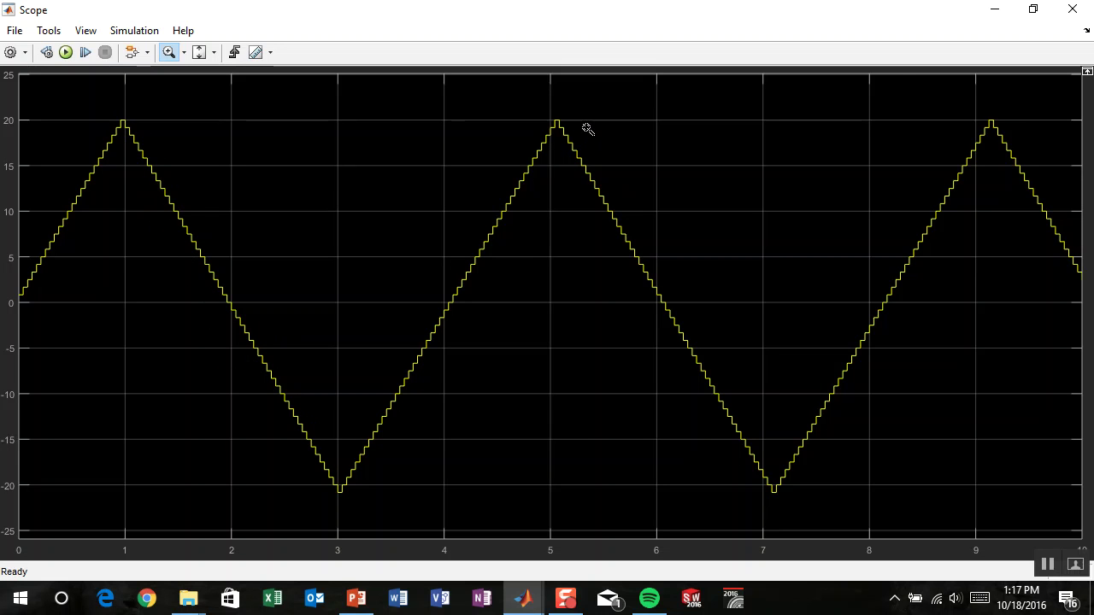
pyautogui.click(1073, 9)
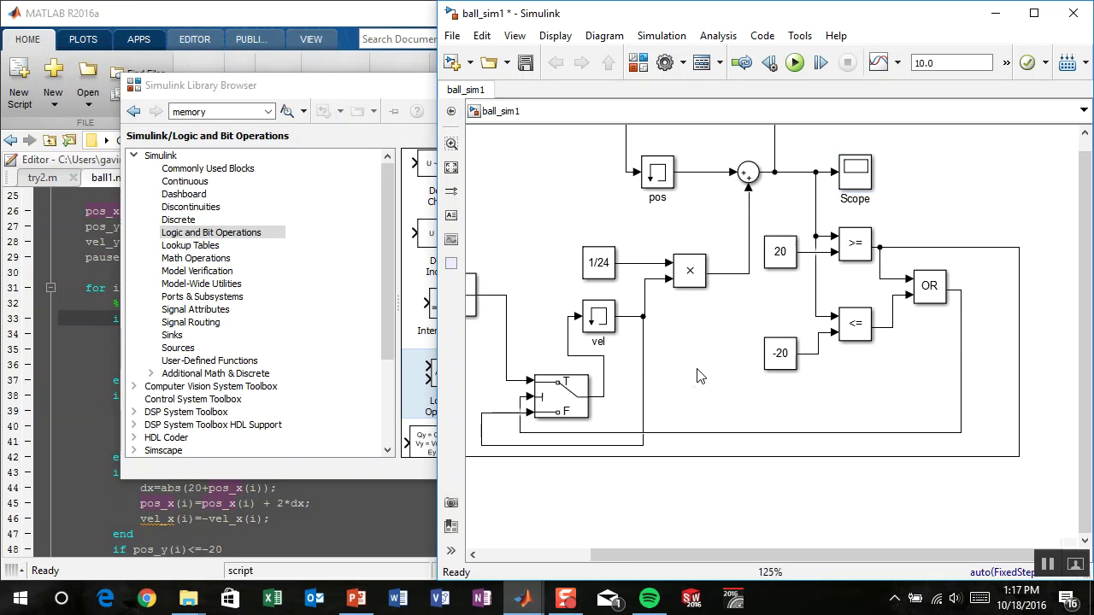
# - Group all blocks and lines of the model into a single subsystem
pyautogui.scroll(-4, 698, 376)
pyautogui.moveTo(627, 249); pyautogui.dragTo(663, 257)
pyautogui.scroll(1, 731, 291)
pyautogui.scroll(3, 740, 301)
pyautogui.scroll(-1, 740, 301)
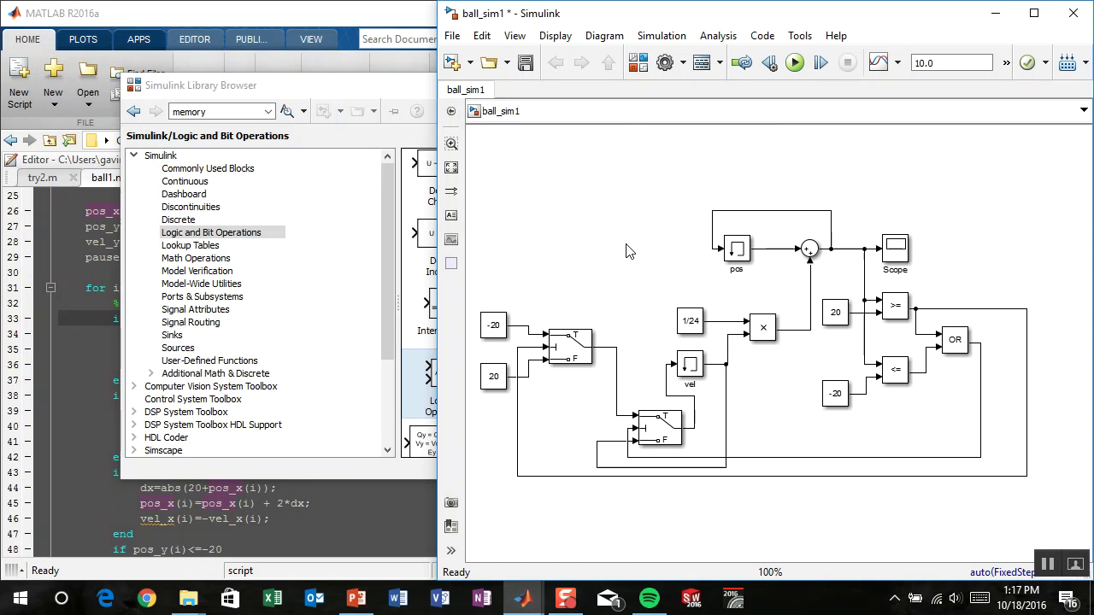
pyautogui.scroll(-1, 647, 189)
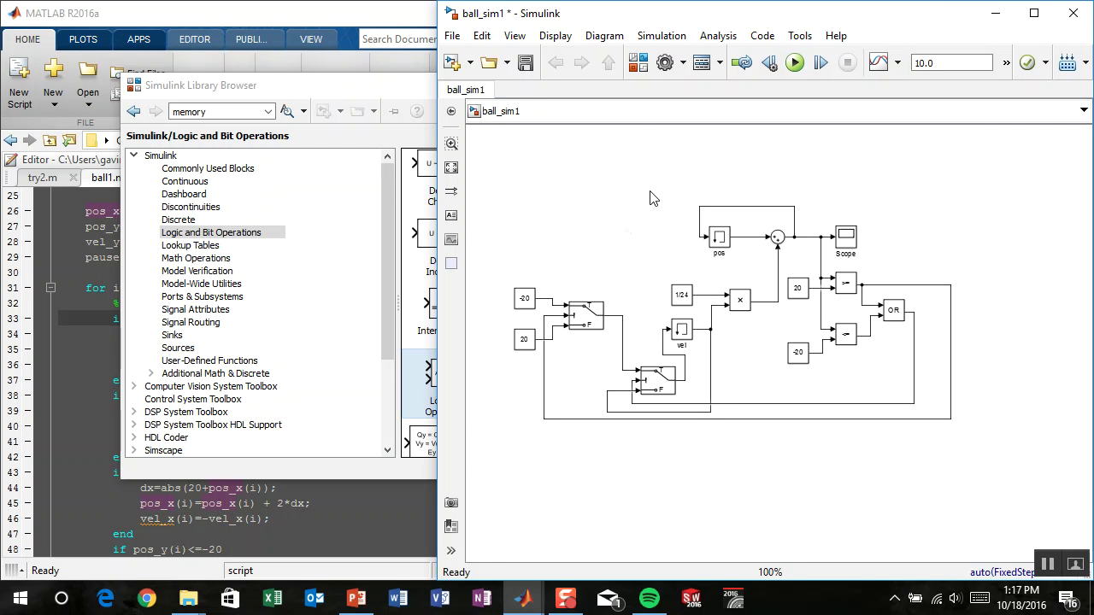
pyautogui.moveTo(477, 148); pyautogui.dragTo(1002, 458)
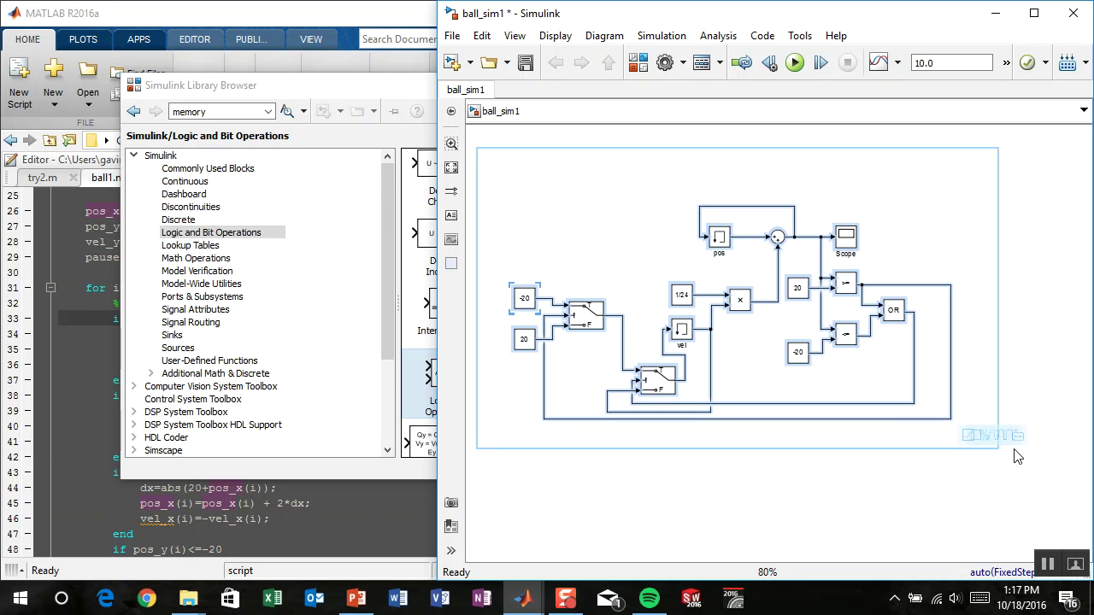
pyautogui.moveTo(1012, 448)
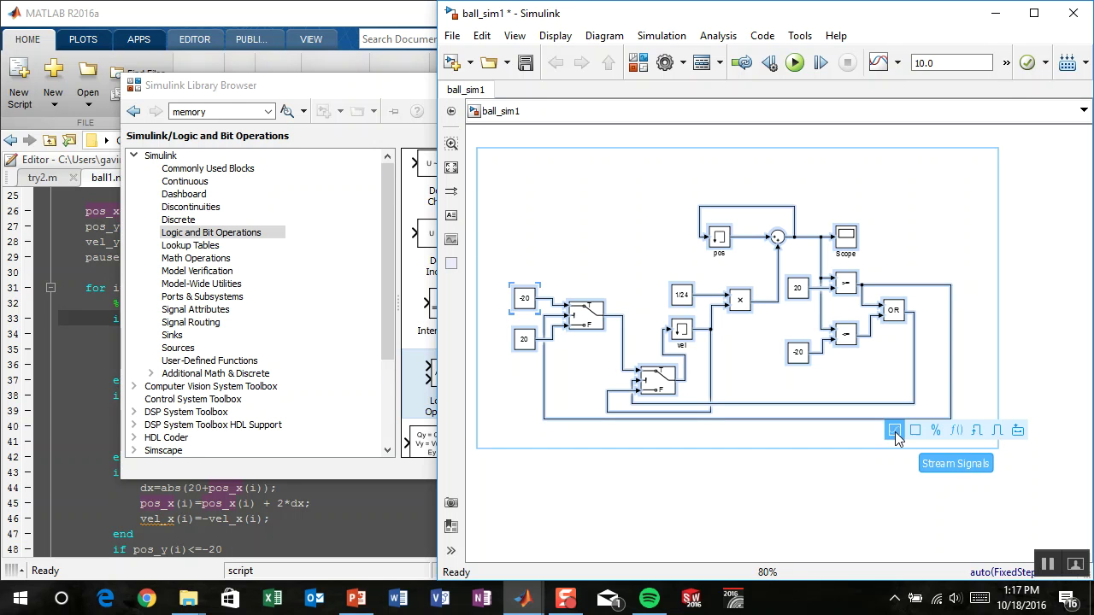
pyautogui.click(1019, 430)
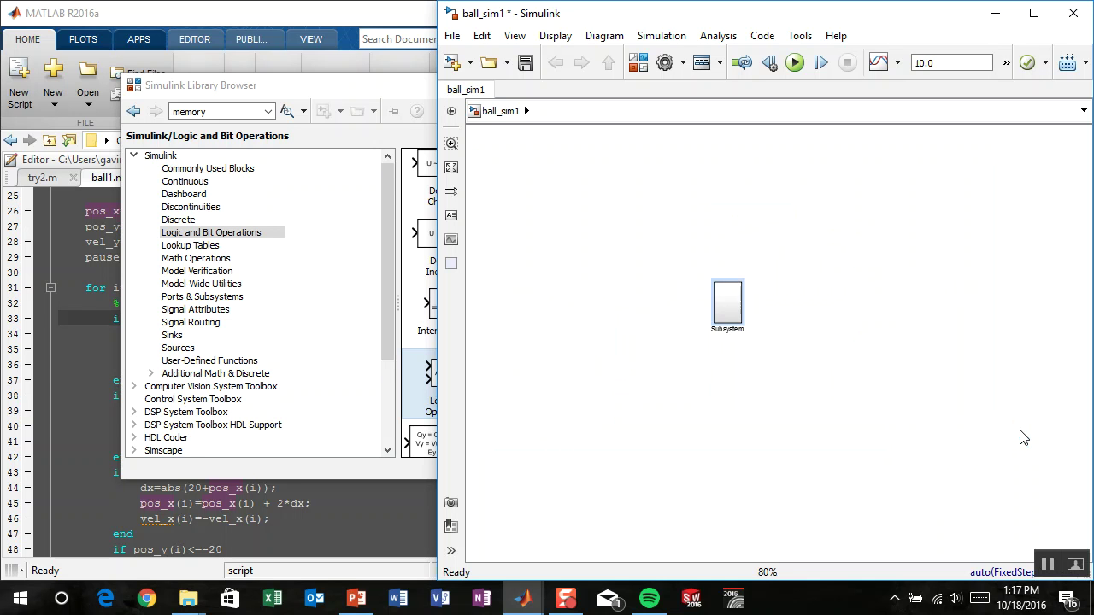
# - Inside the new subsystem, add an output port and branch the position signal to it from the line feeding the Scope
pyautogui.doubleClick(728, 304)
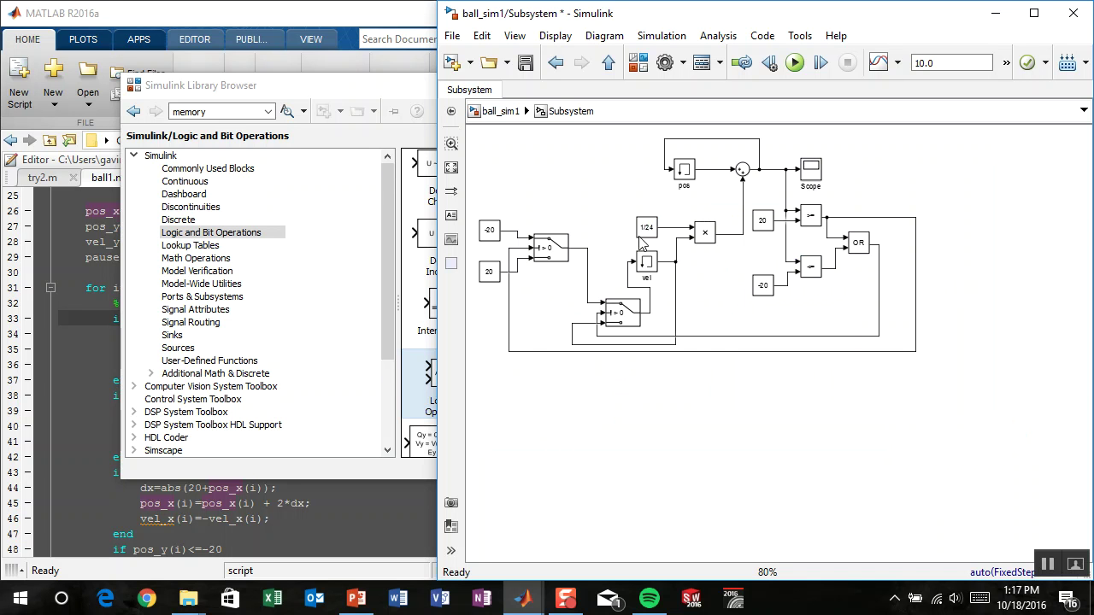
pyautogui.doubleClick(932, 190)
pyautogui.write('out')
pyautogui.press('Return')
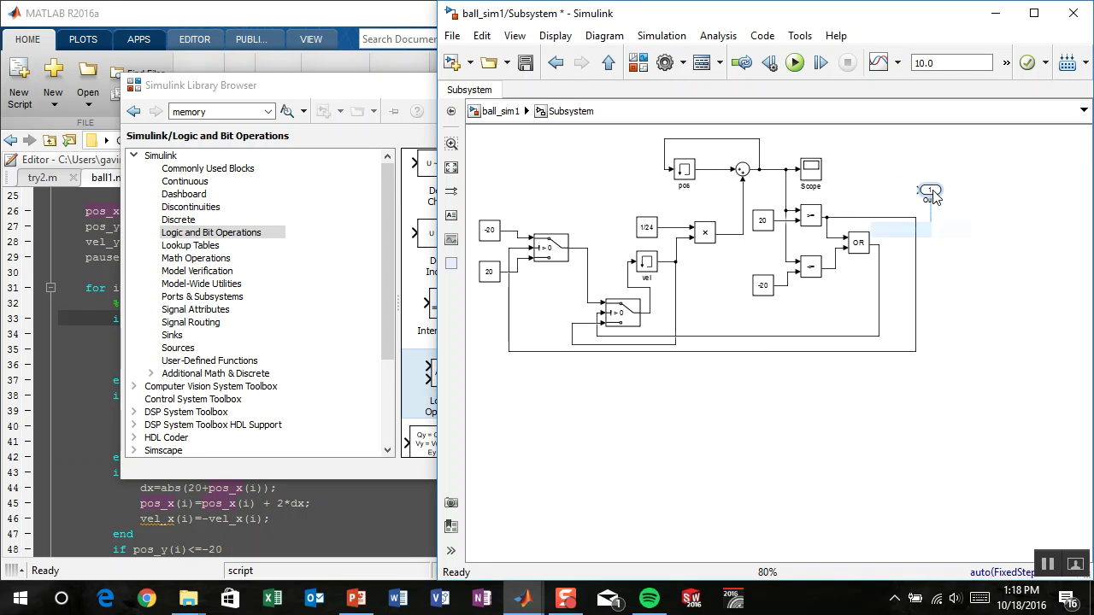
pyautogui.moveTo(933, 193); pyautogui.dragTo(956, 169)
pyautogui.moveTo(846, 148); pyautogui.dragTo(823, 170)
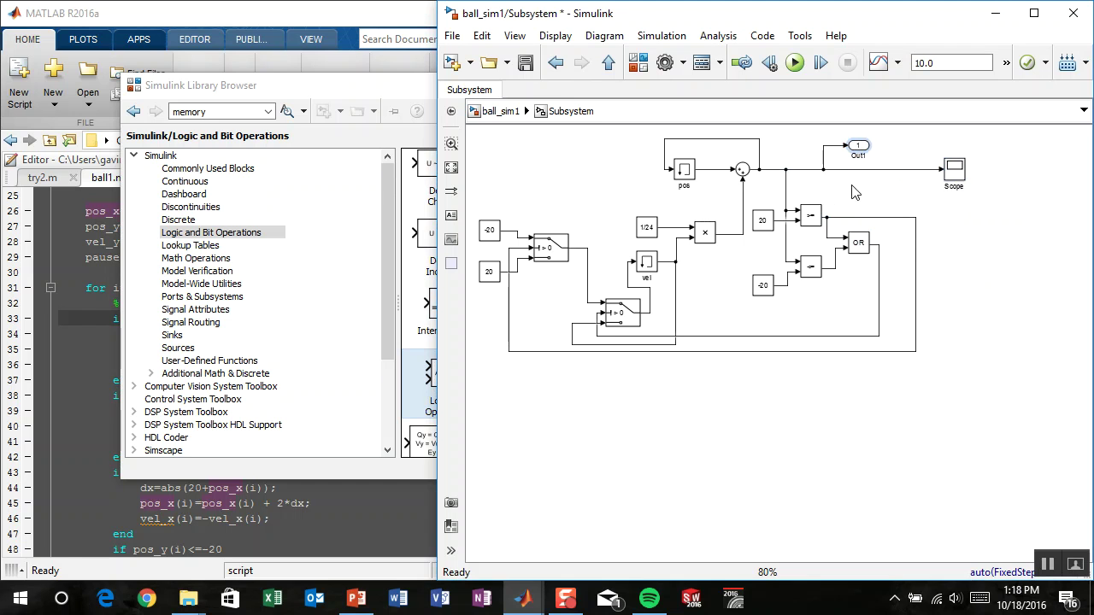
# - Delete the Scope inside the subsystem and return to the top level of the model
pyautogui.moveTo(914, 140); pyautogui.dragTo(1025, 185)
pyautogui.click(1028, 192)
pyautogui.press('Escape')
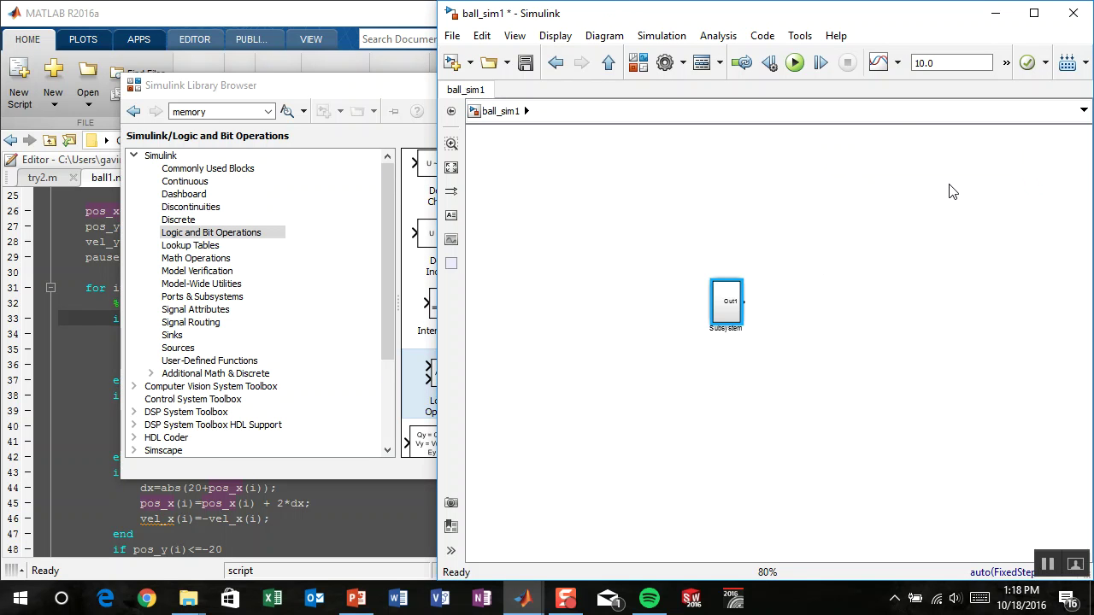
# - Make the subsystem block wider and shorter, move it up, and place a copy directly below it
pyautogui.scroll(3, 770, 316)
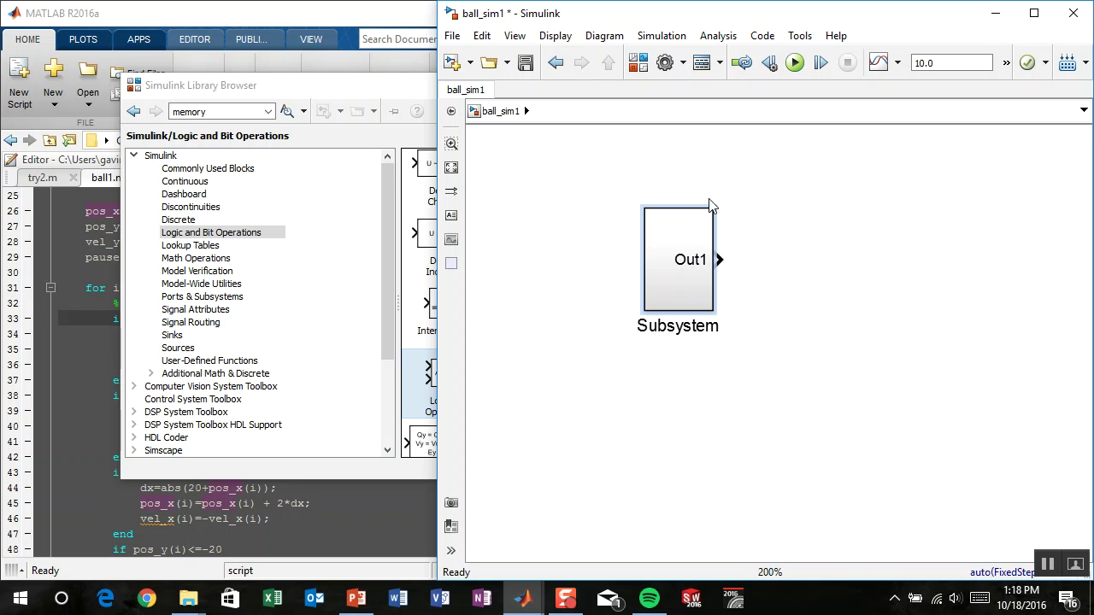
pyautogui.moveTo(713, 208); pyautogui.dragTo(766, 254)
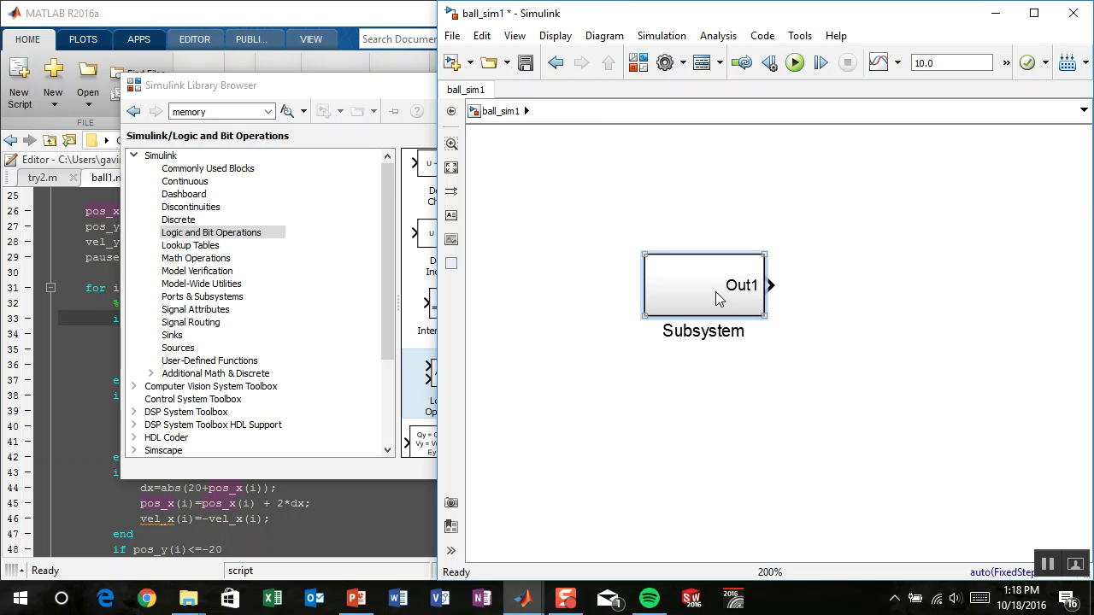
pyautogui.moveTo(716, 296); pyautogui.dragTo(715, 230)
pyautogui.click(719, 368)
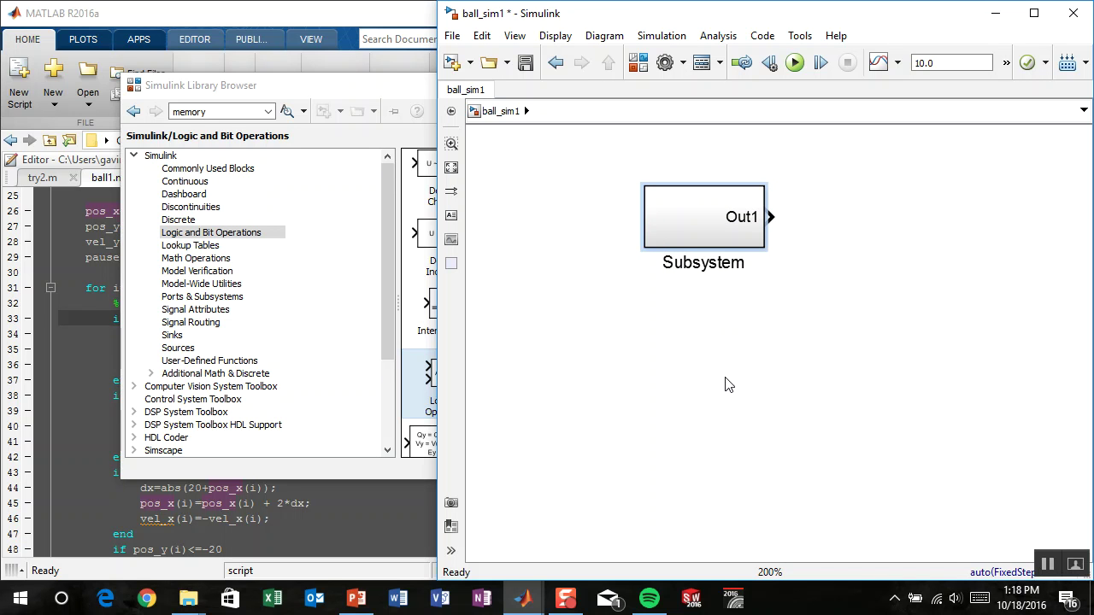
pyautogui.moveTo(740, 214); pyautogui.dragTo(775, 352)
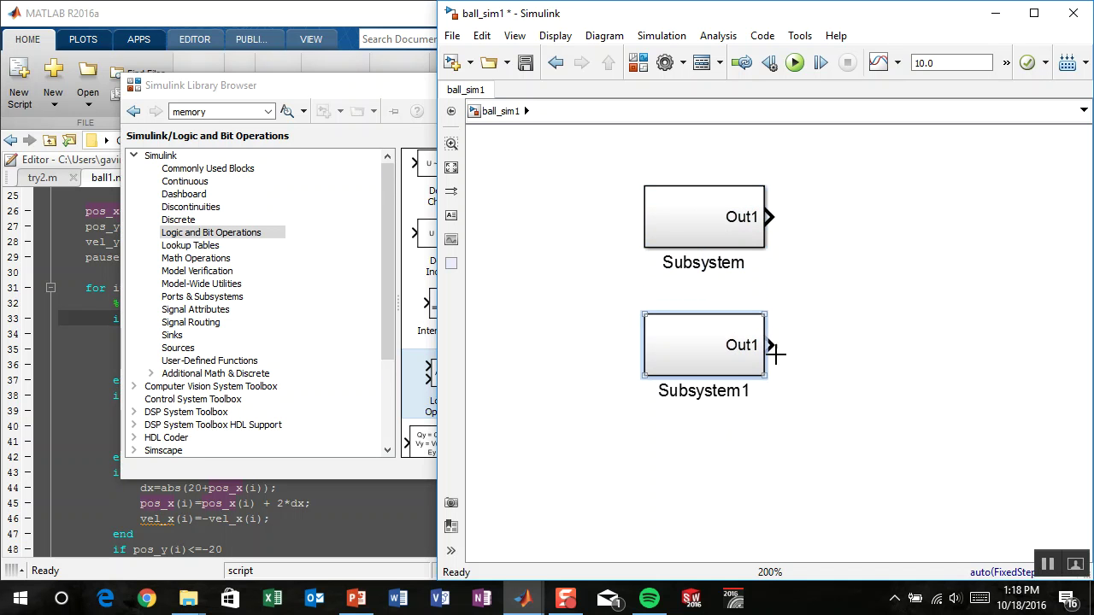
# - Rename the upper subsystem x_coord
pyautogui.click(728, 263)
pyautogui.press('BackSpace')
pyautogui.press('BackSpace')
pyautogui.press('BackSpace')
pyautogui.press('BackSpace')
pyautogui.press('BackSpace')
pyautogui.press('BackSpace')
pyautogui.press('BackSpace')
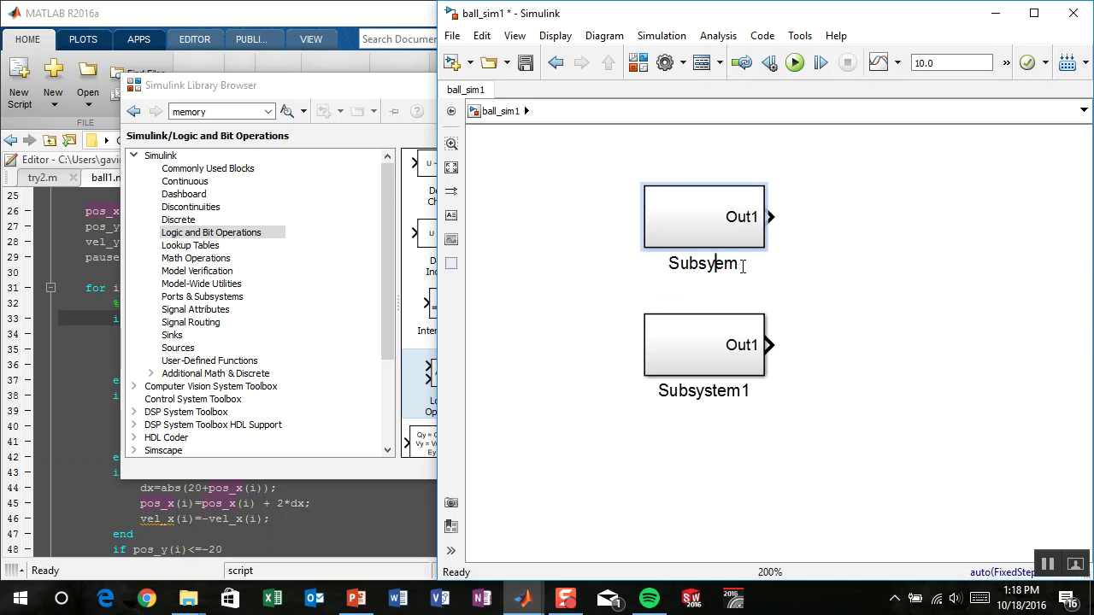
pyautogui.press('Delete')
pyautogui.press('Delete')
pyautogui.write('x_coord')
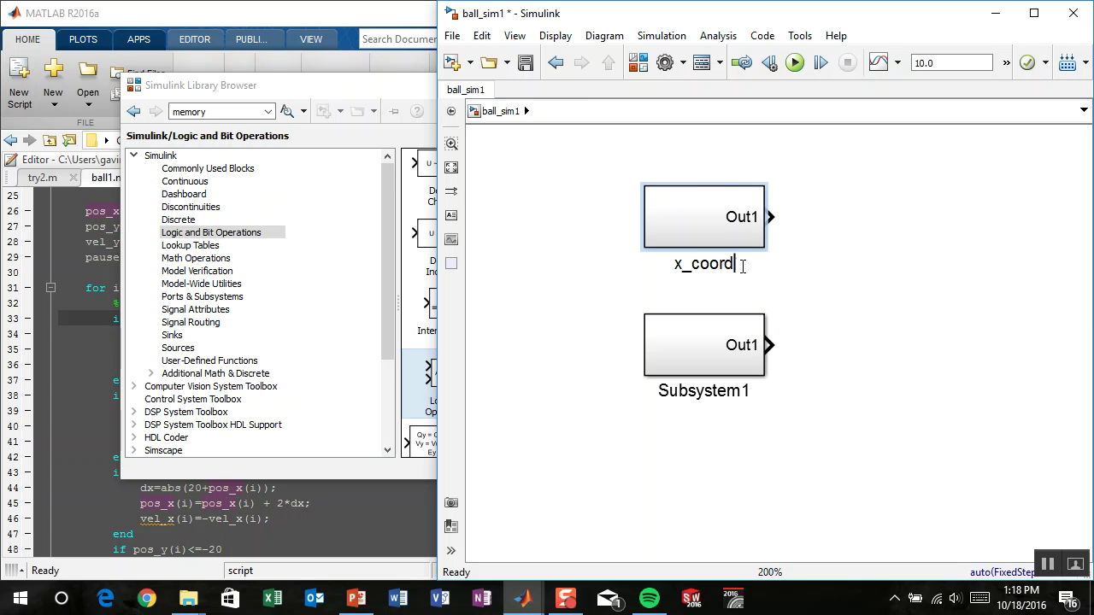
pyautogui.press('Return')
# - Rename the lower subsystem y_coord
pyautogui.click(720, 391)
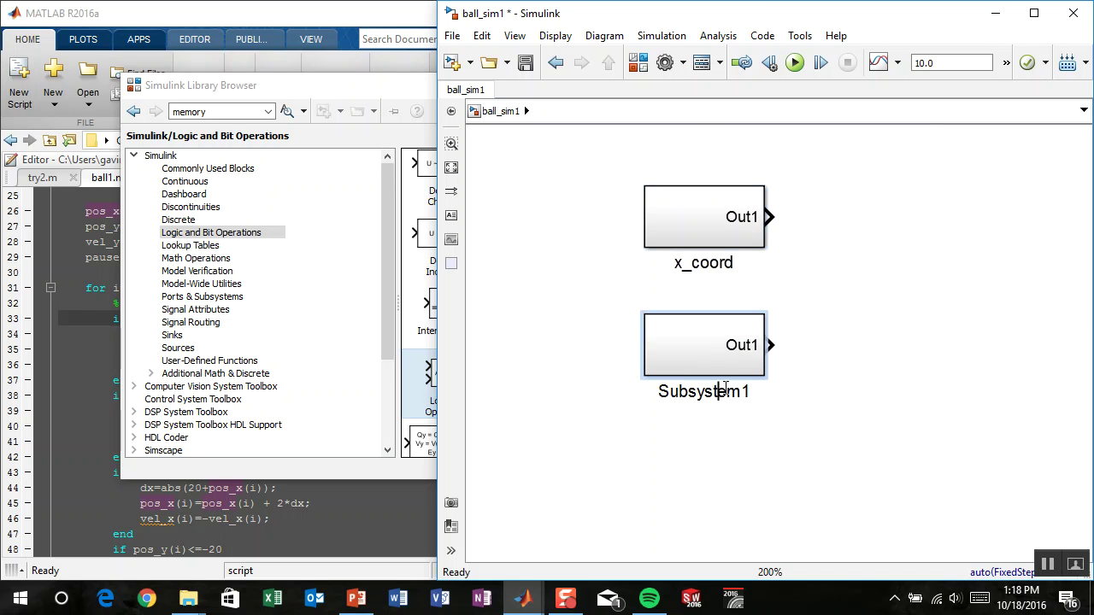
pyautogui.press('BackSpace')
pyautogui.press('BackSpace')
pyautogui.press('BackSpace')
pyautogui.press('BackSpace')
pyautogui.press('BackSpace')
pyautogui.press('BackSpace')
pyautogui.press('BackSpace')
pyautogui.press('Delete')
pyautogui.press('Delete')
pyautogui.press('Delete')
pyautogui.write('y_c')
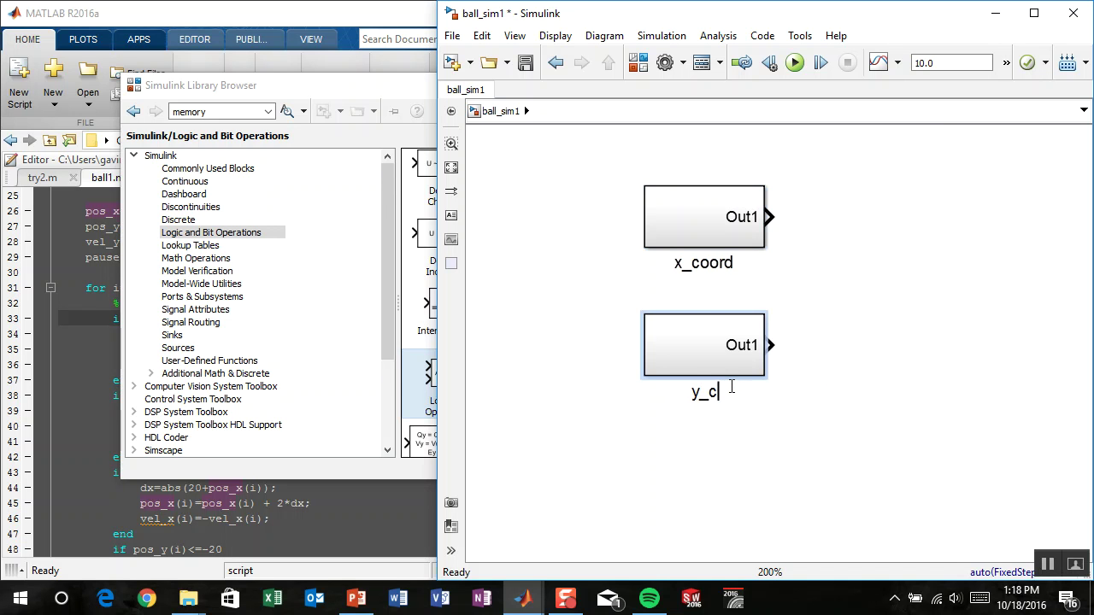
pyautogui.write('oord')
pyautogui.click(727, 449)
# - Inside the y_coord subsystem, set the initial condition of the vel memory block to 10
pyautogui.doubleClick(710, 351)
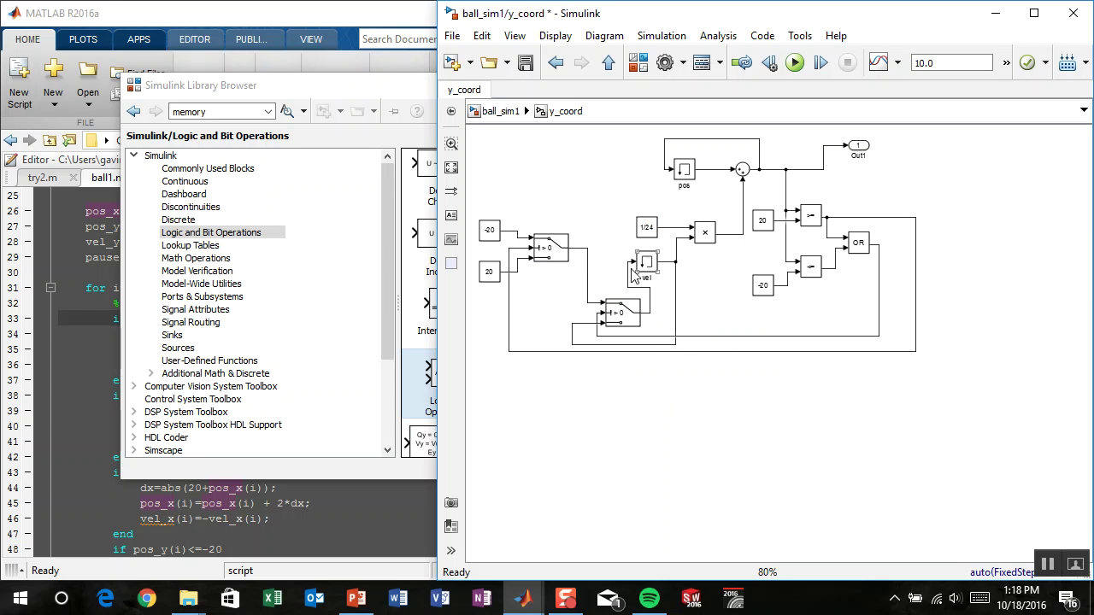
pyautogui.scroll(4, 634, 252)
pyautogui.moveTo(654, 233); pyautogui.dragTo(835, 282)
pyautogui.doubleClick(835, 282)
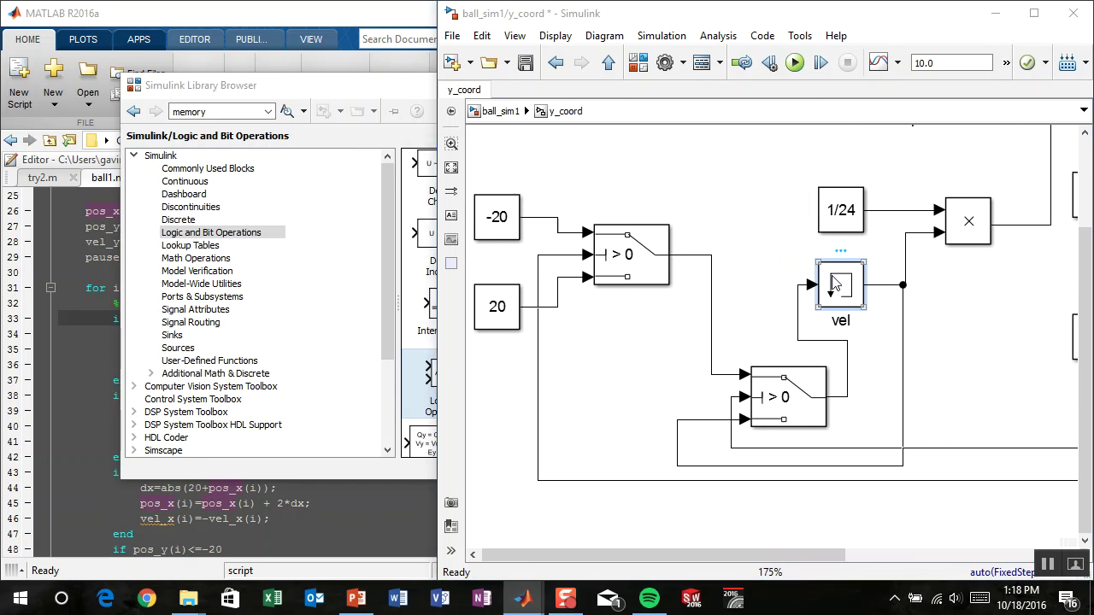
pyautogui.doubleClick(518, 274)
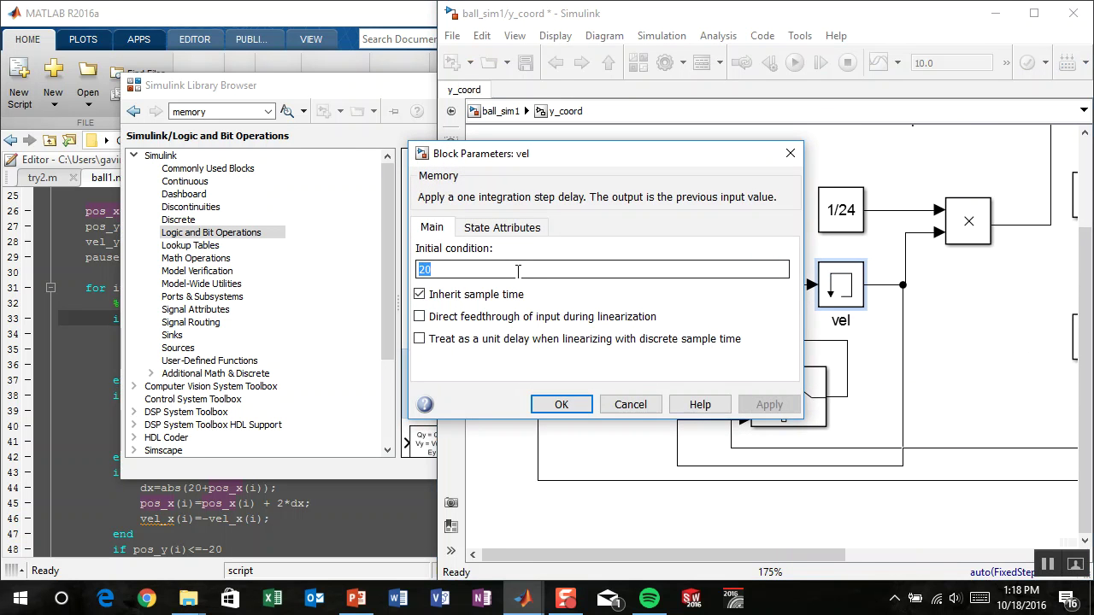
pyautogui.write('1')
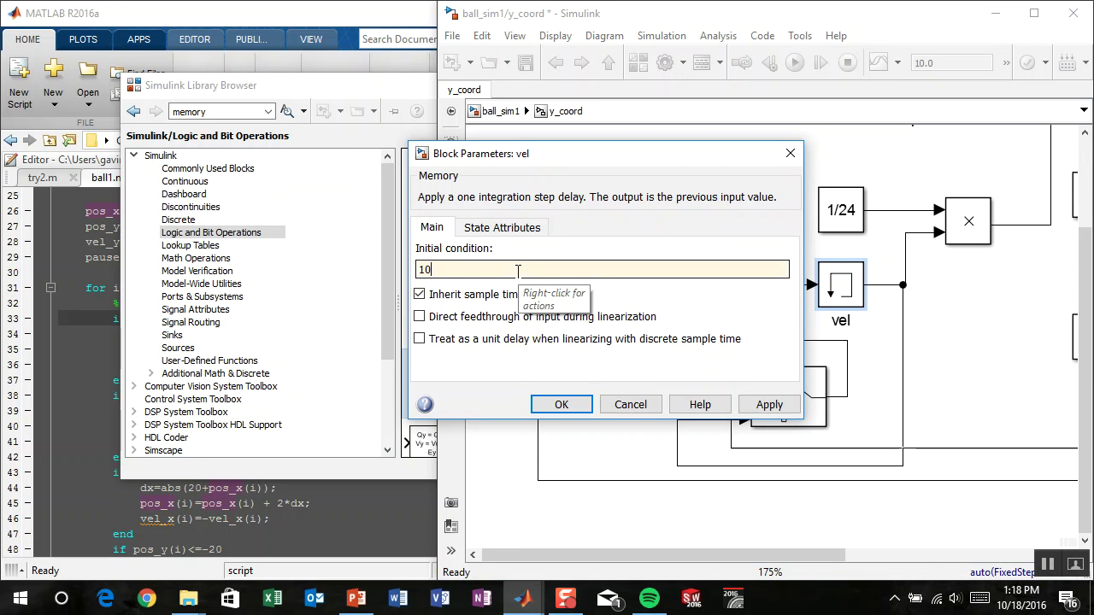
pyautogui.press('Return')
# - Set the upper constant feeding y_coord's first Switch to -10 and the lower constant to 10
pyautogui.click(506, 238)
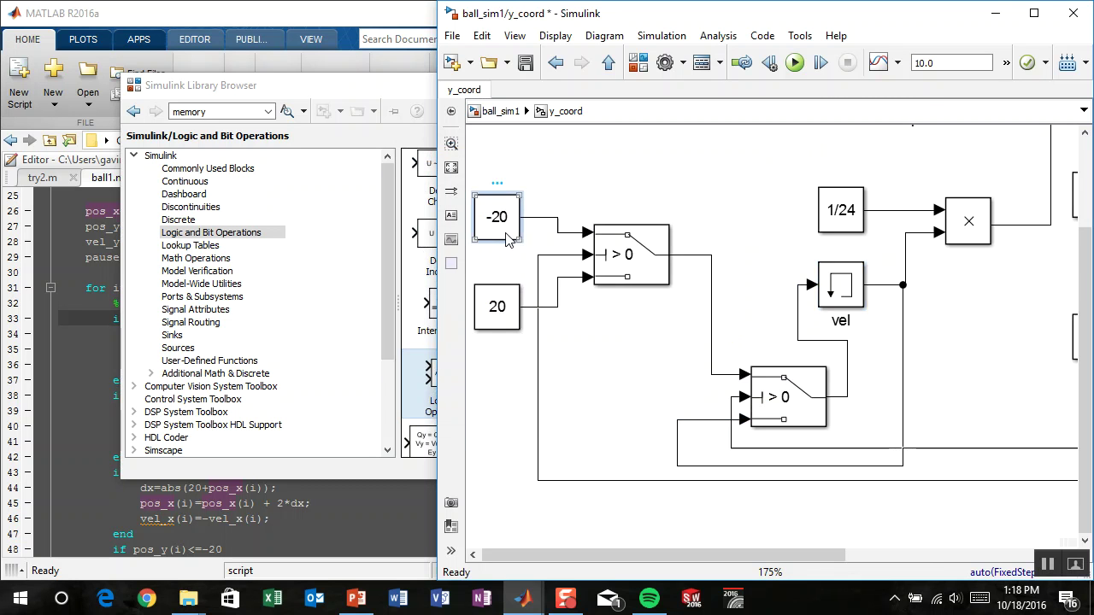
pyautogui.doubleClick(506, 237)
pyautogui.write('-10')
pyautogui.press('Return')
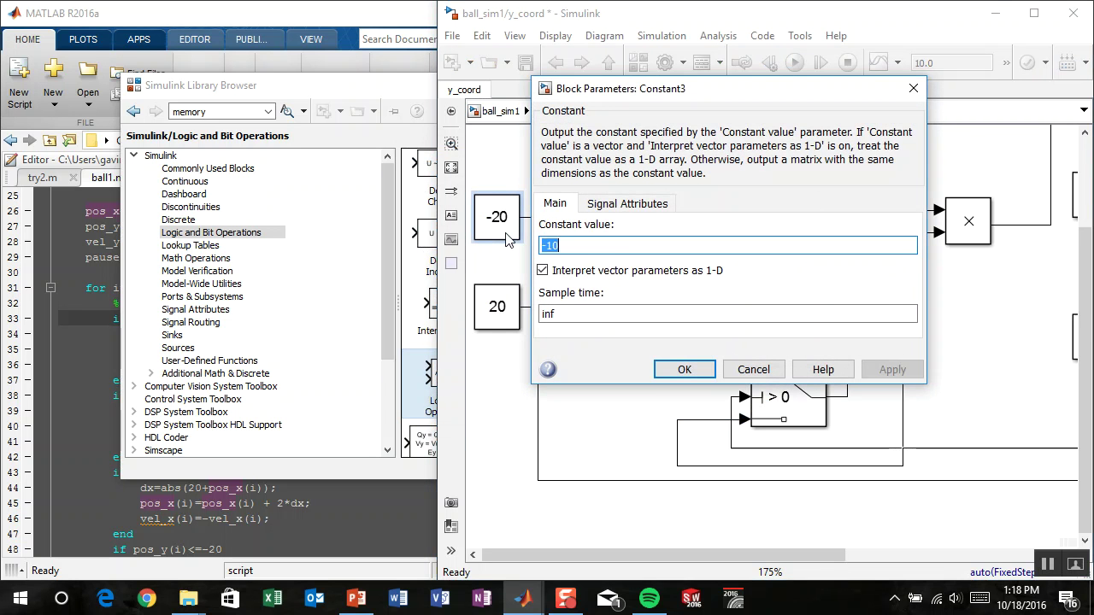
pyautogui.click(500, 293)
pyautogui.doubleClick(500, 293)
pyautogui.write('10')
pyautogui.press('Return')
# - Set the initial condition of the pos memory block in y_coord to 5
pyautogui.moveTo(929, 339); pyautogui.dragTo(661, 397)
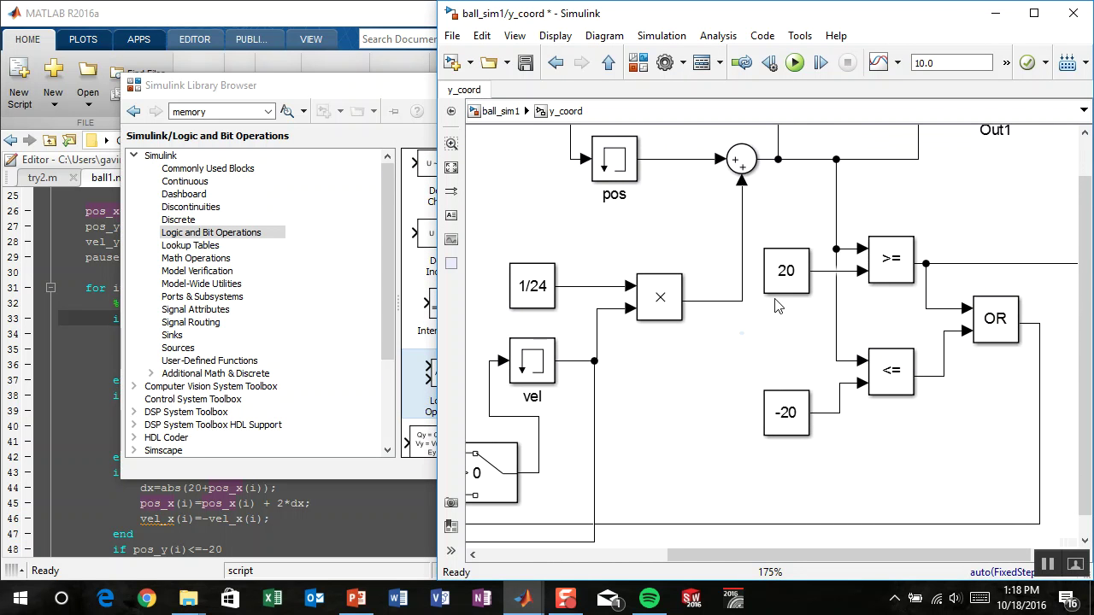
pyautogui.moveTo(781, 358); pyautogui.dragTo(786, 432)
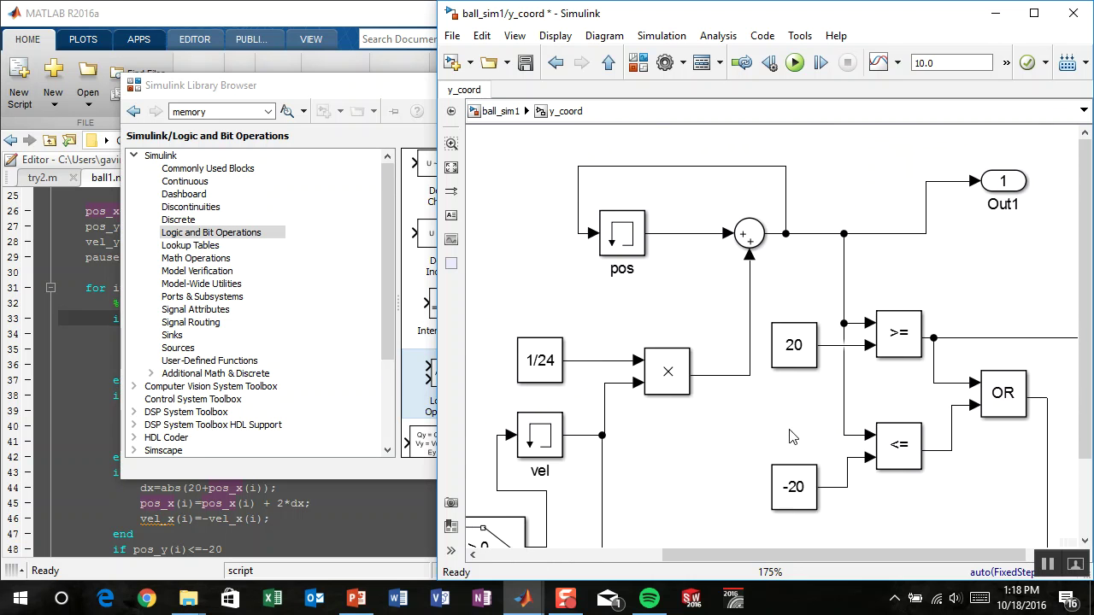
pyautogui.moveTo(617, 308); pyautogui.dragTo(703, 305)
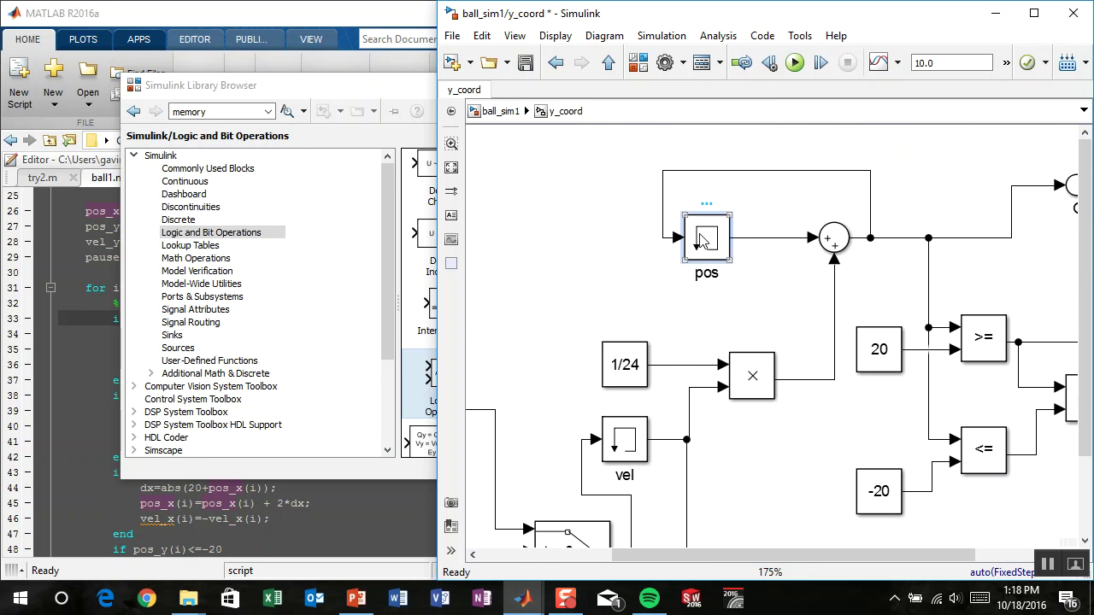
pyautogui.doubleClick(704, 239)
pyautogui.doubleClick(408, 220)
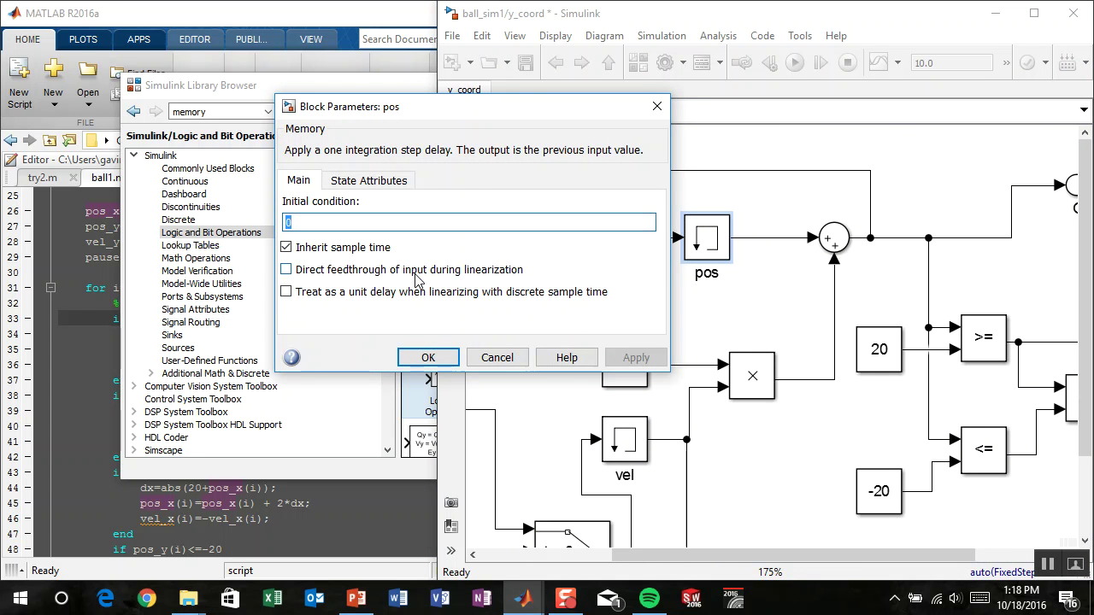
pyautogui.write('5')
pyautogui.press('Return')
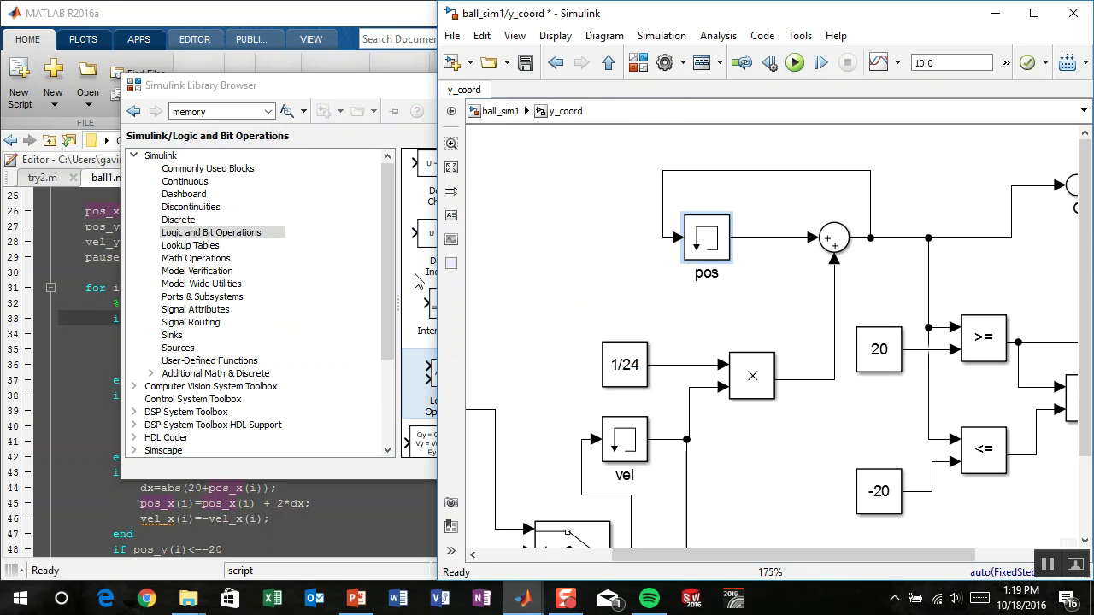
# - Add a Scope with 2 input ports at the top level of ball_sim1 and connect the x_coord and y_coord outputs to it
pyautogui.click(505, 112)
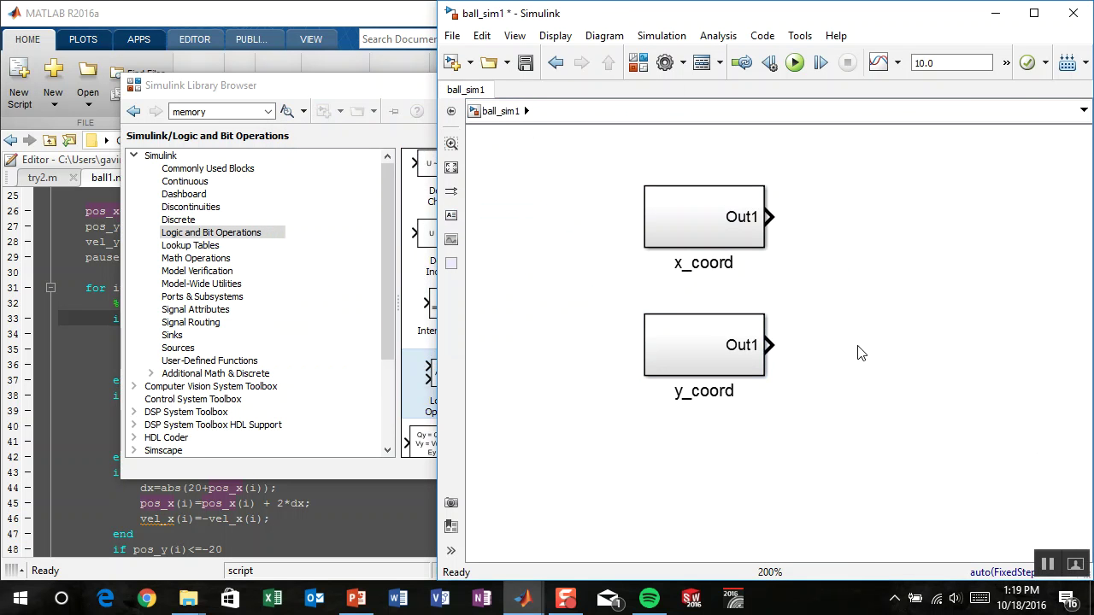
pyautogui.doubleClick(870, 289)
pyautogui.write('scopesc')
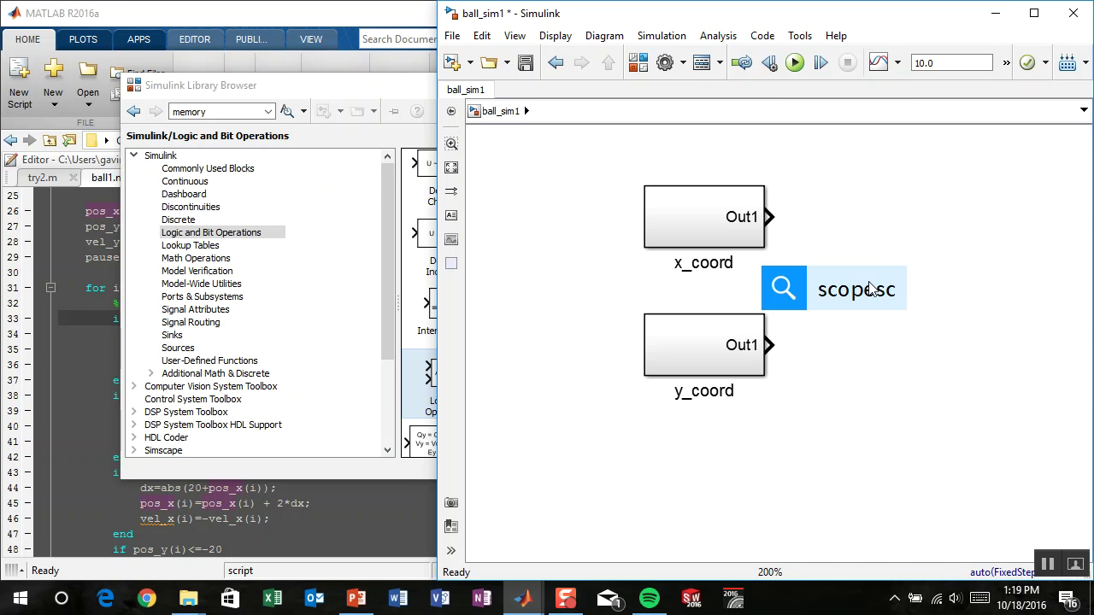
pyautogui.press('BackSpace')
pyautogui.press('BackSpace')
pyautogui.press('BackSpace')
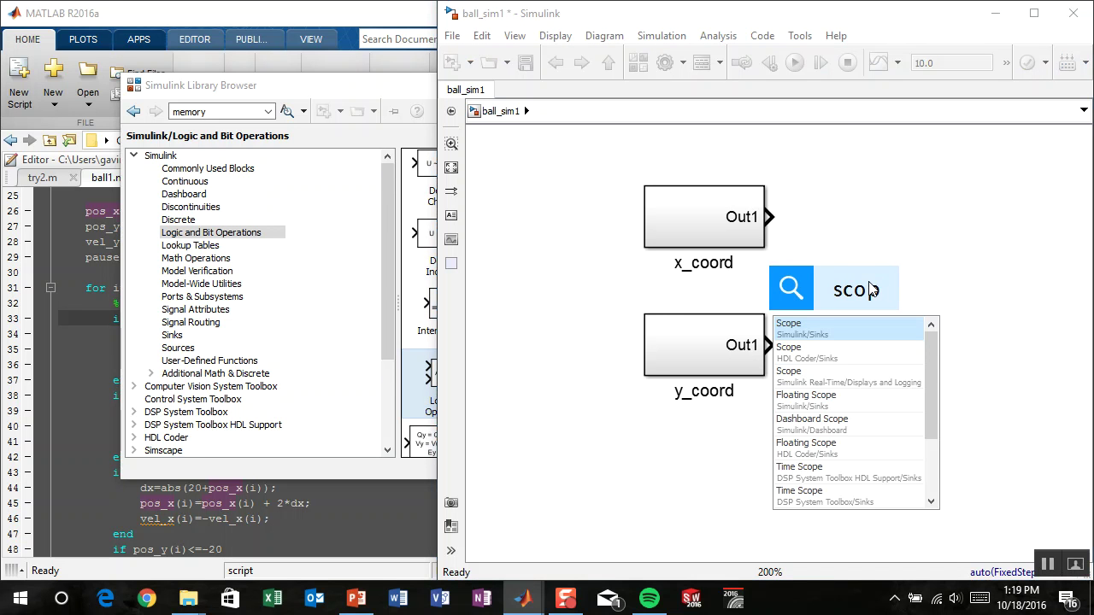
pyautogui.press('Return')
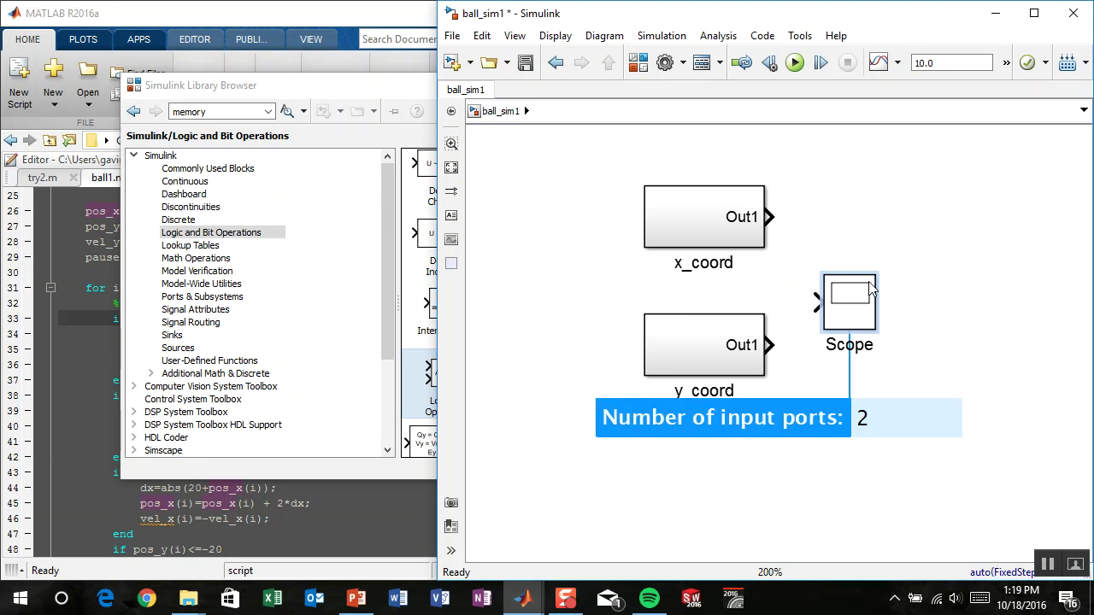
pyautogui.press('Return')
pyautogui.moveTo(872, 280)
pyautogui.mouseDown()
pyautogui.moveTo(991, 266)
pyautogui.moveTo(915, 263)
pyautogui.moveTo(767, 221)
pyautogui.mouseUp()
pyautogui.moveTo(770, 344); pyautogui.dragTo(889, 312)
# - Run the simulation from the Scope and view both position traces enlarged to full screen
pyautogui.doubleClick(896, 298)
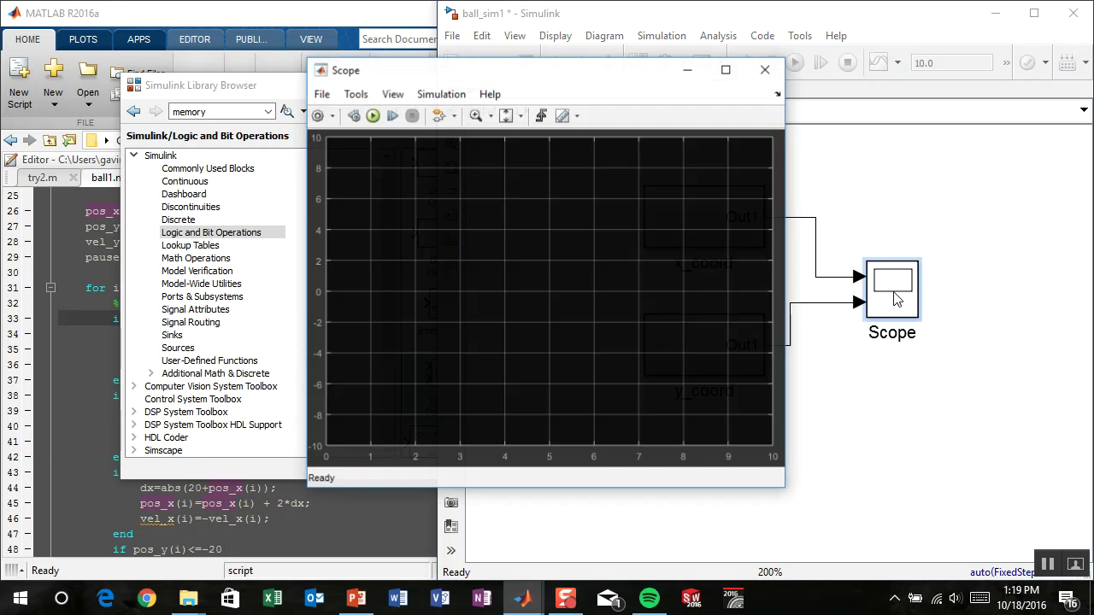
pyautogui.click(373, 115)
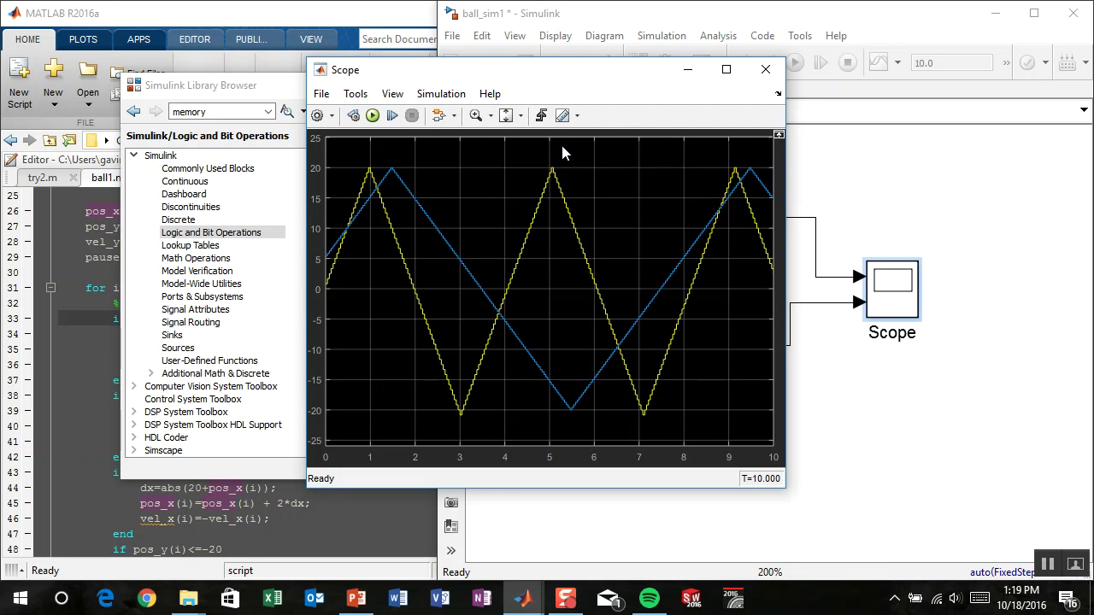
pyautogui.doubleClick(578, 70)
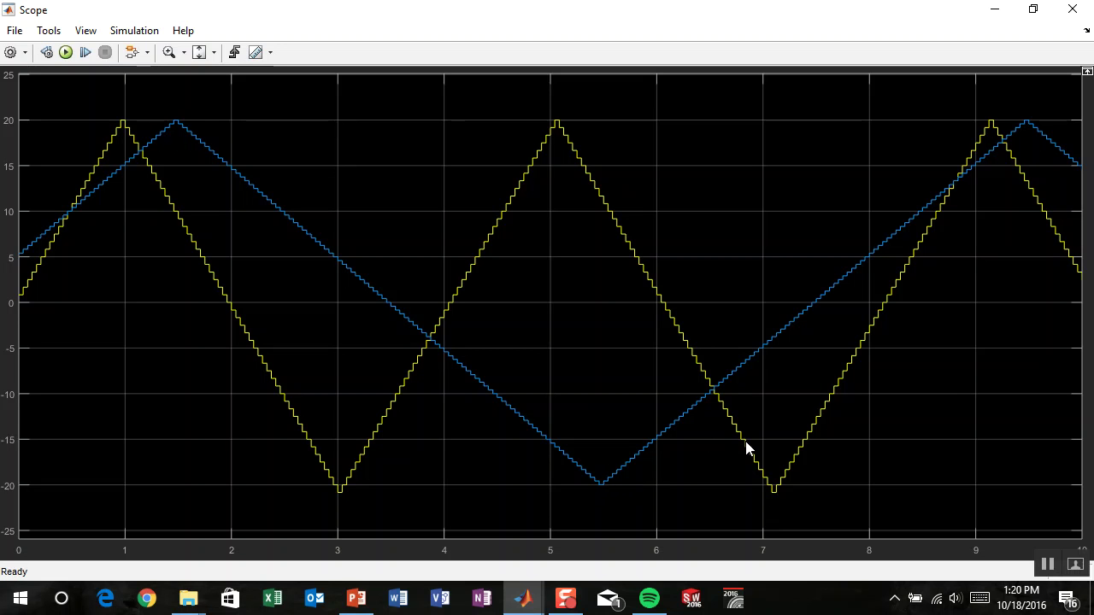
pyautogui.click(1072, 11)
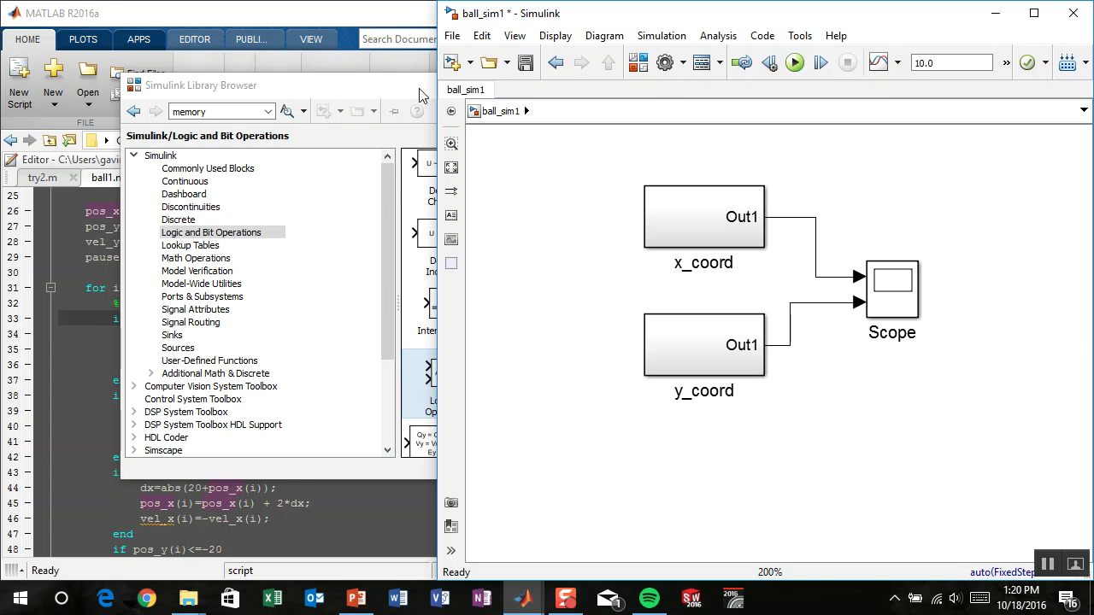
# - Close the Library Browser and examine x_coord's wall comparisons and velocity loop against the collision code in ball1.m
pyautogui.moveTo(419, 94); pyautogui.dragTo(379, 105)
pyautogui.click(592, 96)
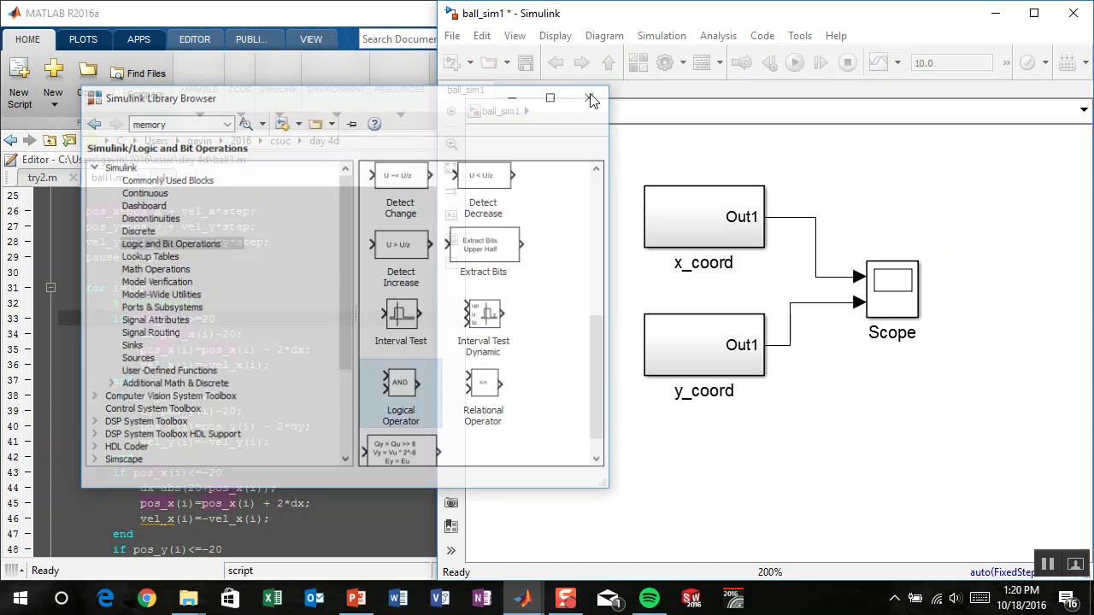
pyautogui.click(671, 213)
pyautogui.doubleClick(672, 214)
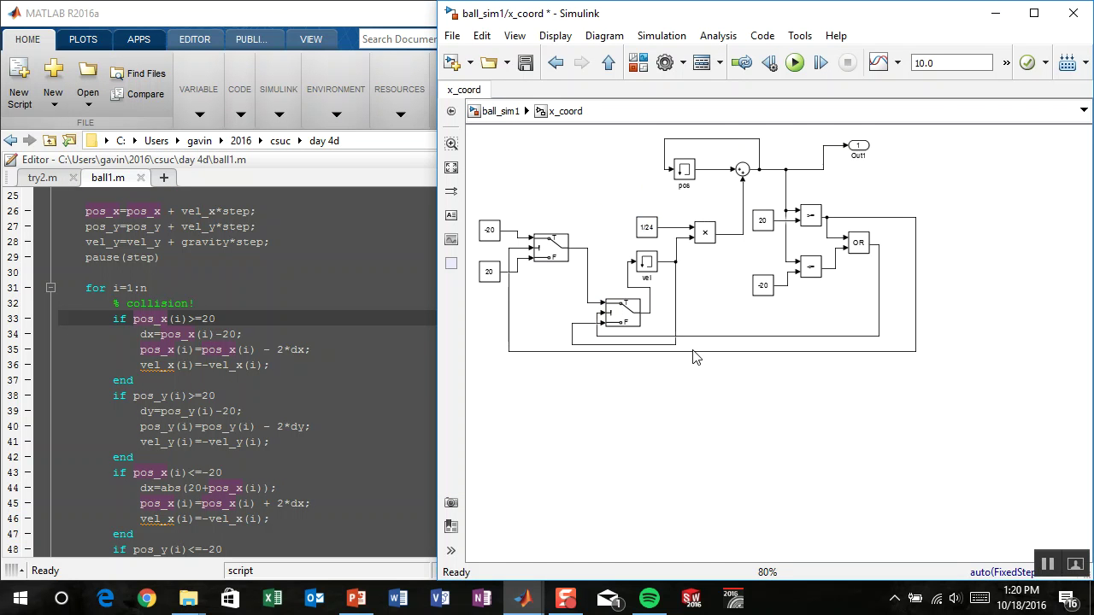
pyautogui.scroll(5, 798, 313)
pyautogui.moveTo(828, 245); pyautogui.dragTo(832, 427)
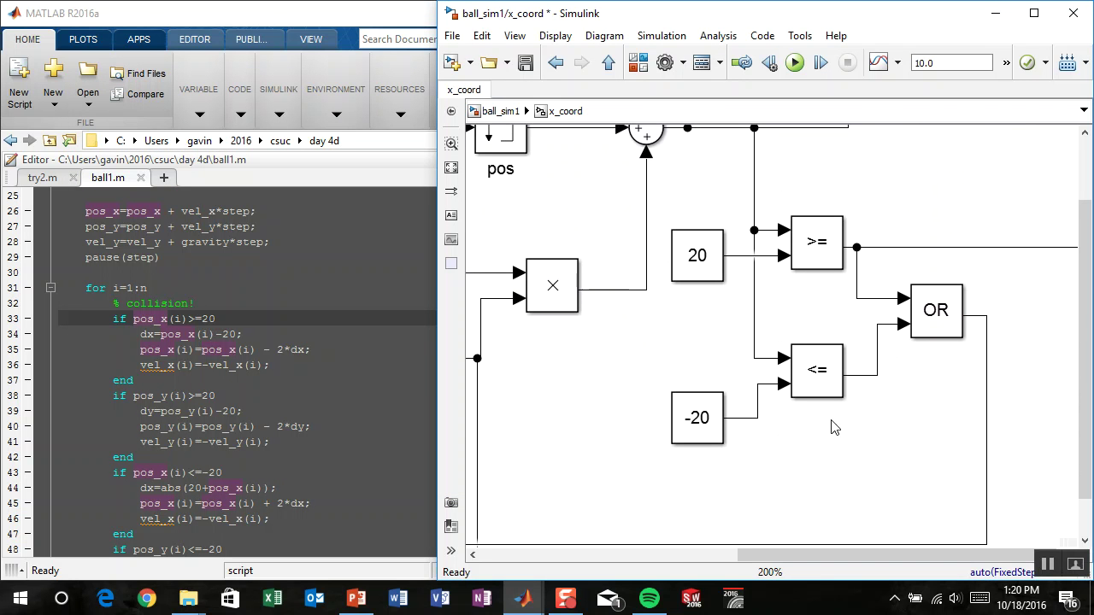
pyautogui.click(828, 240)
pyautogui.doubleClick(827, 240)
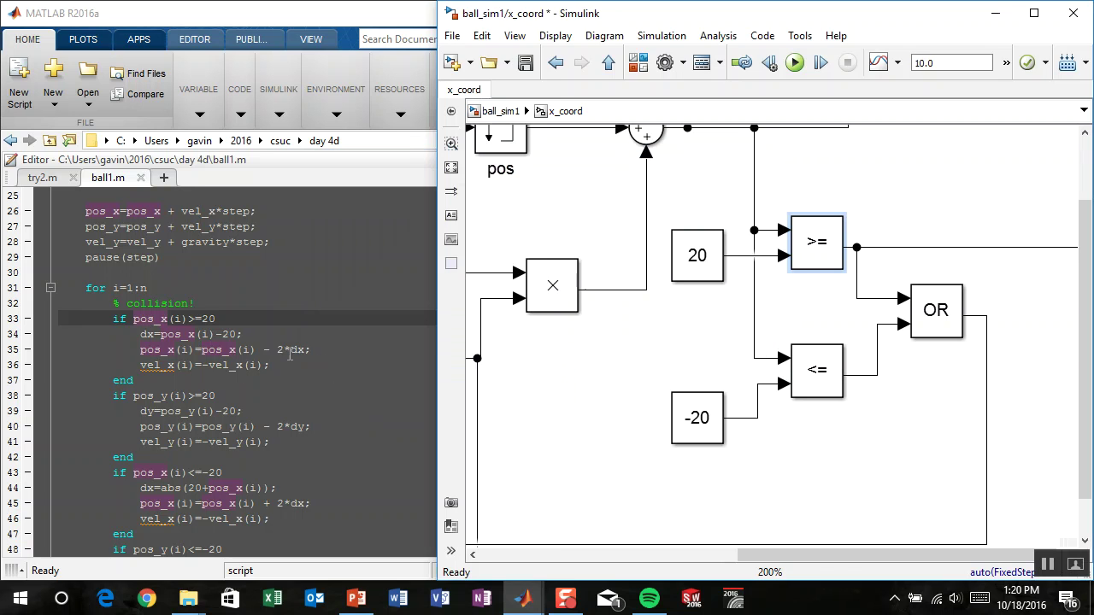
pyautogui.click(290, 351)
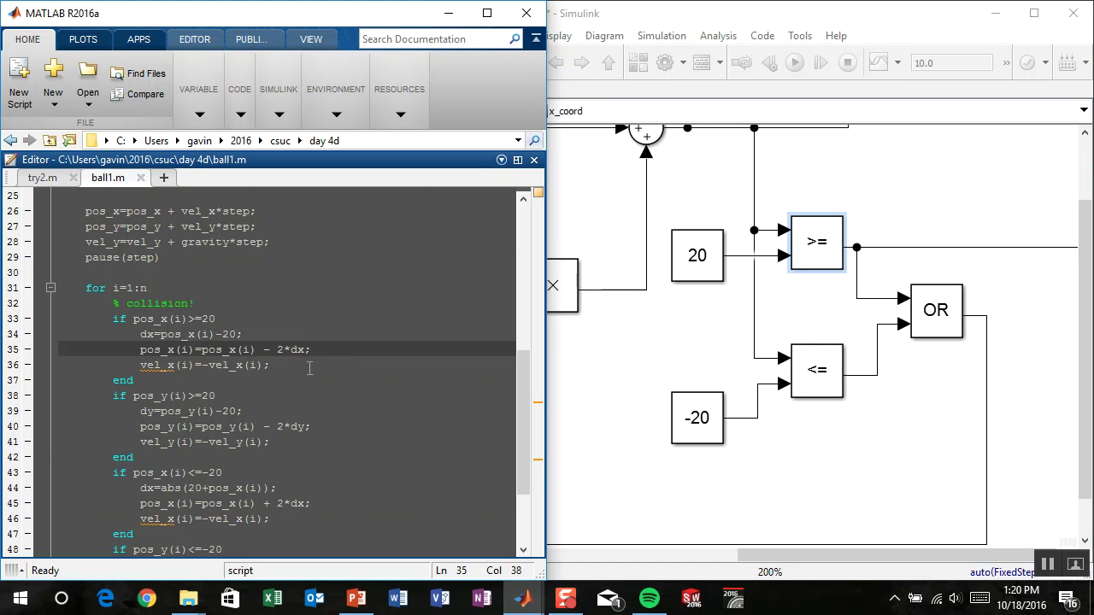
pyautogui.press('XF86KbdBrightnessUp')
pyautogui.click(648, 335)
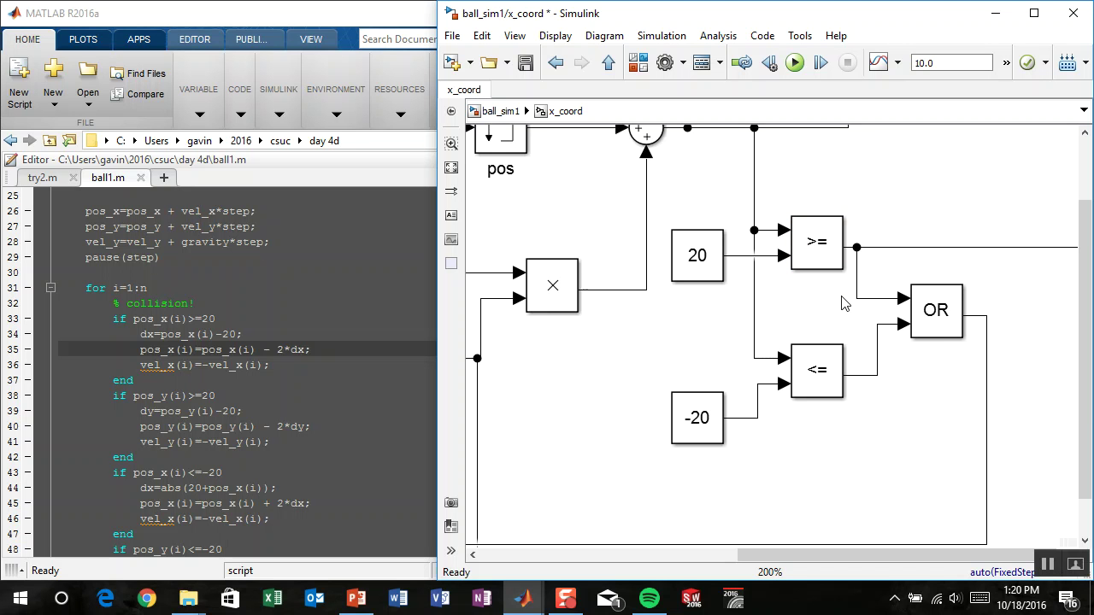
pyautogui.scroll(-2, 620, 351)
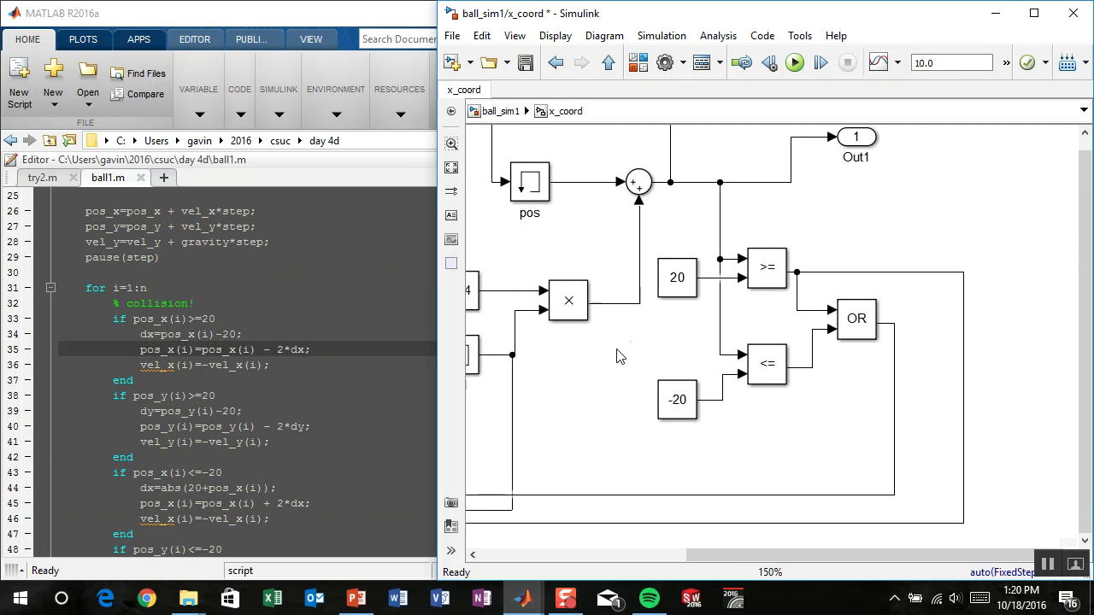
pyautogui.scroll(-2, 666, 333)
pyautogui.hscroll(-3, 667, 333)
pyautogui.click(636, 246)
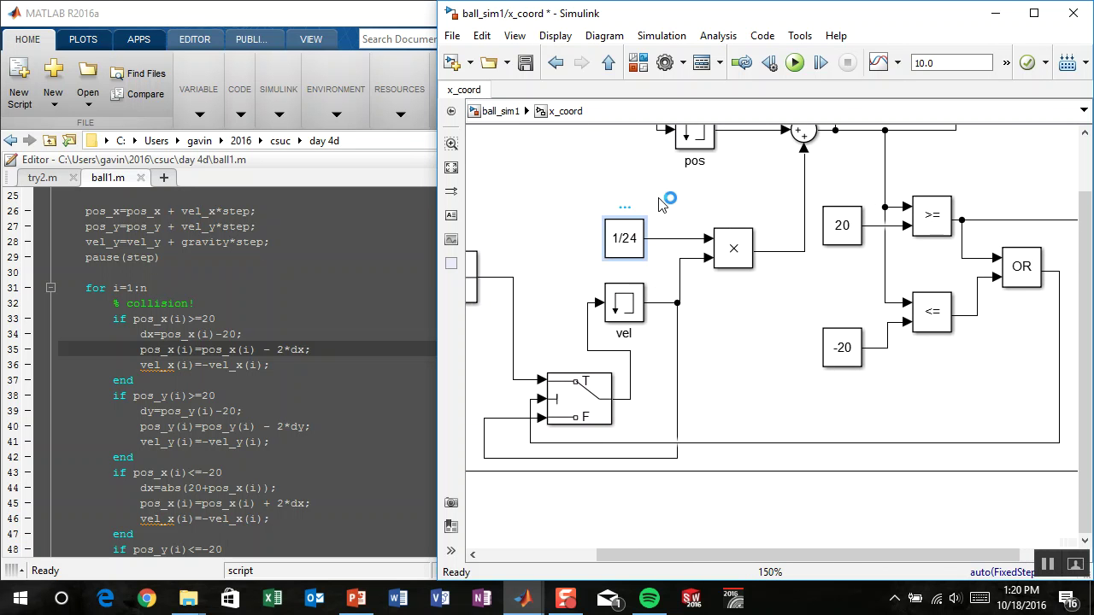
pyautogui.click(659, 209)
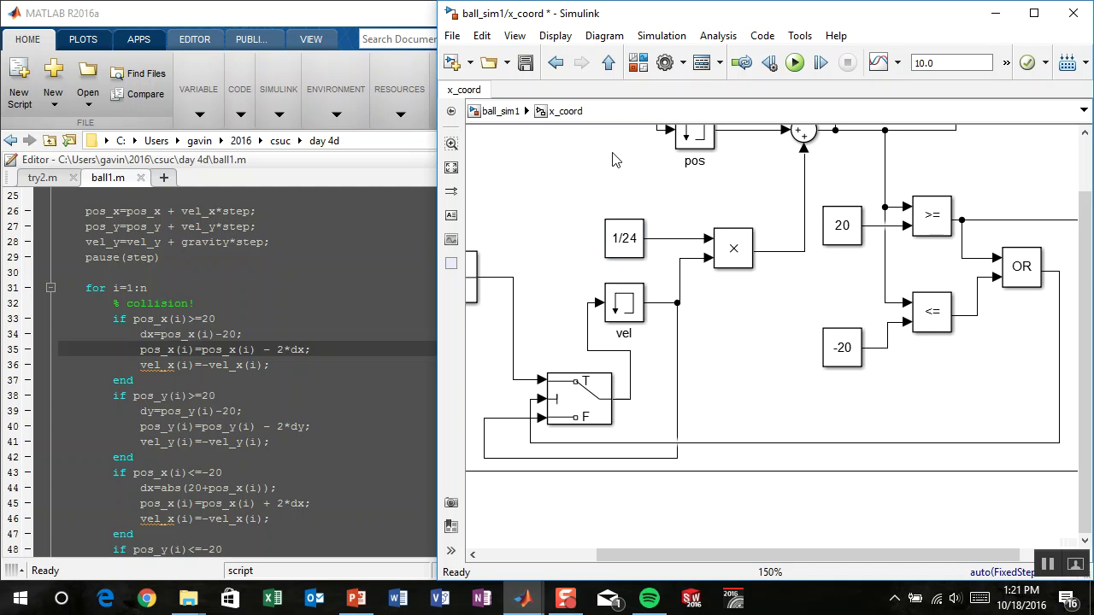
pyautogui.press('Escape')
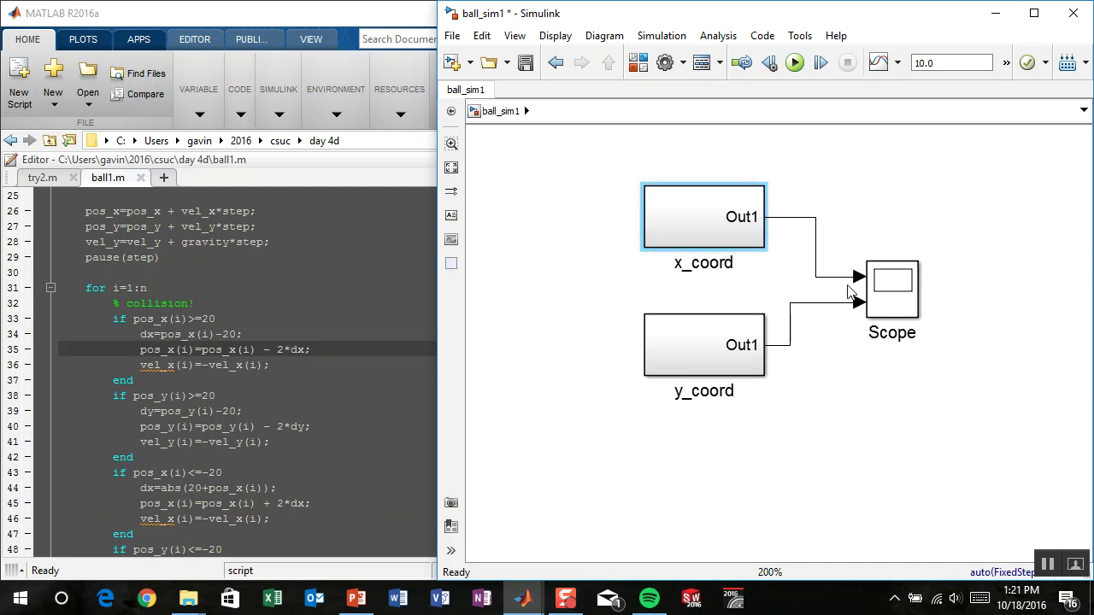
# - Zoom in on the yellow trace's lower peak near 7.1 s in the Scope to inspect its overshoot past -20
pyautogui.doubleClick(887, 316)
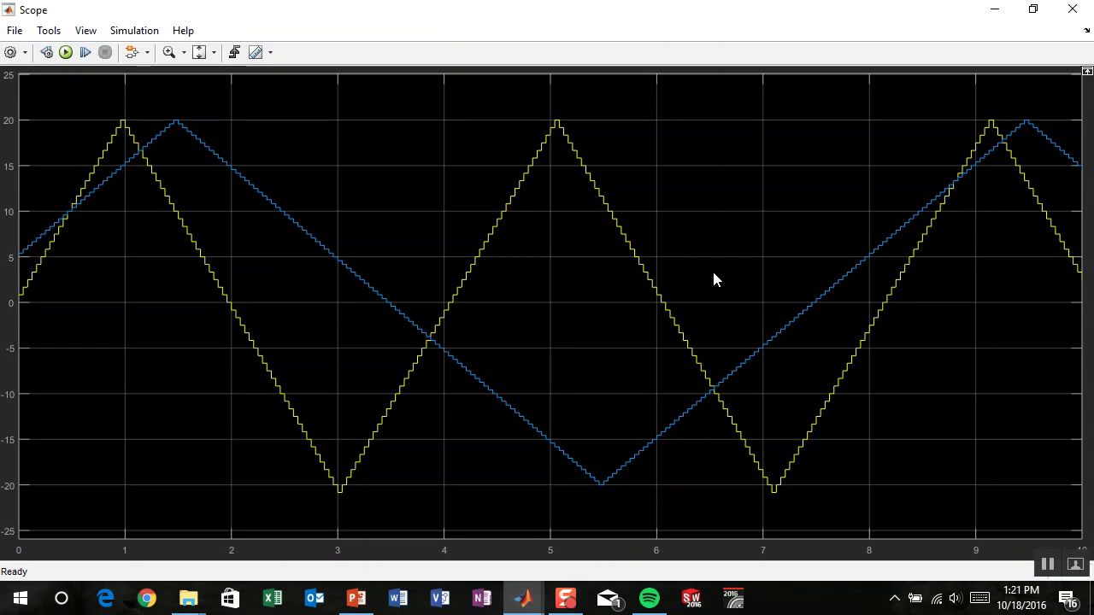
pyautogui.click(168, 52)
pyautogui.moveTo(584, 475); pyautogui.dragTo(820, 521)
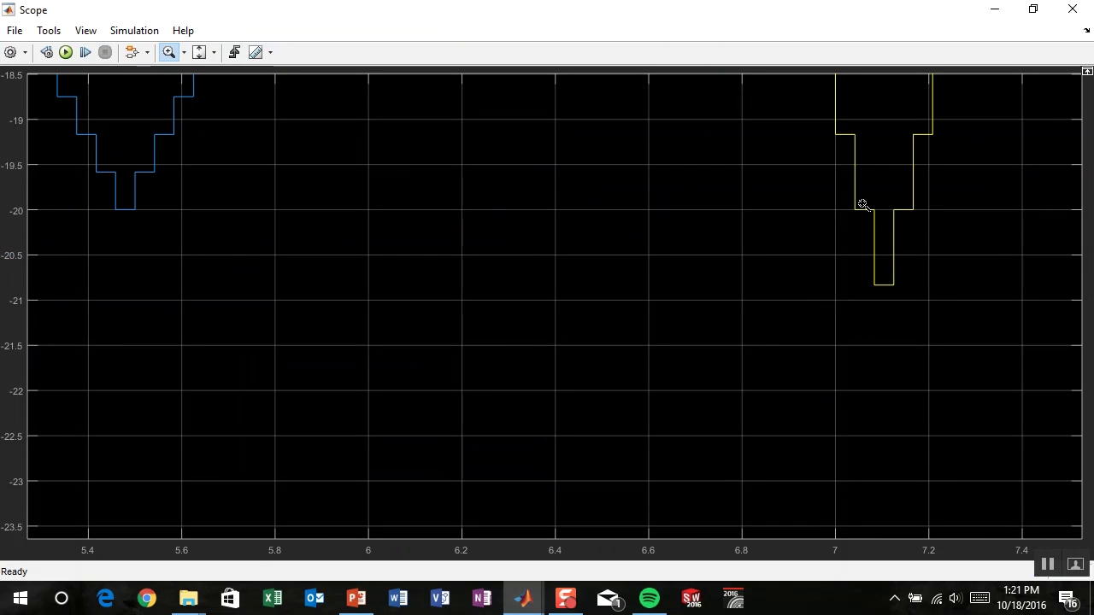
pyautogui.moveTo(806, 176)
pyautogui.mouseDown()
pyautogui.moveTo(894, 239)
pyautogui.moveTo(966, 326)
pyautogui.mouseUp()
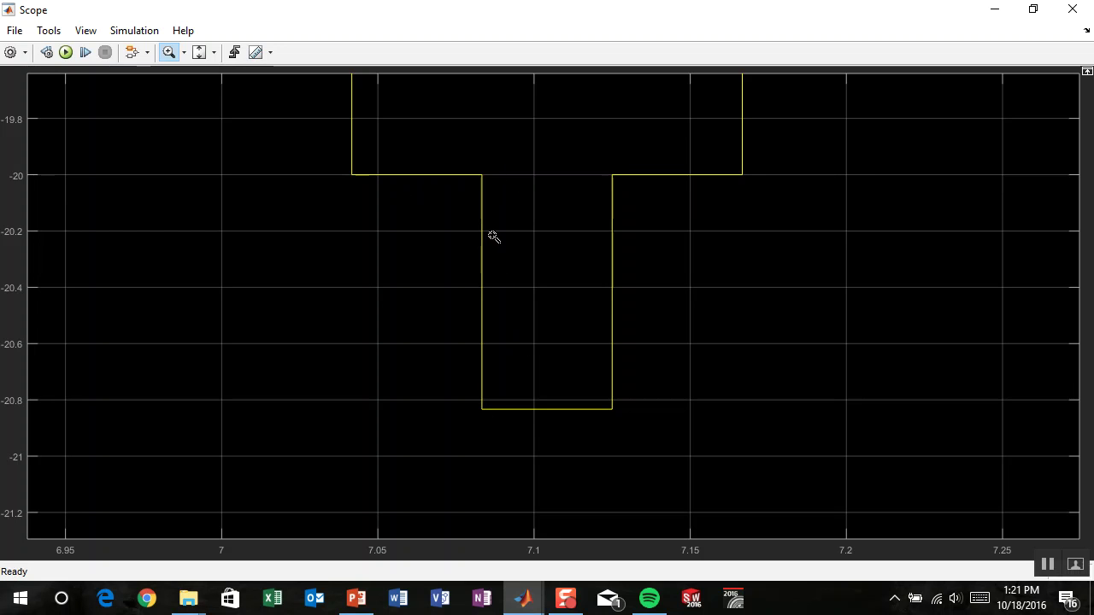
pyautogui.click(1083, 12)
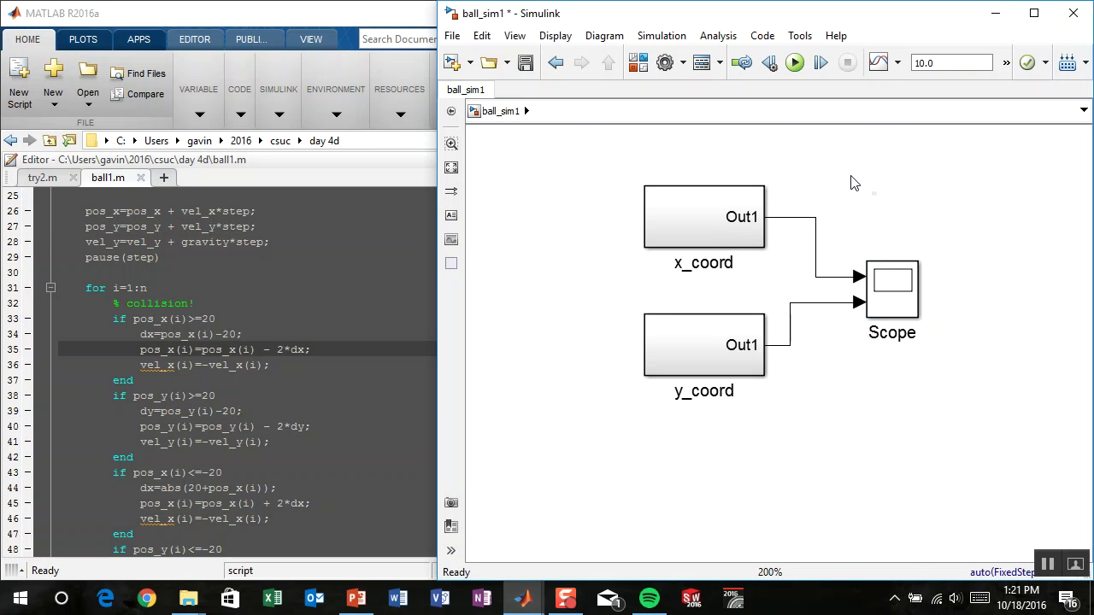
# - Save the ball_sim1 model
pyautogui.doubleClick(850, 182)
pyautogui.click(617, 159)
pyautogui.click(524, 62)
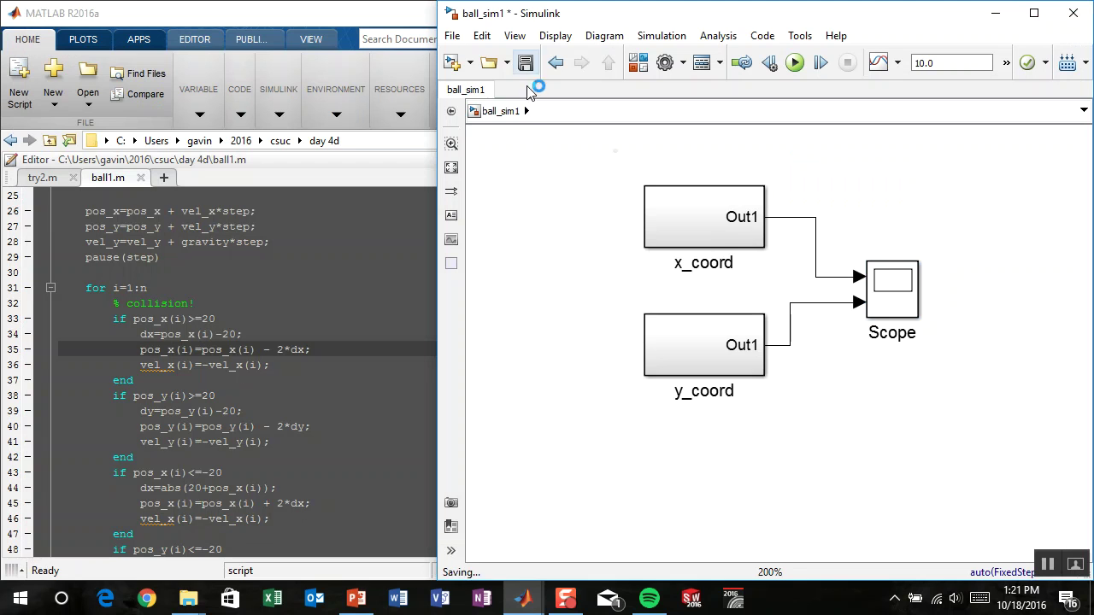
pyautogui.click(887, 166)
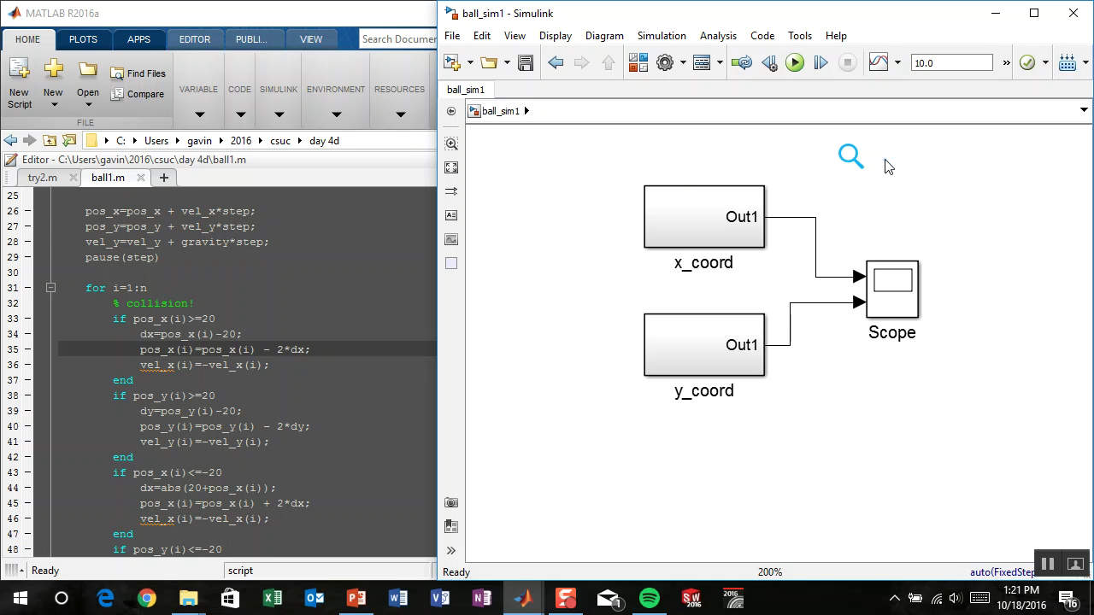
# - Add a To Workspace block from the Sinks library to the model, above the Scope
pyautogui.click(638, 62)
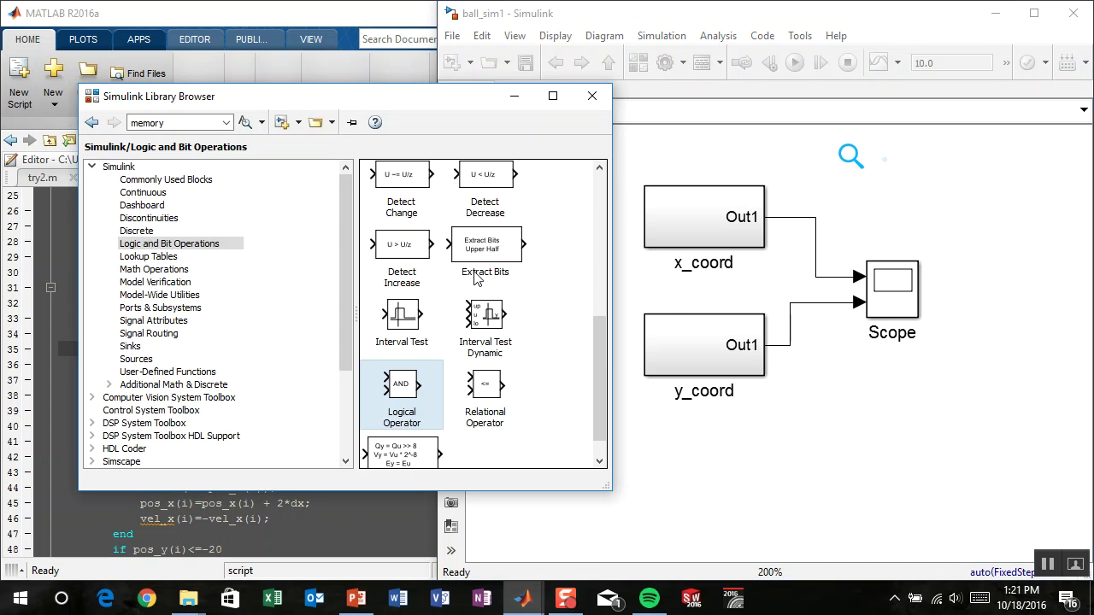
pyautogui.click(177, 348)
pyautogui.click(510, 361)
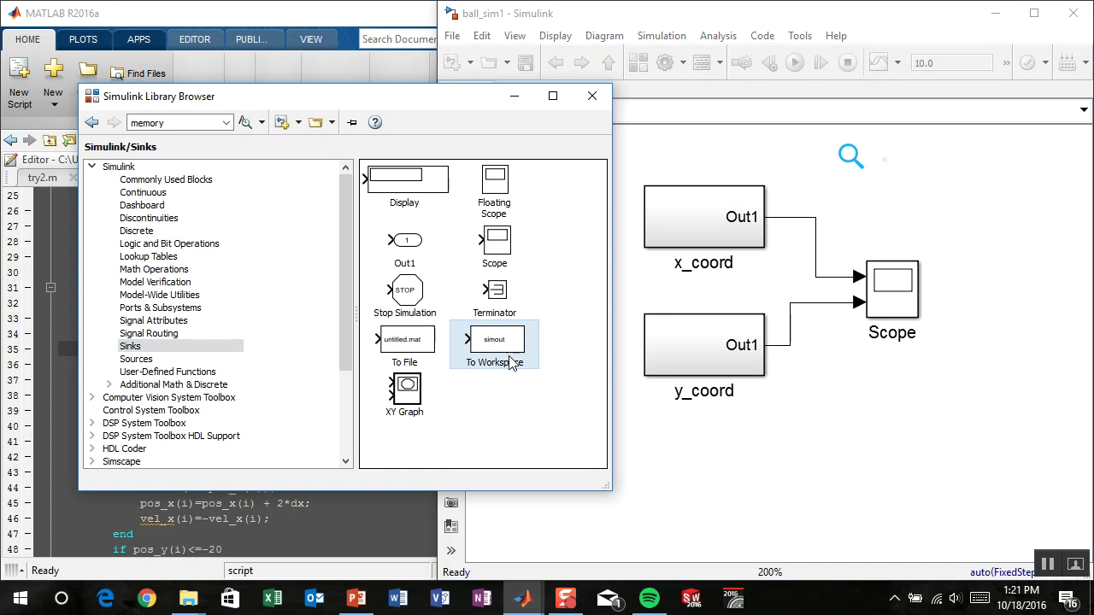
pyautogui.moveTo(508, 342); pyautogui.dragTo(946, 173)
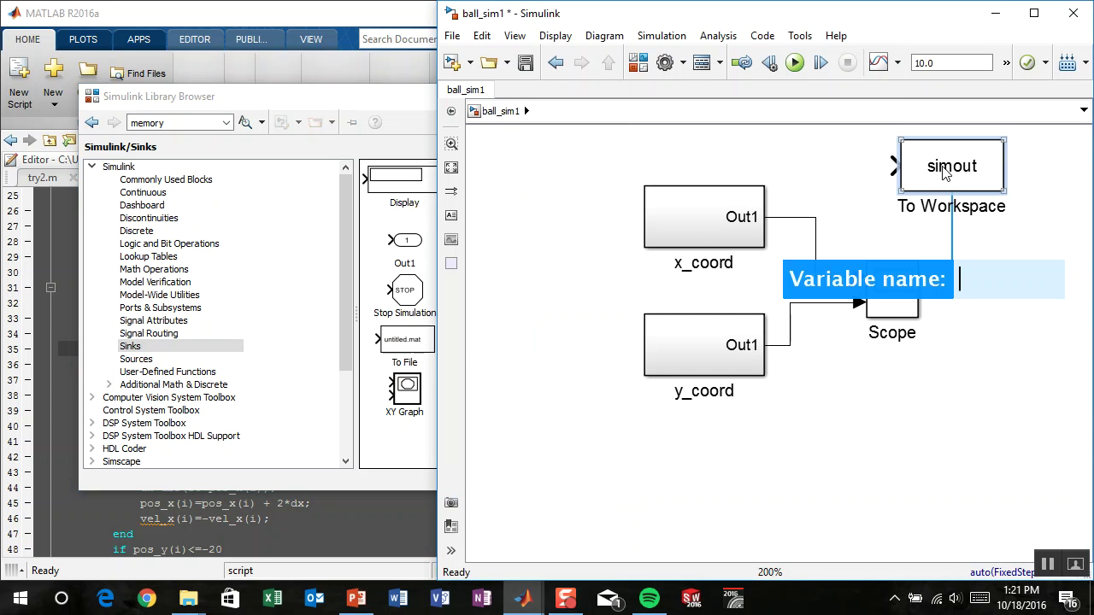
# - Configure the To Workspace block with variable name x, sample time 1/24 and Array save format, and connect it to x_coord's output
pyautogui.doubleClick(944, 171)
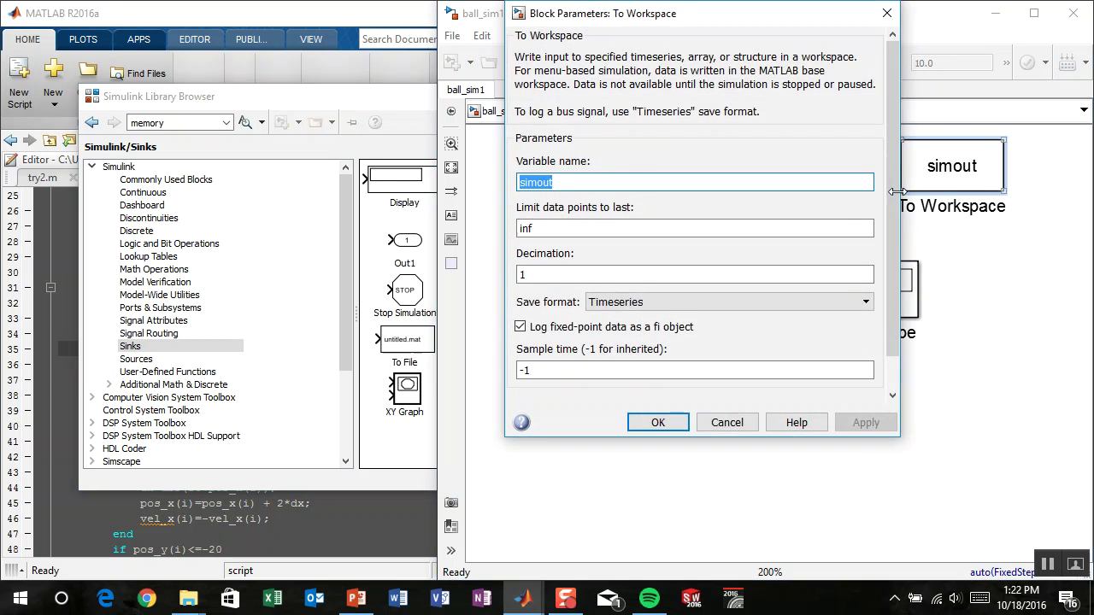
pyautogui.write('x')
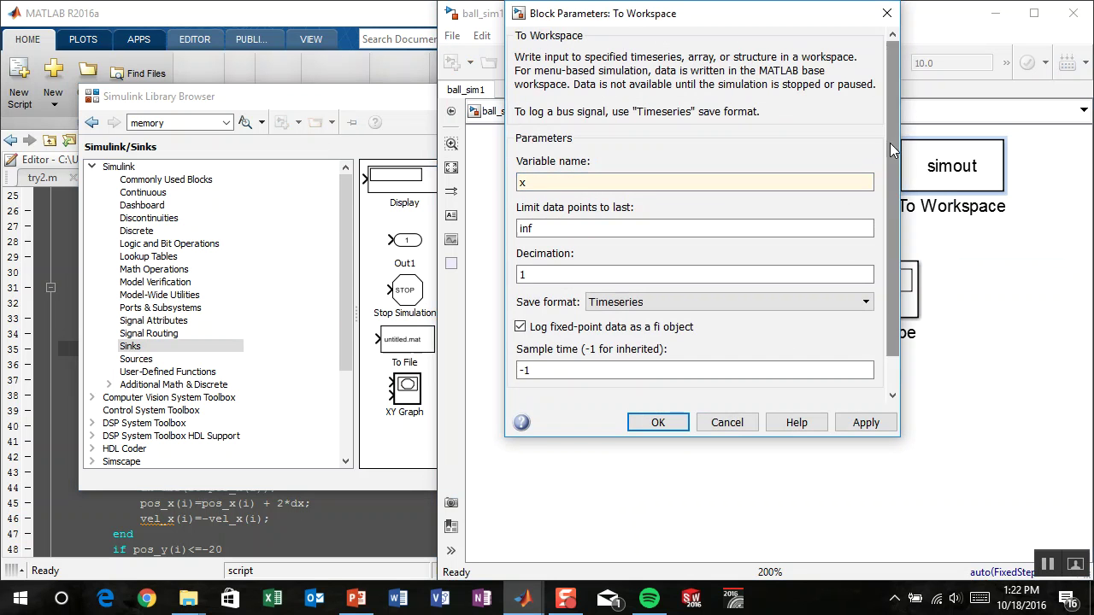
pyautogui.moveTo(889, 142); pyautogui.dragTo(883, 190)
pyautogui.doubleClick(602, 334)
pyautogui.write('1/24')
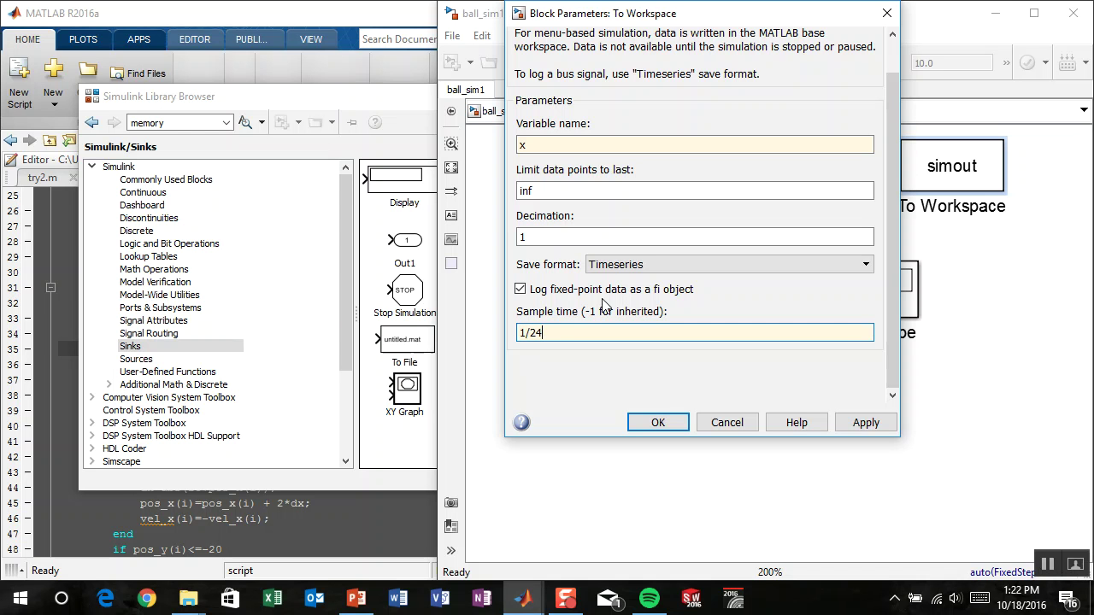
pyautogui.click(655, 265)
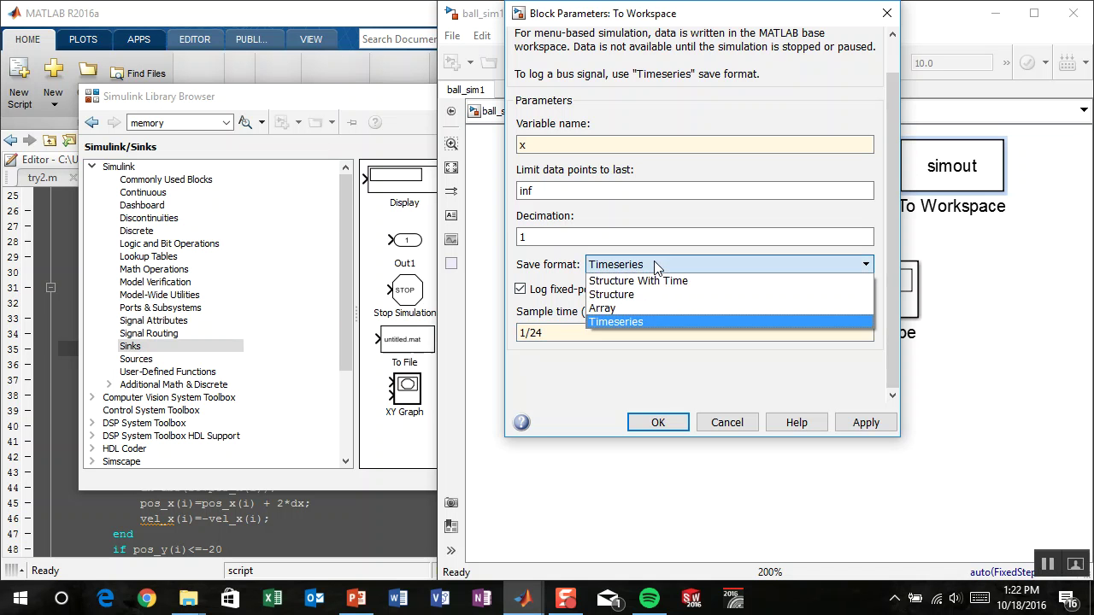
pyautogui.click(647, 309)
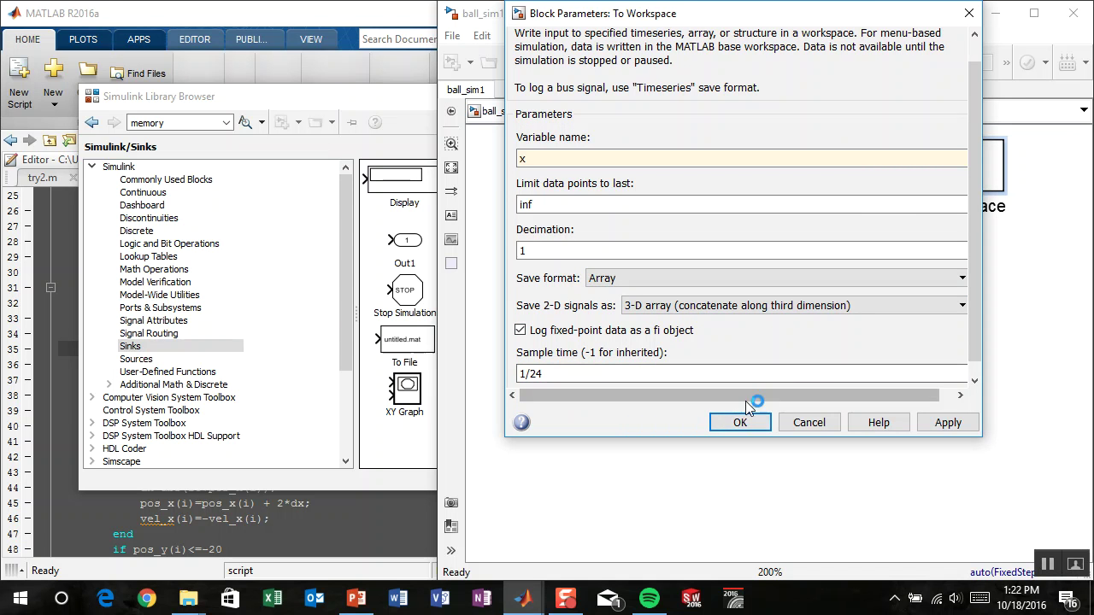
pyautogui.click(732, 424)
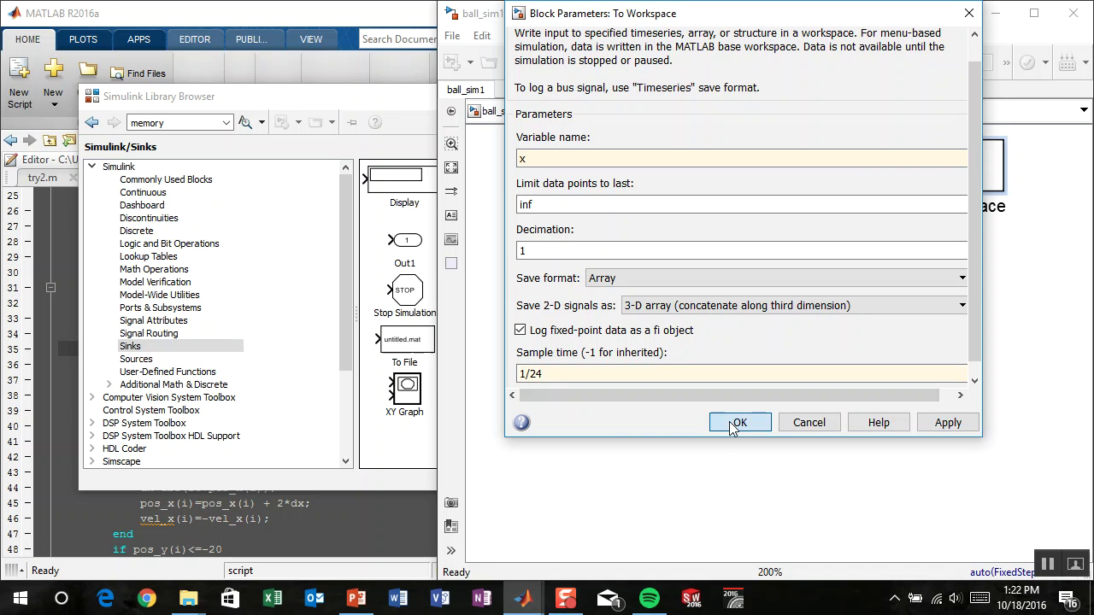
pyautogui.moveTo(981, 184); pyautogui.dragTo(816, 217)
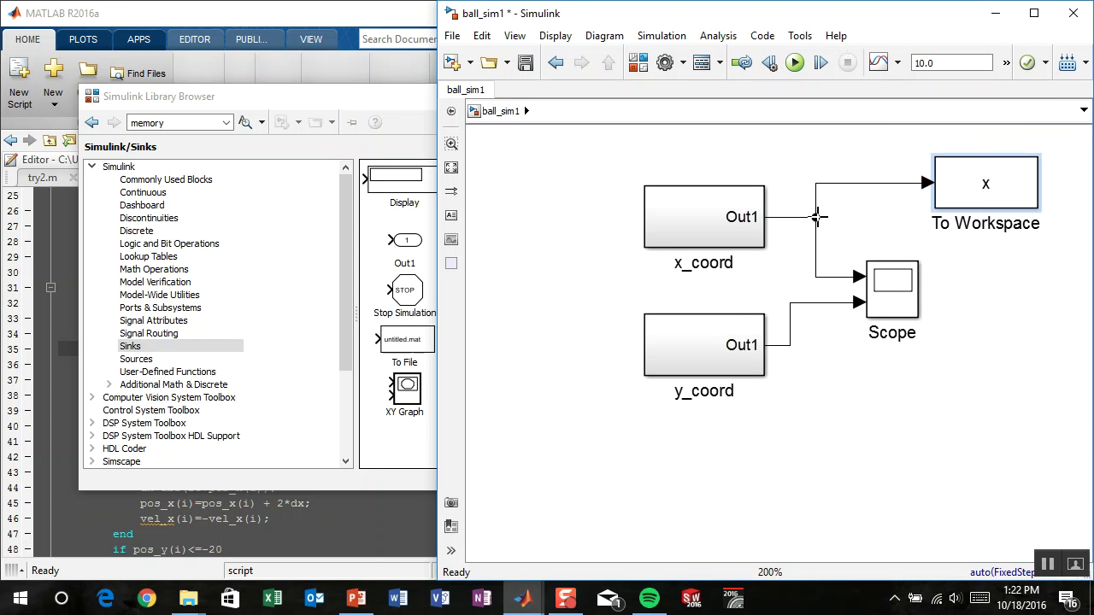
# - Duplicate the To Workspace block below the Scope, connected to y_coord's output, with variable name y
pyautogui.moveTo(985, 190)
pyautogui.mouseDown()
pyautogui.moveTo(985, 402)
pyautogui.moveTo(790, 346)
pyautogui.mouseUp()
pyautogui.click(983, 394)
pyautogui.doubleClick(985, 394)
pyautogui.write('y')
pyautogui.press('Return')
# - Run the ball_sim1 simulation to export x and y to the workspace
pyautogui.click(815, 470)
pyautogui.click(795, 63)
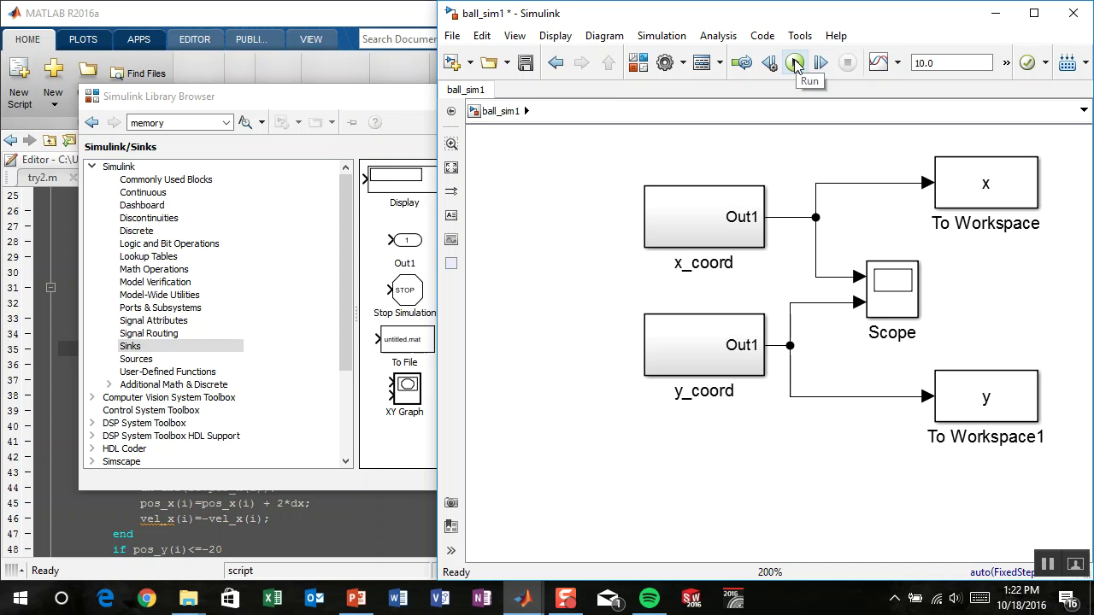
# - Close the Simulink Library Browser and restore the MATLAB editor's size so the Workspace and Command Window show beside it
pyautogui.click(638, 62)
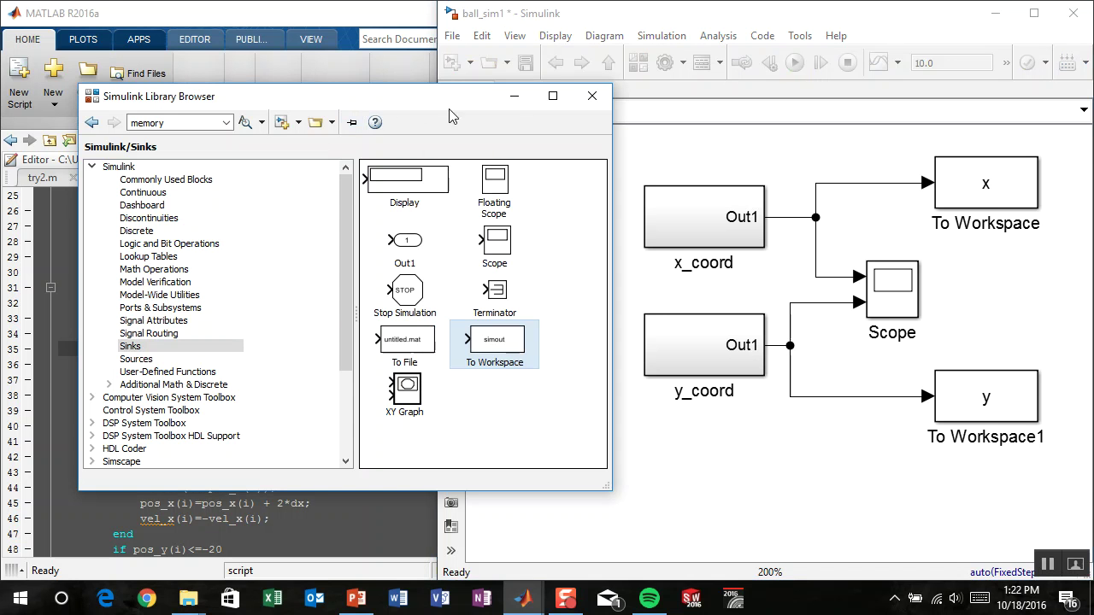
pyautogui.click(590, 97)
pyautogui.click(433, 95)
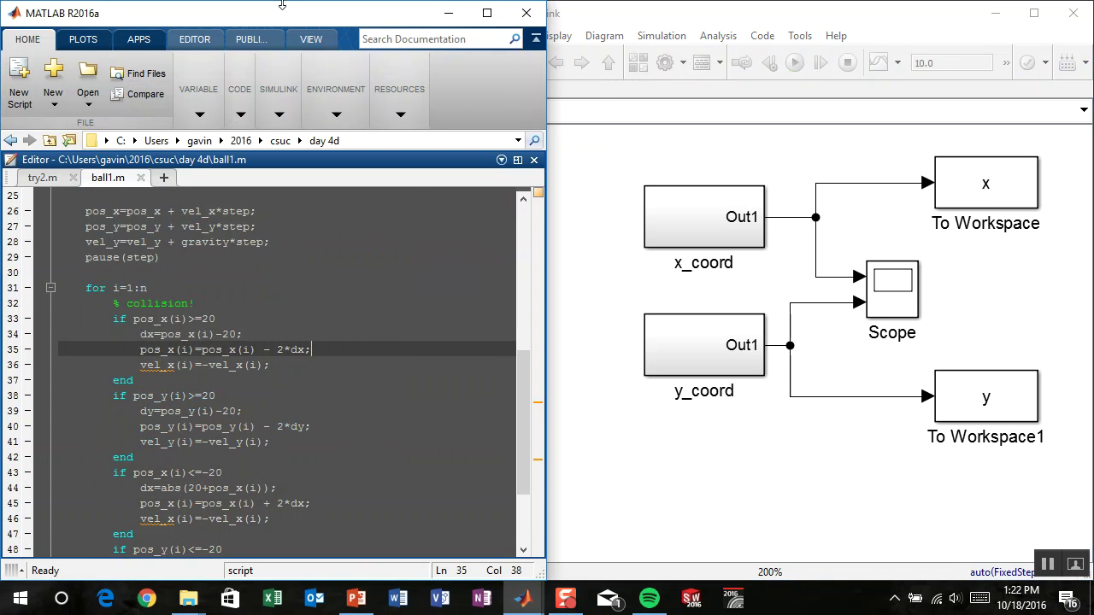
pyautogui.click(518, 160)
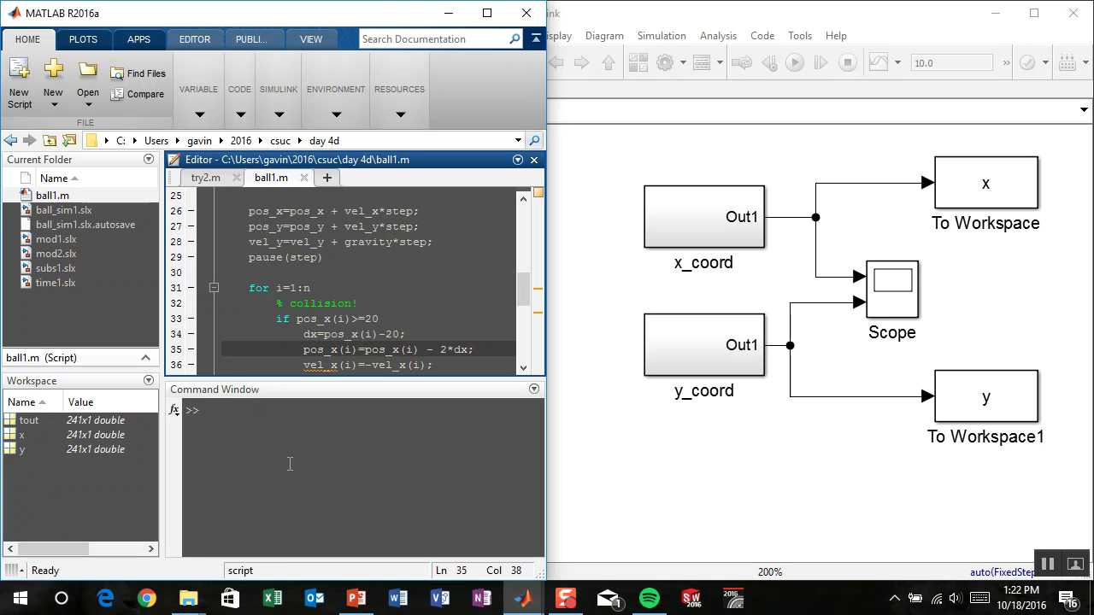
# - Plot y against x with plot(x,y), view the ball's trajectory, and close the figure
pyautogui.click(15, 423)
pyautogui.click(266, 460)
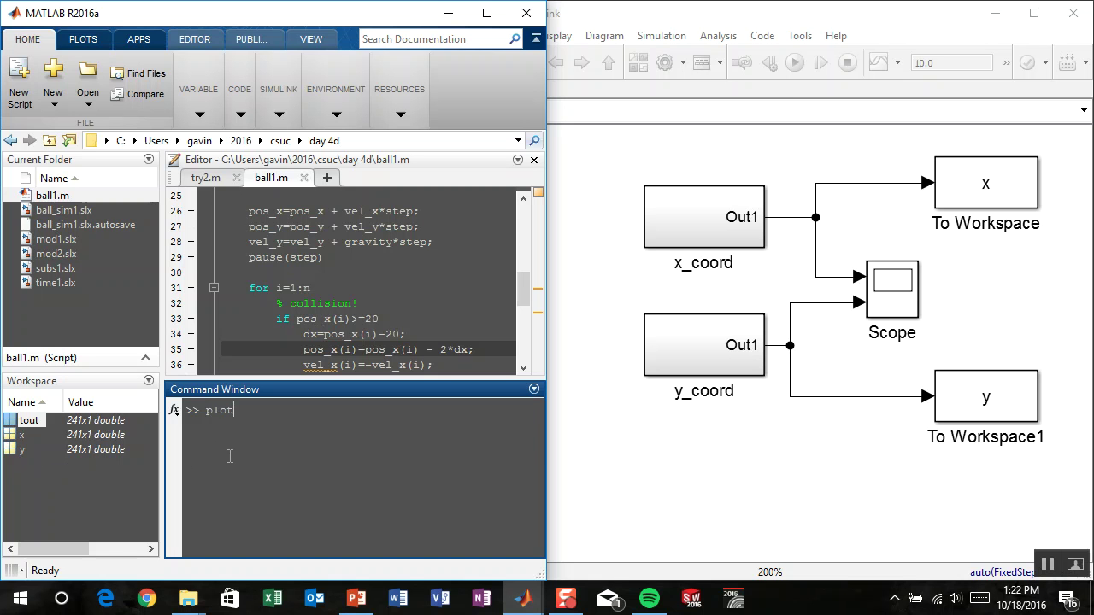
pyautogui.write(')')
pyautogui.press('Return')
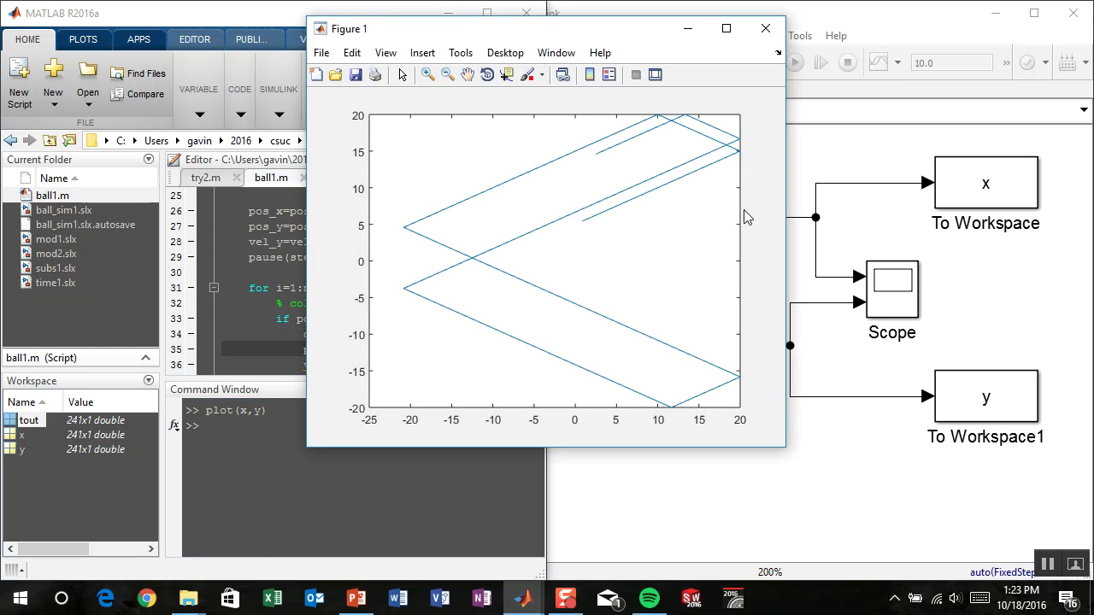
pyautogui.moveTo(625, 38); pyautogui.dragTo(565, 71)
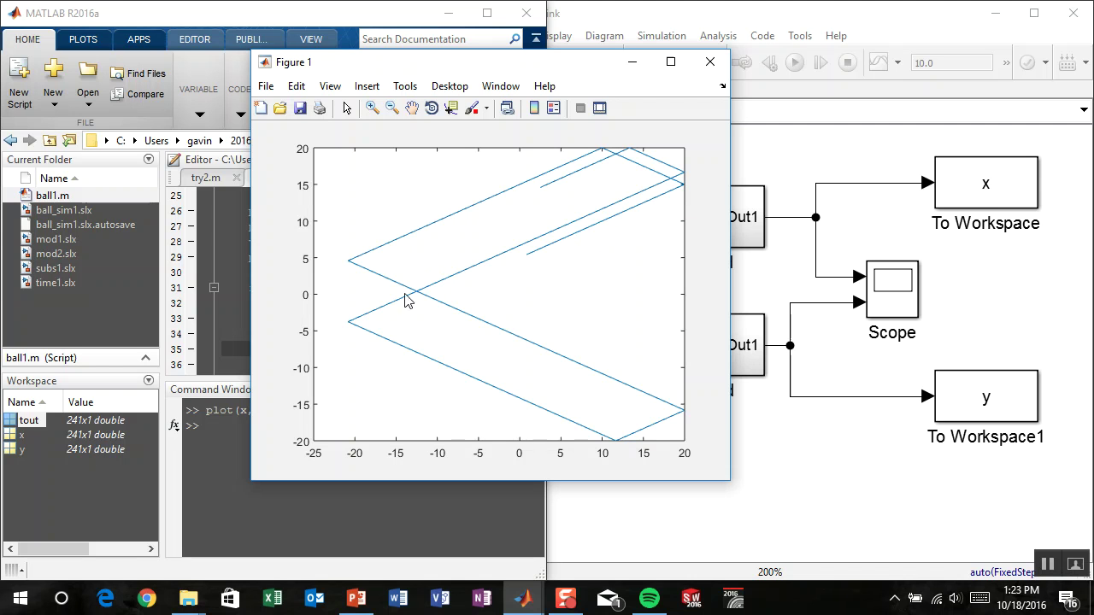
pyautogui.moveTo(575, 63); pyautogui.dragTo(799, 83)
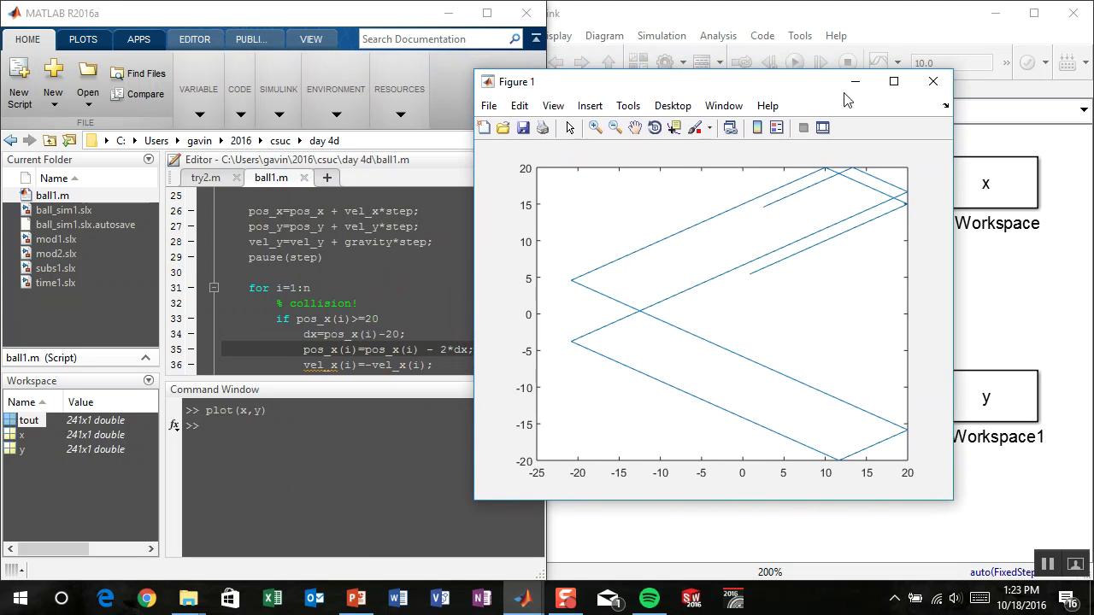
pyautogui.click(932, 81)
# - Start a new script with clc, format compact, and len=length(x); after a blank line
pyautogui.click(328, 178)
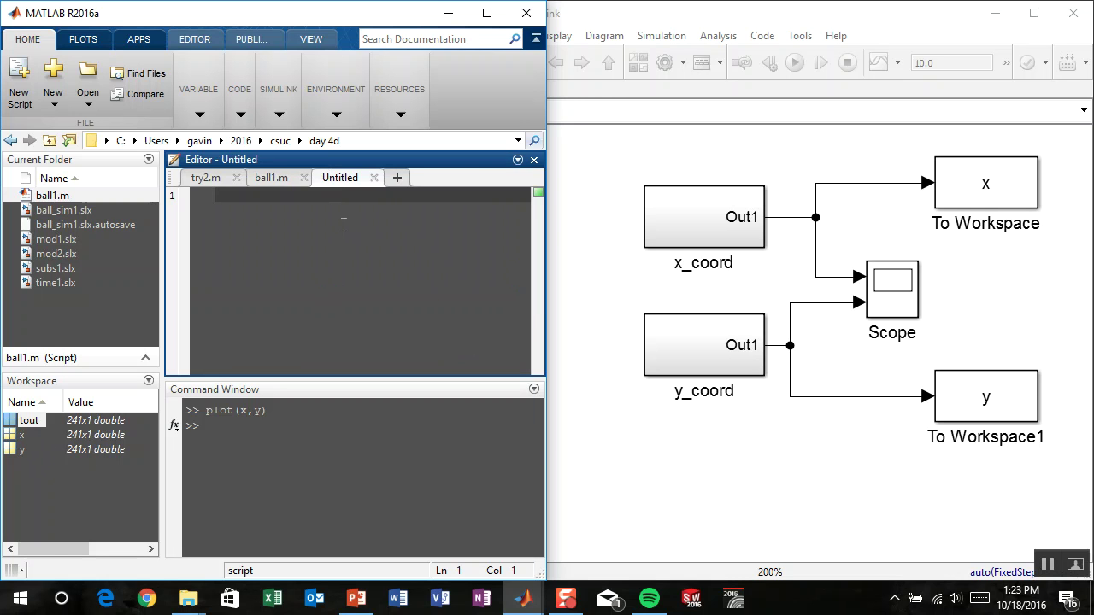
pyautogui.write('clc')
pyautogui.press('Return')
pyautogui.write('form')
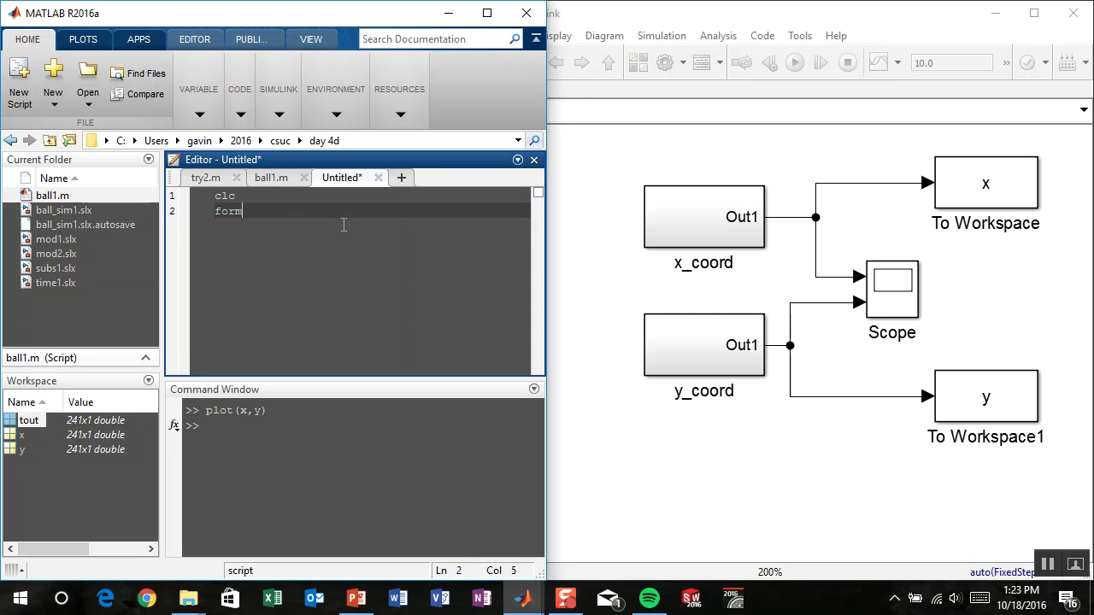
pyautogui.write('at compact')
pyautogui.press('Return')
pyautogui.press('Return')
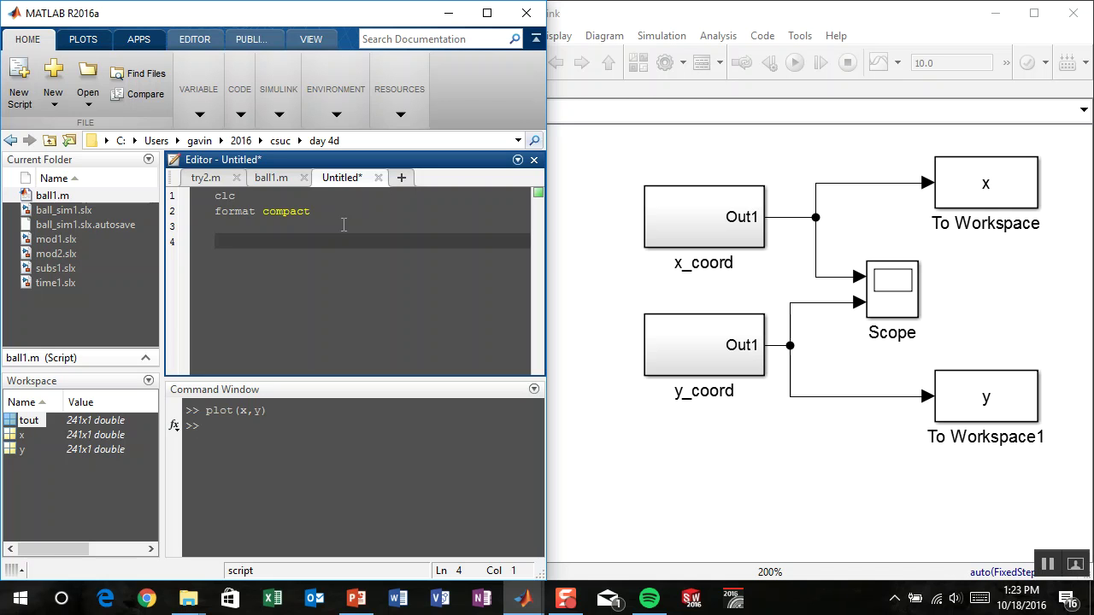
pyautogui.write('len=length(x);')
pyautogui.press('Return')
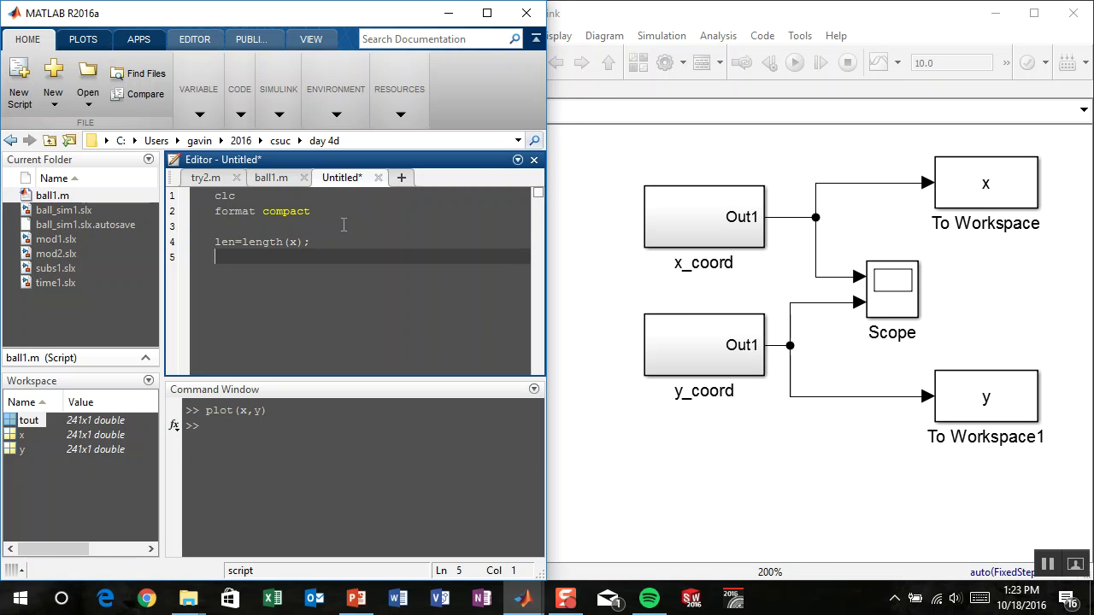
# - Add a for loop running i=1:len, closed with end, below the length line
pyautogui.write('for i=1:len')
pyautogui.press('Return')
pyautogui.press('Return')
pyautogui.write('end')
pyautogui.press('Up')
# - Plot the current ball position inside the loop with plot(x(i),y(i),'.','Markersize',20)
pyautogui.write('plot(x')
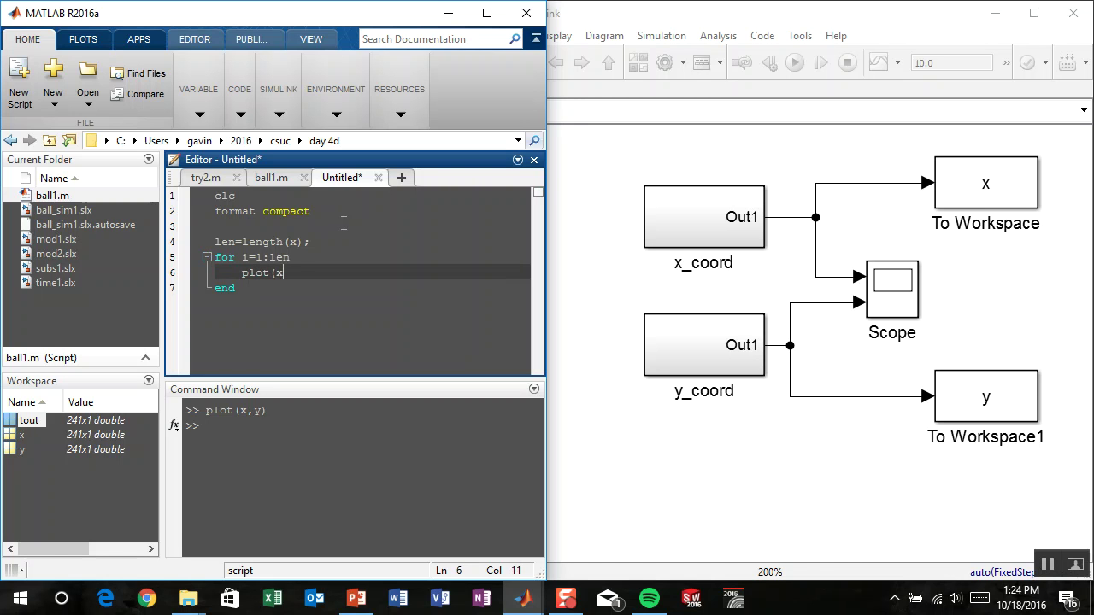
pyautogui.write('(i,')
pyautogui.write(')')
pyautogui.write(',y(i)')
pyautogui.write(',')
pyautogui.write("'.','")
pyautogui.write("Markersize'")
pyautogui.write(',')
pyautogui.write('20')
pyautogui.write(')')
pyautogui.press('Return')
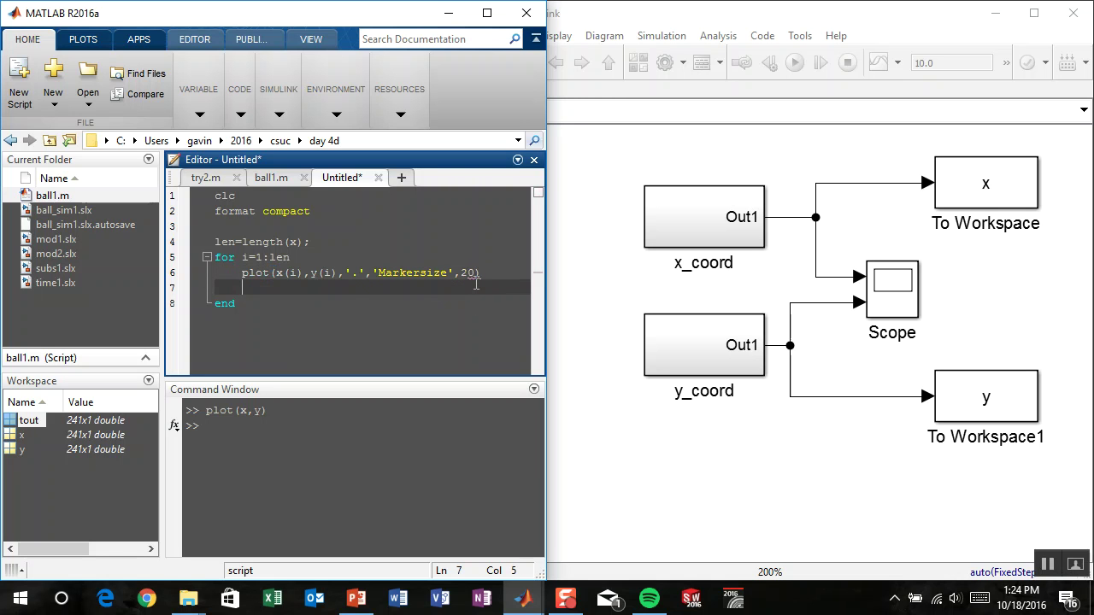
# - Add pause(1/24) at the end of the loop body and xlim([-22,22]) right after the plot line
pyautogui.write('pause(1/24)')
pyautogui.click(487, 272)
pyautogui.press('Return')
pyautogui.write('xlim([-')
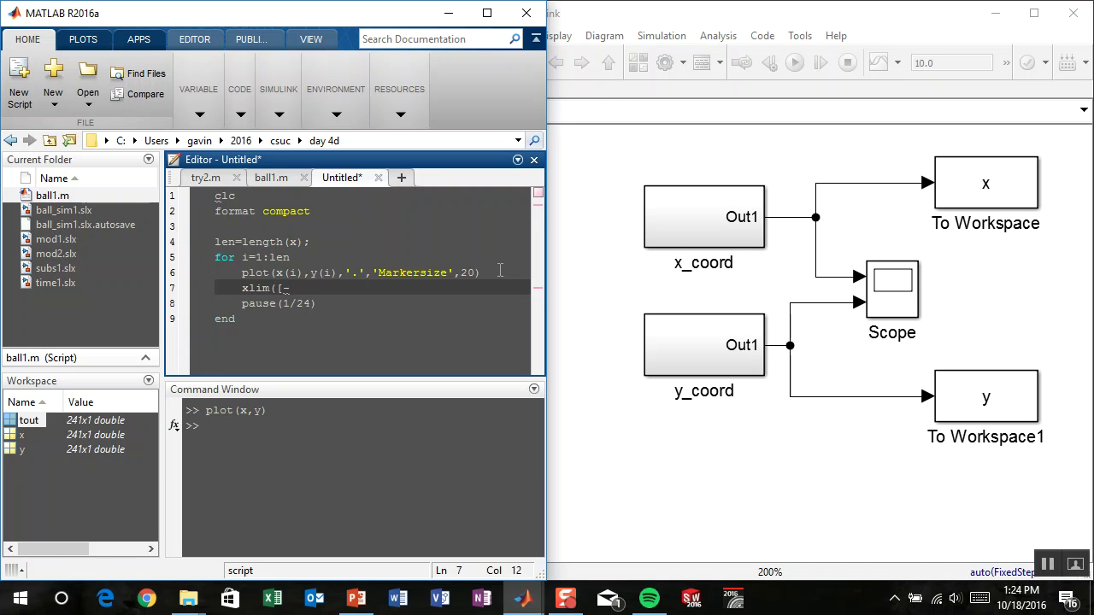
pyautogui.write('200]')
pyautogui.press('BackSpace')
pyautogui.press('BackSpace')
pyautogui.press('BackSpace')
pyautogui.press('BackSpace')
pyautogui.write('22,22])')
pyautogui.press('Return')
# - Add ylim([-22,22]) and grid on between the x limits and the pause
pyautogui.write('yli')
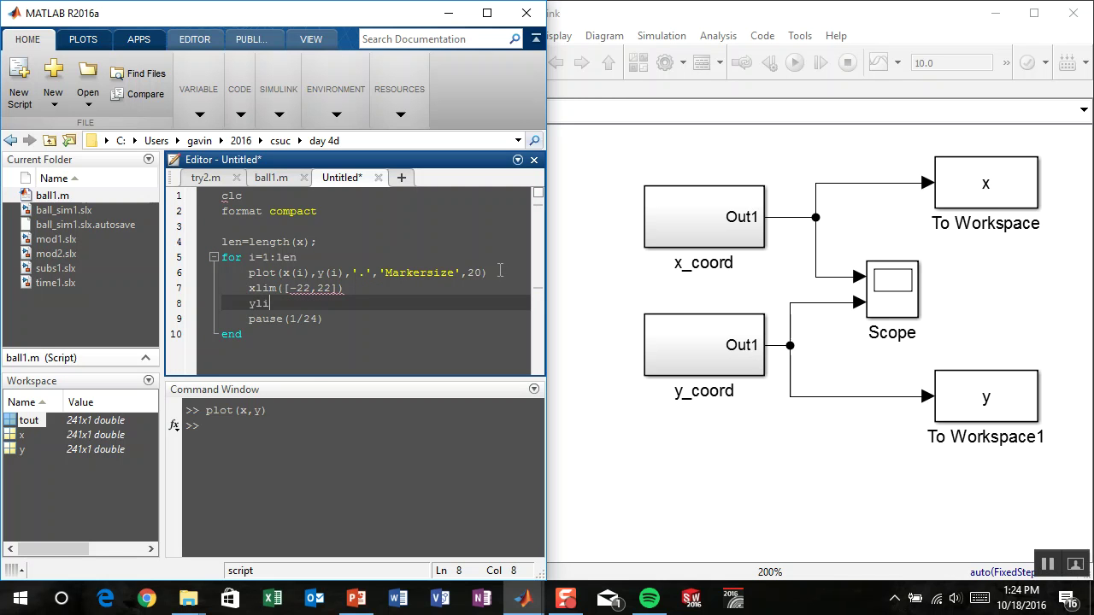
pyautogui.write('m([-22,22])')
pyautogui.press('Return')
pyautogui.write('grid on')
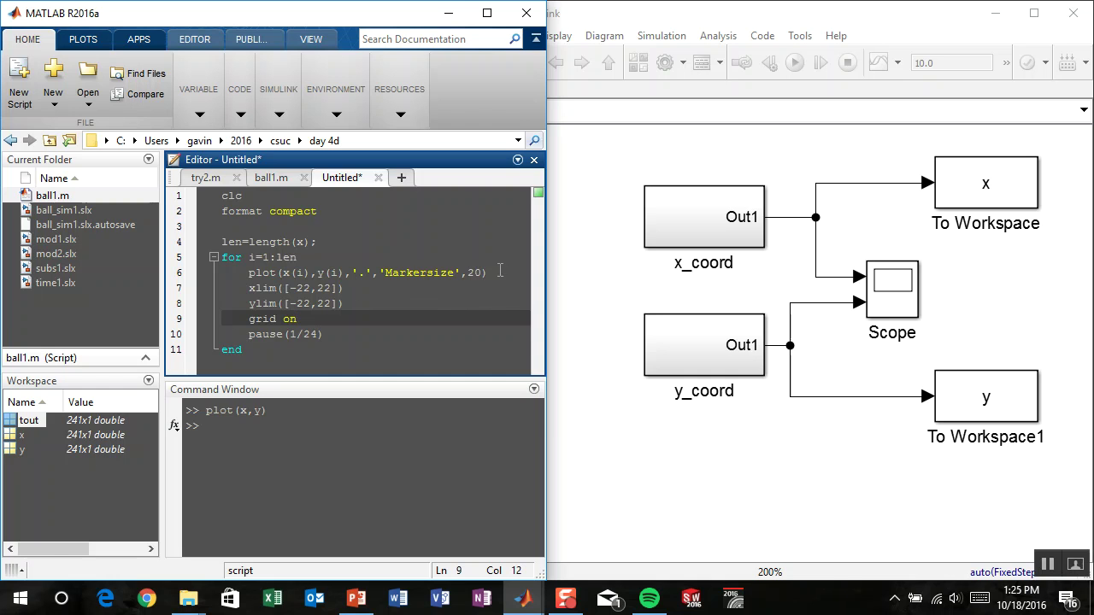
# - Run the untitled script to animate the ball, and close the figure
pyautogui.hotkey('ctrl', 'Return')
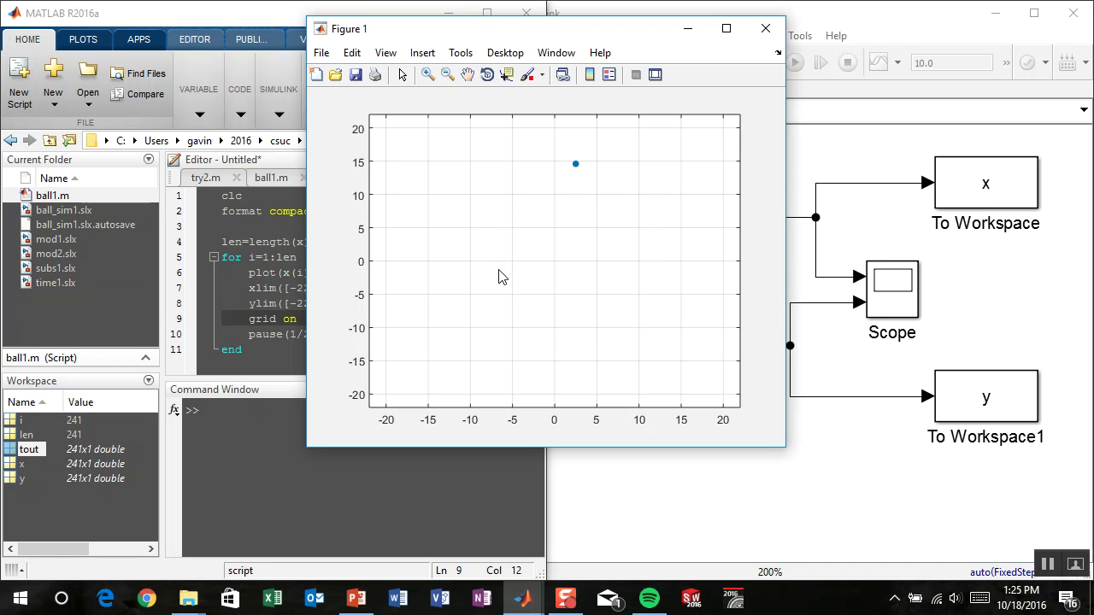
pyautogui.moveTo(607, 34); pyautogui.dragTo(523, 93)
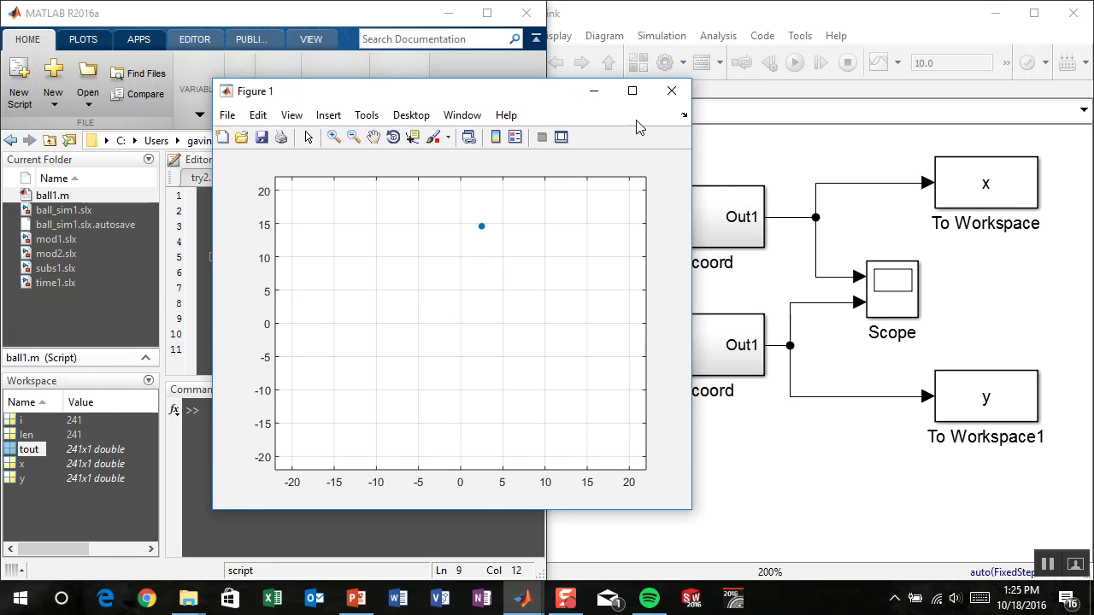
pyautogui.click(672, 91)
pyautogui.click(406, 276)
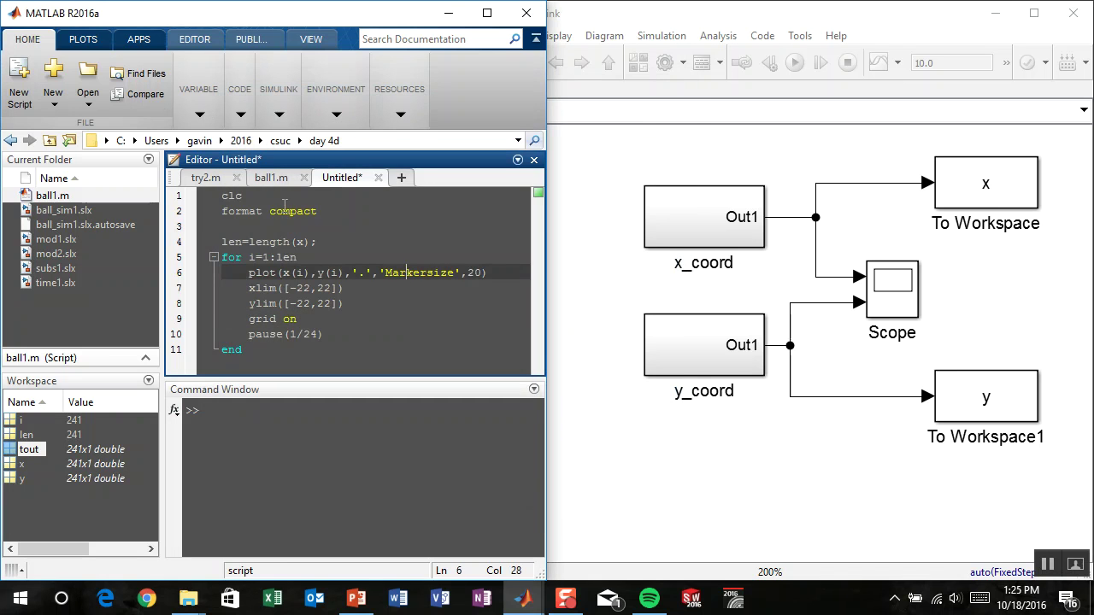
# - Save the animation script as post1 in the day 4d folder
pyautogui.click(186, 43)
pyautogui.click(91, 90)
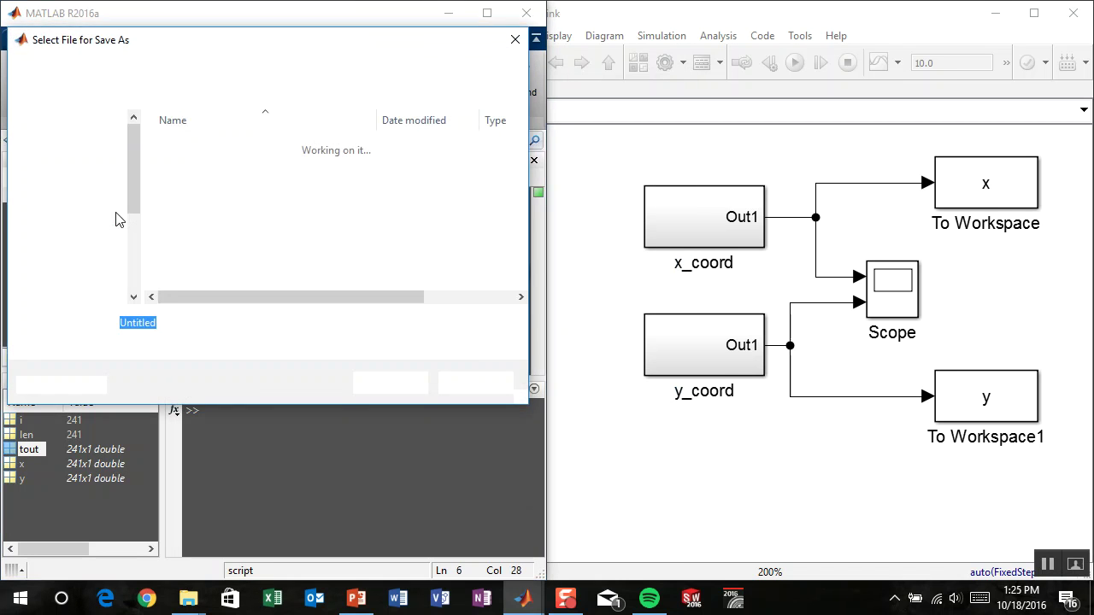
pyautogui.write('post1')
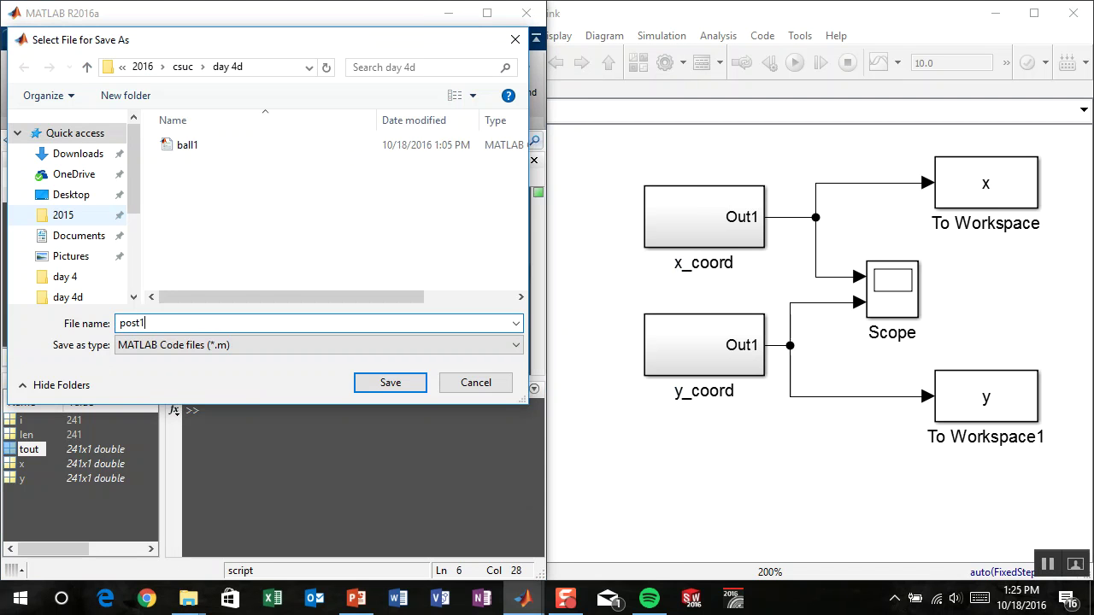
pyautogui.press('Return')
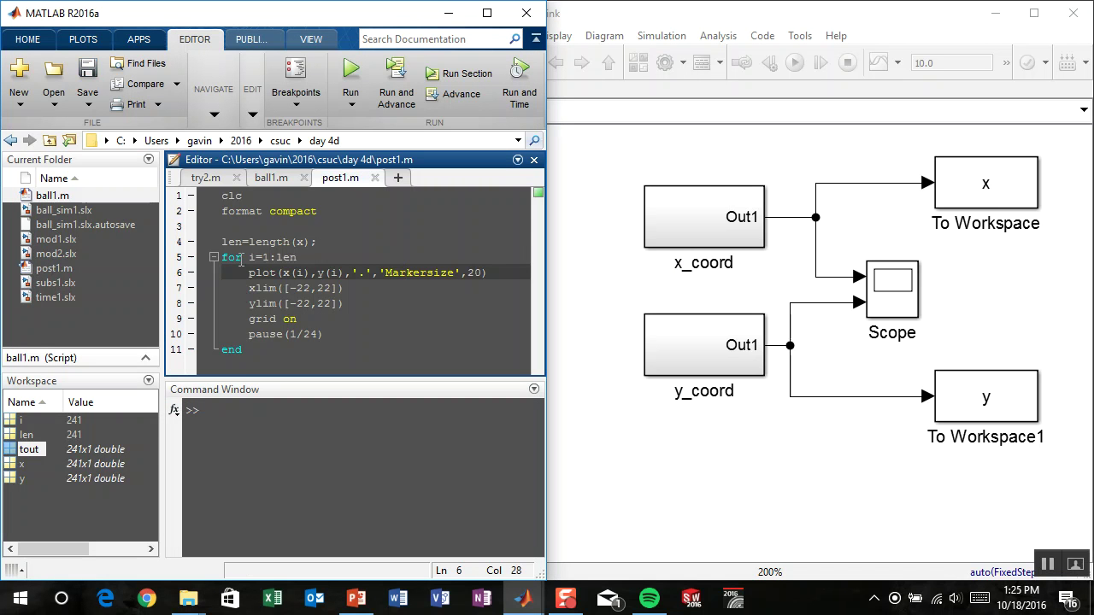
# - Open the x_coord subsystem of ball_sim1 and examine the 1/24 constant feeding the product block
pyautogui.click(596, 171)
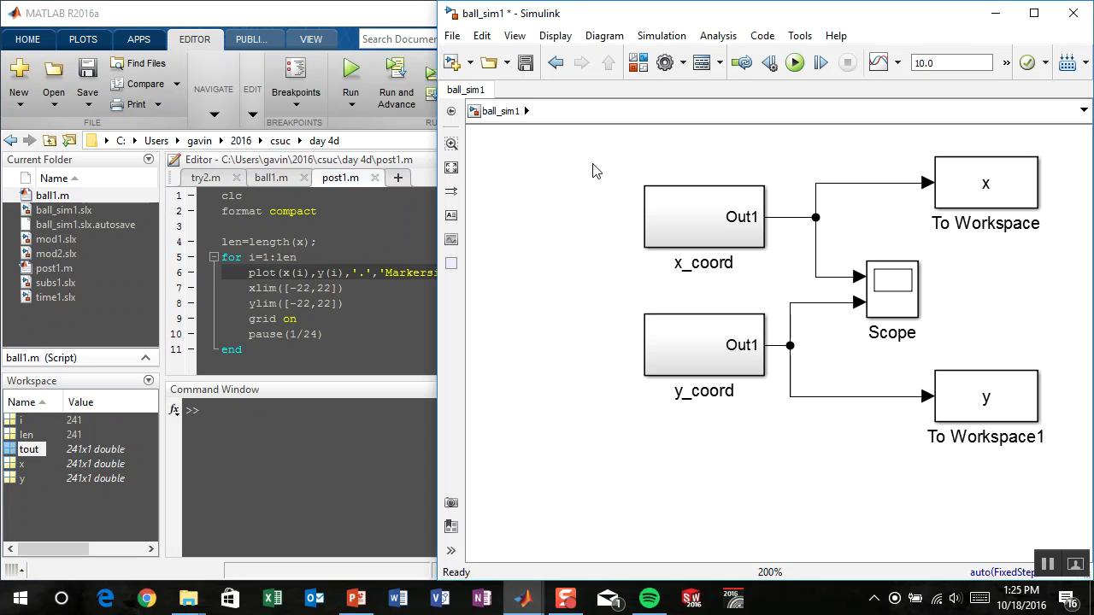
pyautogui.click(653, 205)
pyautogui.doubleClick(671, 215)
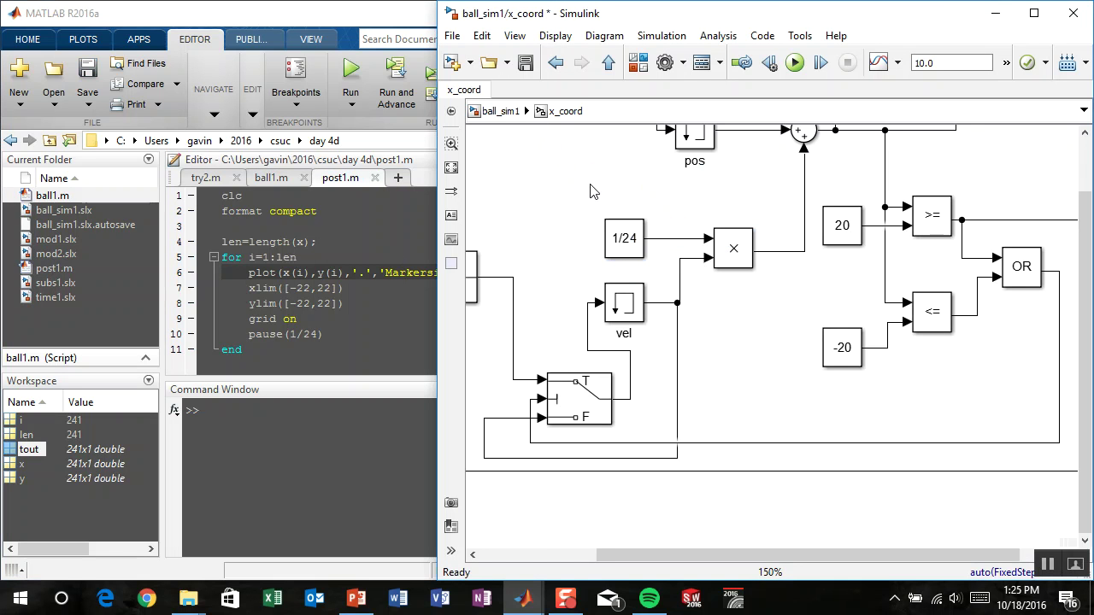
pyautogui.hscroll(-4, 610, 176)
pyautogui.scroll(-3, 705, 221)
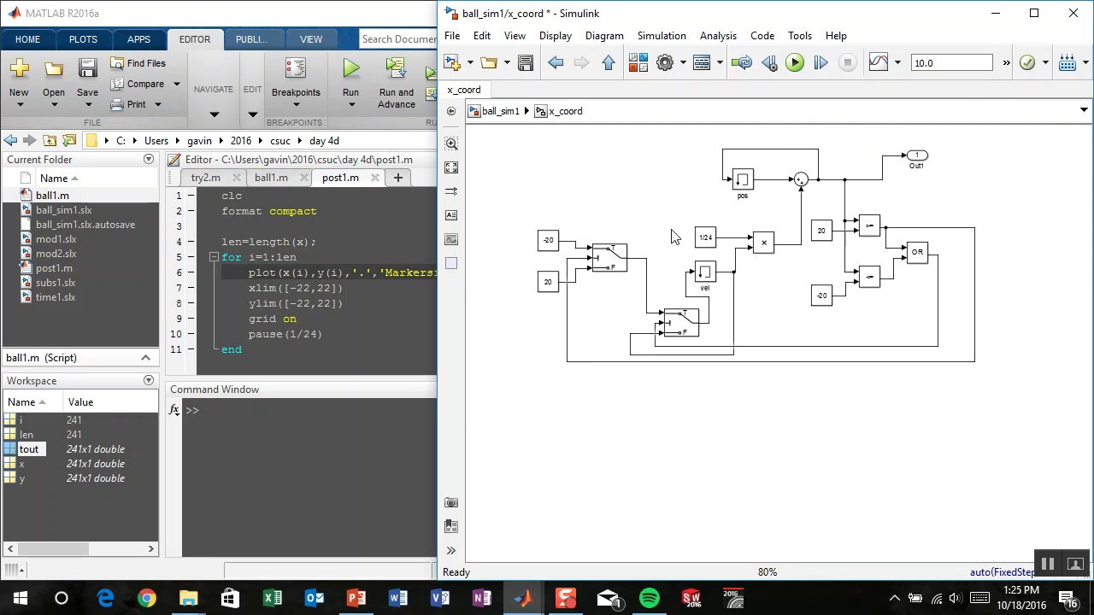
pyautogui.scroll(4, 672, 237)
pyautogui.click(708, 243)
pyautogui.click(694, 171)
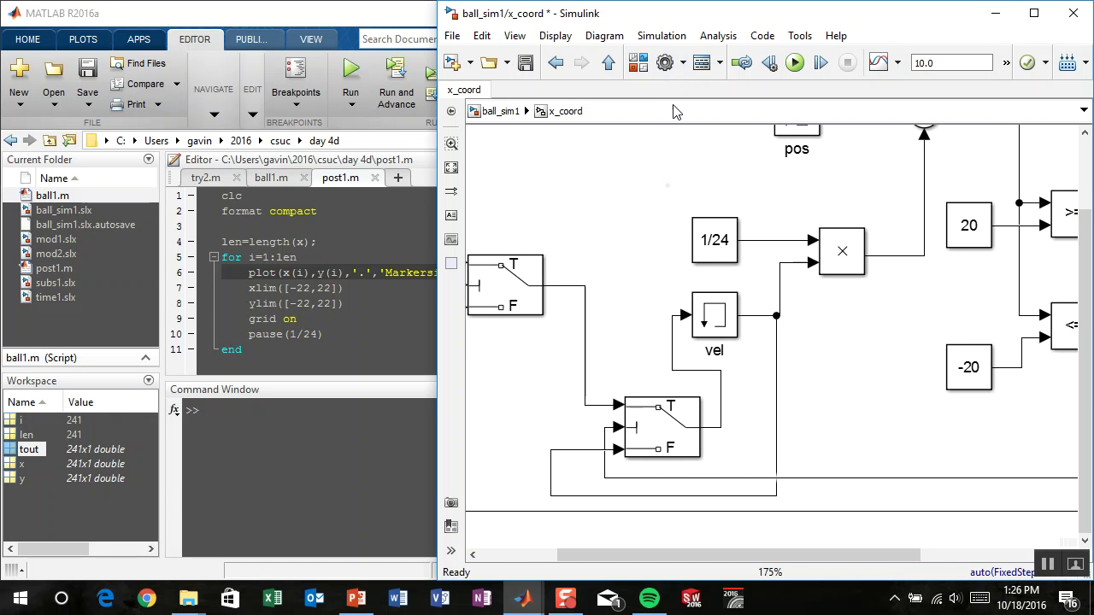
# - Change the model's solver type to Variable-step in the configuration parameters
pyautogui.hotkey('ctrl', 'e')
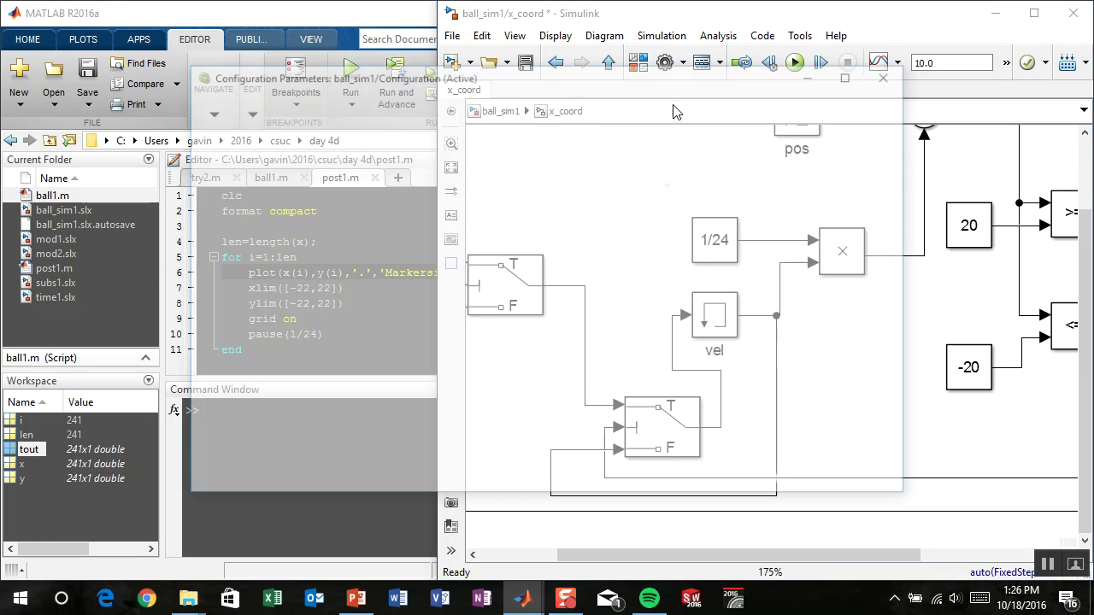
pyautogui.click(630, 226)
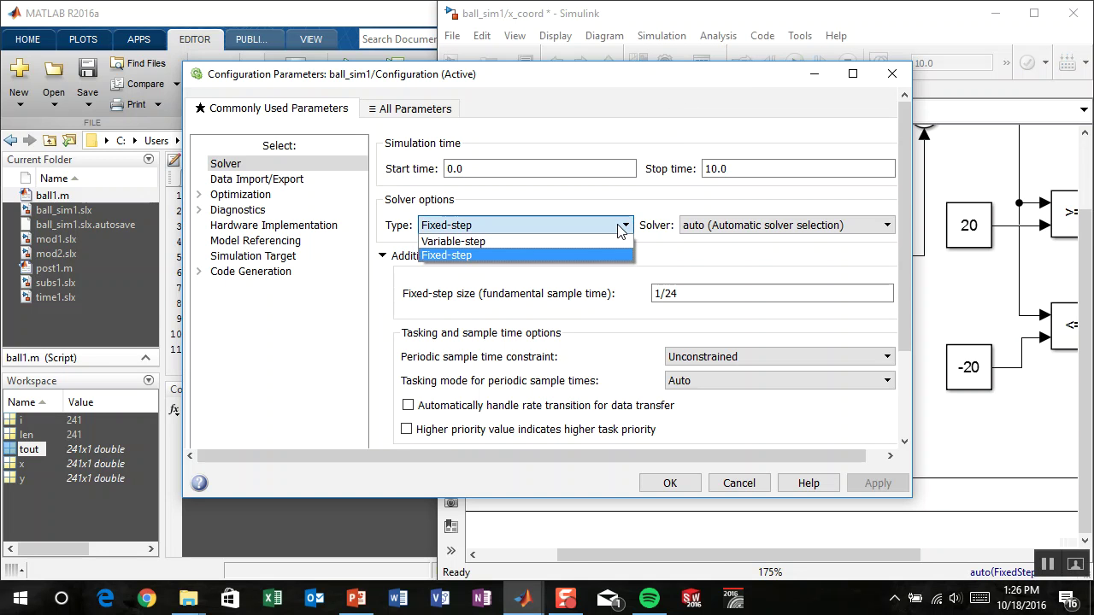
pyautogui.click(621, 241)
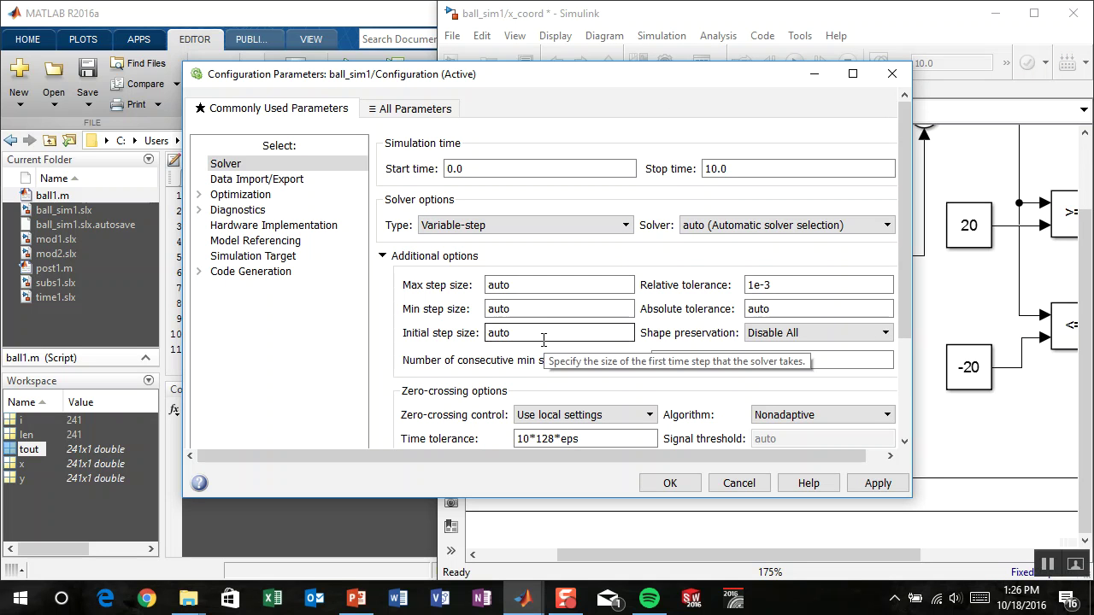
pyautogui.click(666, 484)
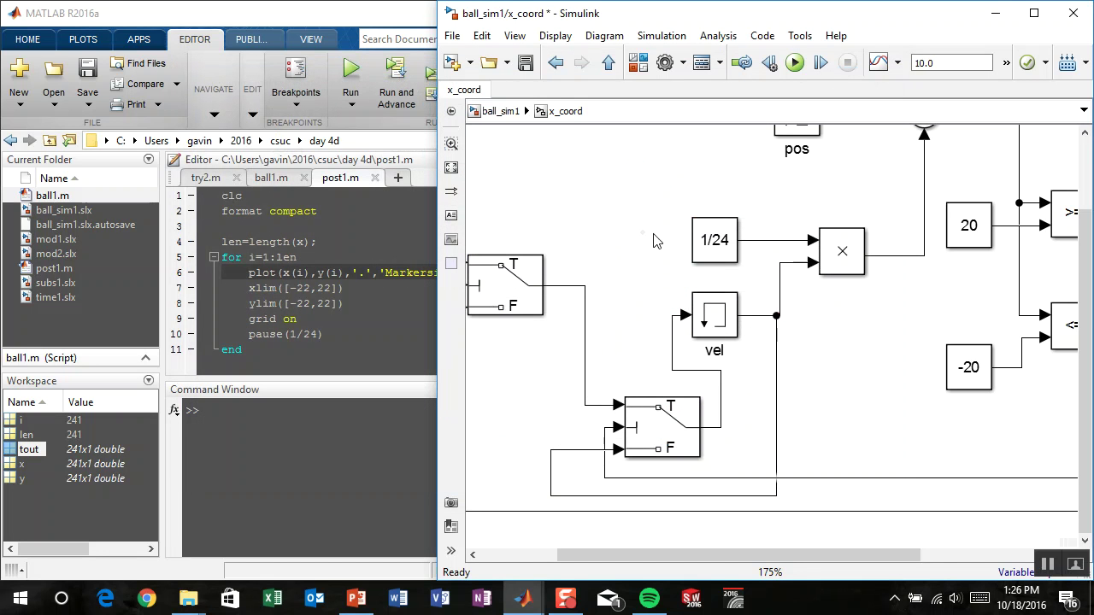
# - Add an In1 input port beside the 1/24 constant in x_coord and delete the constant
pyautogui.moveTo(728, 243); pyautogui.dragTo(728, 229)
pyautogui.click(762, 267)
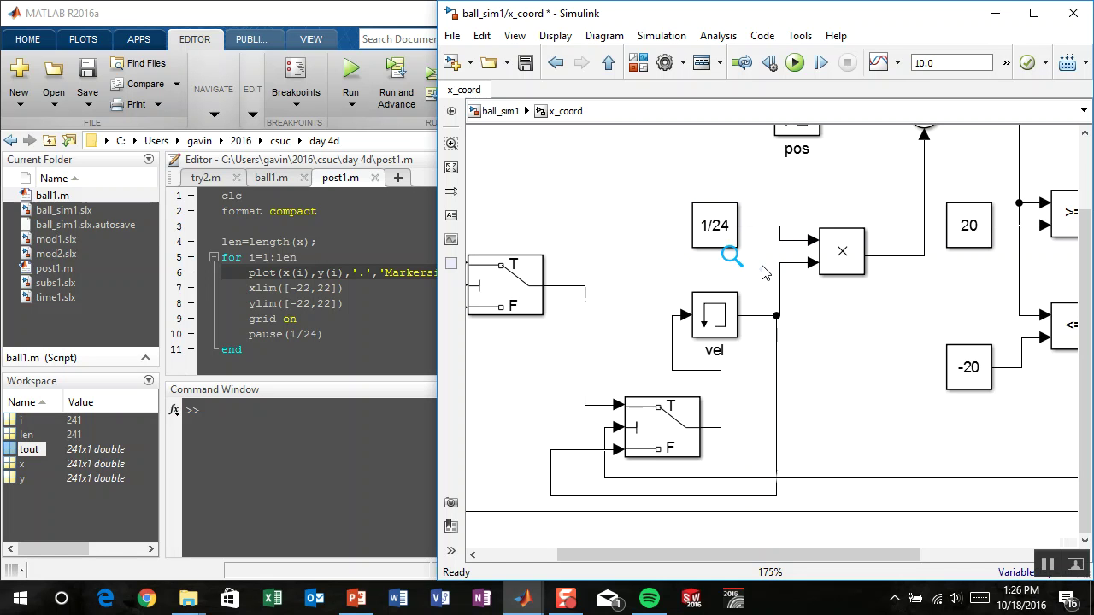
pyautogui.moveTo(709, 221); pyautogui.dragTo(709, 197)
pyautogui.click(623, 207)
pyautogui.write('in')
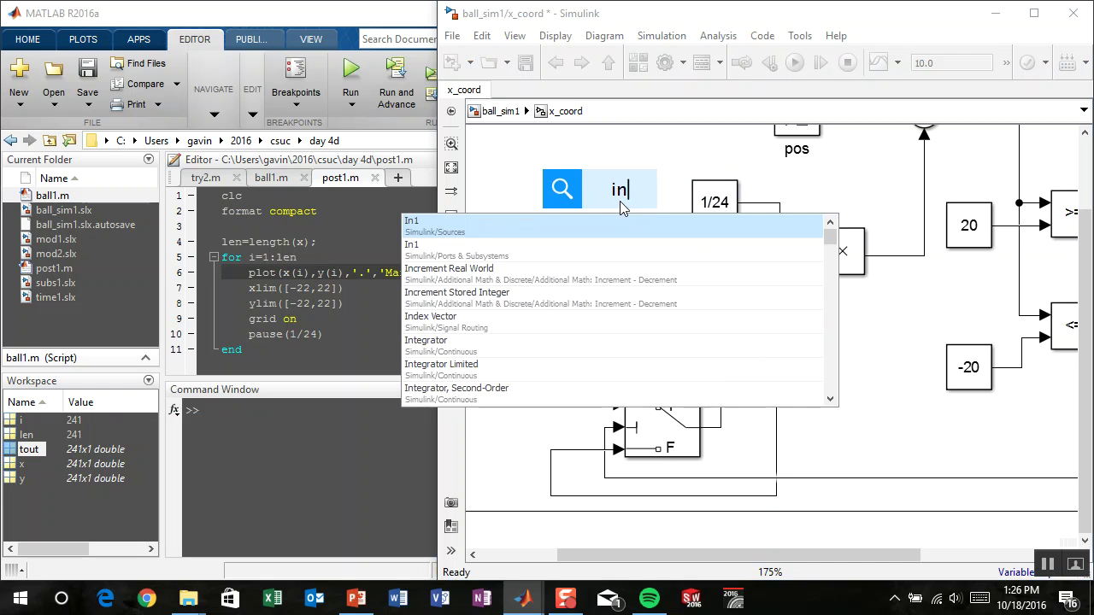
pyautogui.press('Return')
pyautogui.click(718, 213)
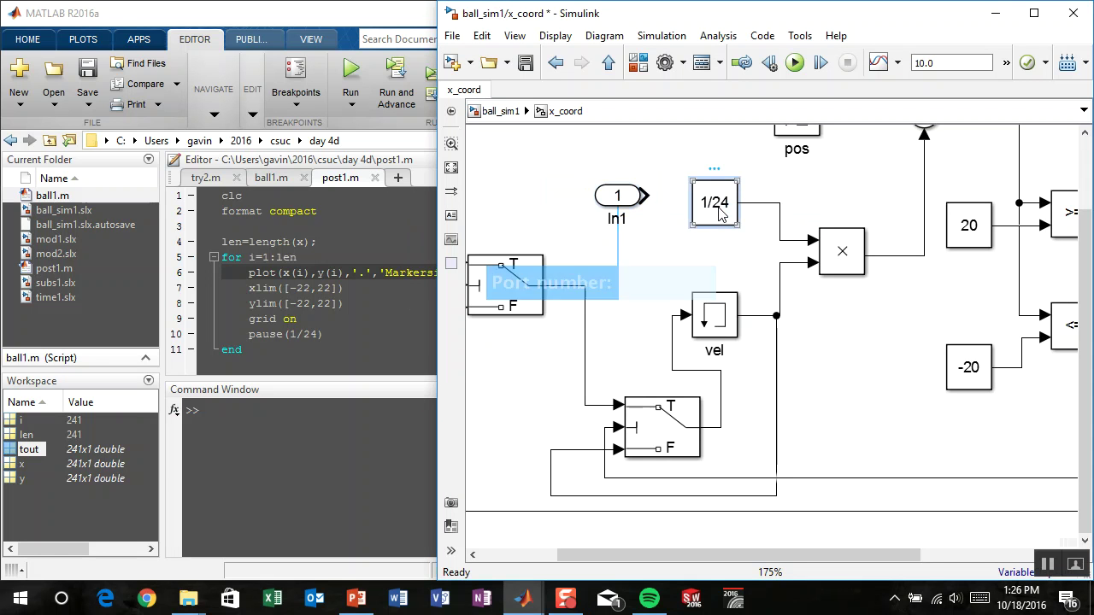
pyautogui.press('Delete')
# - Connect the new input port to the product block's free input and rename the port ts
pyautogui.click(612, 199)
pyautogui.moveTo(611, 198); pyautogui.dragTo(685, 210)
pyautogui.moveTo(754, 205); pyautogui.dragTo(725, 210)
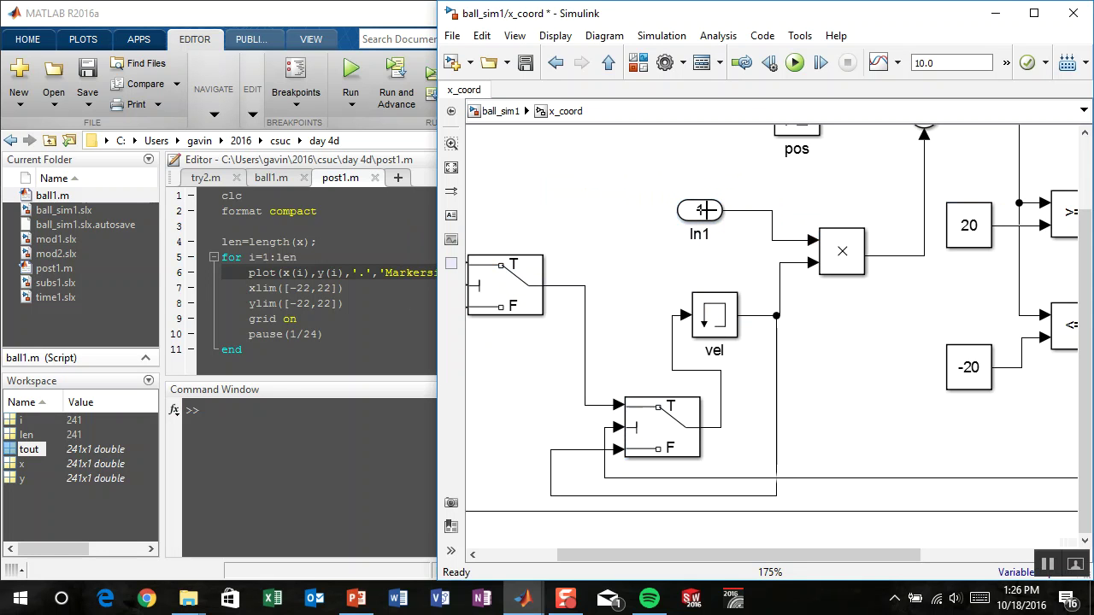
pyautogui.doubleClick(716, 243)
pyautogui.write('ts')
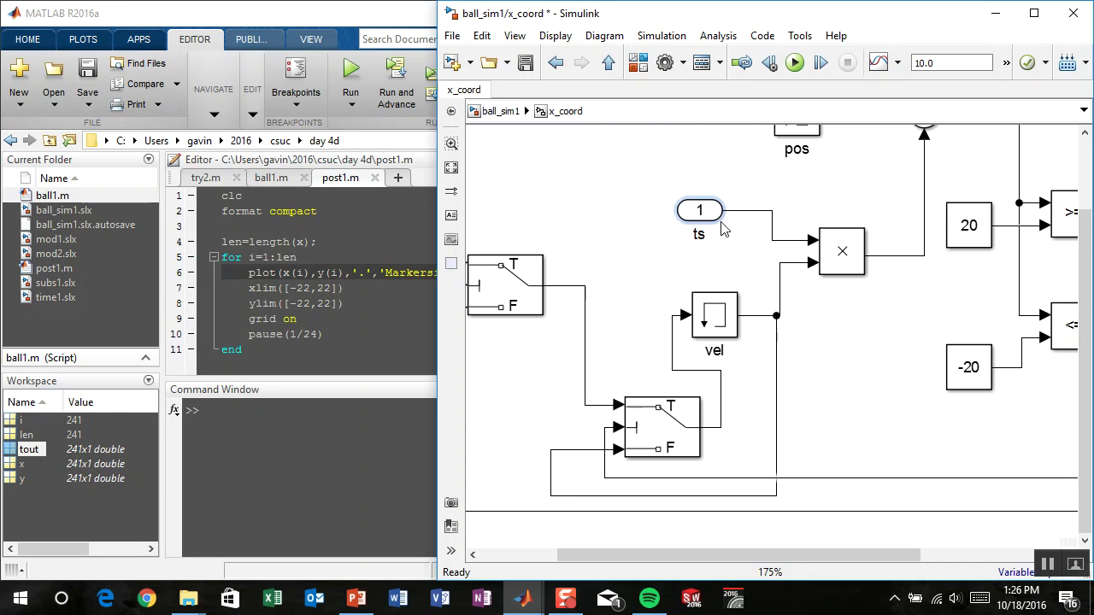
# - Return to the top level of ball_sim1 and add a Subsystem block beside x_coord and y_coord
pyautogui.press('Escape')
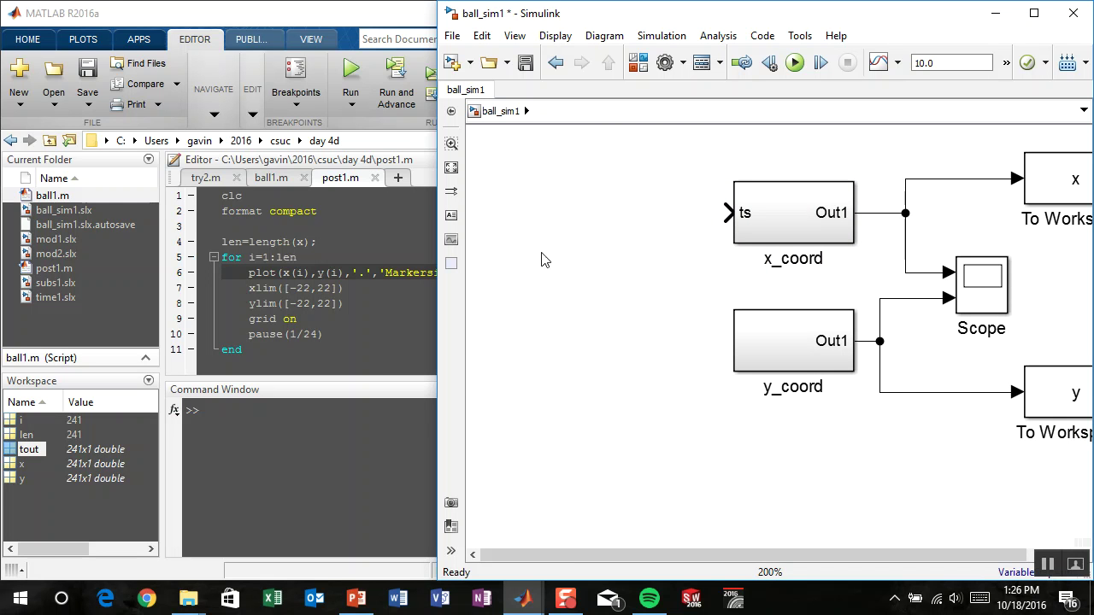
pyautogui.write('s')
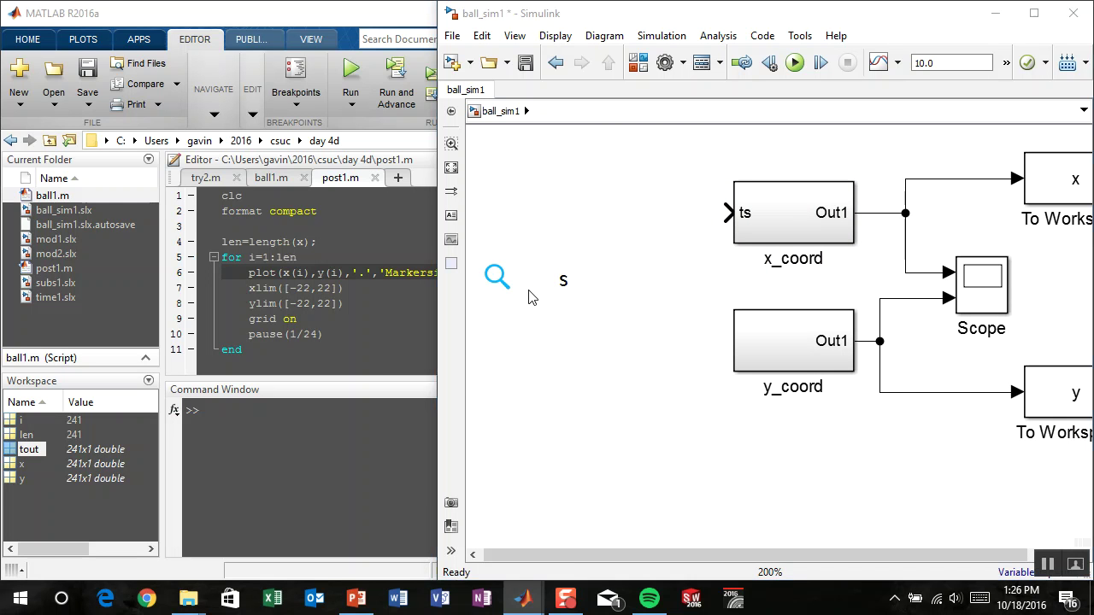
pyautogui.write('ubs')
pyautogui.press('Return')
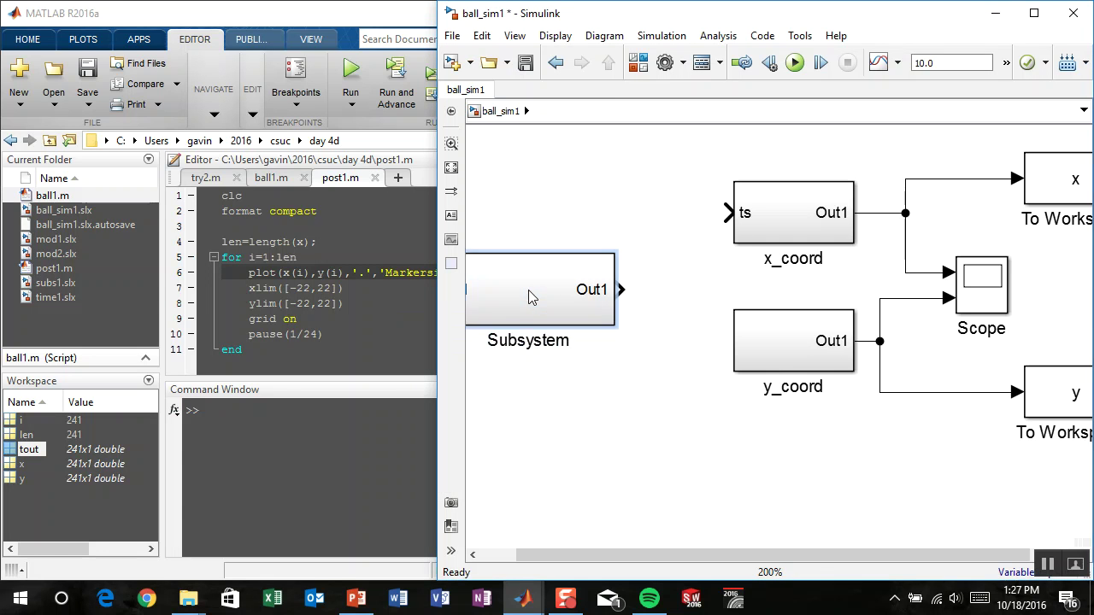
# - Inside the new subsystem, delete the default input port with its line and rename the output port ts
pyautogui.doubleClick(528, 296)
pyautogui.moveTo(533, 162); pyautogui.dragTo(649, 316)
pyautogui.press('Delete')
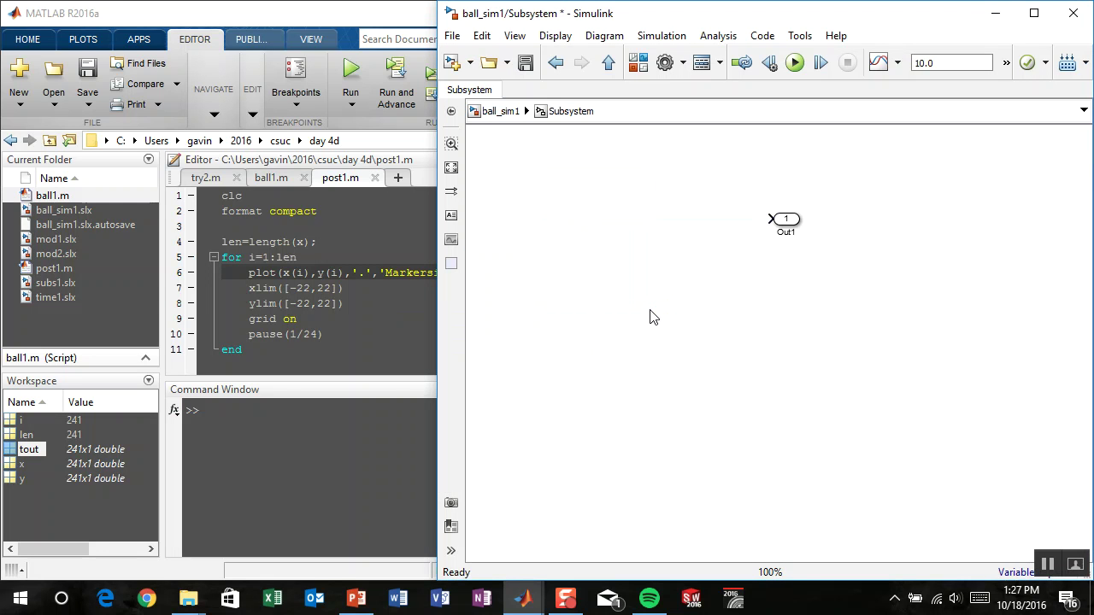
pyautogui.click(792, 236)
pyautogui.press('BackSpace')
pyautogui.click(789, 220)
pyautogui.moveTo(840, 229); pyautogui.dragTo(840, 233)
pyautogui.click(650, 264)
# - Add a Clock block from the Sources library to the subsystem, level with the ts output port
pyautogui.click(637, 62)
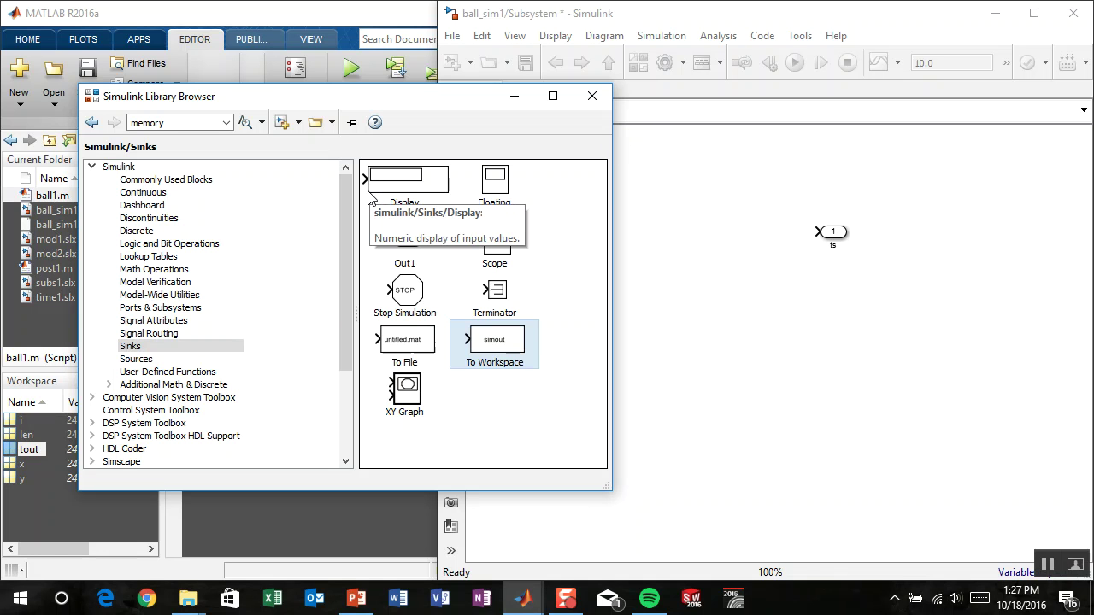
pyautogui.click(157, 360)
pyautogui.moveTo(415, 243); pyautogui.dragTo(660, 248)
pyautogui.scroll(3, 703, 280)
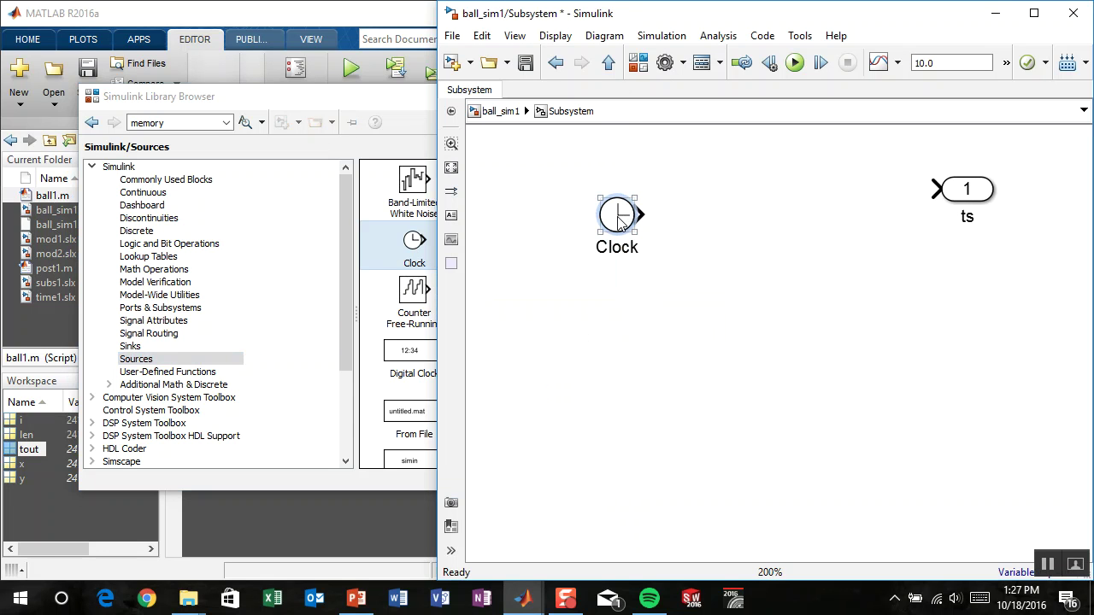
pyautogui.moveTo(617, 215); pyautogui.dragTo(610, 200)
pyautogui.click(697, 330)
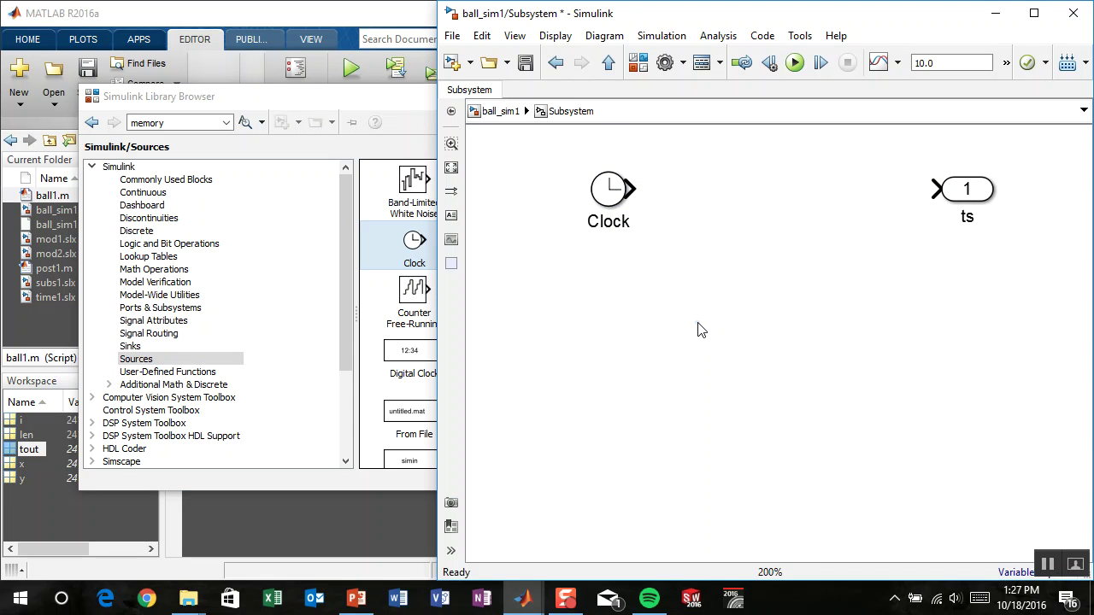
# - Search the block library for memory and place a Memory block between and below the Clock and ts port
pyautogui.moveTo(371, 98); pyautogui.dragTo(332, 104)
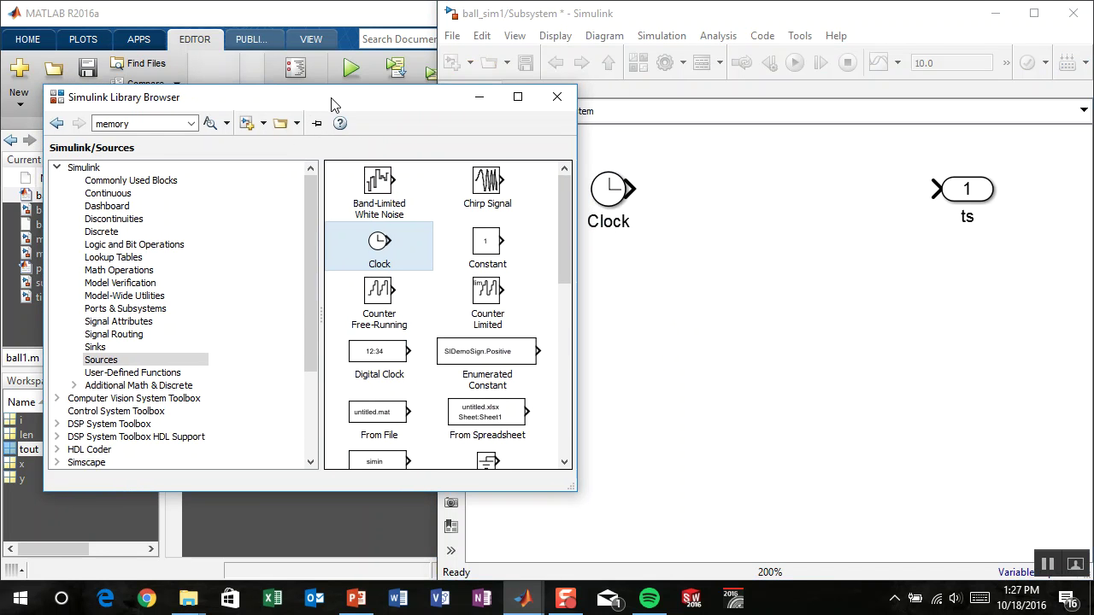
pyautogui.click(163, 125)
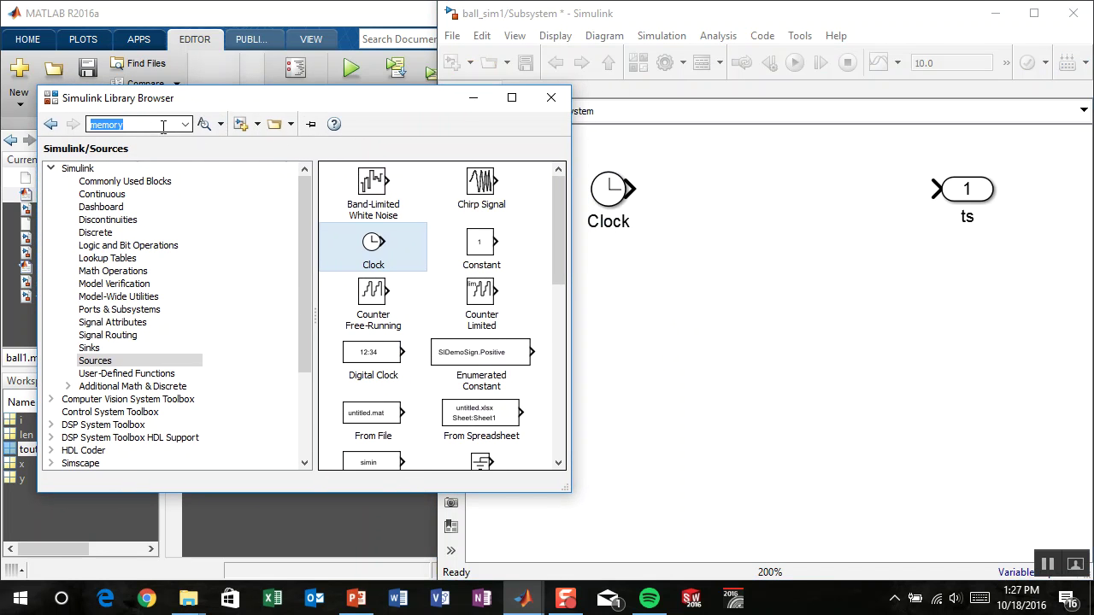
pyautogui.press('Return')
pyautogui.moveTo(382, 224); pyautogui.dragTo(733, 301)
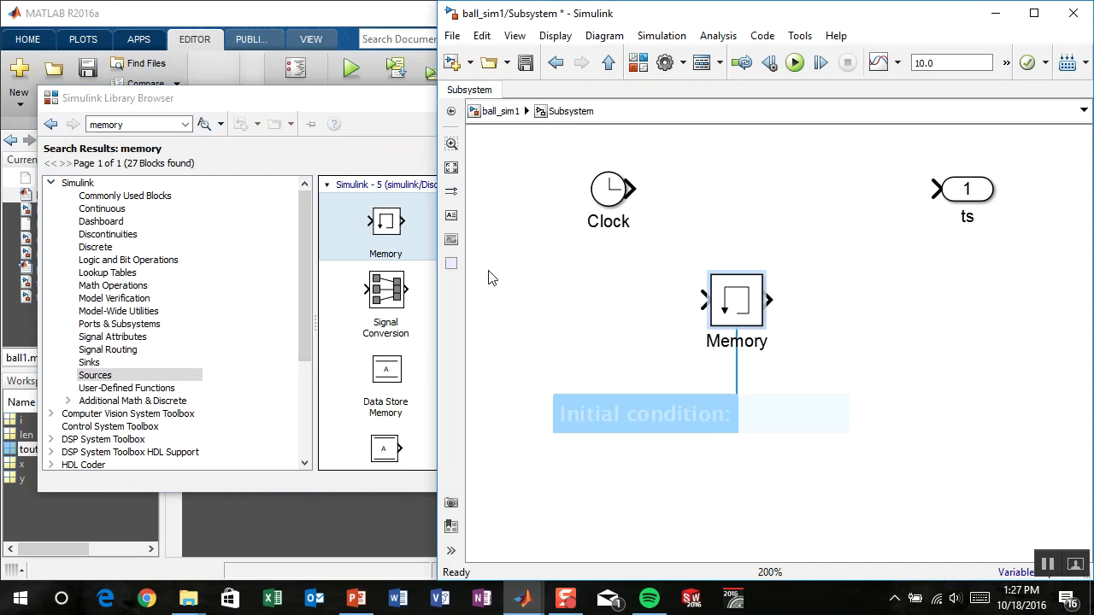
# - Add a Sum block between the Clock and the ts output port
pyautogui.click(179, 99)
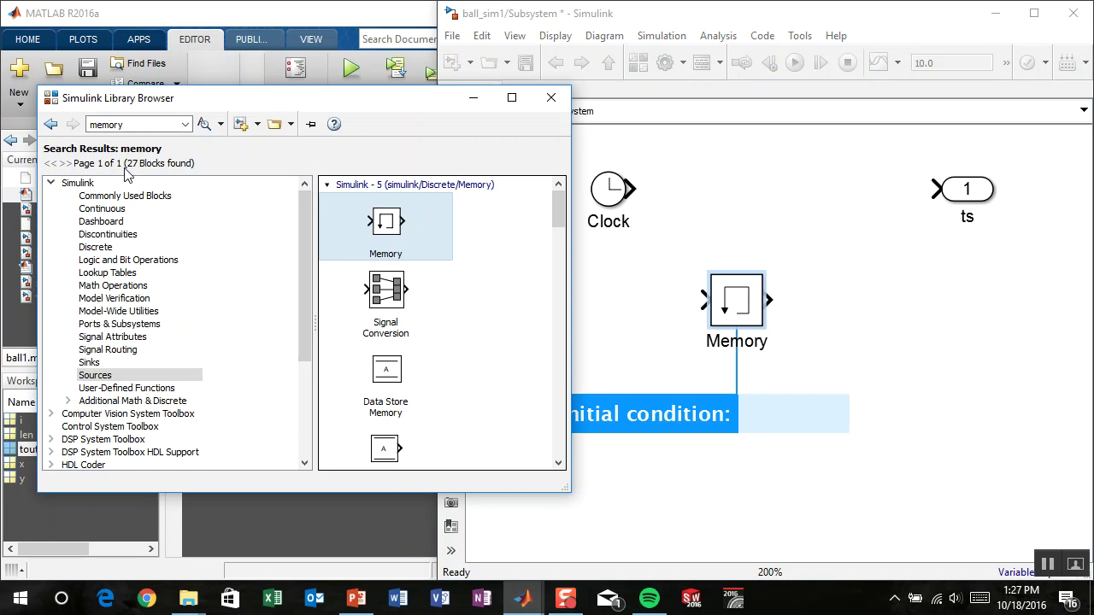
pyautogui.click(114, 287)
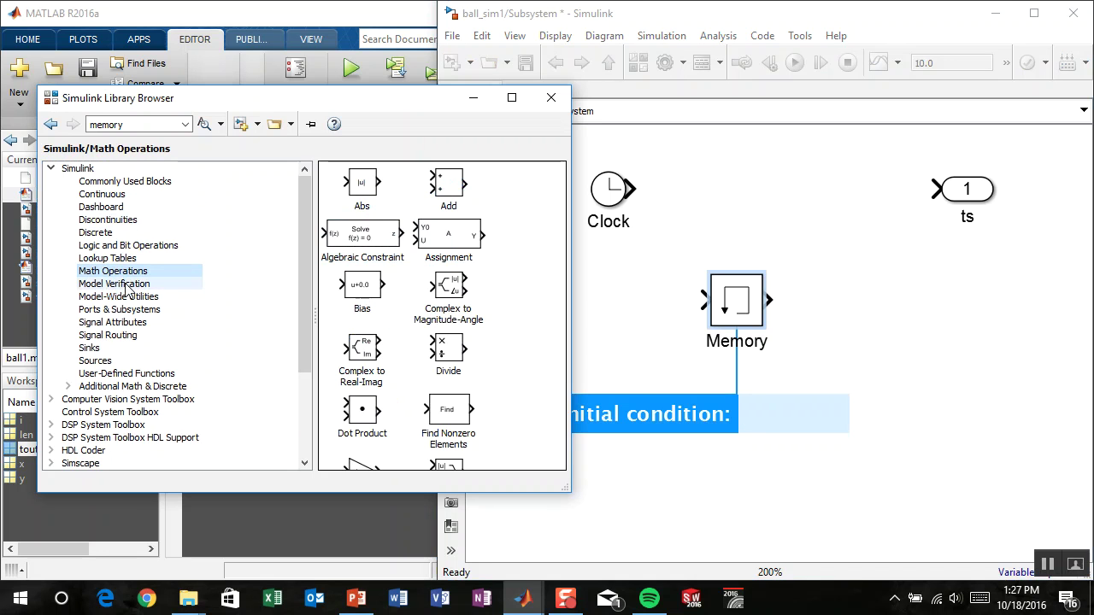
pyautogui.click(108, 182)
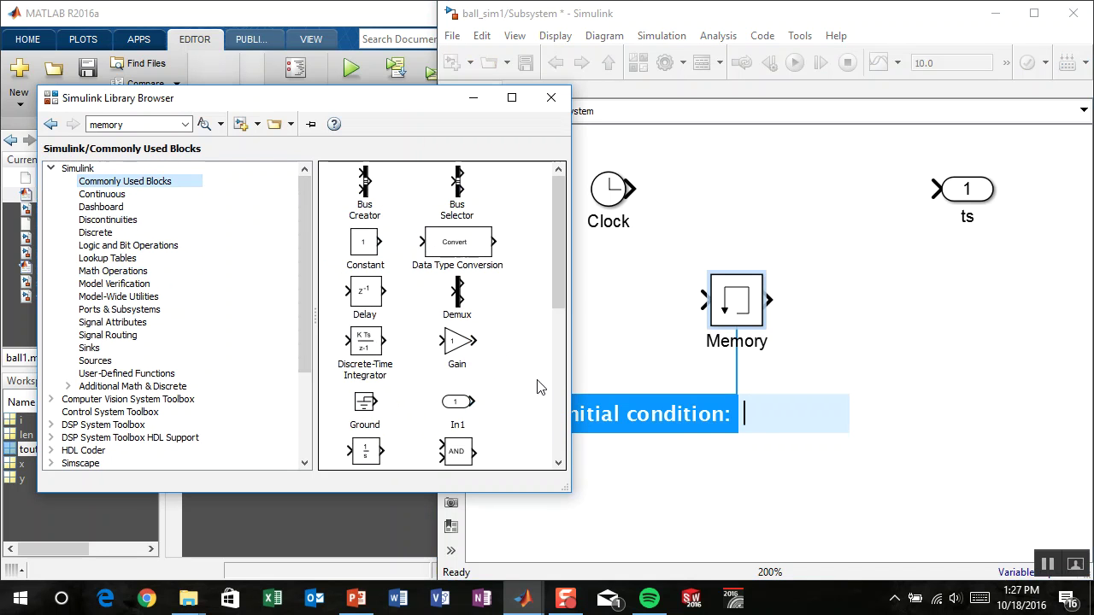
pyautogui.click(808, 215)
pyautogui.write('sum')
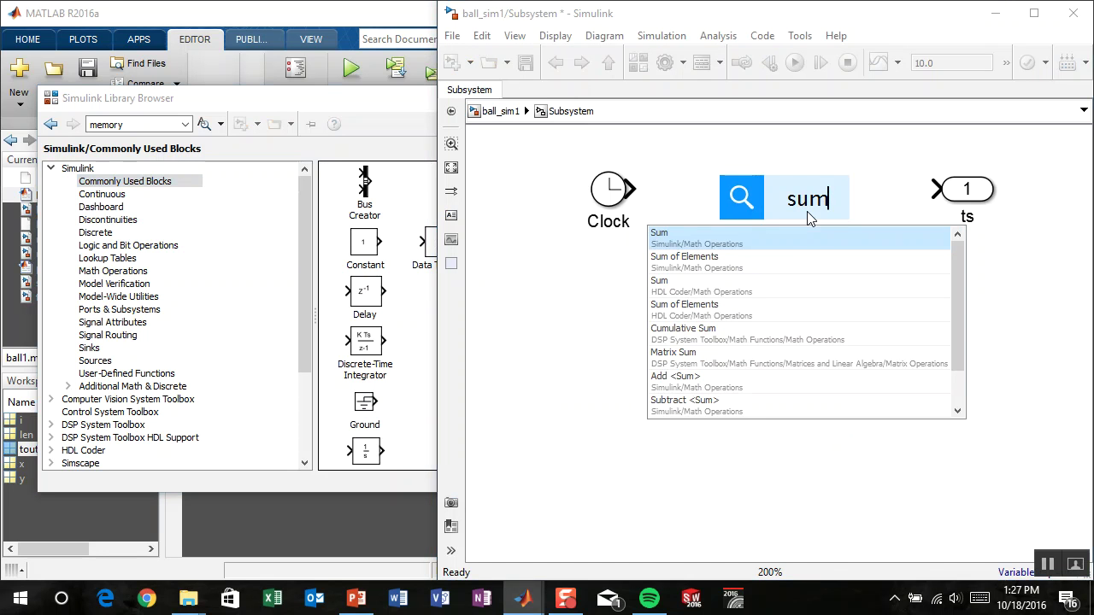
pyautogui.press('Return')
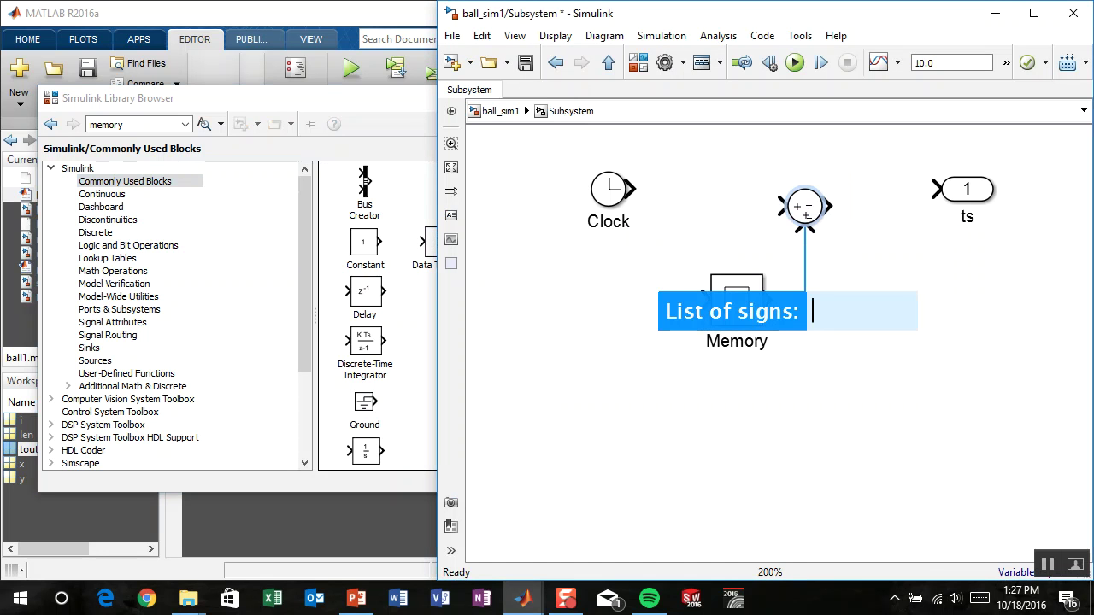
# - Set the Sum block's list of signs to |+-
pyautogui.doubleClick(807, 212)
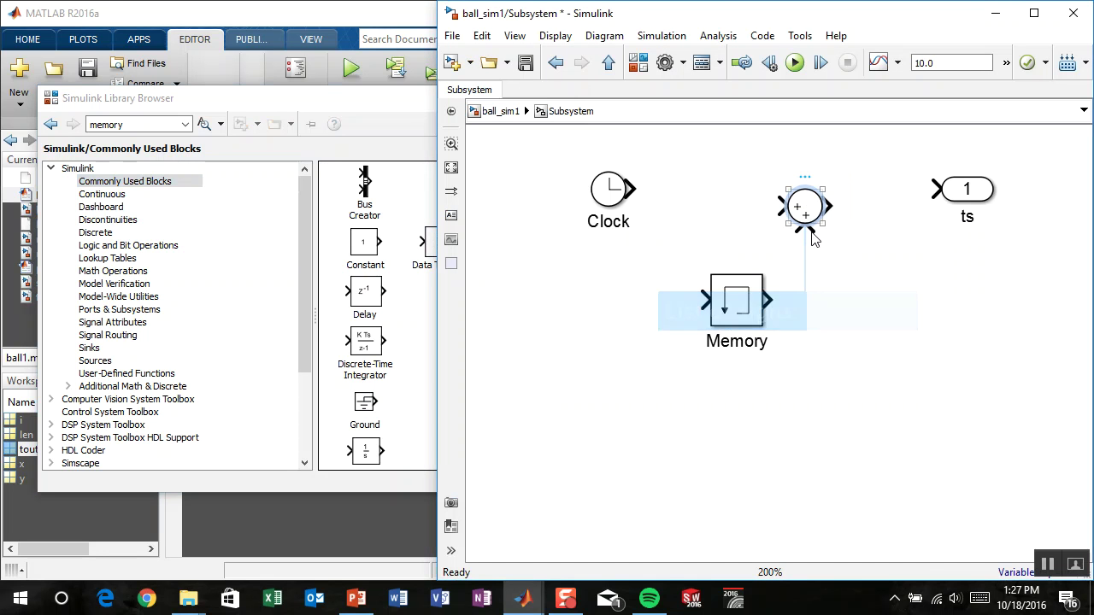
pyautogui.click(465, 244)
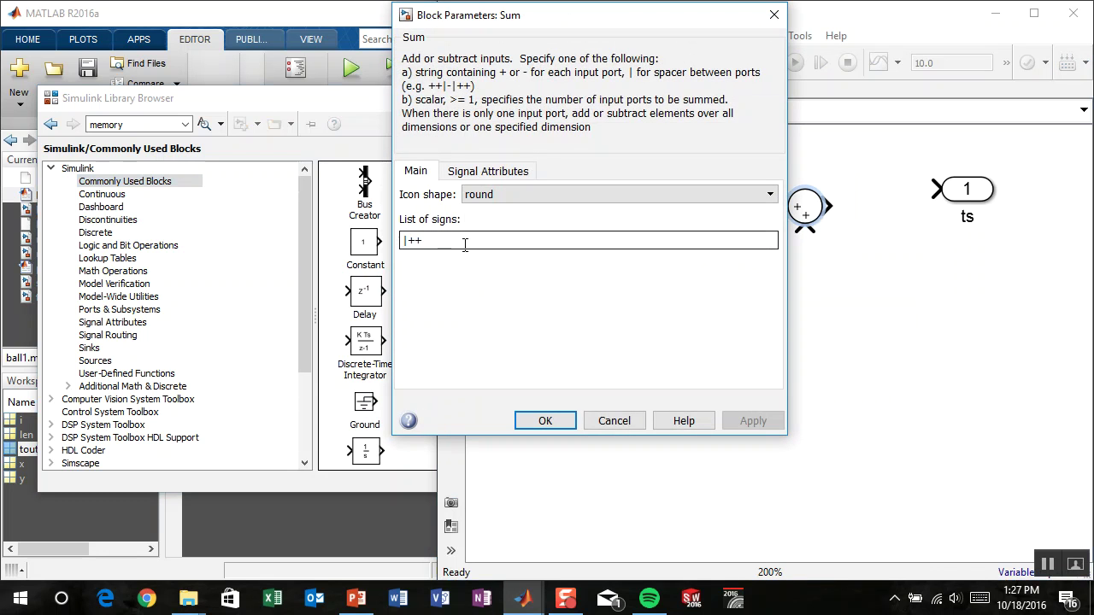
pyautogui.press('BackSpace')
pyautogui.write('-')
pyautogui.press('Return')
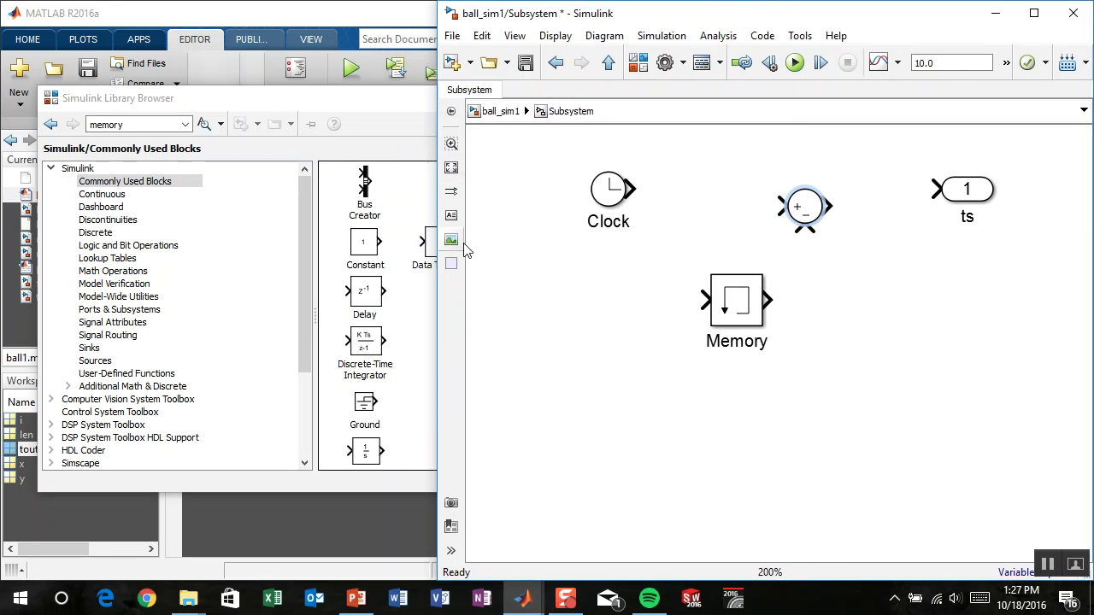
# - Align the Clock with the Sum block and wire its signal directly to the plus input and through Memory to the minus input
pyautogui.moveTo(612, 197); pyautogui.dragTo(569, 213)
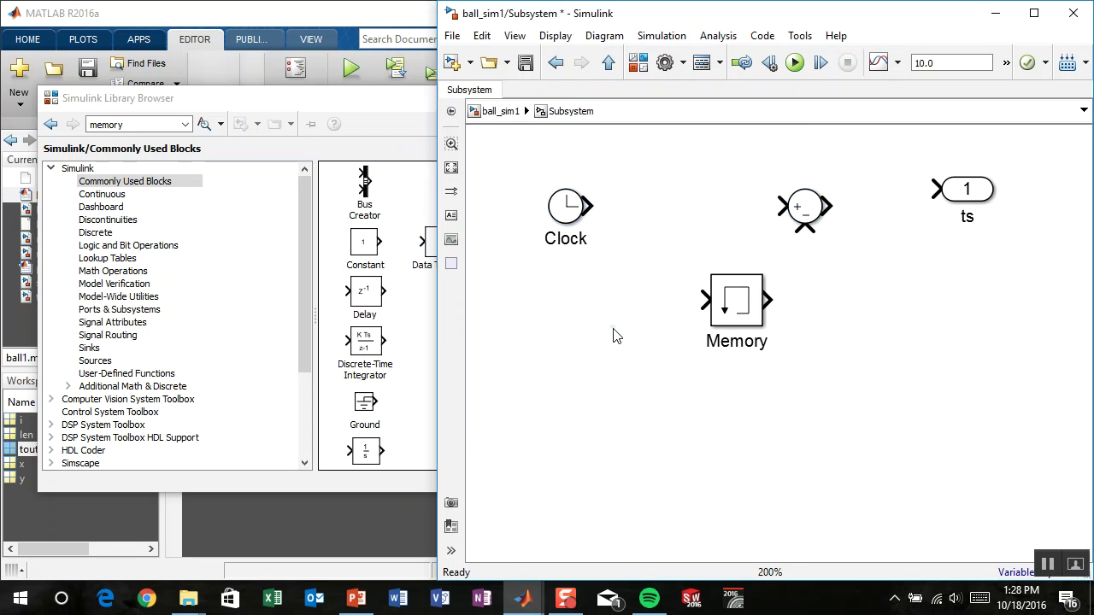
pyautogui.doubleClick(636, 330)
pyautogui.moveTo(589, 205); pyautogui.dragTo(782, 207)
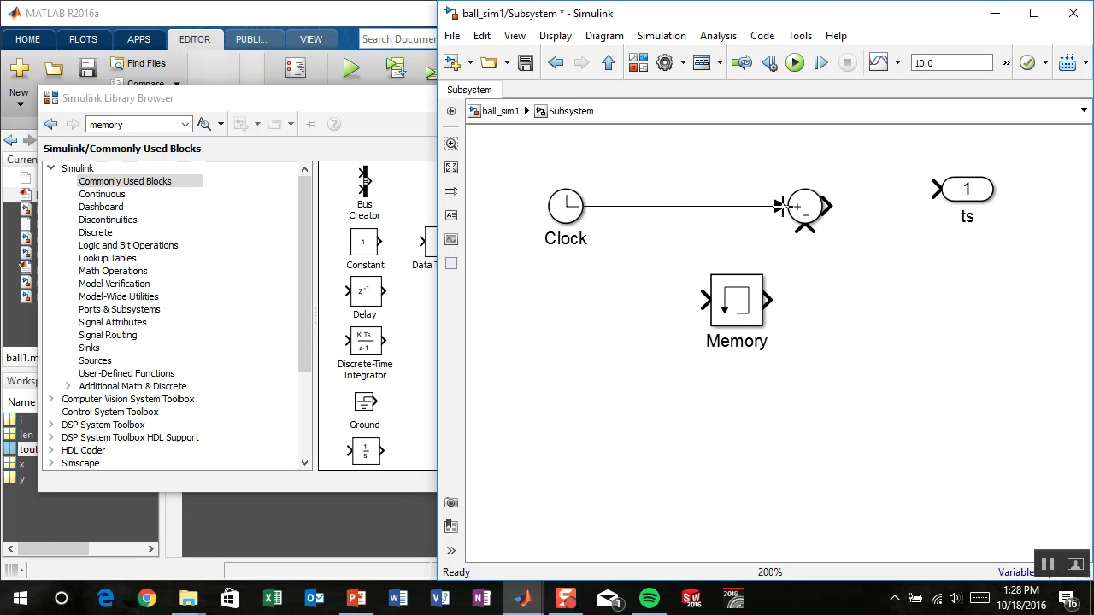
pyautogui.moveTo(700, 300)
pyautogui.mouseDown()
pyautogui.moveTo(676, 288)
pyautogui.moveTo(634, 206)
pyautogui.mouseUp()
pyautogui.click(756, 307)
pyautogui.moveTo(764, 299)
pyautogui.mouseDown()
pyautogui.moveTo(796, 264)
pyautogui.moveTo(805, 231)
pyautogui.mouseUp()
# - Connect the Sum block's output to the ts port and shift the Memory block slightly toward the Clock branch
pyautogui.moveTo(940, 190); pyautogui.dragTo(935, 206)
pyautogui.click(936, 206)
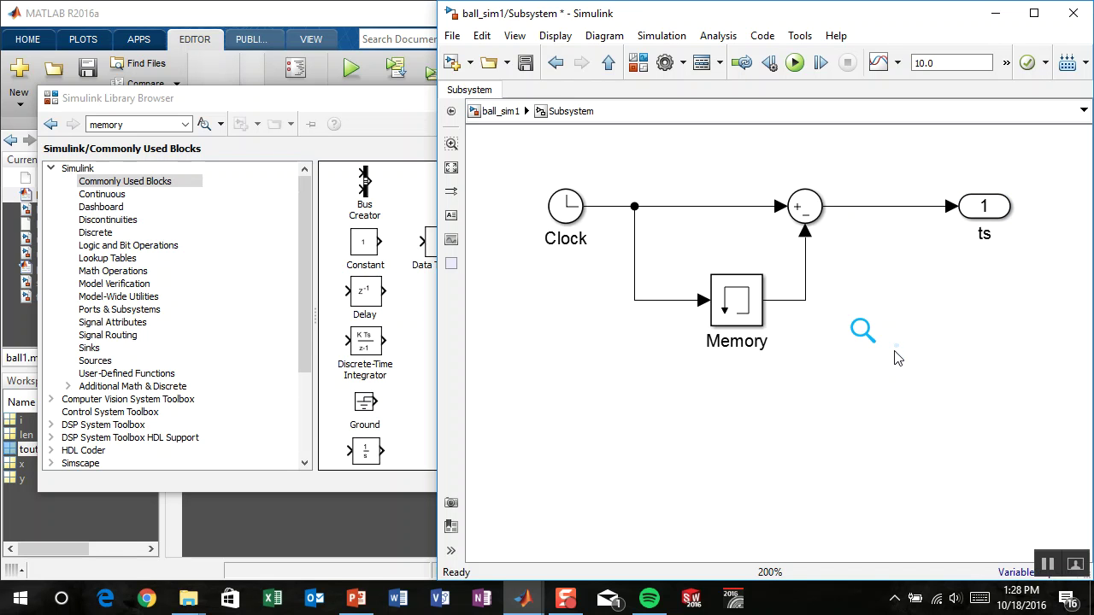
pyautogui.moveTo(739, 305); pyautogui.dragTo(720, 305)
pyautogui.click(723, 406)
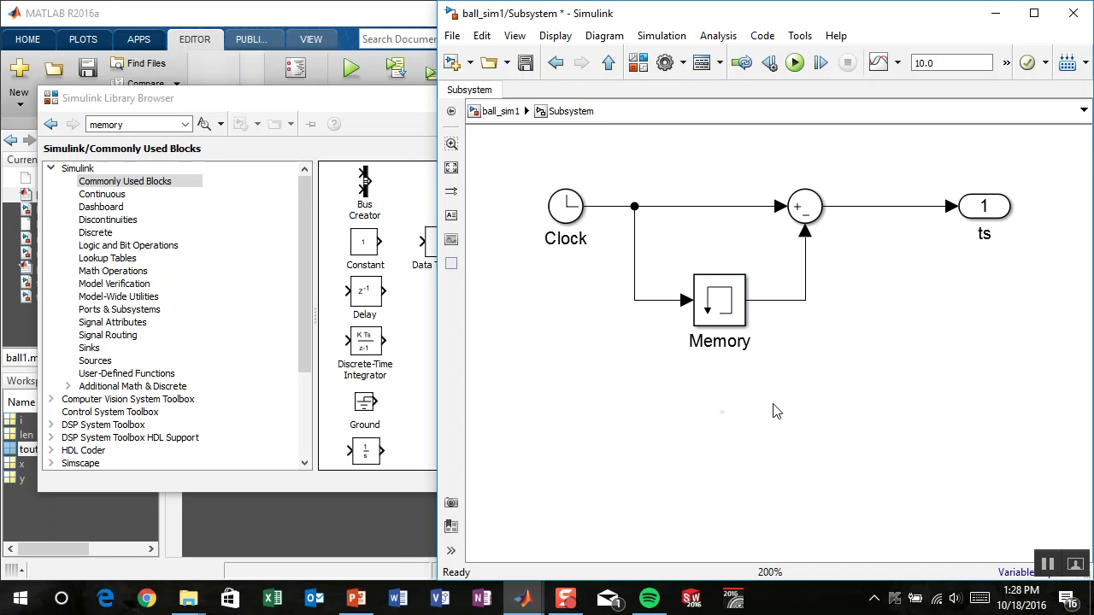
# - Examine the Memory block's parameters without changing them, and review how the Clock feeds the diagram
pyautogui.doubleClick(722, 306)
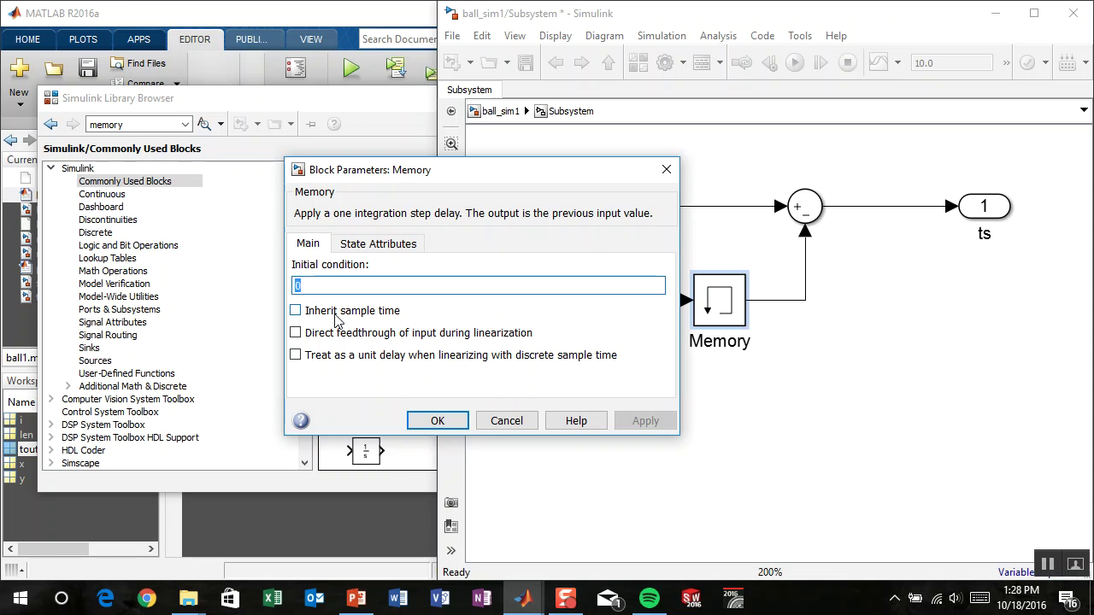
pyautogui.click(504, 420)
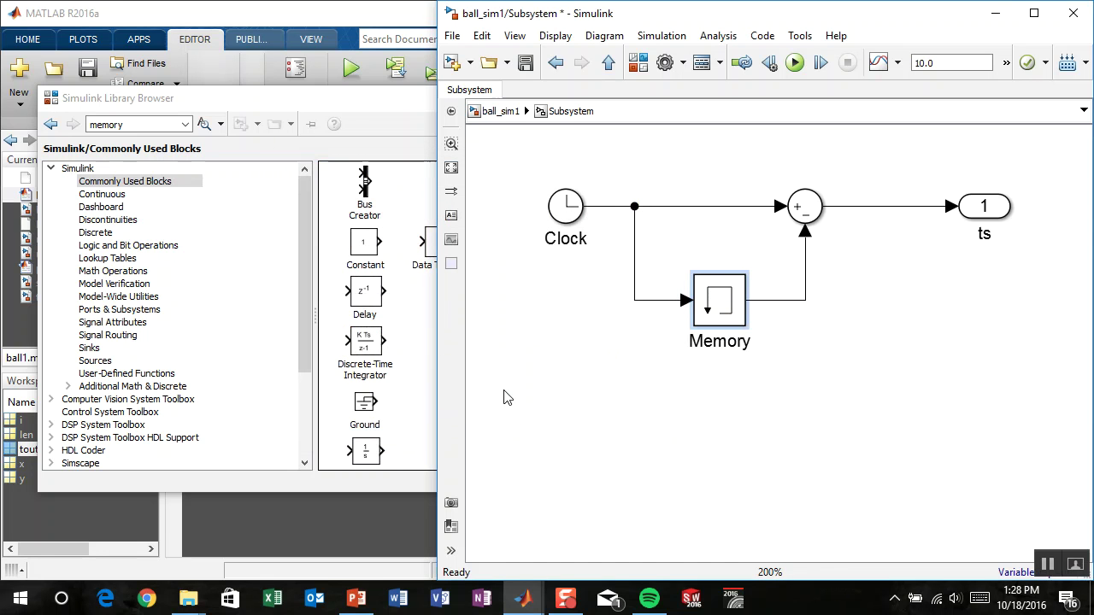
pyautogui.click(567, 208)
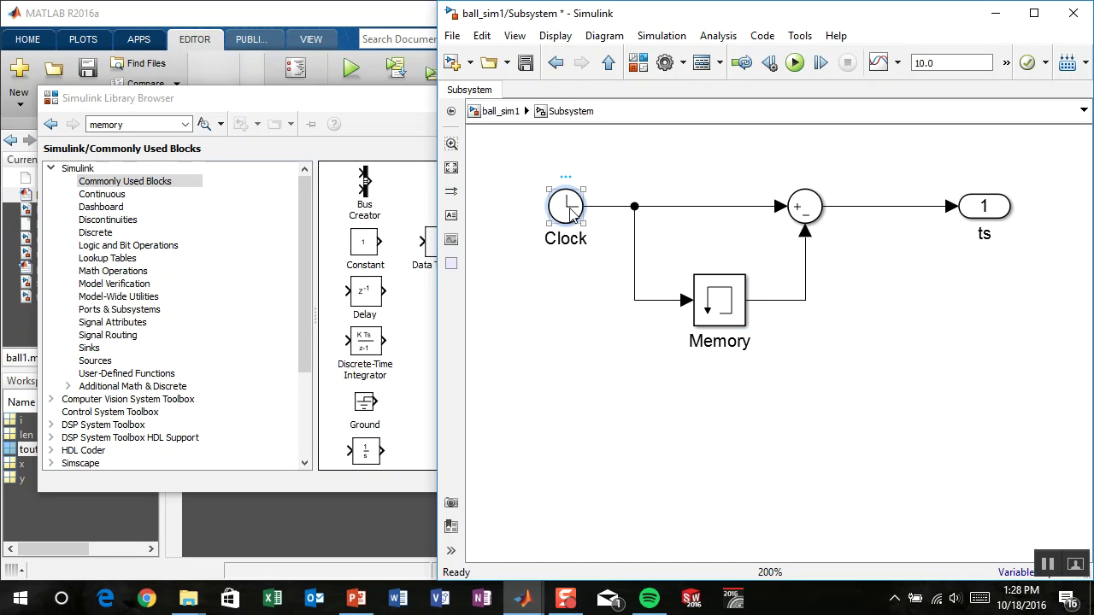
pyautogui.click(623, 165)
pyautogui.click(576, 211)
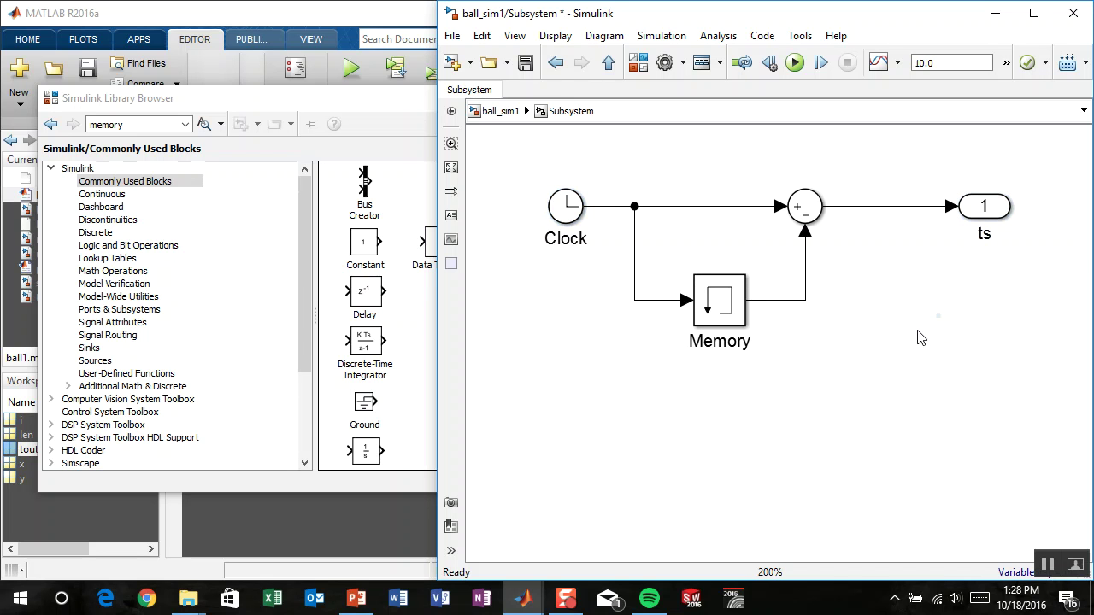
pyautogui.click(889, 287)
# - Review how the ts input feeds the product block in x_coord, and reopen the new time-step subsystem
pyautogui.press('Escape')
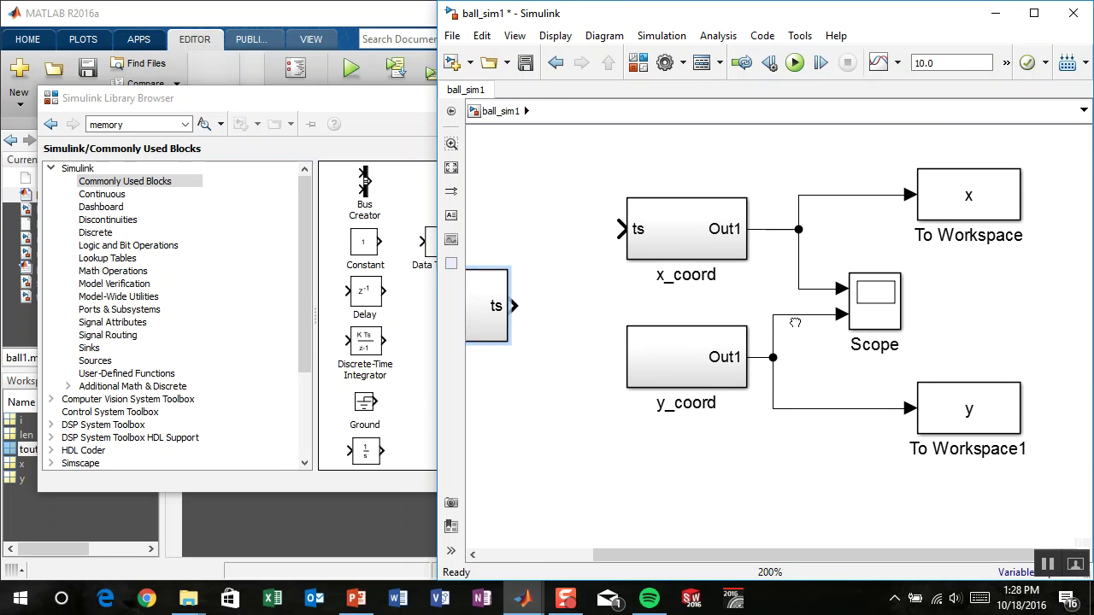
pyautogui.doubleClick(649, 237)
pyautogui.moveTo(889, 355); pyautogui.dragTo(912, 364)
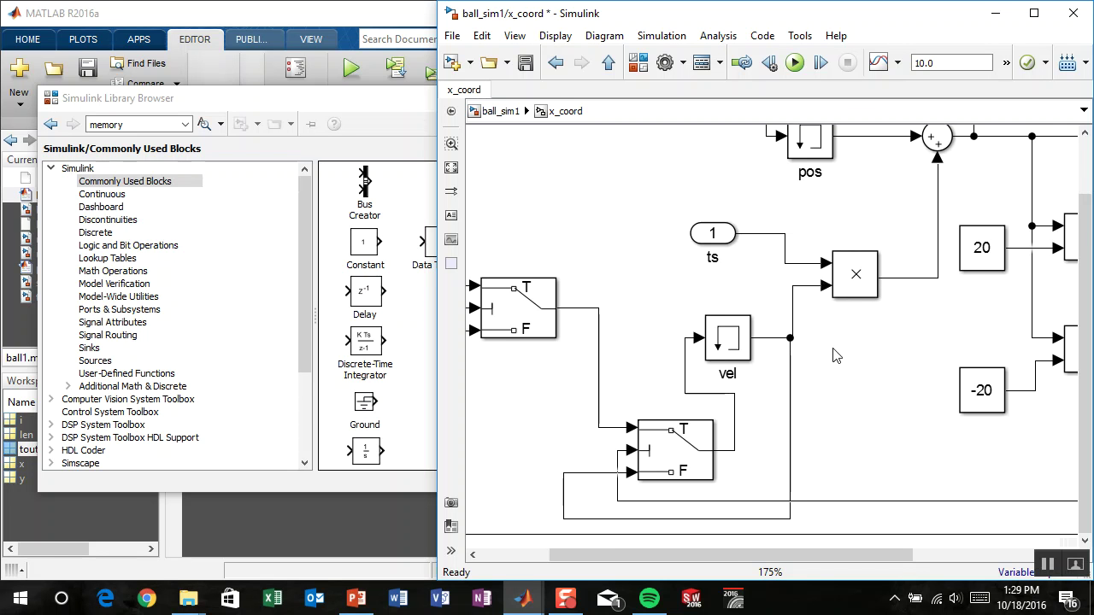
pyautogui.press('Escape')
pyautogui.moveTo(564, 303); pyautogui.dragTo(759, 288)
pyautogui.doubleClick(651, 298)
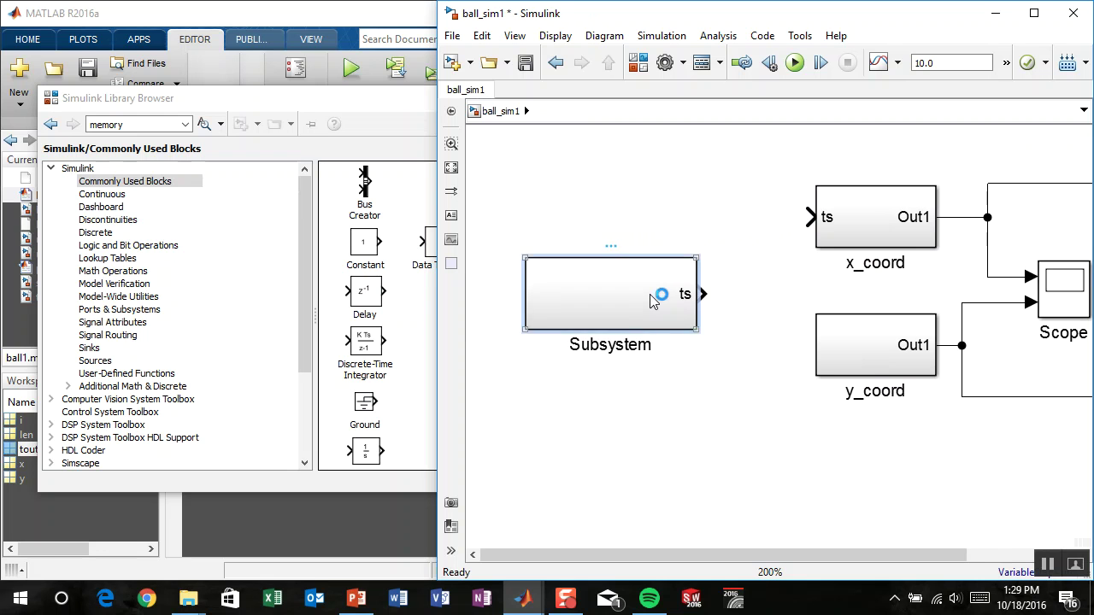
pyautogui.moveTo(755, 410); pyautogui.dragTo(755, 442)
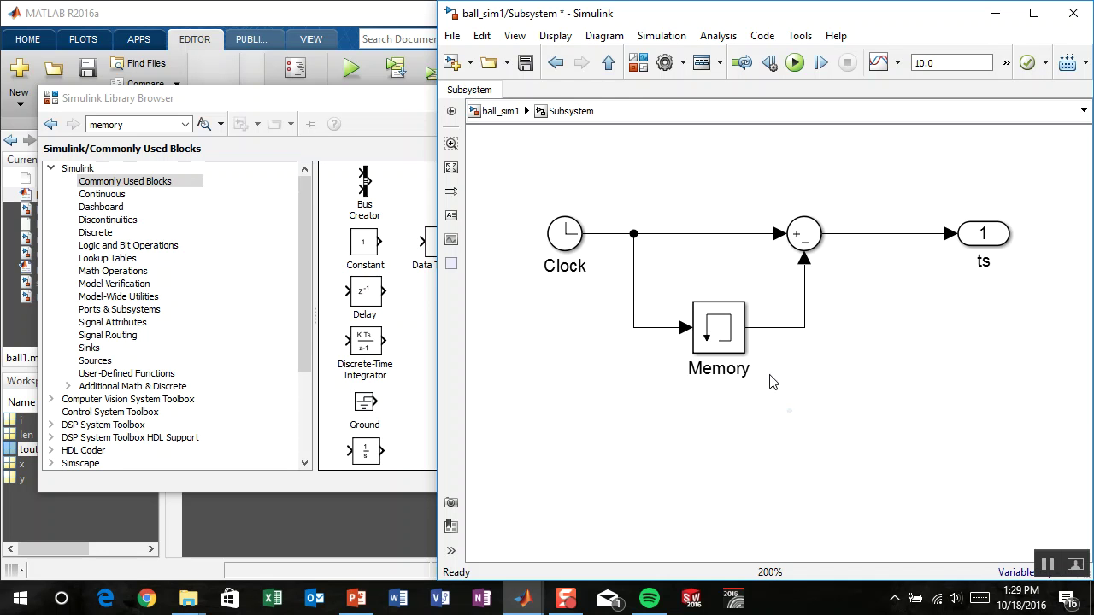
# - Set the initial step size of the variable-step solver to eps in the model's configuration parameters
pyautogui.click(641, 63)
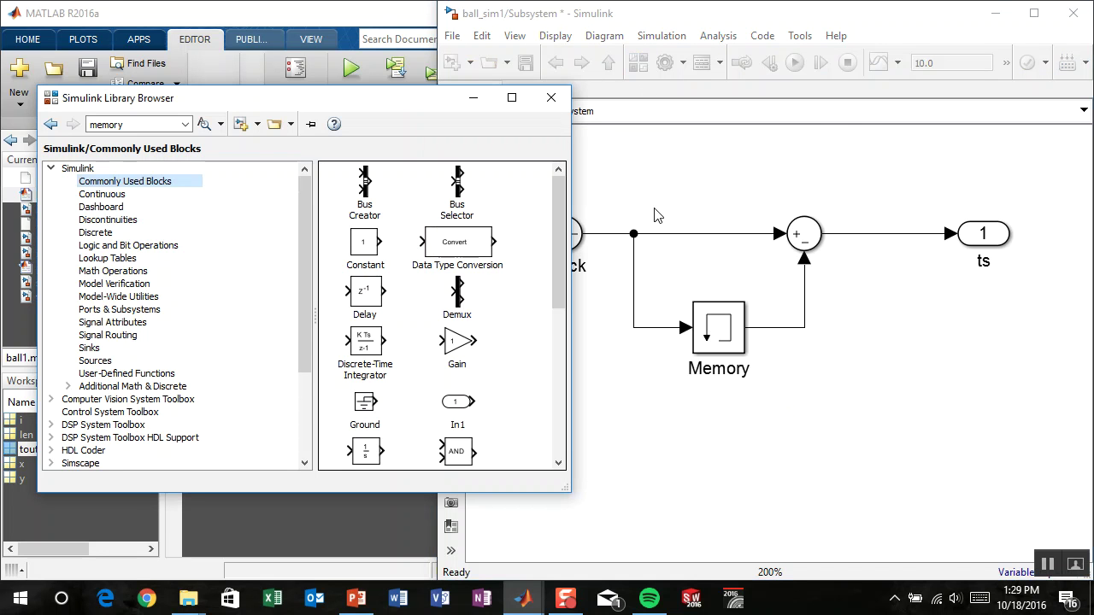
pyautogui.click(684, 76)
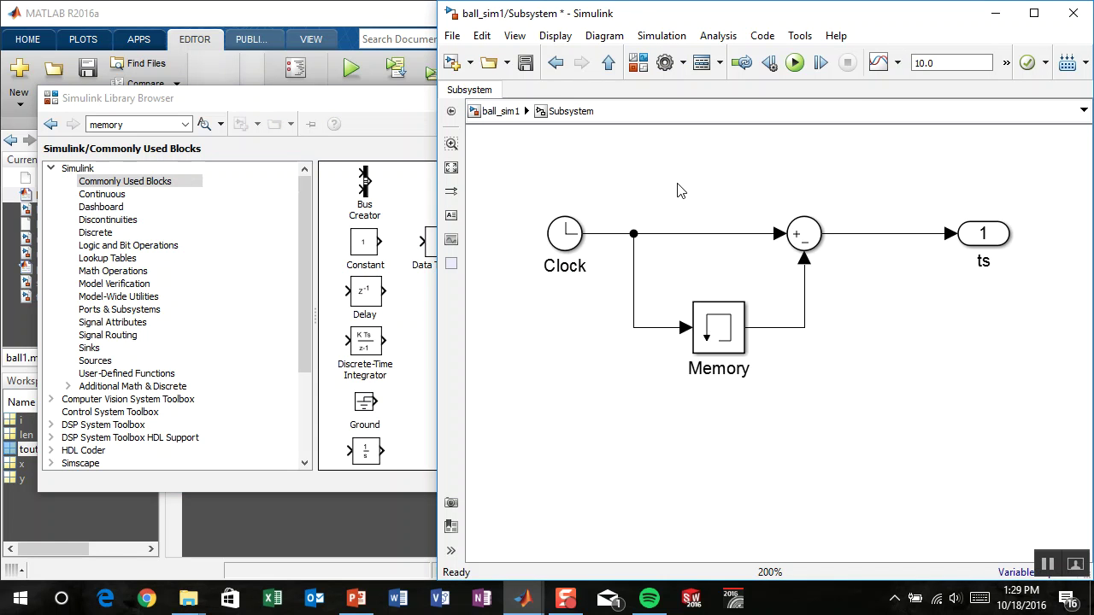
pyautogui.hotkey('ctrl', 'e')
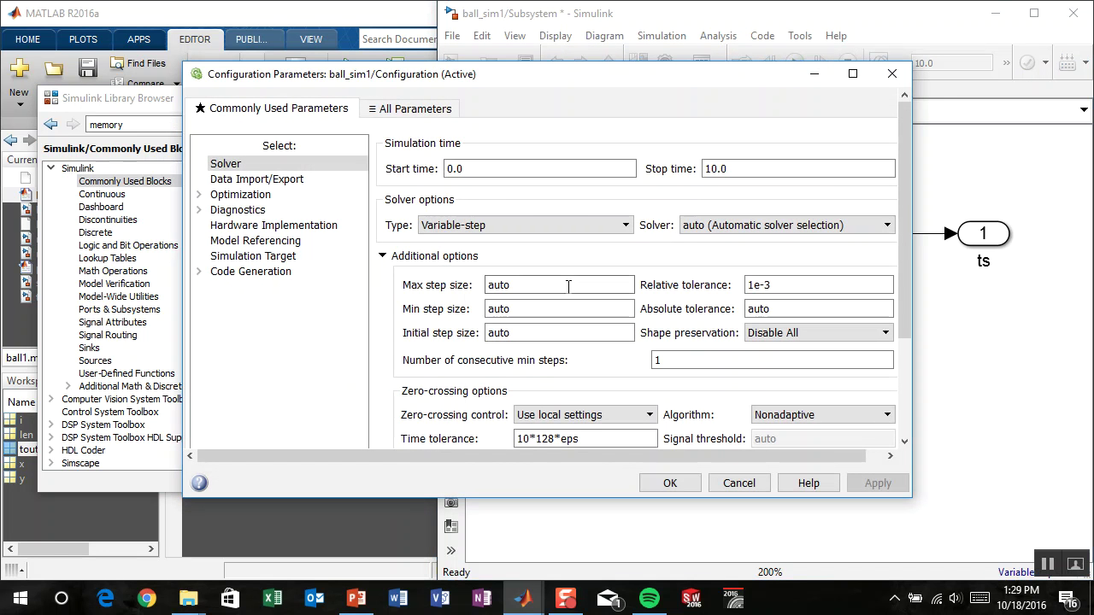
pyautogui.doubleClick(540, 337)
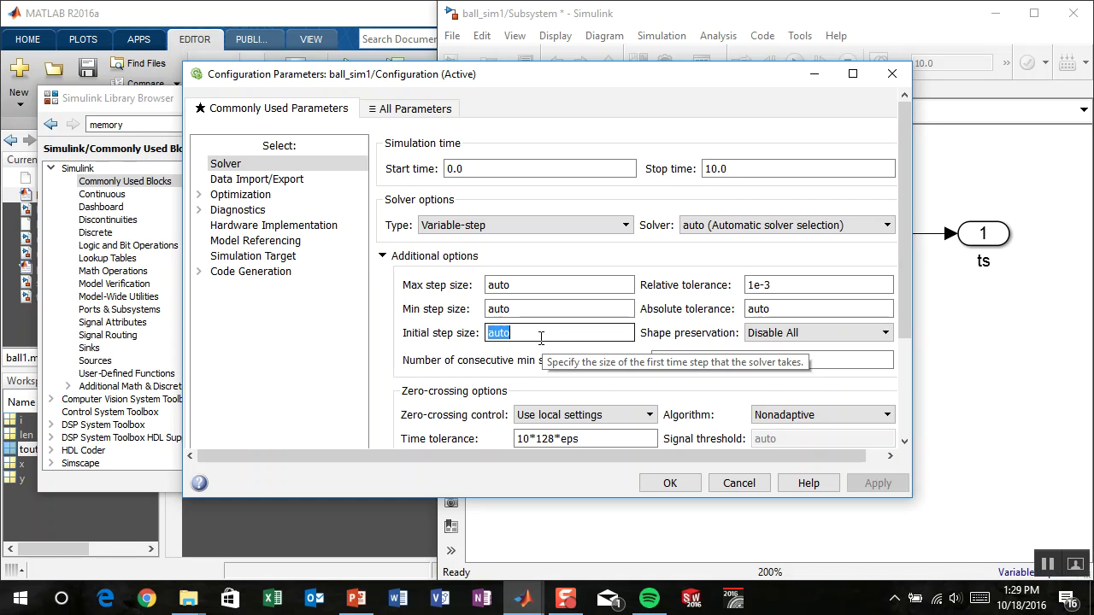
pyautogui.write('eps')
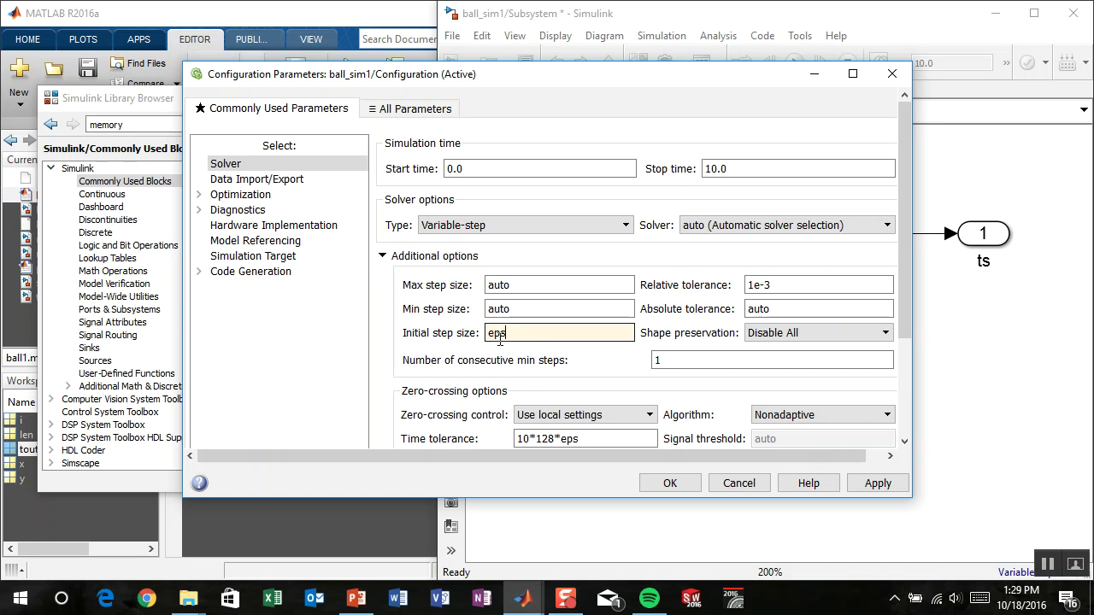
pyautogui.press('Tab')
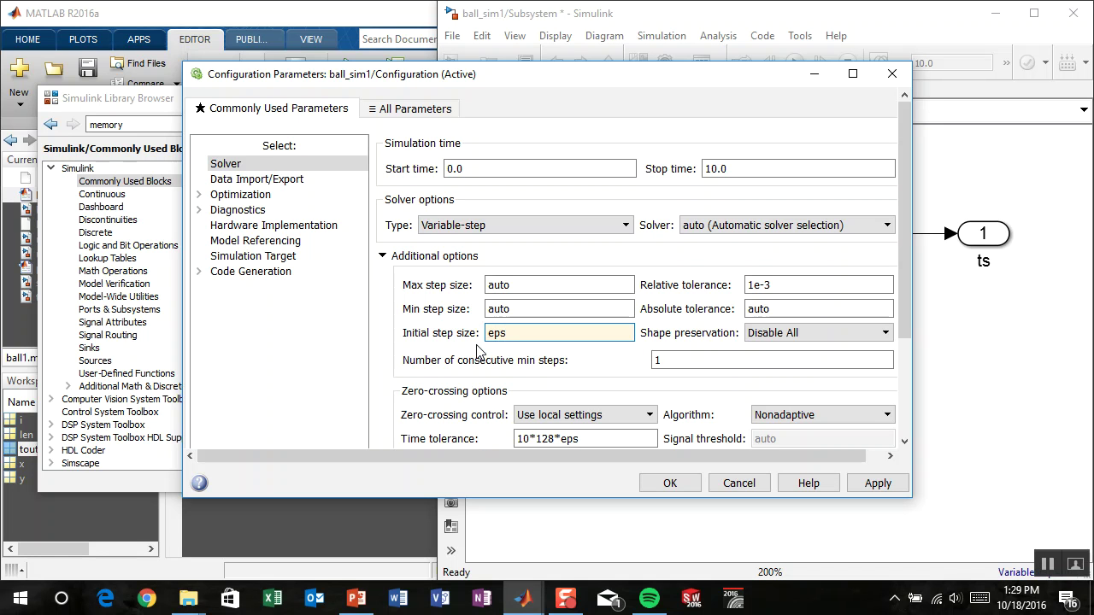
pyautogui.click(530, 334)
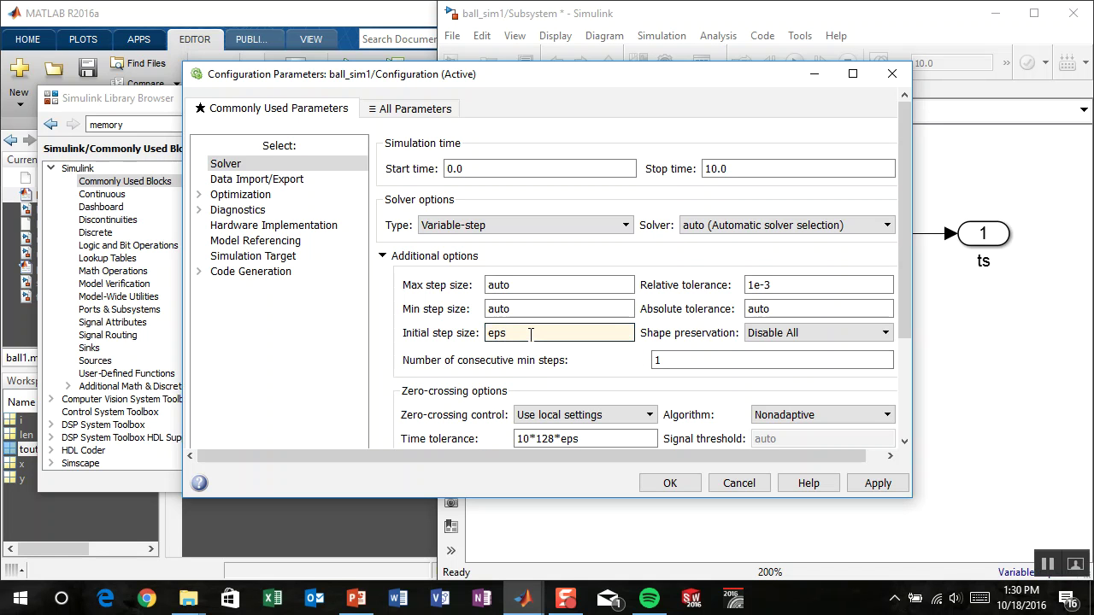
pyautogui.click(669, 484)
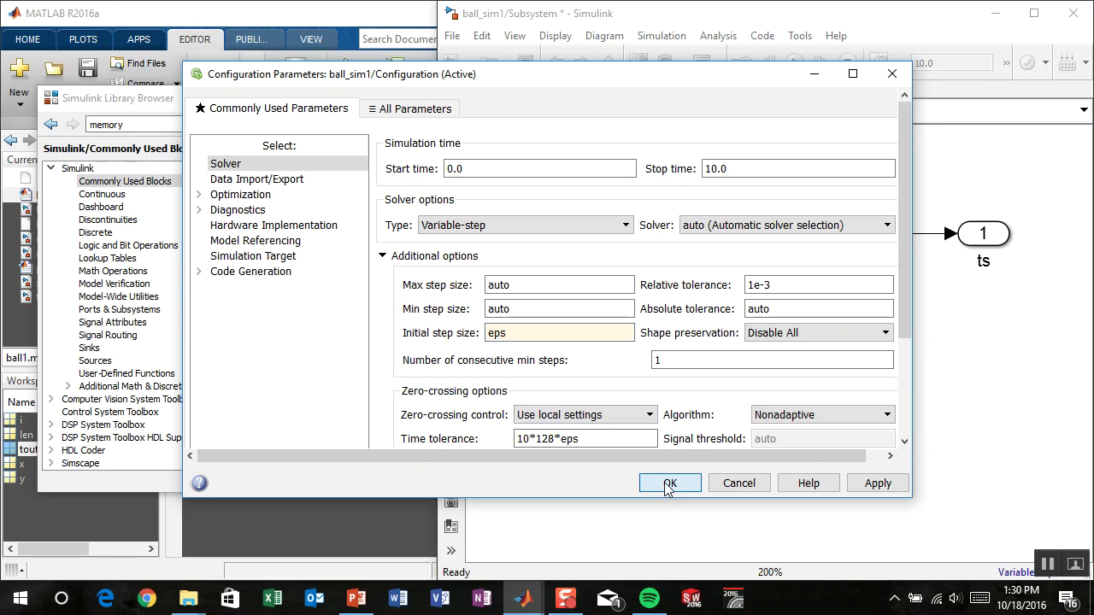
# - Evaluate eps in the MATLAB command window
pyautogui.click(336, 519)
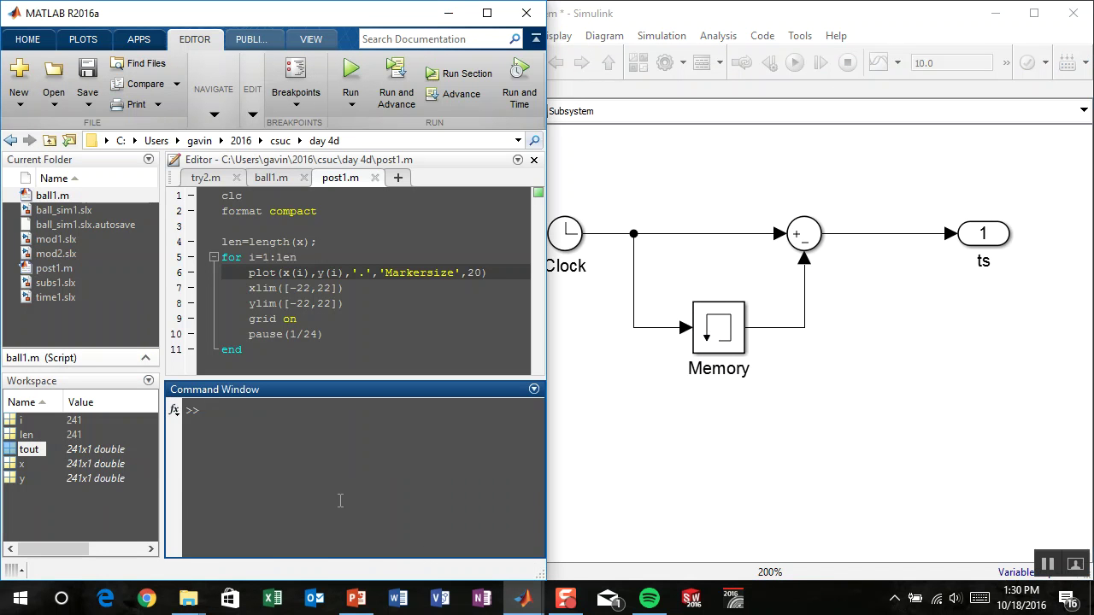
pyautogui.write('eps')
pyautogui.press('Return')
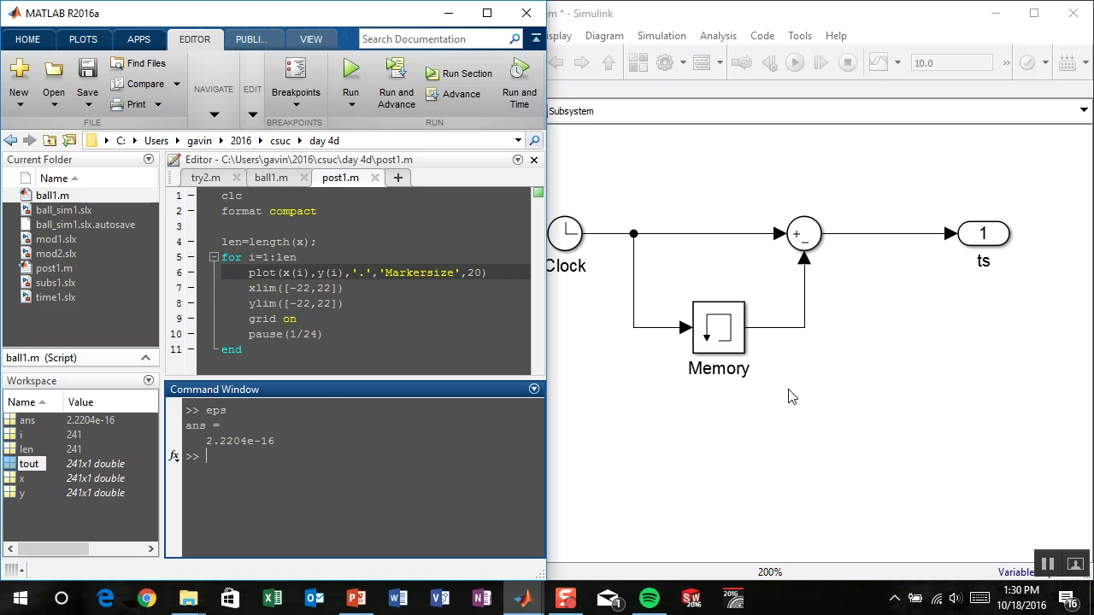
# - Add a Switch block below and to the right of the Memory block in the time-step subsystem
pyautogui.click(743, 463)
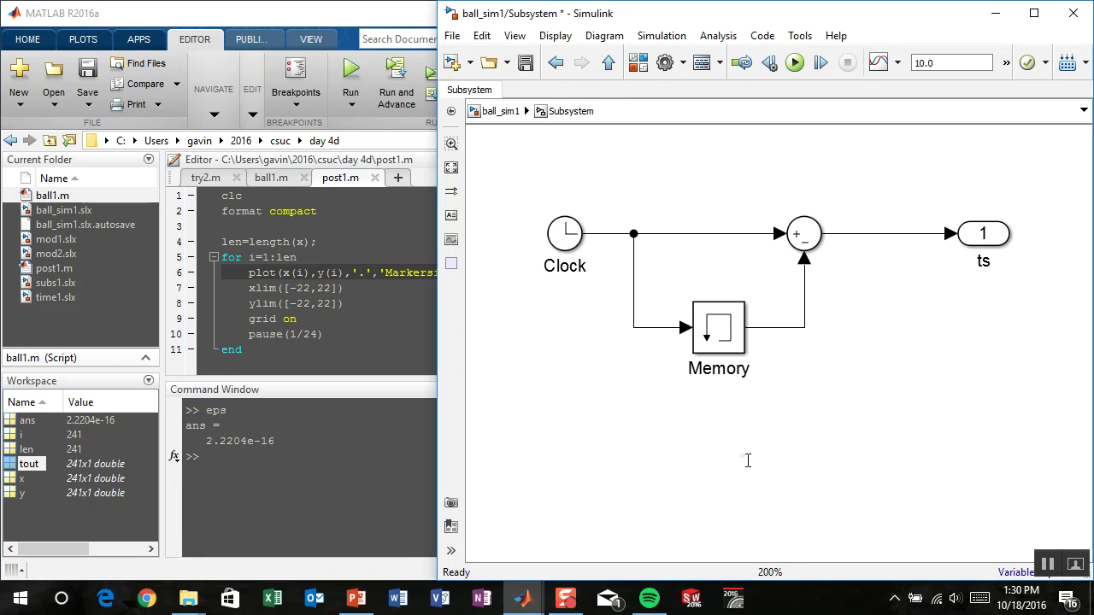
pyautogui.write('swit')
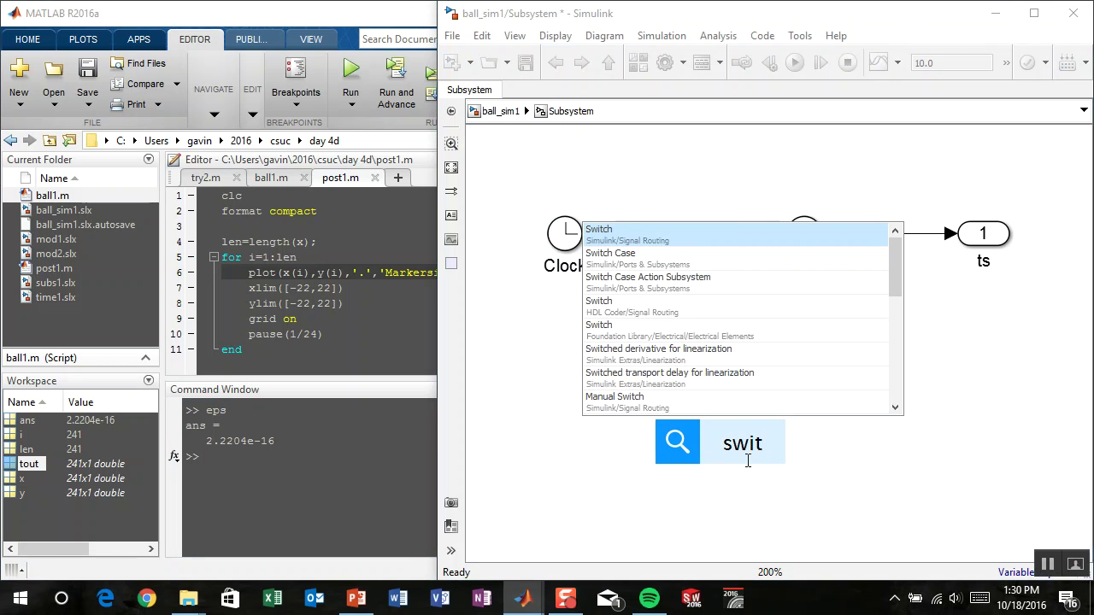
pyautogui.press('Return')
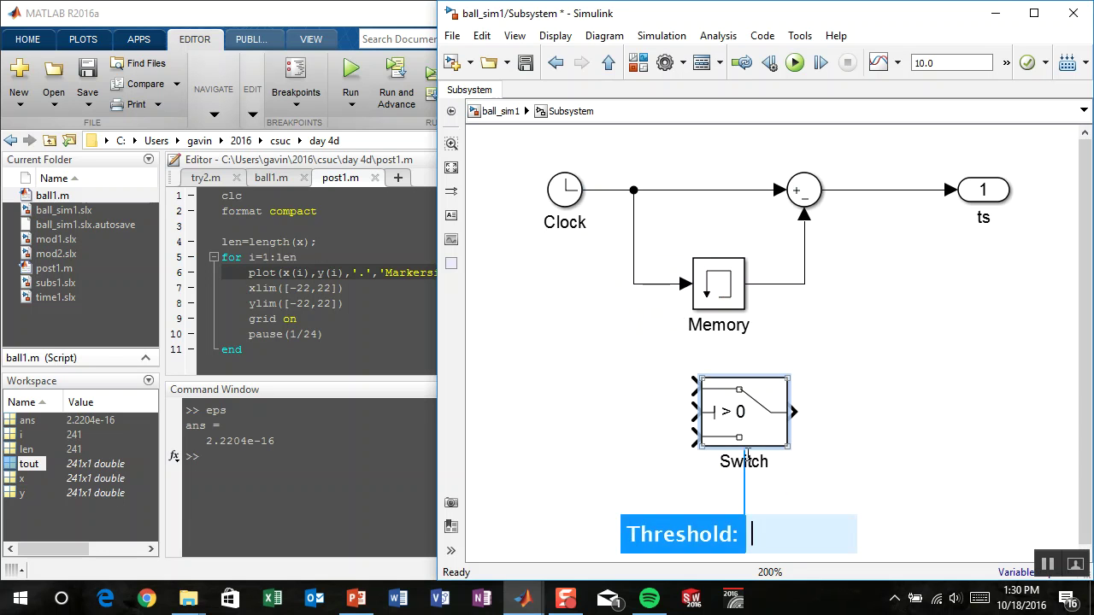
pyautogui.moveTo(756, 427); pyautogui.dragTo(822, 453)
# - Add a Constant block with value eps and wire it to the Switch block's third input
pyautogui.click(596, 487)
pyautogui.write('con')
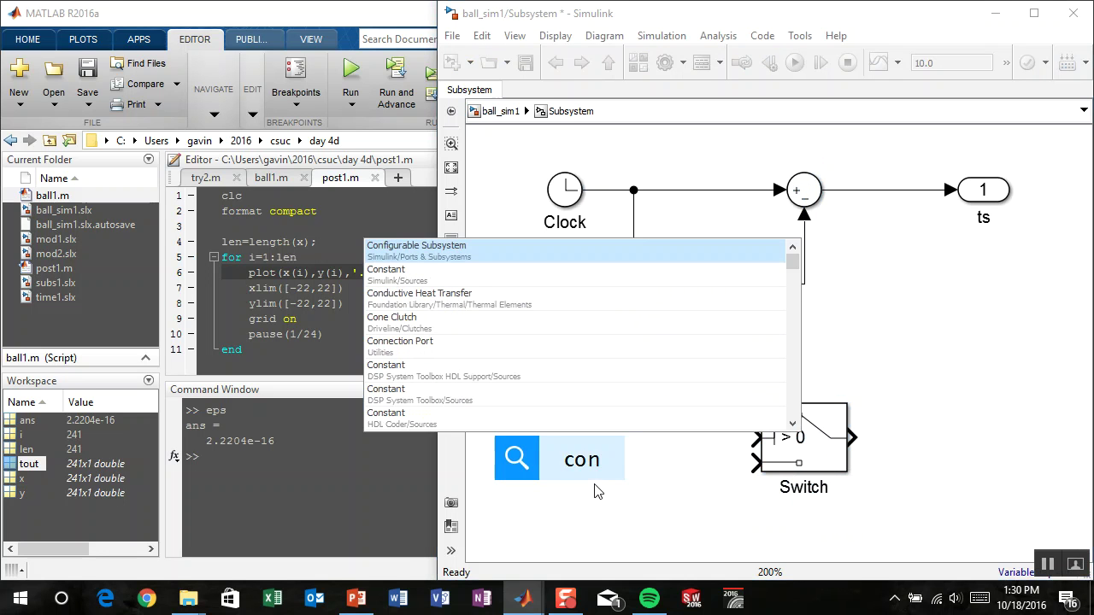
pyautogui.write('s')
pyautogui.press('Return')
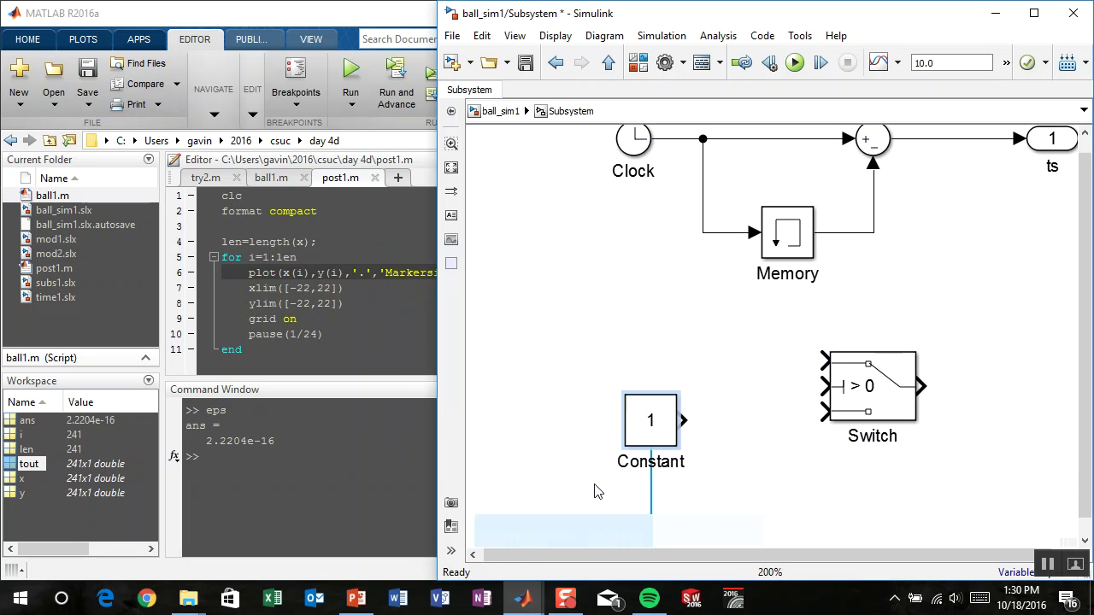
pyautogui.moveTo(647, 429); pyautogui.dragTo(647, 423)
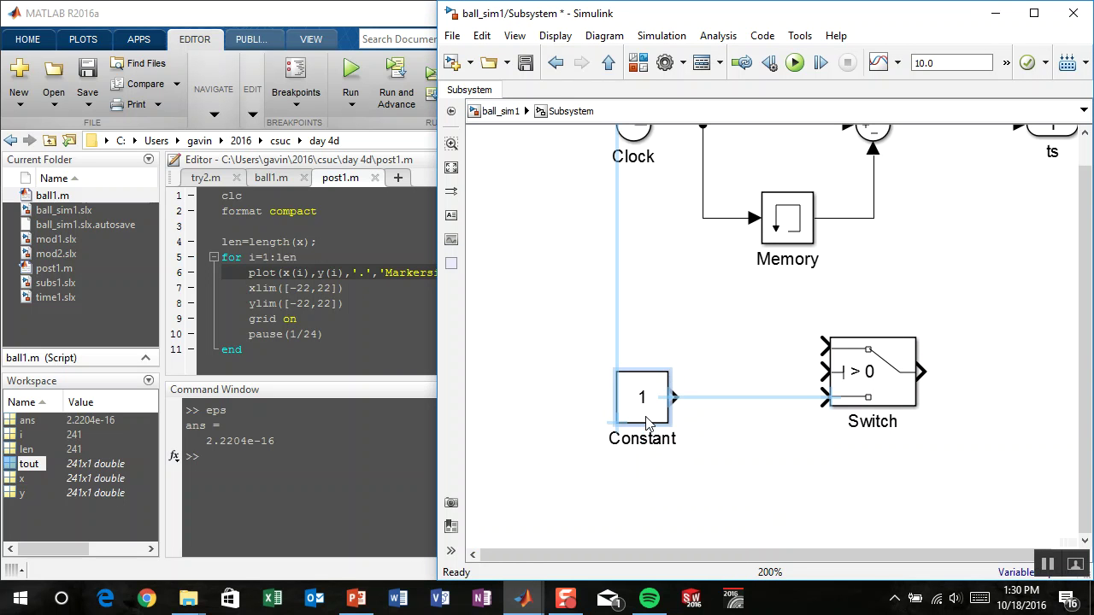
pyautogui.click(706, 400)
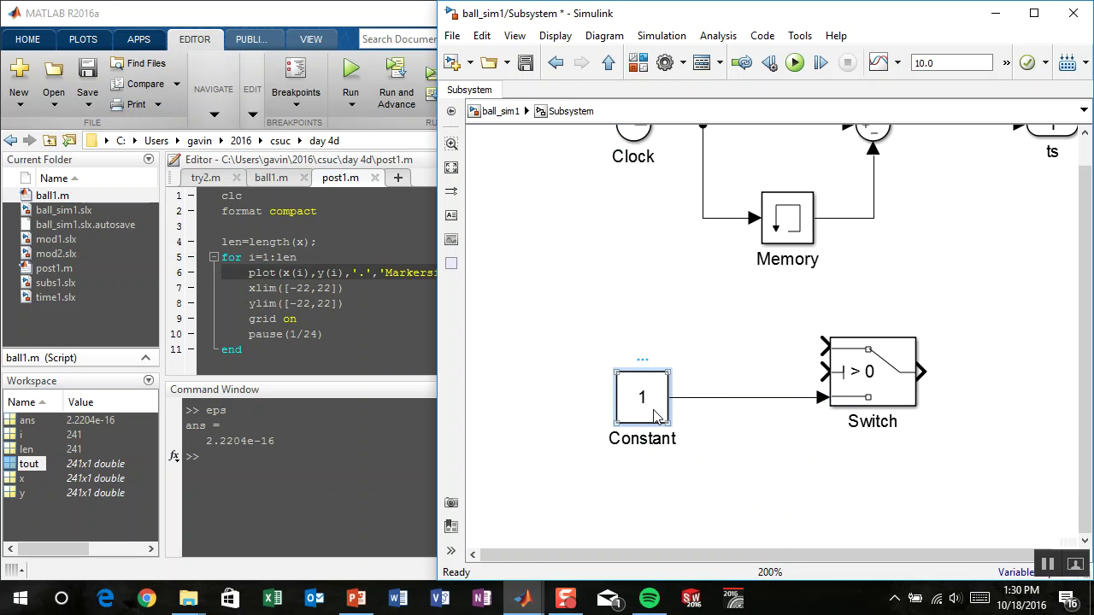
pyautogui.doubleClick(654, 416)
pyautogui.write('eps')
pyautogui.press('Return')
# - Remove the line from Sum to ts, then wire the Sum output to the Switch's first input and the Switch output to ts
pyautogui.scroll(3, 940, 308)
pyautogui.hscroll(3, 940, 308)
pyautogui.press('Delete')
pyautogui.moveTo(974, 254); pyautogui.dragTo(974, 503)
pyautogui.moveTo(830, 489); pyautogui.dragTo(945, 491)
pyautogui.moveTo(527, 433); pyautogui.dragTo(849, 534)
pyautogui.moveTo(773, 467); pyautogui.dragTo(944, 440)
pyautogui.click(884, 369)
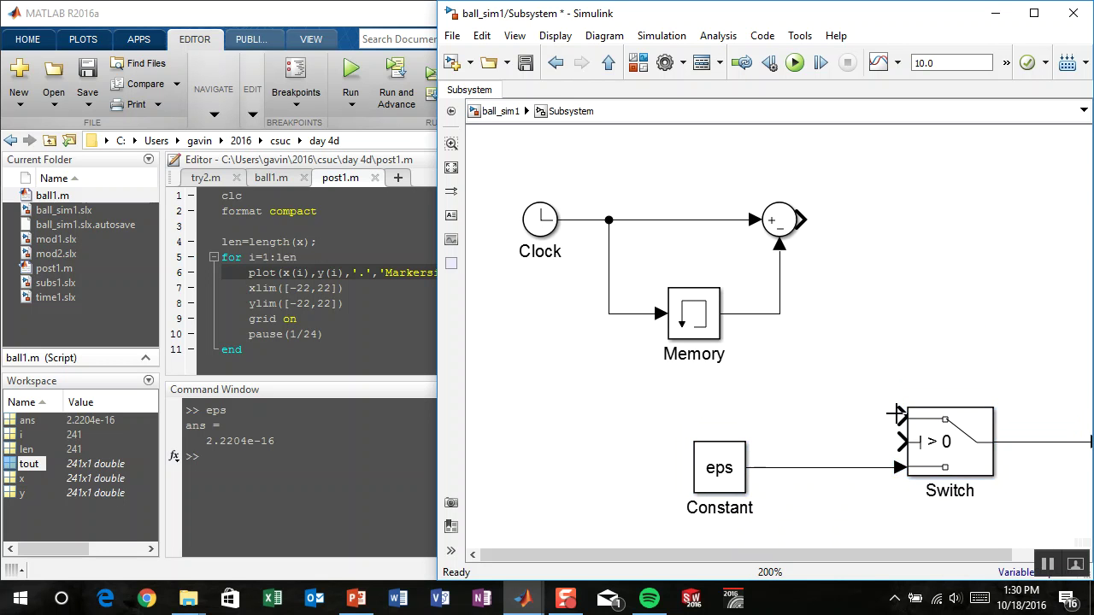
pyautogui.moveTo(895, 413); pyautogui.dragTo(793, 224)
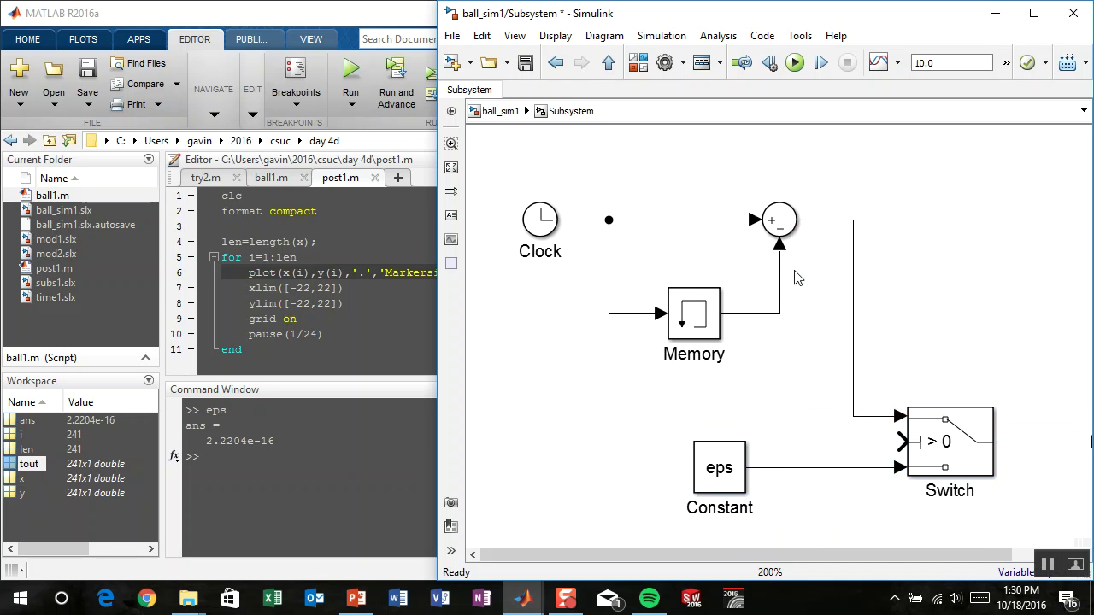
# - Move the Switch and ts port up level with the Sum block, and place the eps Constant straight across from the Switch's third input
pyautogui.moveTo(711, 472); pyautogui.dragTo(743, 530)
pyautogui.click(726, 446)
pyautogui.moveTo(725, 430); pyautogui.dragTo(587, 371)
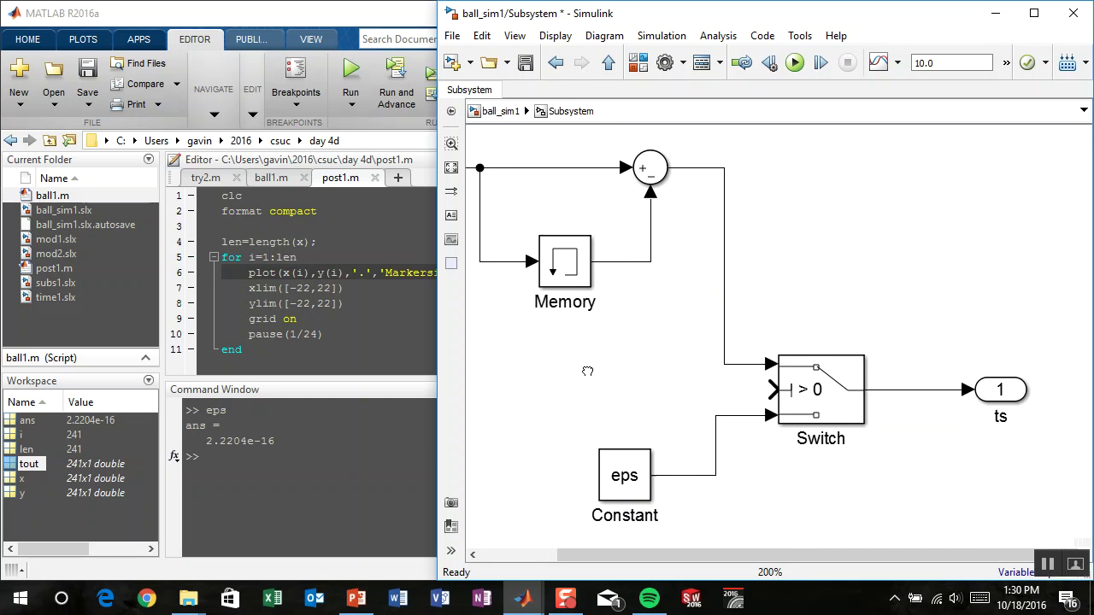
pyautogui.scroll(-2, 598, 341)
pyautogui.moveTo(822, 227); pyautogui.dragTo(989, 449)
pyautogui.moveTo(799, 350); pyautogui.dragTo(866, 153)
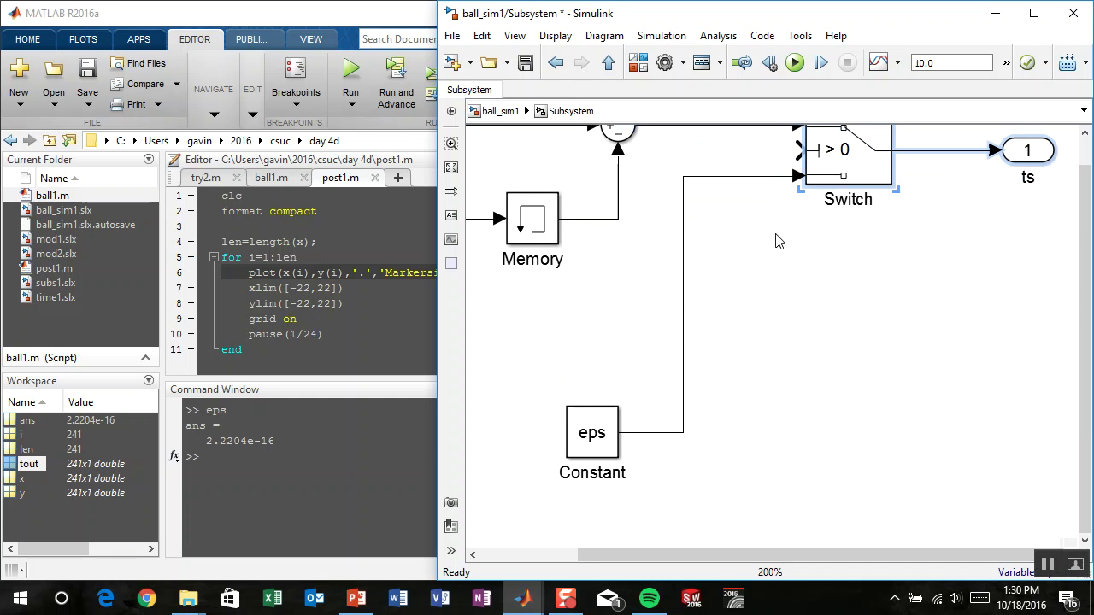
pyautogui.moveTo(617, 427); pyautogui.dragTo(709, 188)
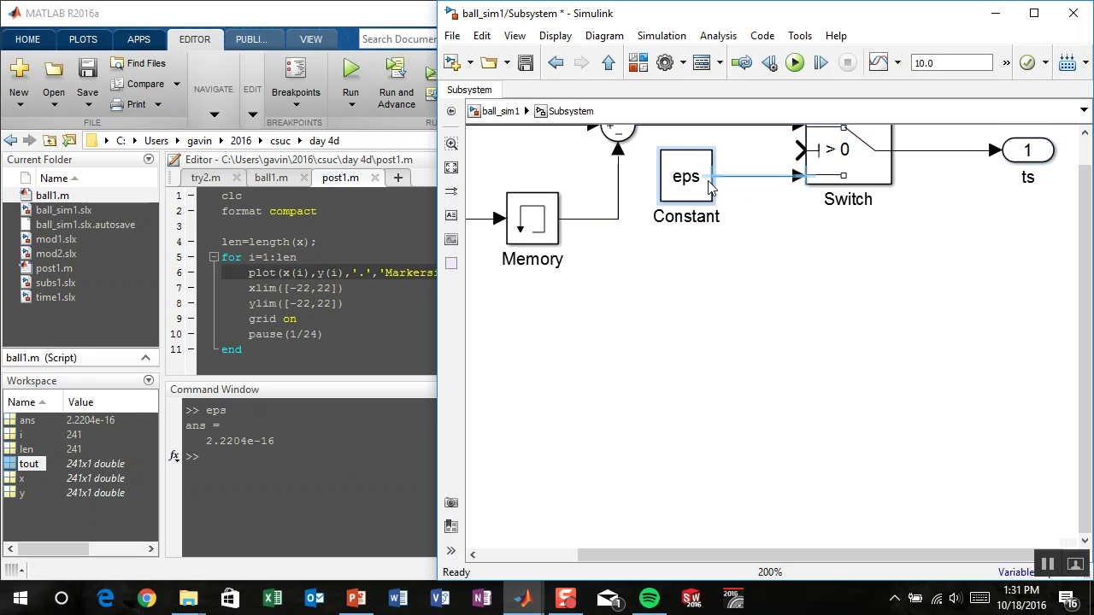
# - Hide the block name of the eps Constant and fit the whole diagram in view
pyautogui.rightClick(710, 188)
pyautogui.moveTo(737, 213)
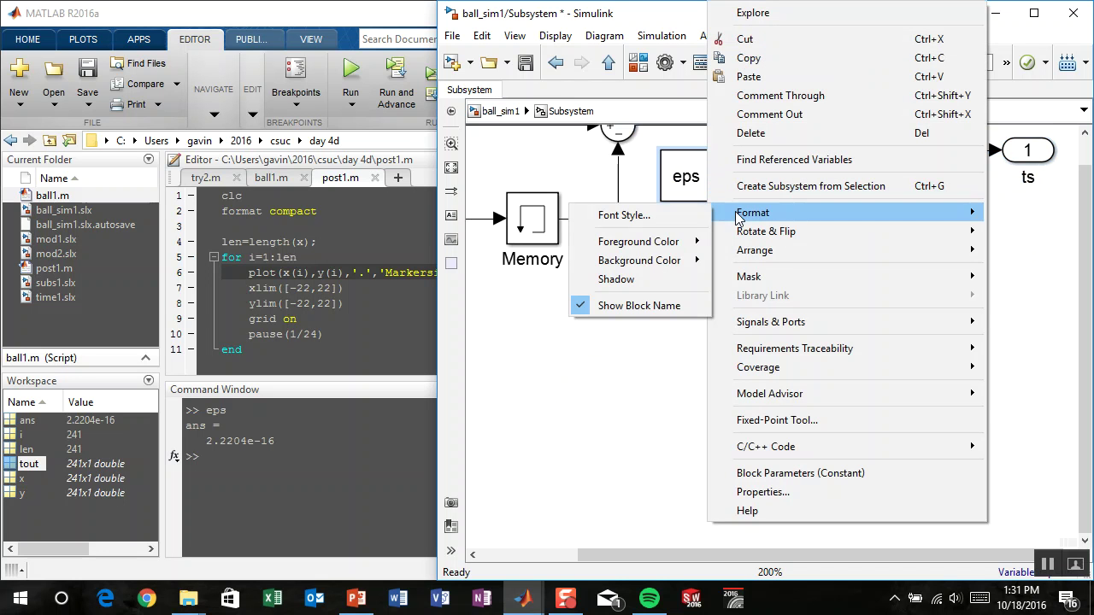
pyautogui.click(637, 305)
pyautogui.moveTo(783, 300); pyautogui.dragTo(815, 428)
pyautogui.press('space')
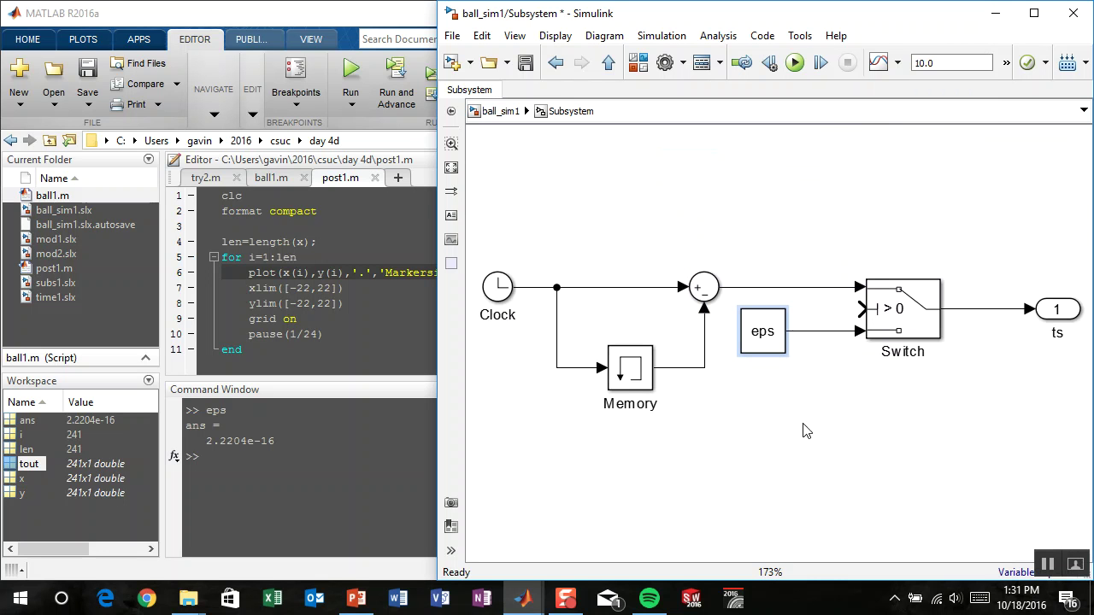
pyautogui.click(767, 442)
# - Add a Step block from the Sources library below the eps Constant, with a step time of eps+eps
pyautogui.click(638, 64)
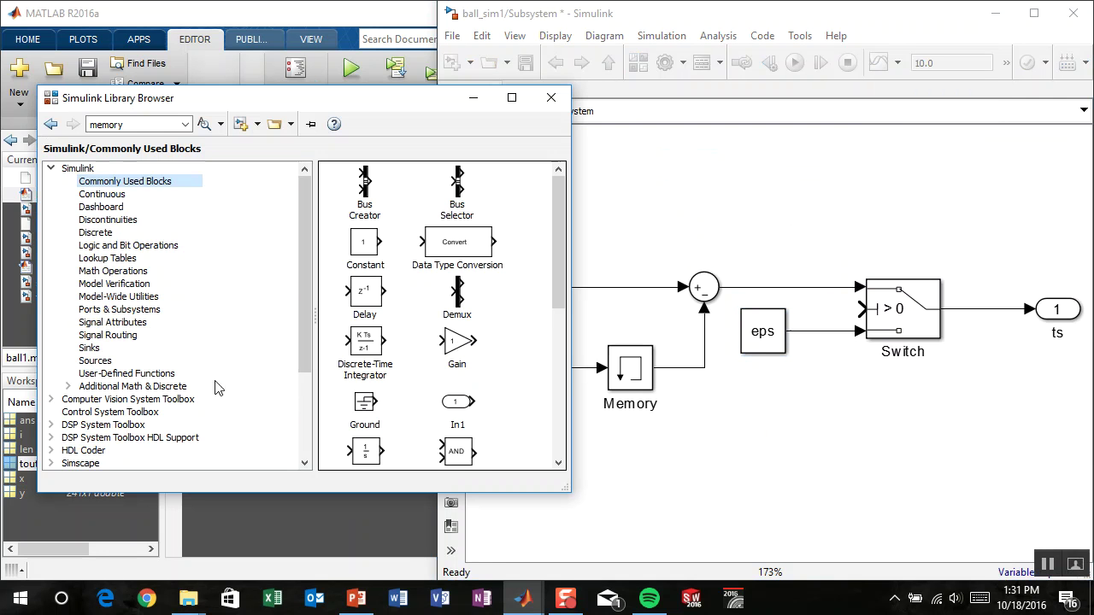
pyautogui.click(121, 361)
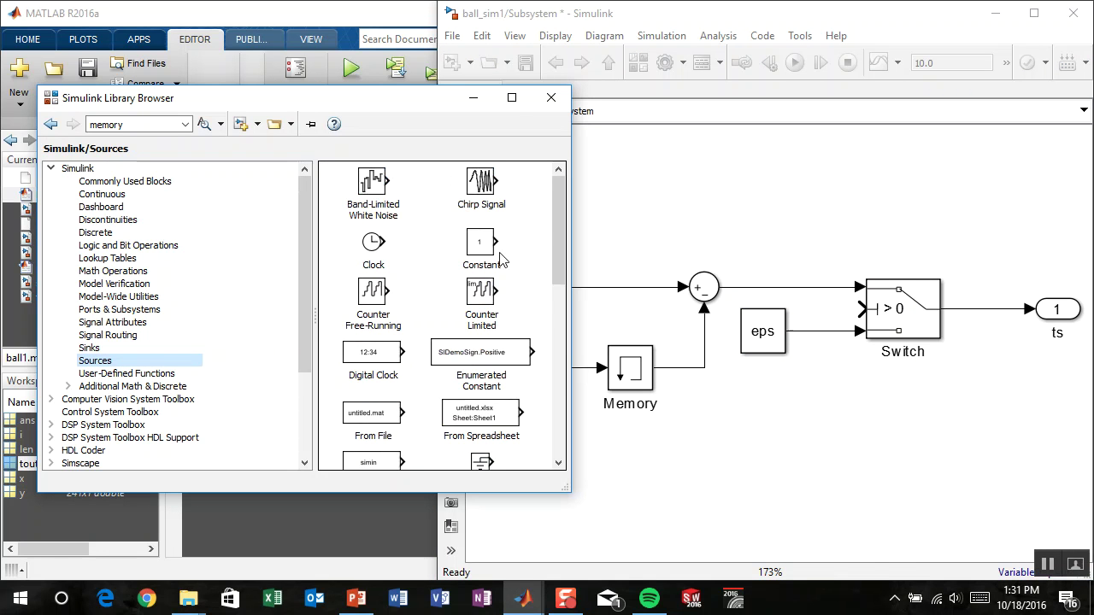
pyautogui.moveTo(557, 233); pyautogui.dragTo(548, 402)
pyautogui.moveTo(373, 389); pyautogui.dragTo(768, 404)
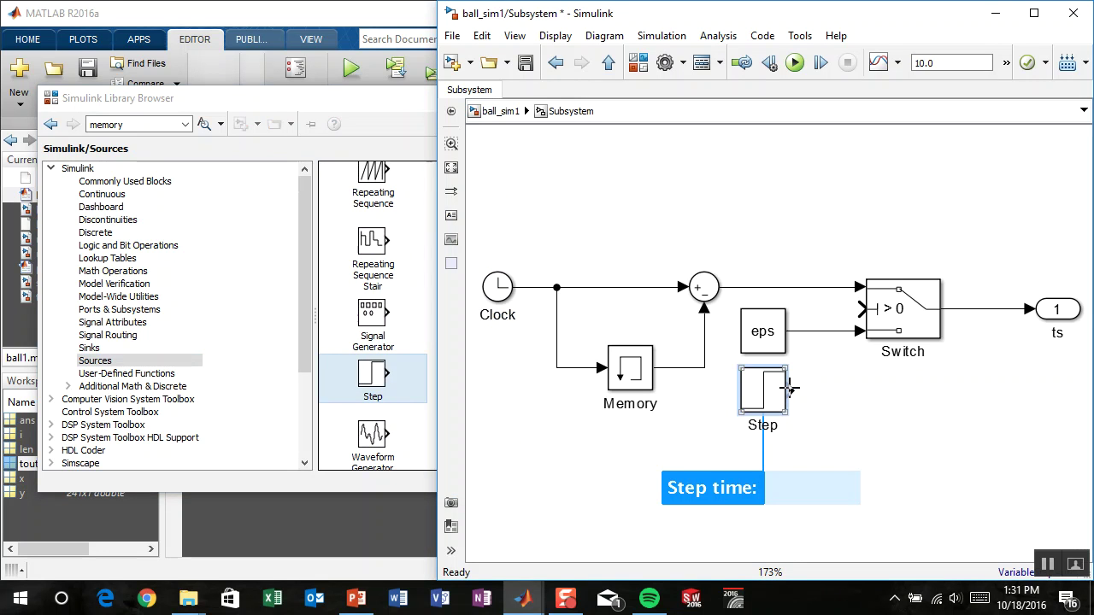
pyautogui.write('eps+eps')
pyautogui.press('Return')
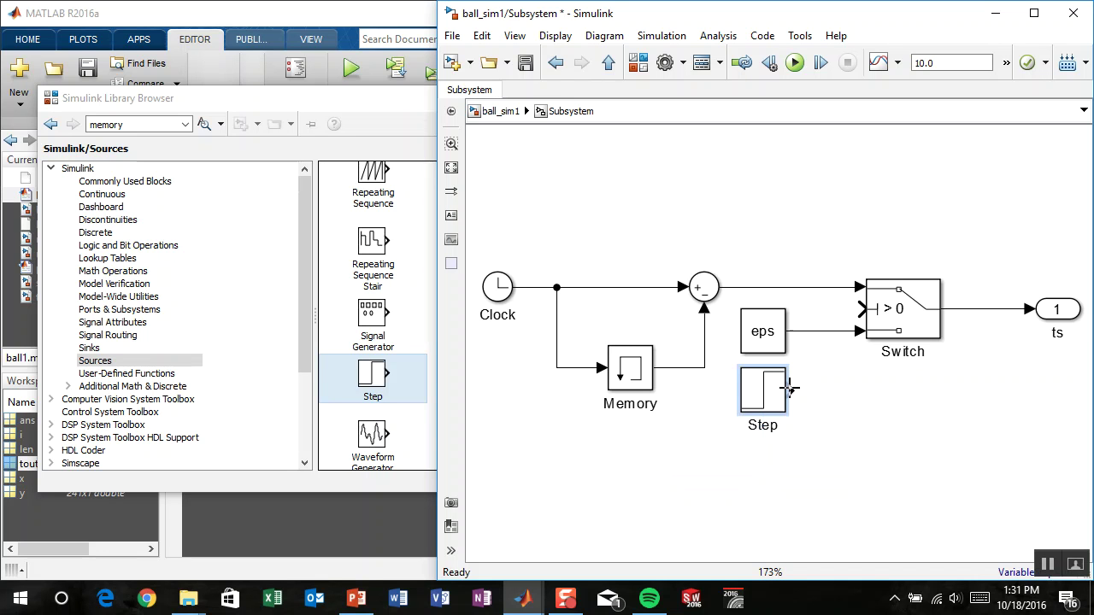
# - Wire the Step block to the Switch's control input and rearrange the blocks so the eps Constant sits beneath Step
pyautogui.moveTo(790, 389); pyautogui.dragTo(860, 310)
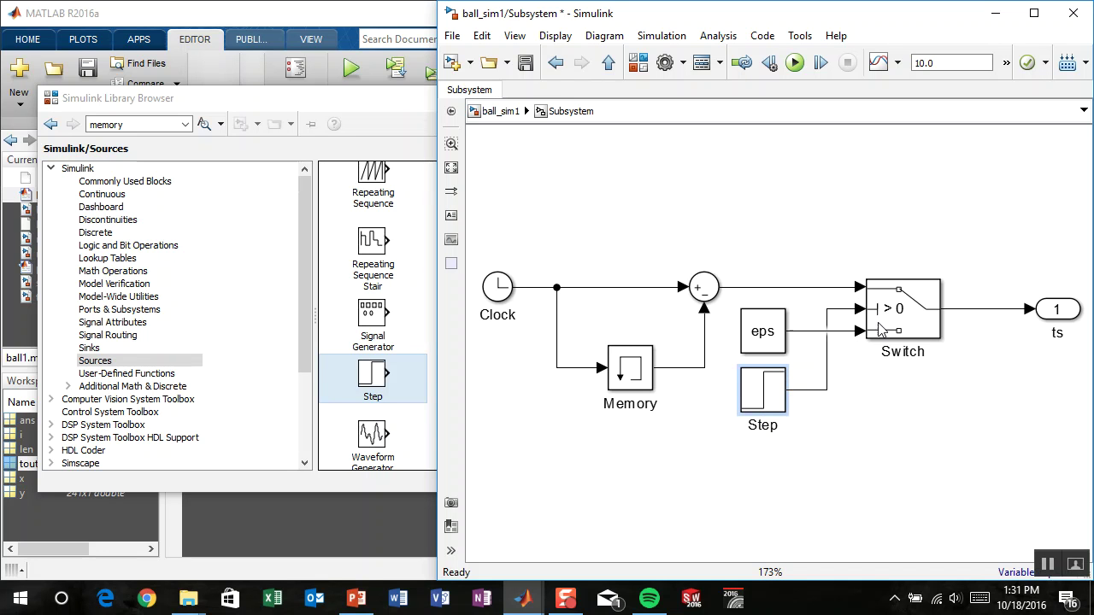
pyautogui.moveTo(752, 329); pyautogui.dragTo(752, 469)
pyautogui.moveTo(810, 425); pyautogui.dragTo(843, 427)
pyautogui.moveTo(772, 384); pyautogui.dragTo(771, 325)
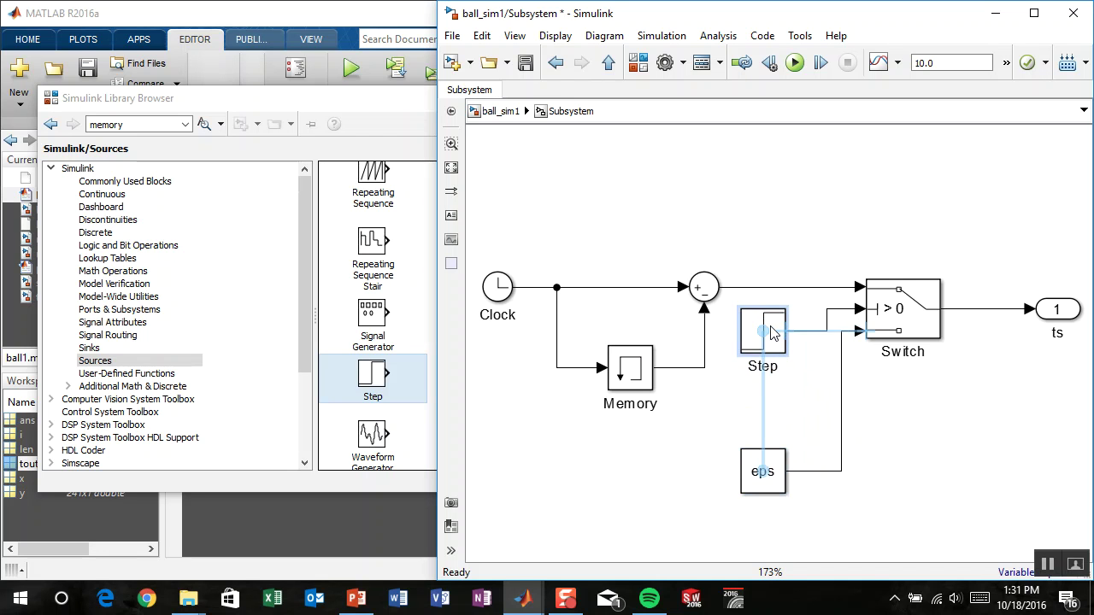
pyautogui.moveTo(781, 477); pyautogui.dragTo(766, 416)
pyautogui.click(796, 427)
pyautogui.moveTo(878, 441); pyautogui.dragTo(854, 446)
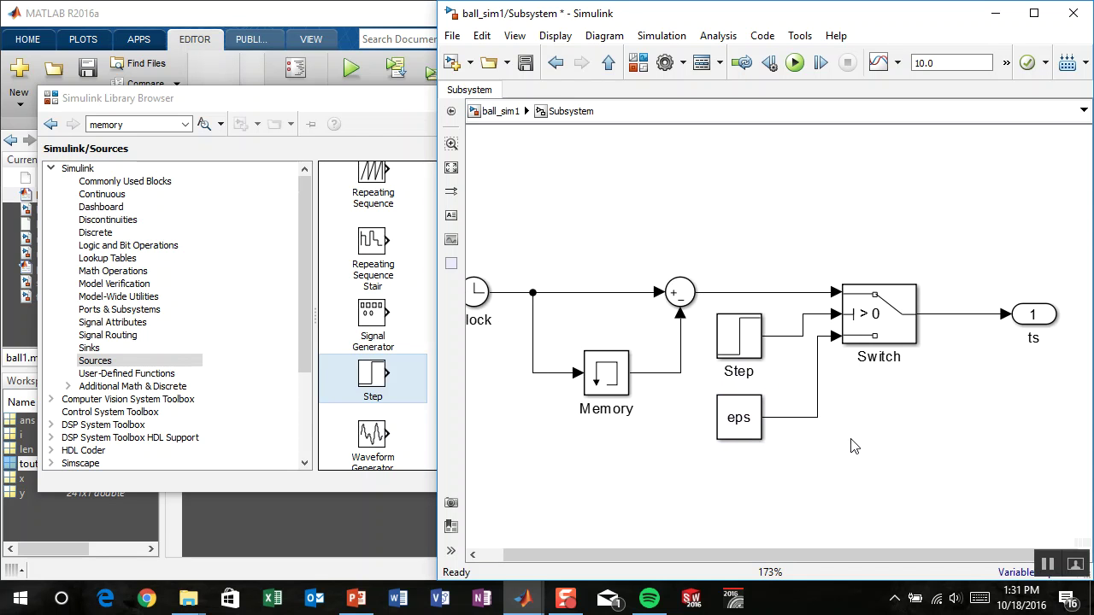
# - Move the Memory block slightly up toward the Clock line and review its block parameters
pyautogui.moveTo(608, 374); pyautogui.dragTo(601, 352)
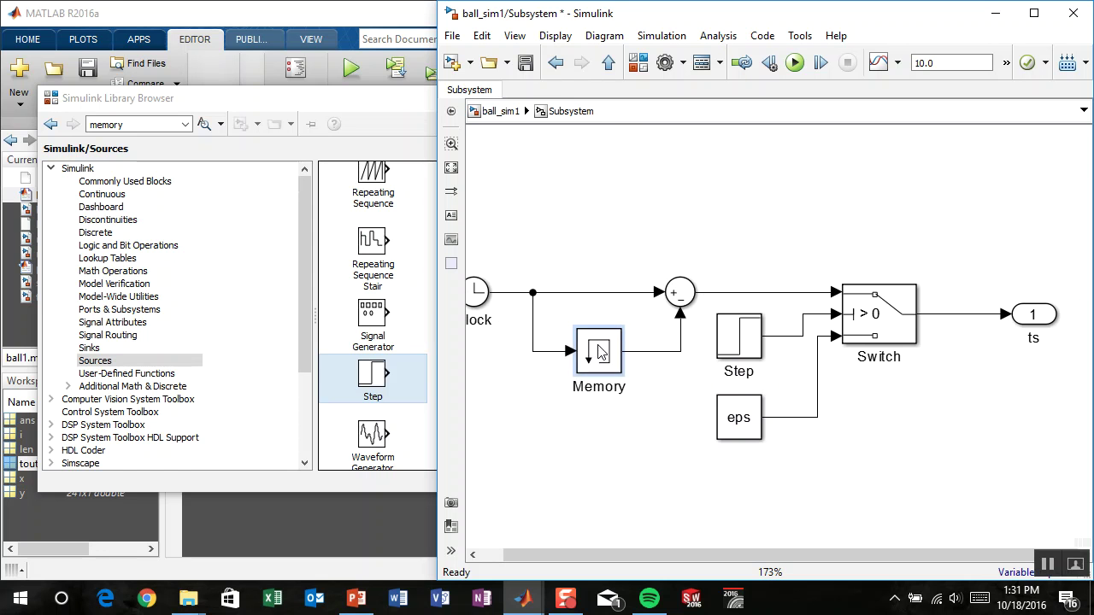
pyautogui.click(628, 498)
pyautogui.doubleClick(603, 354)
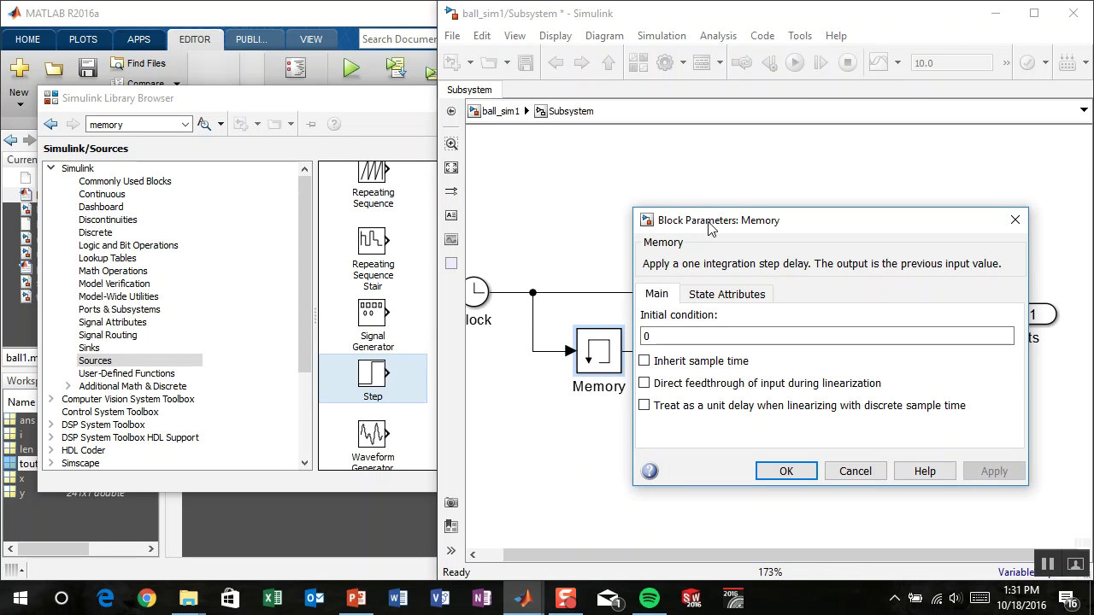
pyautogui.moveTo(709, 229); pyautogui.dragTo(748, 261)
pyautogui.click(763, 395)
pyautogui.click(807, 502)
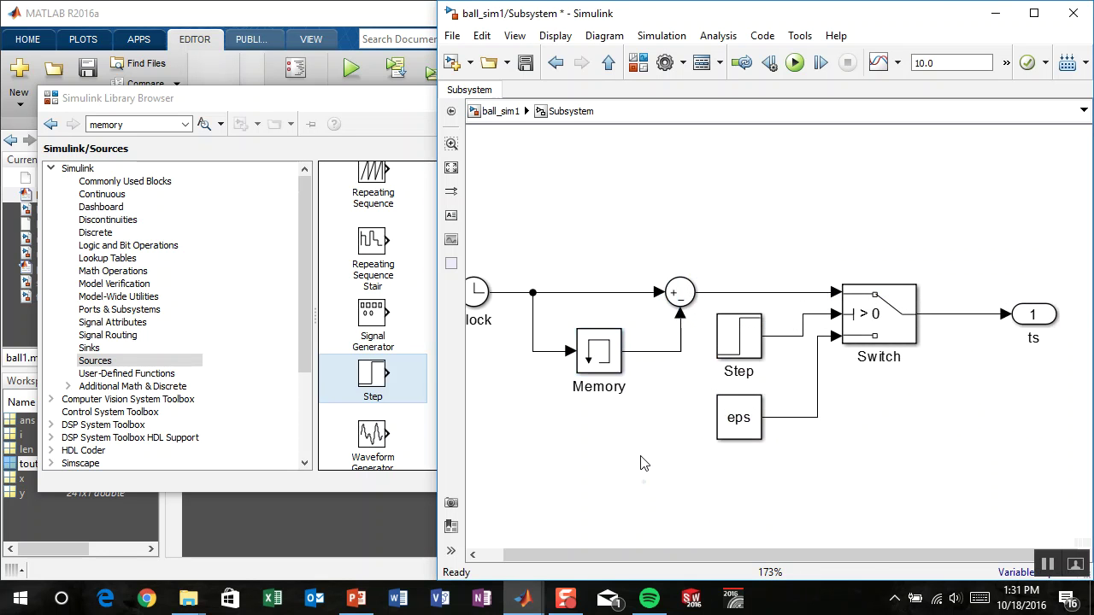
pyautogui.moveTo(655, 402); pyautogui.dragTo(660, 402)
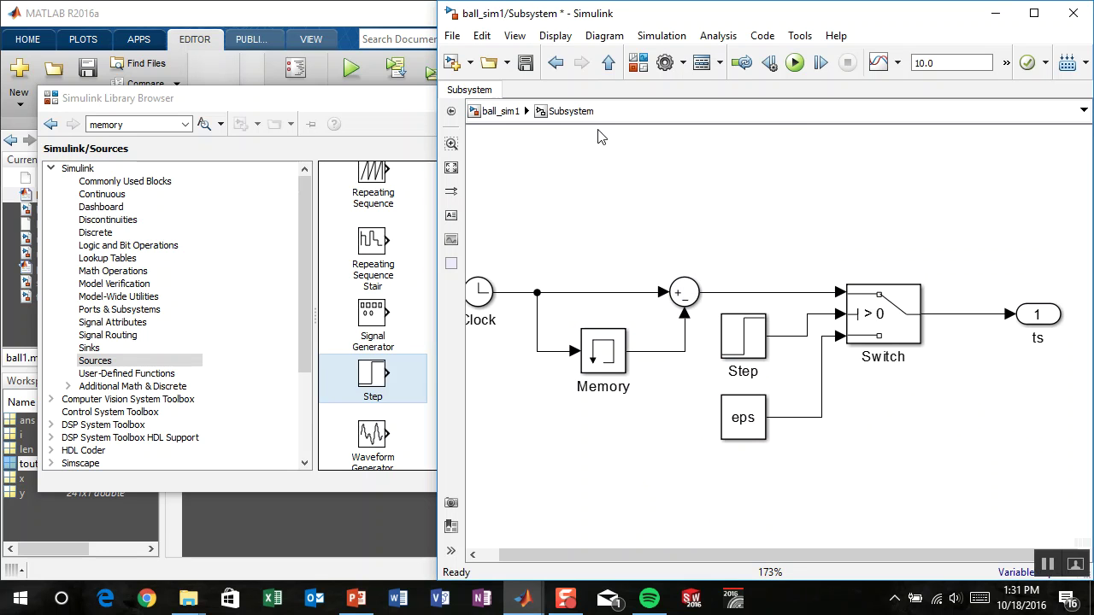
# - Return to the top level of ball_sim1 and replace the y_coord subsystem with a copy of x_coord
pyautogui.click(496, 111)
pyautogui.click(636, 292)
pyautogui.moveTo(636, 292)
pyautogui.mouseDown()
pyautogui.moveTo(641, 221)
pyautogui.moveTo(775, 227)
pyautogui.mouseUp()
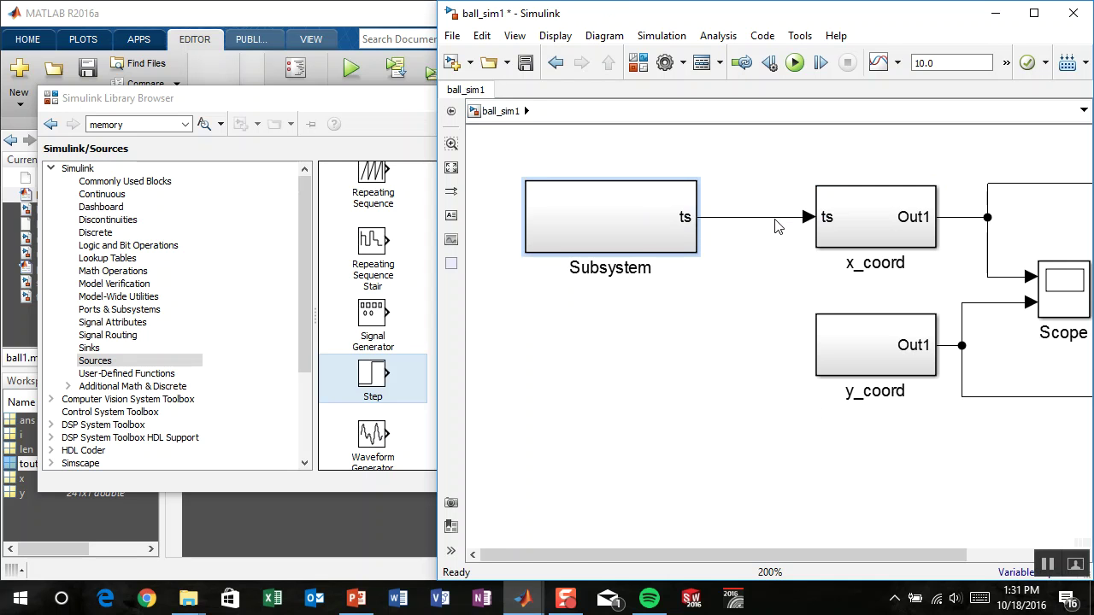
pyautogui.hscroll(3, 756, 363)
pyautogui.moveTo(639, 305); pyautogui.dragTo(764, 413)
pyautogui.press('Delete')
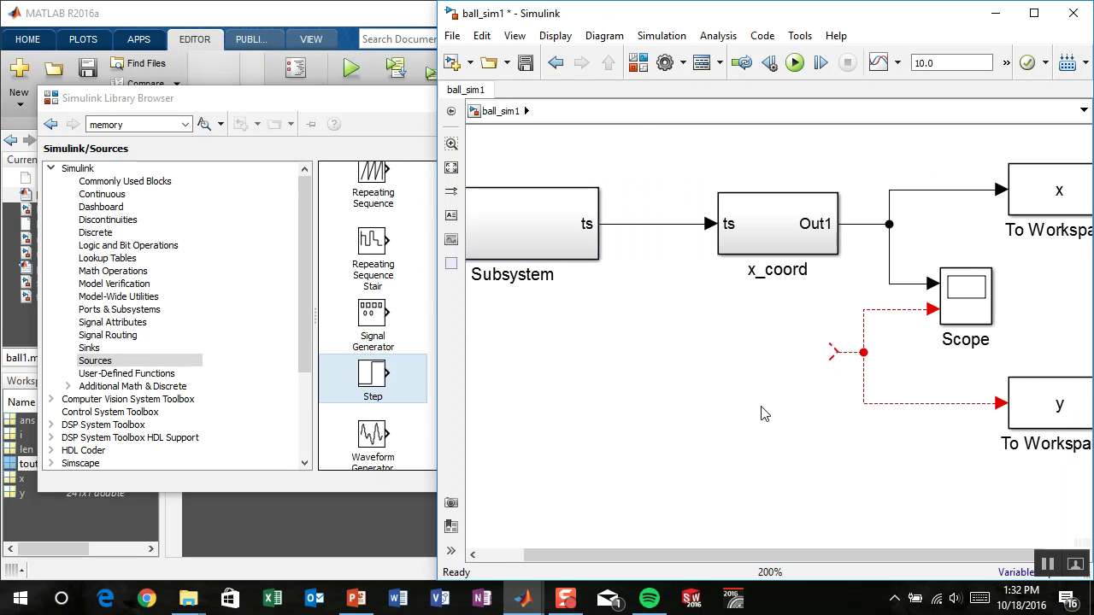
pyautogui.moveTo(778, 231); pyautogui.dragTo(778, 363)
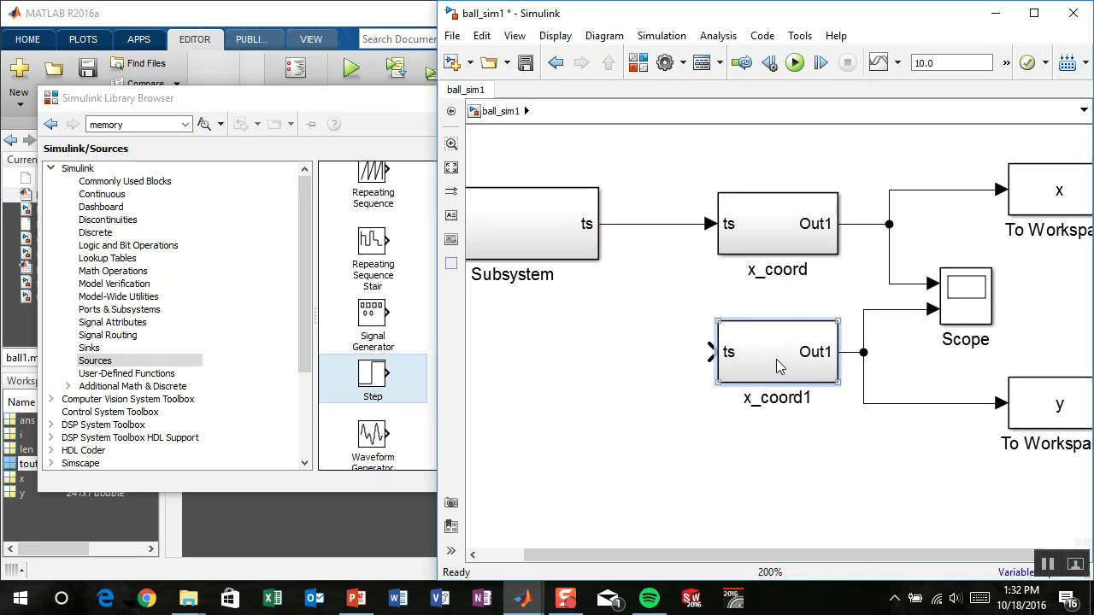
# - Inside the copied subsystem, set the Constants feeding the first Switch to -10 and 10
pyautogui.doubleClick(777, 366)
pyautogui.scroll(-3, 808, 365)
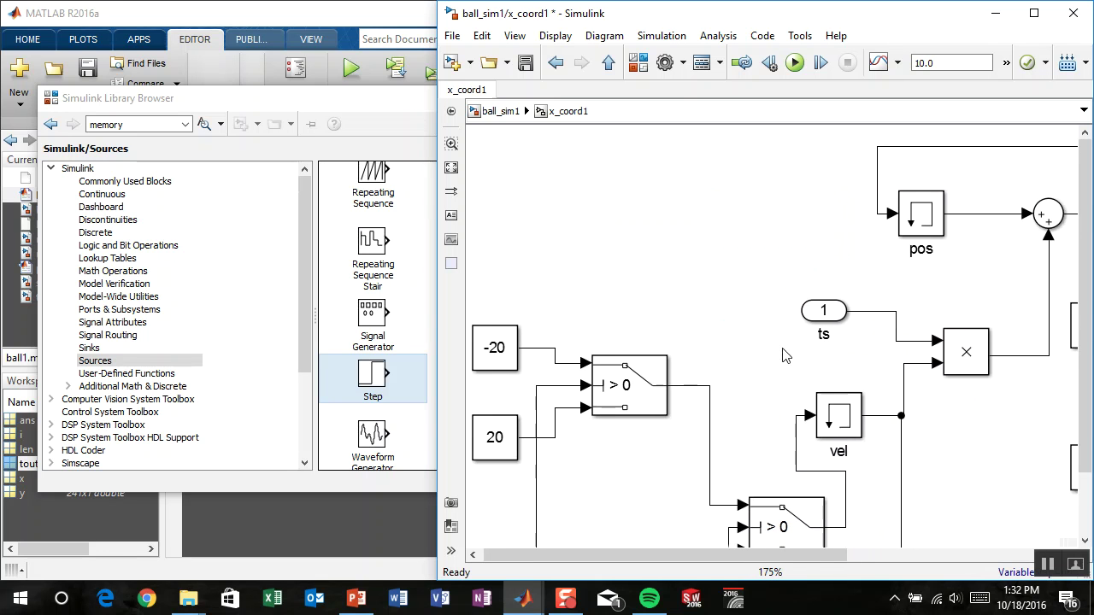
pyautogui.hscroll(-3, 690, 303)
pyautogui.hscroll(-1, 691, 303)
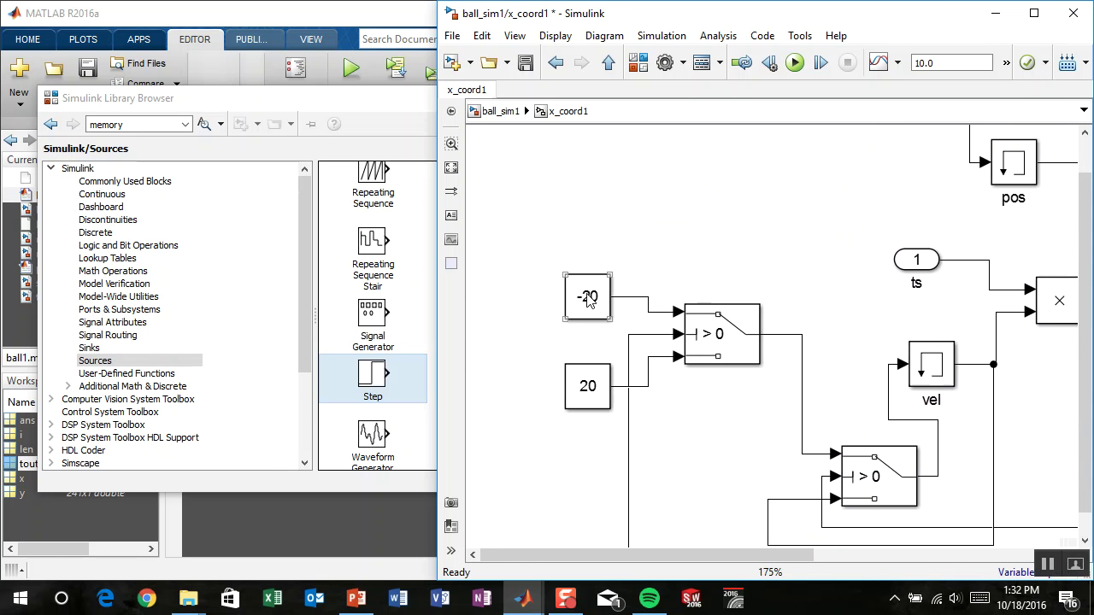
pyautogui.doubleClick(595, 292)
pyautogui.write('-10')
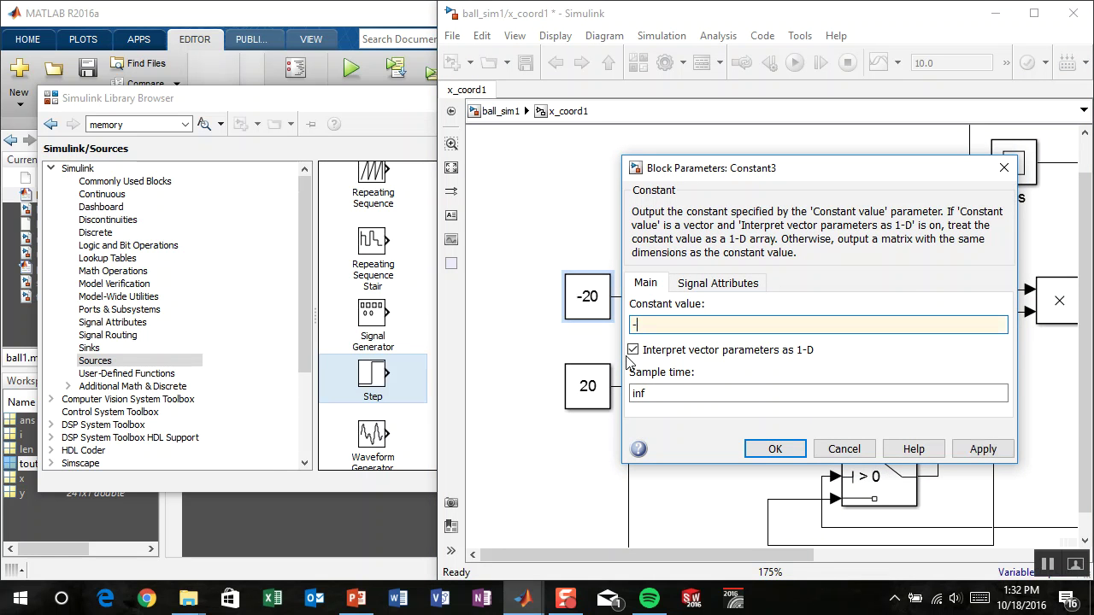
pyautogui.press('Return')
pyautogui.click(578, 400)
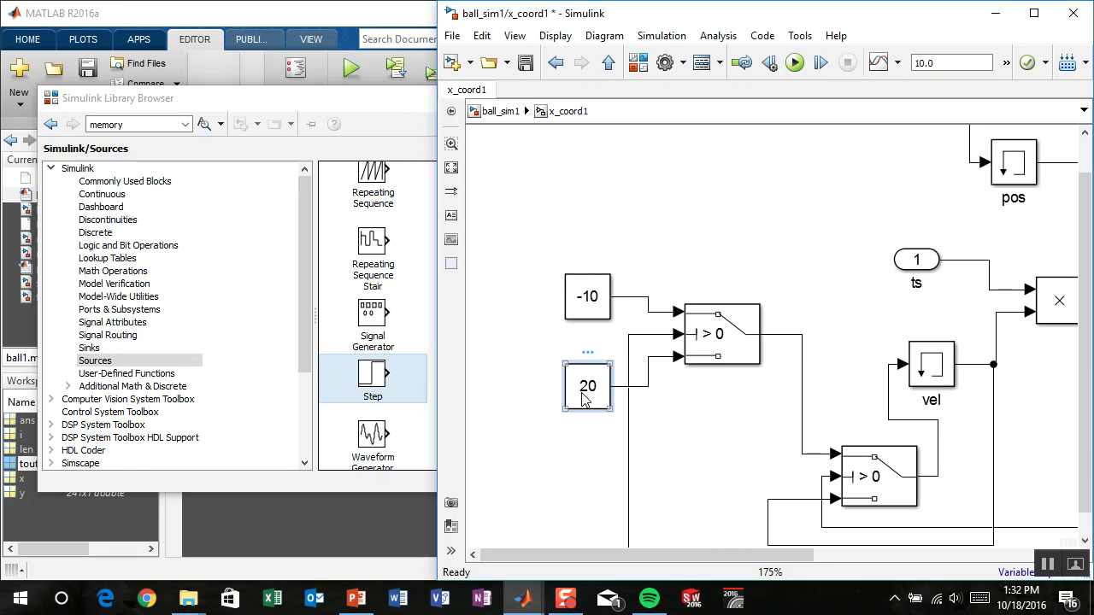
pyautogui.doubleClick(584, 392)
pyautogui.write('10')
pyautogui.press('Return')
# - Set the initial condition of the vel Memory block to 10 and return to the top level of the model
pyautogui.moveTo(861, 352); pyautogui.dragTo(608, 290)
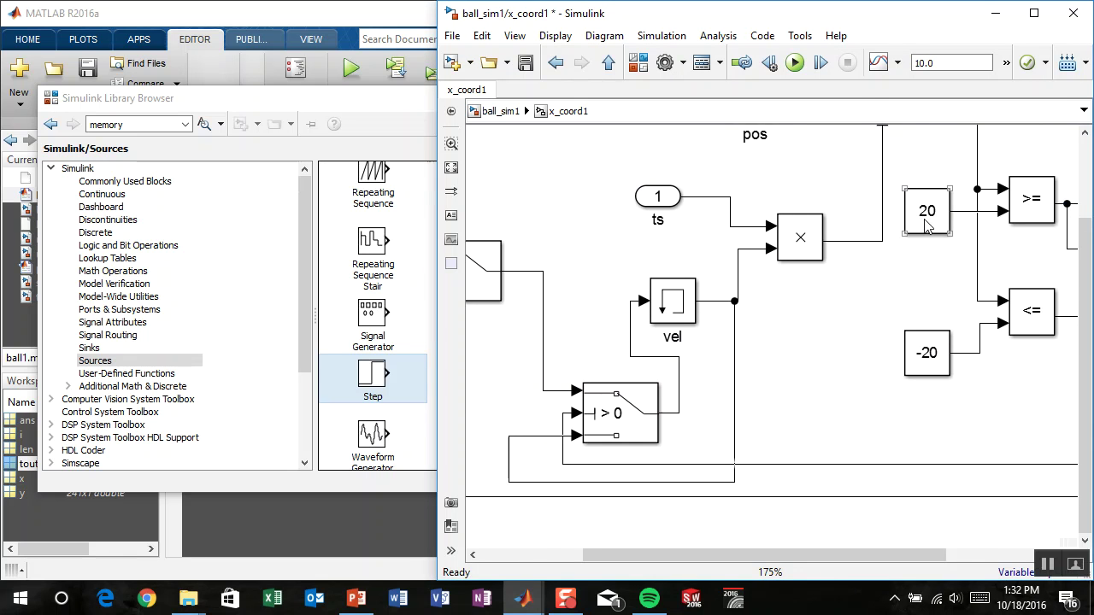
pyautogui.doubleClick(716, 318)
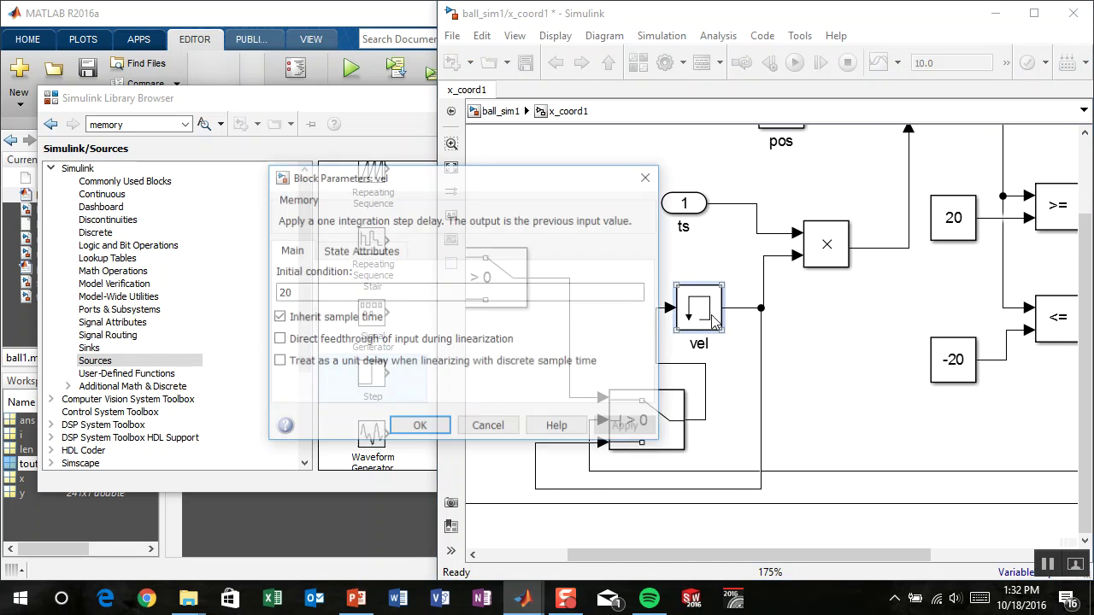
pyautogui.doubleClick(376, 294)
pyautogui.write('10')
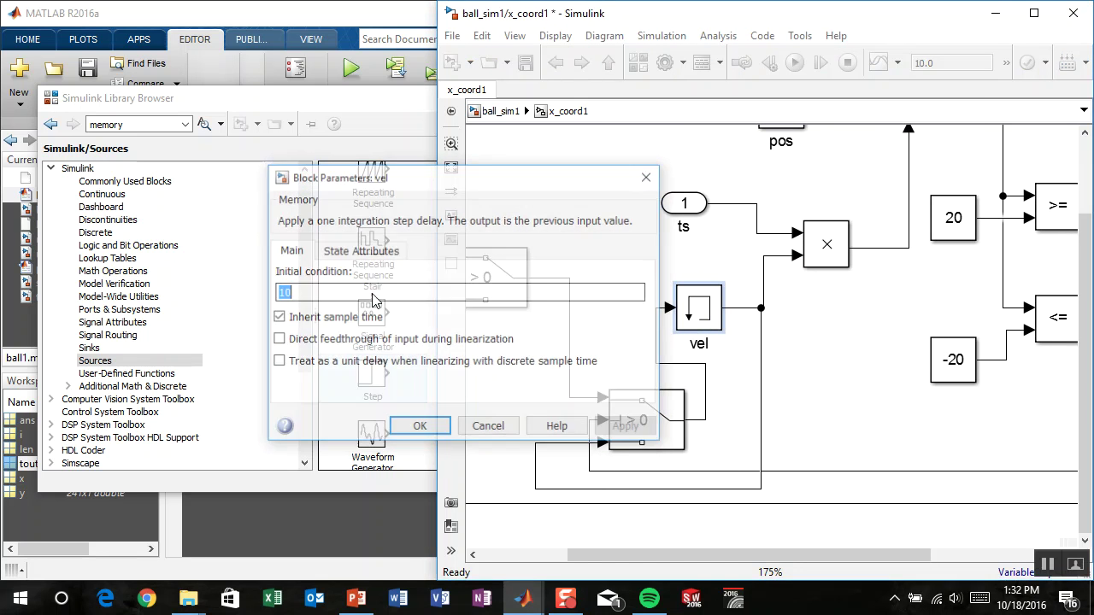
pyautogui.click(597, 227)
pyautogui.press('Escape')
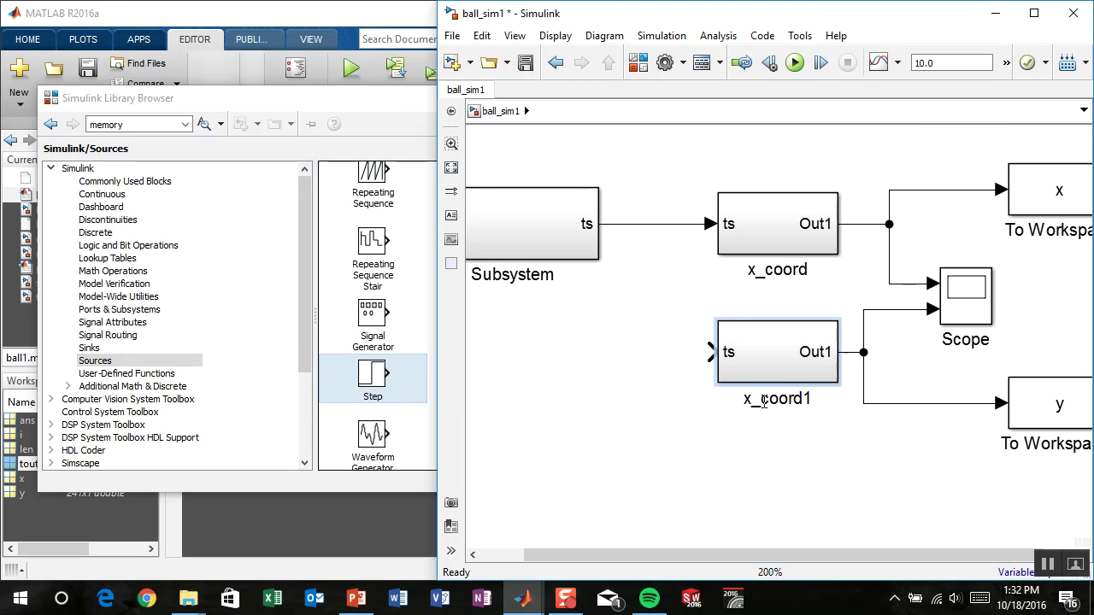
# - Rename the copied subsystem y_coord and connect its ts input to the ts line coming from Subsystem
pyautogui.press('BackSpace')
pyautogui.write('y')
pyautogui.press('End')
pyautogui.write('a')
pyautogui.press('BackSpace')
pyautogui.press('BackSpace')
pyautogui.click(767, 449)
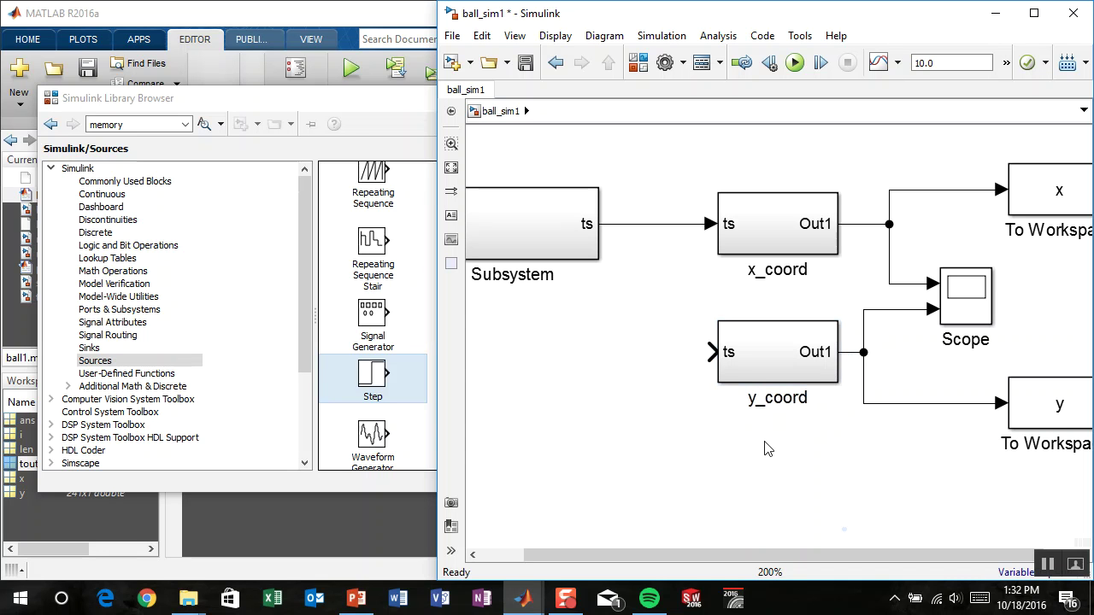
pyautogui.moveTo(711, 357); pyautogui.dragTo(667, 224)
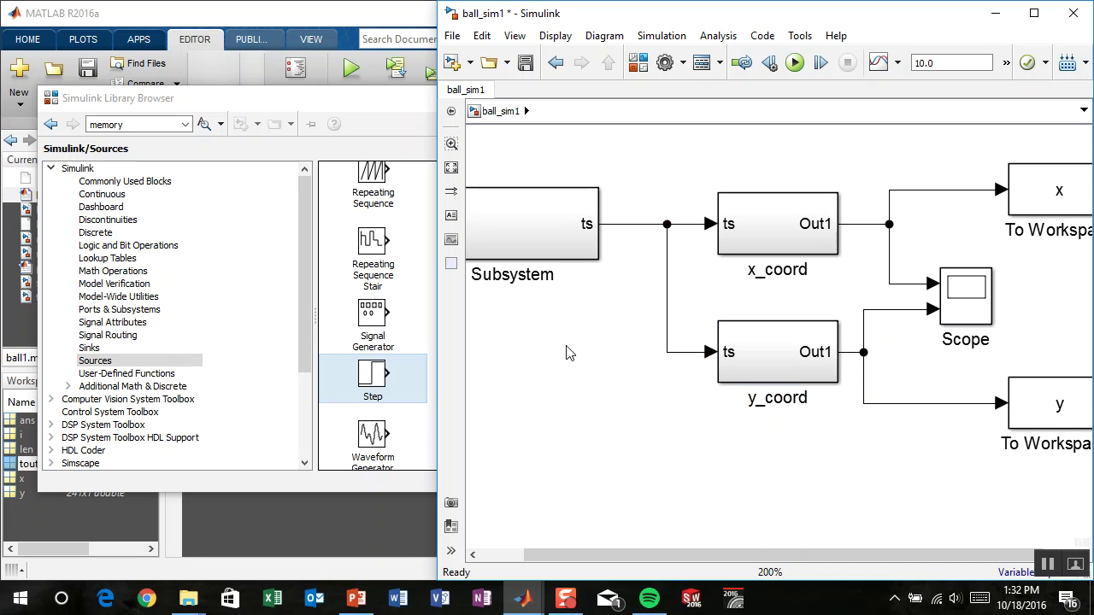
# - Run the simulation from the Scope, scale the axes, and inspect the troughs near 6 and 7 seconds up close
pyautogui.click(981, 298)
pyautogui.doubleClick(982, 306)
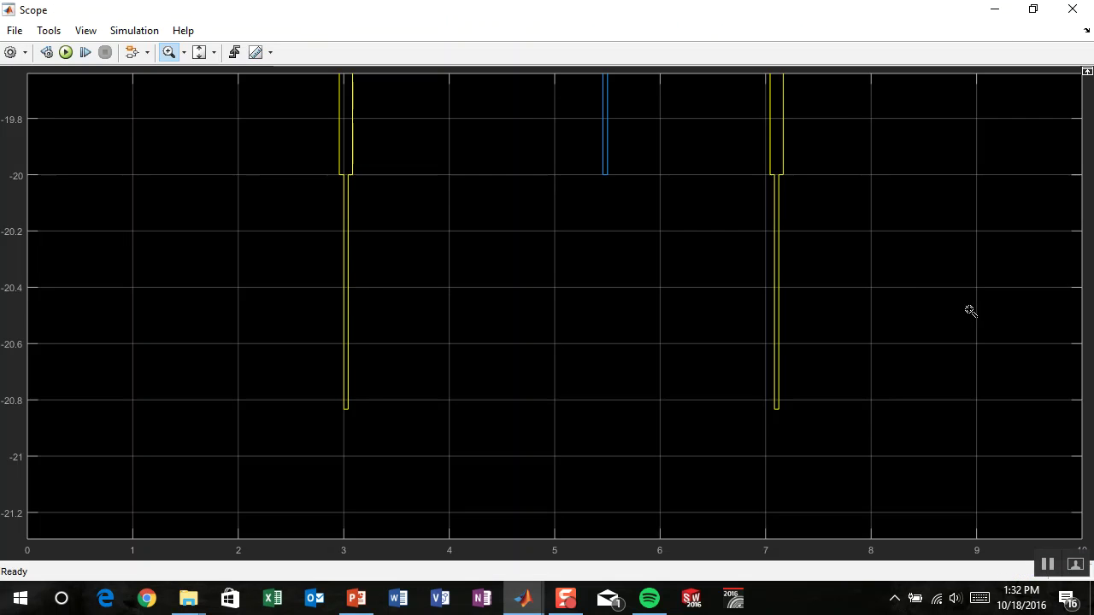
pyautogui.click(66, 52)
pyautogui.click(199, 53)
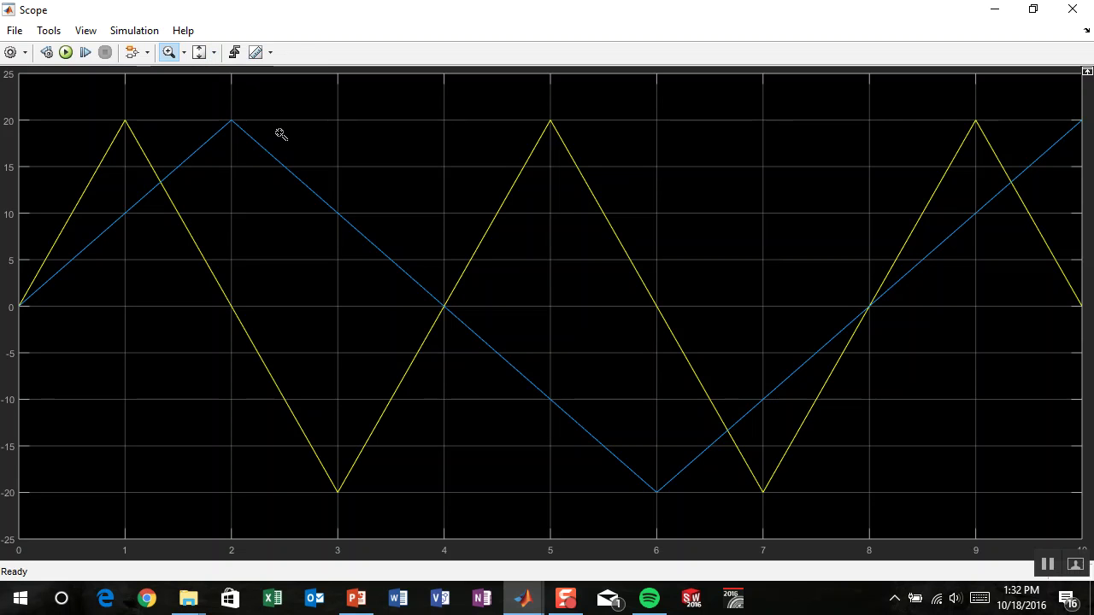
pyautogui.moveTo(634, 459); pyautogui.dragTo(786, 526)
pyautogui.moveTo(103, 235); pyautogui.dragTo(940, 398)
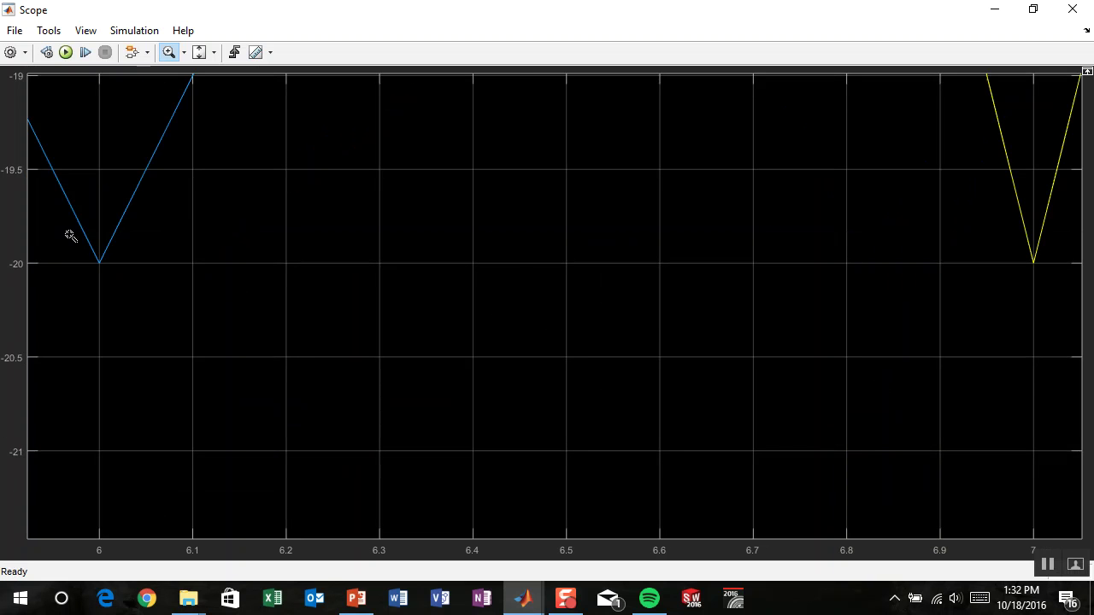
# - Restore the full plot and give the x_coord line a dot marker in the Scope's style settings
pyautogui.doubleClick(103, 249)
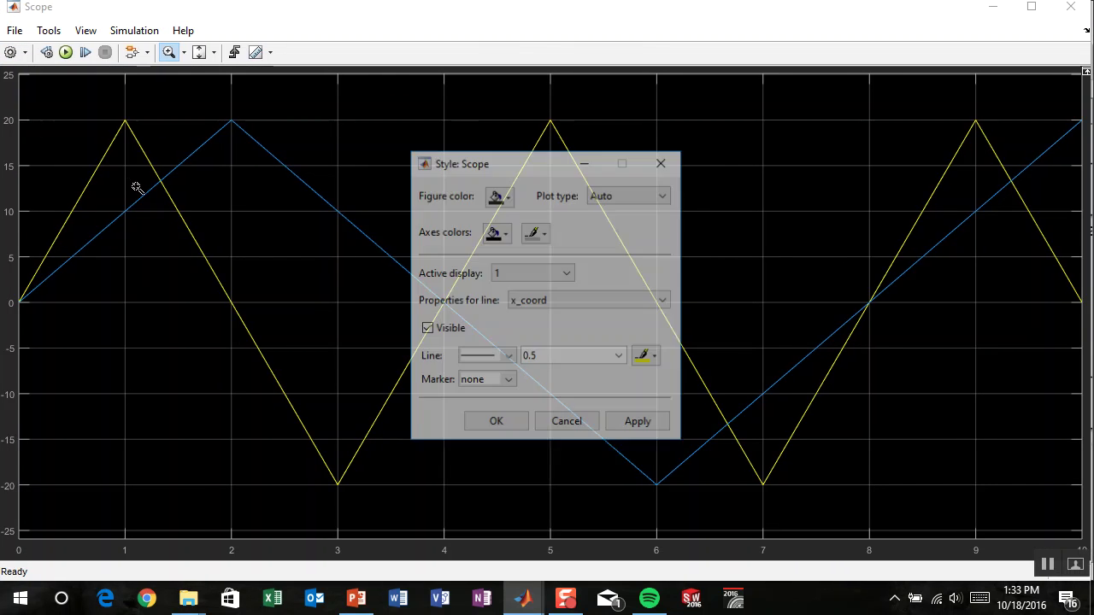
pyautogui.click(498, 381)
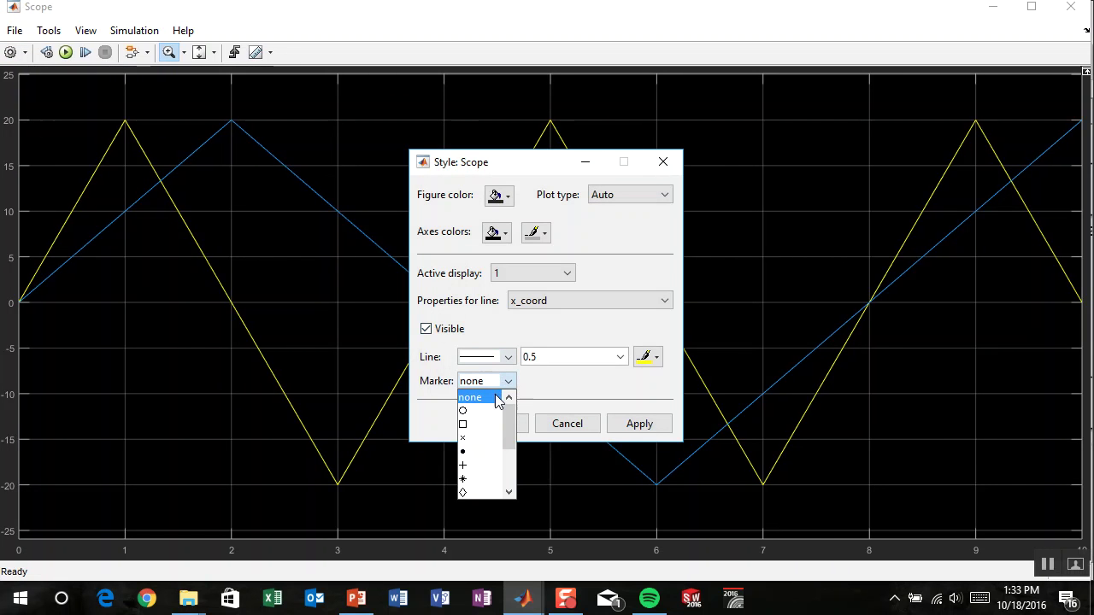
pyautogui.click(489, 451)
pyautogui.click(492, 424)
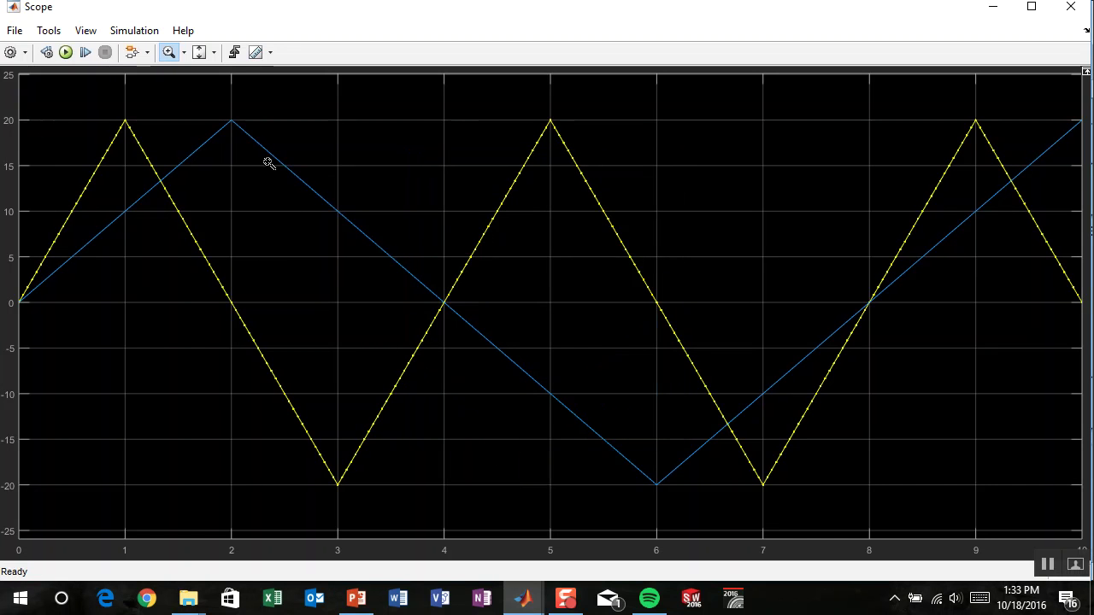
# - Examine the y_coord trace's peak at 2 seconds up close, then fit both axes to the full data
pyautogui.moveTo(206, 108); pyautogui.dragTo(276, 149)
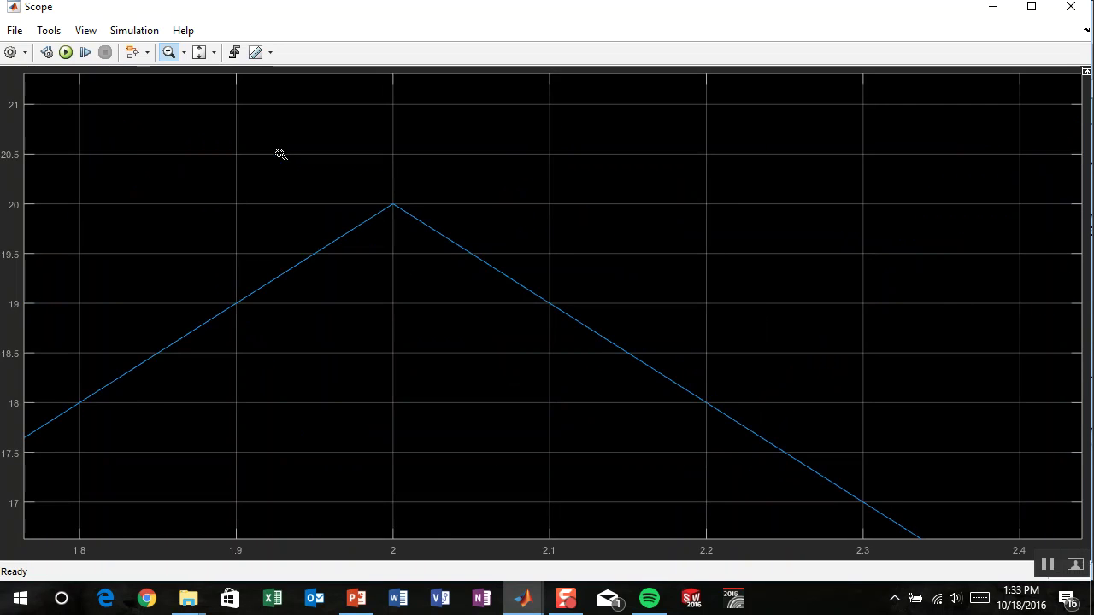
pyautogui.click(199, 52)
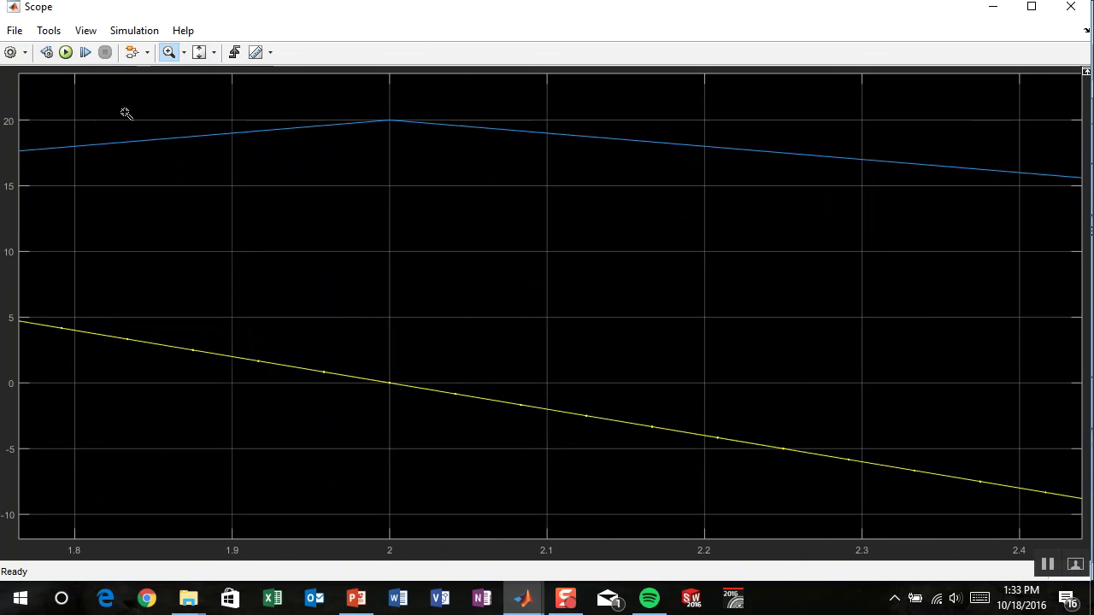
pyautogui.click(215, 52)
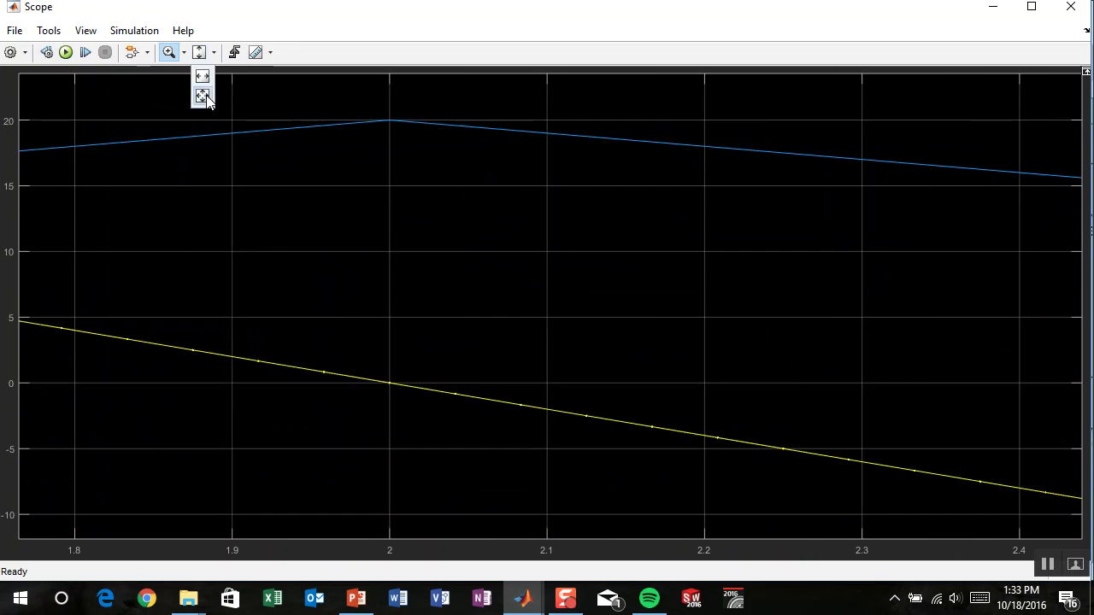
pyautogui.click(202, 97)
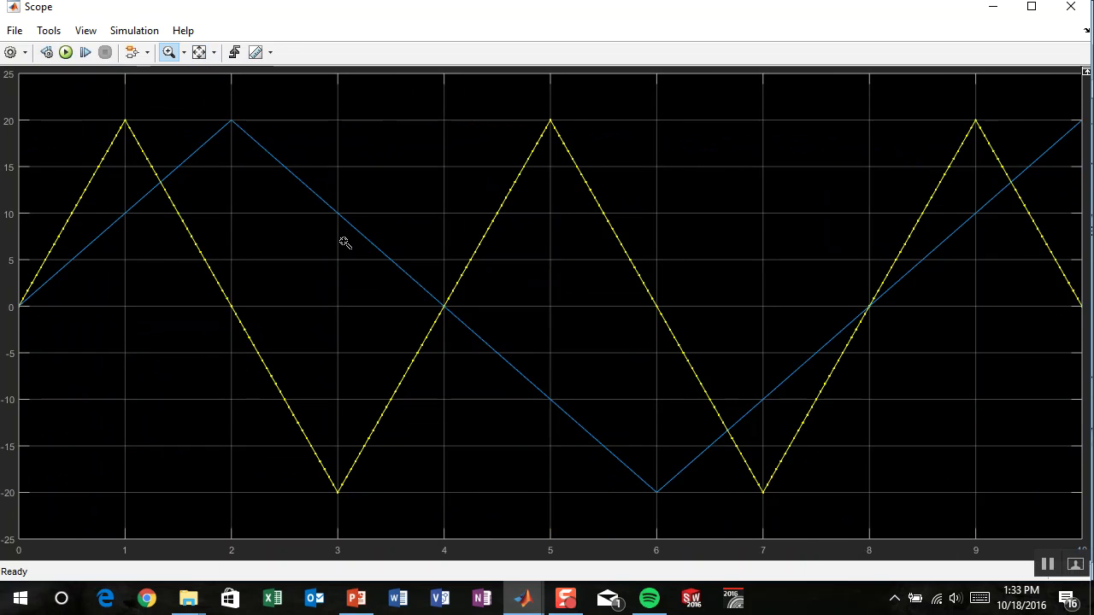
# - Give the y_coord line a dot marker in the Scope's style settings
pyautogui.click(25, 52)
pyautogui.click(15, 96)
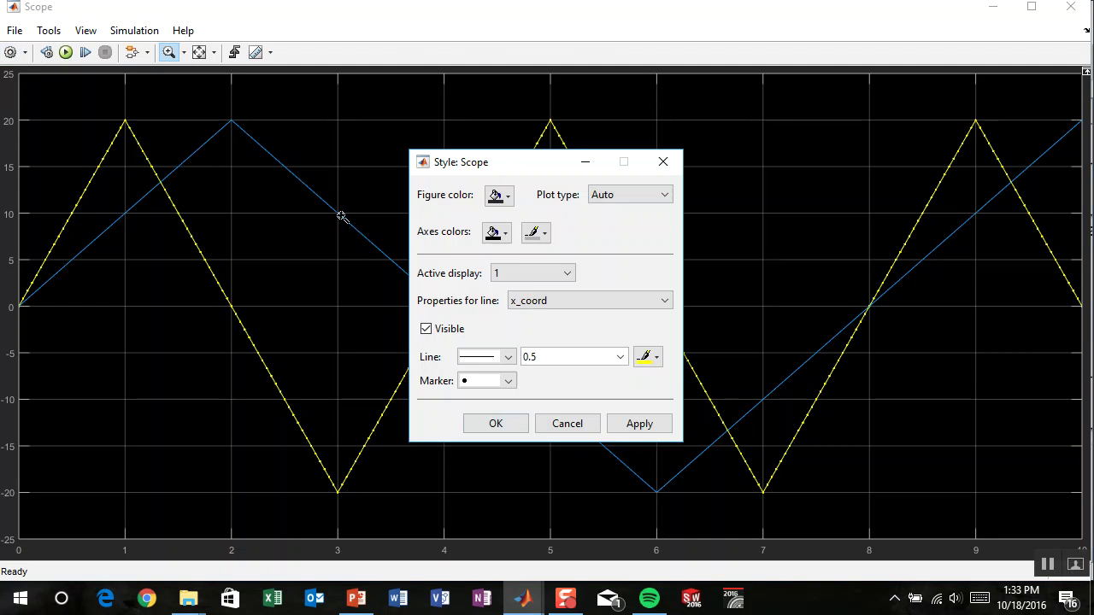
pyautogui.click(530, 275)
pyautogui.click(529, 290)
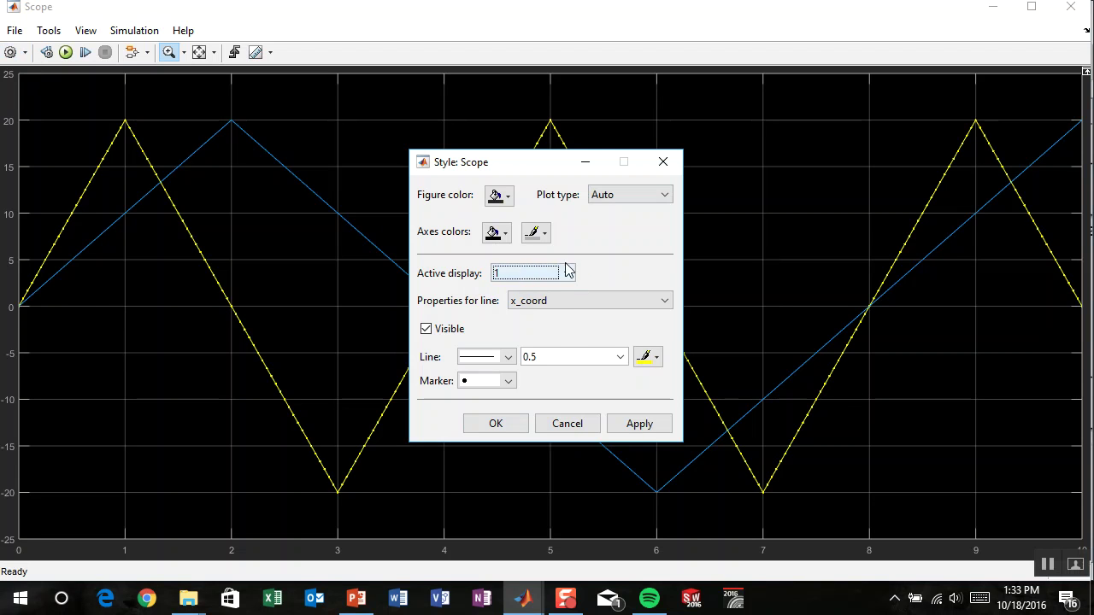
pyautogui.click(586, 299)
pyautogui.click(586, 334)
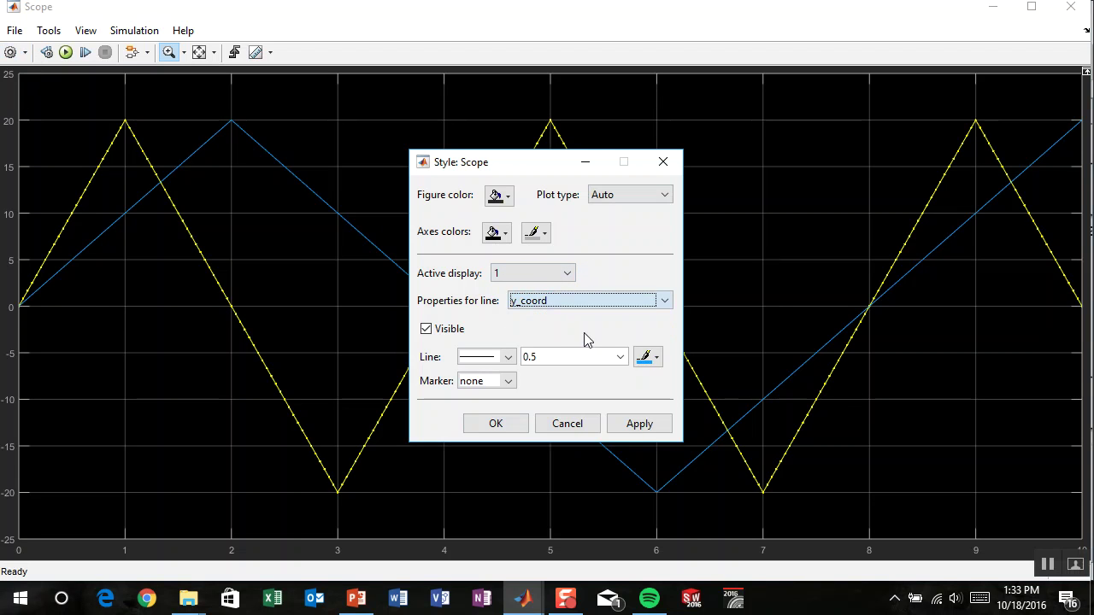
pyautogui.click(510, 383)
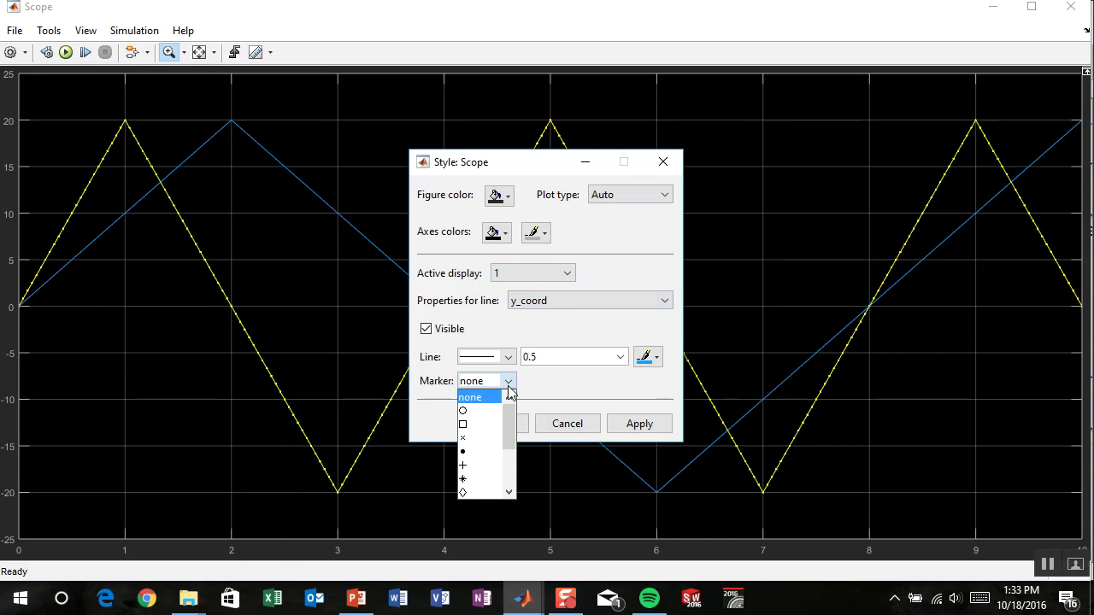
pyautogui.click(488, 450)
pyautogui.click(491, 427)
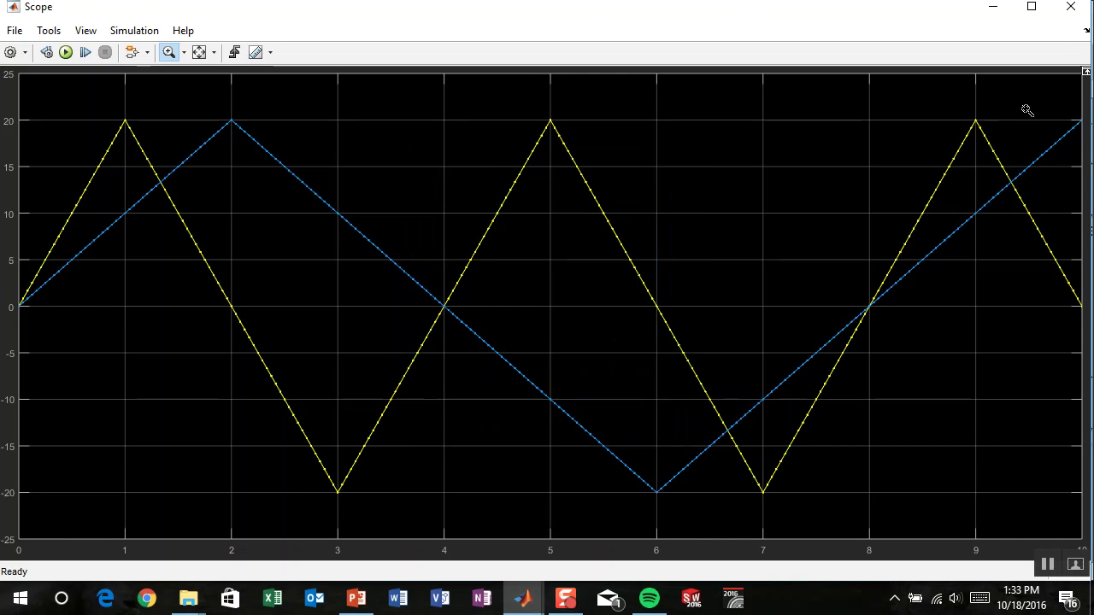
# - Resize and reposition the Scope window, then close it to return to the model
pyautogui.click(1032, 7)
pyautogui.moveTo(934, 76); pyautogui.dragTo(803, 68)
pyautogui.click(929, 55)
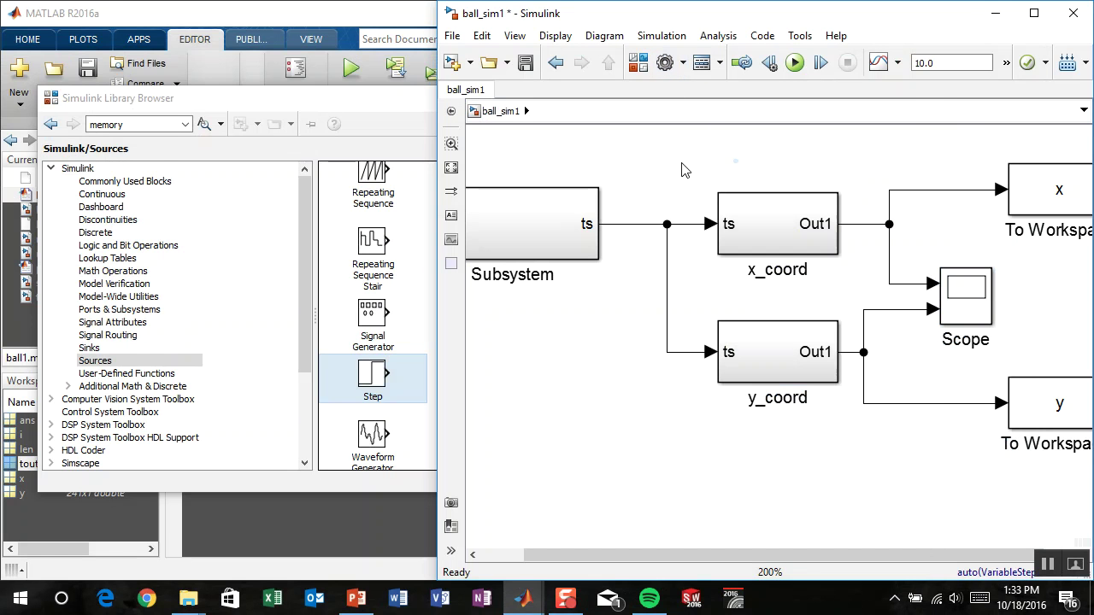
# - Set the solver's minimum step size to 0.3 in the model's configuration parameters
pyautogui.hotkey('ctrl', 'e')
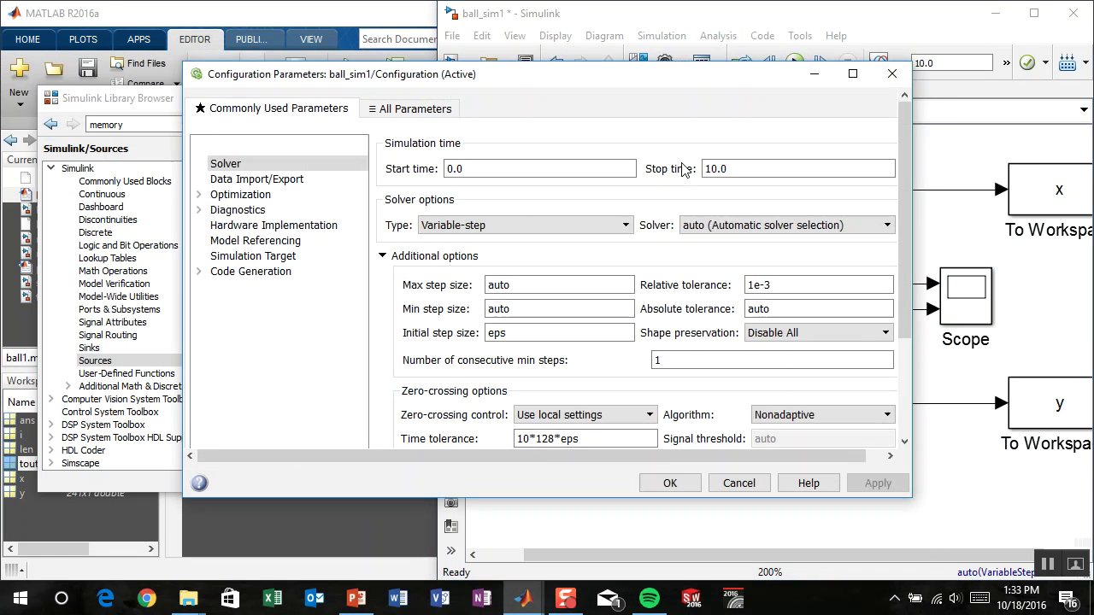
pyautogui.doubleClick(536, 285)
pyautogui.doubleClick(536, 308)
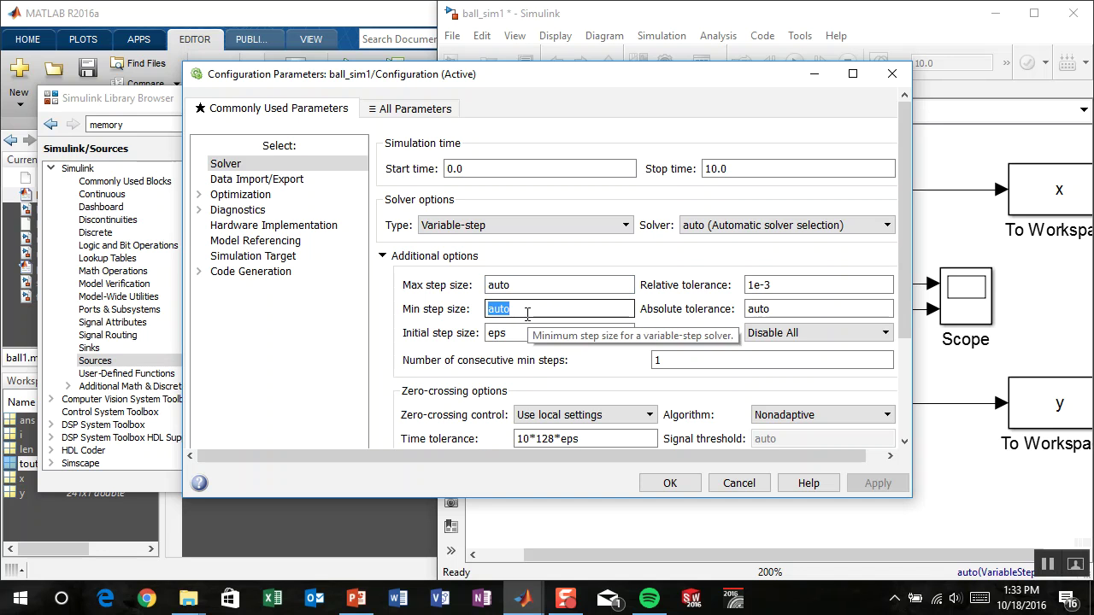
pyautogui.write('0.3')
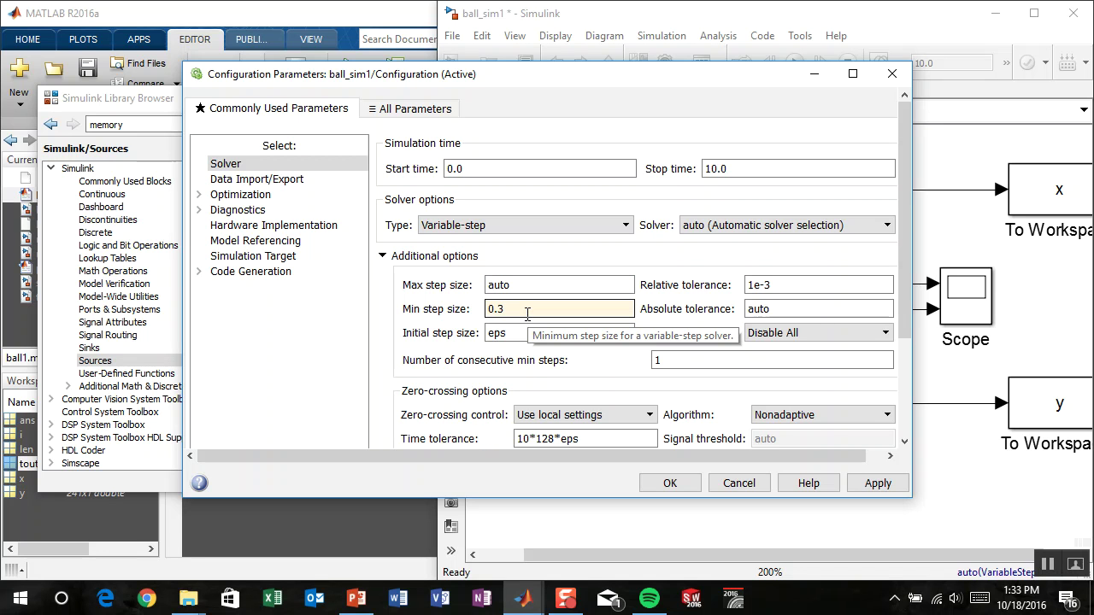
pyautogui.click(668, 484)
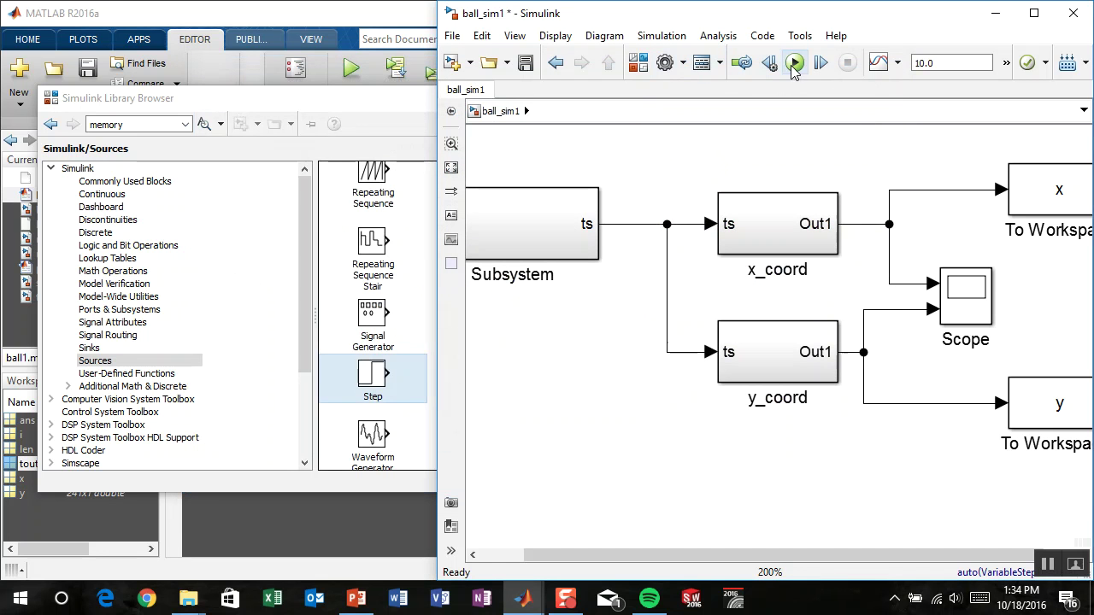
# - Rerun the simulation with the new solver settings, check the traces in the Scope and close it
pyautogui.click(792, 72)
pyautogui.doubleClick(965, 298)
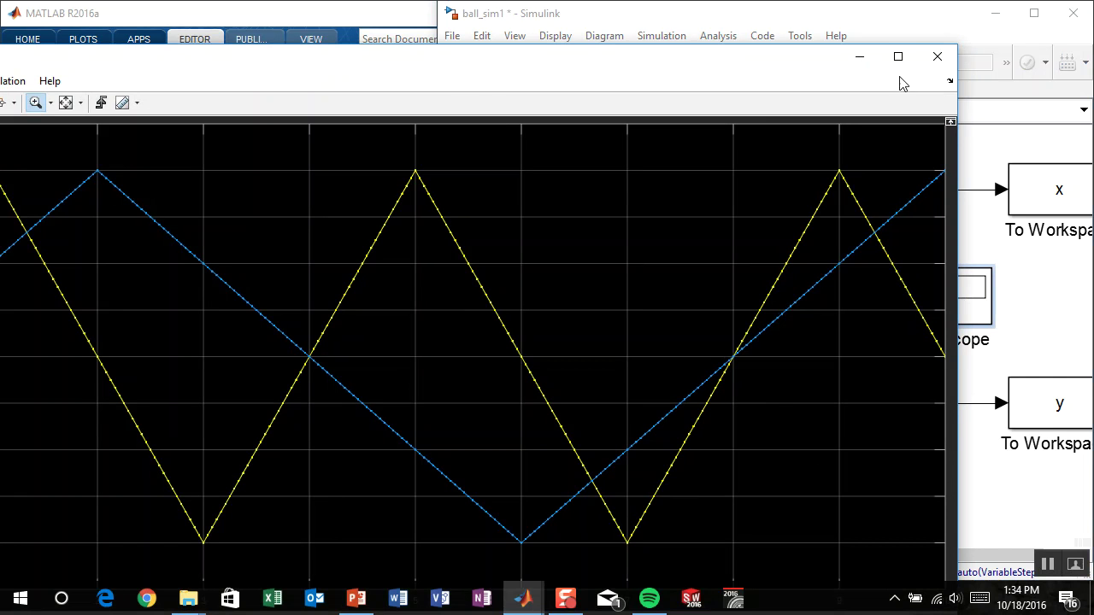
pyautogui.click(937, 57)
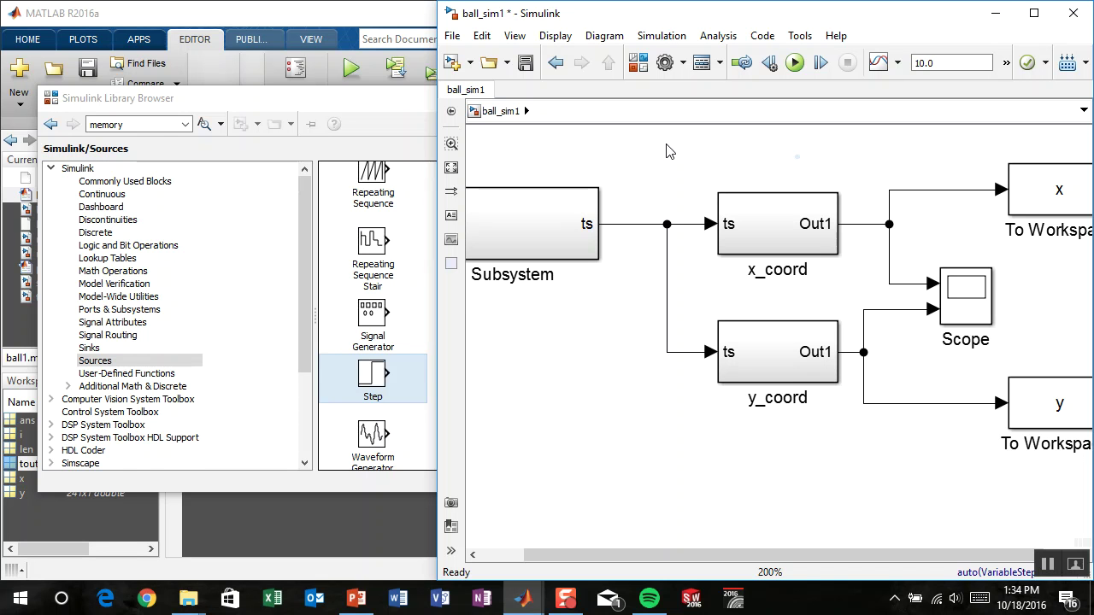
# - Set the solver's minimum step size to 0.4 in the model's configuration parameters
pyautogui.hotkey('ctrl', 'e')
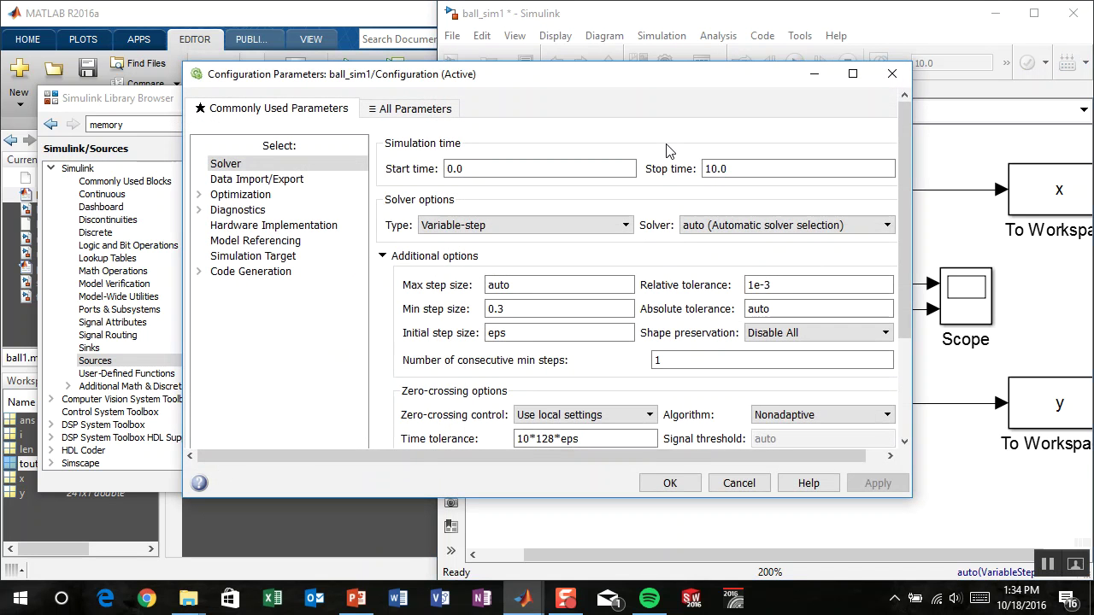
pyautogui.doubleClick(514, 310)
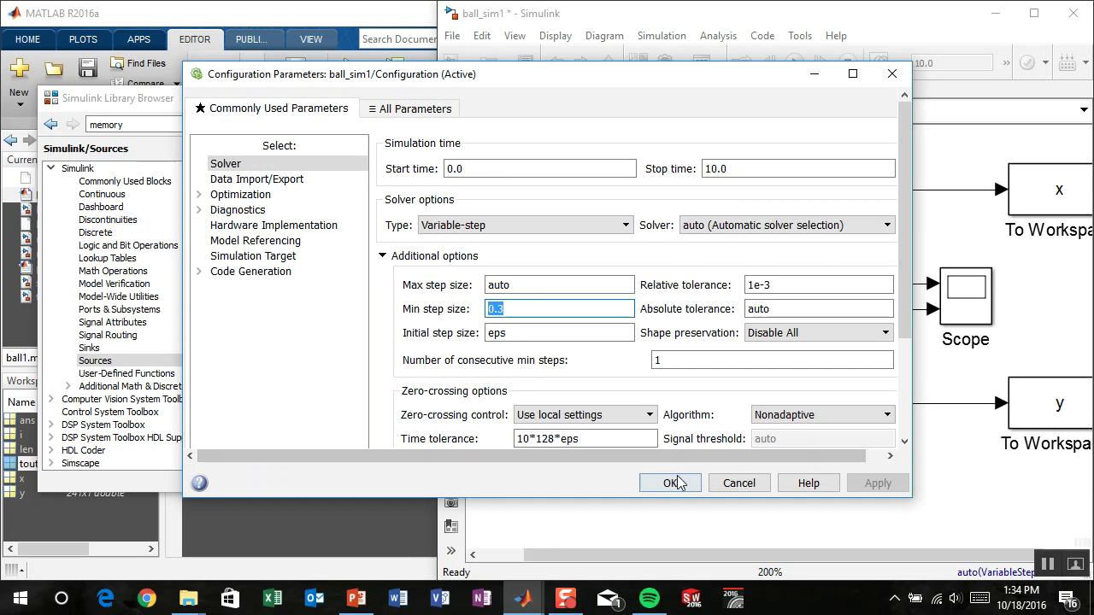
pyautogui.write('0.')
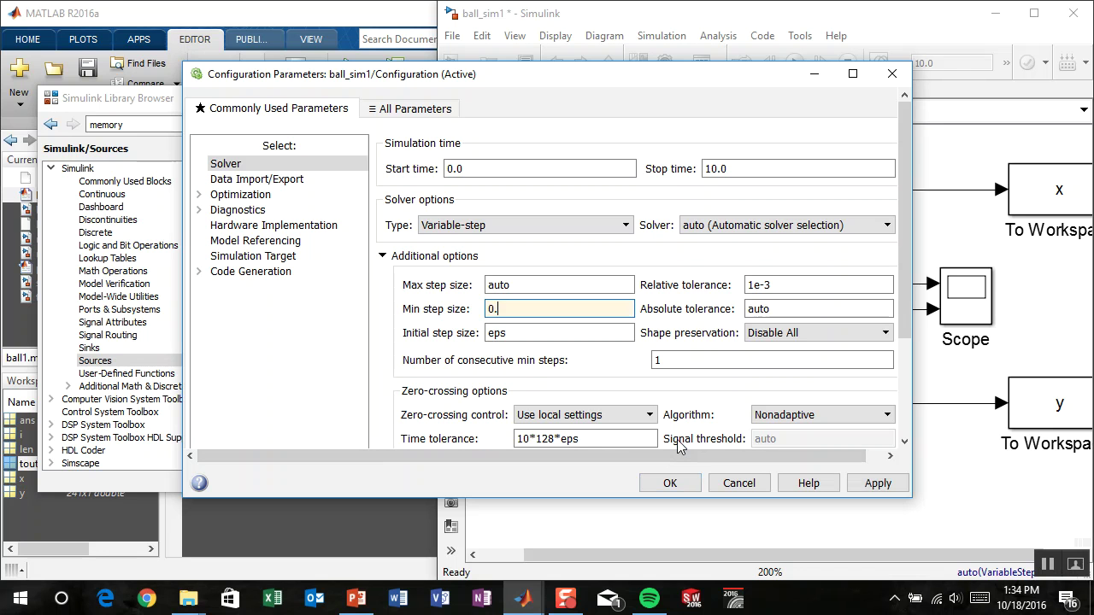
pyautogui.write('4')
pyautogui.hotkey('ctrl', 'a')
pyautogui.click(670, 482)
# - Rerun the simulation, examine the sample spacing around the first yellow peak in the Scope, and close it
pyautogui.click(794, 63)
pyautogui.click(961, 300)
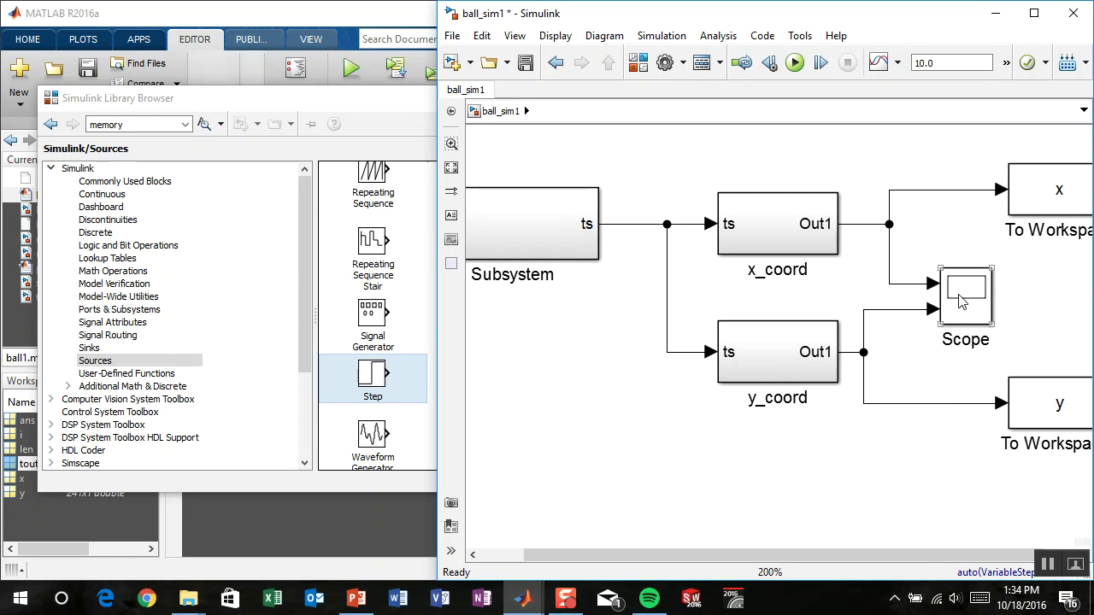
pyautogui.doubleClick(962, 299)
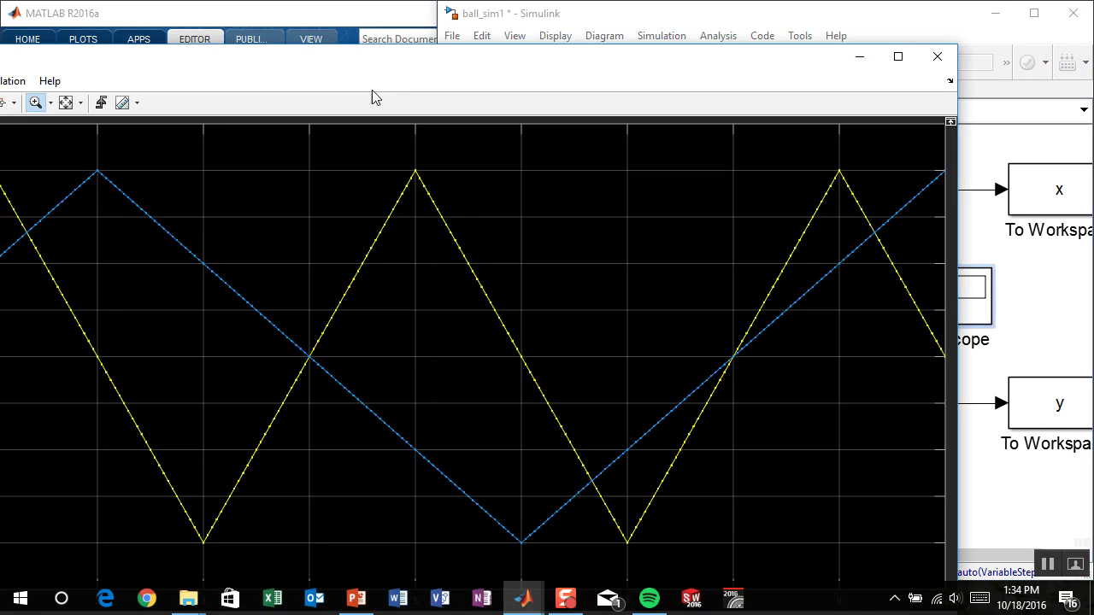
pyautogui.moveTo(254, 54); pyautogui.dragTo(448, 7)
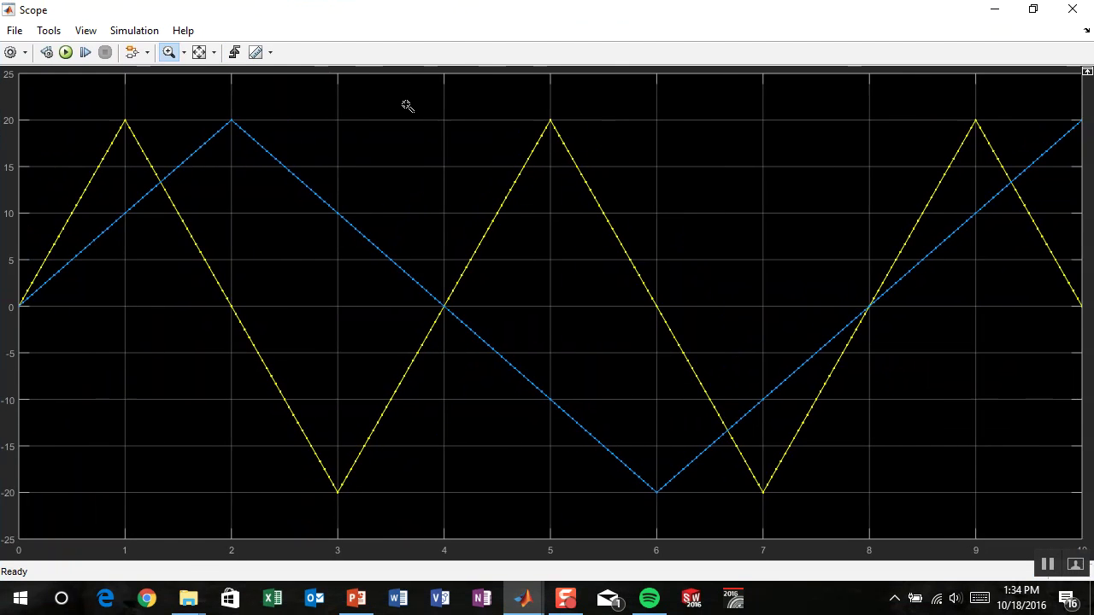
pyautogui.moveTo(103, 99); pyautogui.dragTo(163, 161)
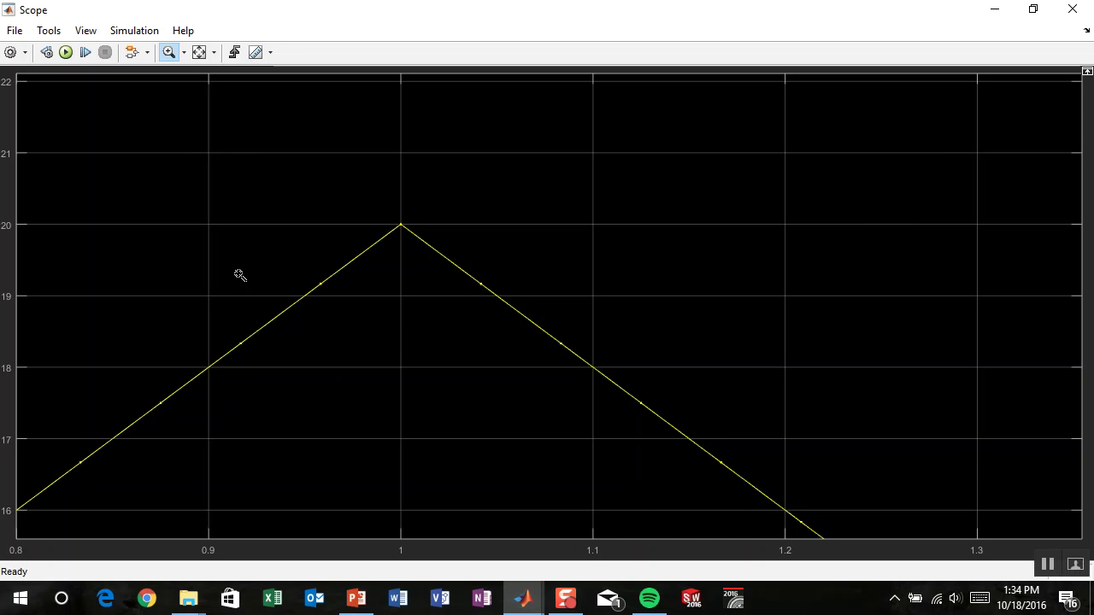
pyautogui.click(1072, 10)
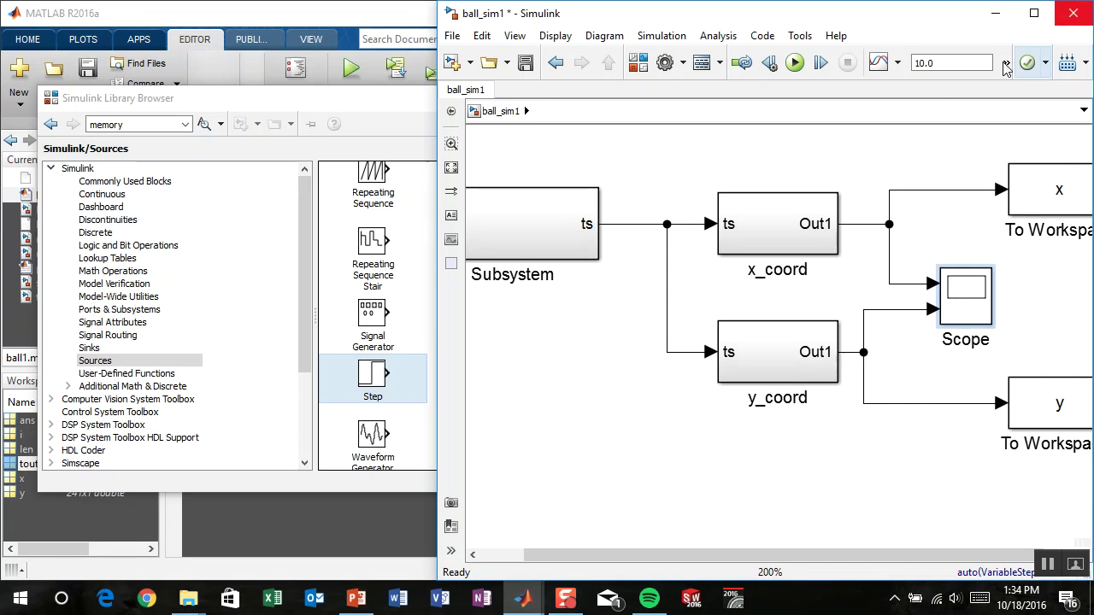
# - Examine the parameters of the vel, pos and -20 velocity constant blocks inside x_coord, plus the model's configuration parameters
pyautogui.doubleClick(793, 224)
pyautogui.scroll(-1, 633, 358)
pyautogui.scroll(-1, 633, 357)
pyautogui.doubleClick(701, 344)
pyautogui.click(421, 460)
pyautogui.hscroll(-3, 710, 368)
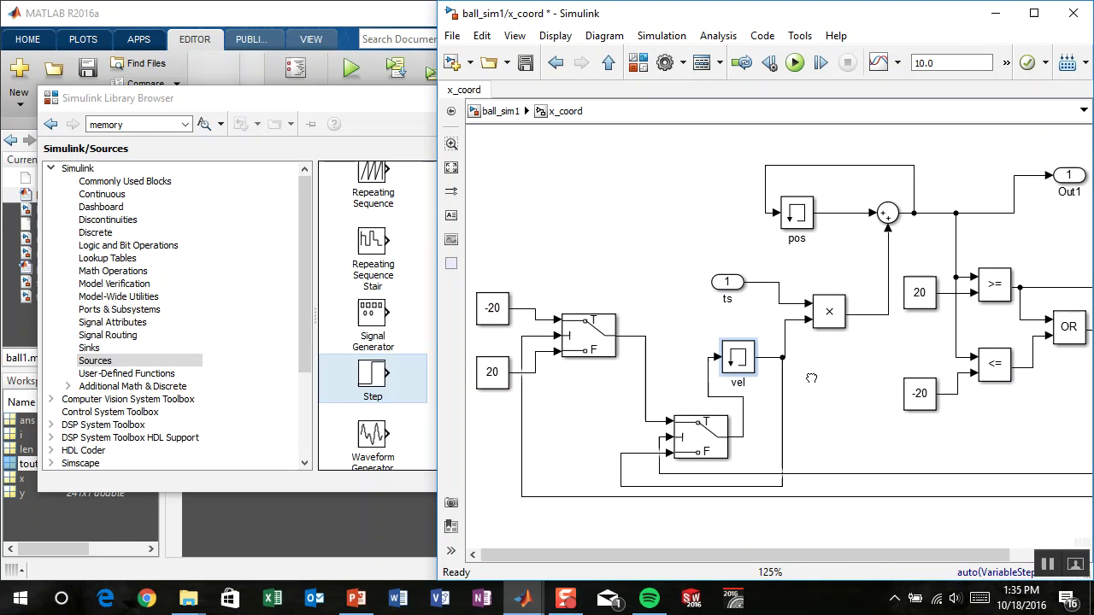
pyautogui.doubleClick(509, 293)
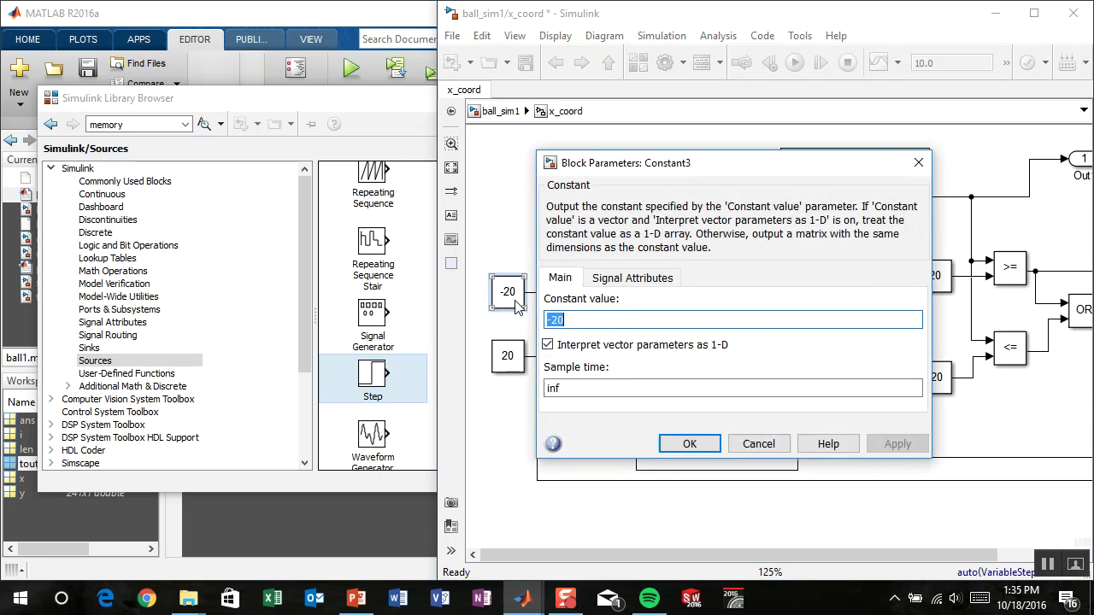
pyautogui.click(758, 444)
pyautogui.doubleClick(812, 209)
pyautogui.click(631, 314)
pyautogui.moveTo(838, 351); pyautogui.dragTo(657, 360)
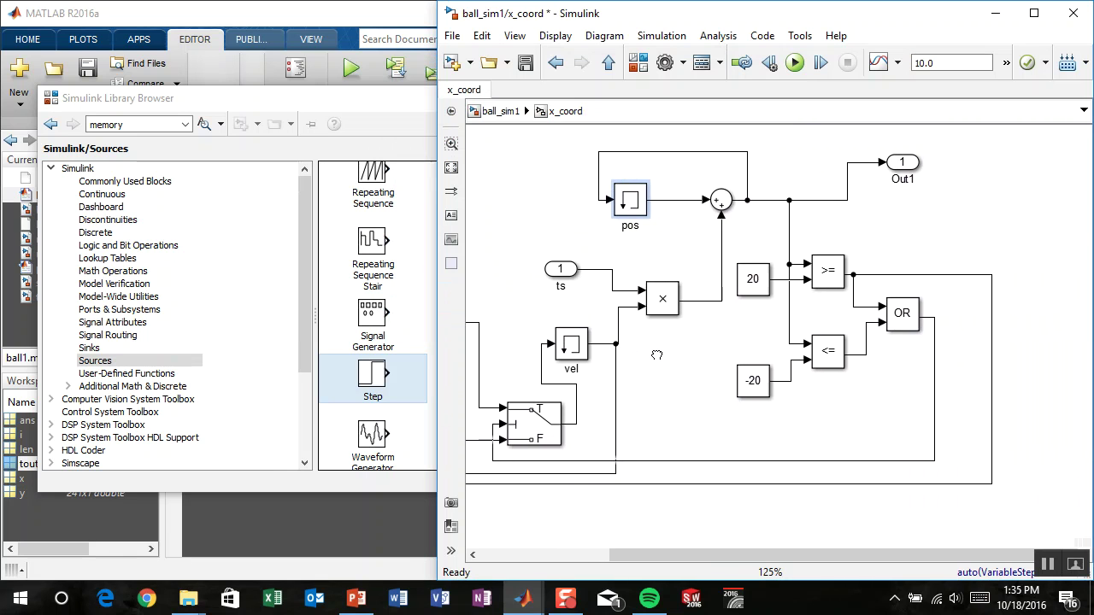
pyautogui.click(556, 212)
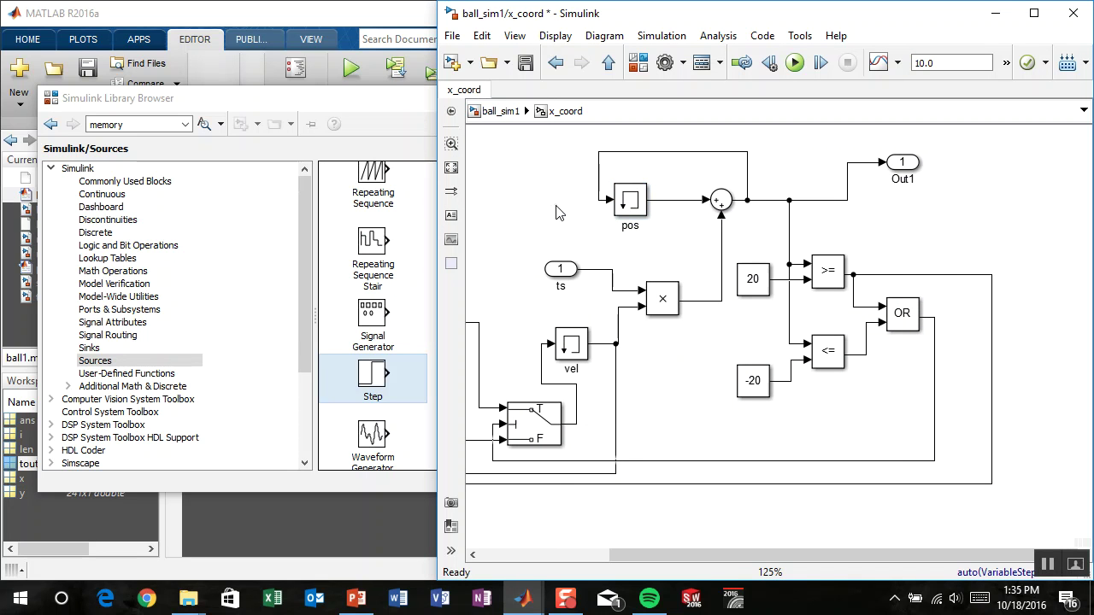
pyautogui.press('Escape')
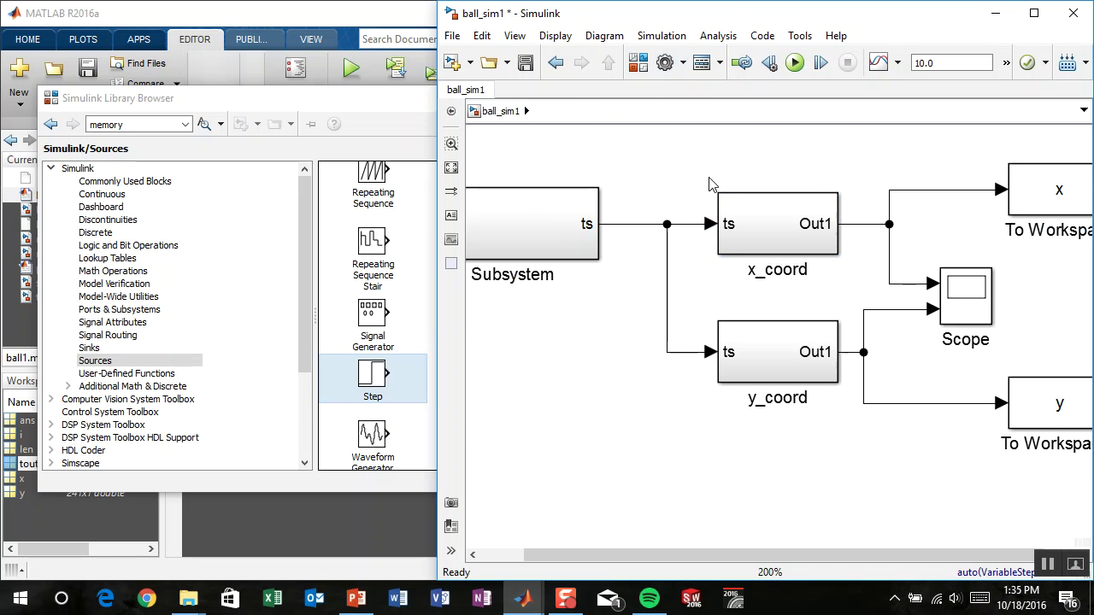
pyautogui.hotkey('ctrl', 'e')
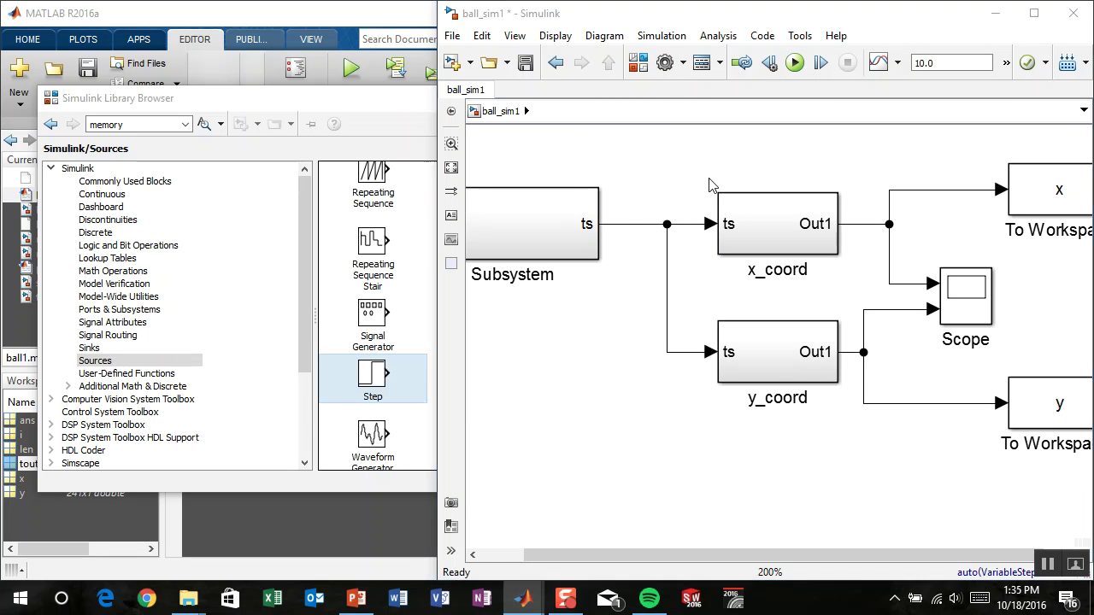
pyautogui.click(893, 73)
# - Set the sample time of the To Workspace block for x to -1 (inherited)
pyautogui.moveTo(989, 238); pyautogui.dragTo(783, 241)
pyautogui.click(850, 224)
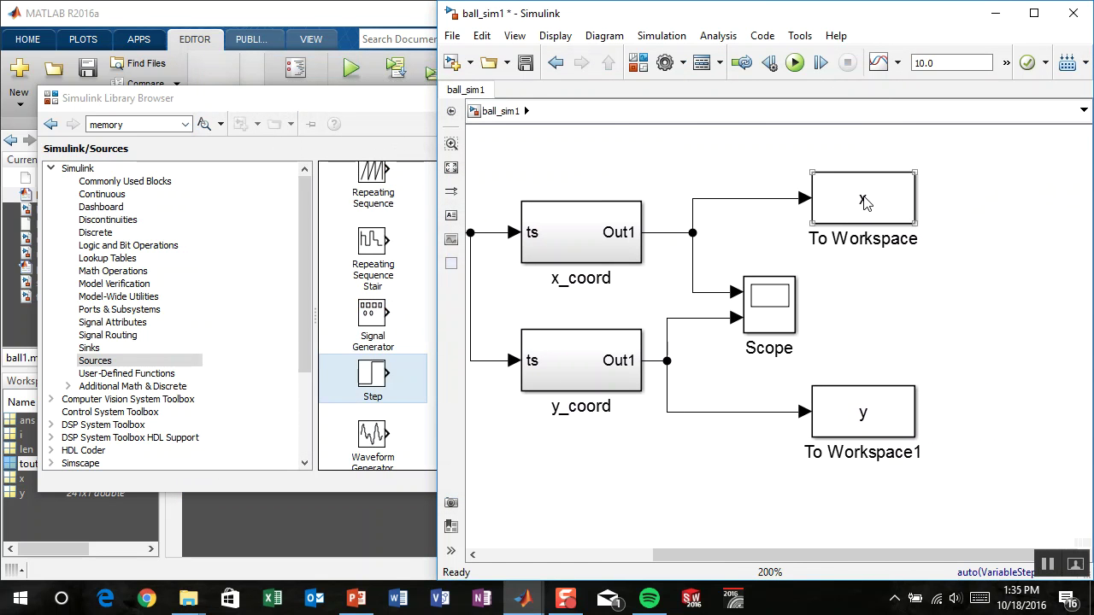
pyautogui.doubleClick(866, 202)
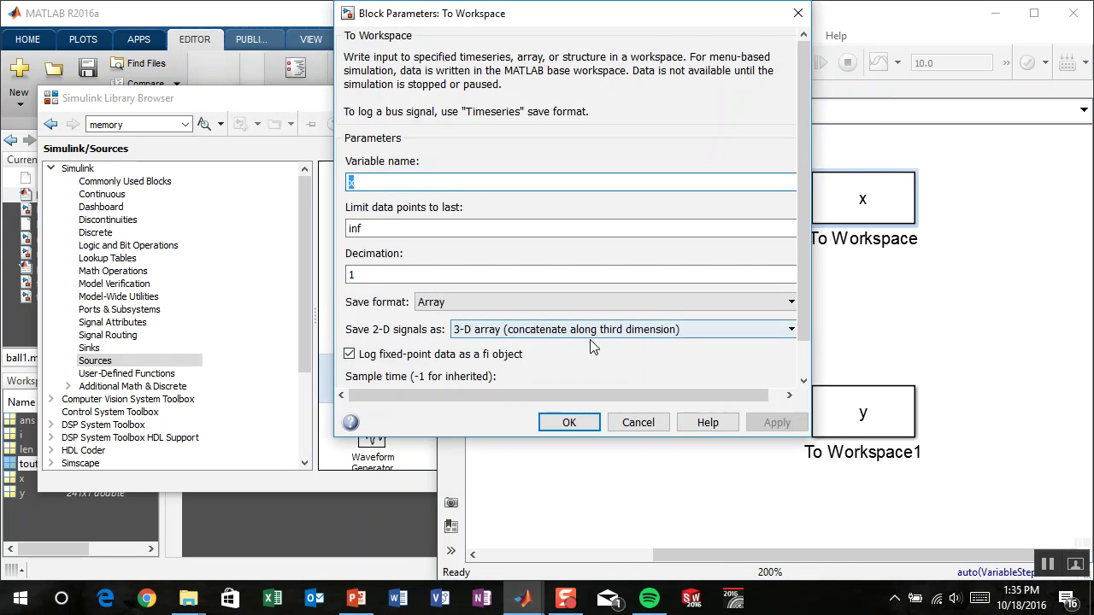
pyautogui.moveTo(803, 235); pyautogui.dragTo(805, 286)
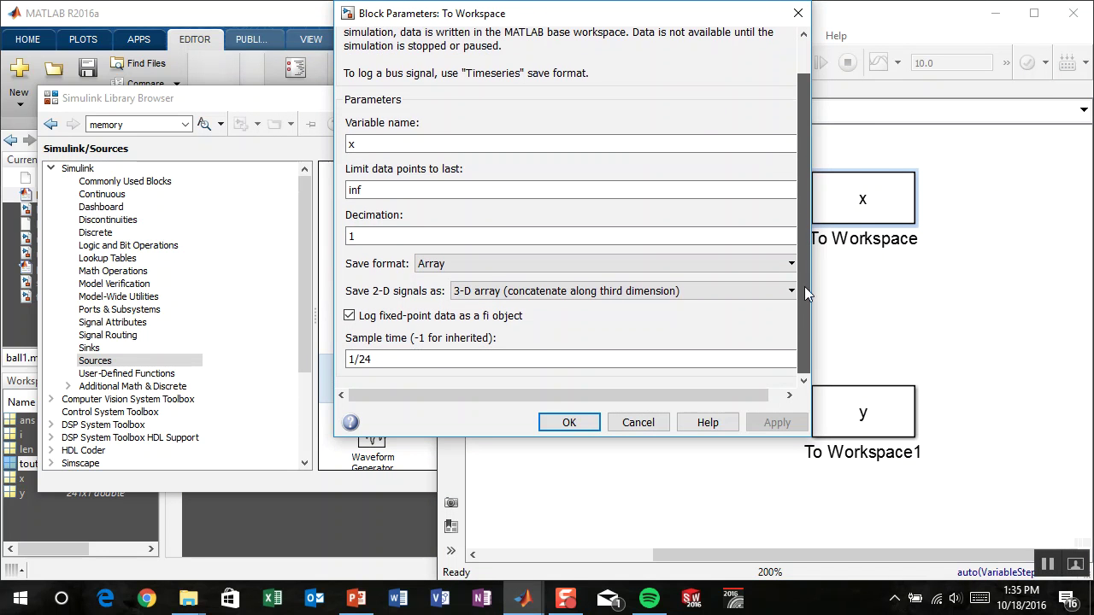
pyautogui.tripleClick(488, 359)
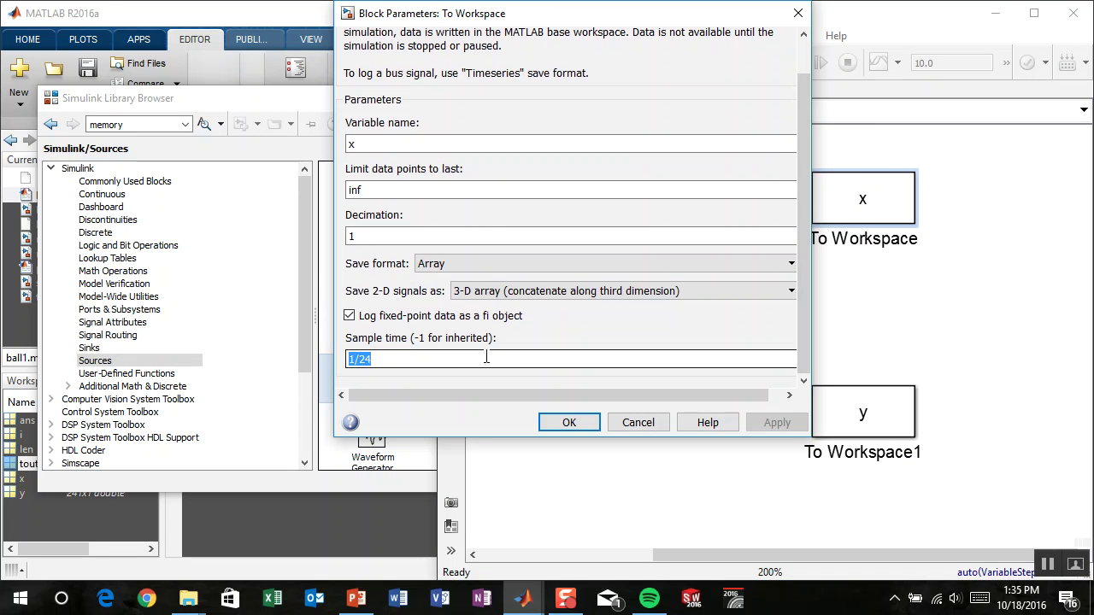
pyautogui.write('-1')
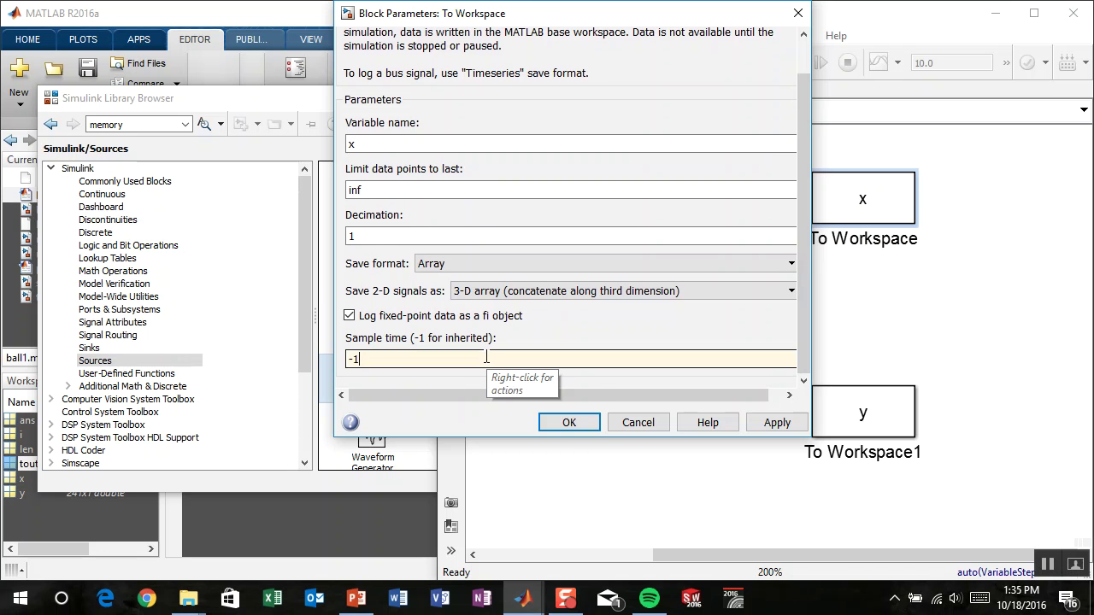
pyautogui.press('Return')
# - Set the sample time of the To Workspace1 block for y to -1 (inherited)
pyautogui.click(891, 419)
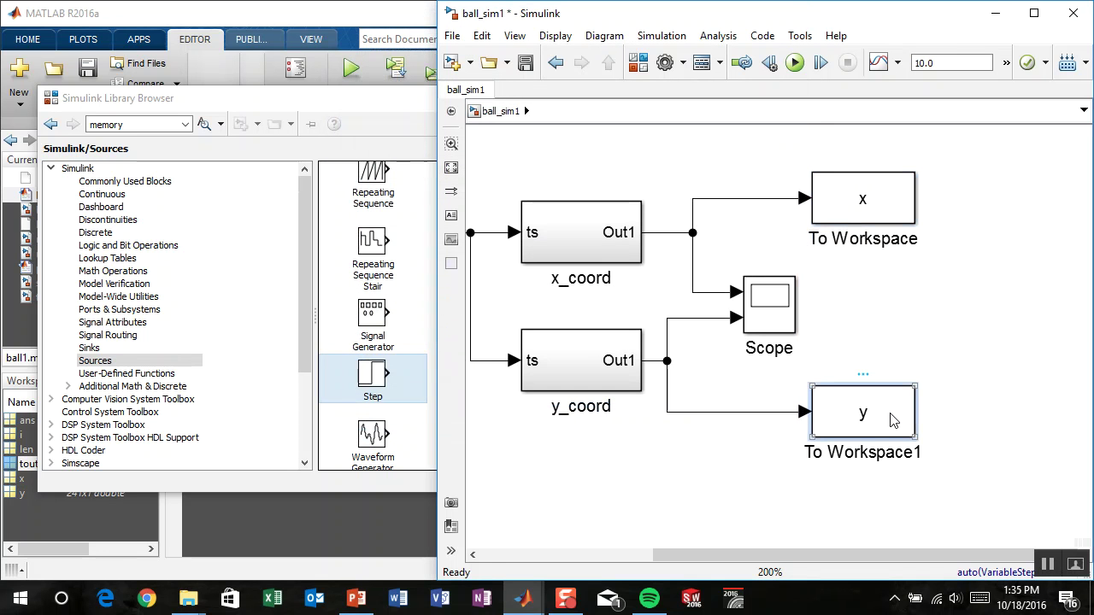
pyautogui.doubleClick(891, 419)
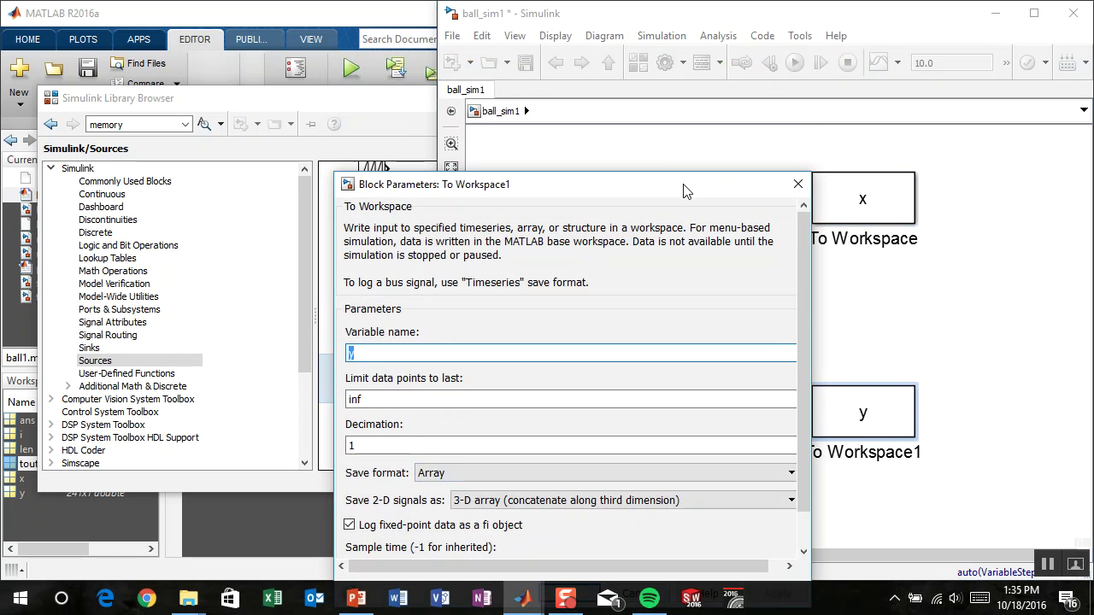
pyautogui.moveTo(684, 190); pyautogui.dragTo(725, 116)
pyautogui.scroll(-1, 846, 257)
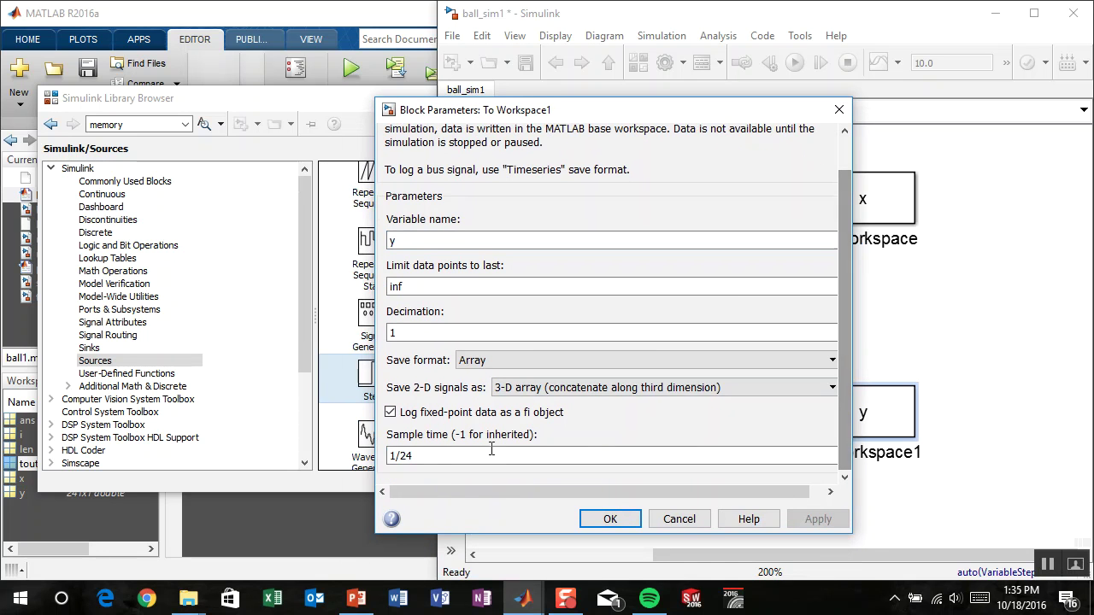
pyautogui.doubleClick(444, 457)
pyautogui.write('-1')
pyautogui.press('Return')
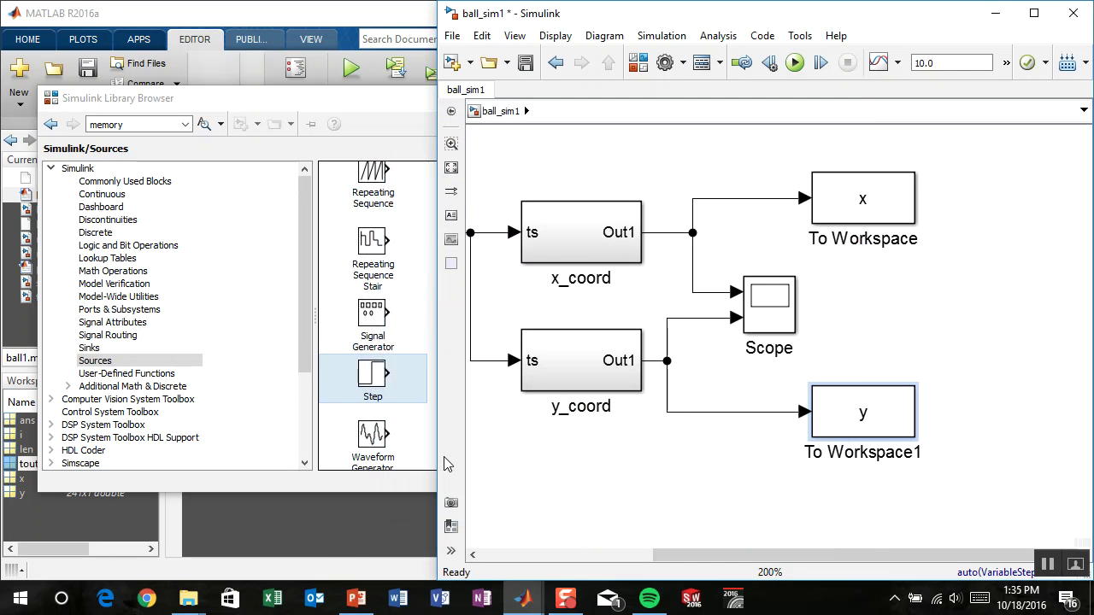
# - Rerun the simulation from the Scope, examine the traces up close and at full scale, and close the Scope
pyautogui.moveTo(504, 451); pyautogui.dragTo(579, 454)
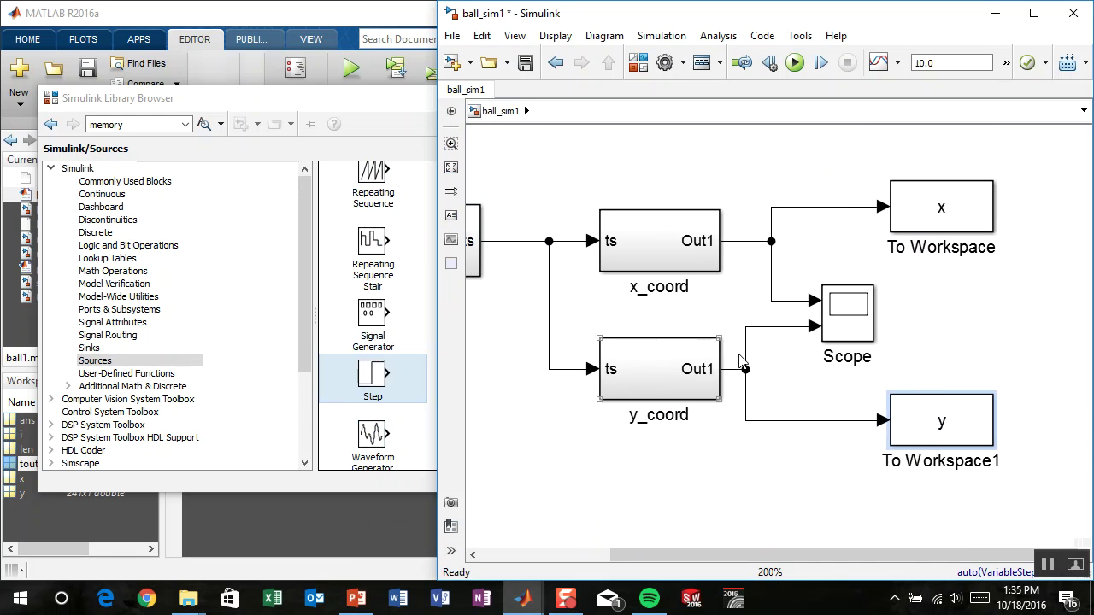
pyautogui.click(843, 325)
pyautogui.doubleClick(843, 325)
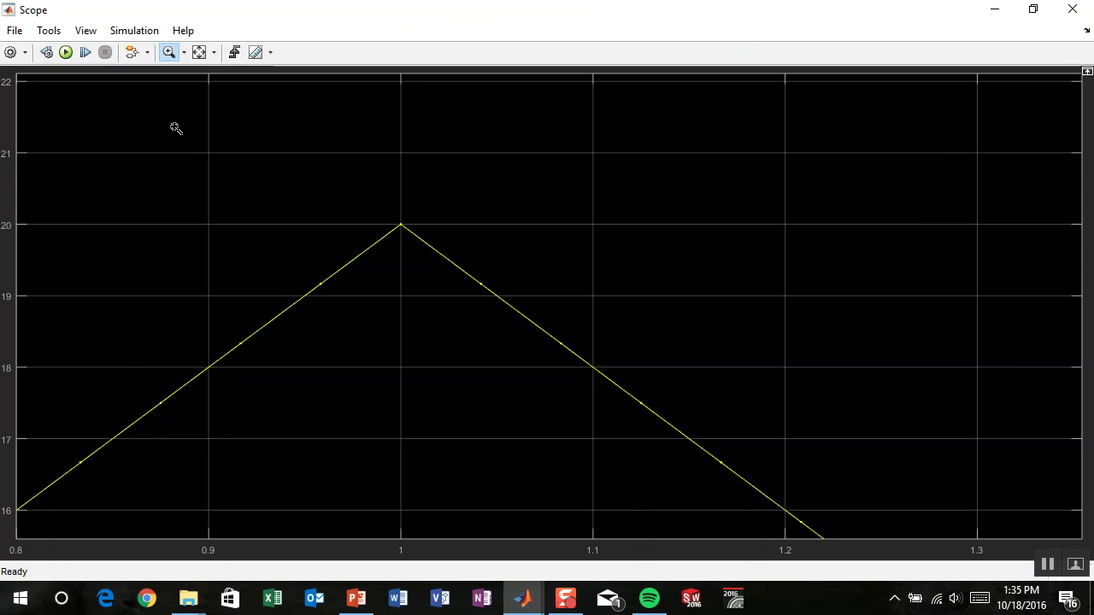
pyautogui.click(65, 53)
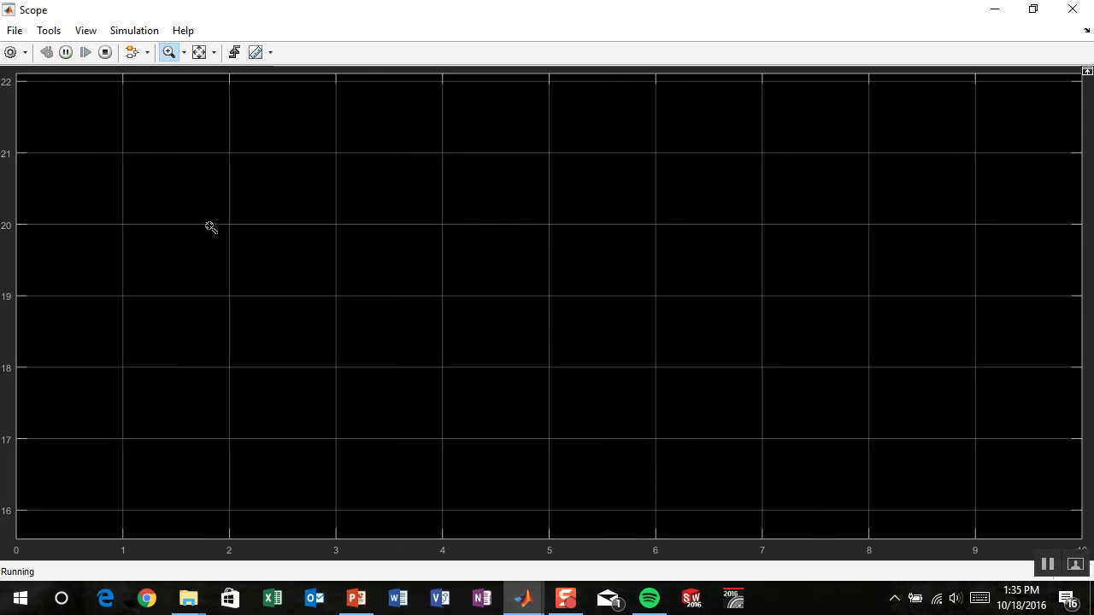
pyautogui.click(216, 202)
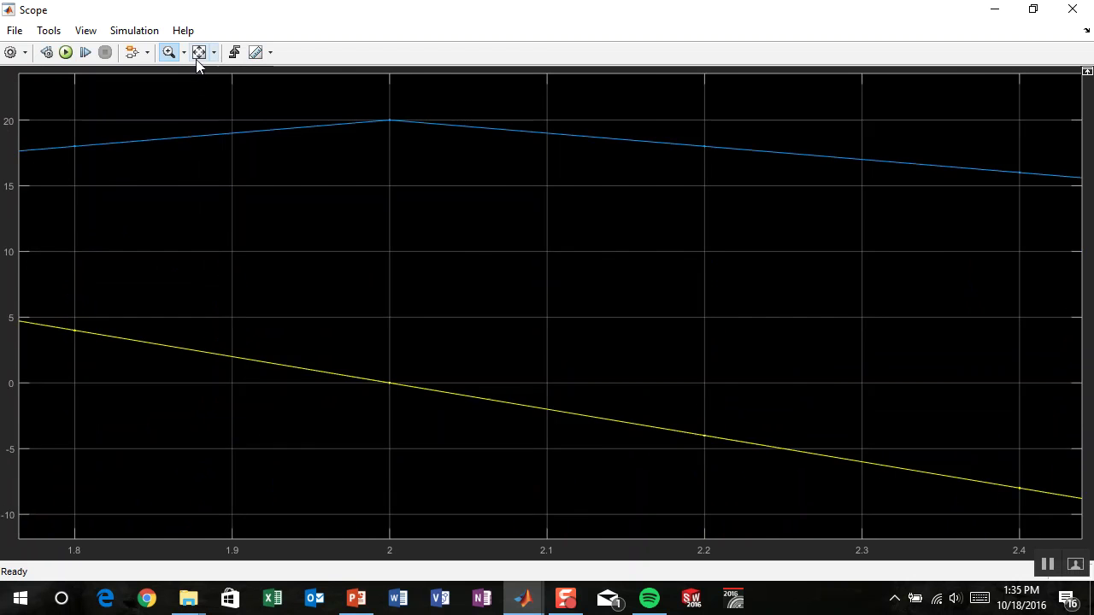
pyautogui.click(197, 55)
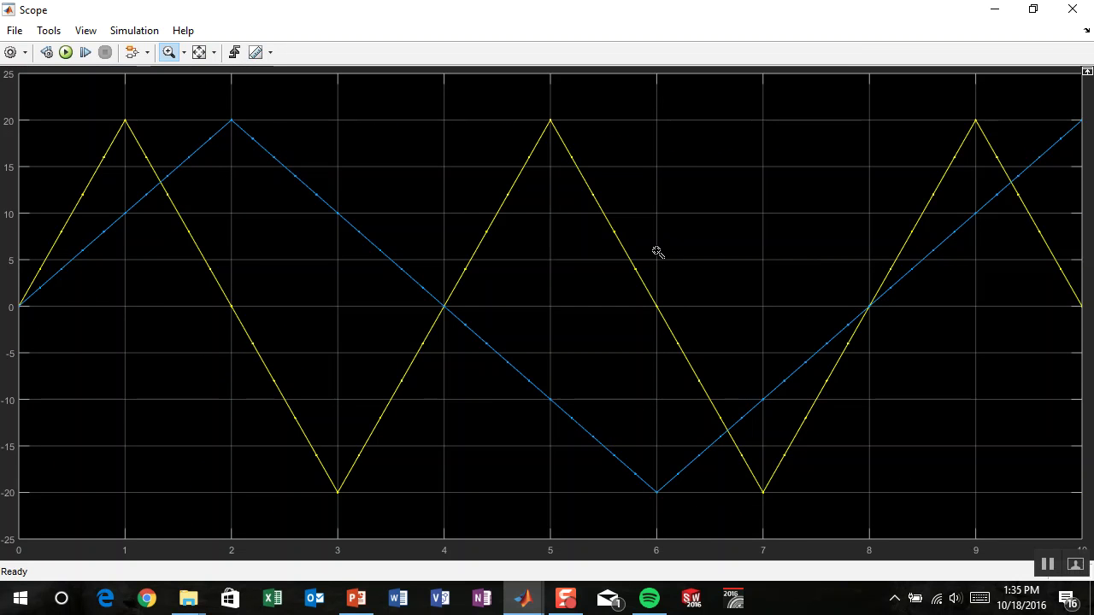
pyautogui.click(1072, 9)
# - Set the solver's minimum step size to 1.1 in the model's configuration parameters
pyautogui.click(665, 171)
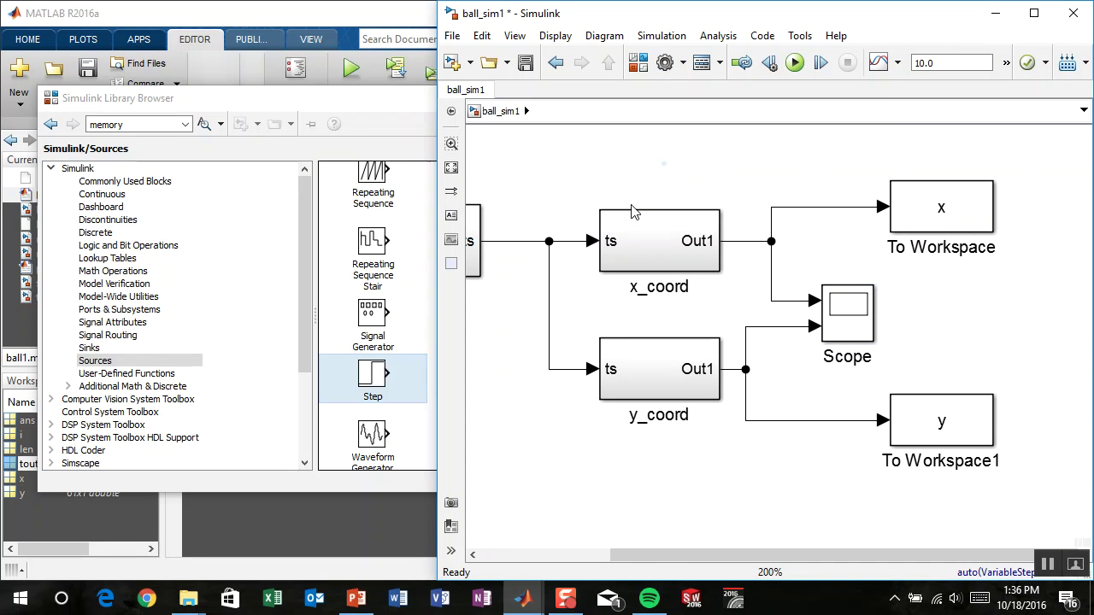
pyautogui.hotkey('ctrl', 'e')
pyautogui.doubleClick(522, 308)
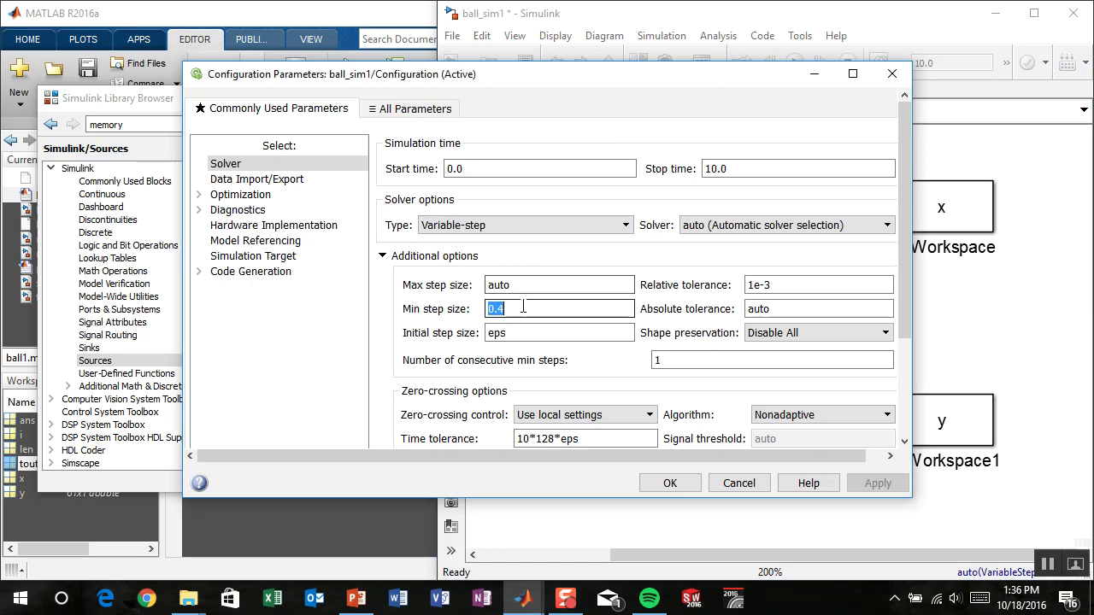
pyautogui.write('1.1')
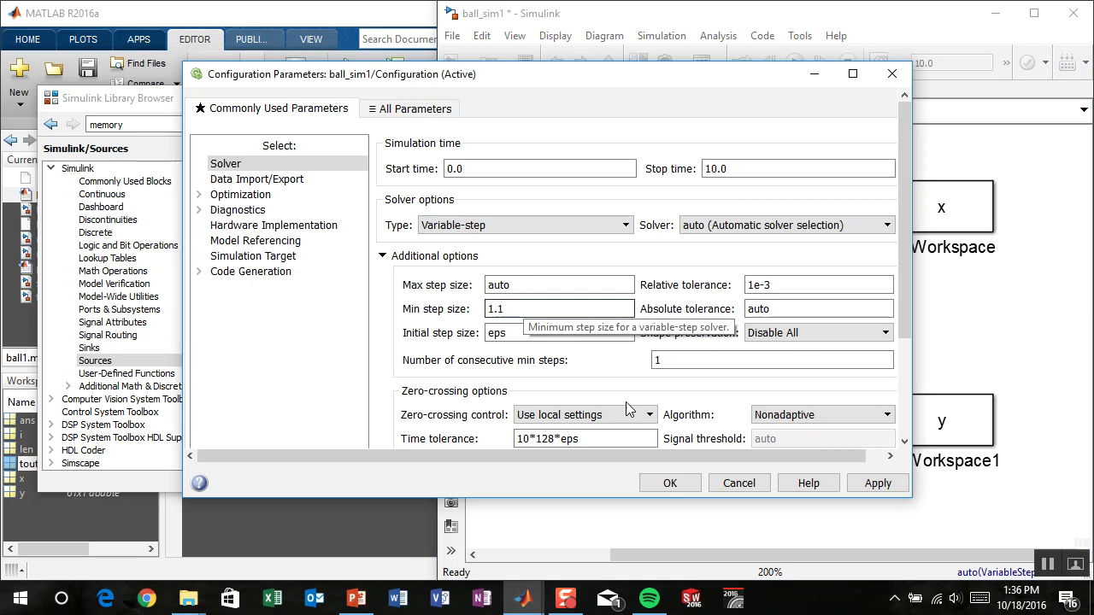
pyautogui.click(673, 483)
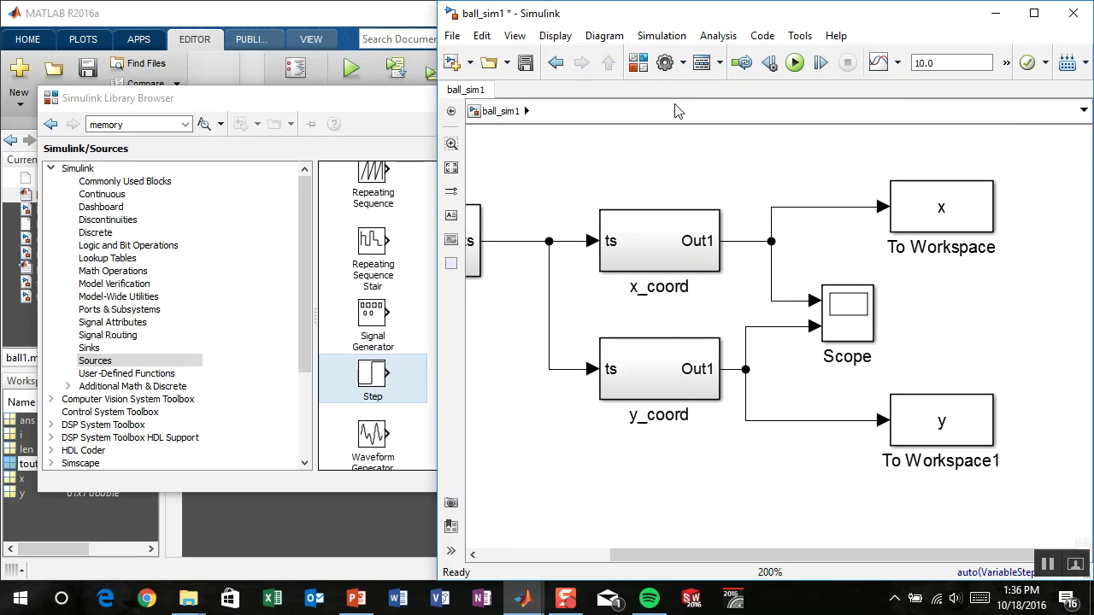
# - Run the simulation with the 1.1 minimum step size, check the traces in the Scope and close it
pyautogui.click(794, 62)
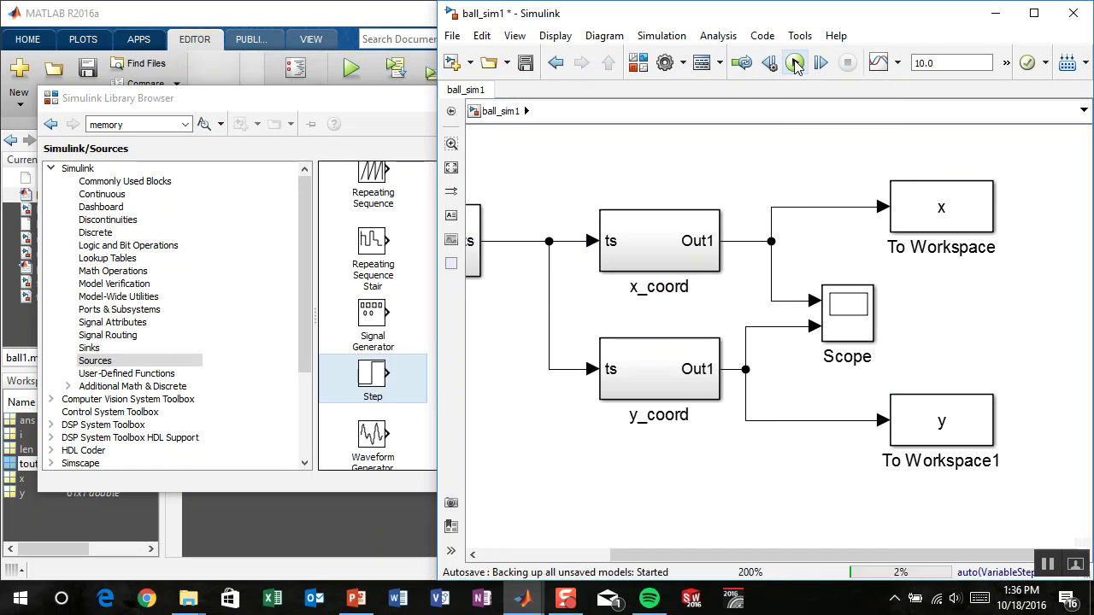
pyautogui.doubleClick(833, 306)
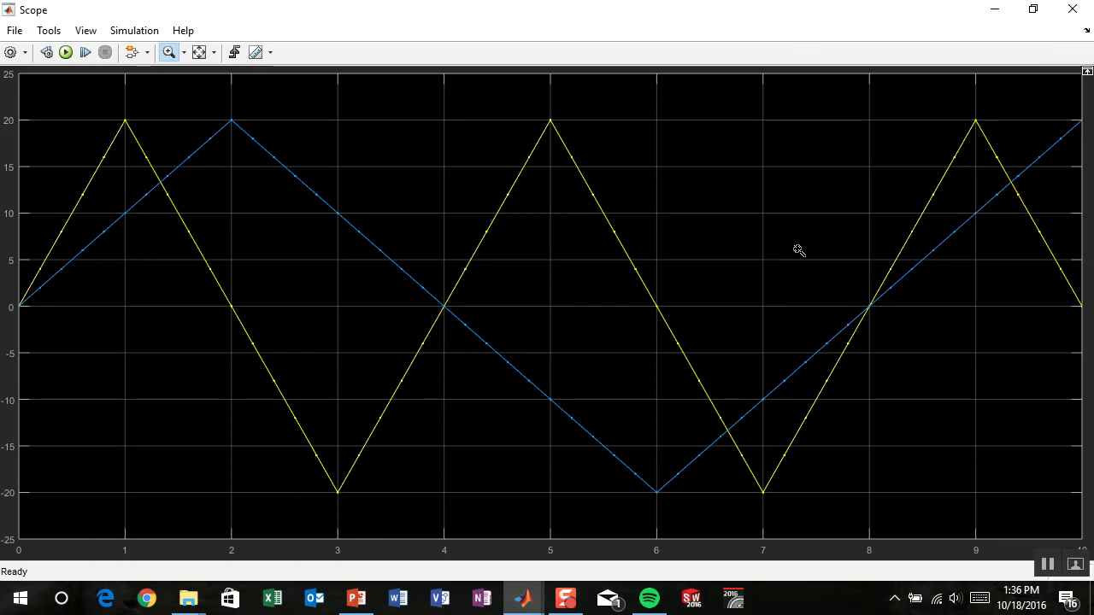
pyautogui.click(1068, 12)
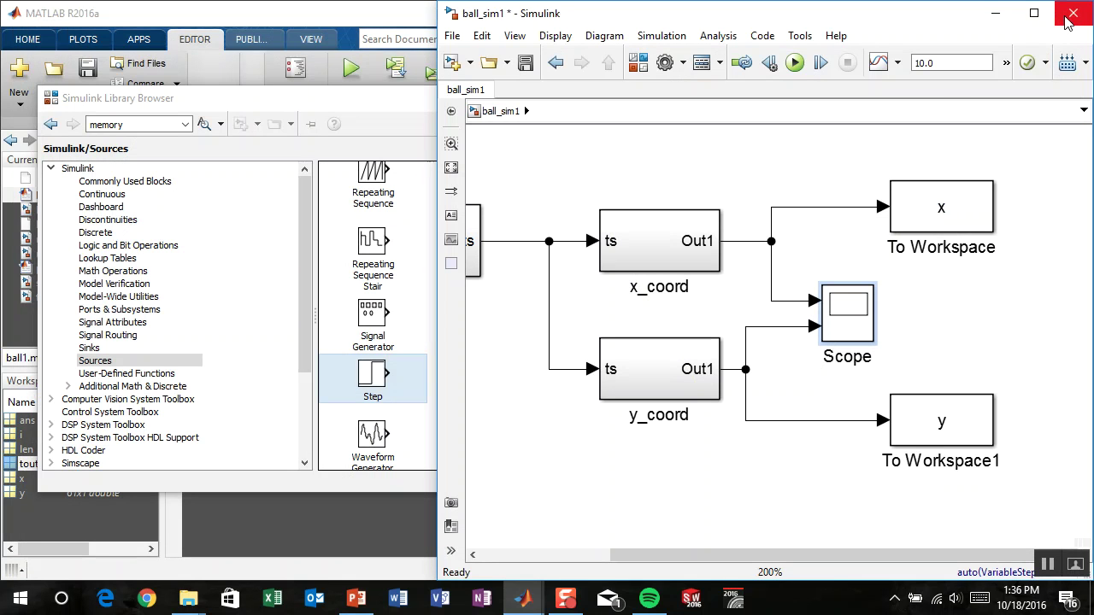
# - Review the block logic inside the y_coord subsystem and return to the top level of the model
pyautogui.doubleClick(647, 346)
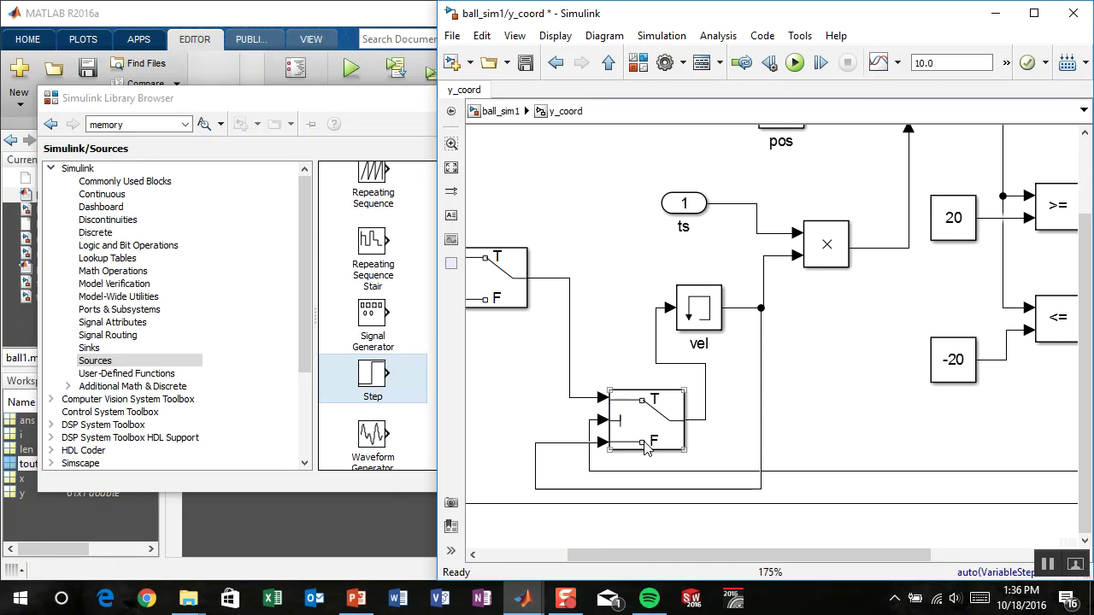
pyautogui.scroll(5, 598, 479)
pyautogui.hscroll(7, 598, 478)
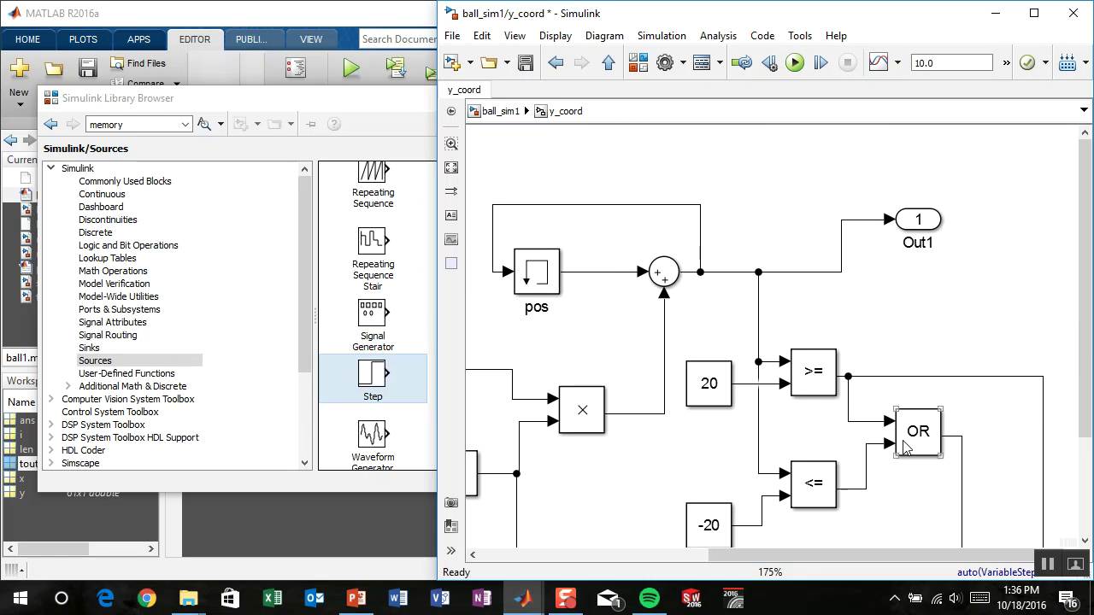
pyautogui.click(689, 392)
pyautogui.click(530, 135)
pyautogui.click(500, 111)
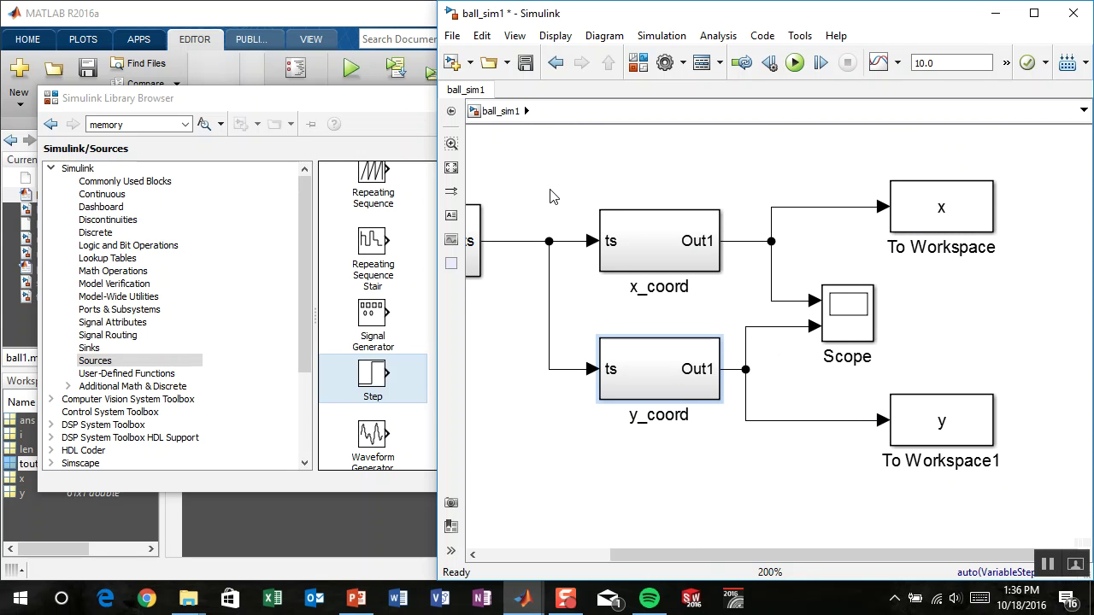
# - Inspect the parameters of the Step and eps Constant blocks inside the ts subsystem without changing them
pyautogui.moveTo(555, 182); pyautogui.dragTo(666, 179)
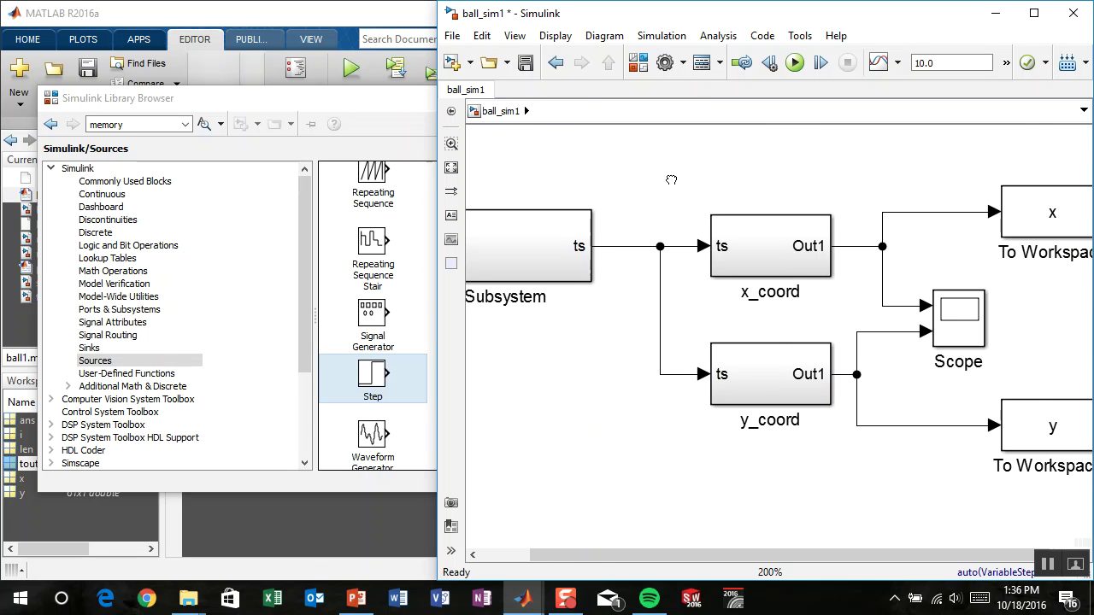
pyautogui.doubleClick(527, 248)
pyautogui.doubleClick(741, 337)
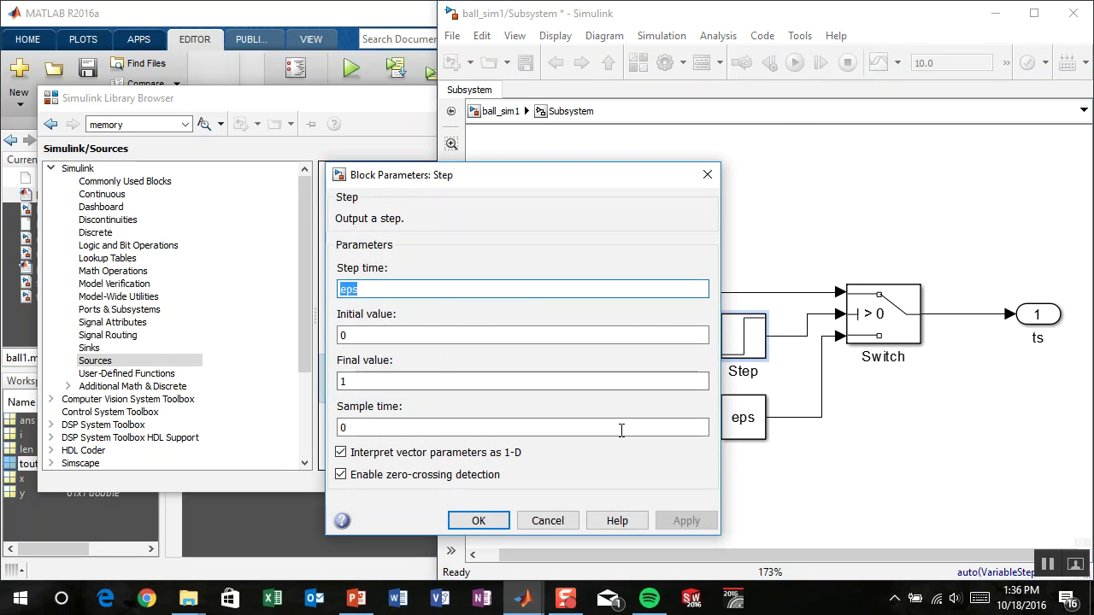
pyautogui.click(551, 520)
pyautogui.click(751, 431)
pyautogui.doubleClick(751, 431)
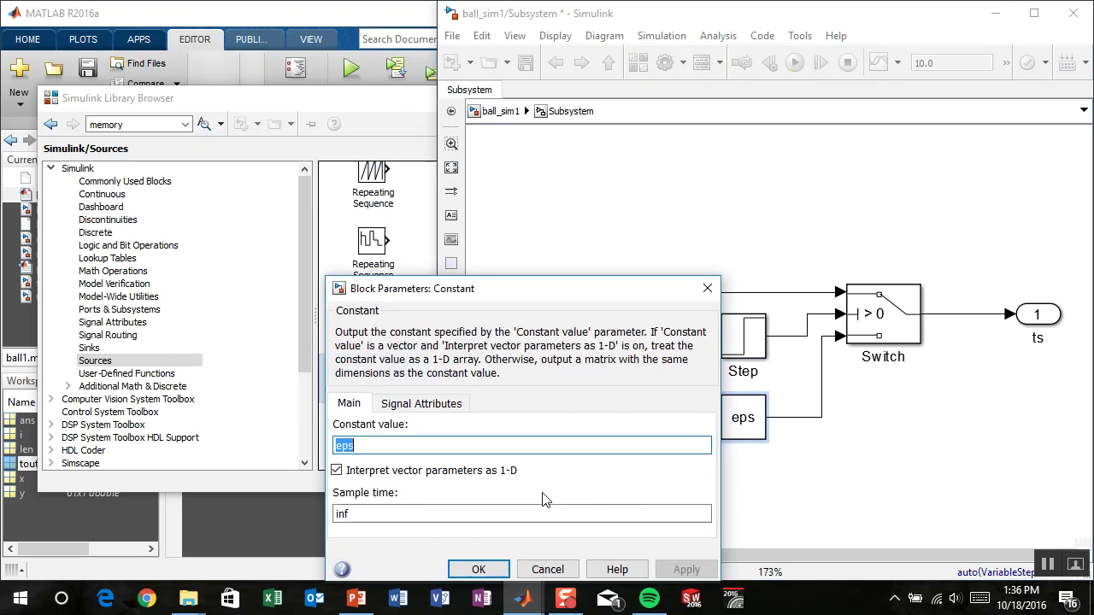
pyautogui.click(548, 569)
# - Inspect the Memory and Switch block parameters in the ts subsystem and return to the top level
pyautogui.click(603, 351)
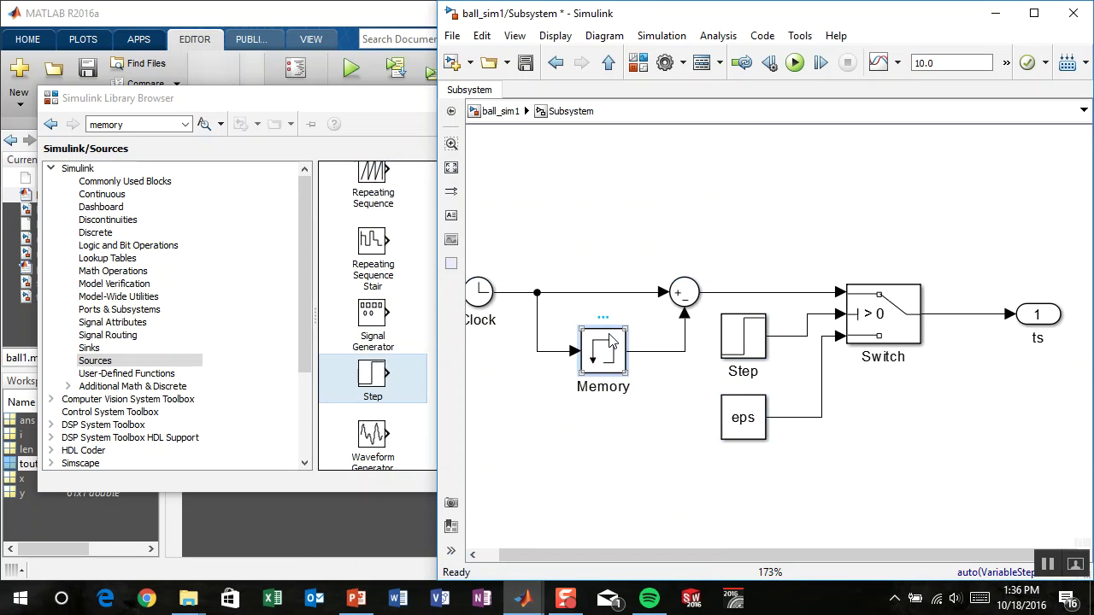
pyautogui.doubleClick(602, 350)
pyautogui.click(790, 472)
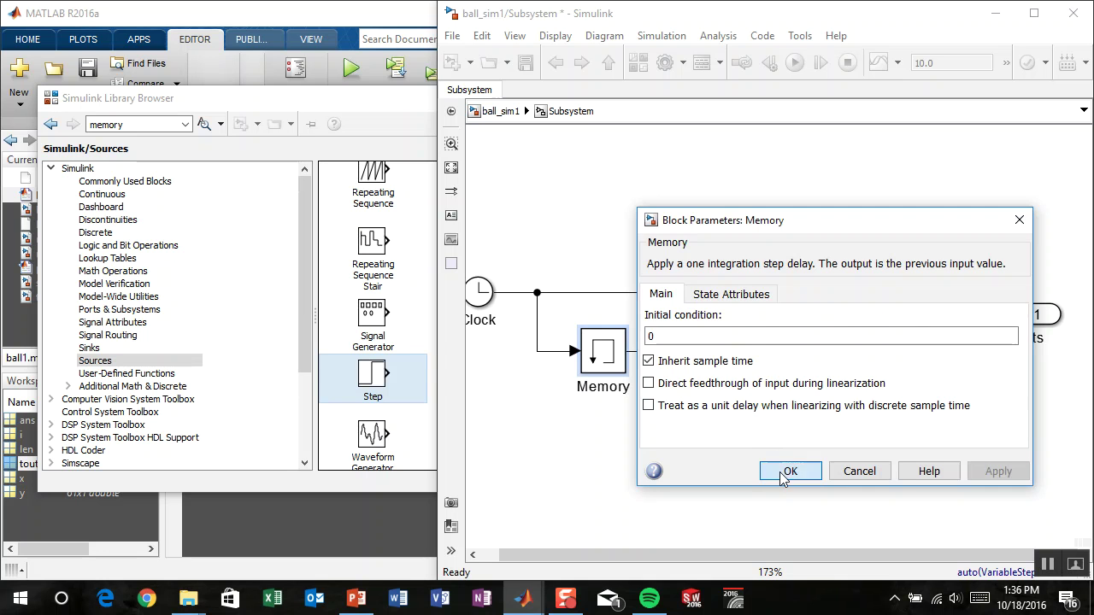
pyautogui.doubleClick(873, 312)
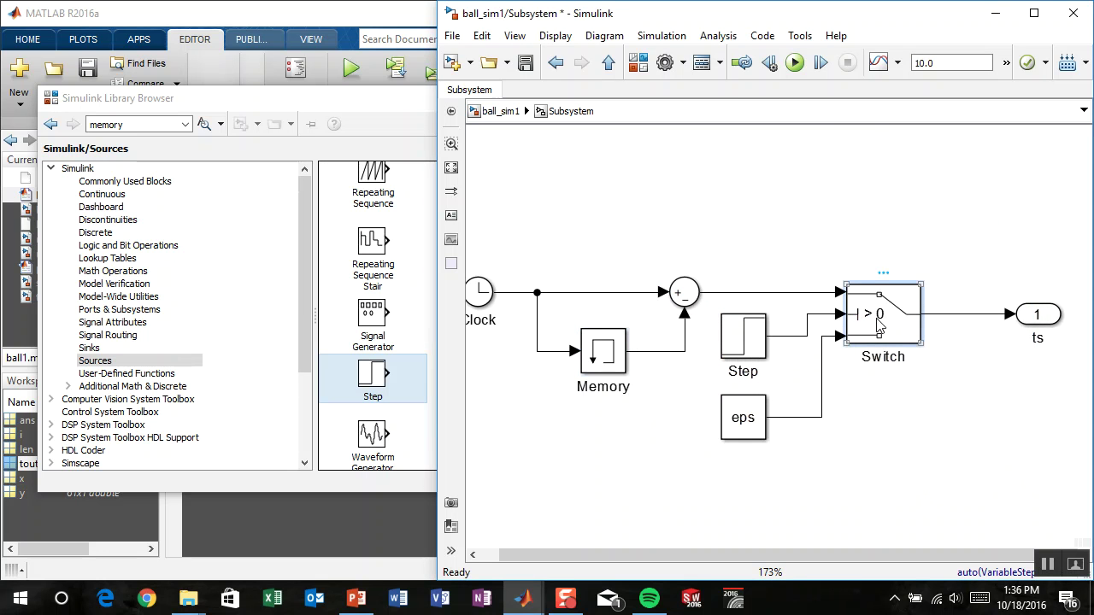
pyautogui.click(673, 510)
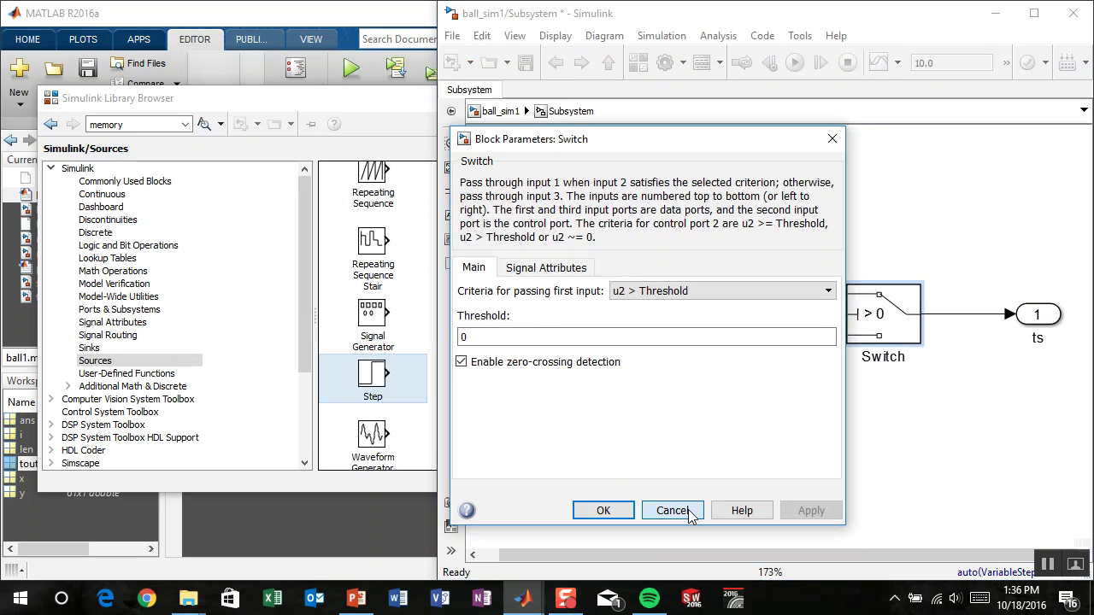
pyautogui.press('Escape')
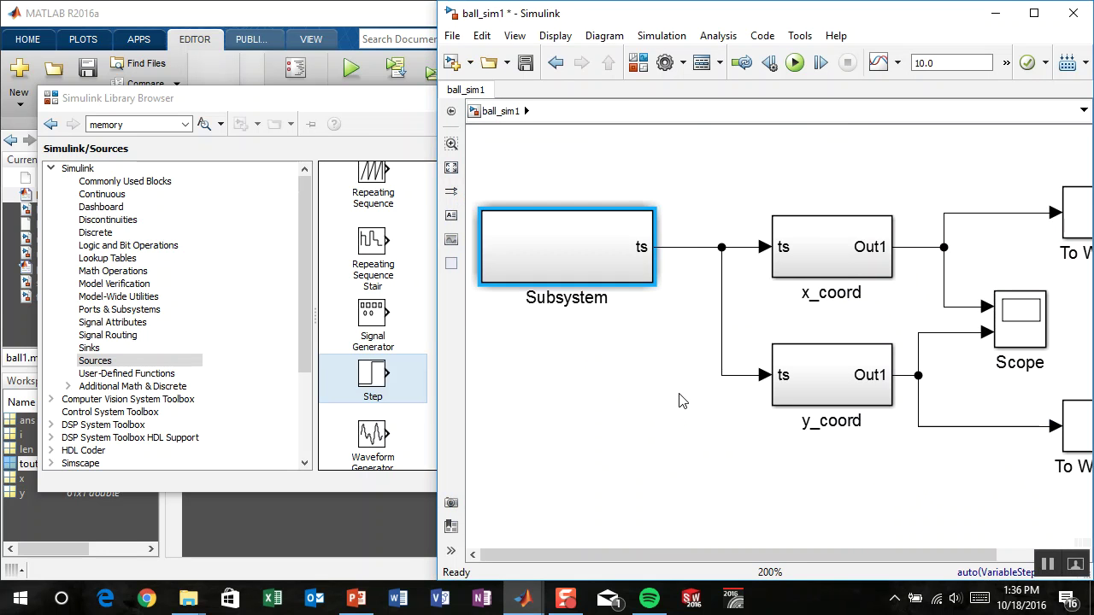
# - Check the sample time settings of the To Workspace blocks for x and y
pyautogui.click(831, 268)
pyautogui.moveTo(831, 267); pyautogui.dragTo(715, 261)
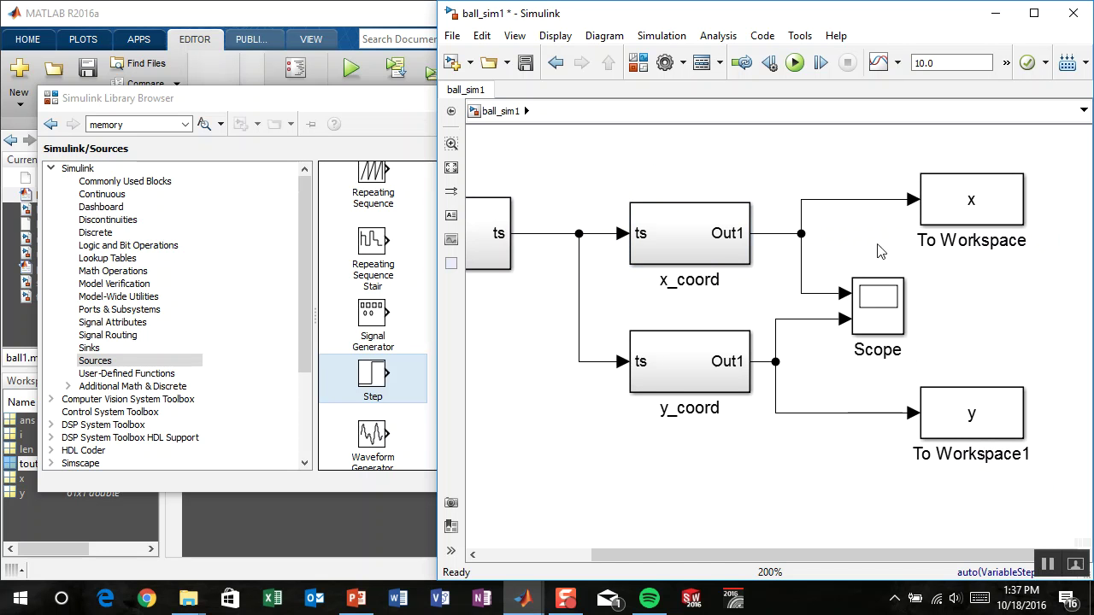
pyautogui.doubleClick(961, 205)
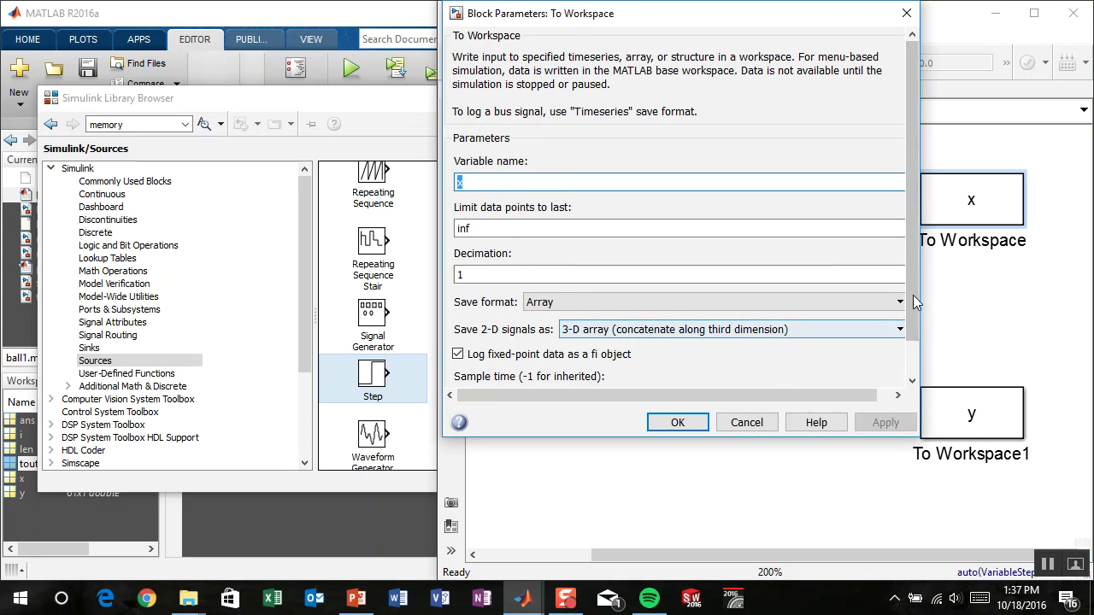
pyautogui.moveTo(912, 253); pyautogui.dragTo(930, 338)
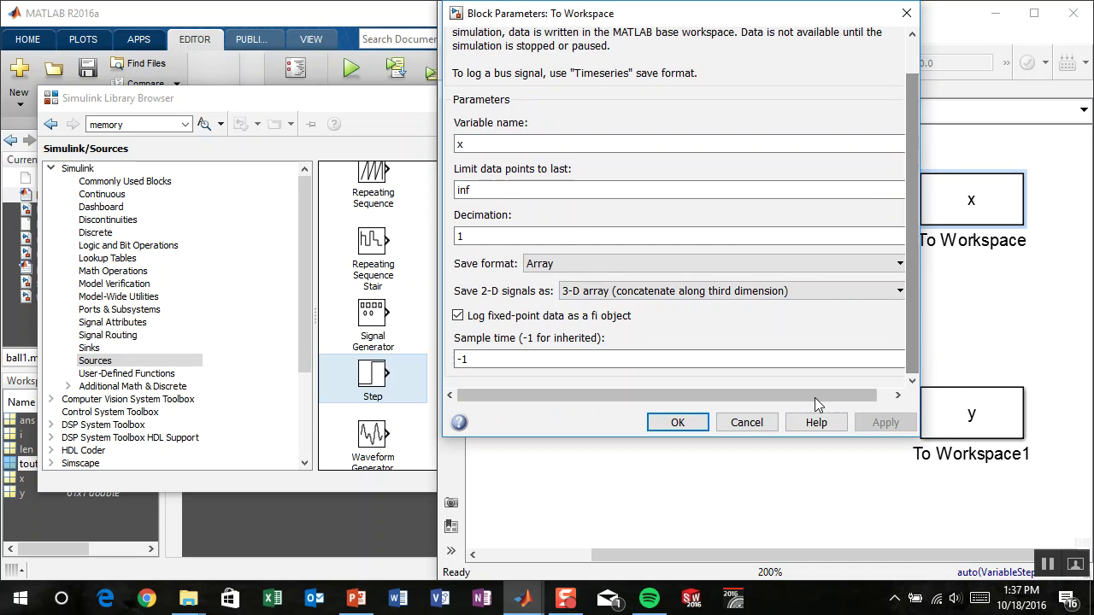
pyautogui.click(746, 422)
pyautogui.doubleClick(927, 415)
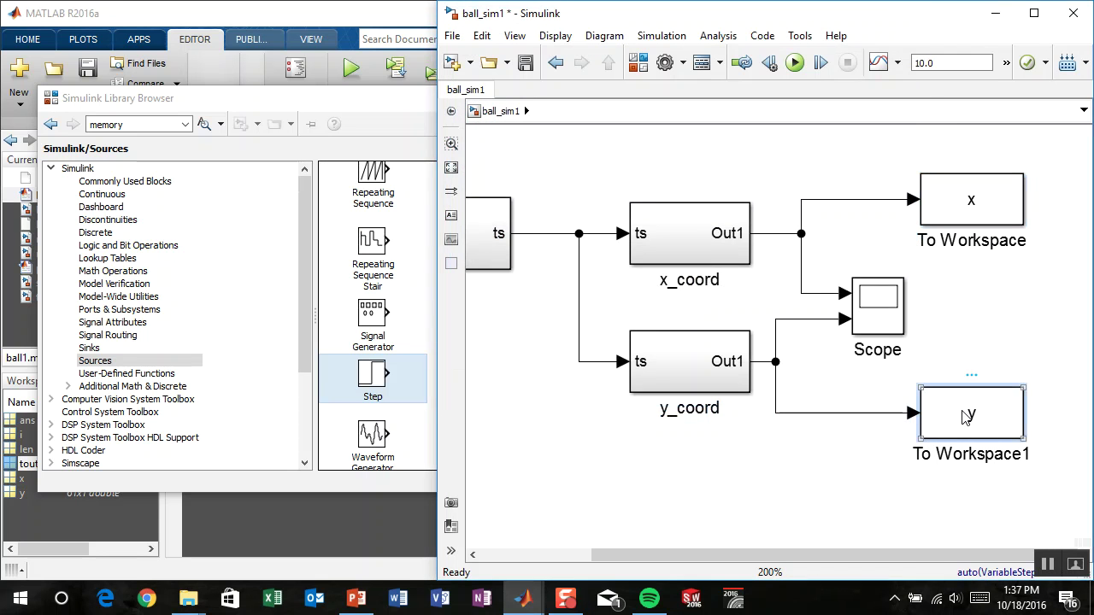
pyautogui.scroll(-1, 909, 361)
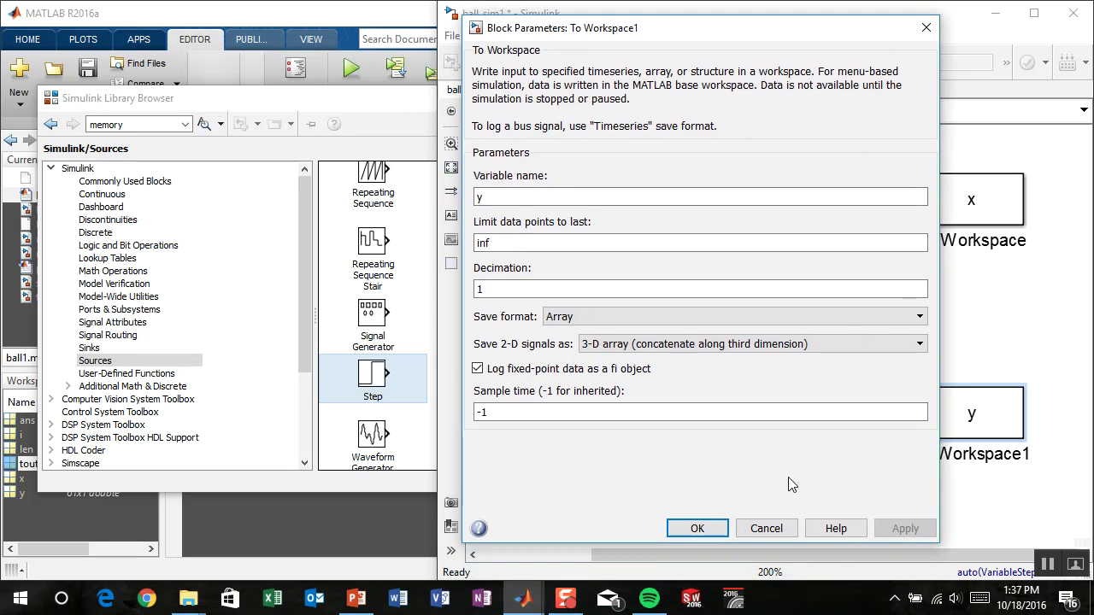
pyautogui.click(710, 528)
# - Open the Scope and examine the turning points of both traces near times 2, 3 and 6, restoring full scale after each
pyautogui.click(872, 299)
pyautogui.doubleClick(872, 299)
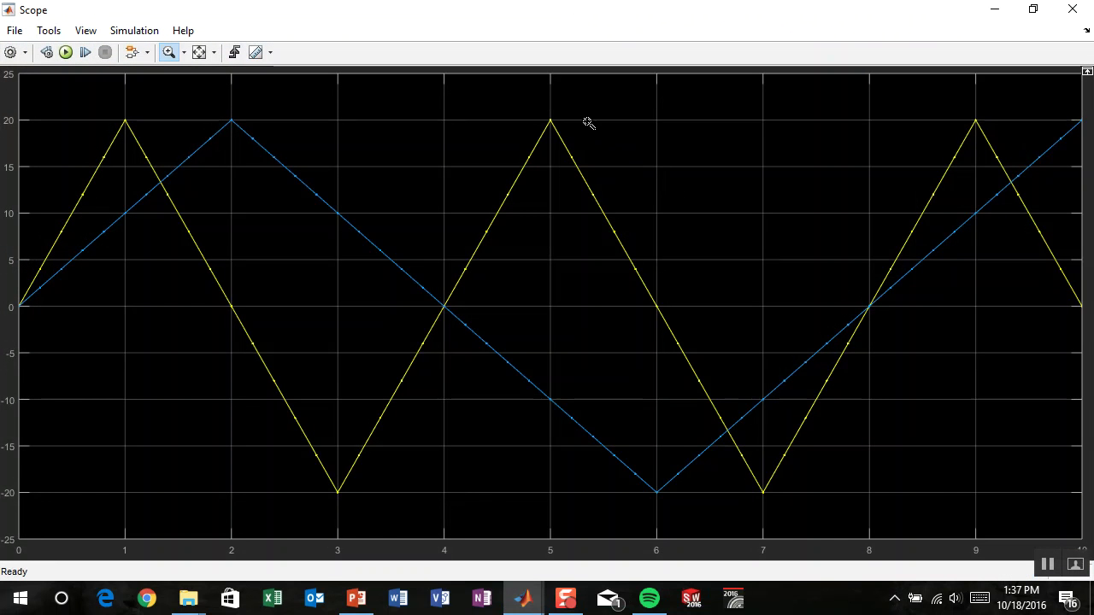
pyautogui.moveTo(201, 107); pyautogui.dragTo(276, 161)
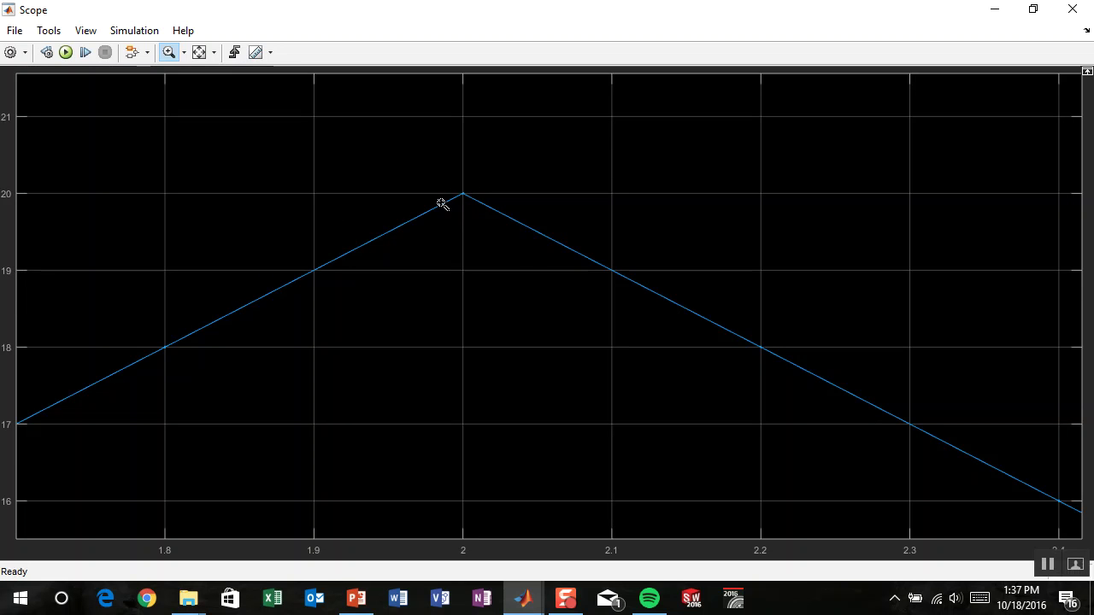
pyautogui.hotkey('ctrl', 'a')
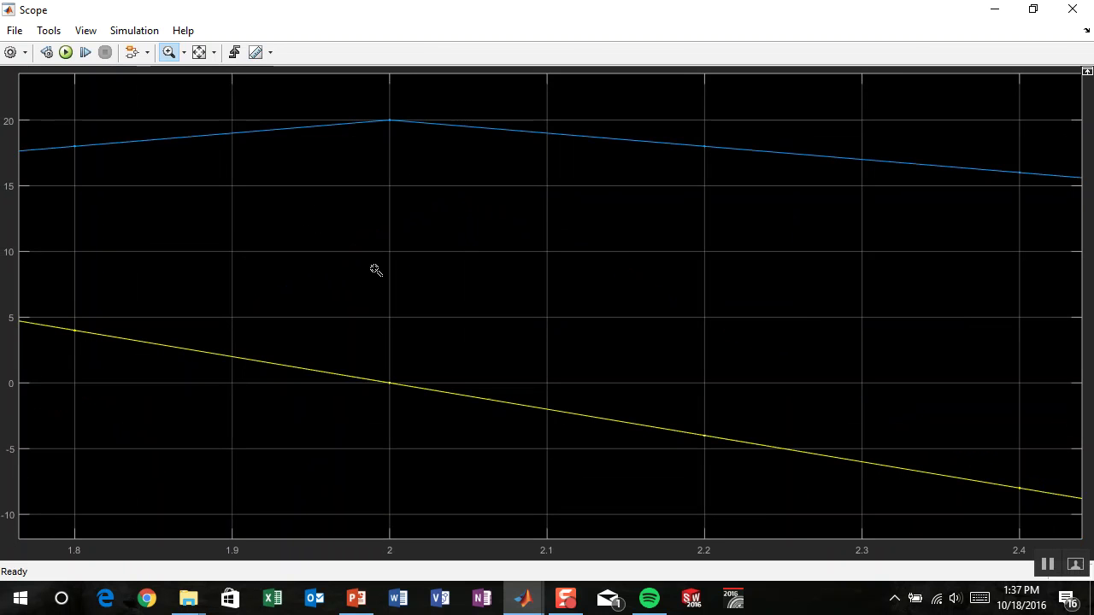
pyautogui.click(198, 52)
pyautogui.moveTo(320, 468); pyautogui.dragTo(359, 518)
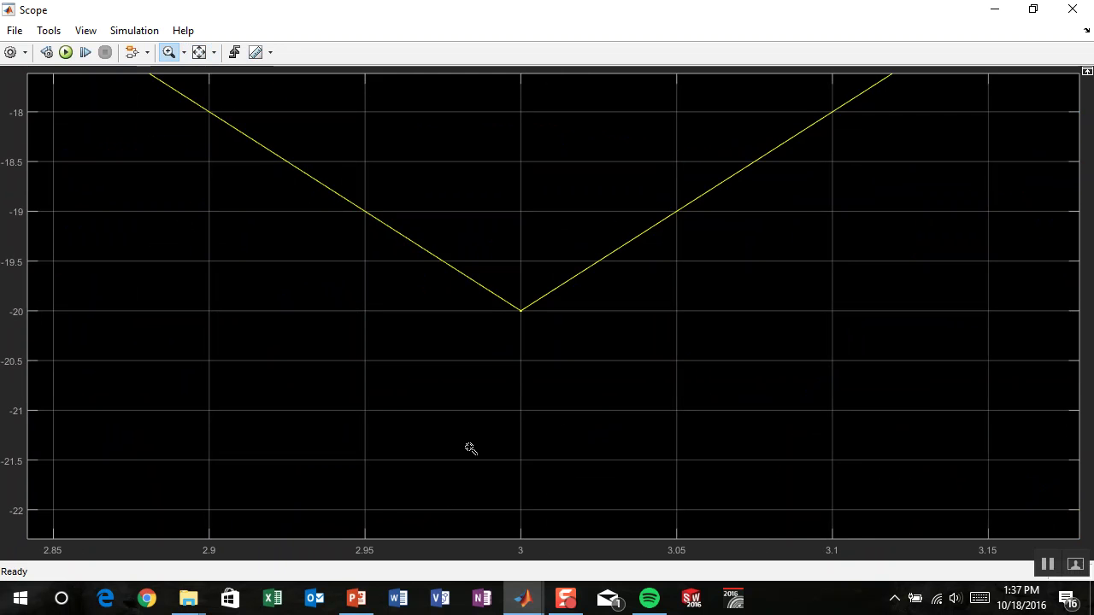
pyautogui.click(199, 53)
pyautogui.moveTo(634, 472); pyautogui.dragTo(684, 512)
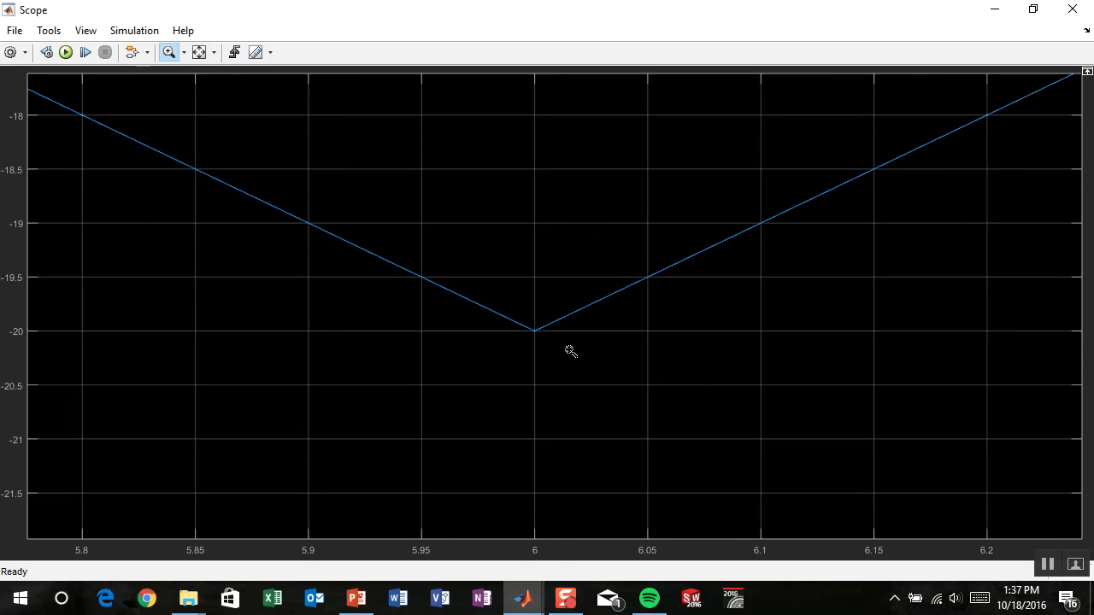
pyautogui.click(199, 53)
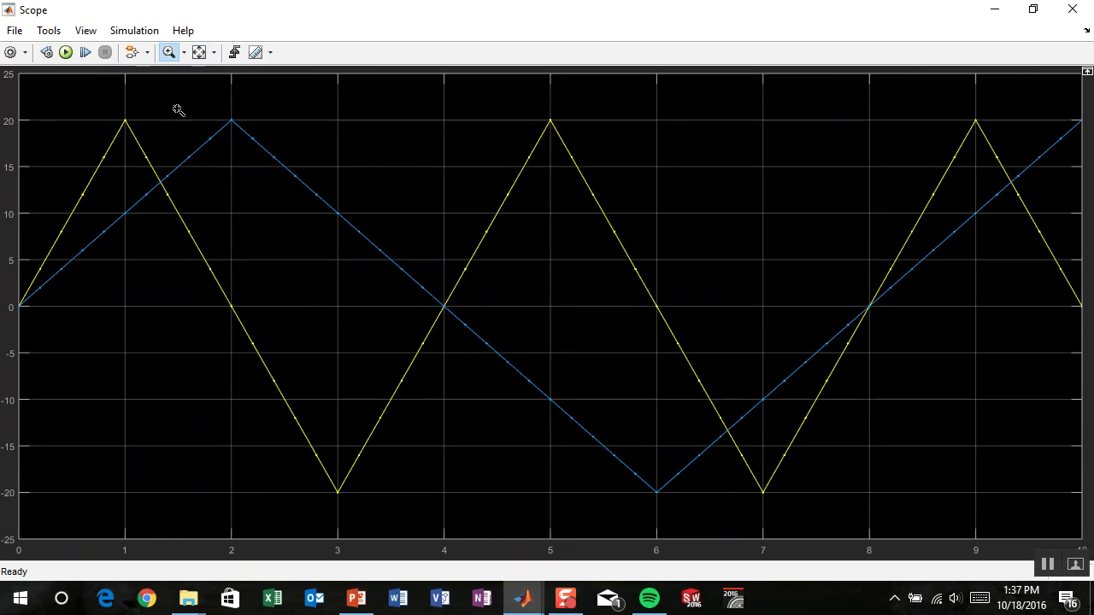
# - Check the Scope's configuration properties, including its sample time, and close the Scope
pyautogui.click(11, 53)
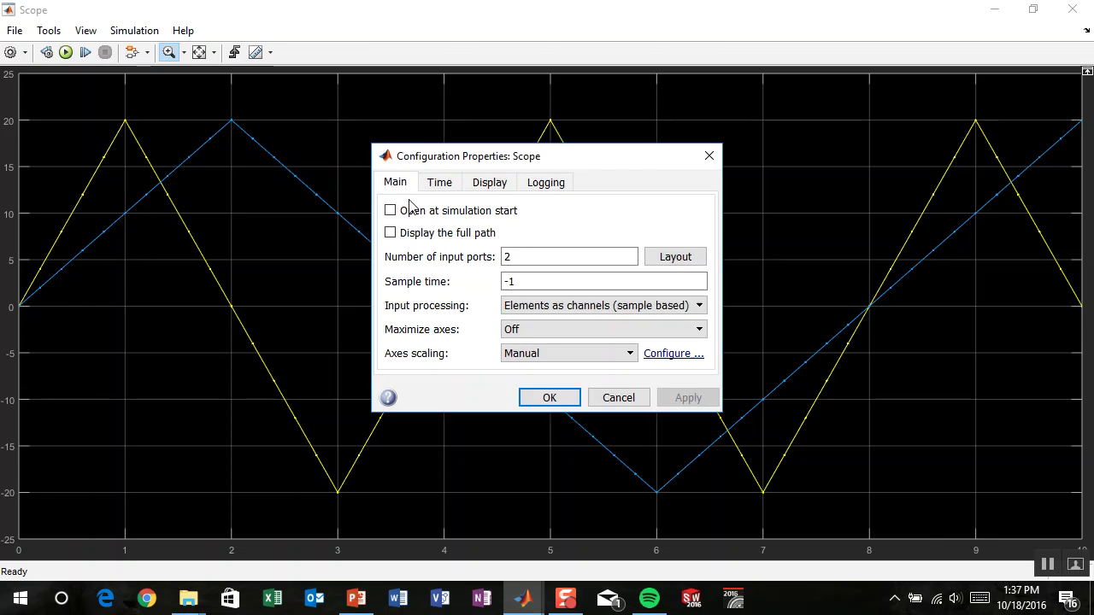
pyautogui.click(708, 155)
pyautogui.click(1073, 10)
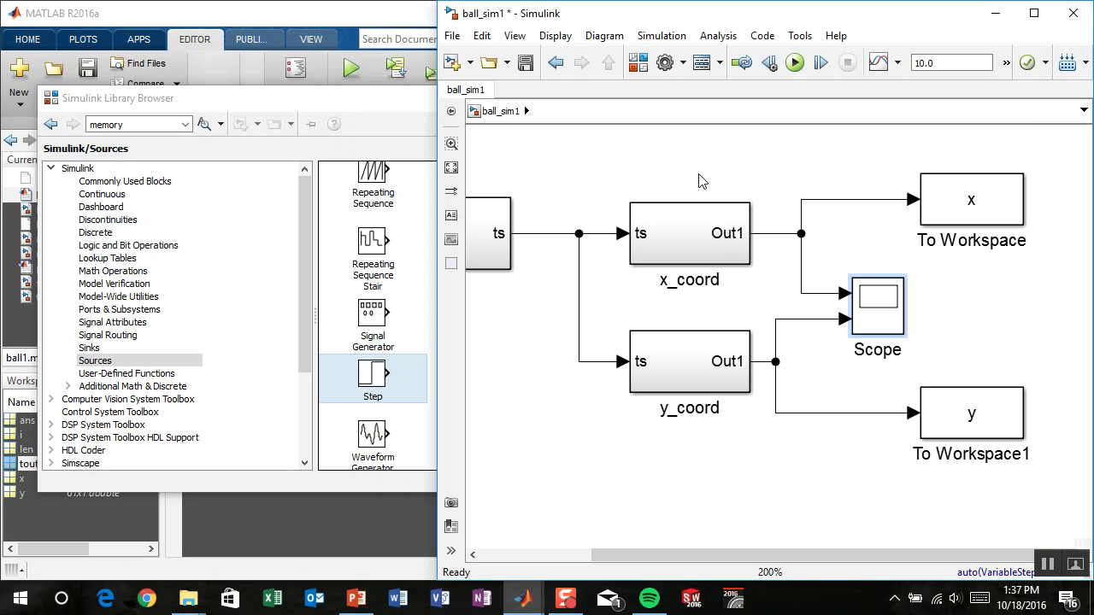
pyautogui.moveTo(662, 161); pyautogui.dragTo(659, 188)
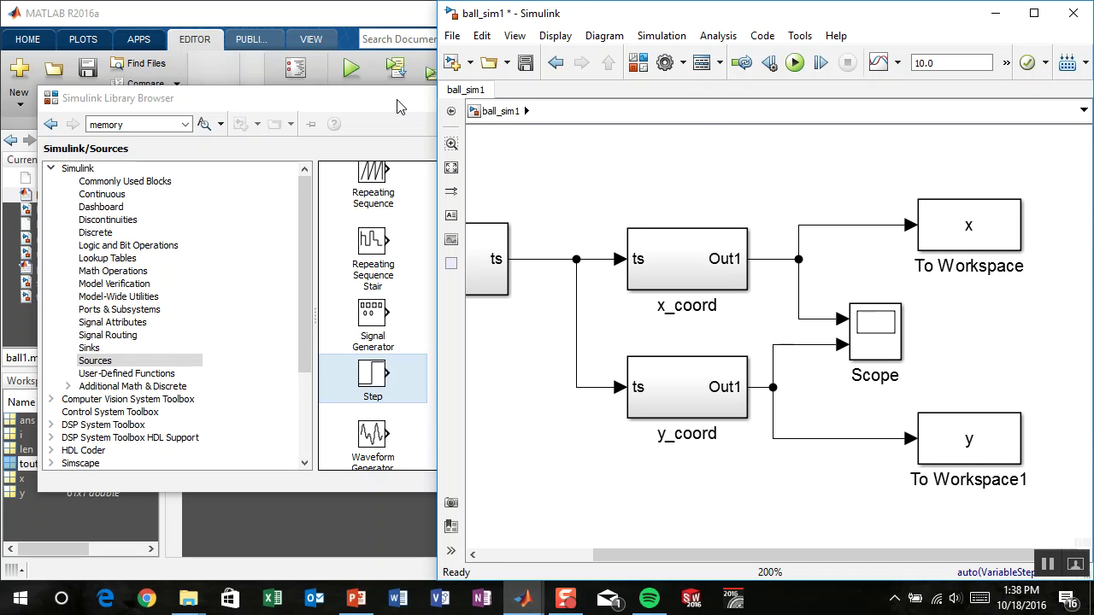
pyautogui.click(397, 106)
pyautogui.click(654, 183)
pyautogui.moveTo(593, 433); pyautogui.dragTo(686, 433)
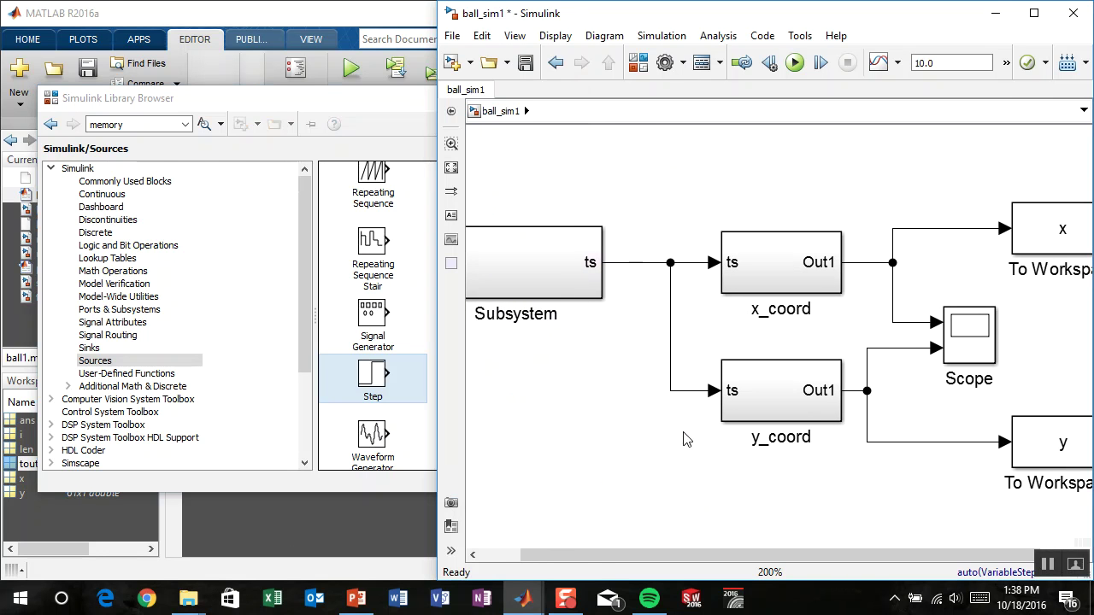
pyautogui.moveTo(723, 338); pyautogui.dragTo(661, 336)
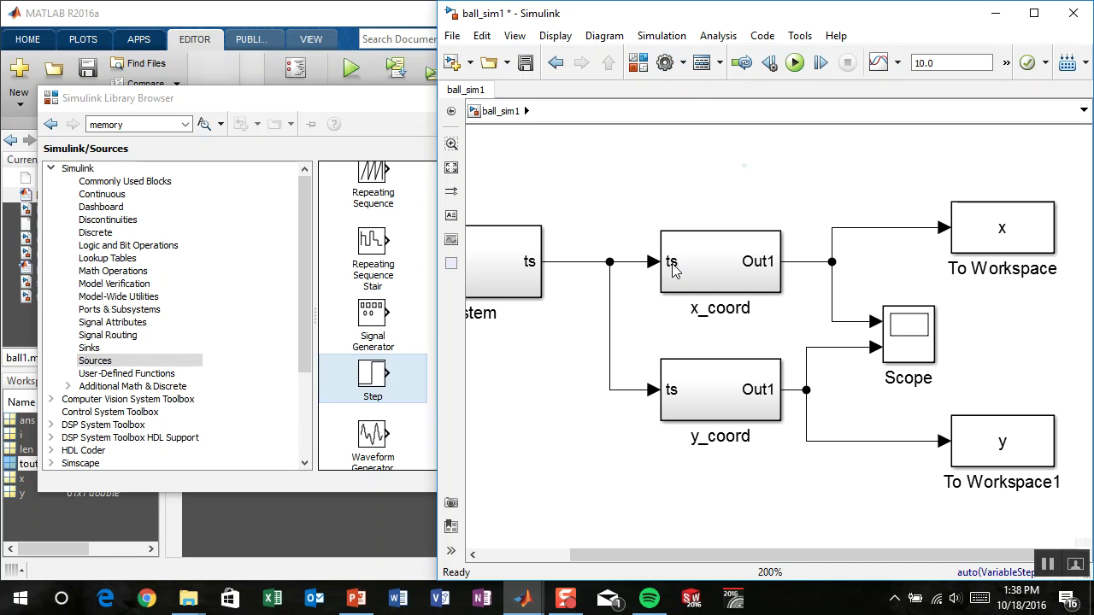
# - Review the variable-step solver's step-size and zero-crossing options in the model's configuration parameters and close them
pyautogui.hotkey('ctrl', 'e')
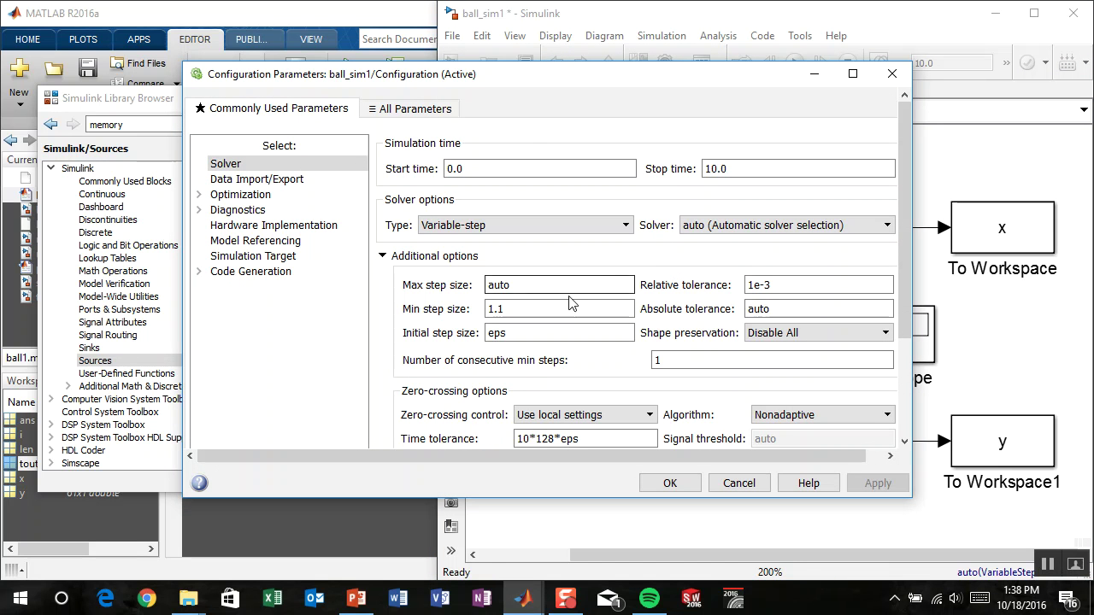
pyautogui.doubleClick(500, 309)
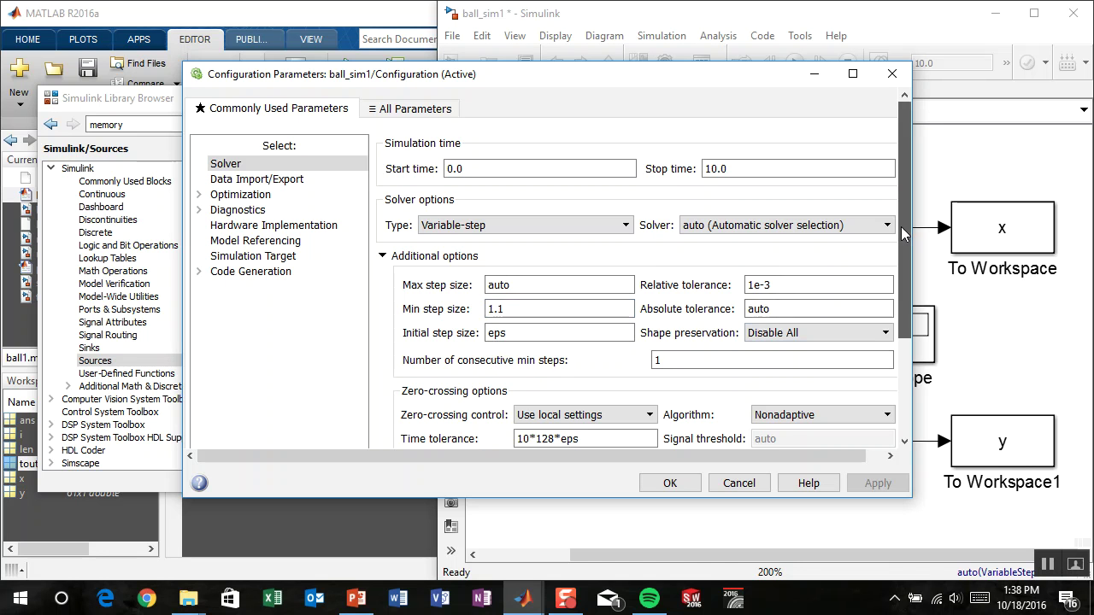
pyautogui.scroll(-5, 886, 334)
pyautogui.scroll(5, 884, 338)
pyautogui.click(670, 484)
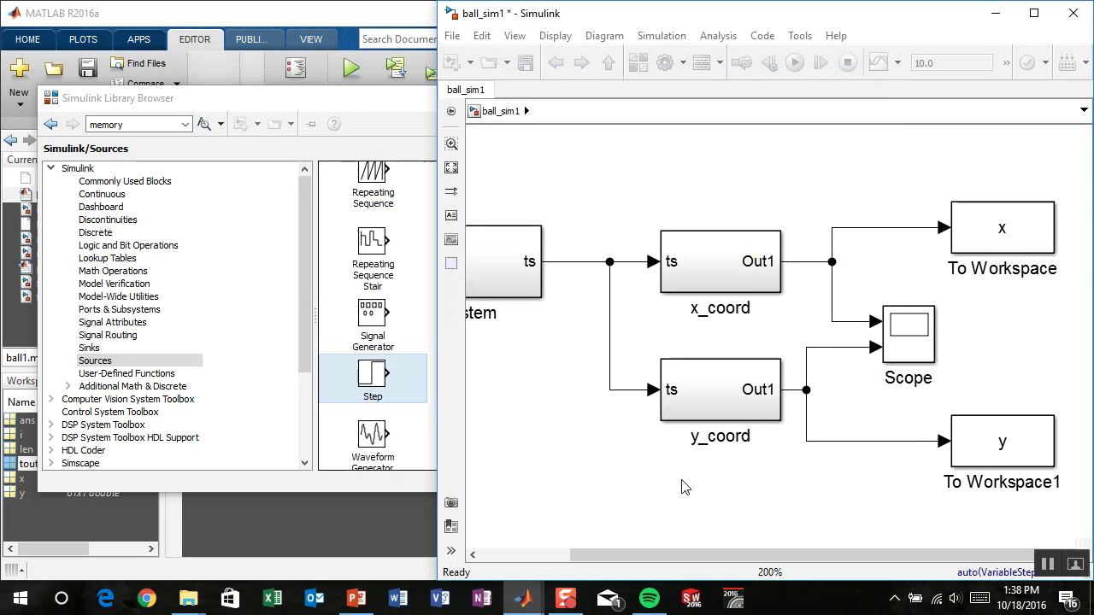